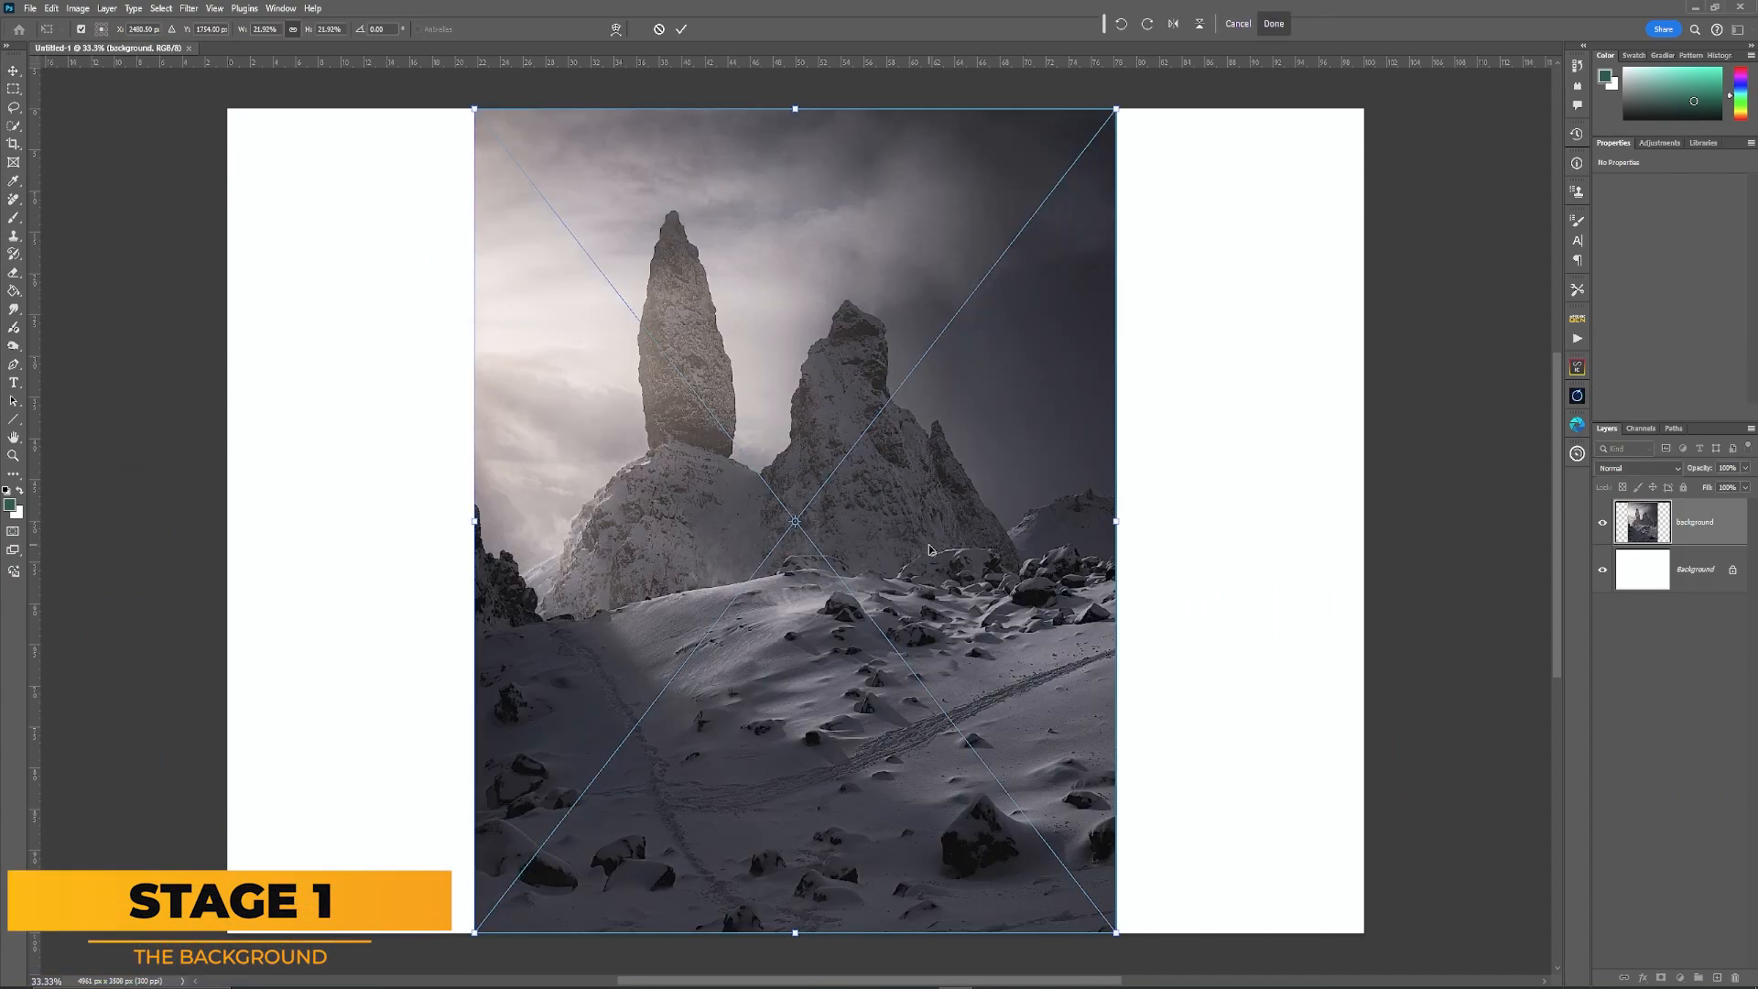
Step: Commit the placed mountain photo and hide the white Background layer
left_click(681, 29)
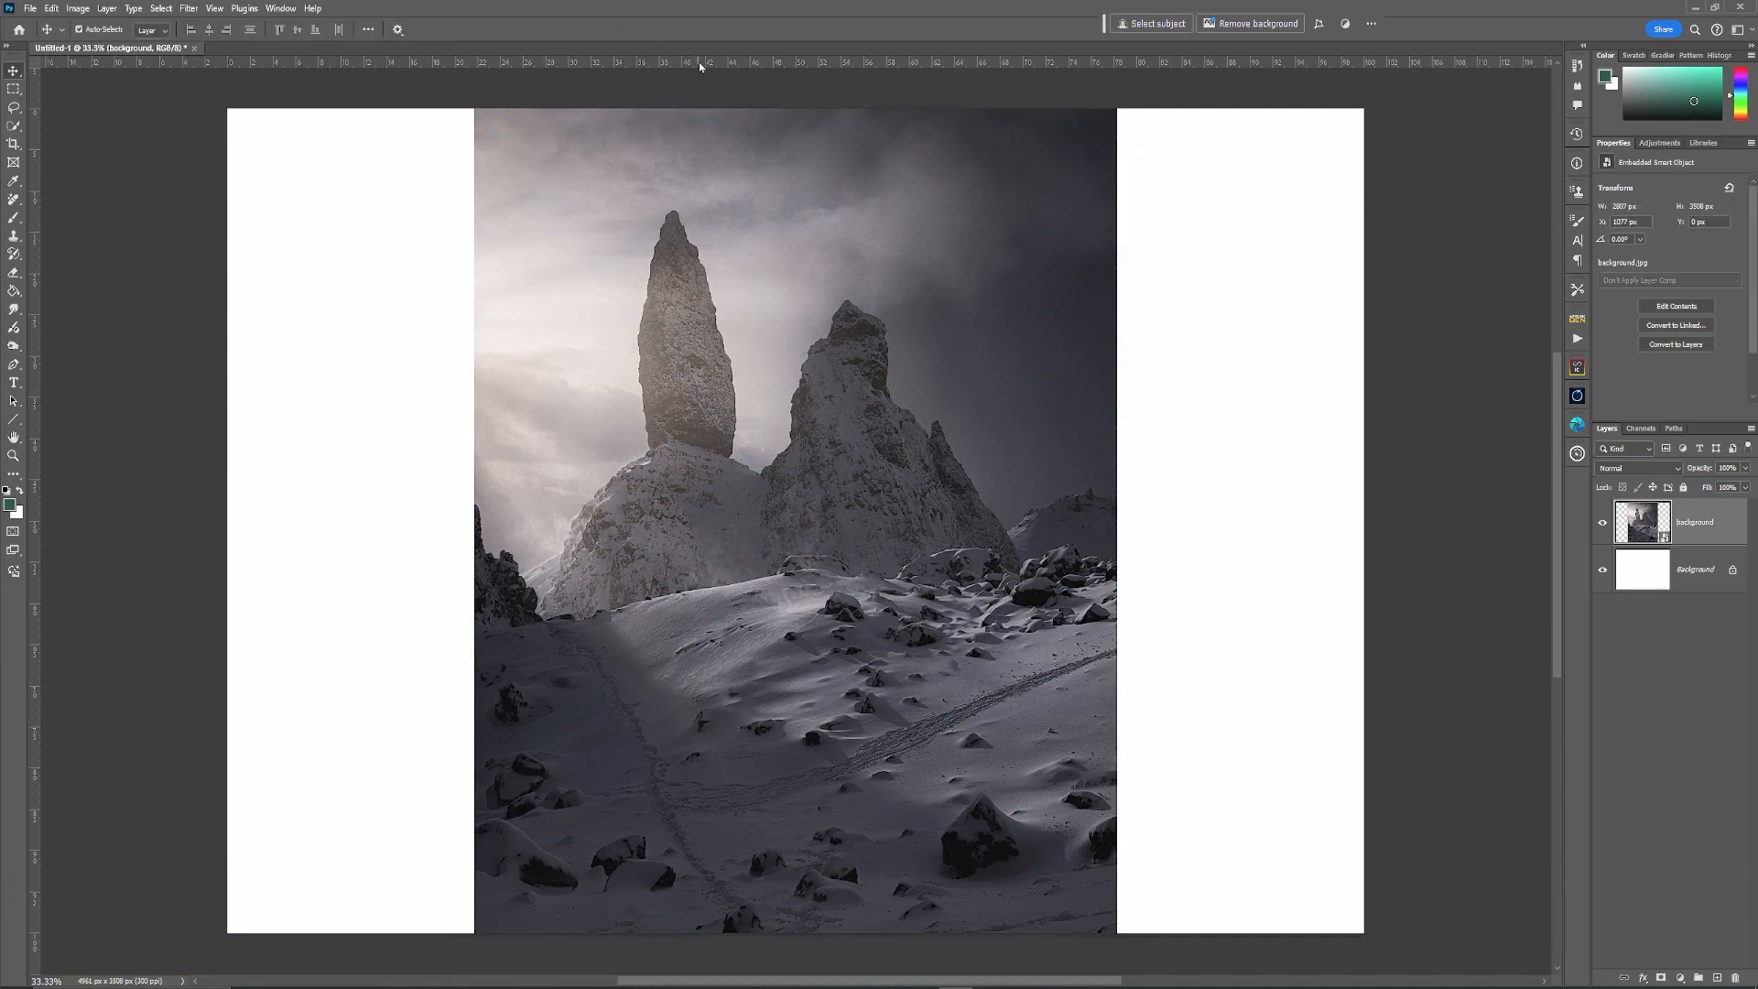
left_click(1603, 570)
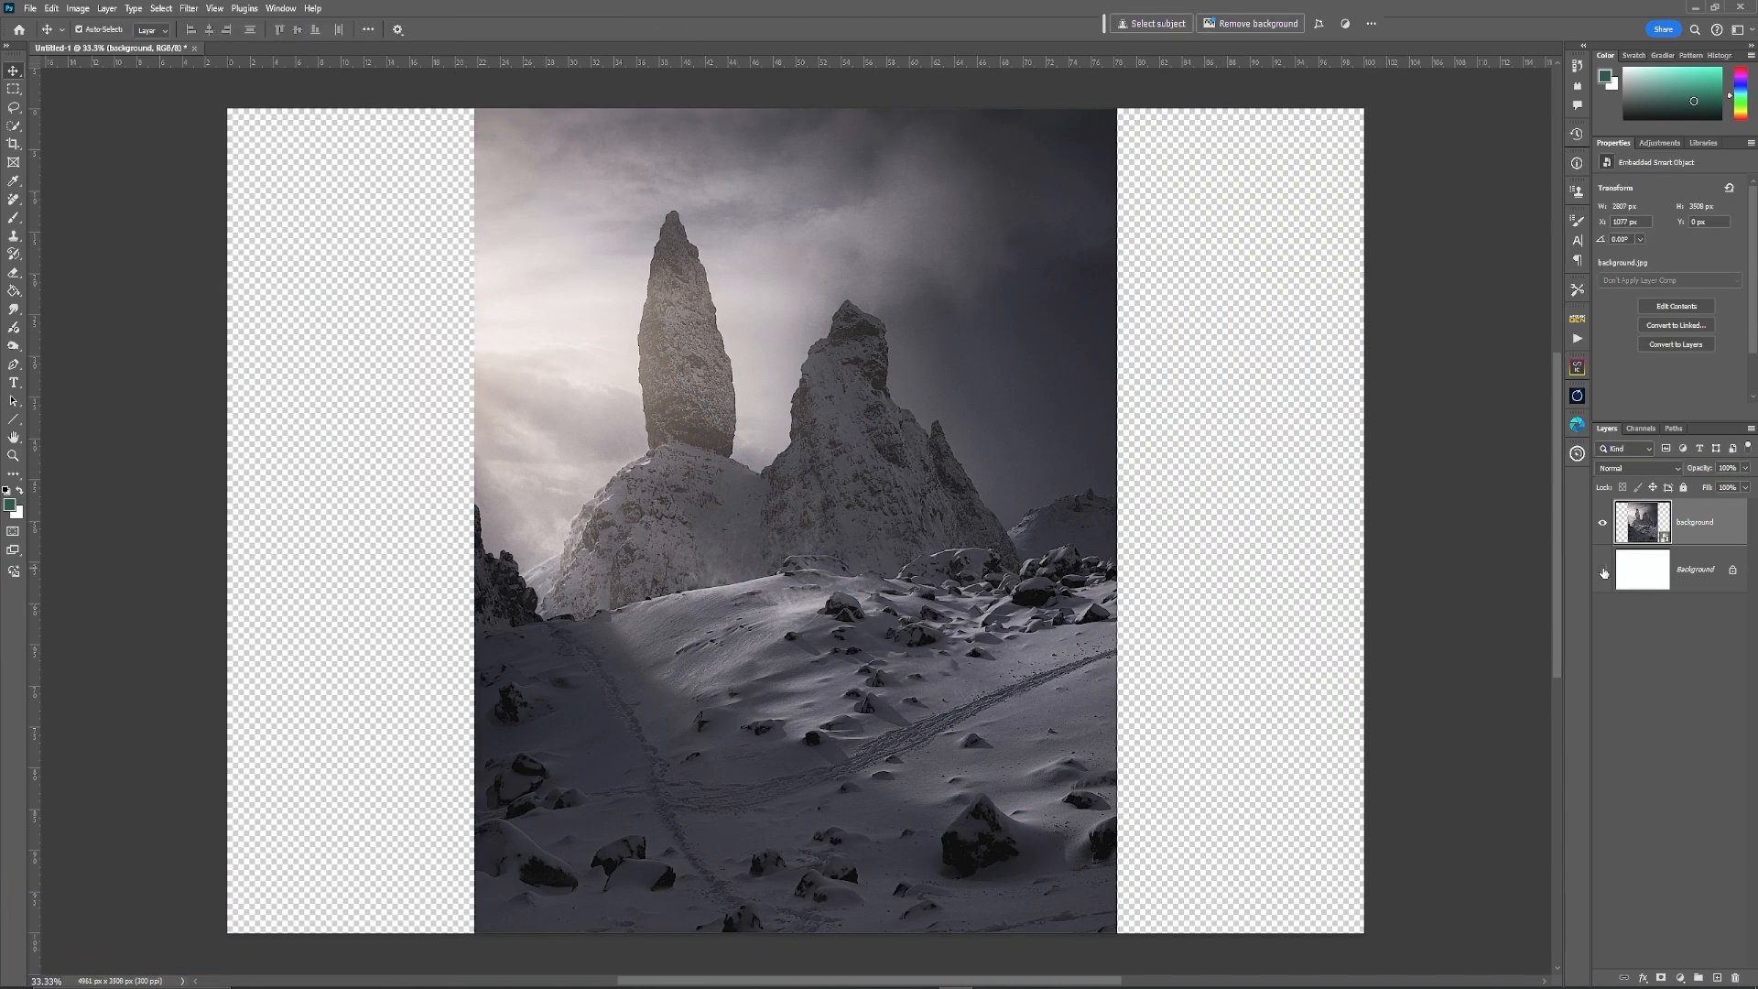
Step: Lasso the empty canvas left of the photo, overlapping the photo's left edge along its full height
left_click(14, 107)
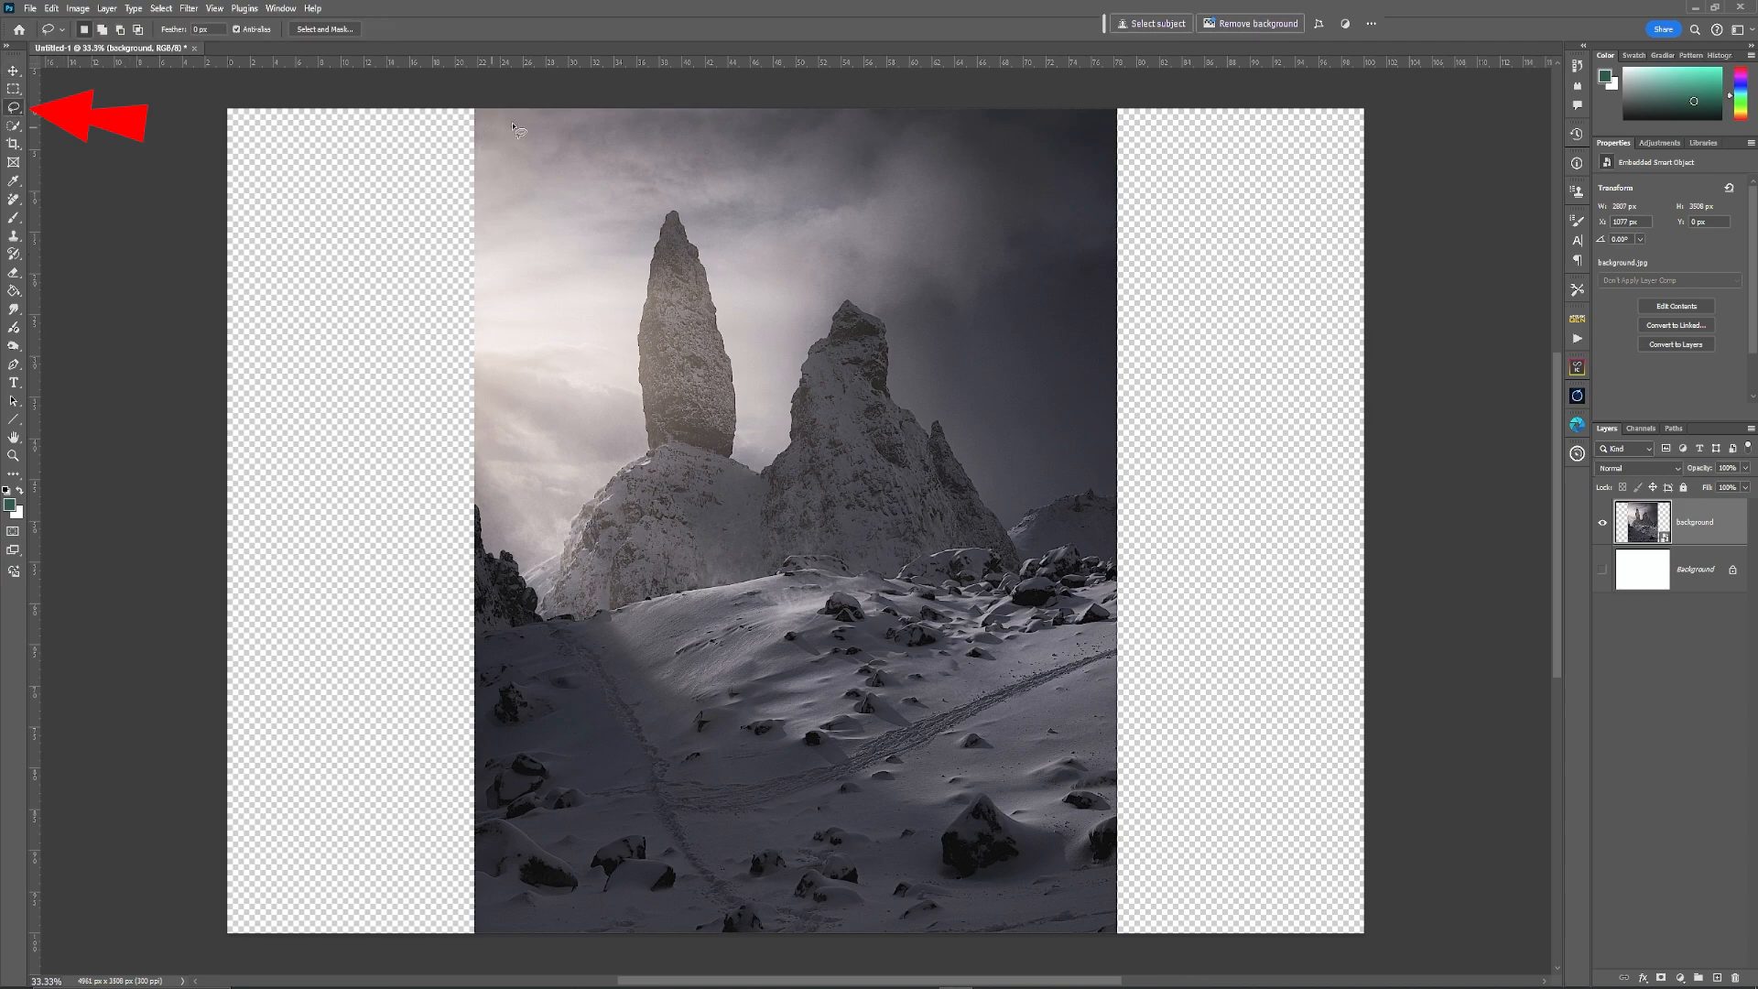
left_click_drag(534, 96, 569, 212)
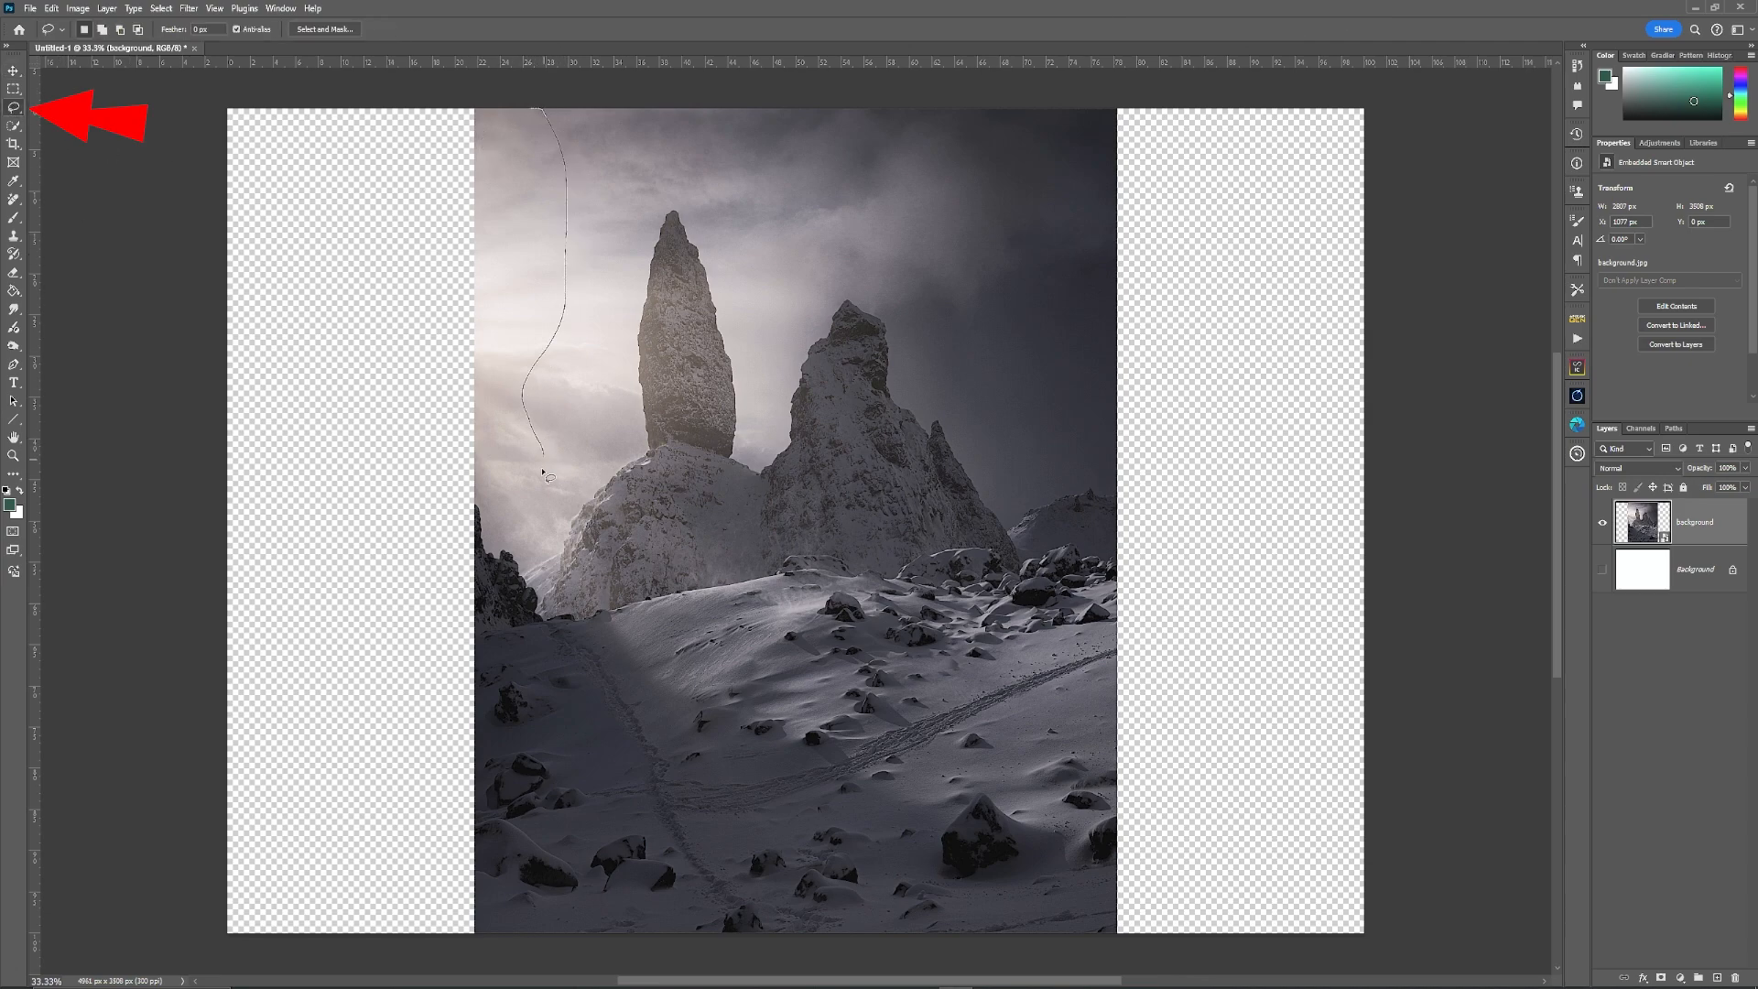
left_click_drag(531, 670, 632, 798)
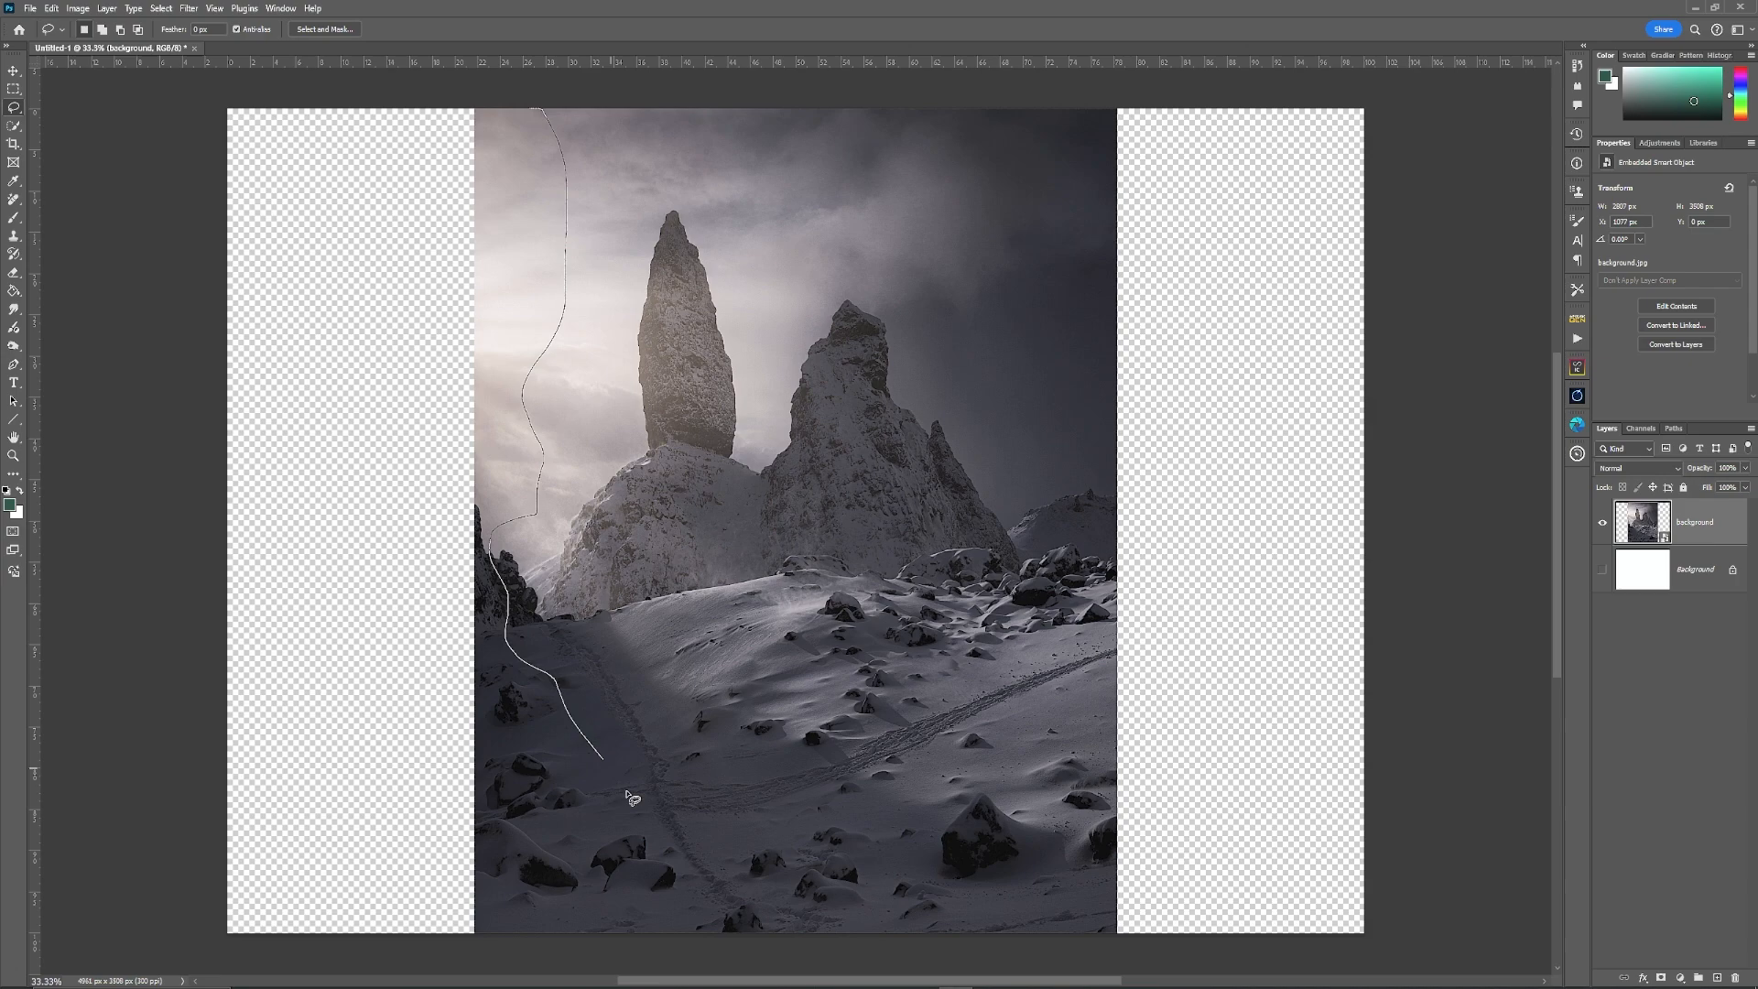
mouse_move(693, 945)
left_mouse_down()
mouse_move(612, 985)
mouse_move(369, 982)
left_mouse_up()
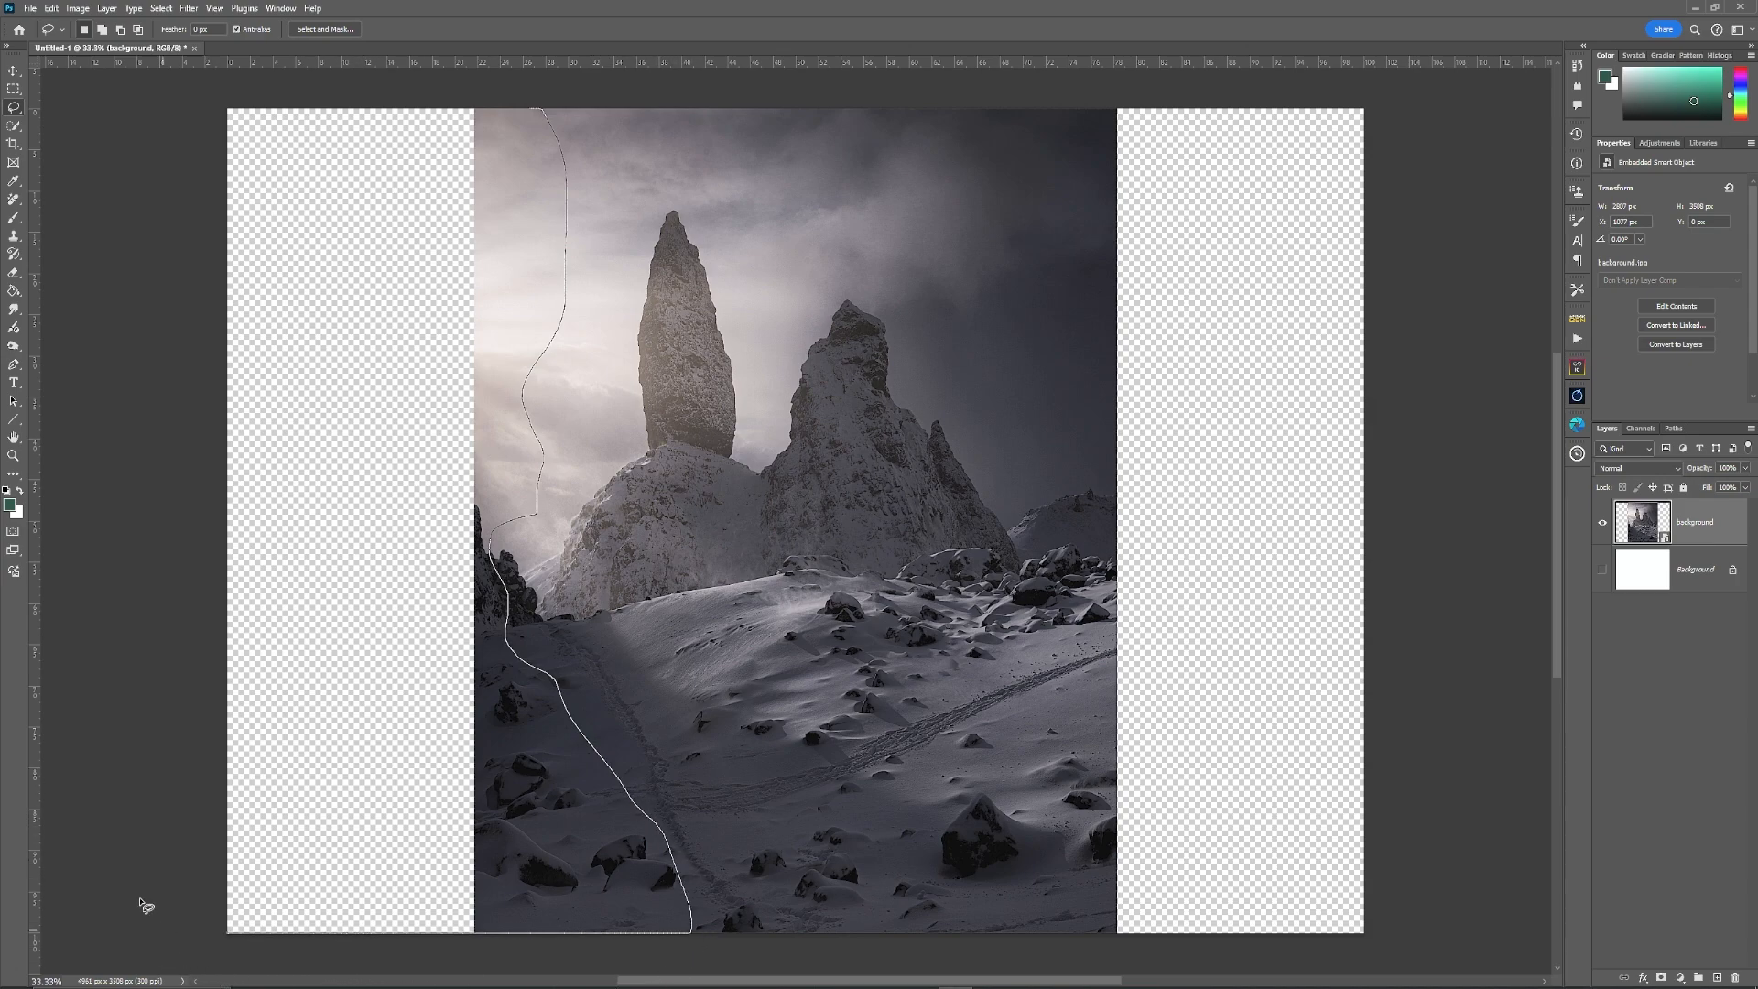
left_click_drag(147, 907, 137, 204)
left_click_drag(501, 81, 540, 90)
Step: Fill the left-side selection with Generative Fill without a prompt and choose the third variation
left_click(1146, 25)
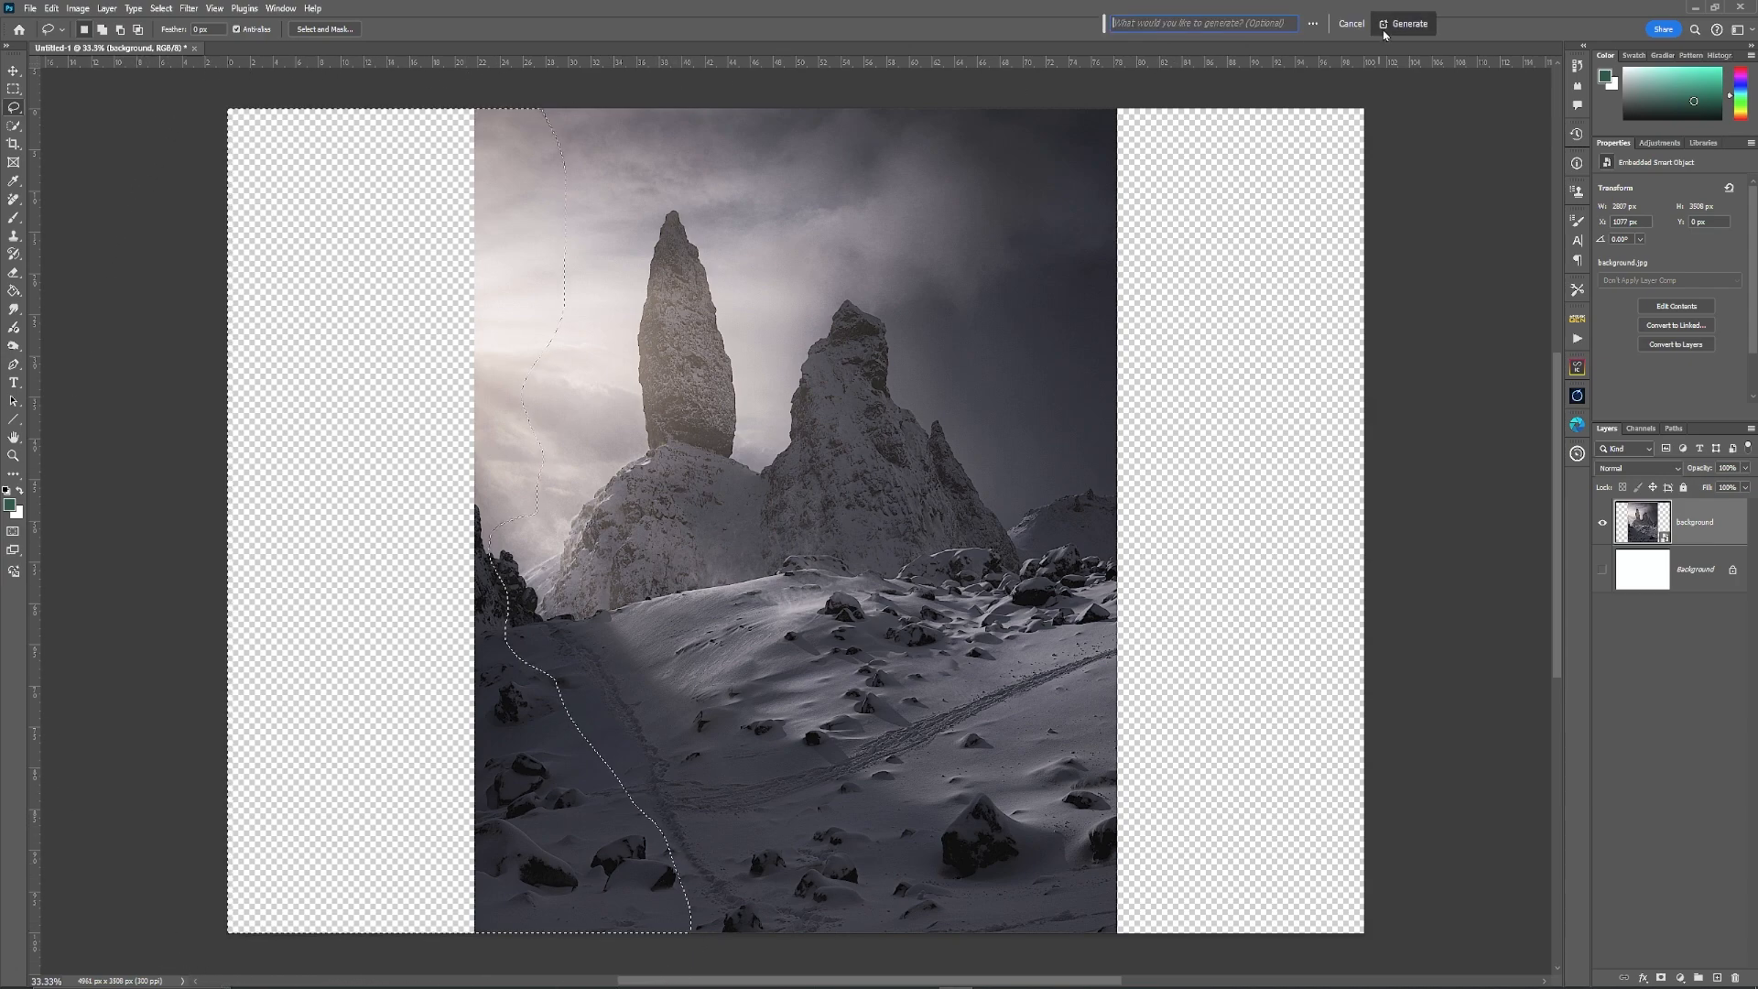
left_click(1384, 28)
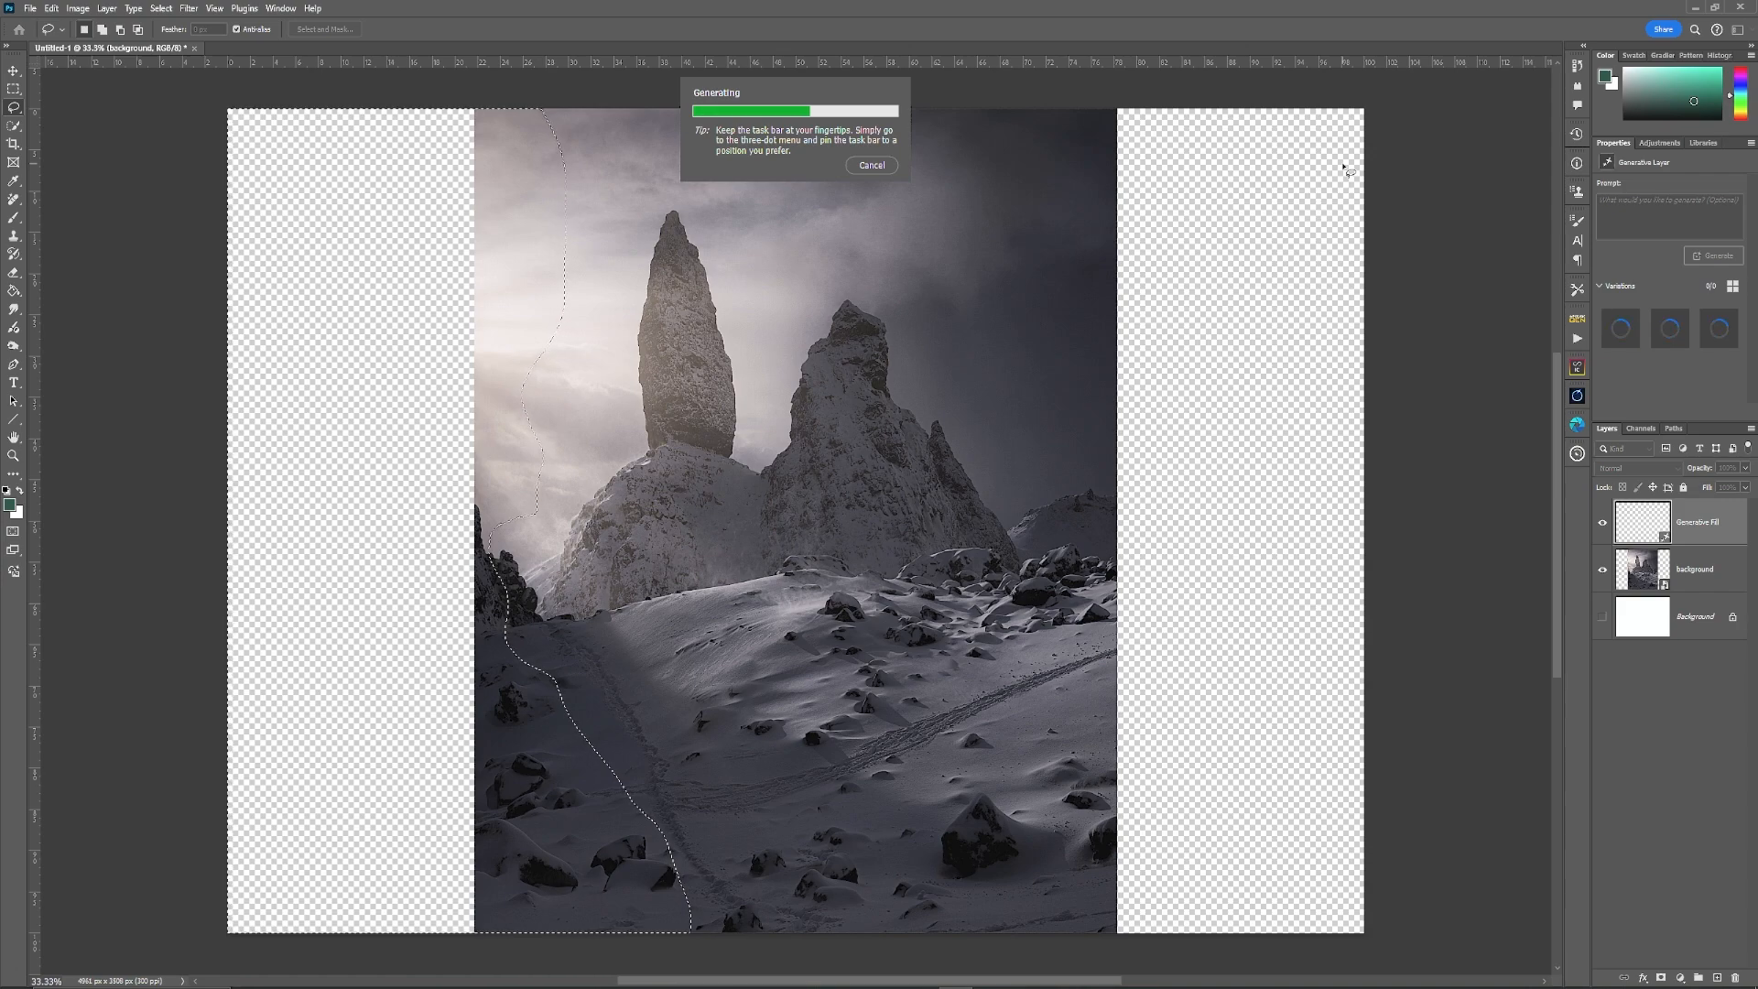
left_click(1670, 328)
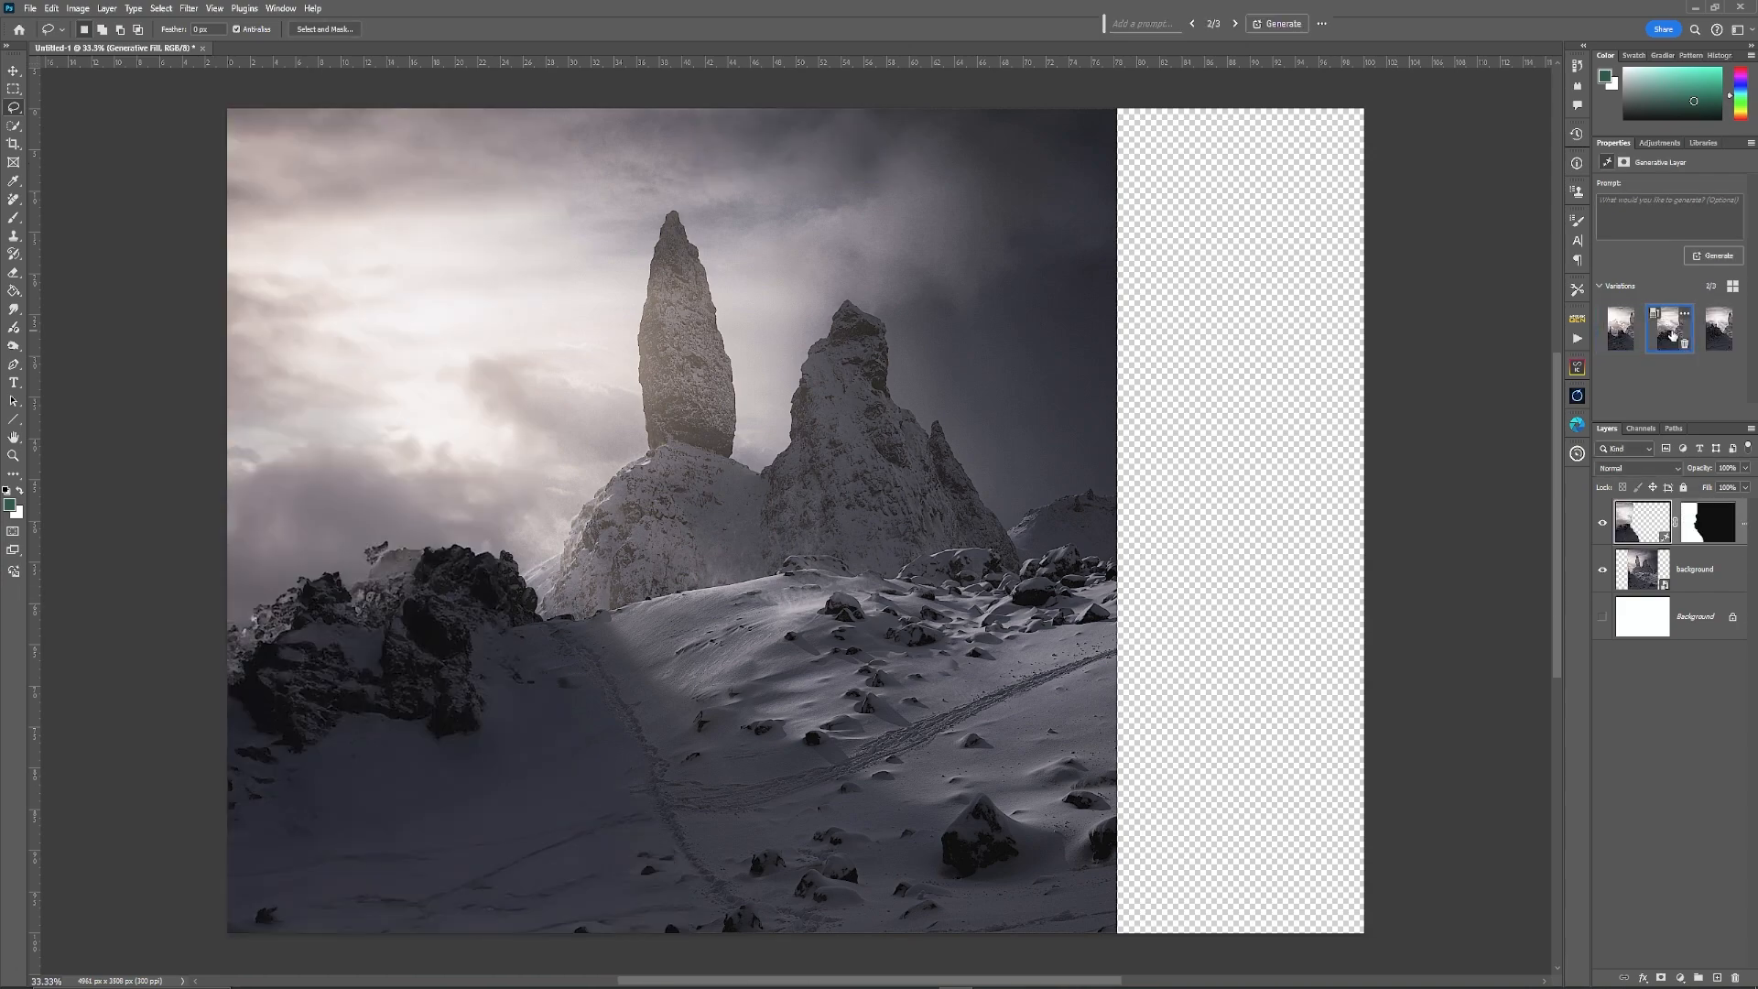
left_click(1718, 328)
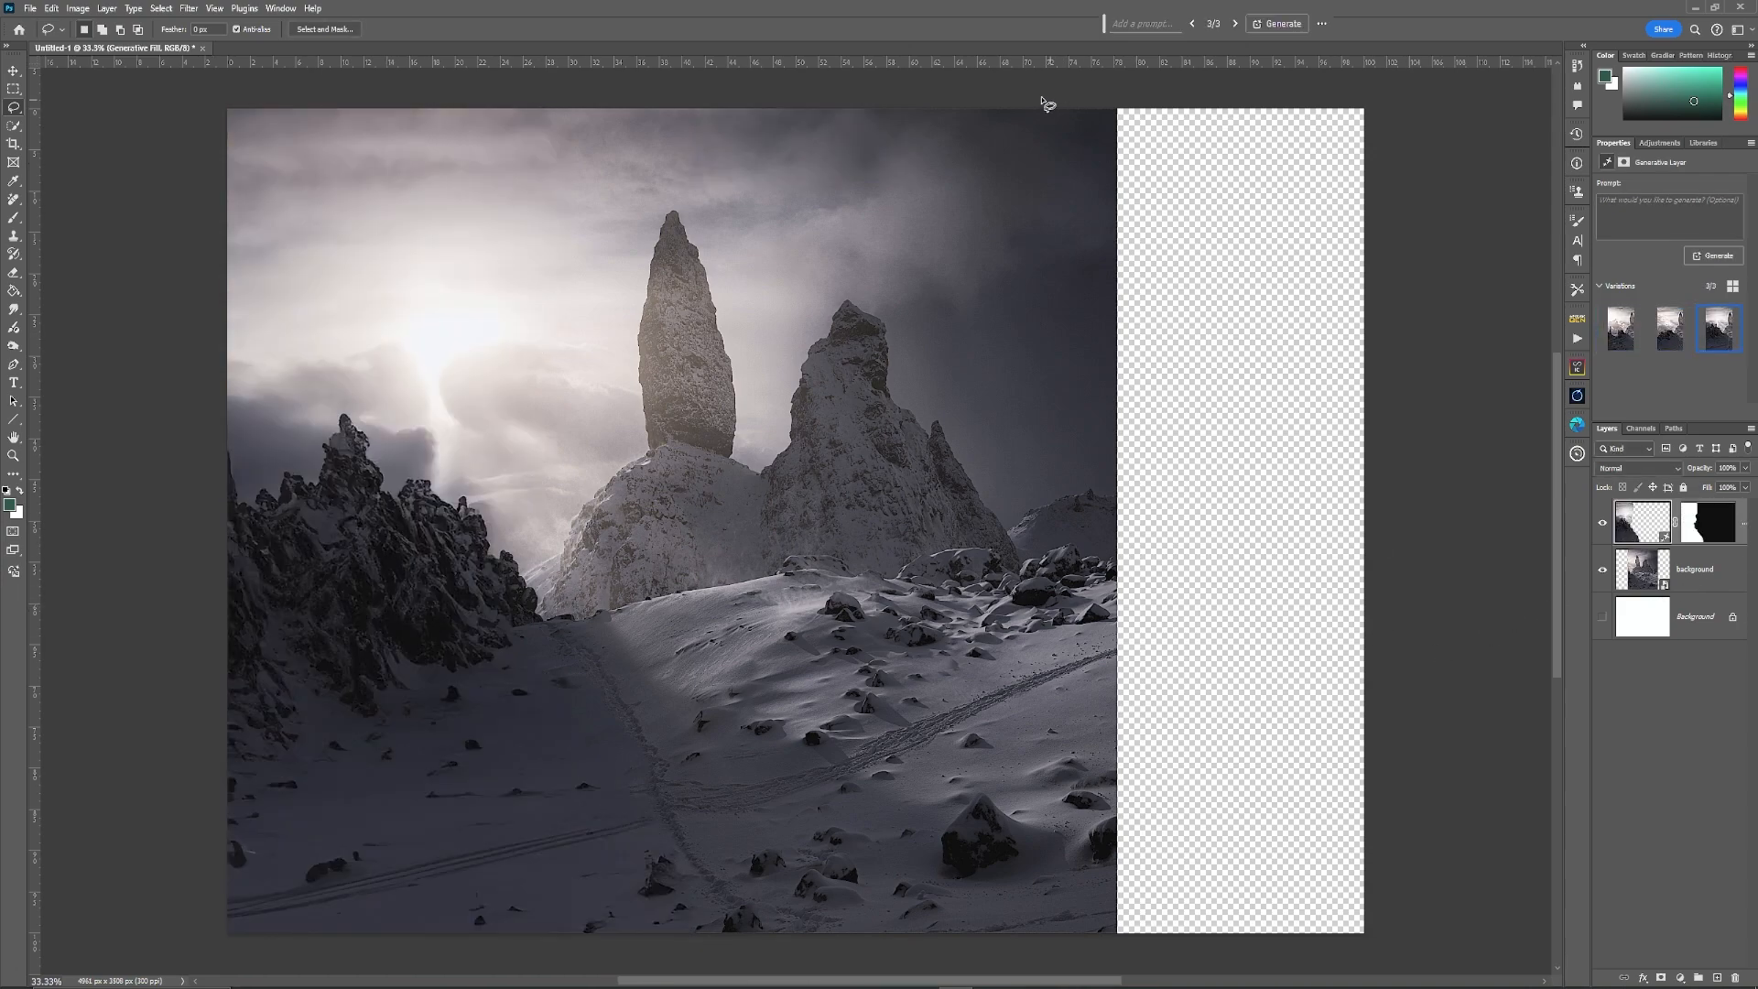
Step: Lasso the empty canvas right of the photo with some overlap and fill it generatively without a prompt, choosing the third variation
mouse_move(937, 108)
left_mouse_down()
mouse_move(1033, 423)
mouse_move(1098, 554)
left_mouse_up()
mouse_move(1083, 680)
left_mouse_down()
mouse_move(1088, 66)
mouse_move(951, 68)
left_mouse_up()
left_click(1403, 25)
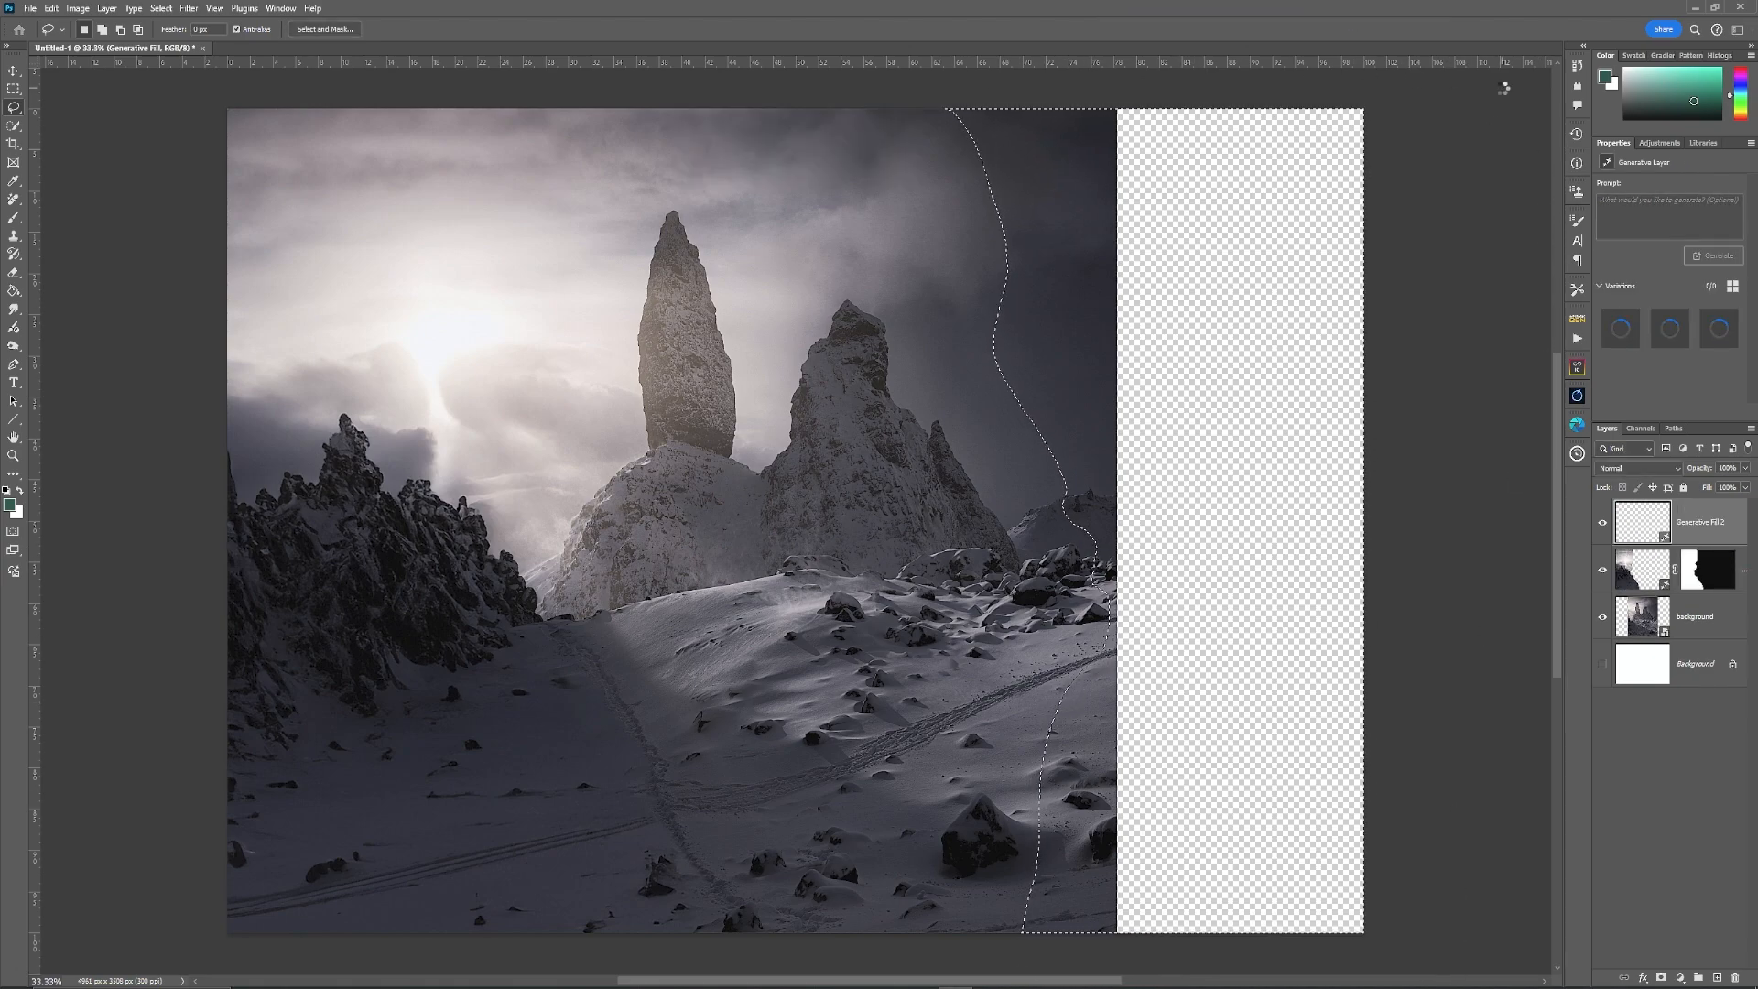
left_click(1669, 327)
left_click(1718, 328)
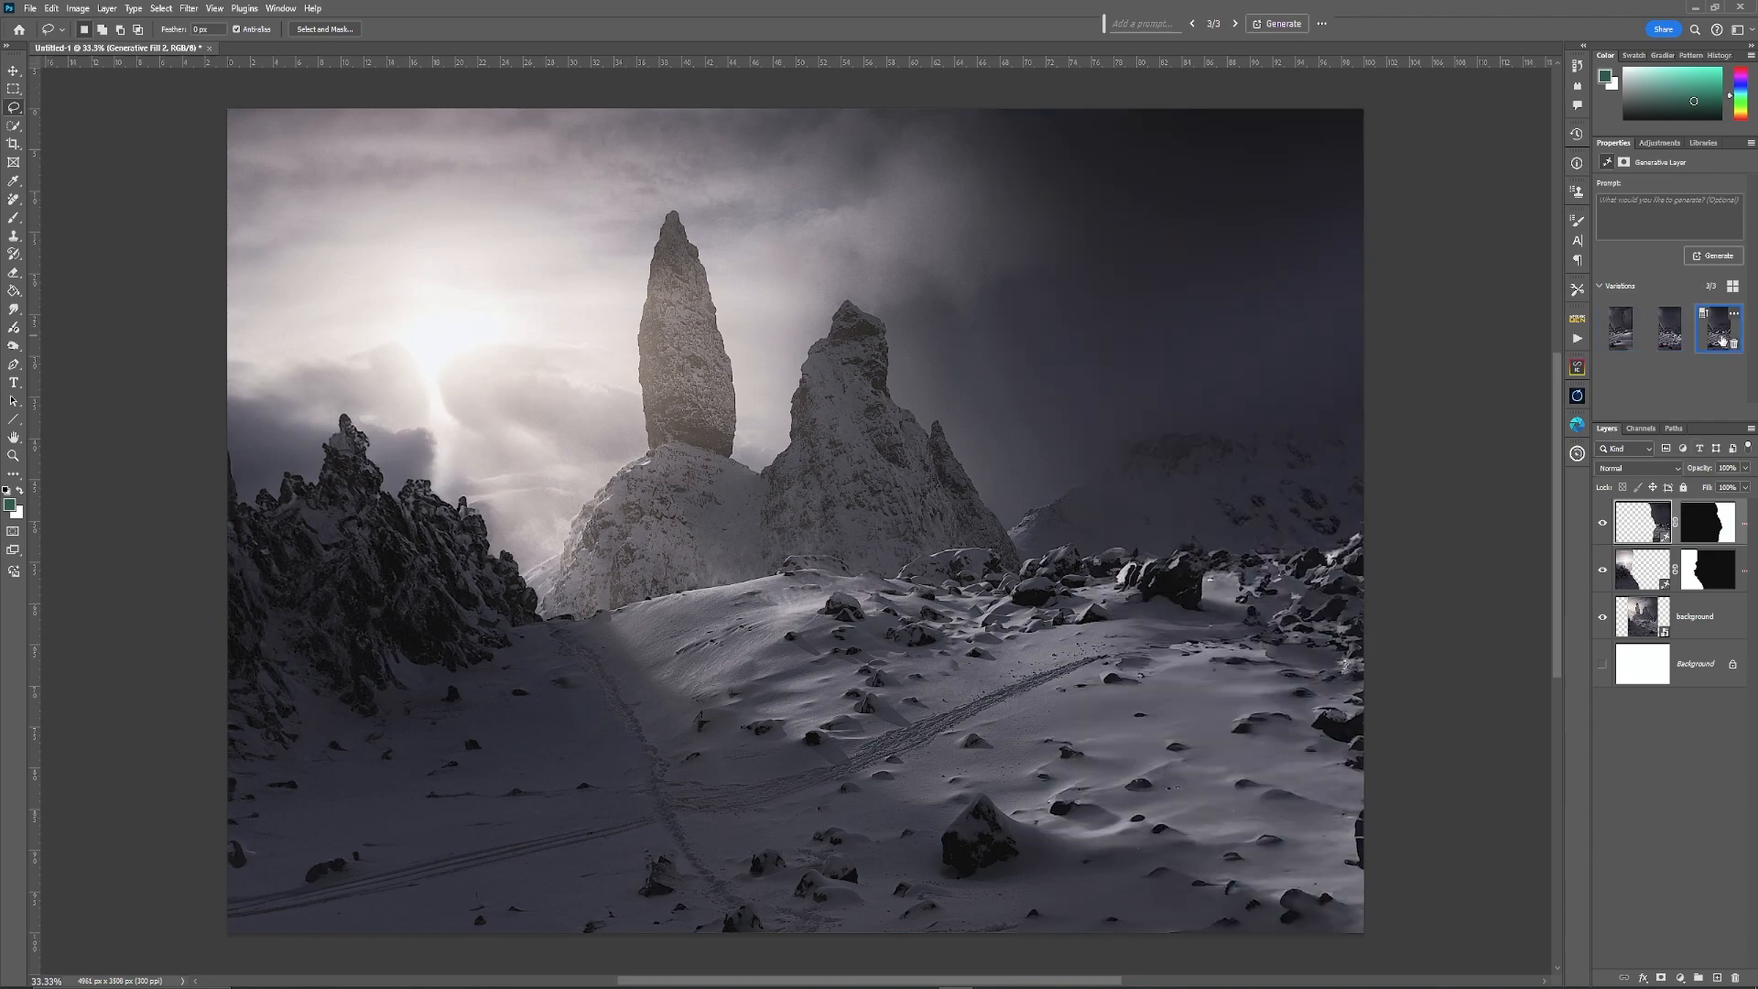
Step: Lasso the dark rock at the image's lower right edge and replace it using Generative Fill without a prompt
left_click_drag(1383, 779, 1387, 906)
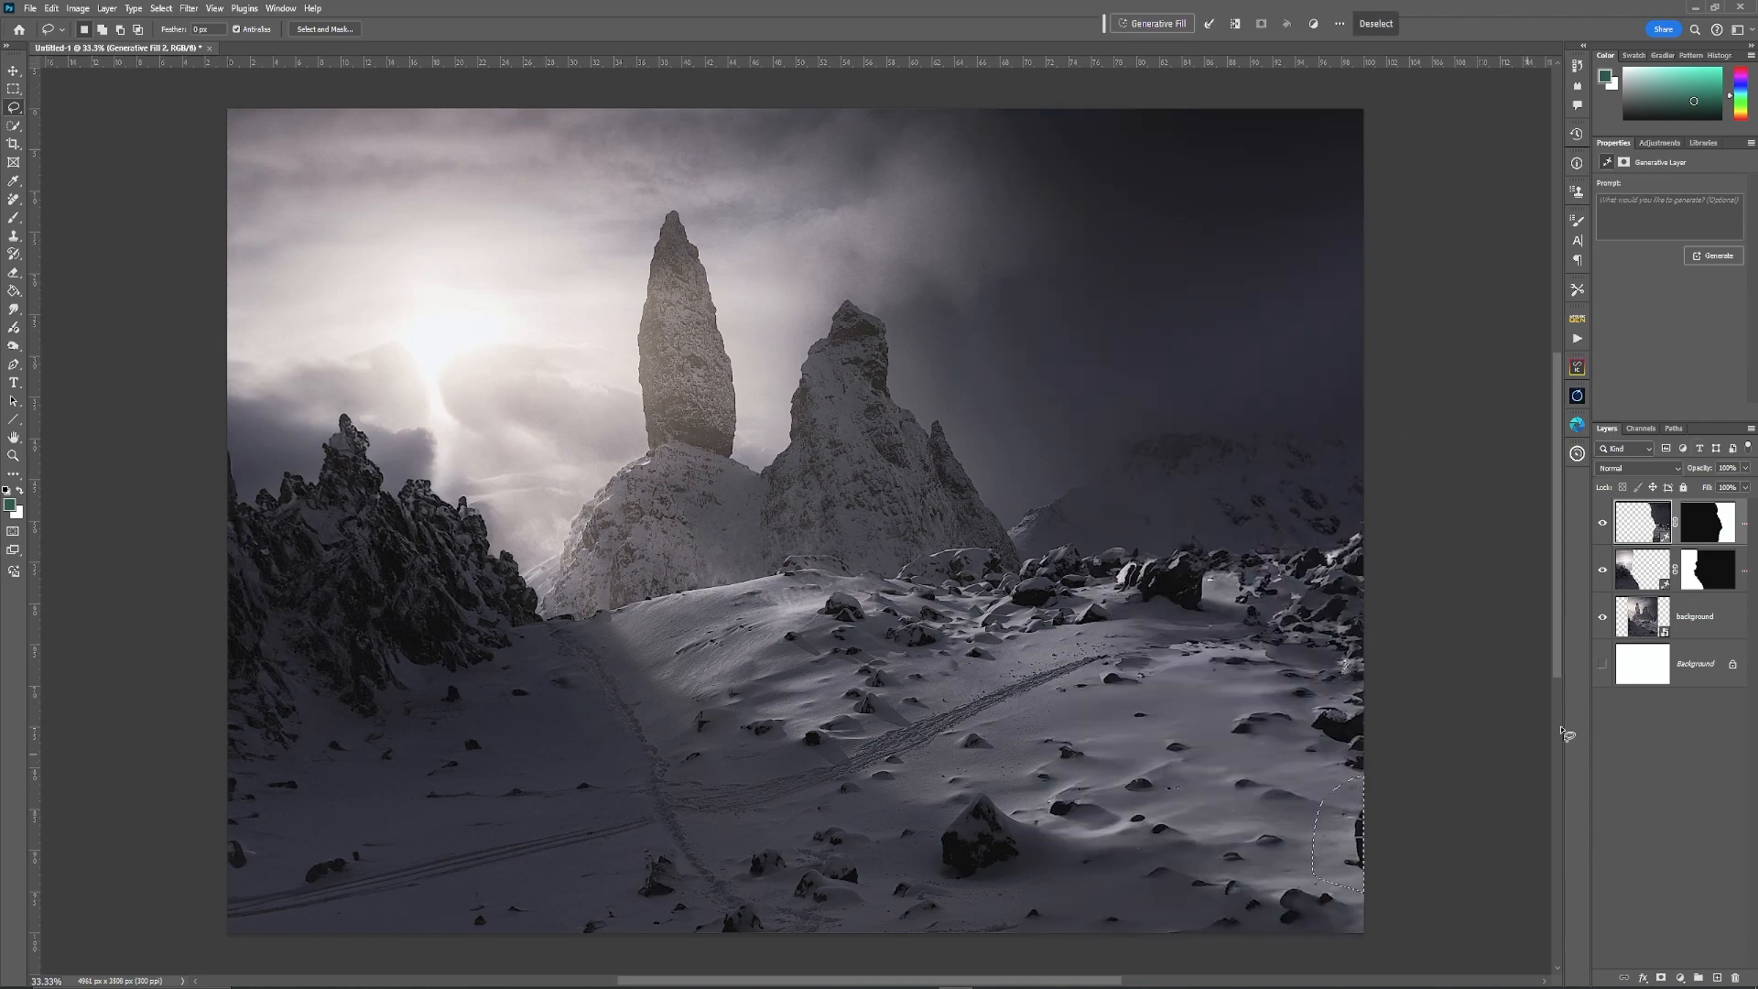
left_click(1149, 24)
left_click(1382, 24)
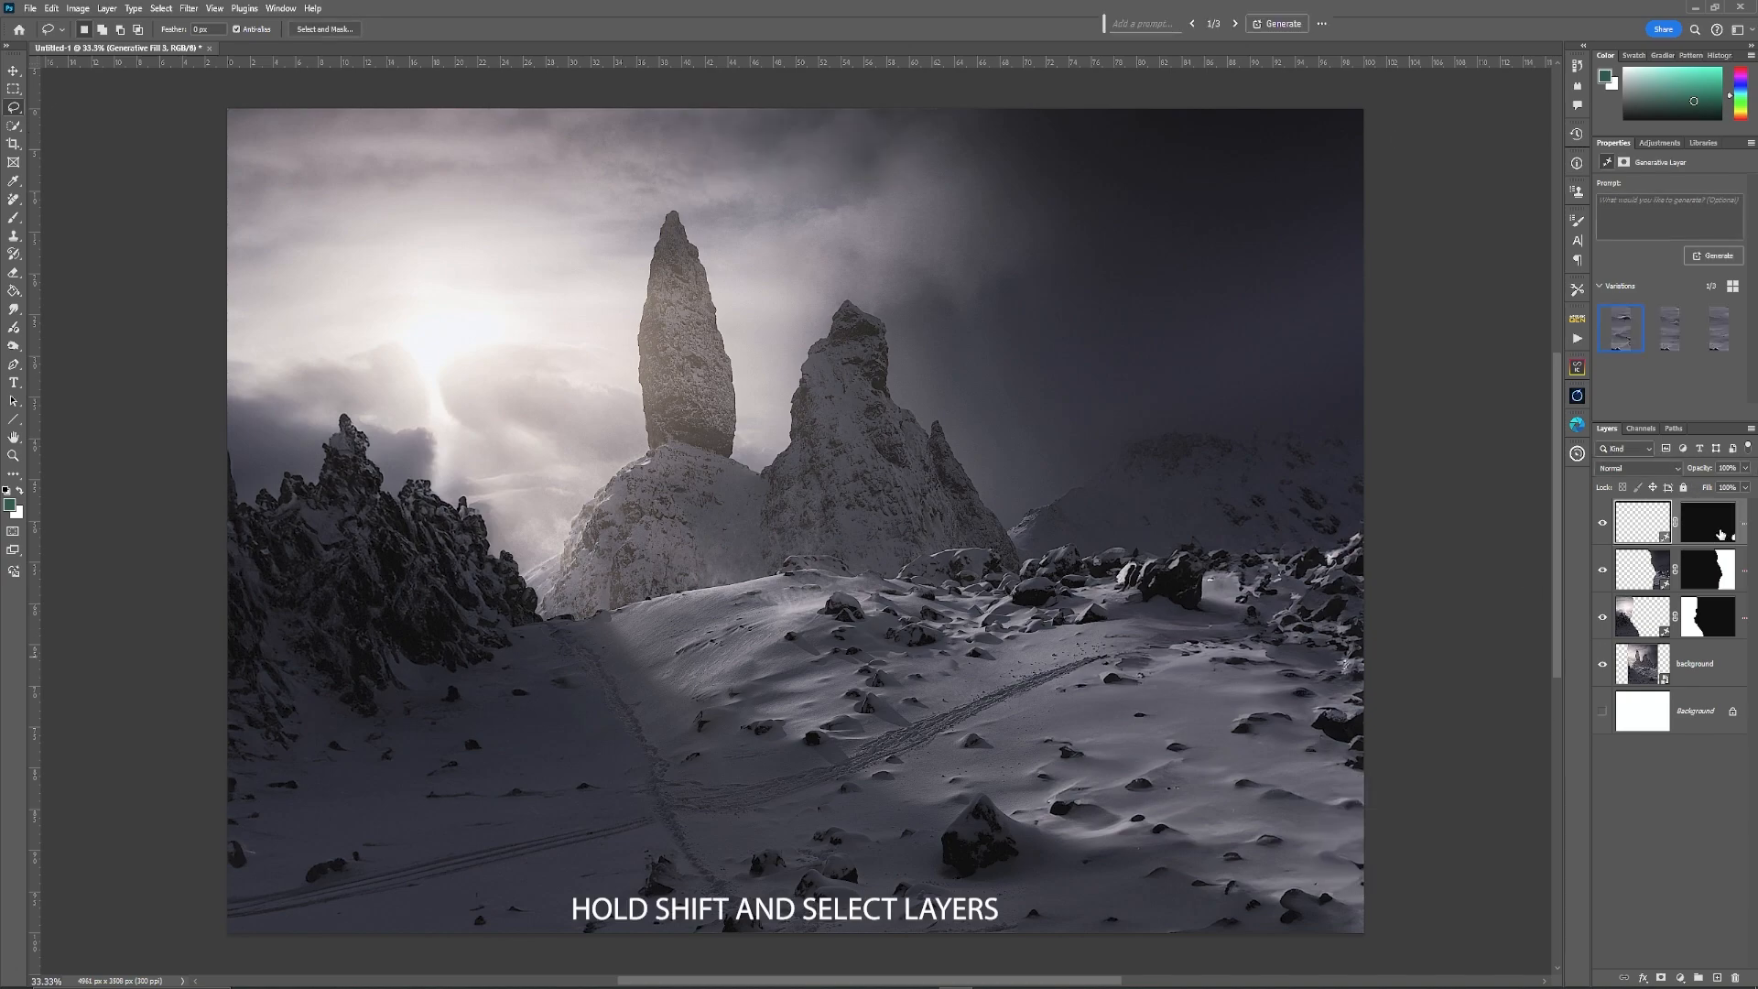
Step: Group the photo layer and the three generative fill layers as "background" and lock the group
left_click(1730, 529)
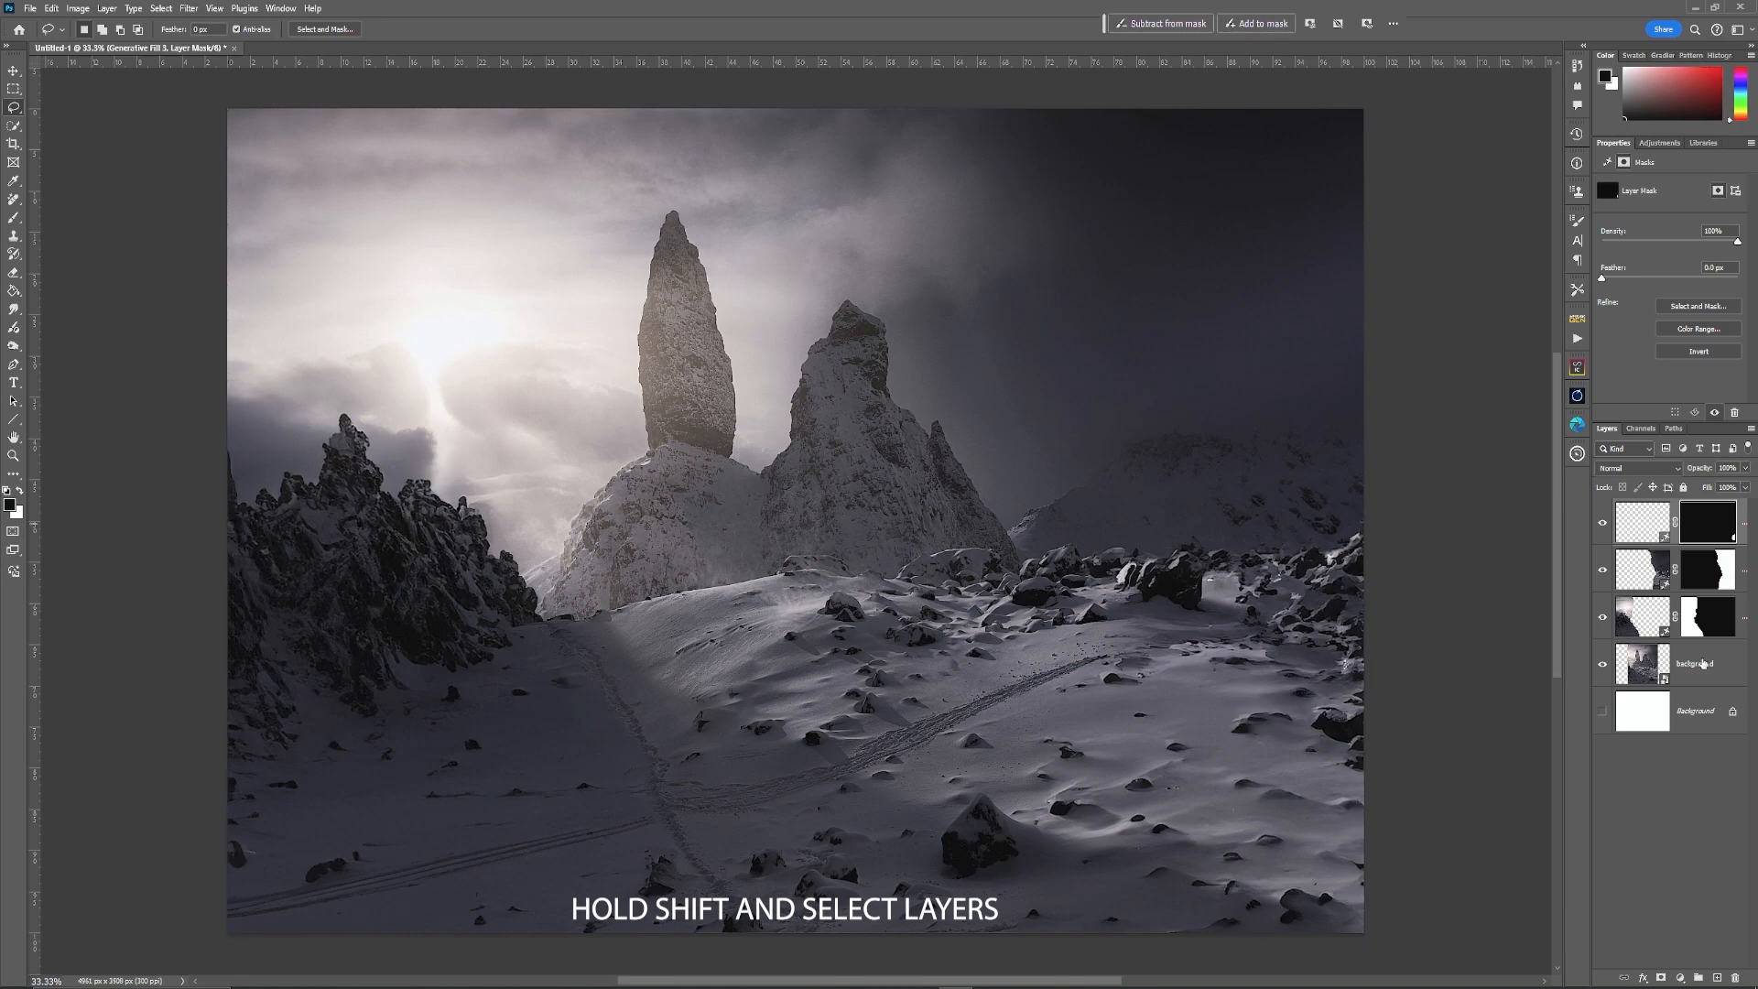
left_click(1703, 663, "shift")
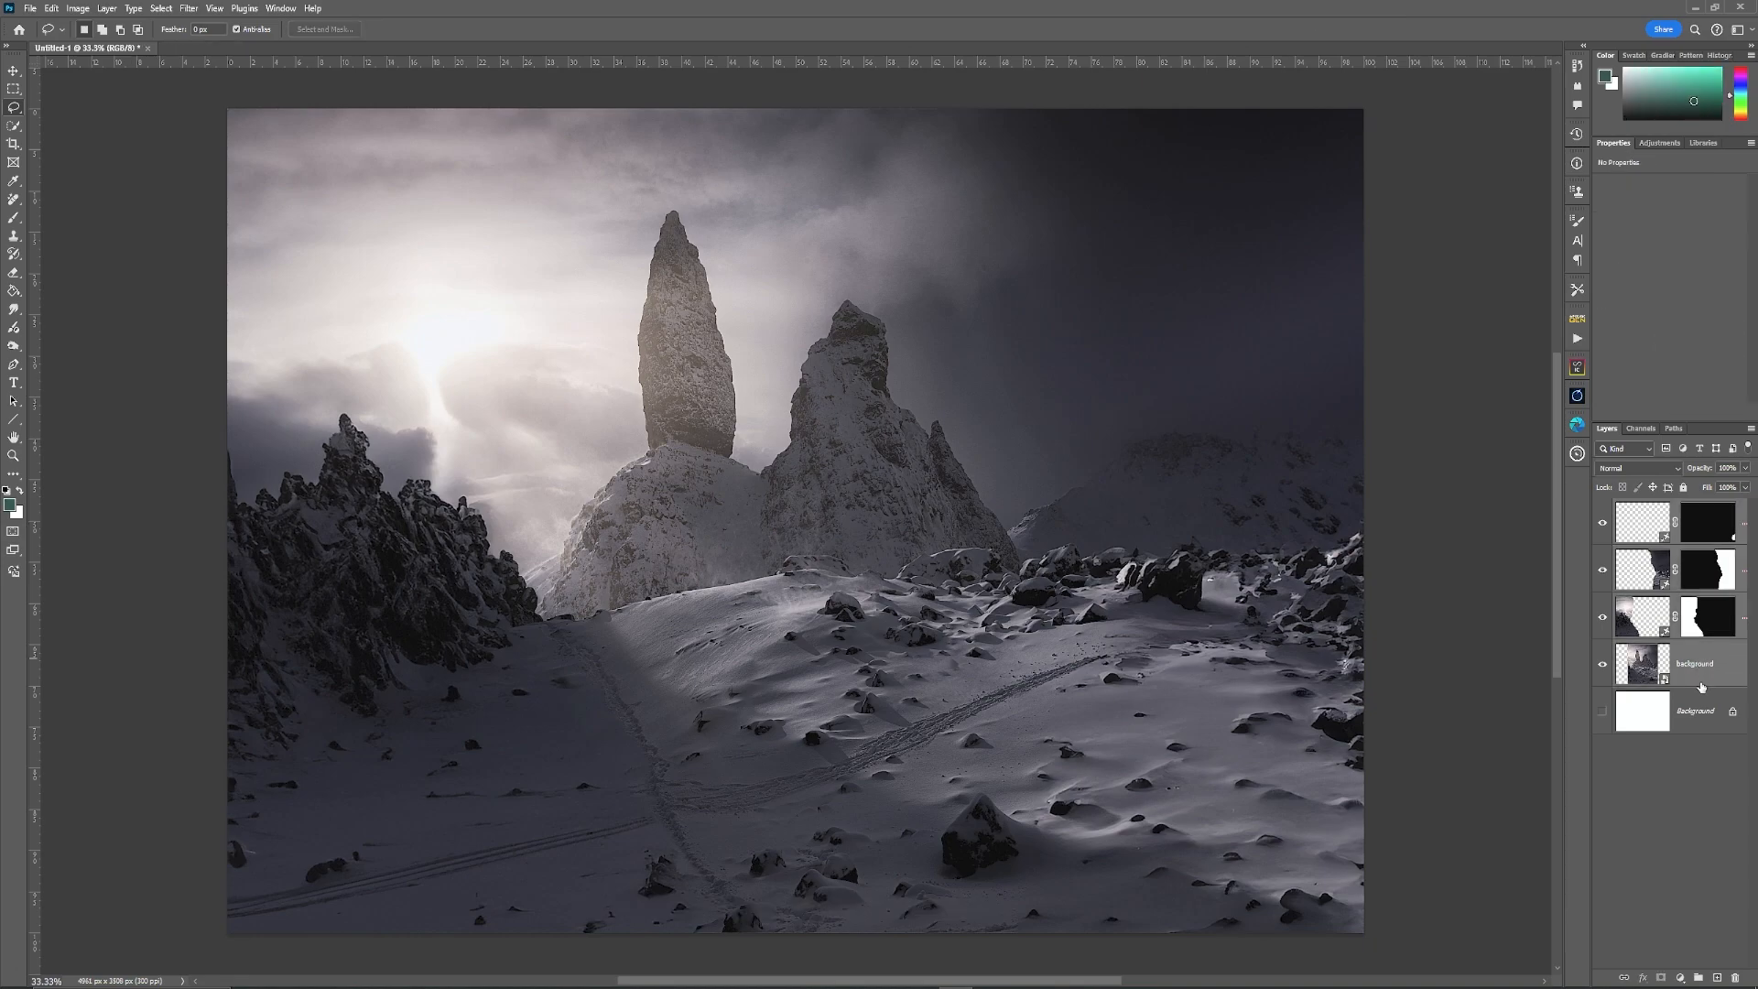
left_click(1698, 976)
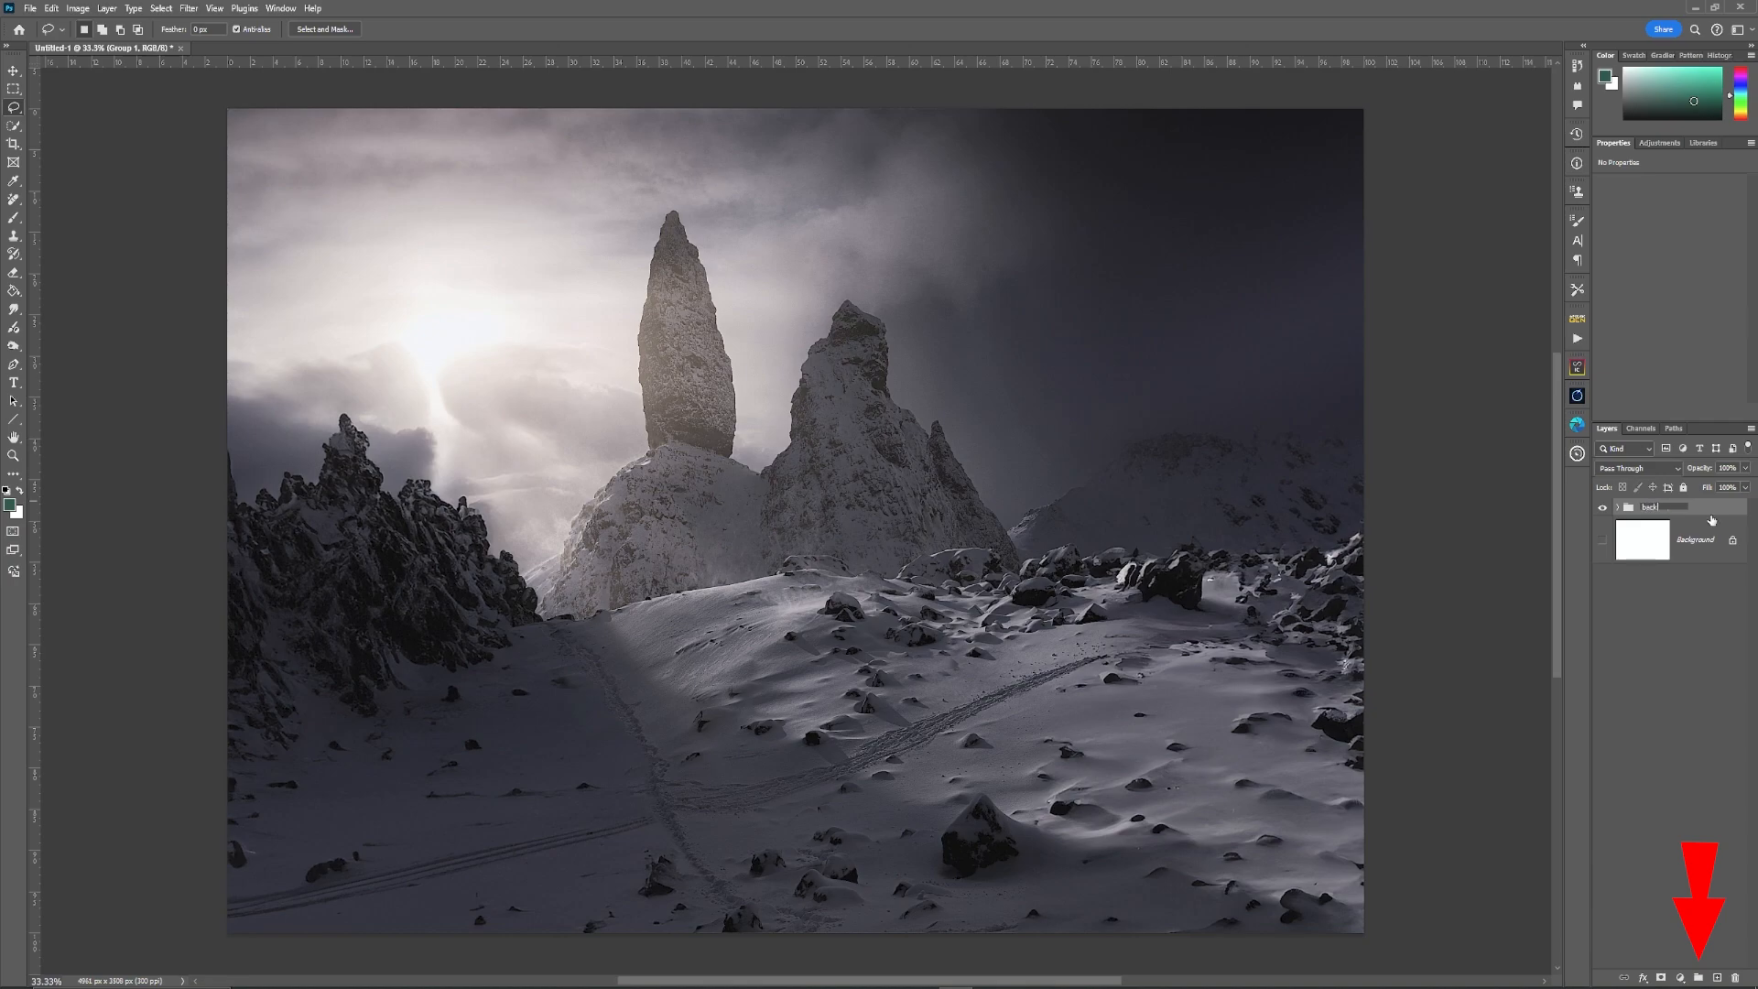
type("ground")
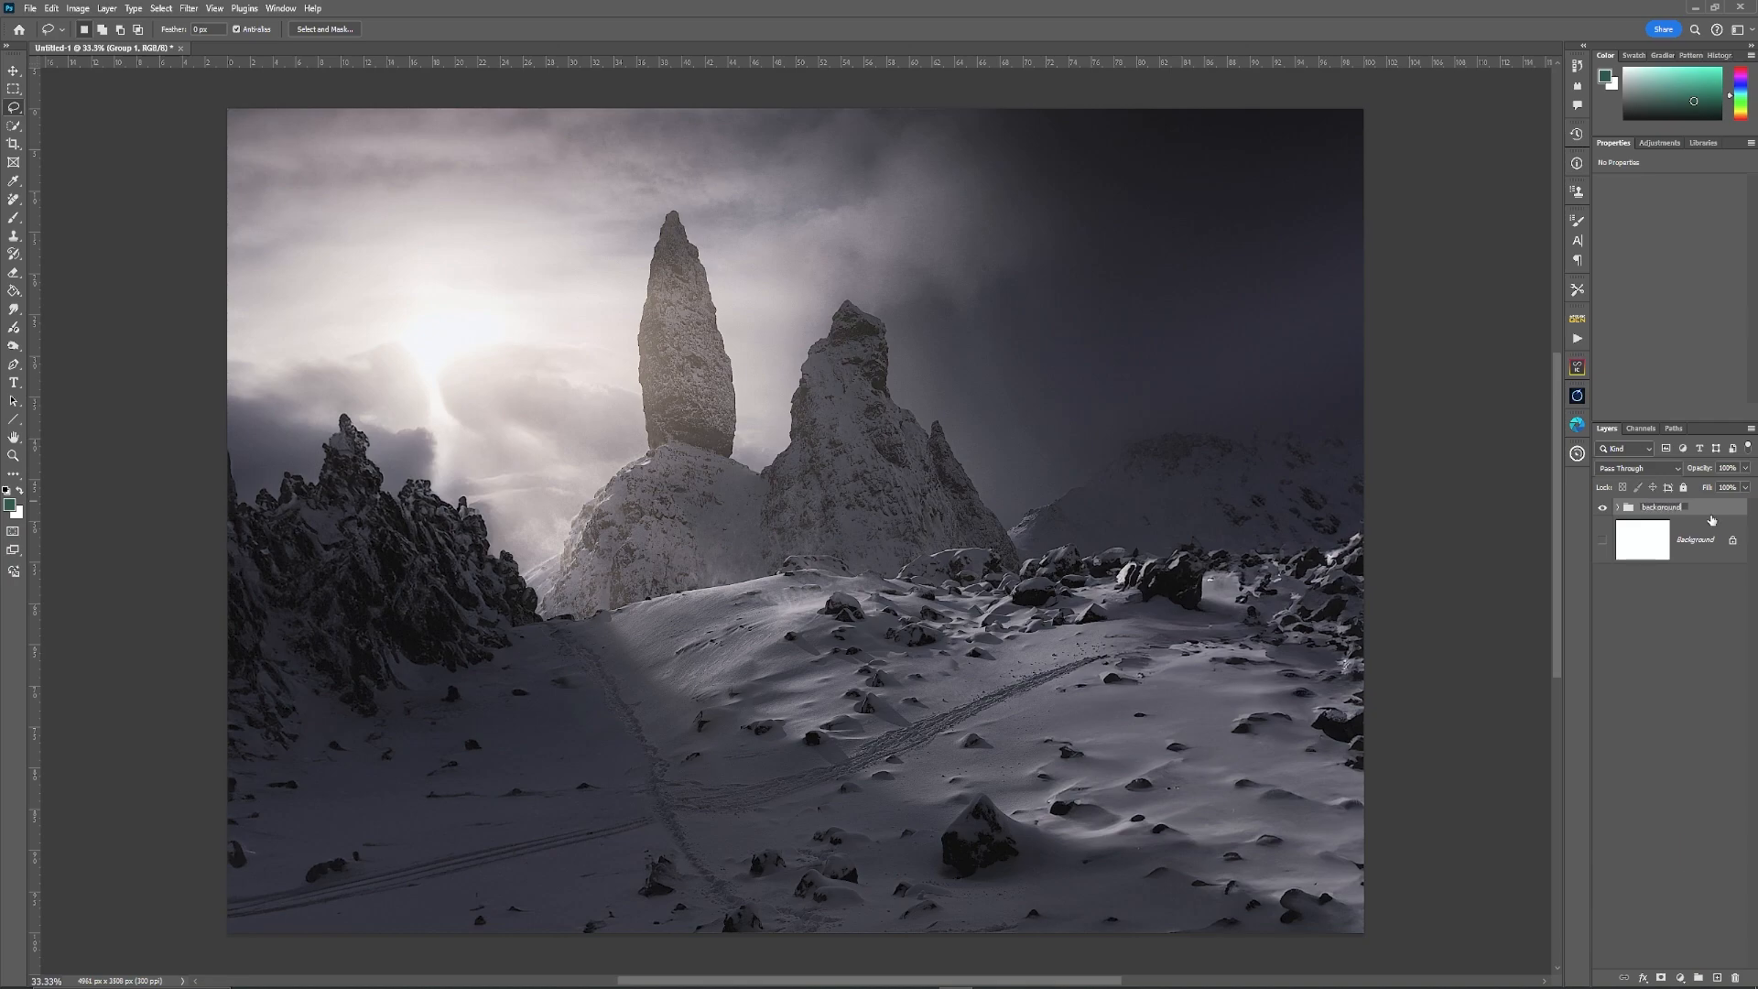
key("Return")
left_click(1683, 487)
Step: Unlock and expand the background group and select the right-side generative fill layer
scroll(1246, 612, "up", 10)
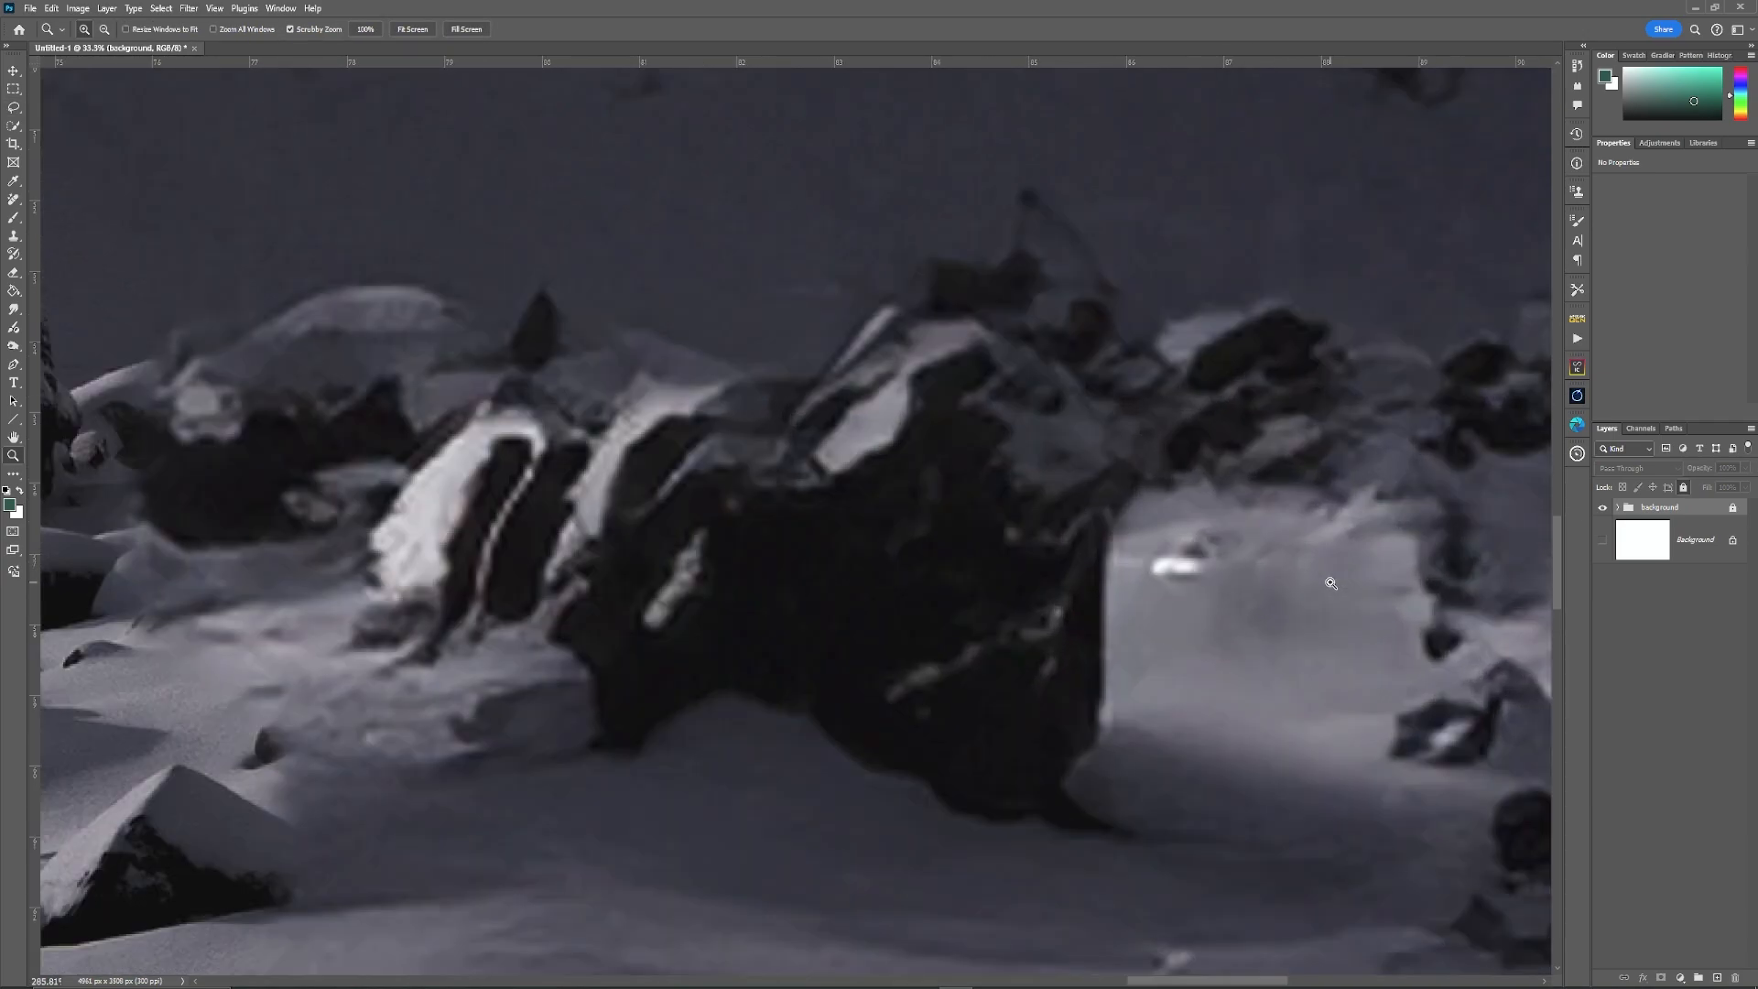
left_click(1682, 487)
left_click(1616, 507)
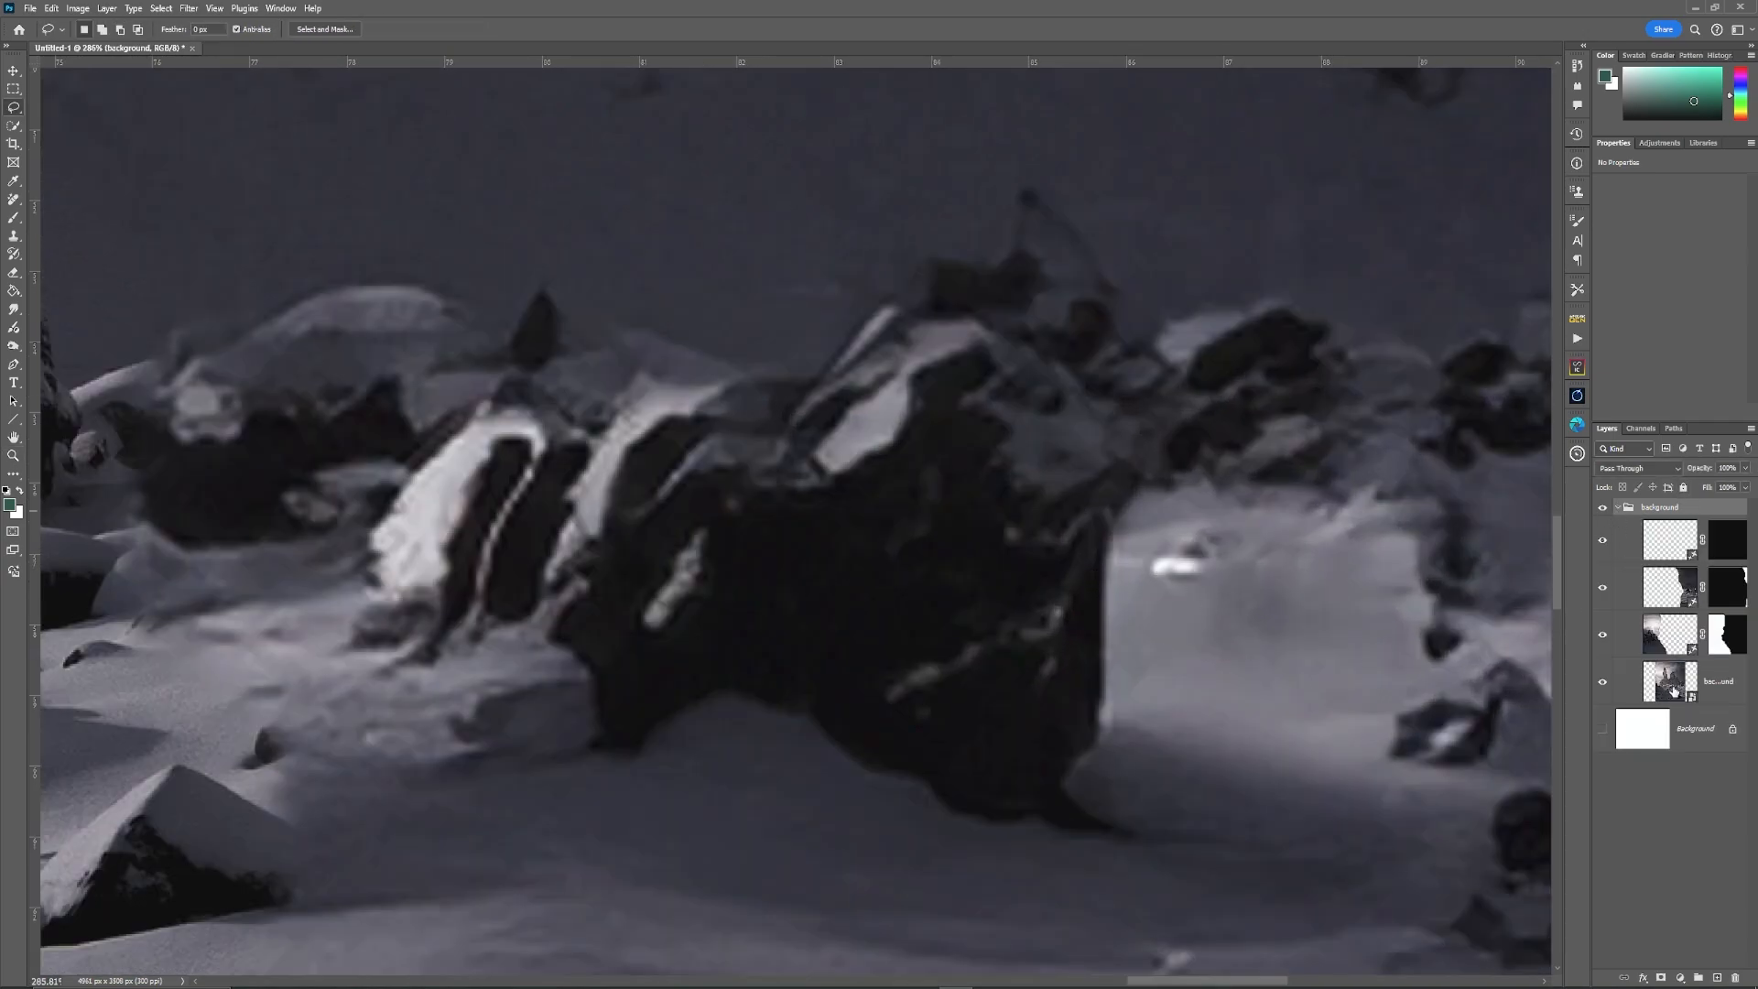
left_click(1677, 583)
Step: Rasterize the right-side fill layer and remove the white spot on the snow beside the large rock with the Spot Healing Brush
left_click(14, 199)
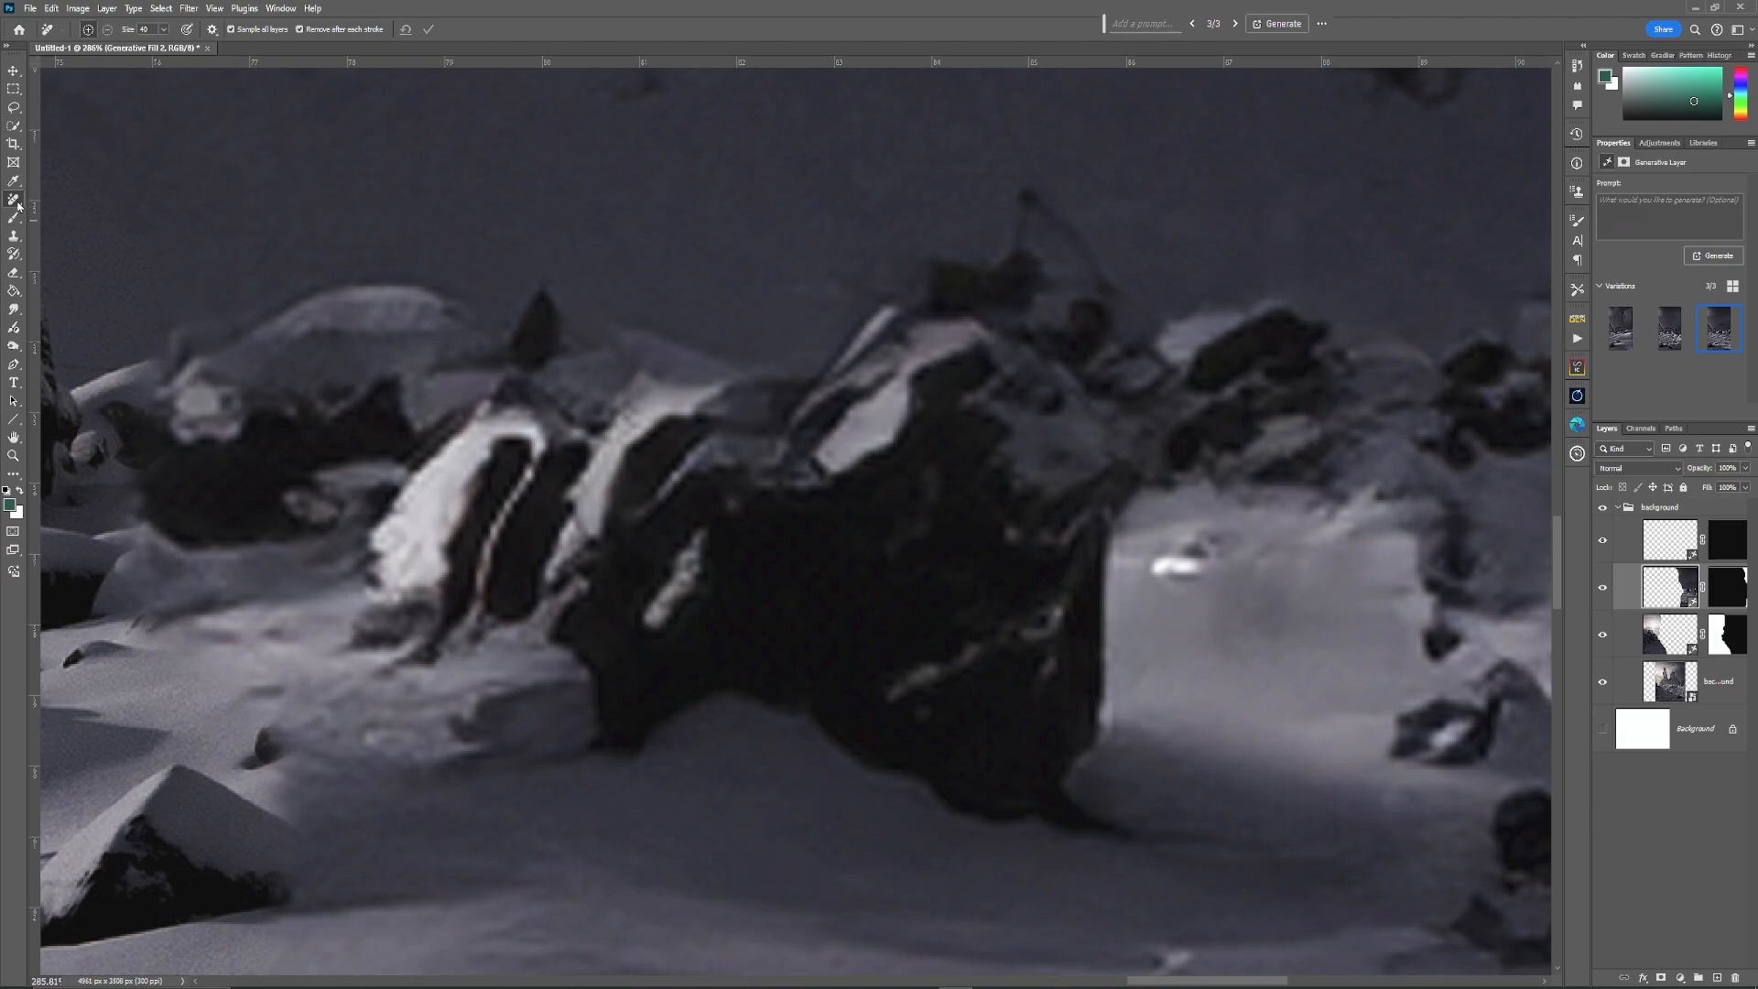
left_click(69, 200)
left_click(1212, 570)
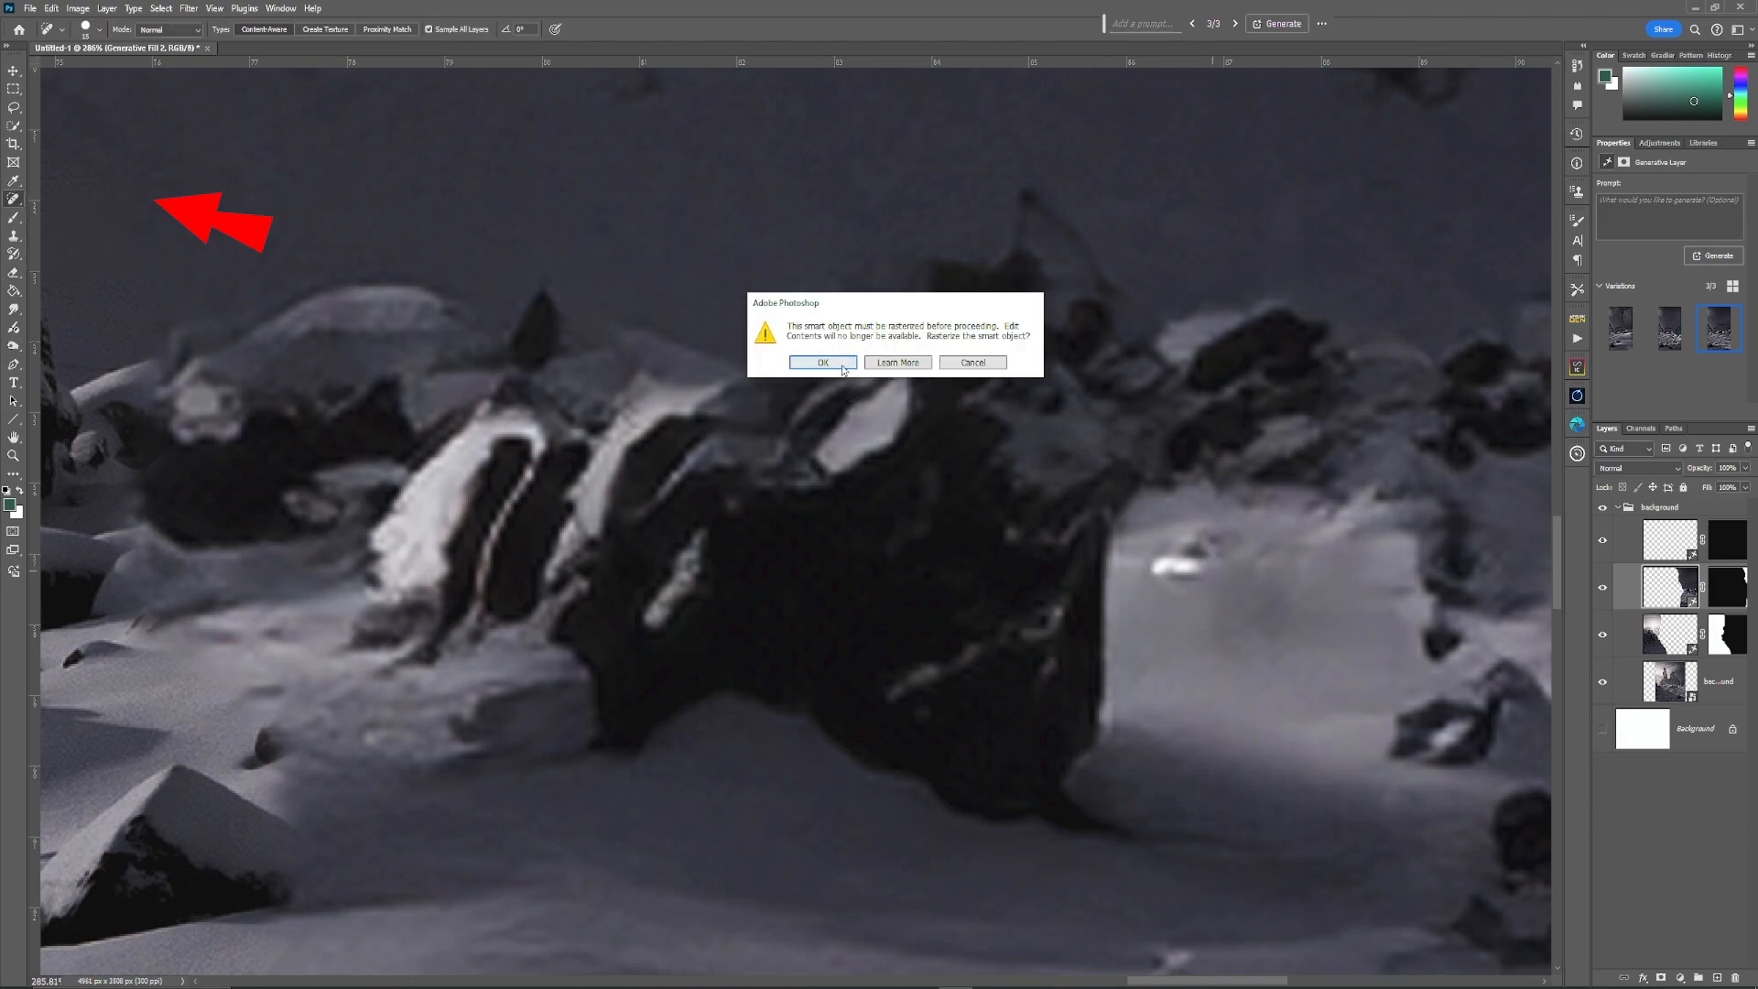
left_click(823, 363)
left_click(1183, 570)
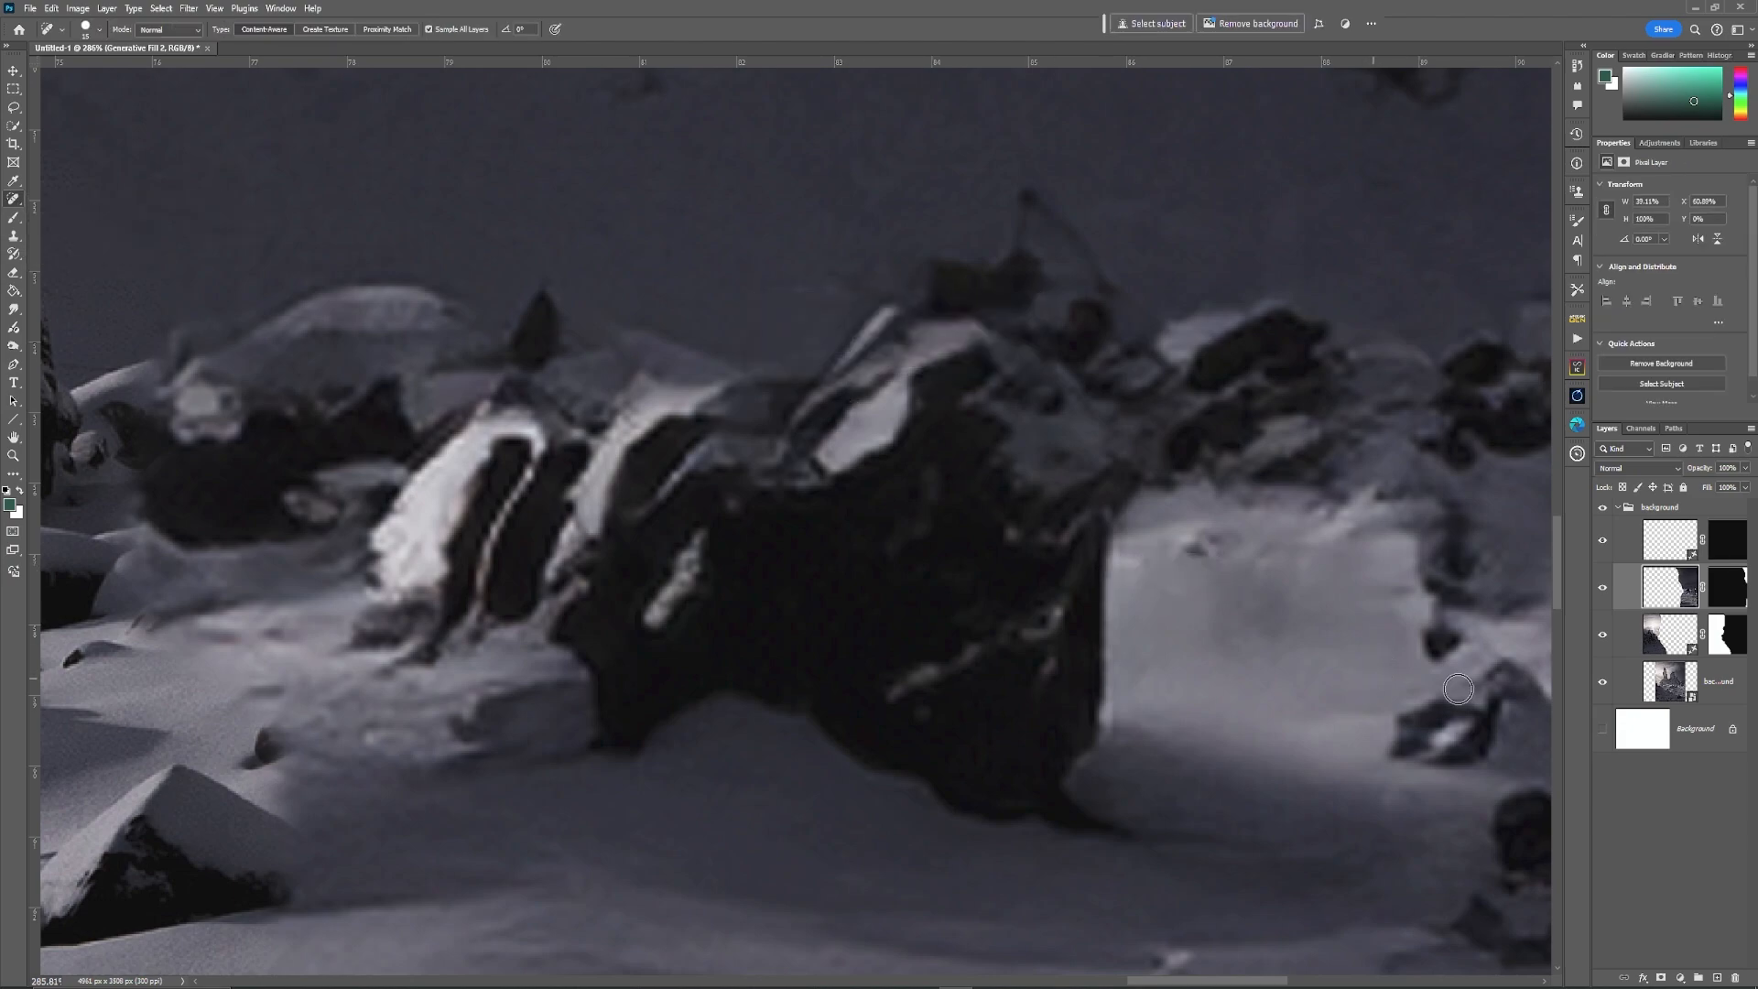
Step: Collapse the background group, lock it again and fit the whole image in view
left_click(1617, 508)
left_click(1683, 487)
key("ctrl+0")
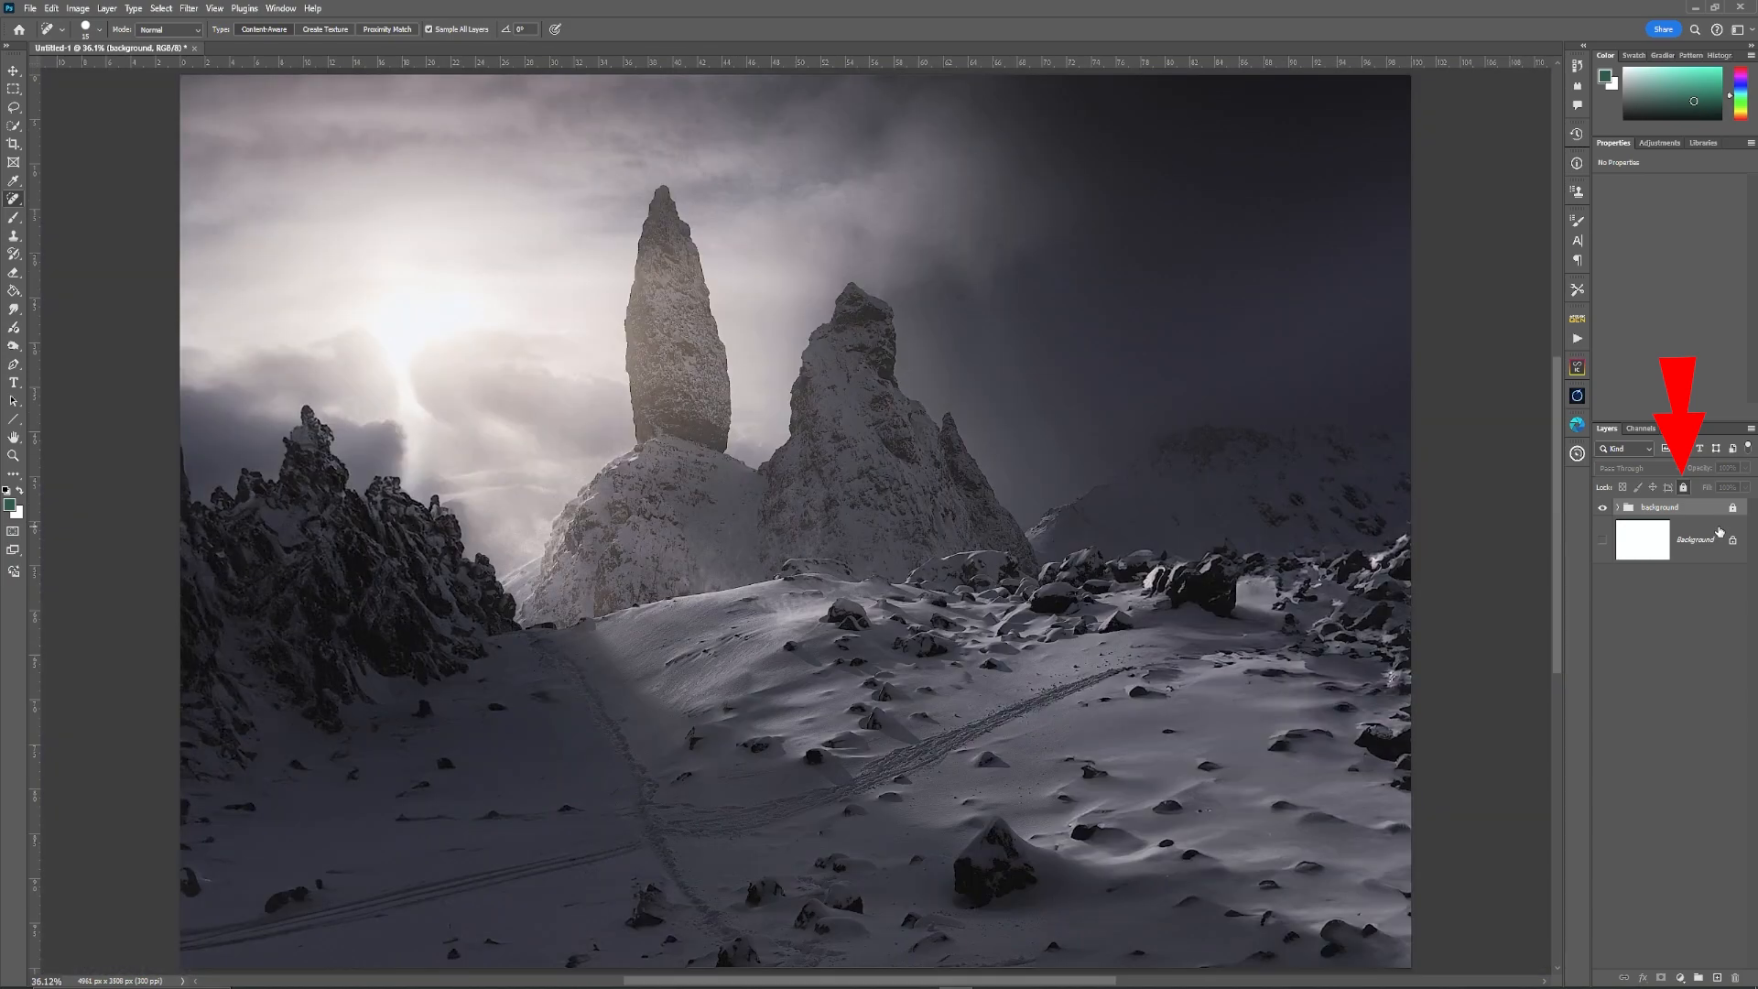
Step: Place the wreck image over the snowy scene and select the plane with Select Subject
left_click_drag(1170, 445, 866, 522)
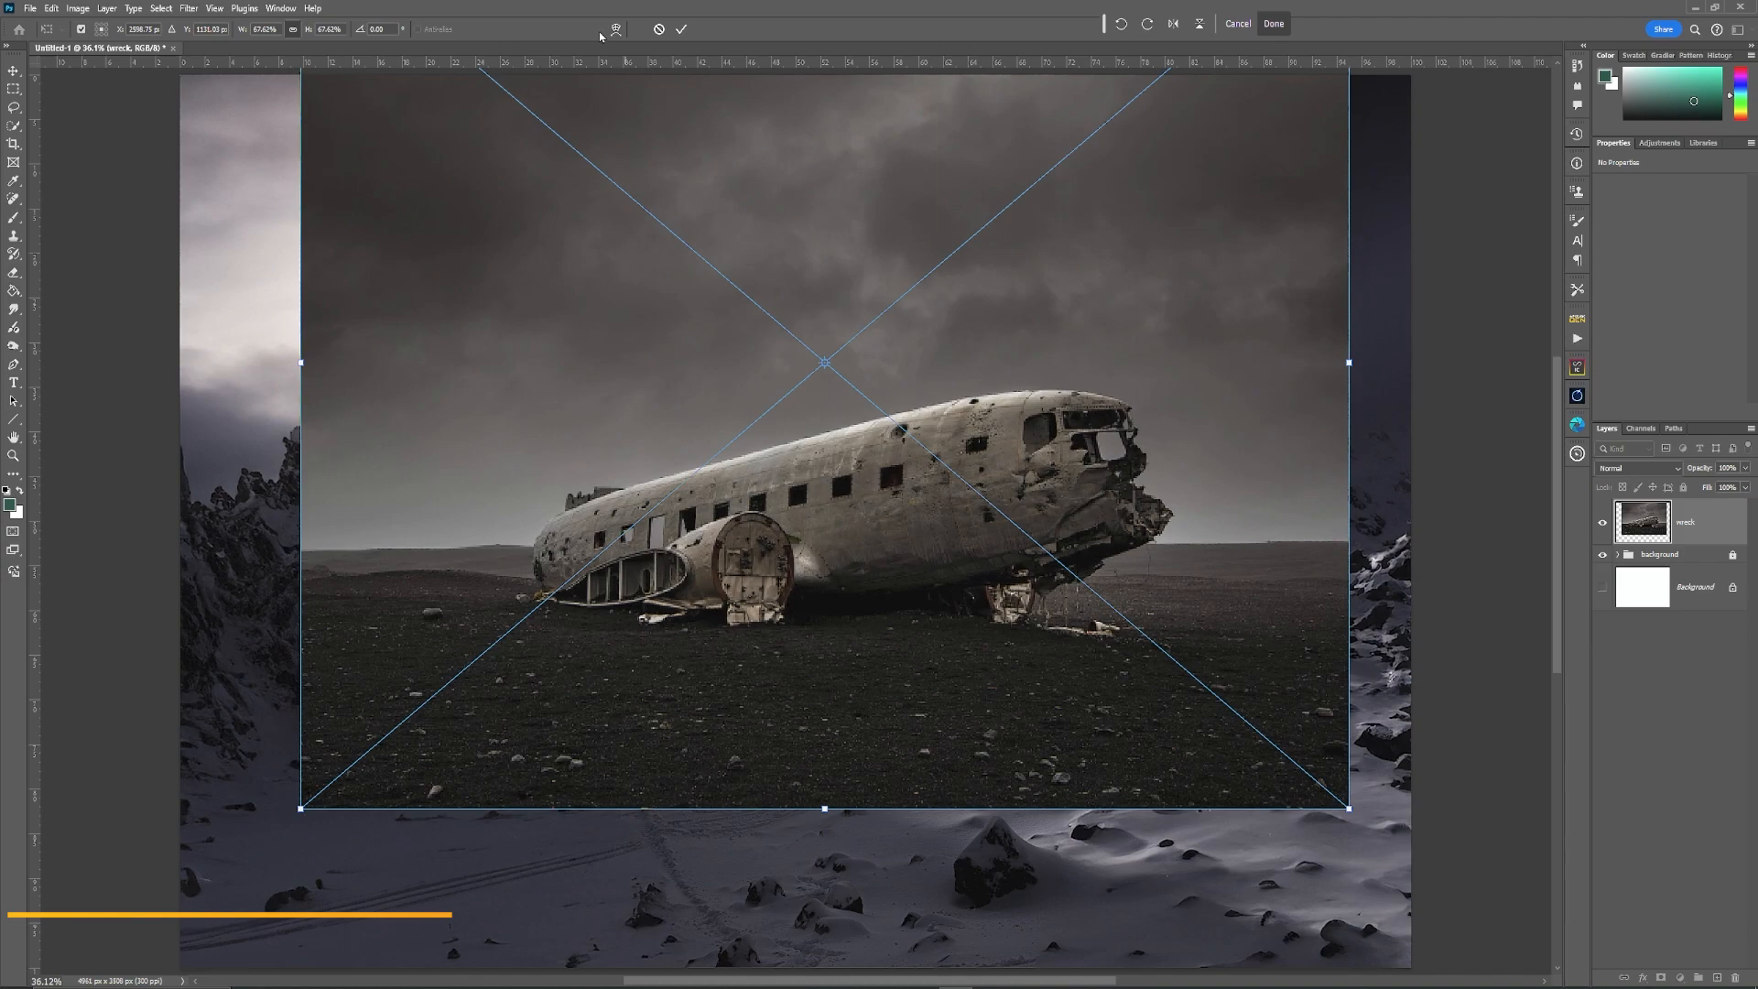
left_click(681, 29)
left_click(157, 12)
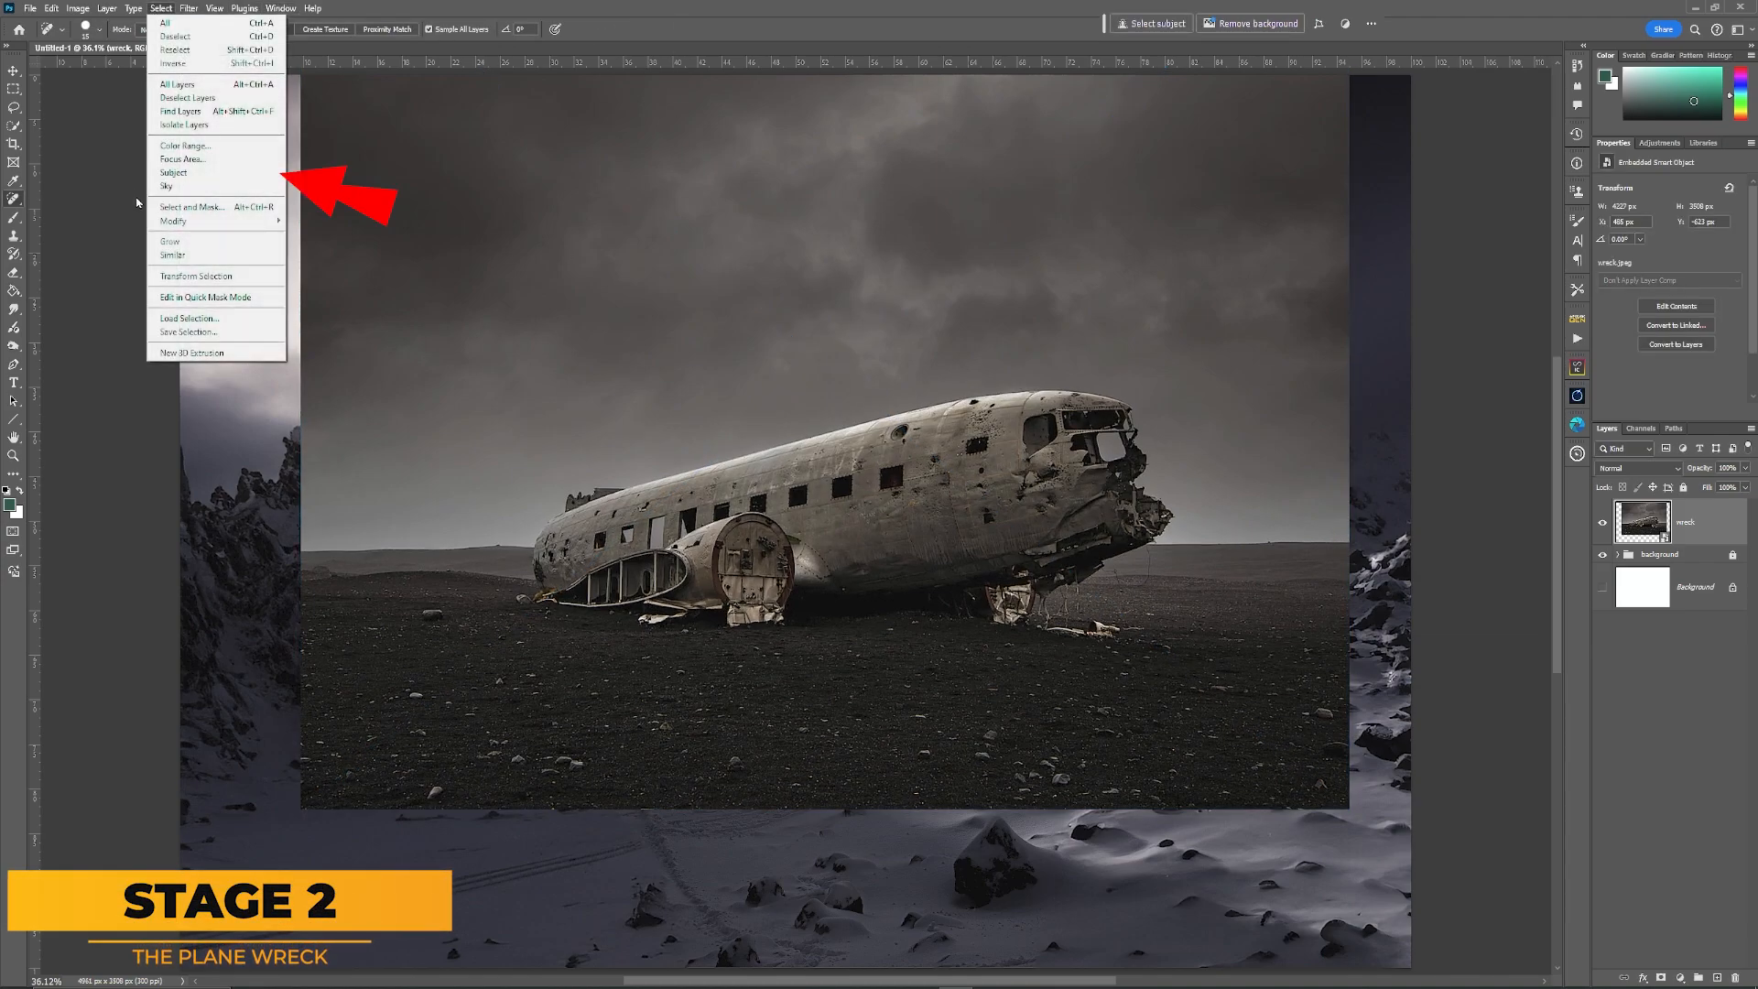
left_click(196, 173)
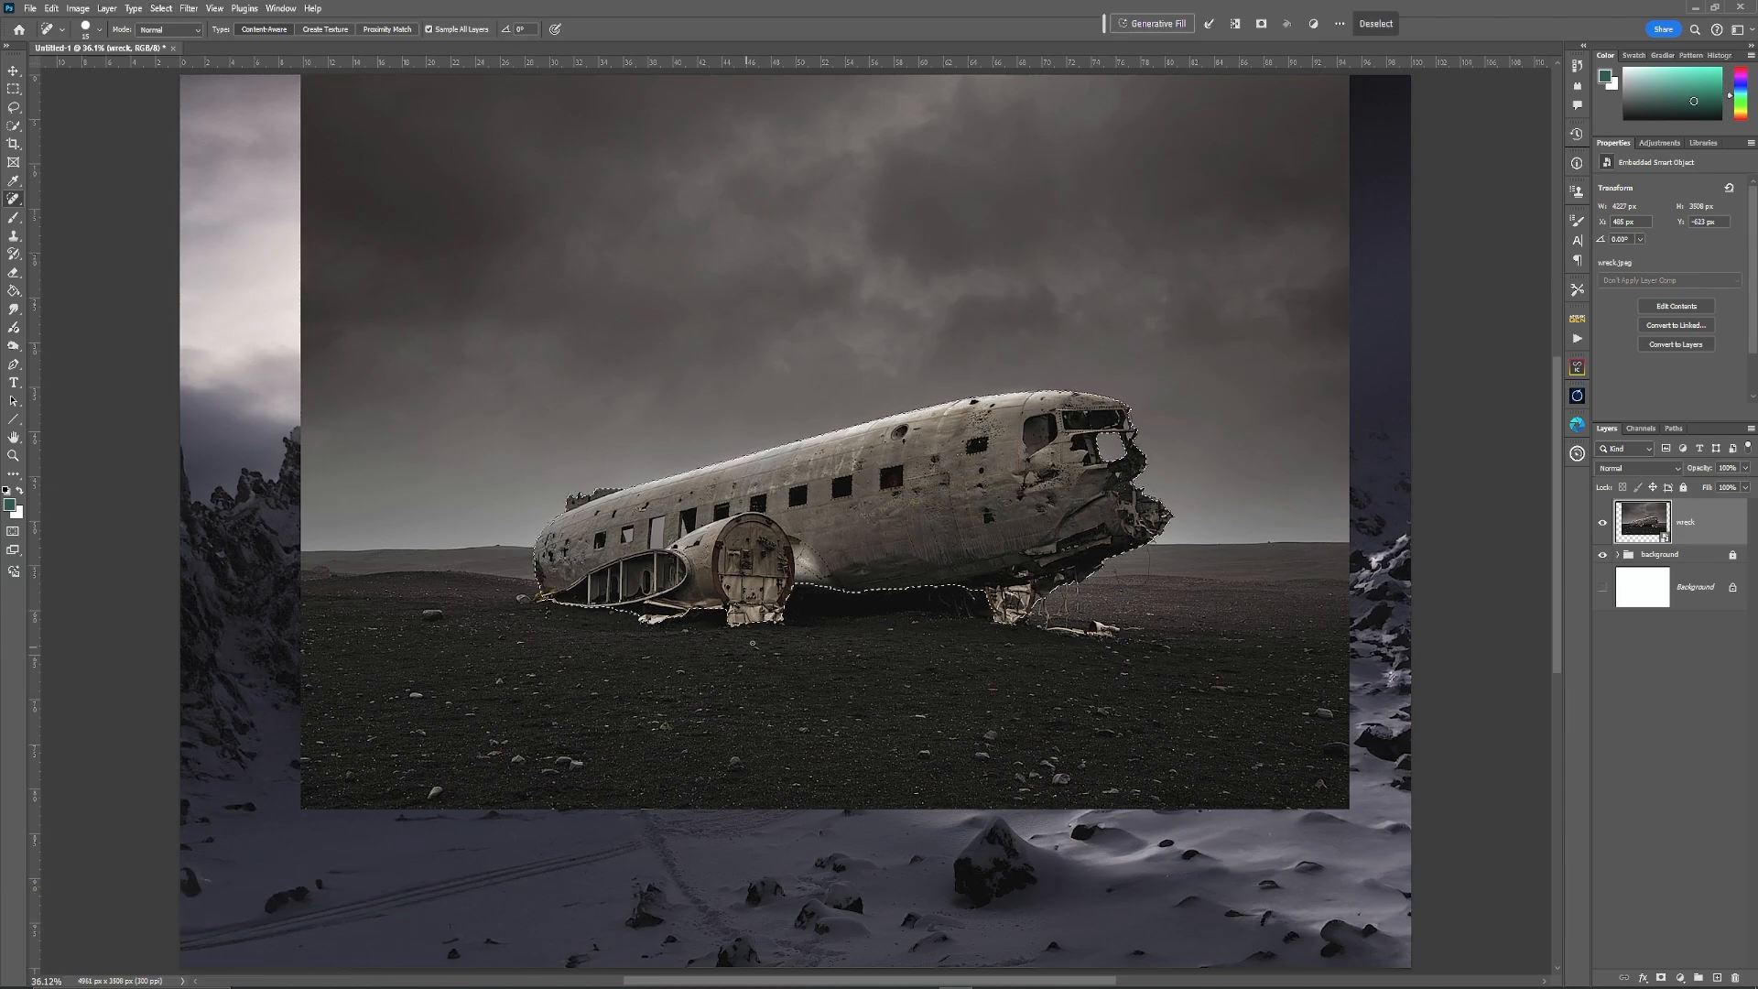
Step: Add the dark shadow area beneath the fuselage, between the engine and the front support, to the plane selection with the Lasso
key("z")
left_click_drag(599, 598, 860, 604)
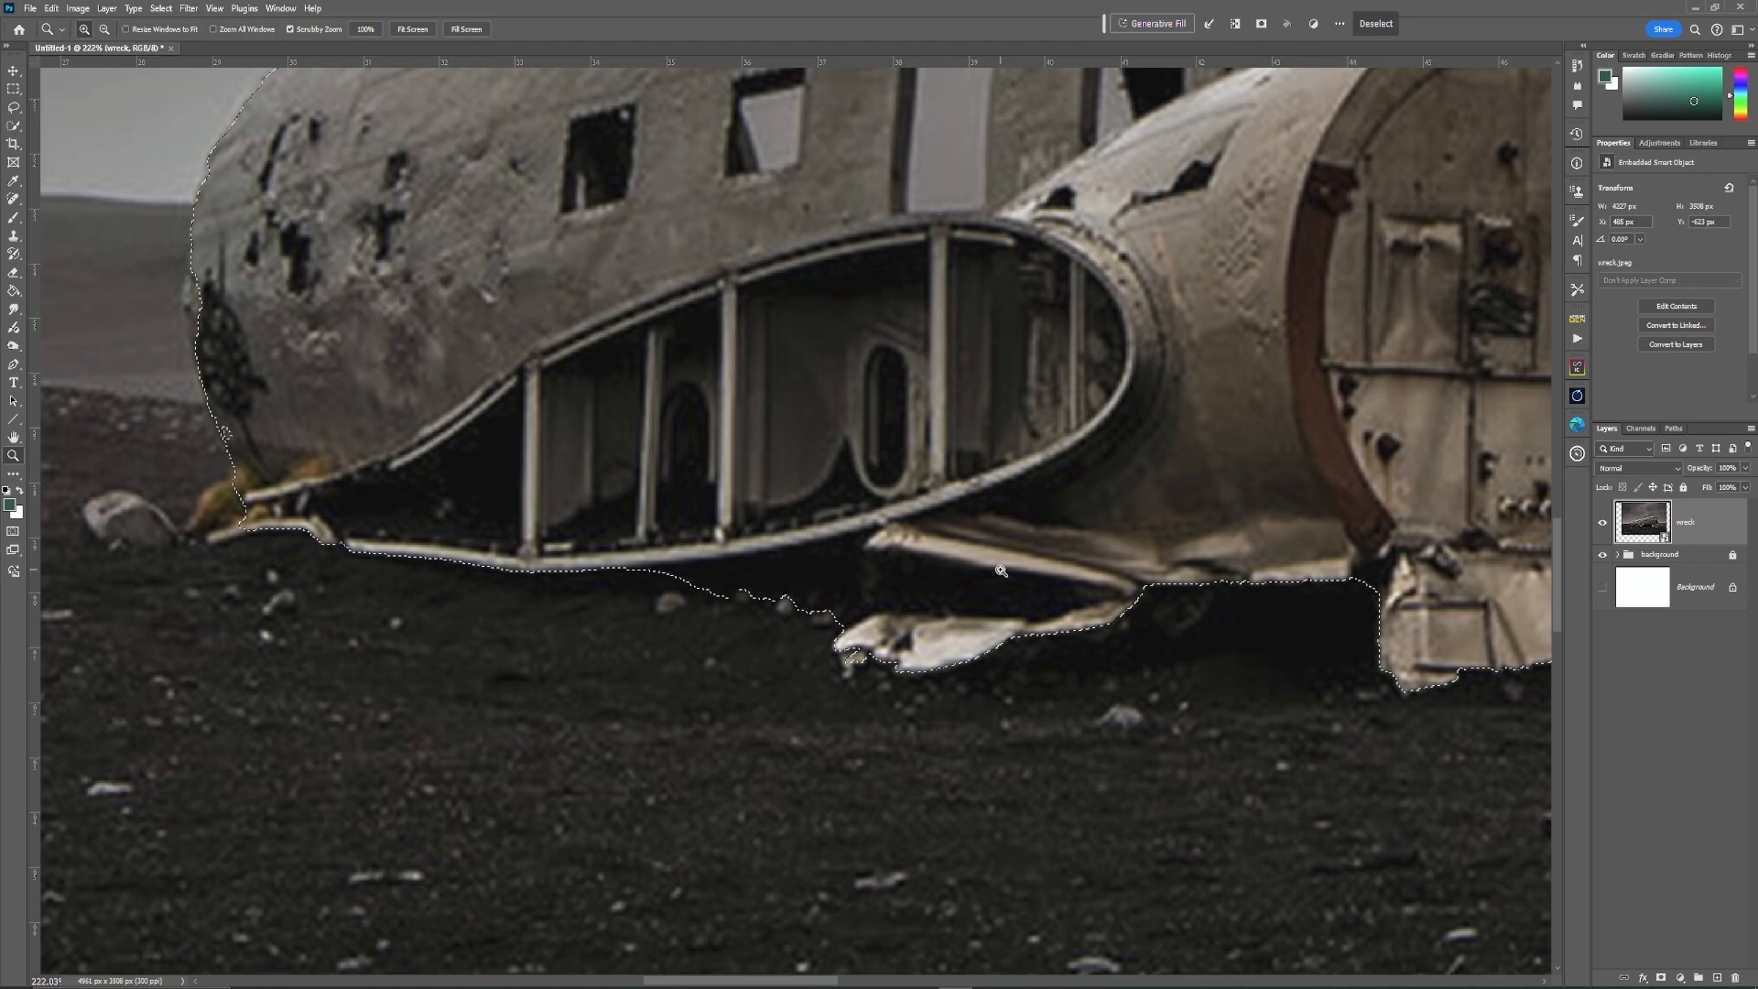
key("z")
mouse_move(1024, 574)
left_mouse_down()
mouse_move(944, 572)
mouse_move(972, 569)
left_mouse_up()
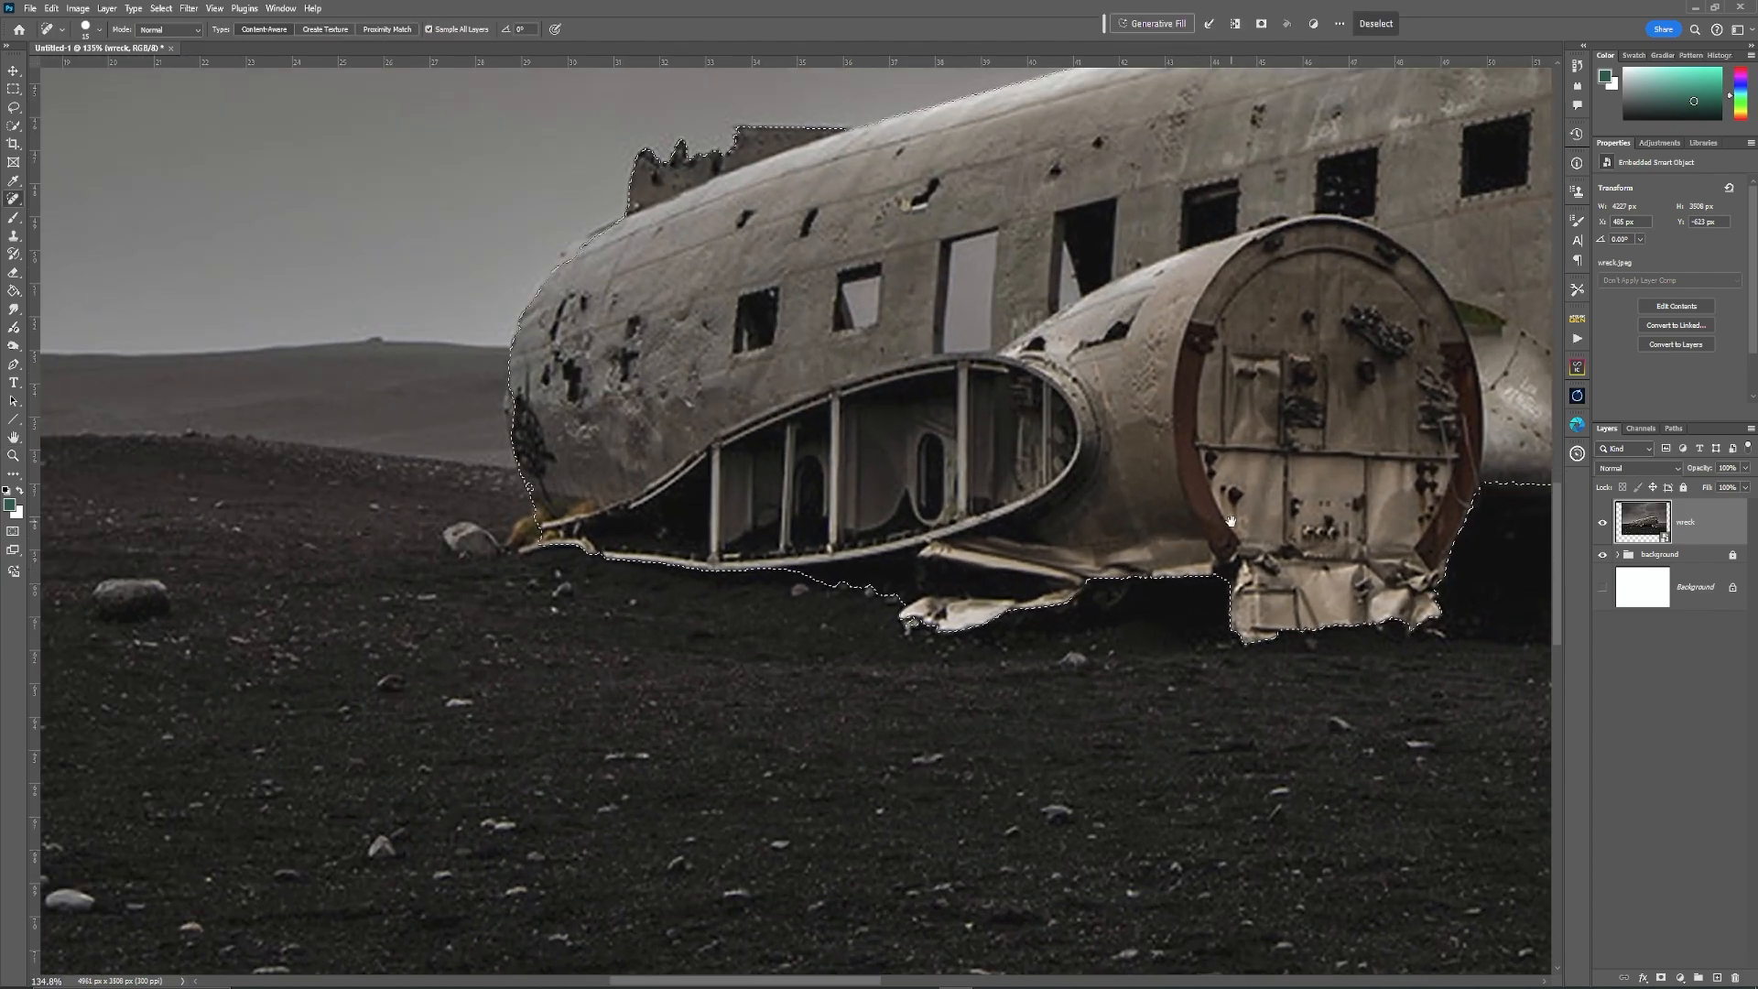
left_click_drag(1231, 521, 97, 791)
mouse_move(1366, 545)
left_mouse_down()
mouse_move(1108, 527)
mouse_move(1256, 381)
mouse_move(1482, 381)
mouse_move(1529, 346)
left_mouse_up()
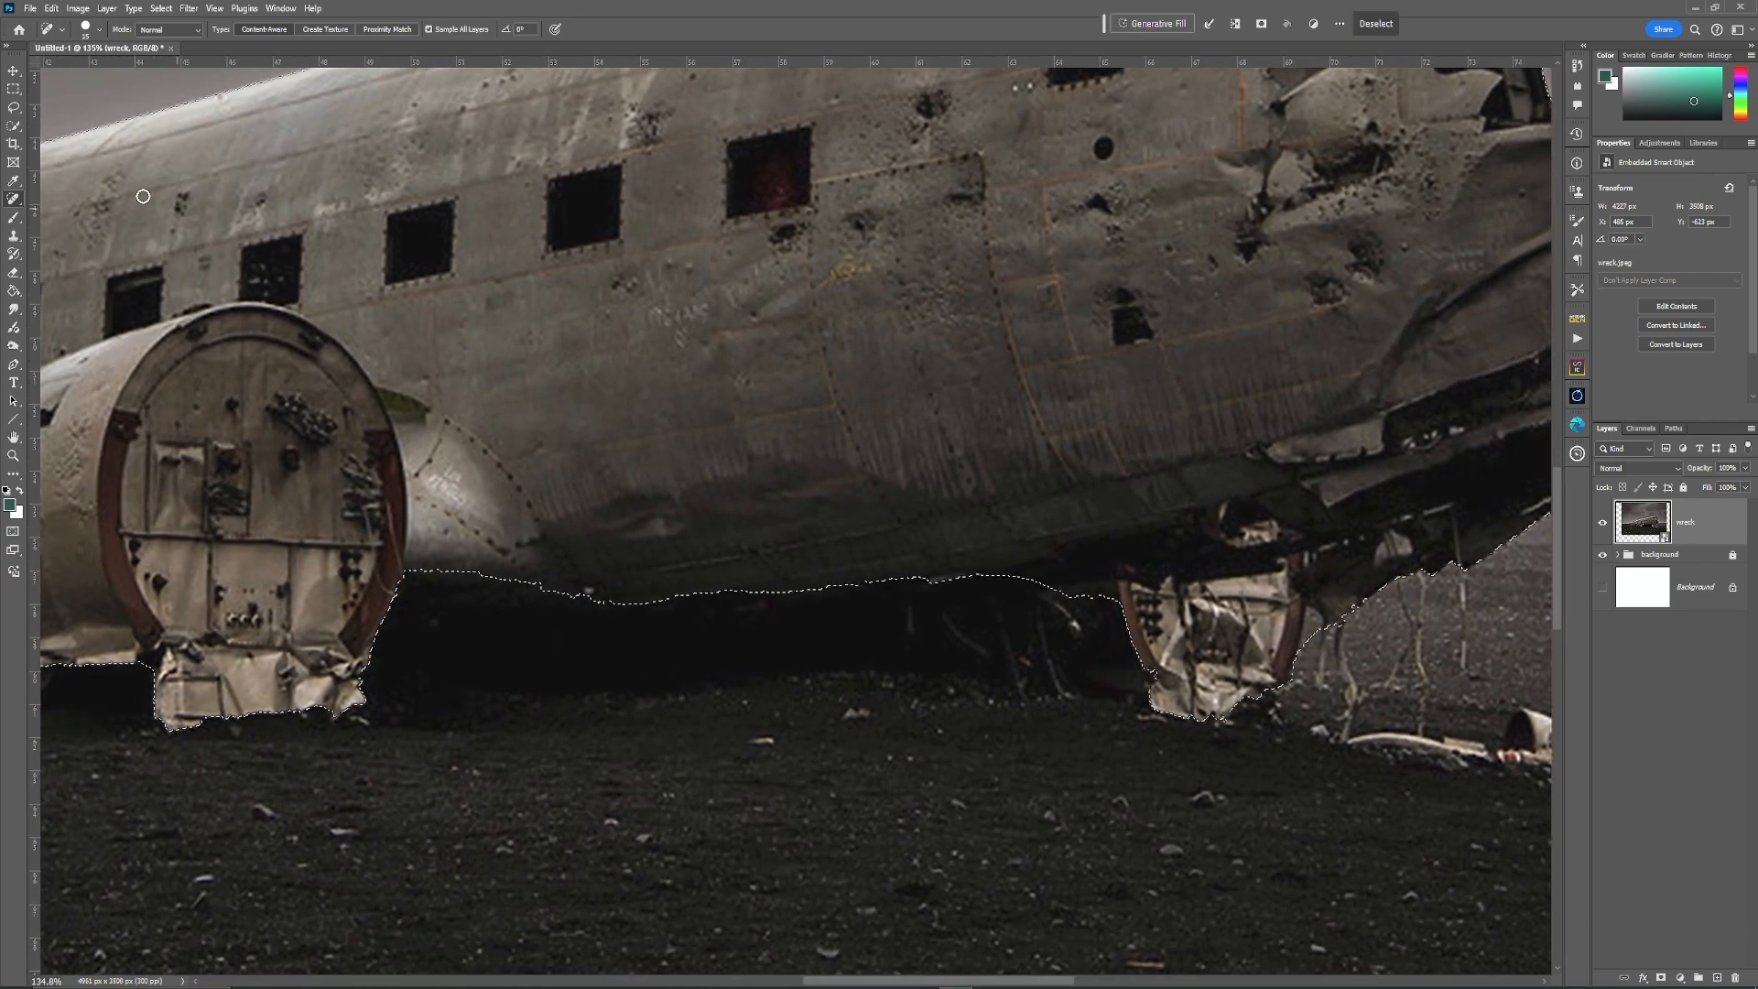
left_click(13, 109)
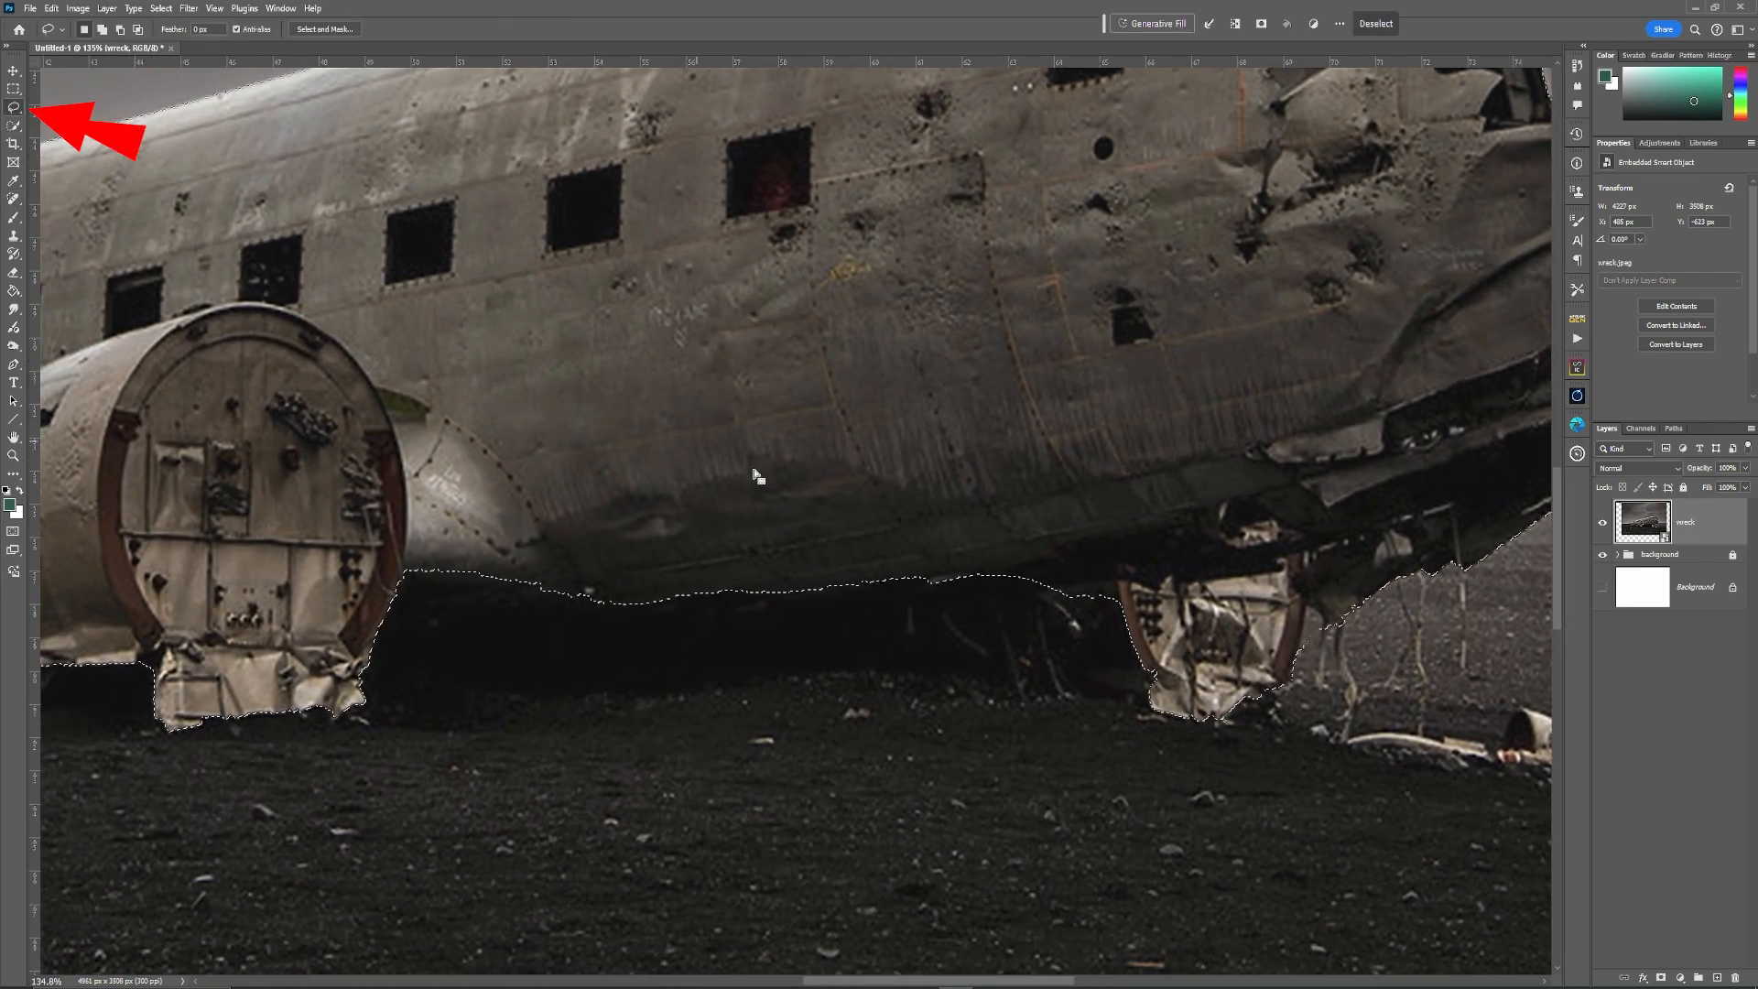
key("shift")
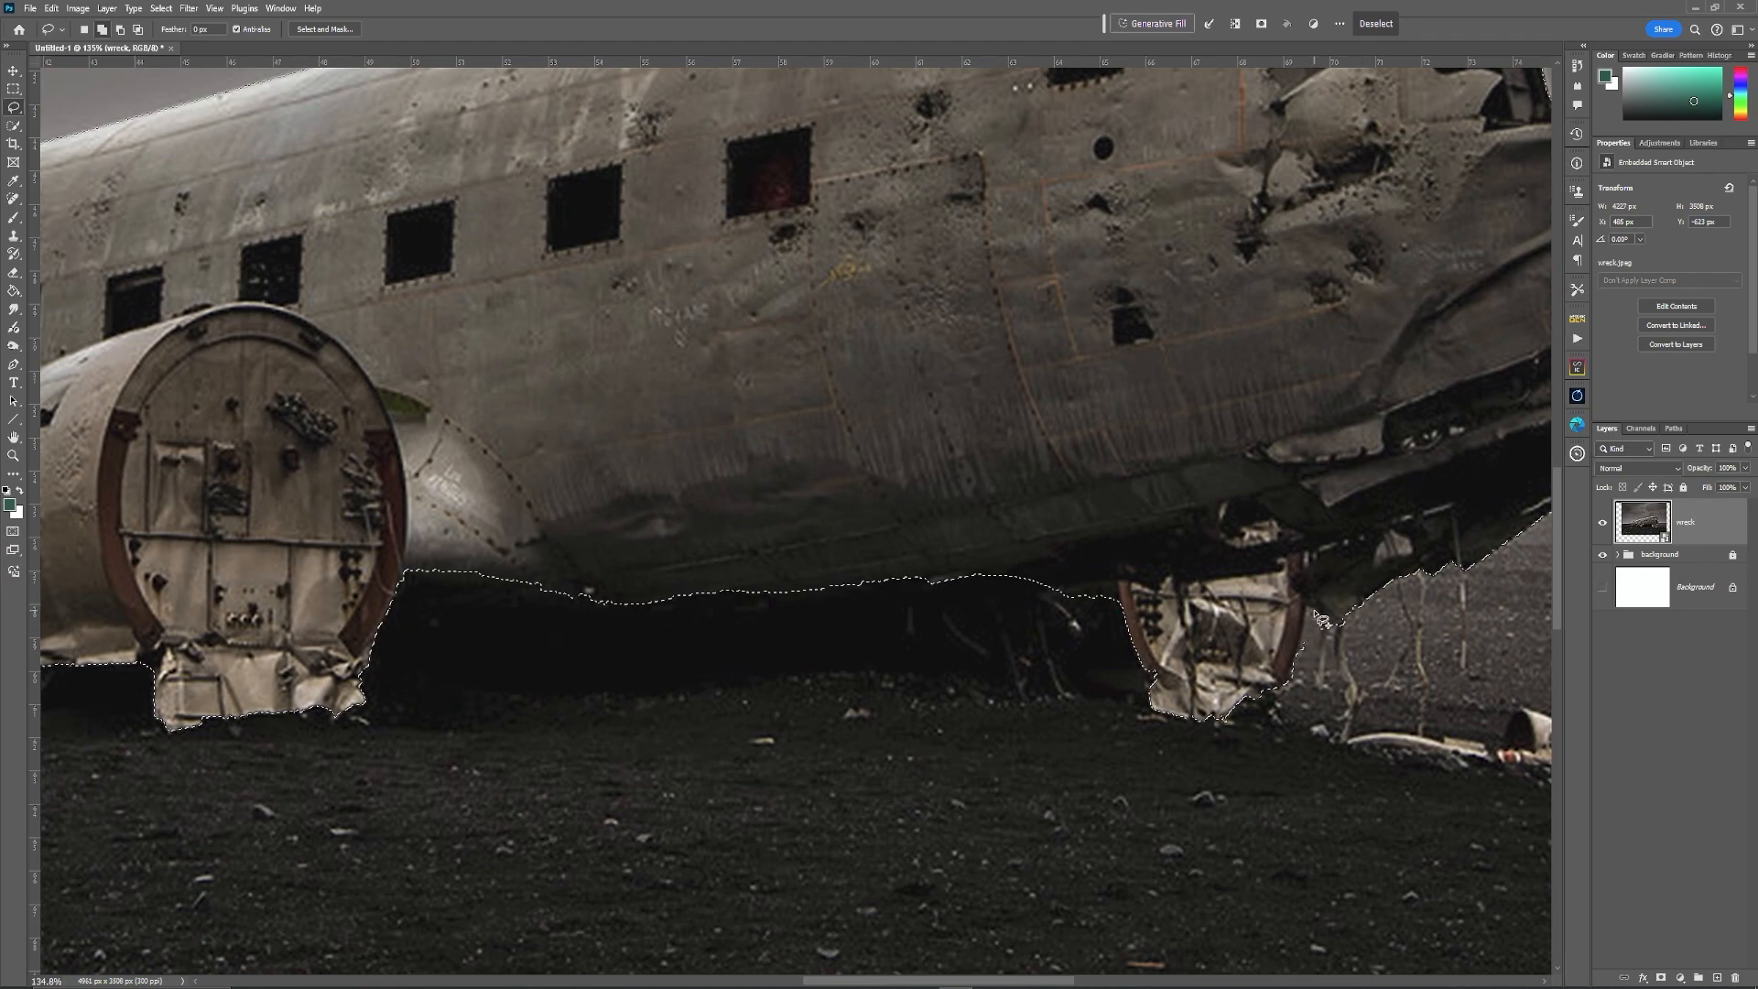
left_click_drag(1285, 679, 1289, 674)
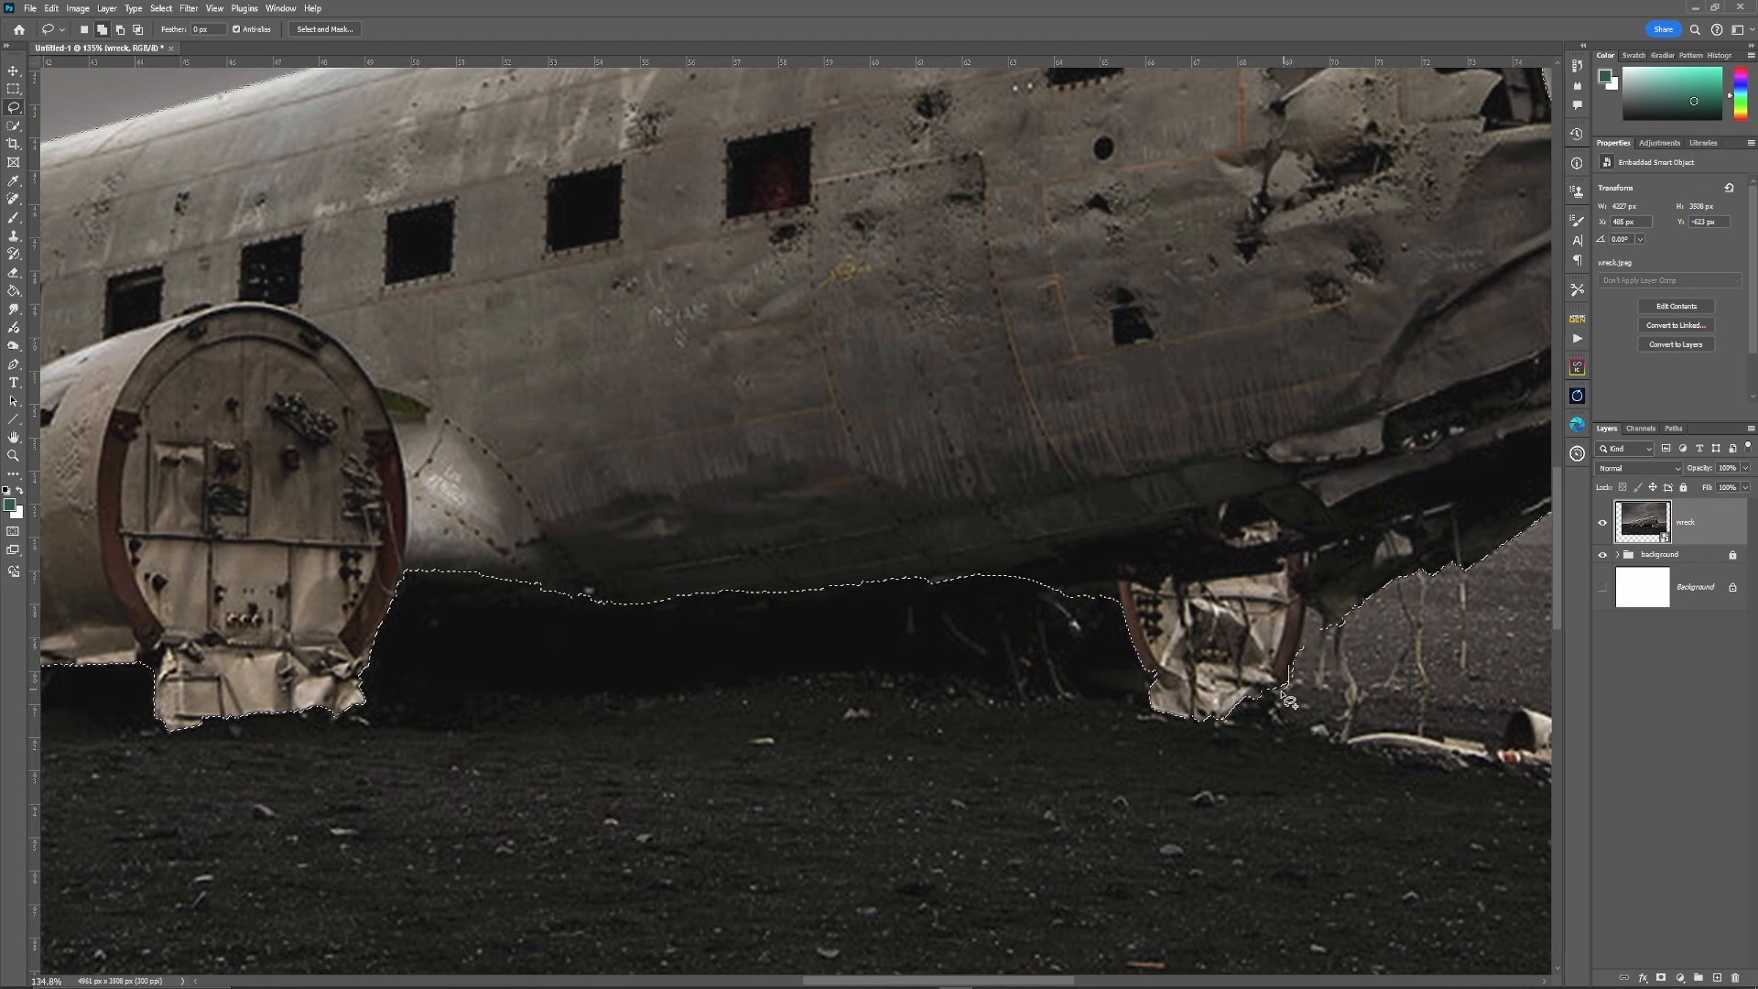
mouse_move(1226, 728)
left_mouse_down()
mouse_move(1032, 694)
mouse_move(840, 685)
mouse_move(331, 707)
mouse_move(687, 368)
mouse_move(1253, 464)
left_mouse_up()
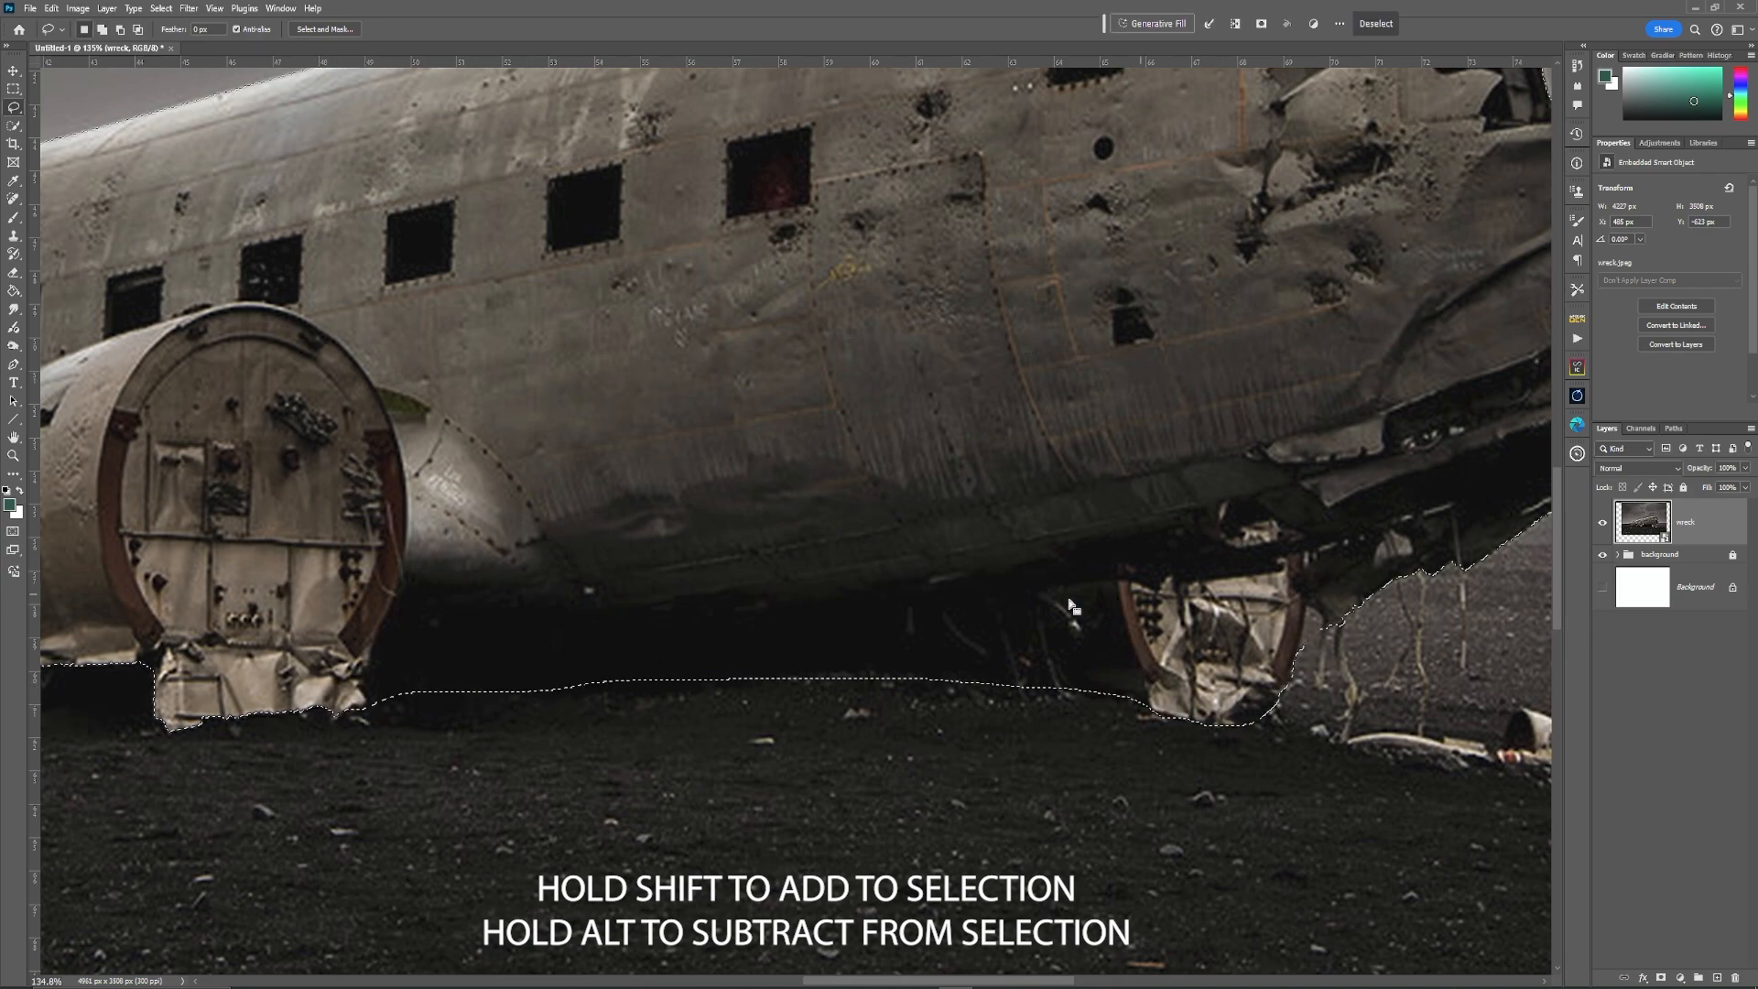
Step: Add the missing strip along the tail's rear edge, beside the dark patch, to the plane selection with the Lasso
left_click_drag(566, 597, 1525, 522)
left_click_drag(1149, 658, 789, 625)
left_click_drag(528, 358, 881, 444)
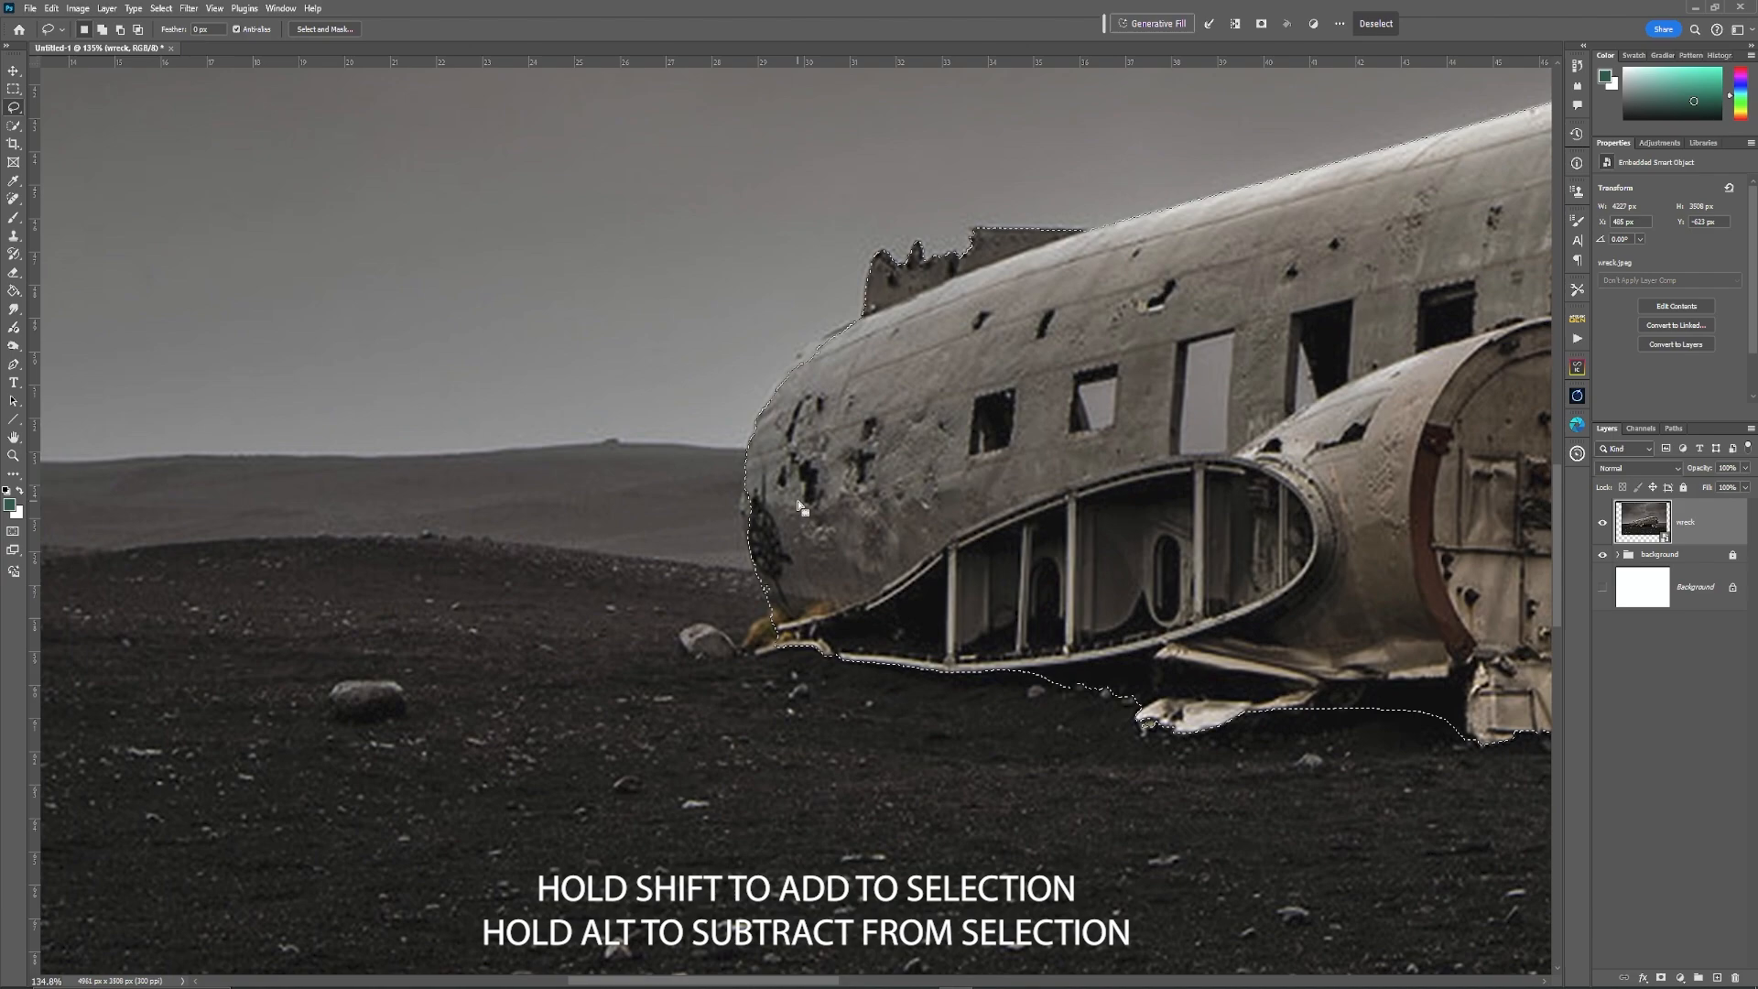
mouse_move(755, 488)
left_mouse_down()
mouse_move(807, 481)
mouse_move(758, 439)
mouse_move(736, 579)
mouse_move(752, 682)
left_mouse_up()
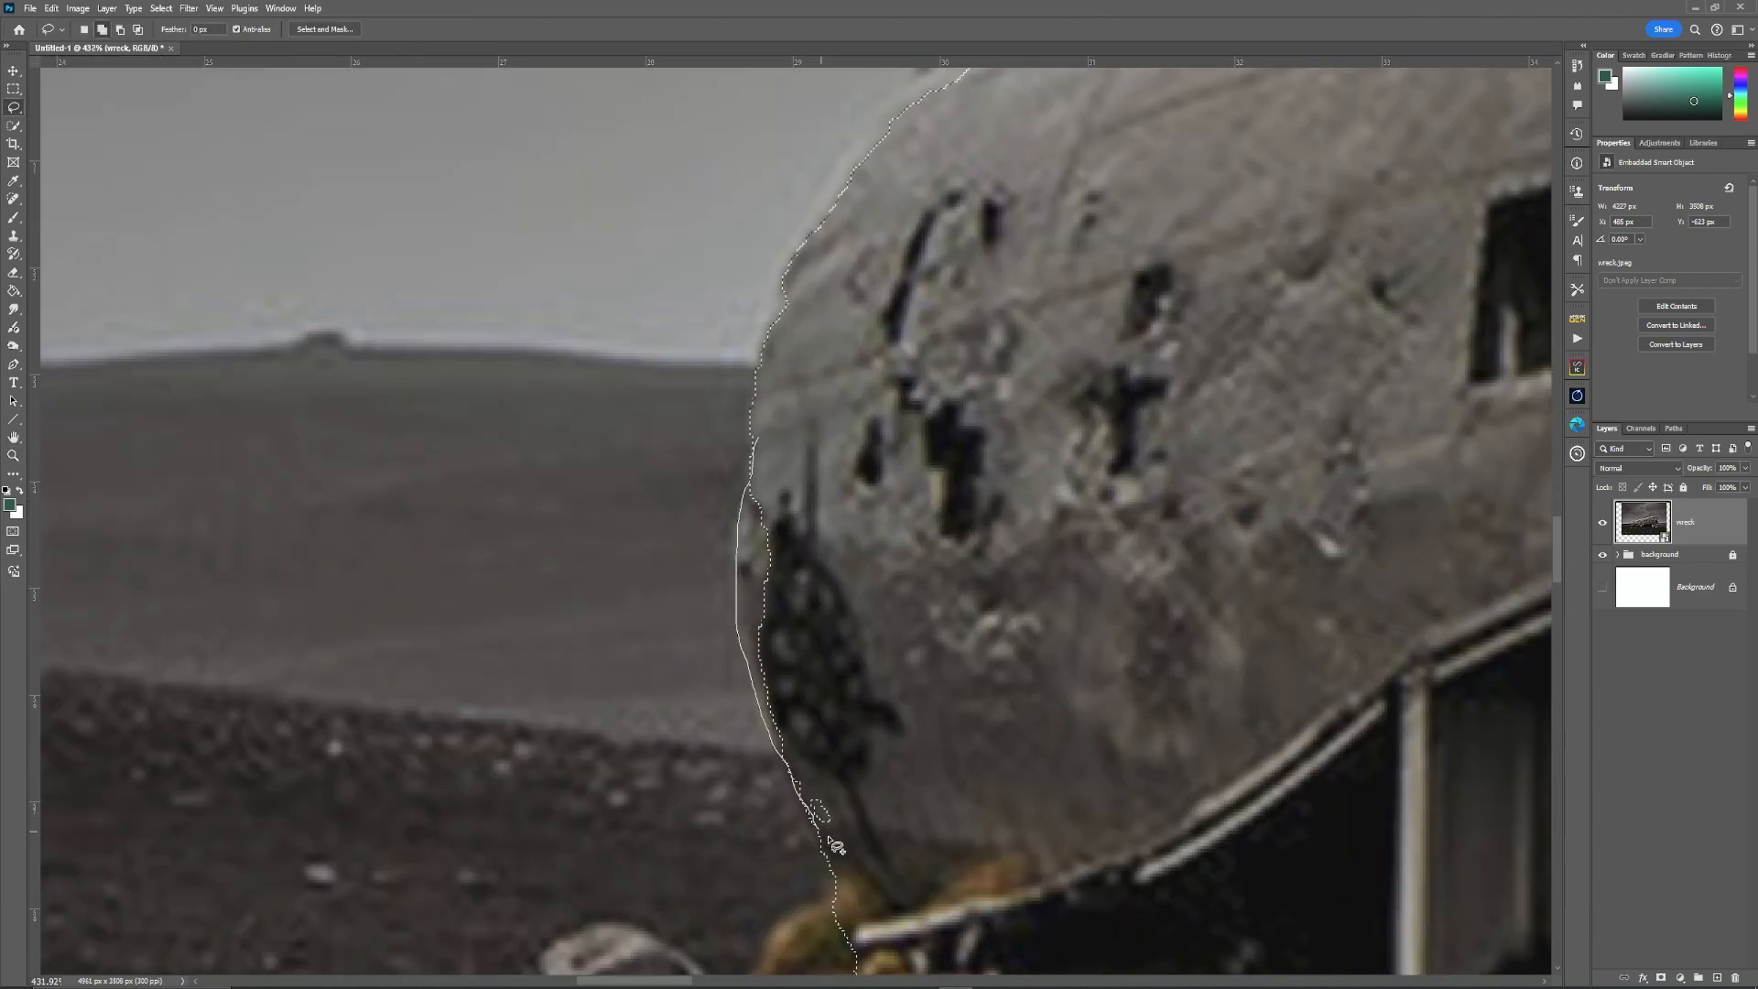
left_click_drag(829, 837, 918, 455)
Step: Extend the plane selection with the Lasso over the missing upper curve of the tail, from the jagged fin down the edge
left_click_drag(1041, 268, 814, 781)
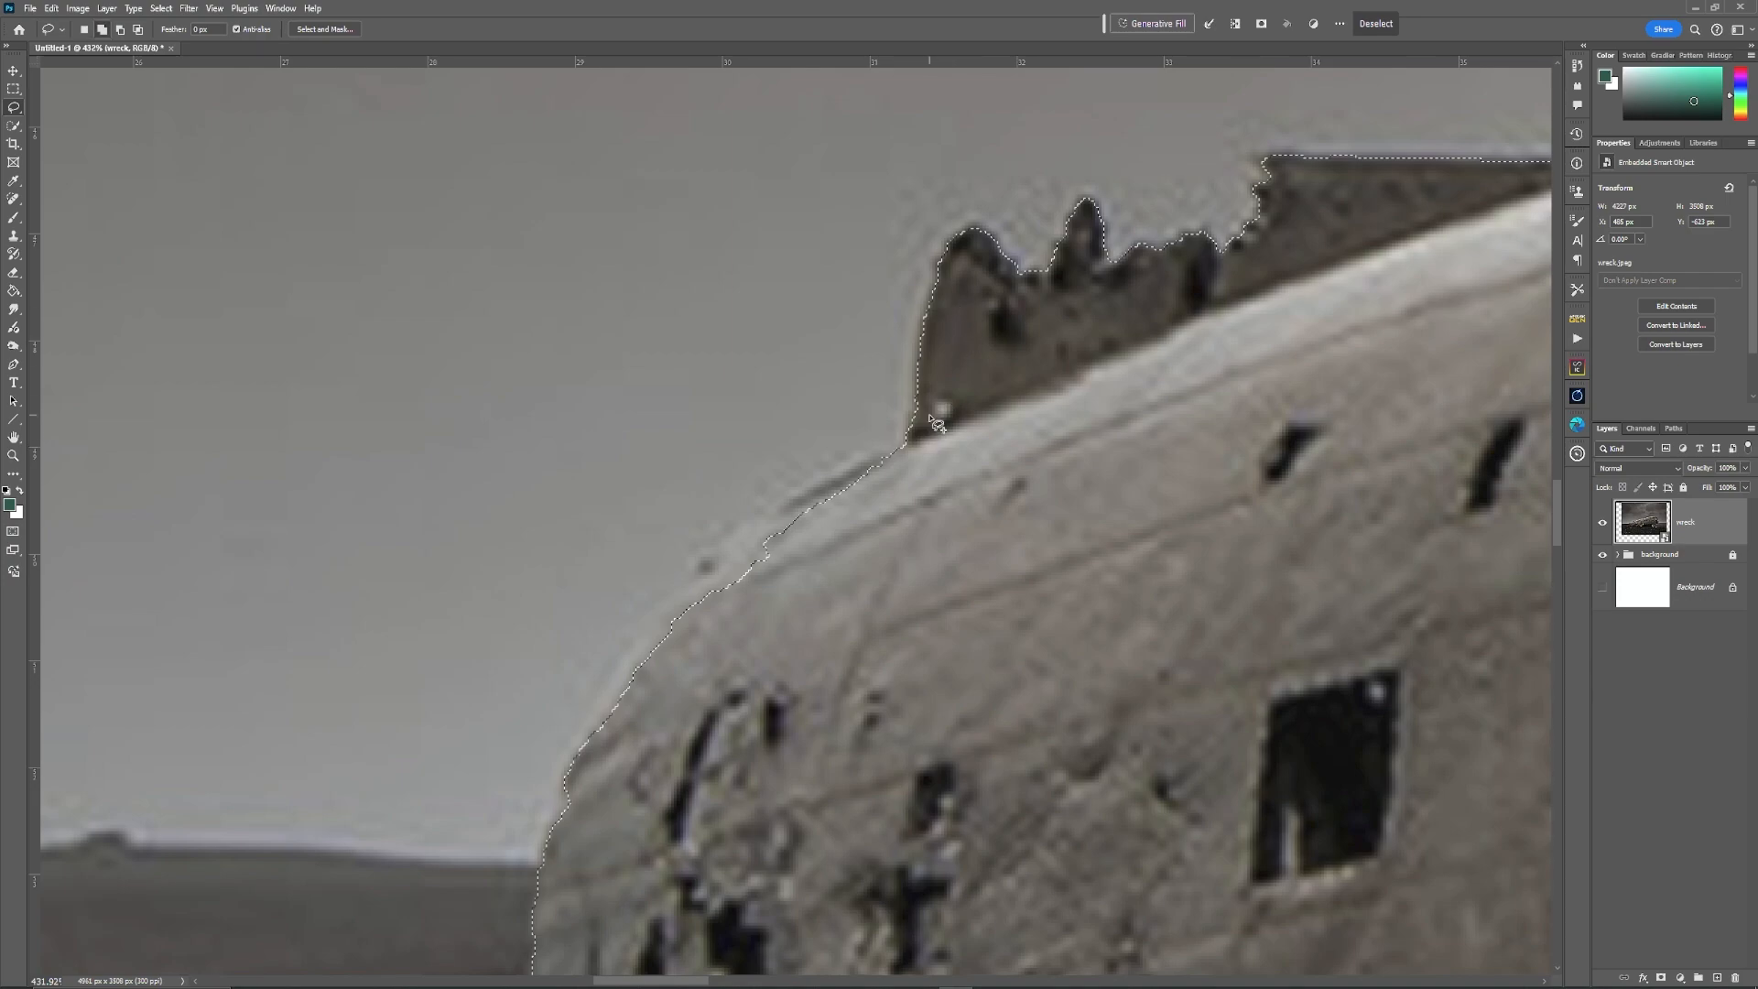
left_click_drag(930, 420, 843, 458)
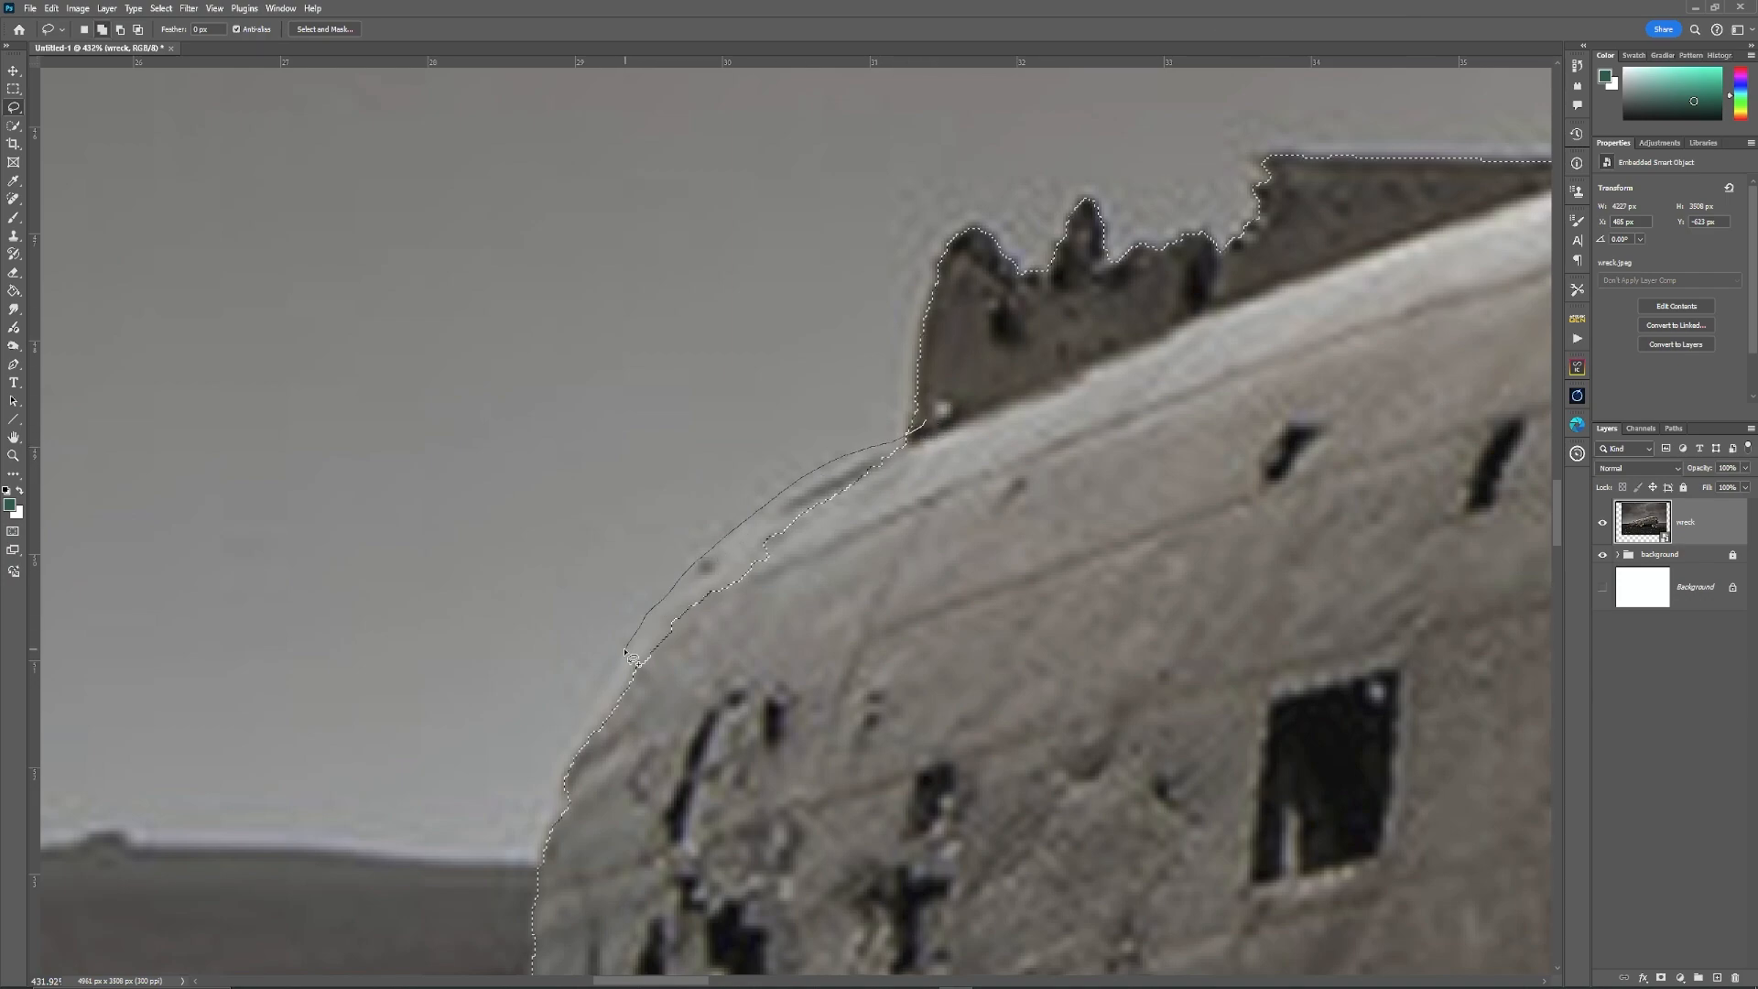
left_click_drag(561, 789, 559, 795)
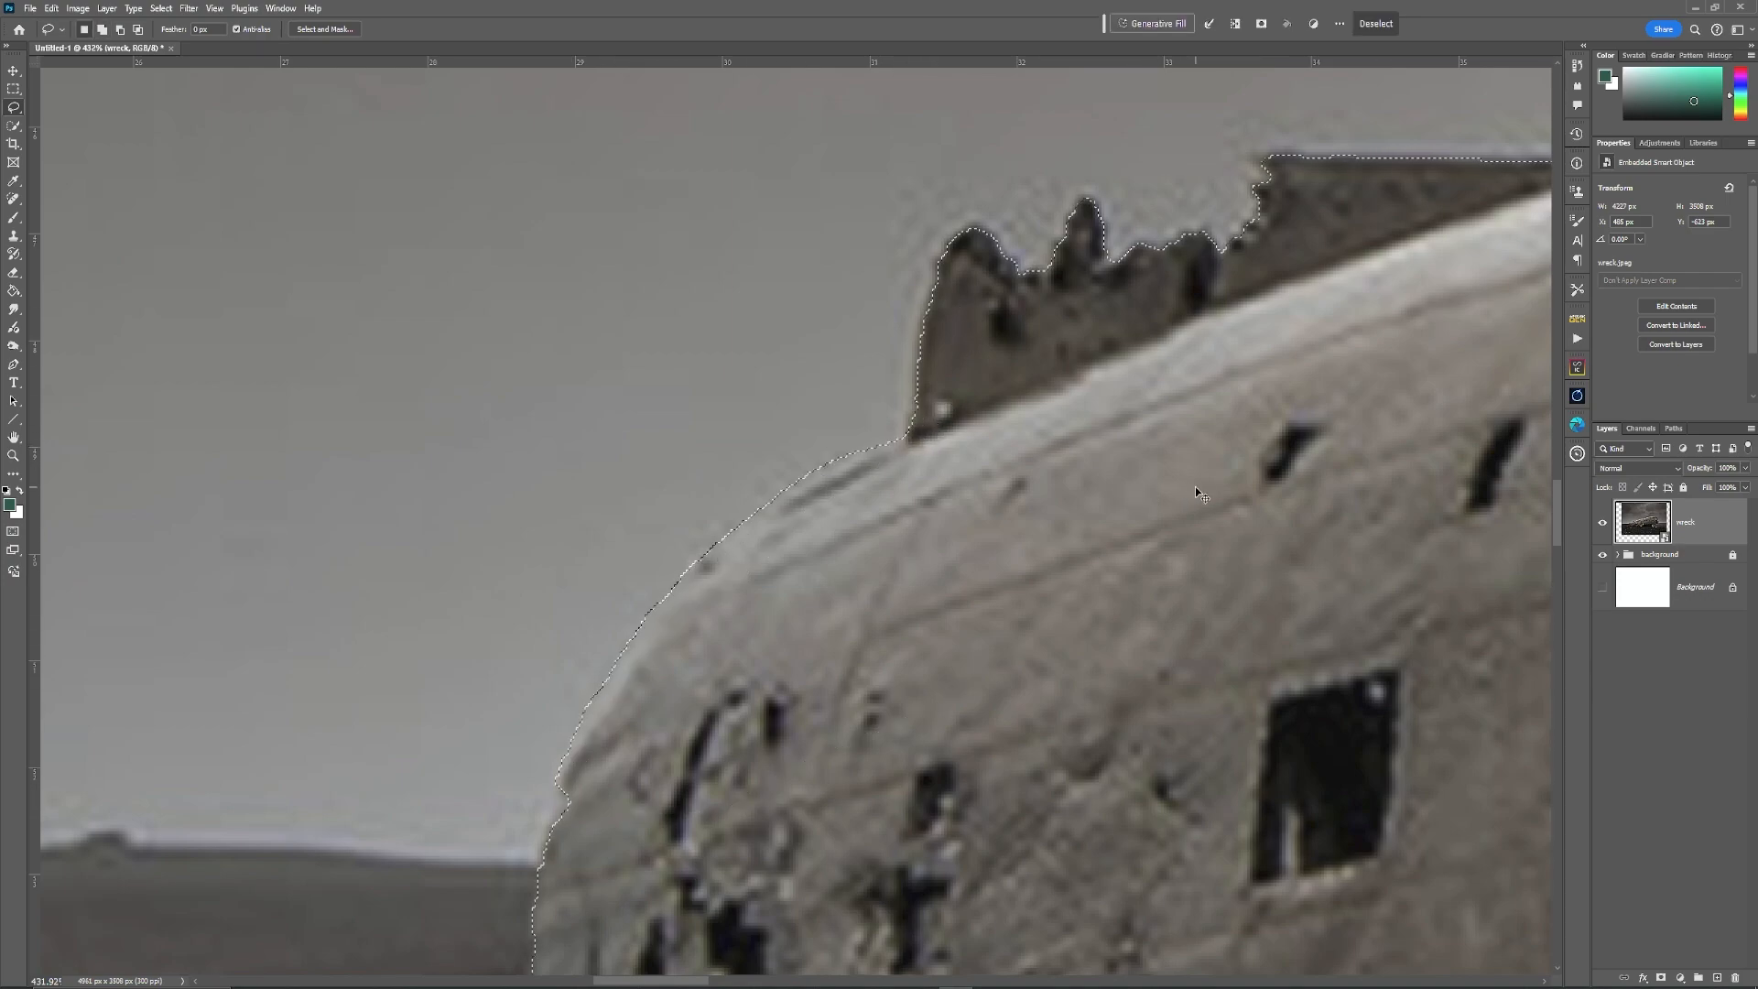
Step: Mask the wreck layer with the finished plane selection to hide its original surroundings
key("ctrl+0")
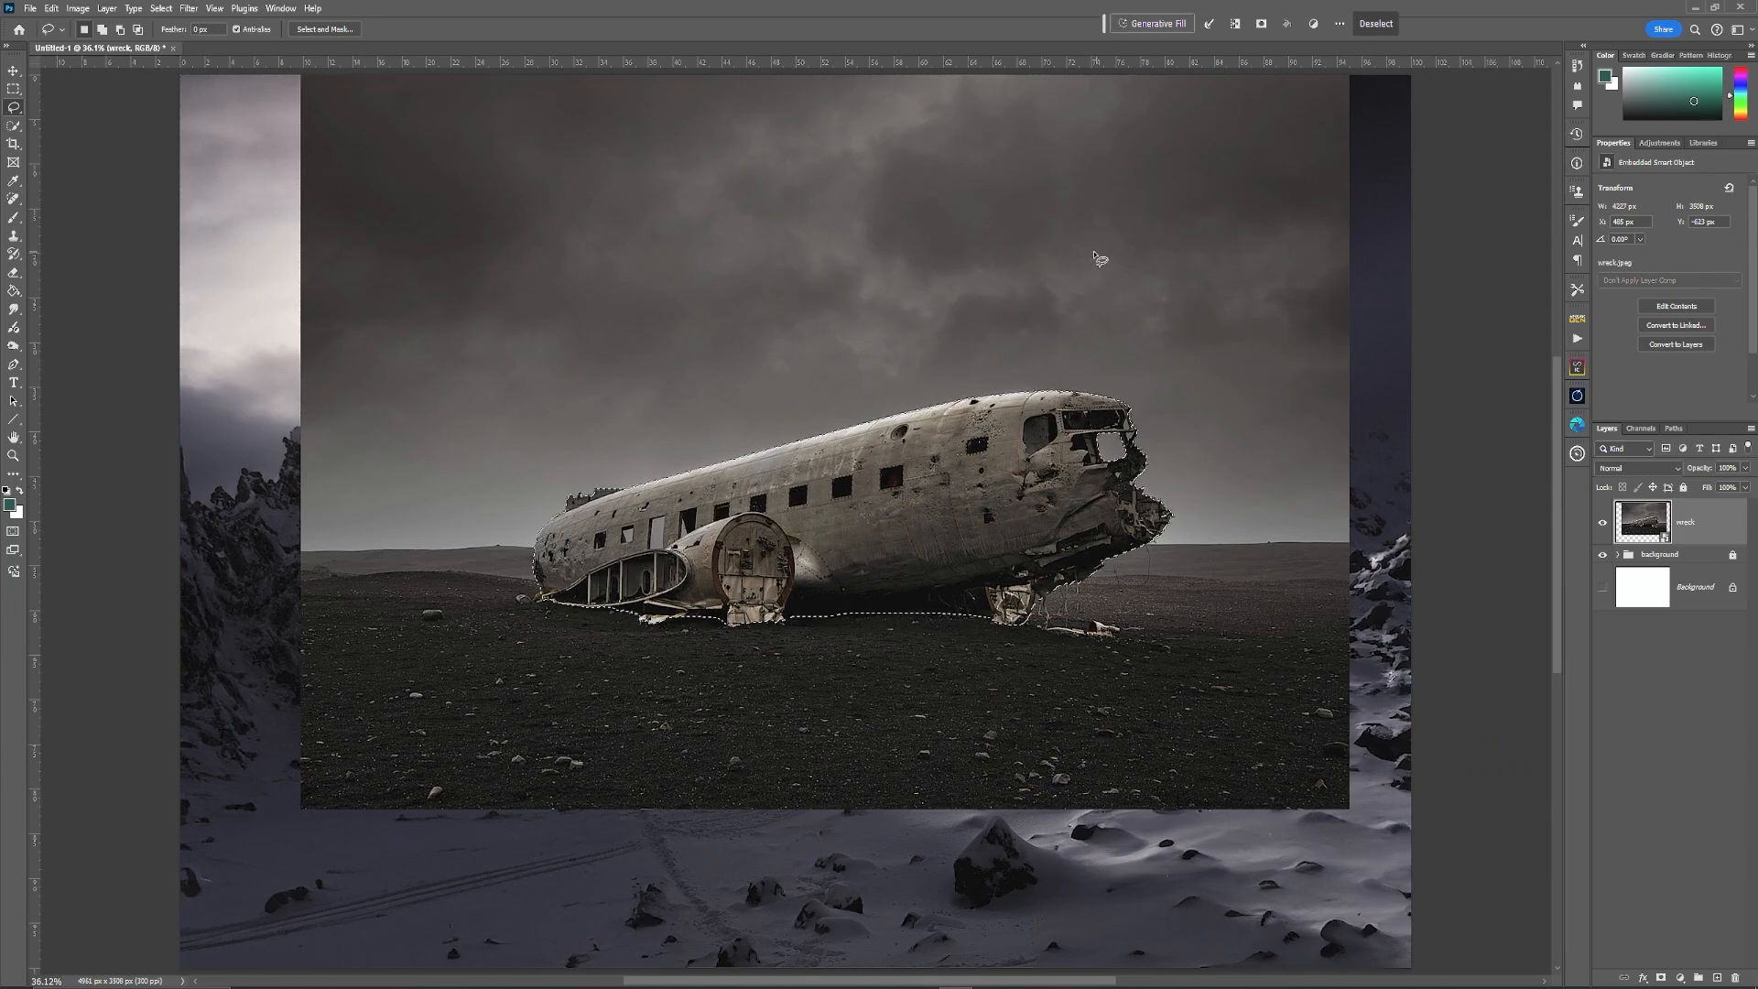
key("z")
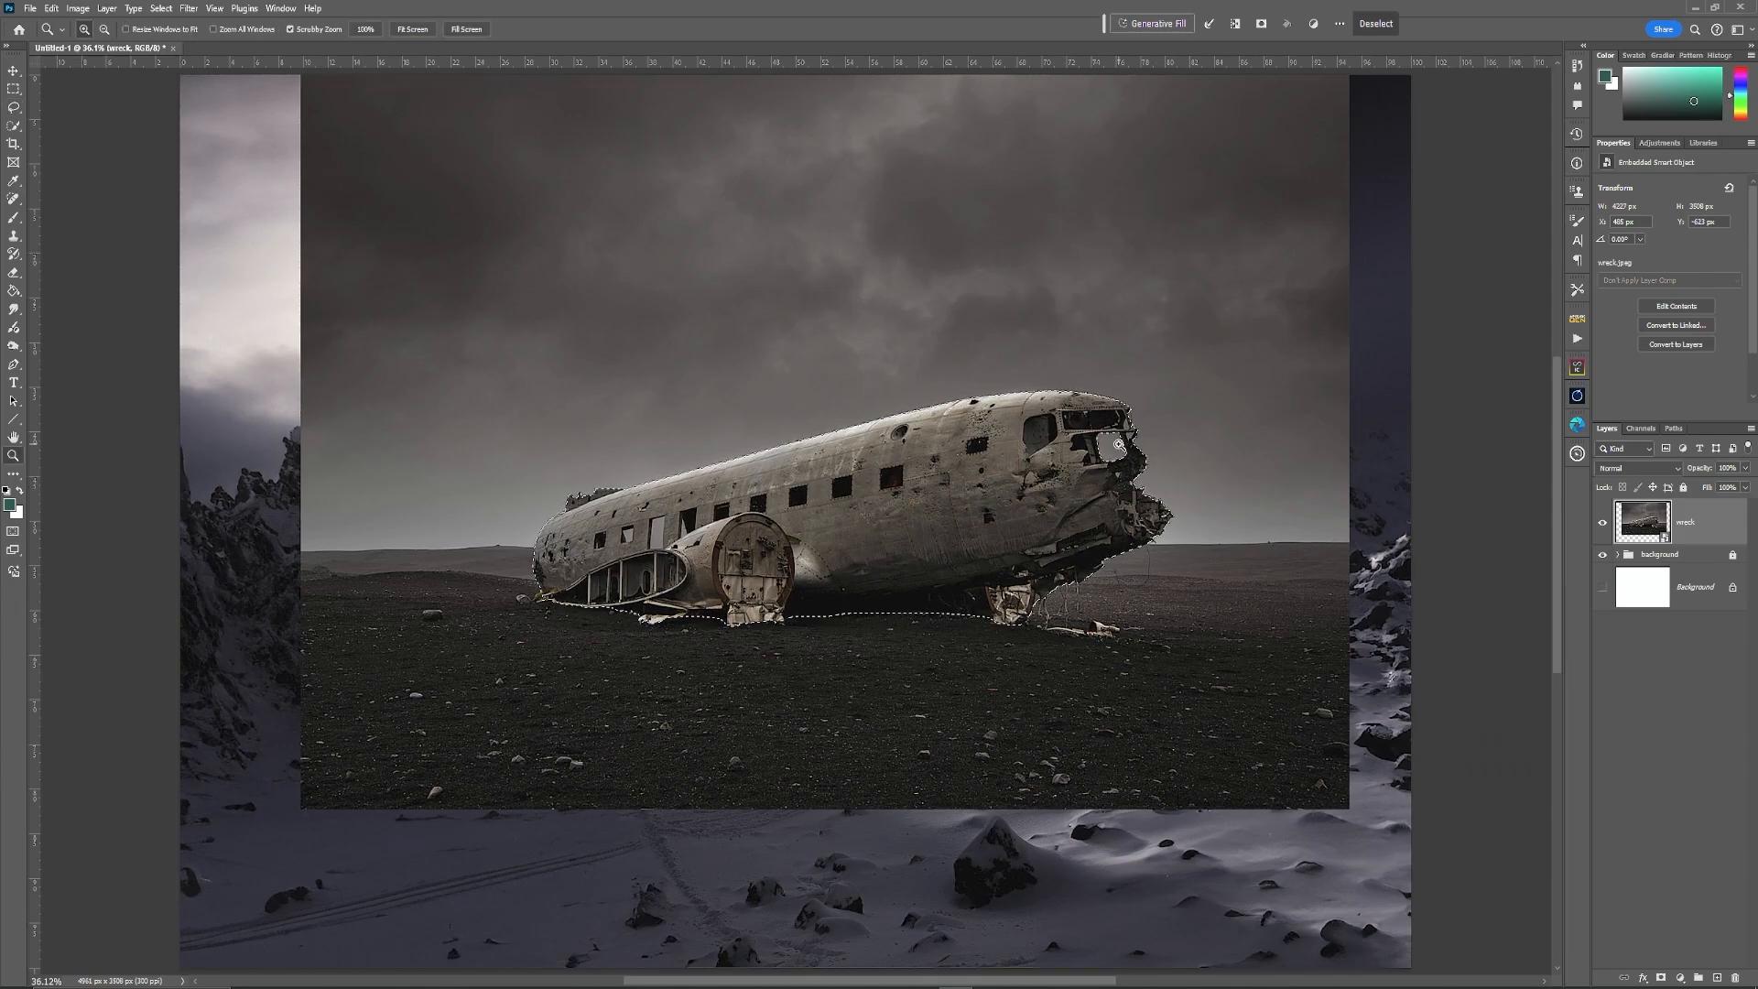
left_click(1163, 443)
left_click_drag(1162, 442, 1137, 444)
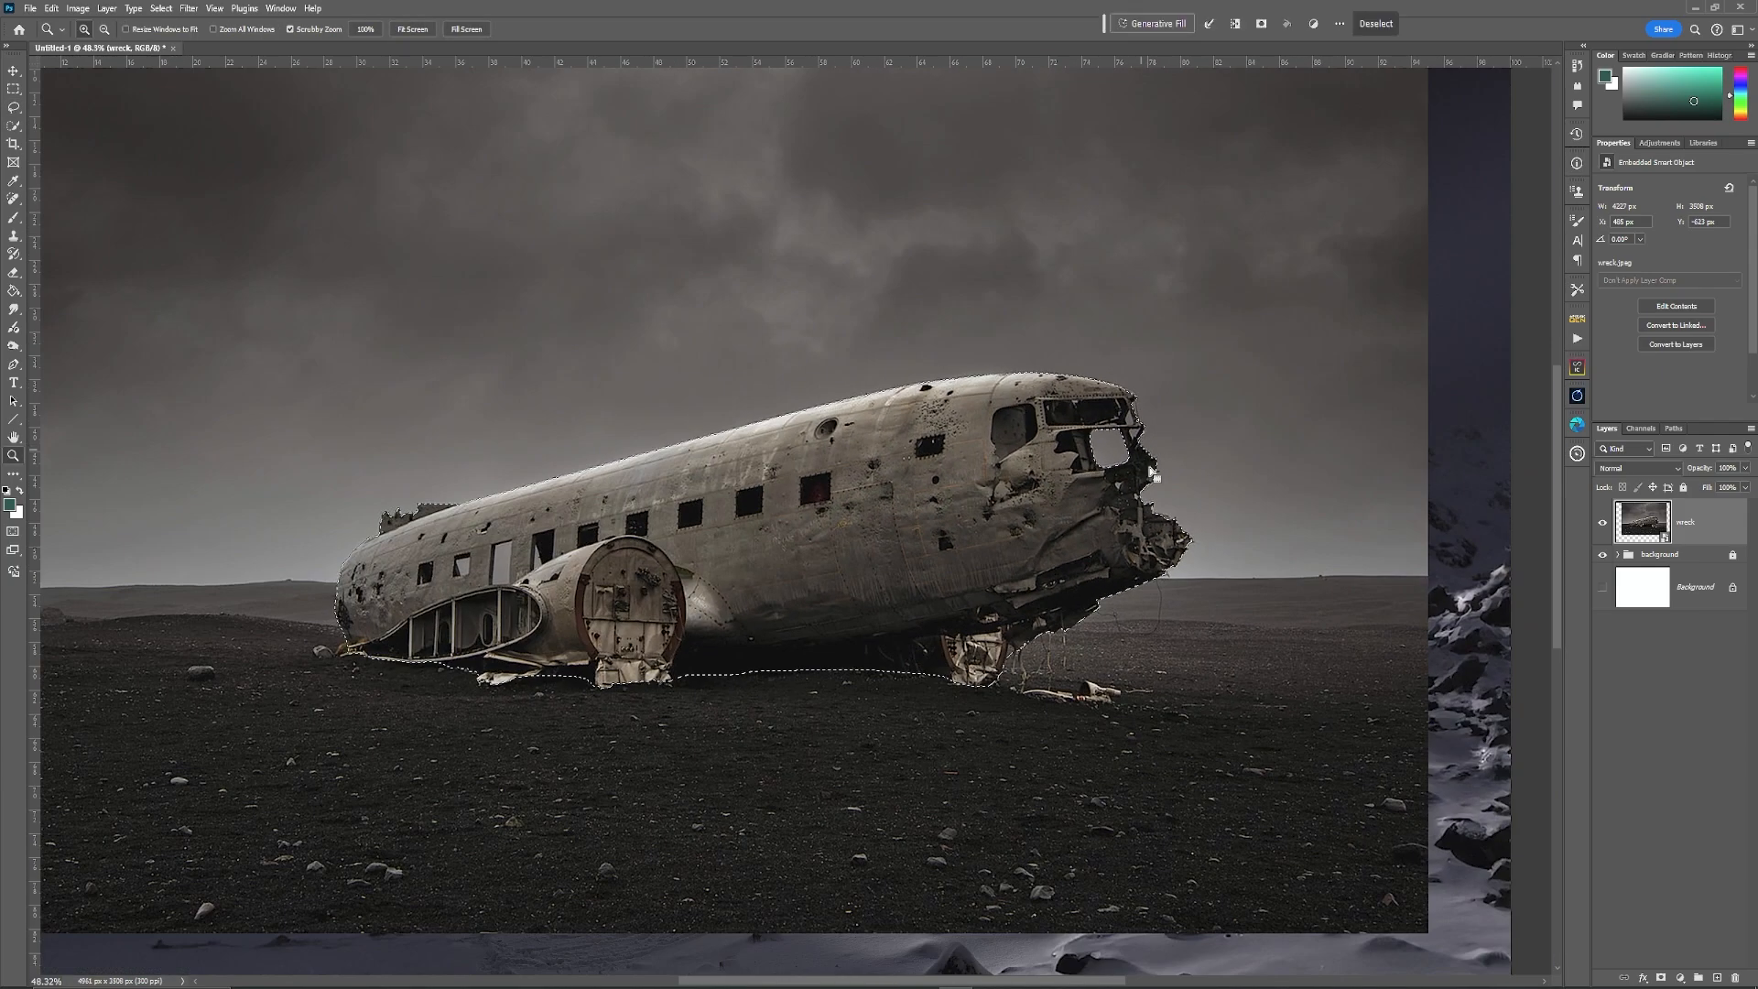
key("l")
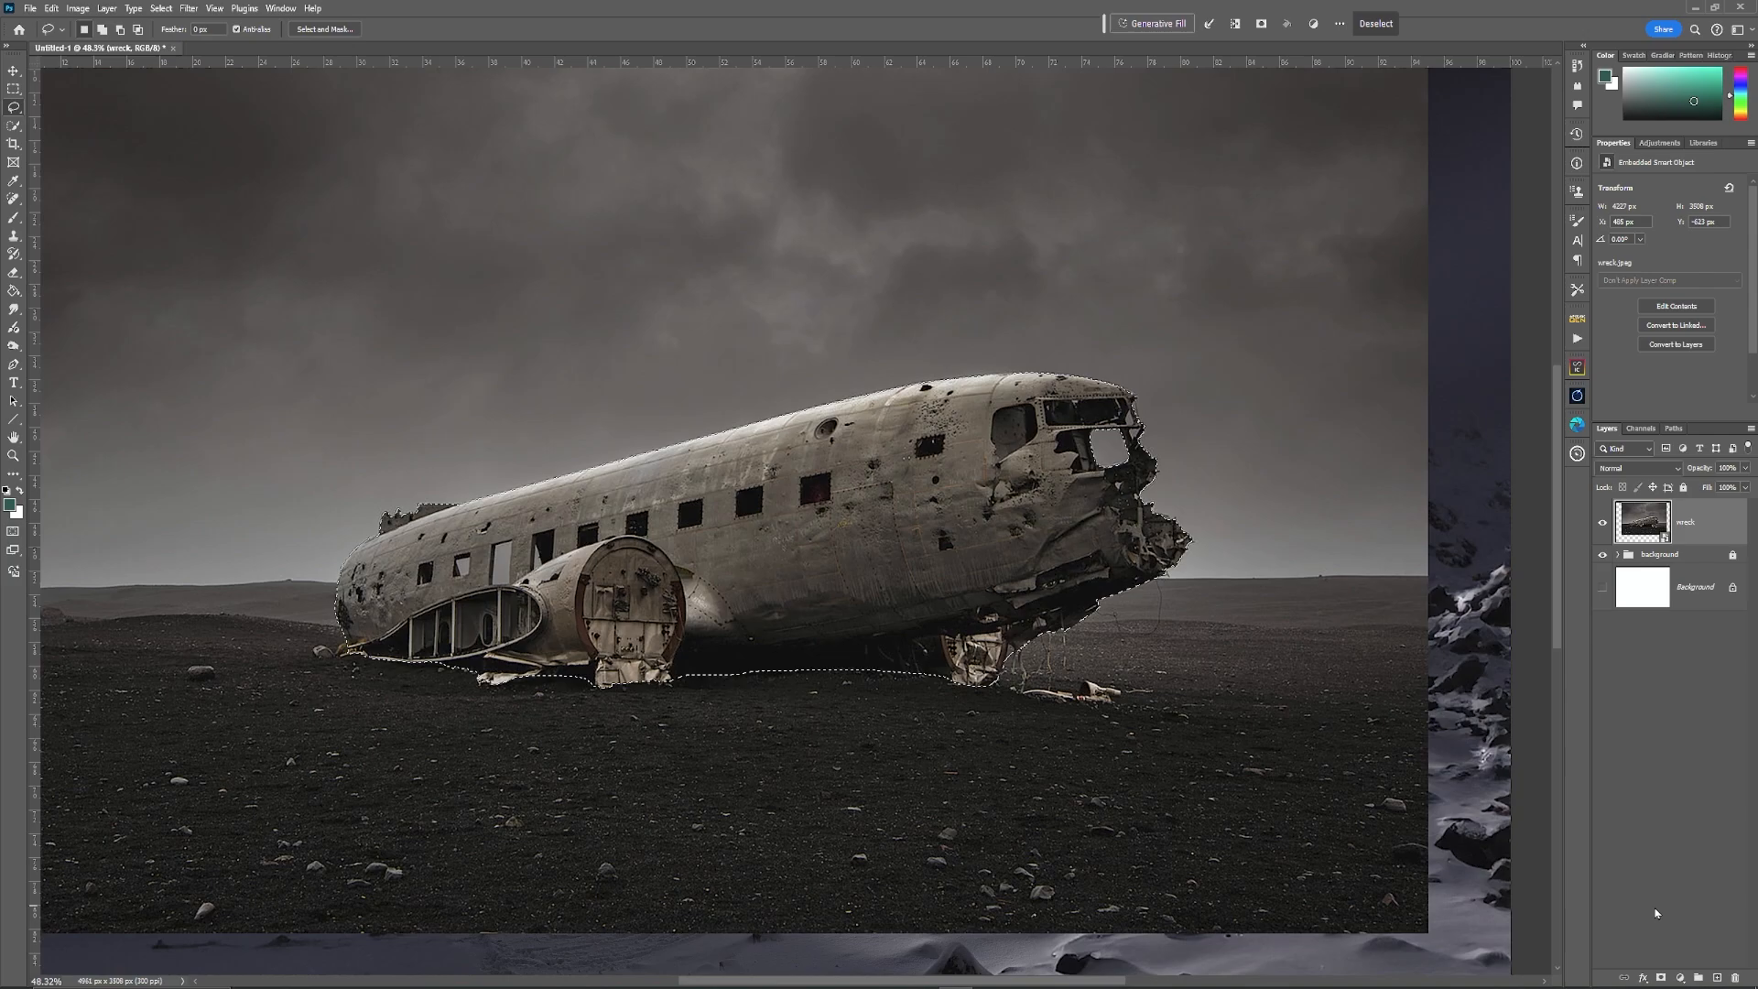
left_click(1660, 978)
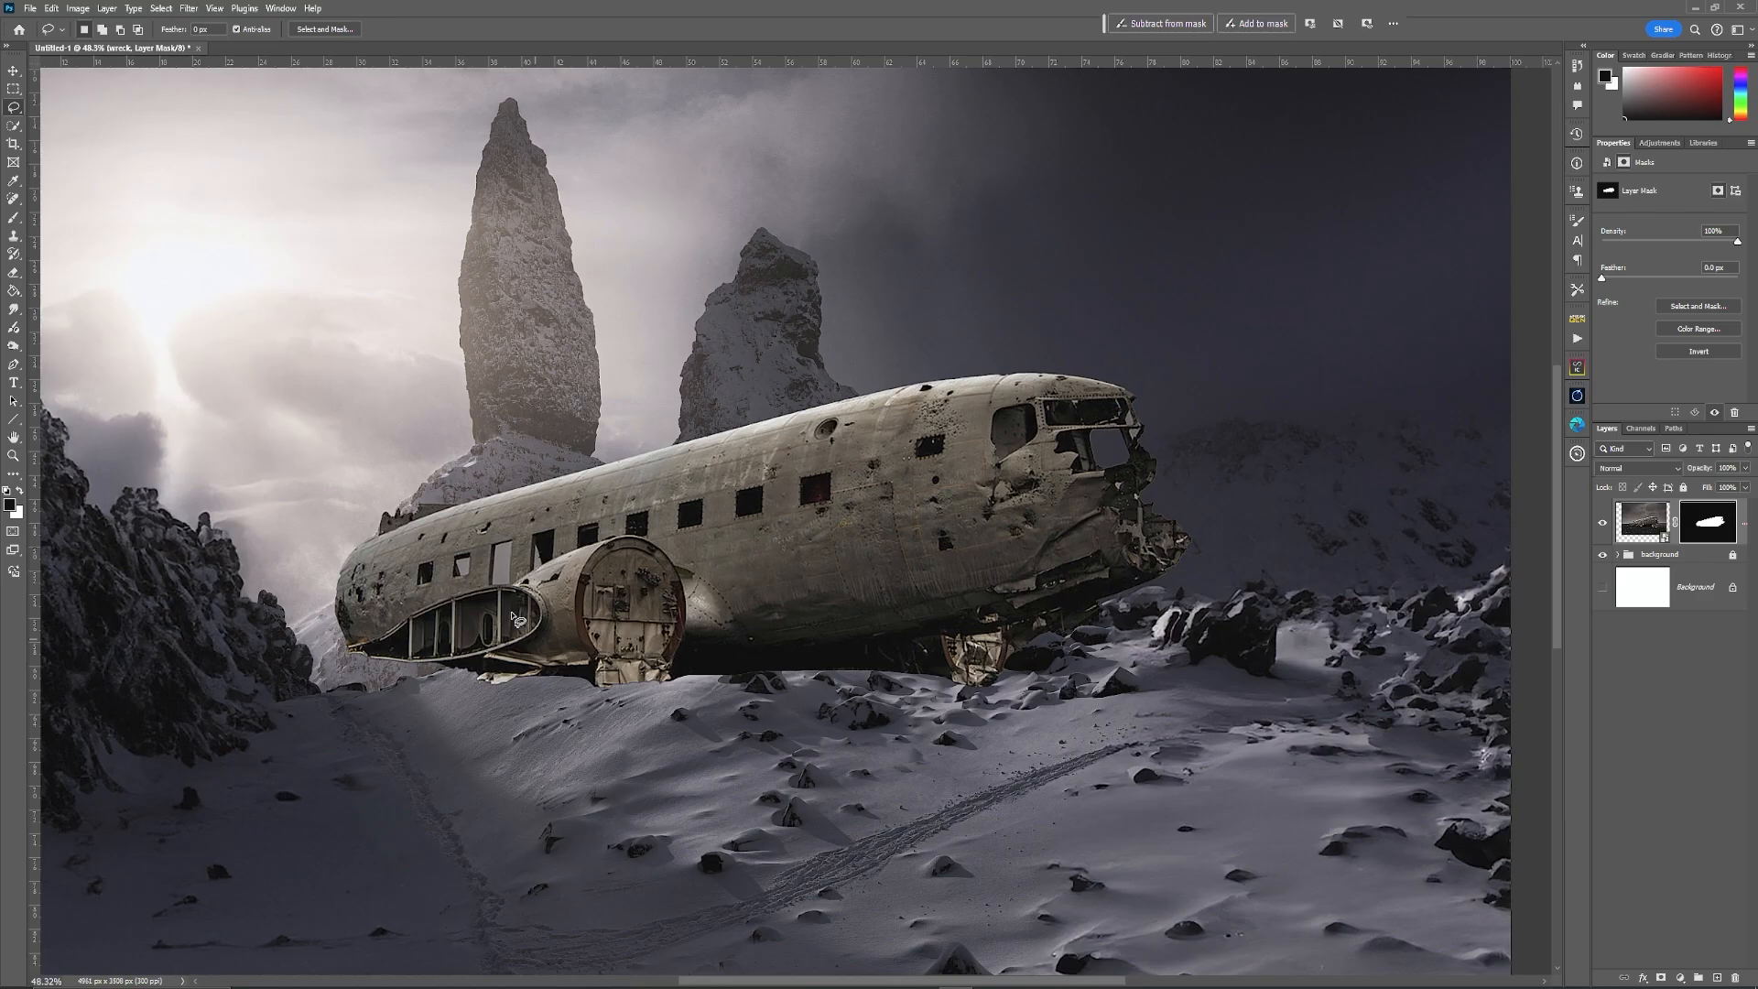
Step: Set up a round General Brushes brush with increased hardness and shrink it to fit inside the plane's rear window openings
left_click_drag(500, 550, 628, 521)
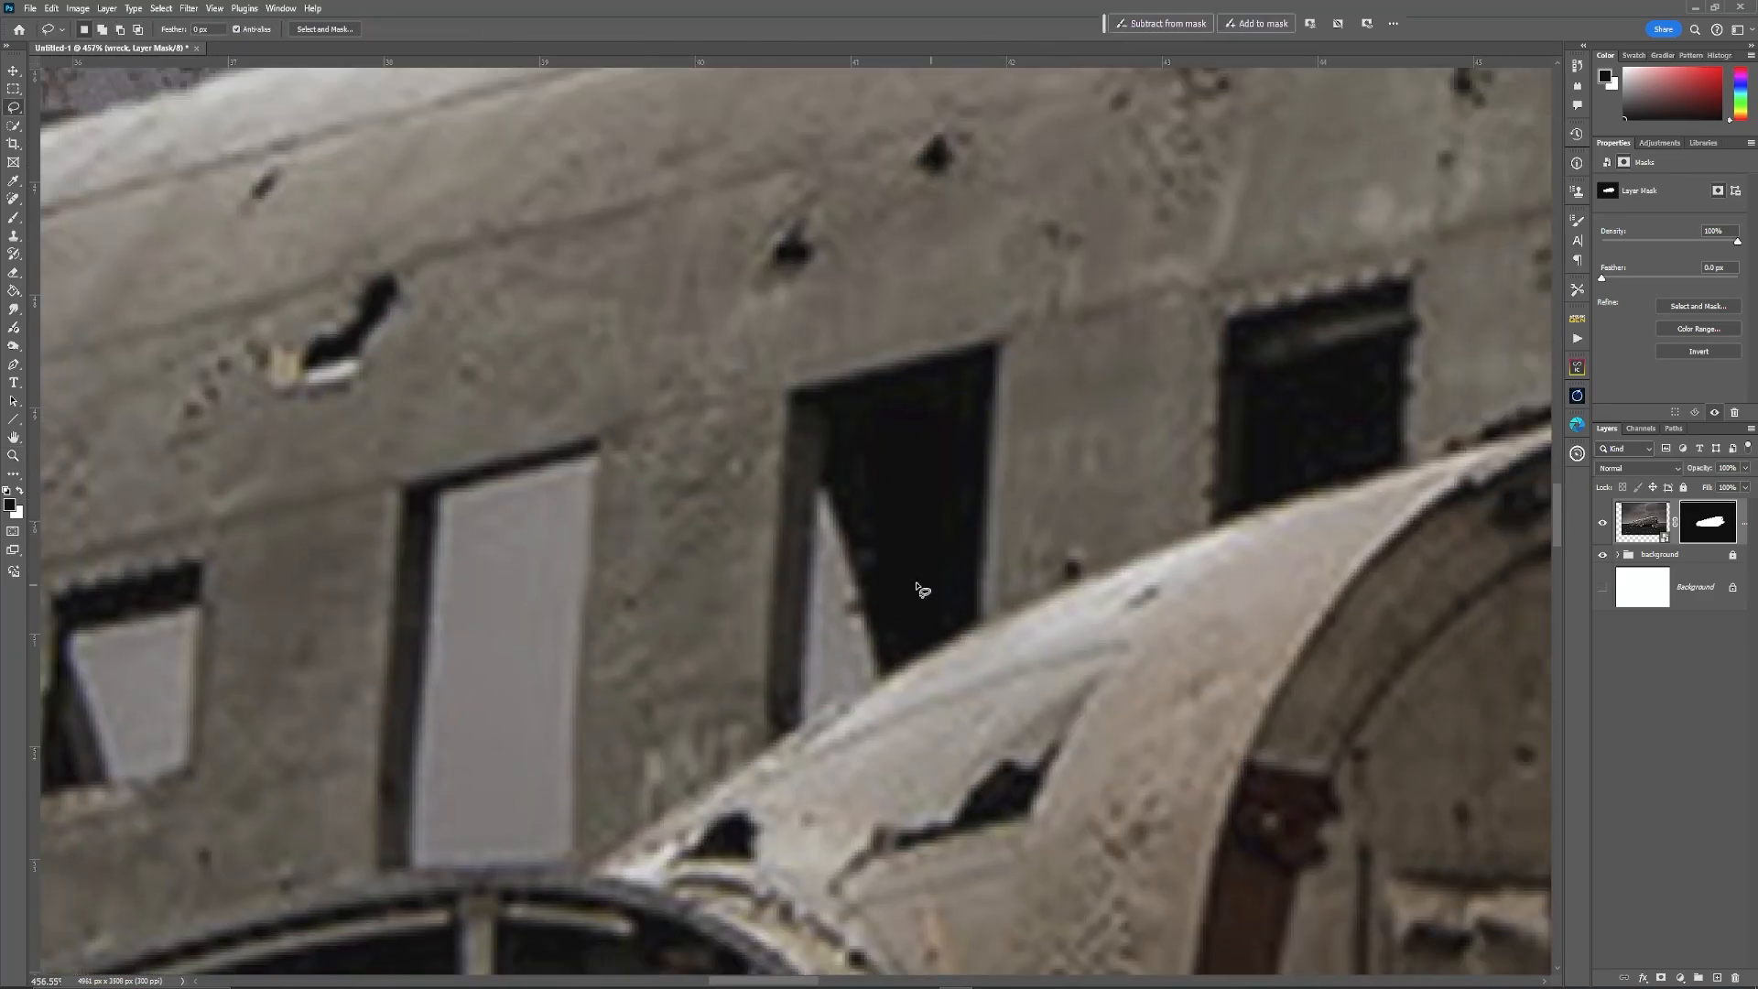
mouse_move(774, 584)
left_mouse_down()
mouse_move(1170, 440)
mouse_move(1269, 382)
mouse_move(1312, 383)
left_mouse_up()
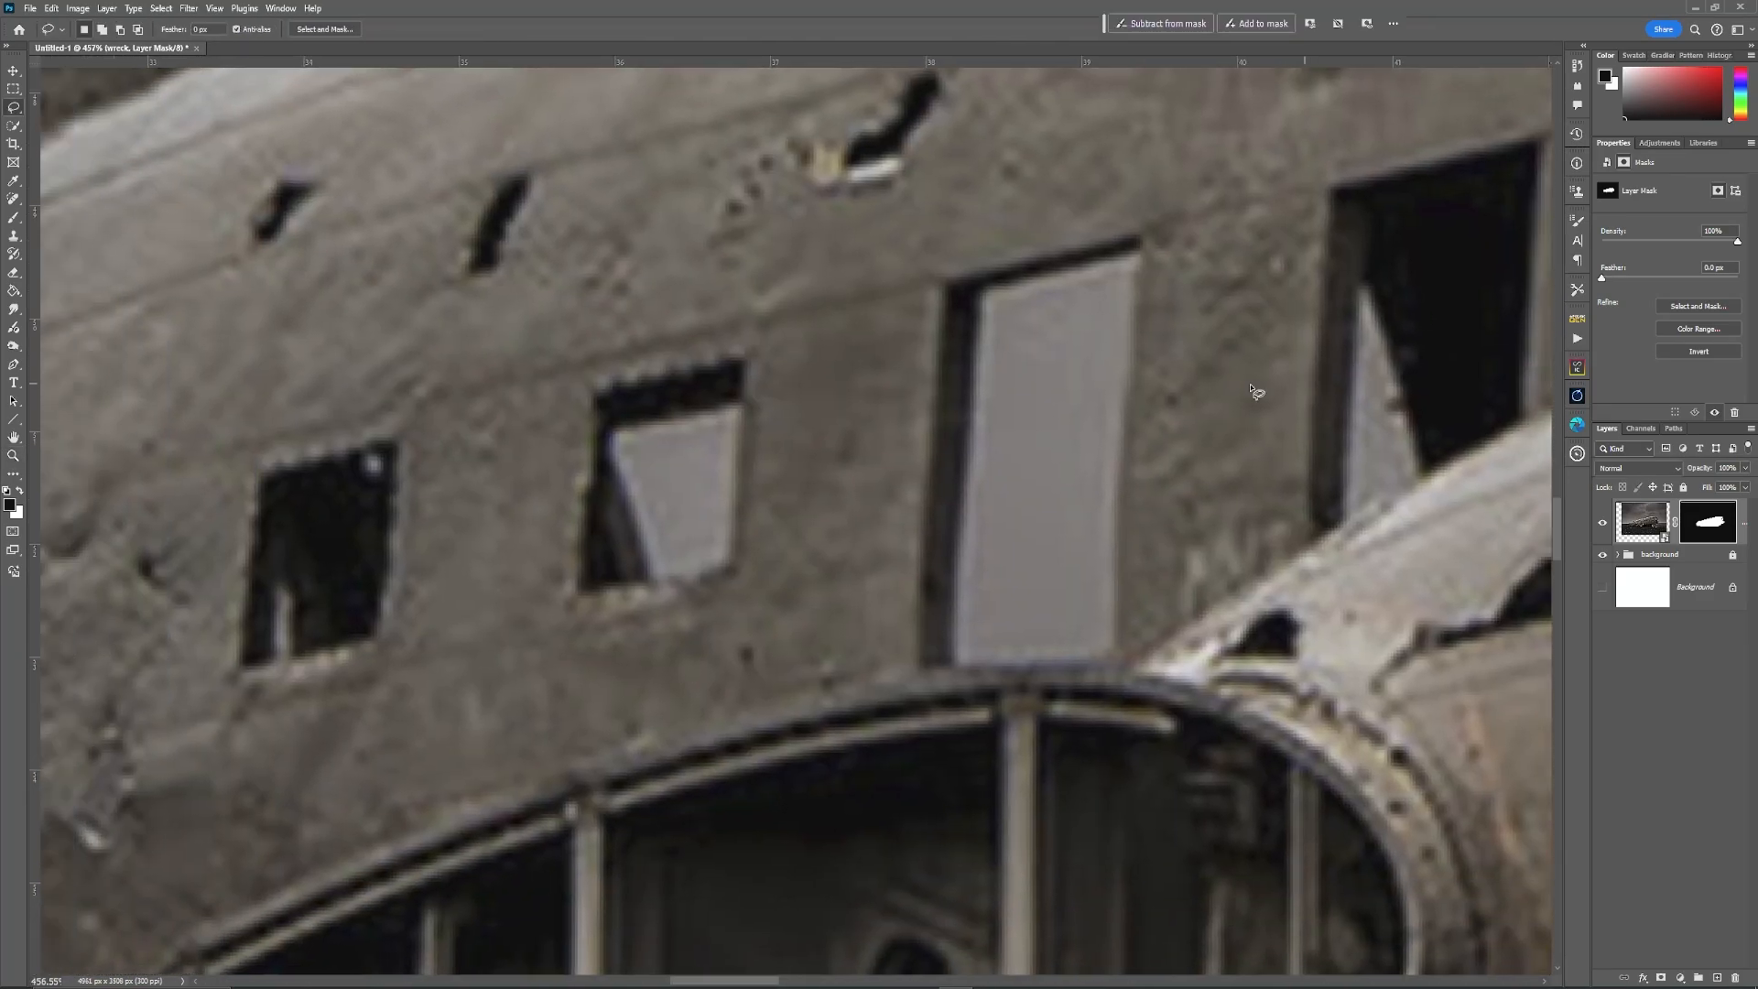
left_click(15, 217)
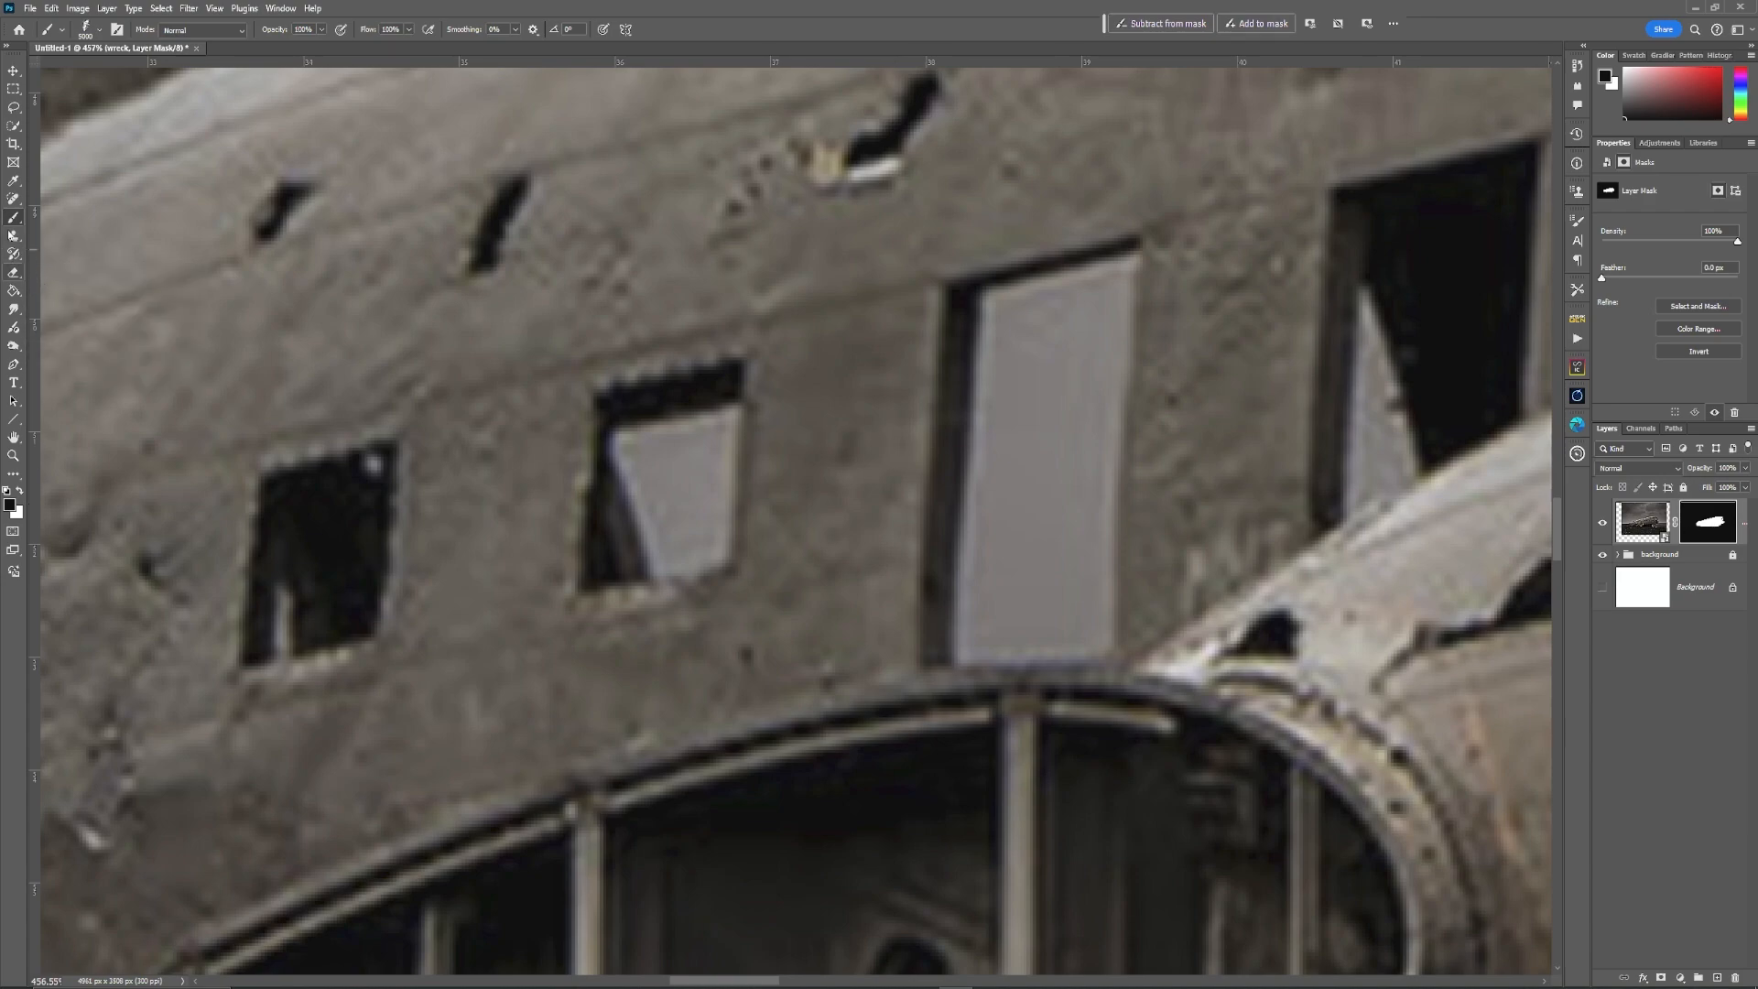
left_click(99, 30)
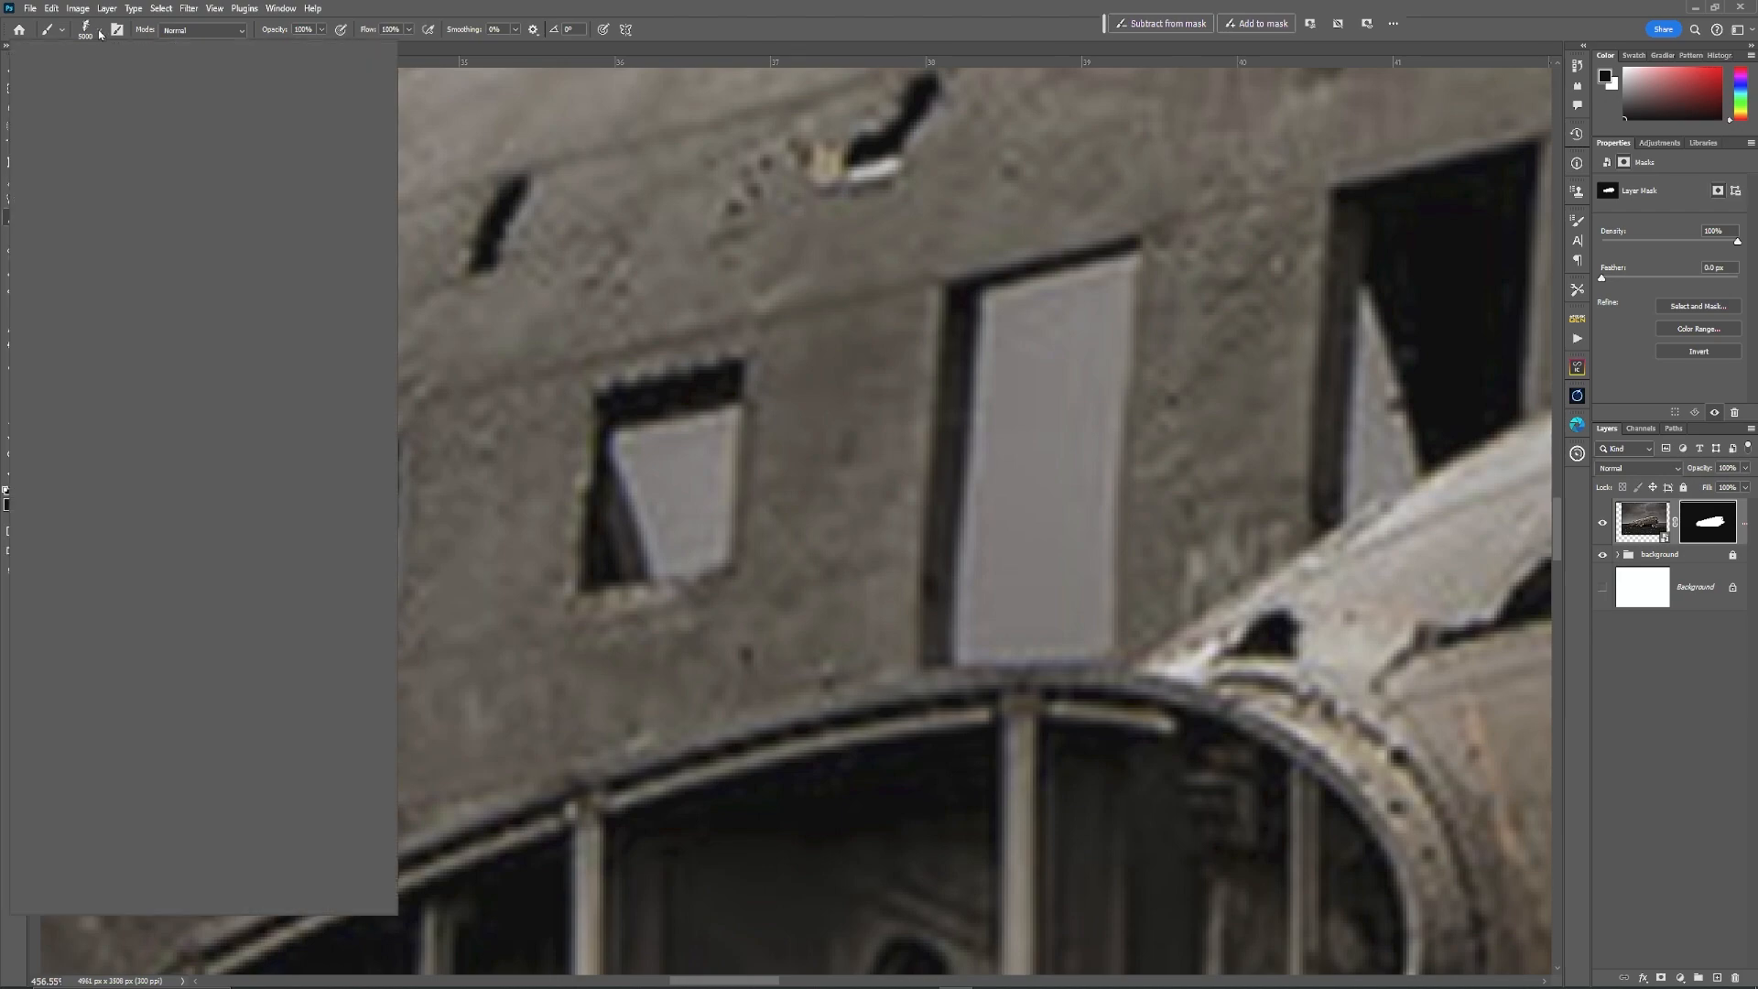
left_click(54, 223)
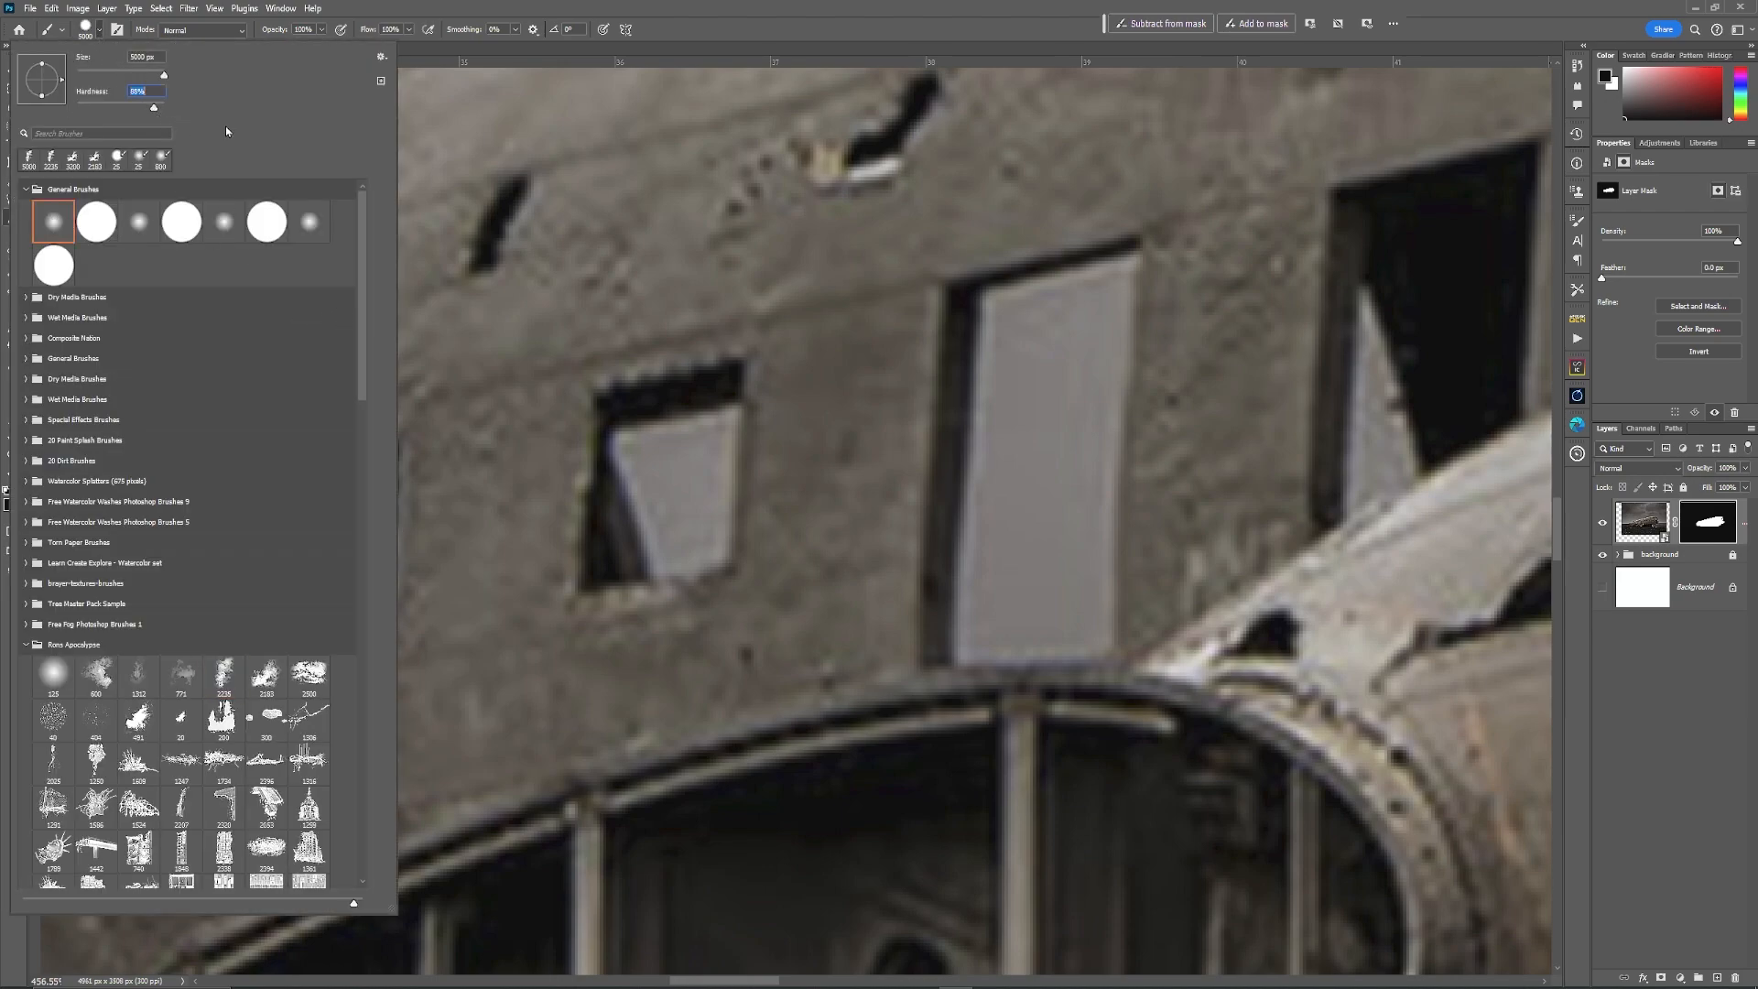
left_click(427, 21)
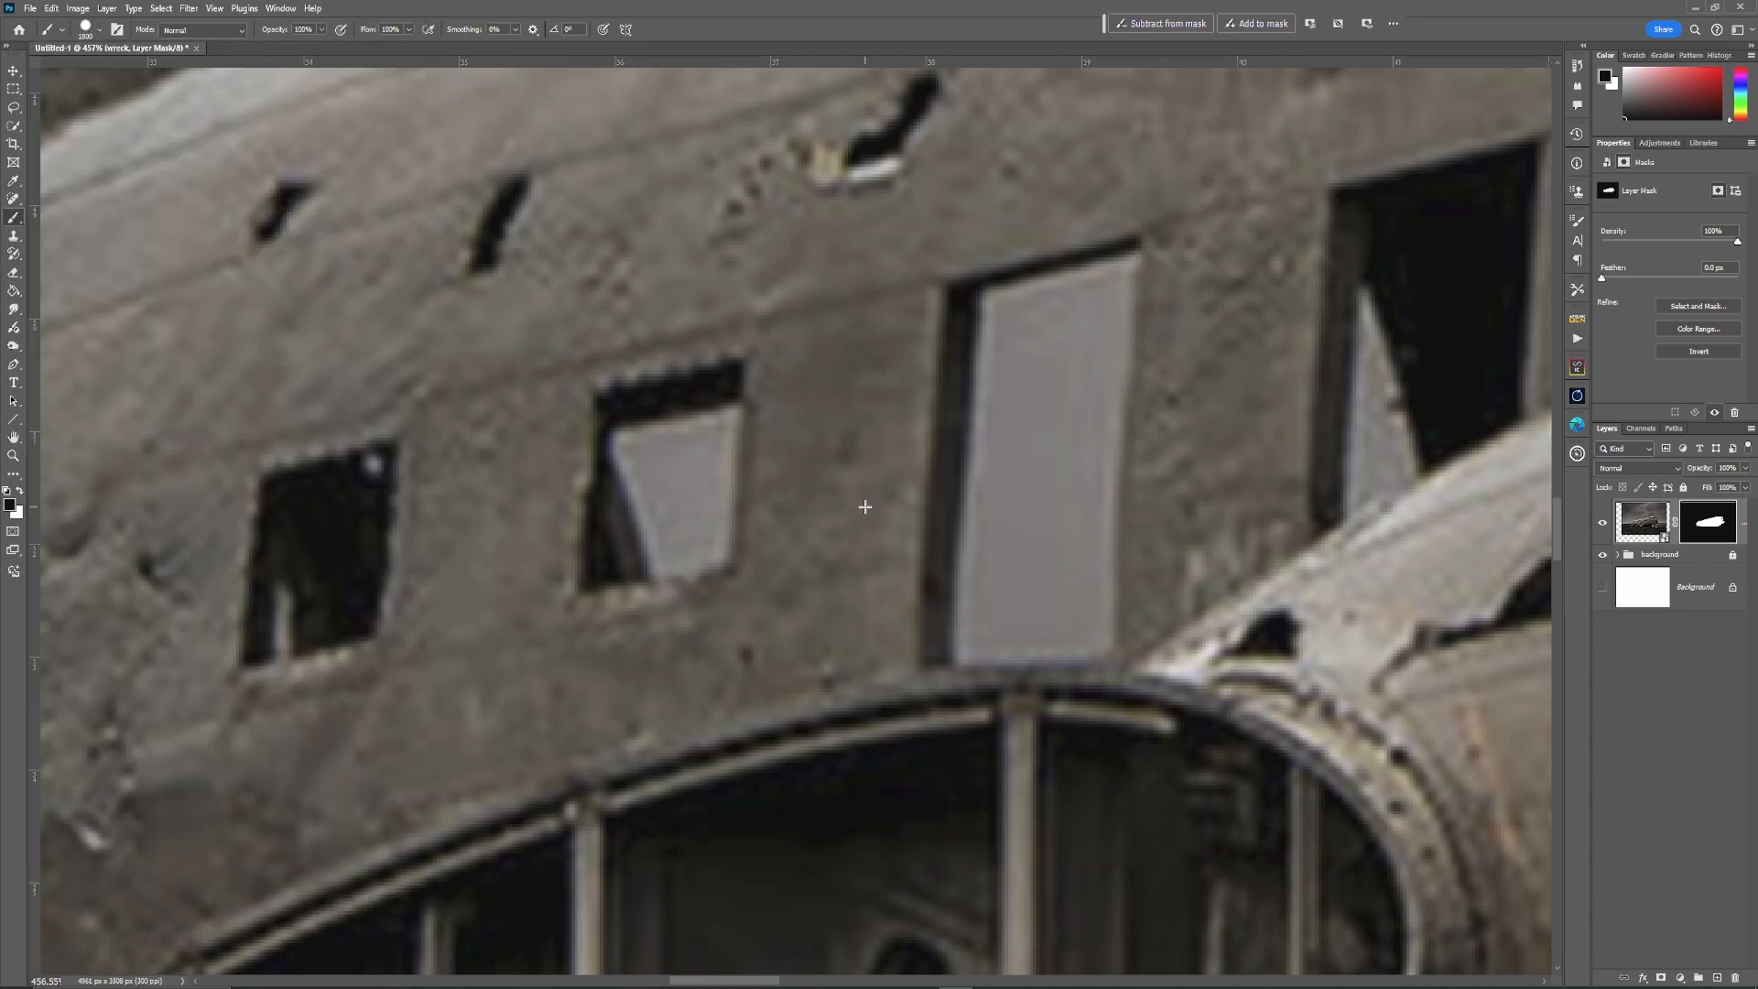
key("bracketleft")
key("bracketleft")
key("bracketleft")
key("bracketleft")
key("bracketleft")
key("bracketleft")
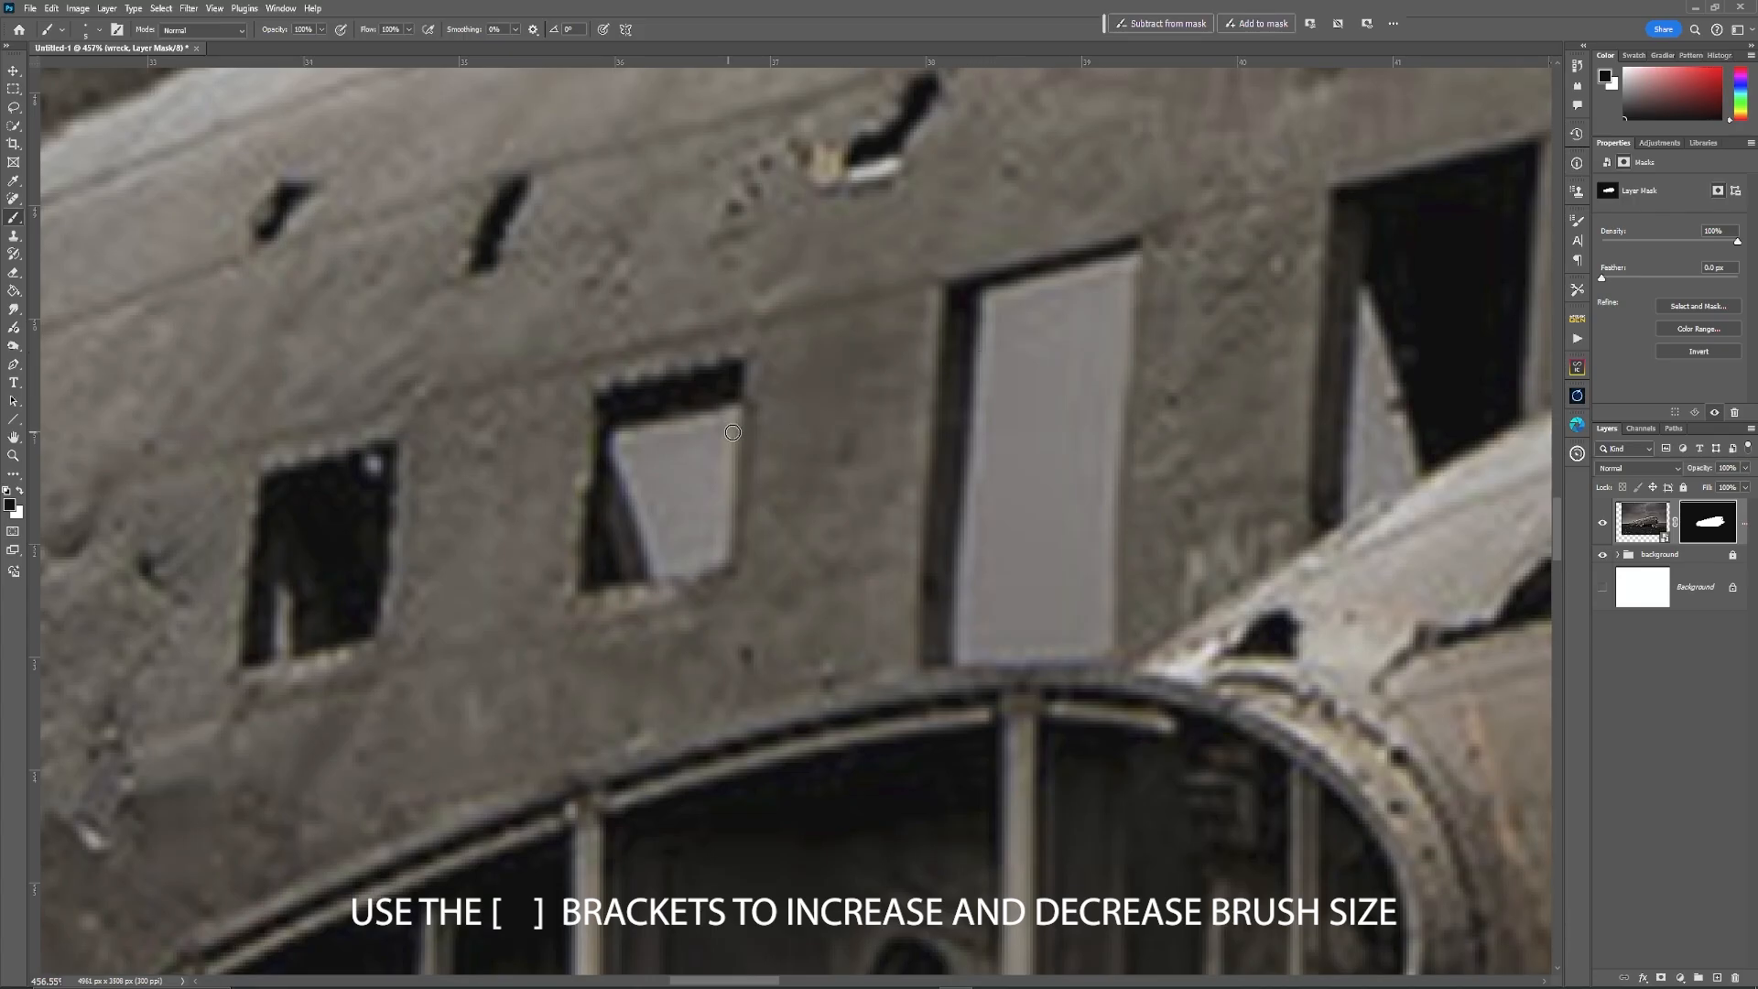
Step: Paint black on the wreck's mask along the right, bottom and left inner edges of the tall rear window
key("z")
mouse_move(979, 387)
left_mouse_down()
mouse_move(1014, 382)
mouse_move(824, 627)
left_mouse_up()
key("b")
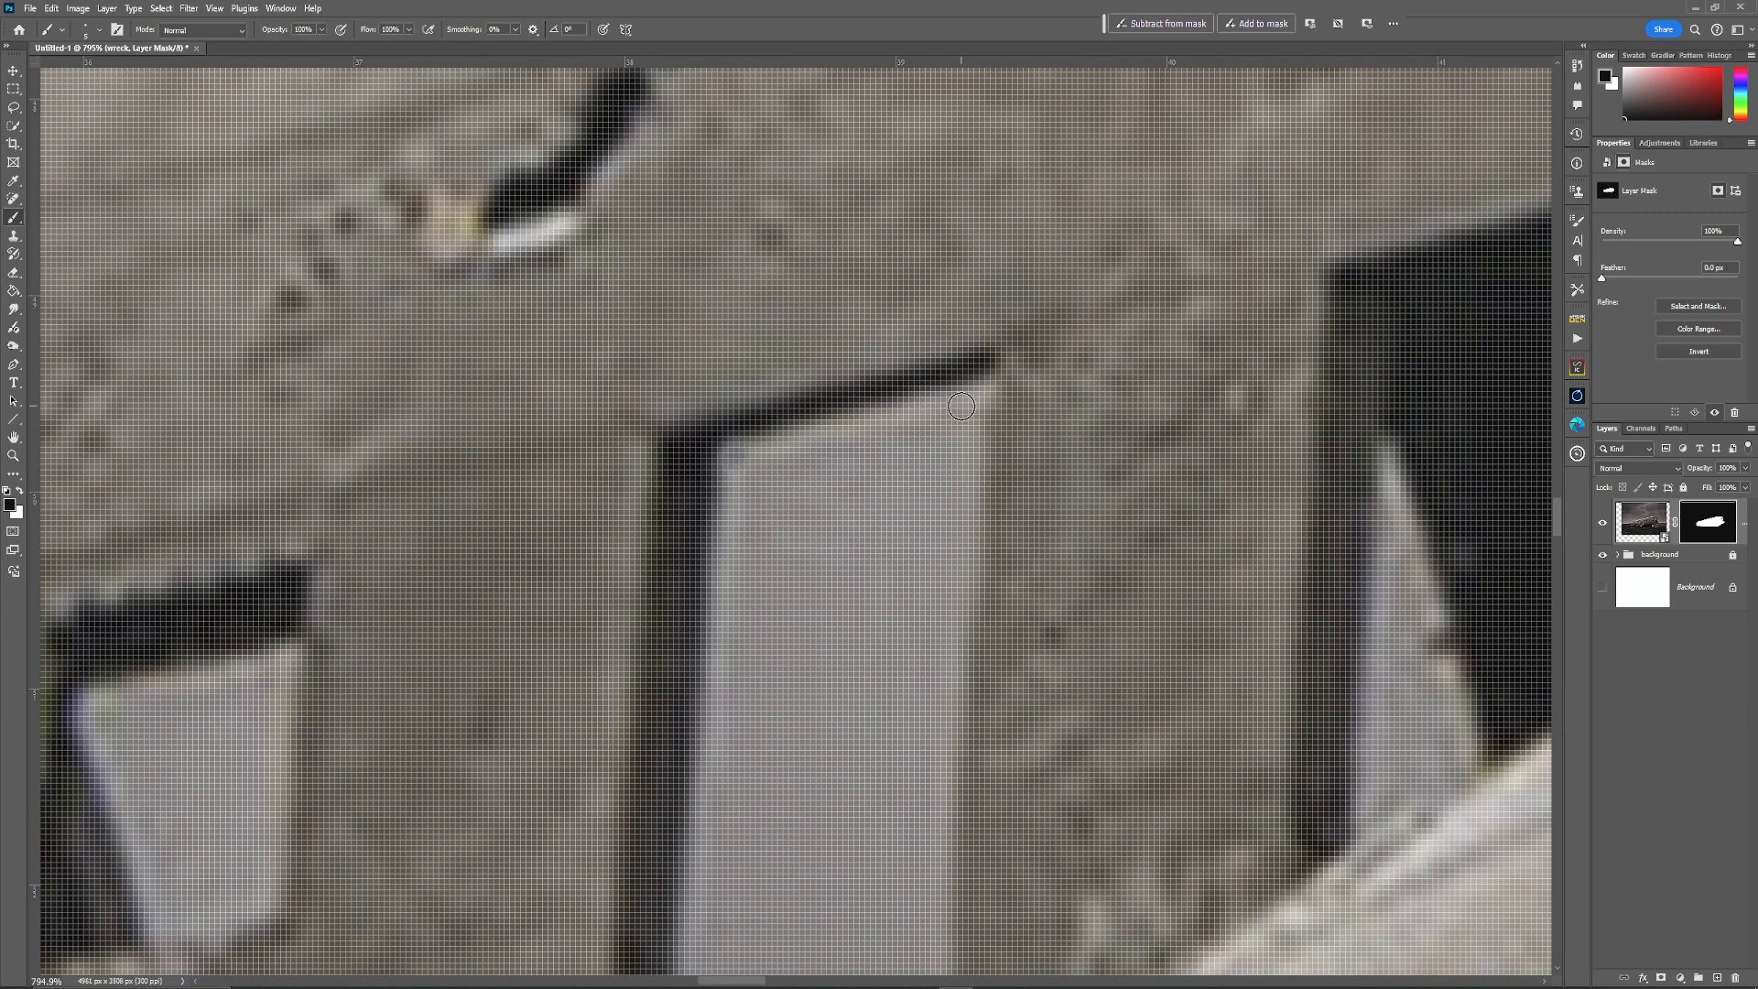
left_click(975, 392, "shift")
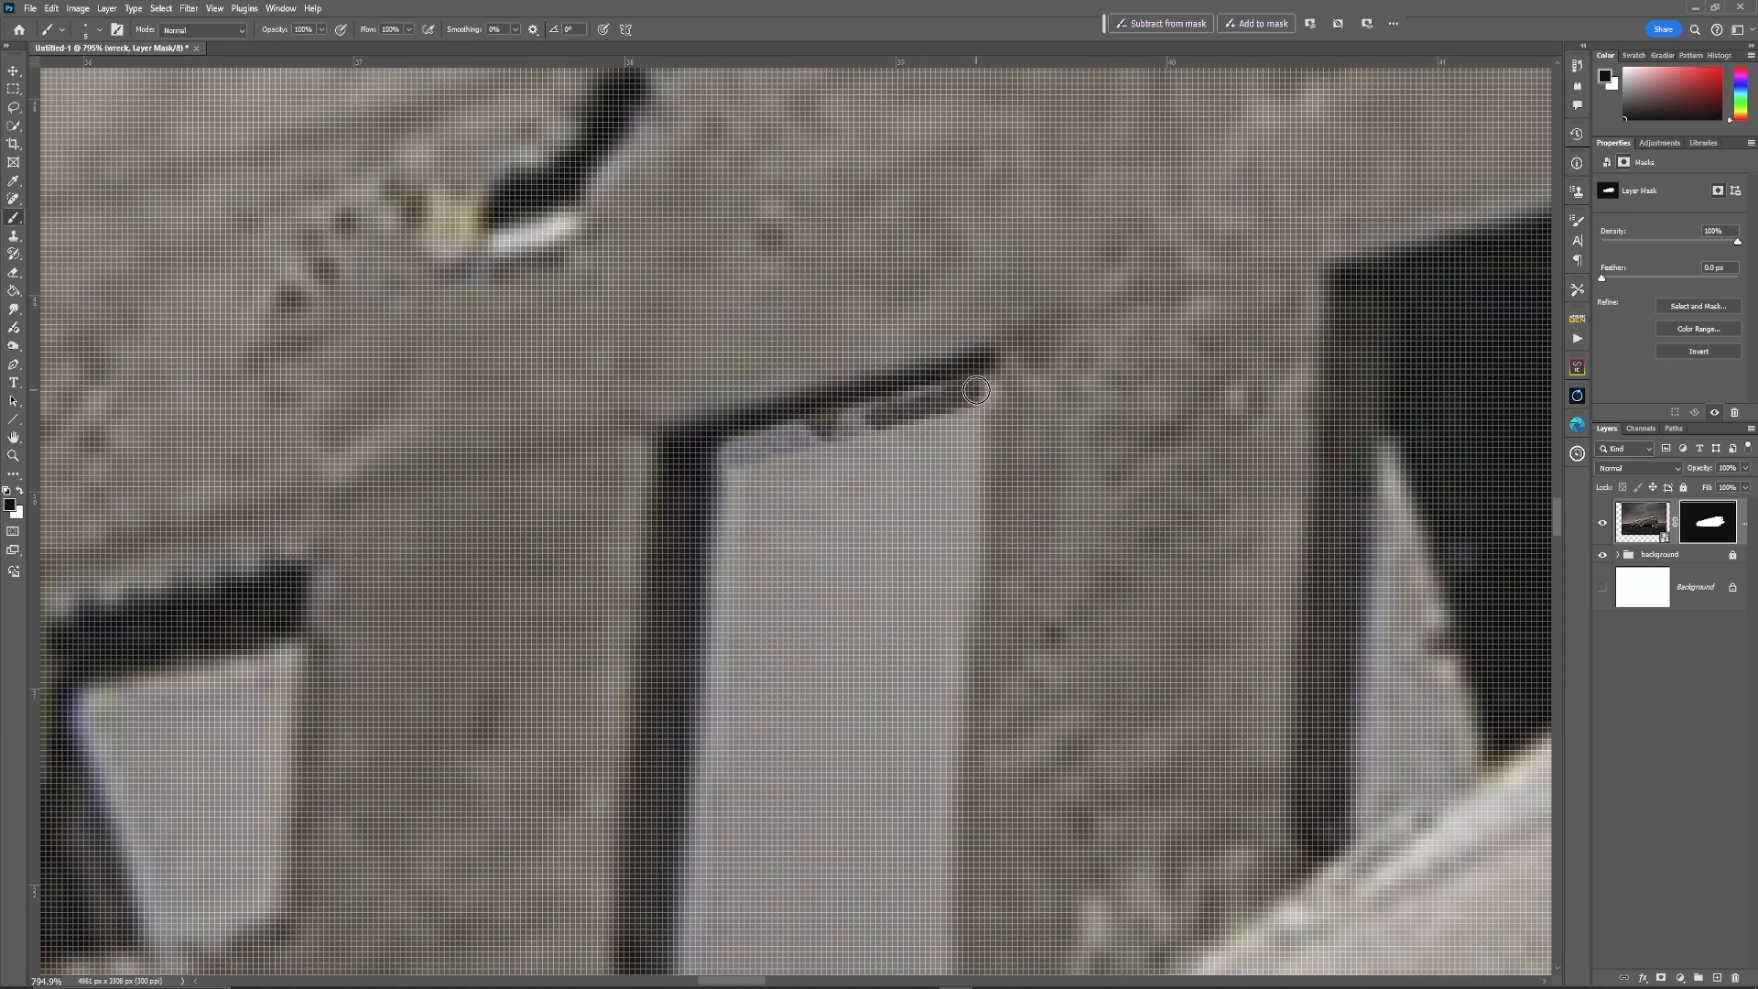
left_click(952, 600, "shift")
left_click(929, 814, "shift")
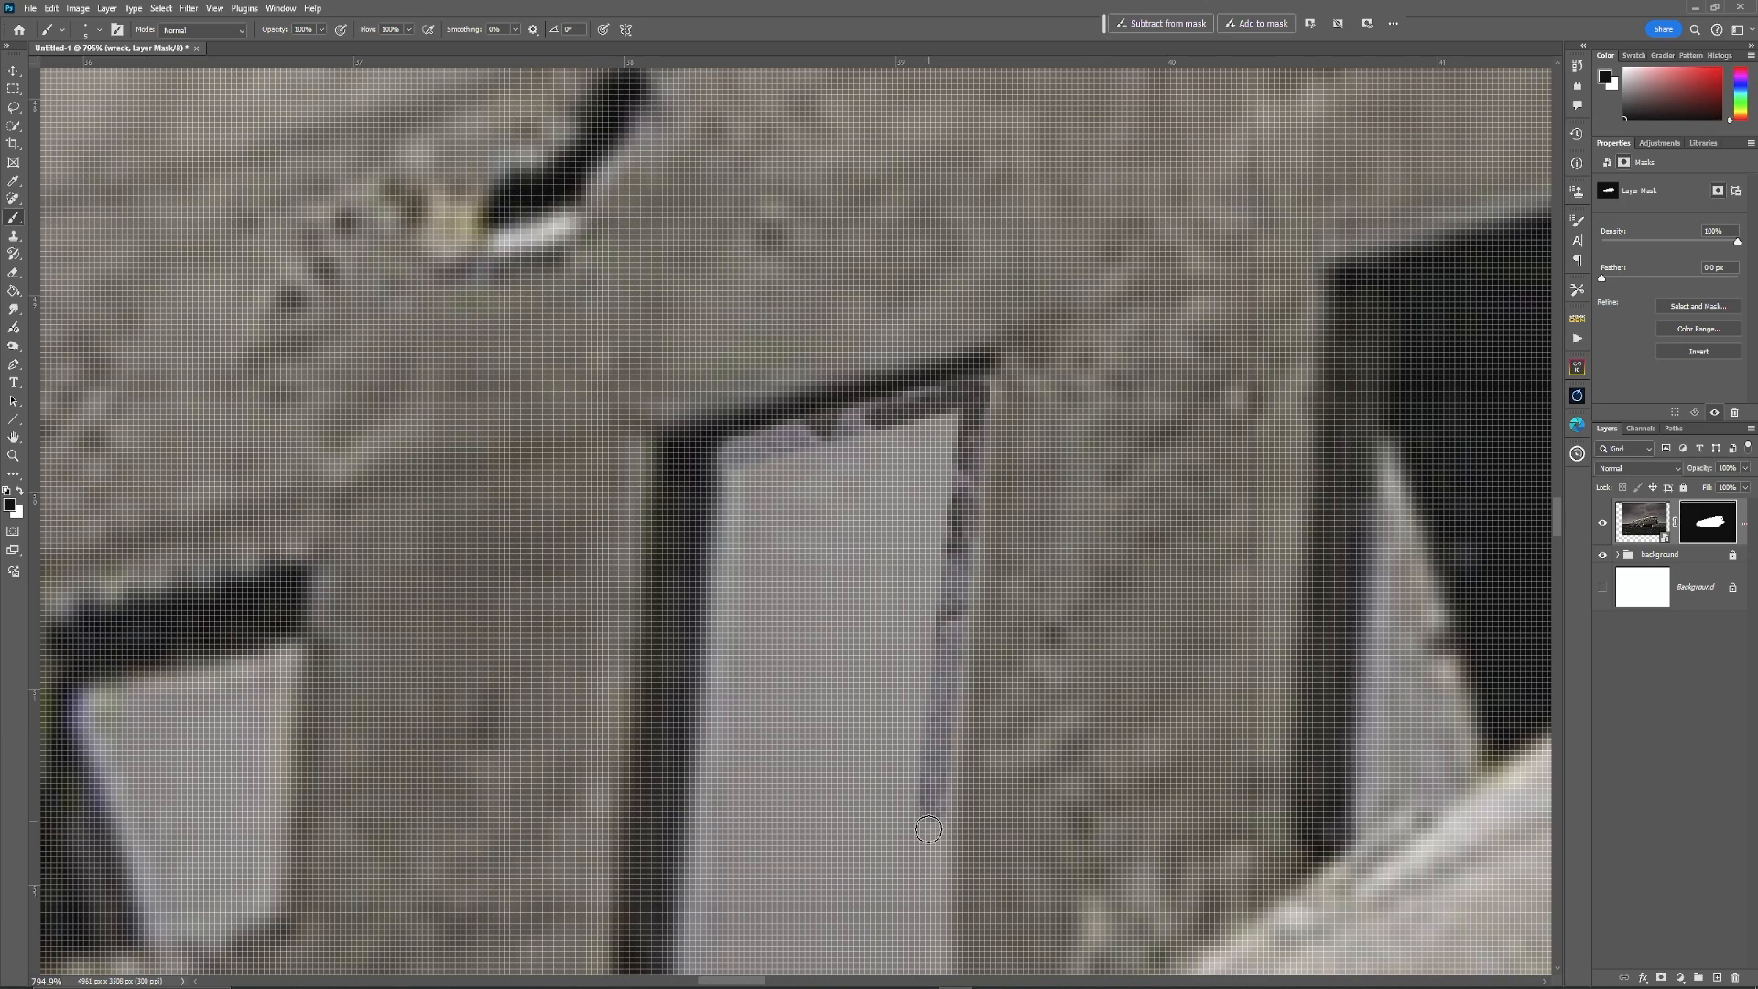
left_click(934, 880, "shift")
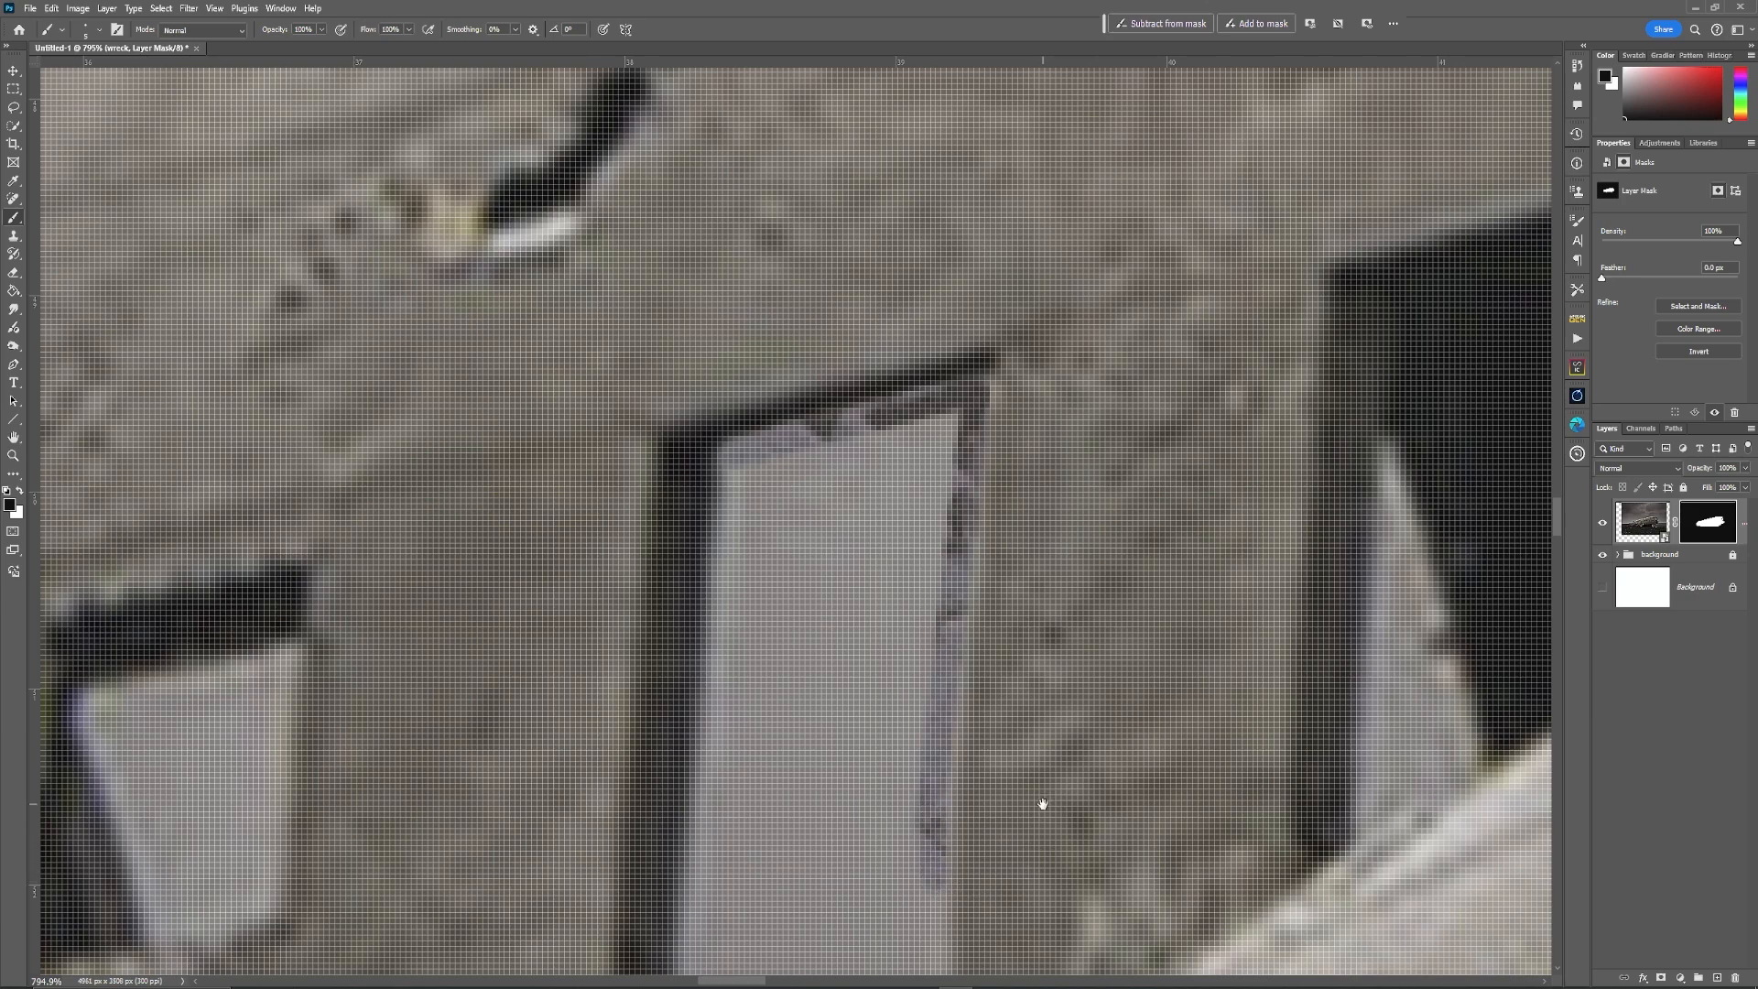
left_click_drag(1041, 803, 1040, 408)
left_click(930, 655, "shift")
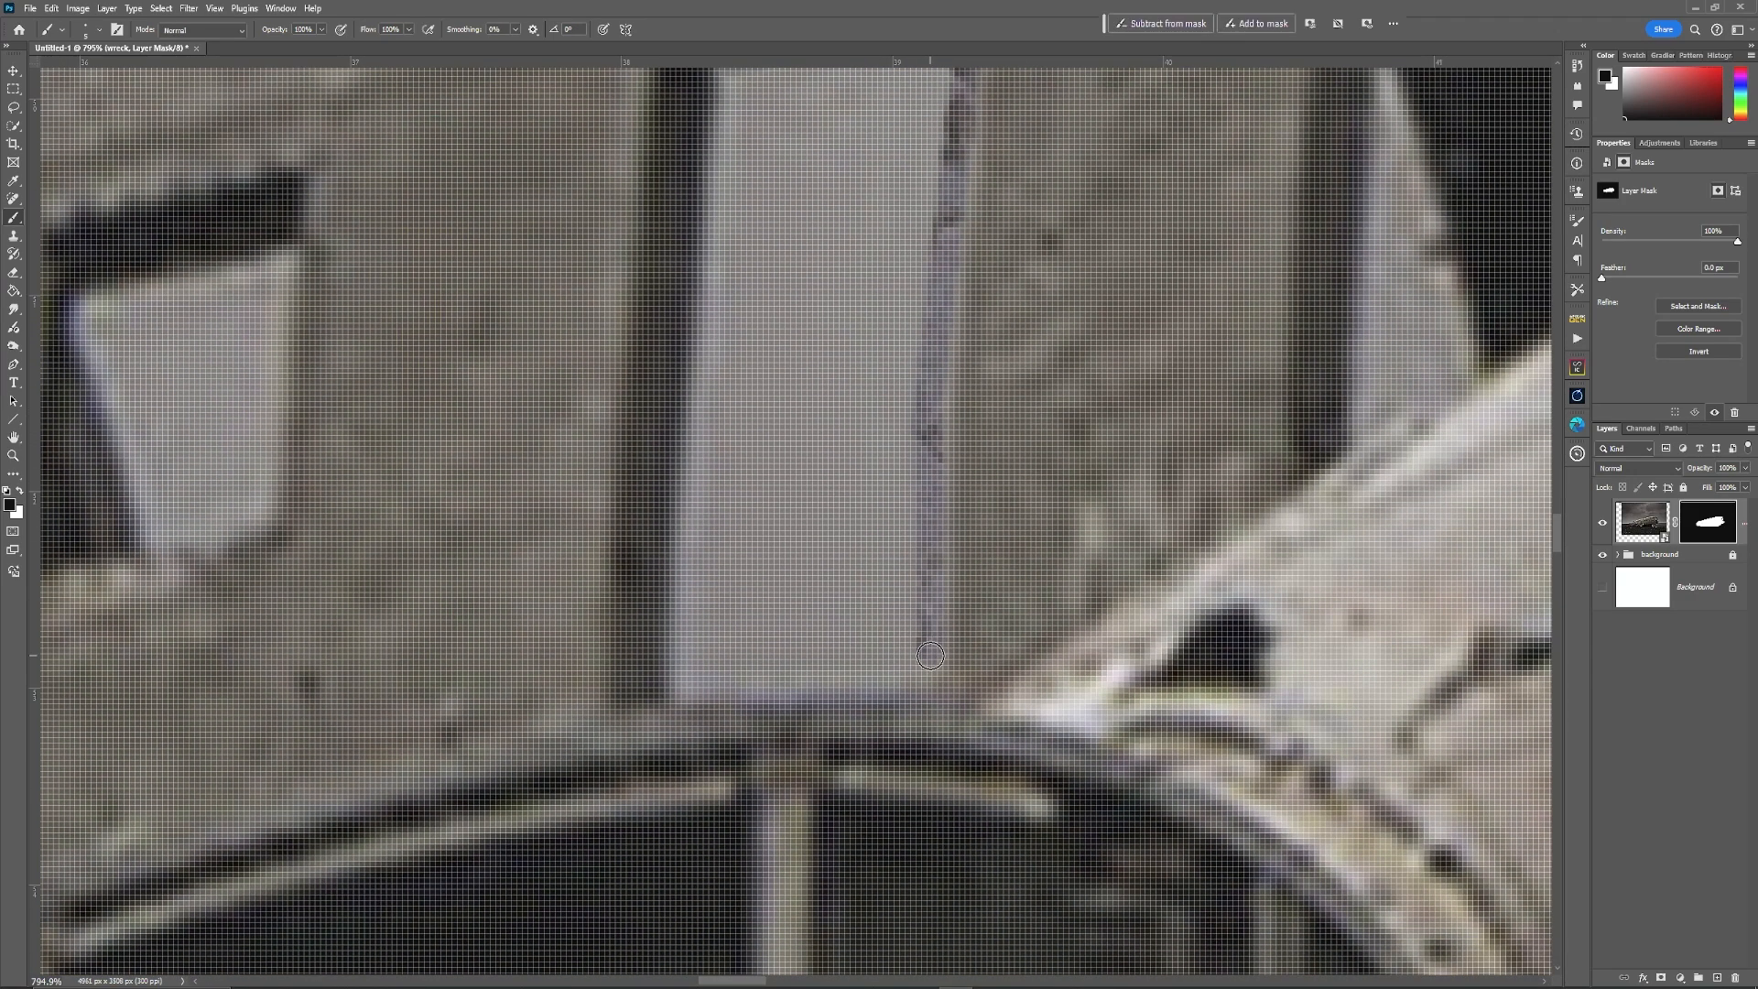
left_click(678, 683, "shift")
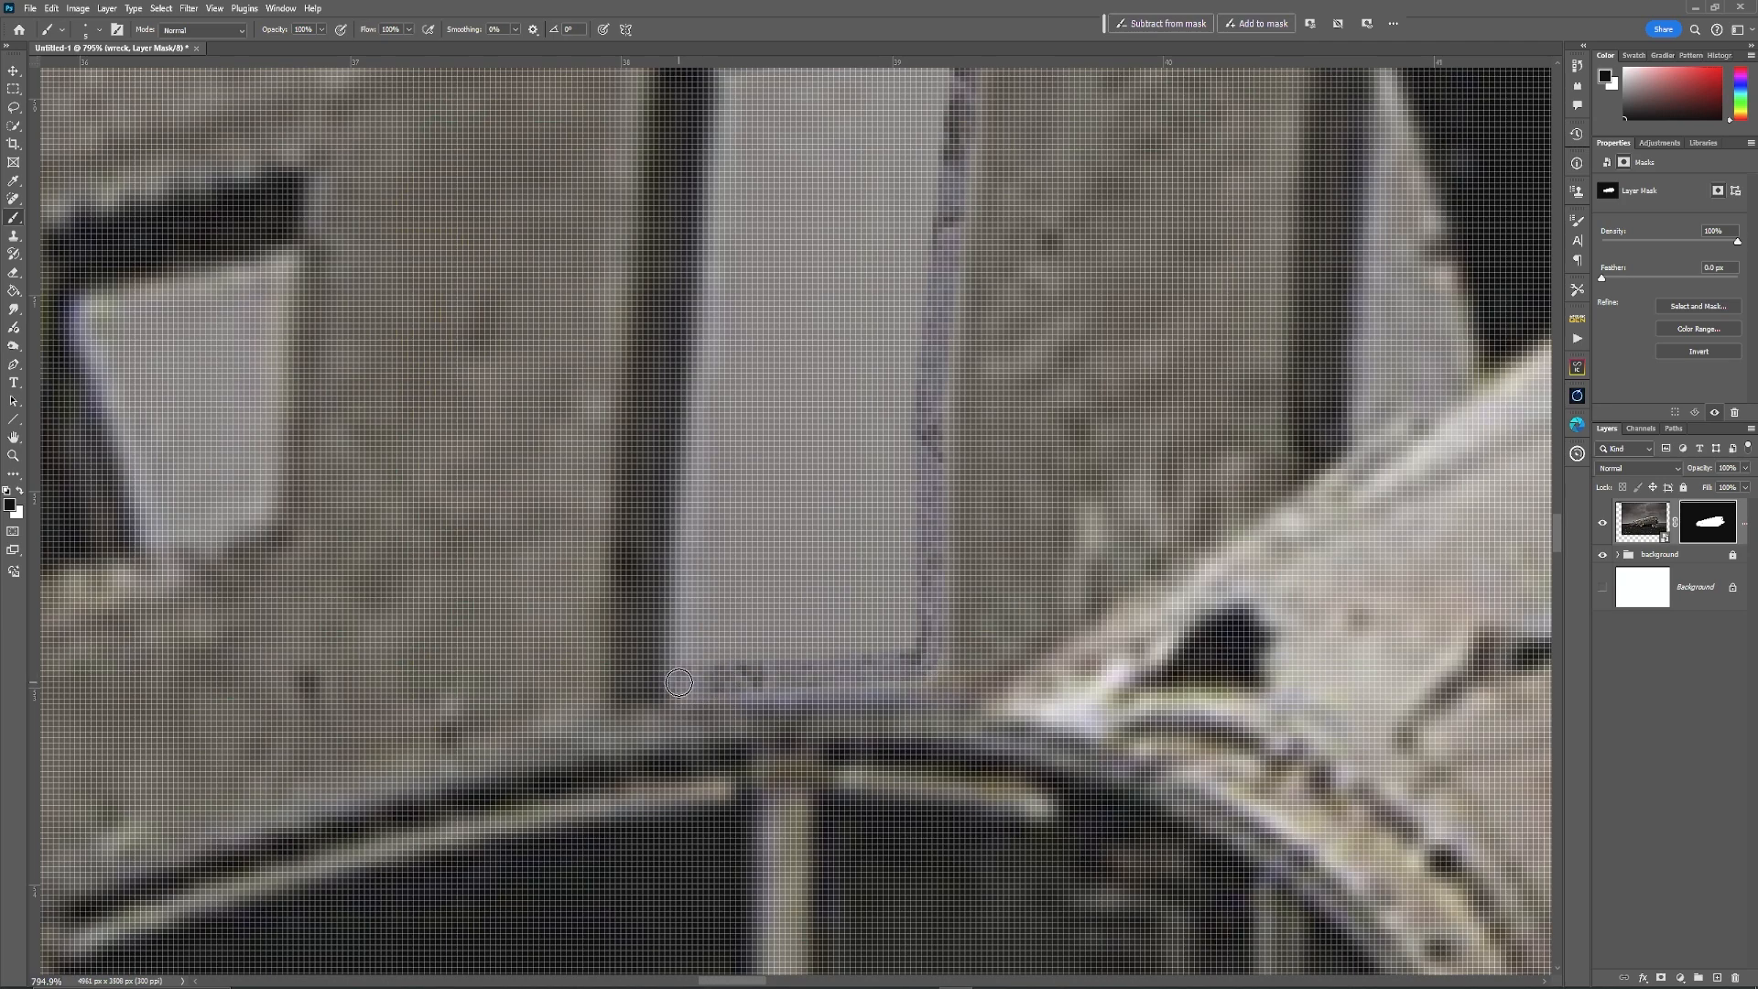
left_click(681, 660, "shift")
left_click(693, 462, "shift")
left_click(717, 260, "shift")
Step: Complete the top edge of the tall rear window on the mask and paint out its remaining grey interior
left_click_drag(717, 260, 753, 746)
left_click(760, 564, "shift")
left_click(871, 546, "shift")
left_click(966, 525, "shift")
mouse_move(973, 519)
left_mouse_down()
mouse_move(833, 632)
mouse_move(787, 732)
mouse_move(942, 674)
mouse_move(783, 697)
mouse_move(840, 309)
left_mouse_up()
mouse_move(1002, 500)
left_mouse_down()
mouse_move(995, 739)
mouse_move(901, 549)
mouse_move(852, 686)
left_mouse_up()
Step: Mask out the grey sky inside the small square window behind the tall one
mouse_move(949, 616)
left_mouse_down()
mouse_move(1264, 617)
mouse_move(1609, 656)
left_mouse_up()
left_click(840, 454)
mouse_move(971, 427)
left_mouse_down()
mouse_move(927, 663)
mouse_move(852, 469)
mouse_move(954, 628)
mouse_move(1024, 406)
left_mouse_up()
Step: Reduce the brush size and mask out the grey triangular sliver in the window next to the engine
left_click_drag(1428, 375, 107, 500)
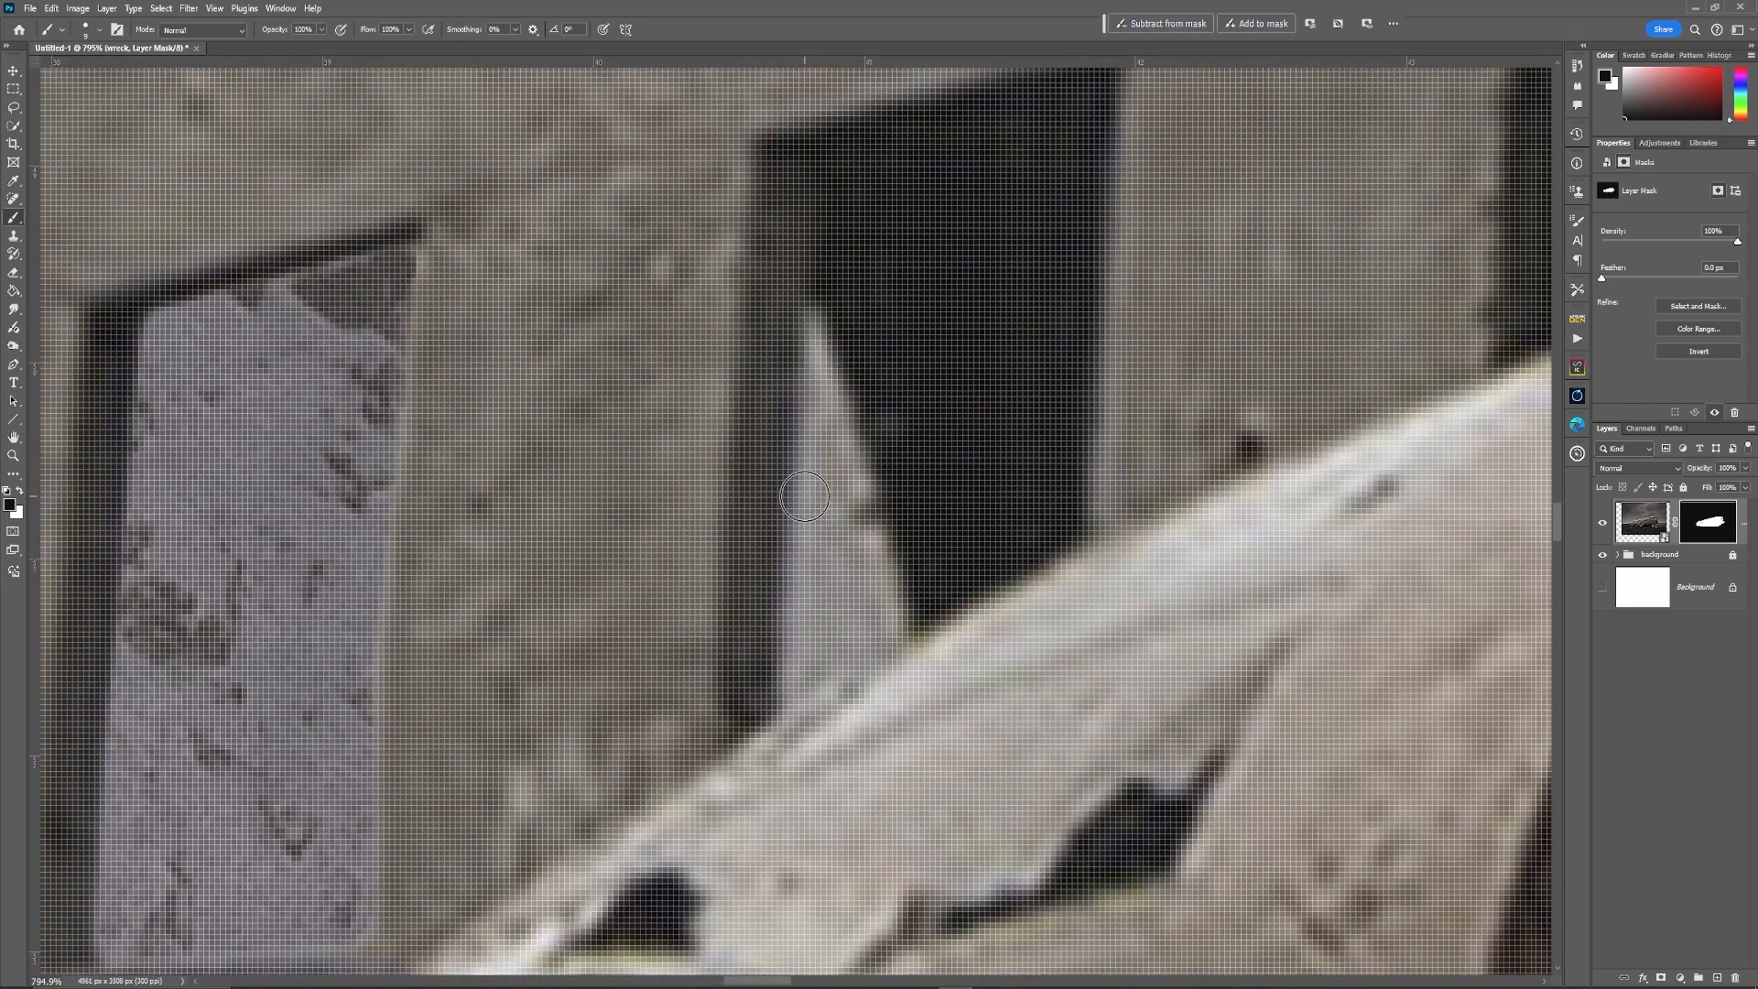
key("bracketleft")
key("bracketleft")
key("bracketleft")
key("bracketleft")
key("bracketleft")
key("bracketleft")
mouse_move(814, 322)
left_mouse_down()
mouse_move(890, 584)
mouse_move(853, 673)
mouse_move(787, 700)
mouse_move(828, 412)
mouse_move(874, 632)
mouse_move(802, 682)
mouse_move(820, 494)
mouse_move(824, 654)
mouse_move(828, 421)
mouse_move(863, 600)
mouse_move(866, 586)
left_mouse_up()
Step: Paint black on the mask around the inner edge of the triangular opening at the front of the cockpit window
key("ctrl+0")
mouse_move(1102, 423)
left_mouse_down()
mouse_move(1297, 542)
mouse_move(723, 604)
left_mouse_up()
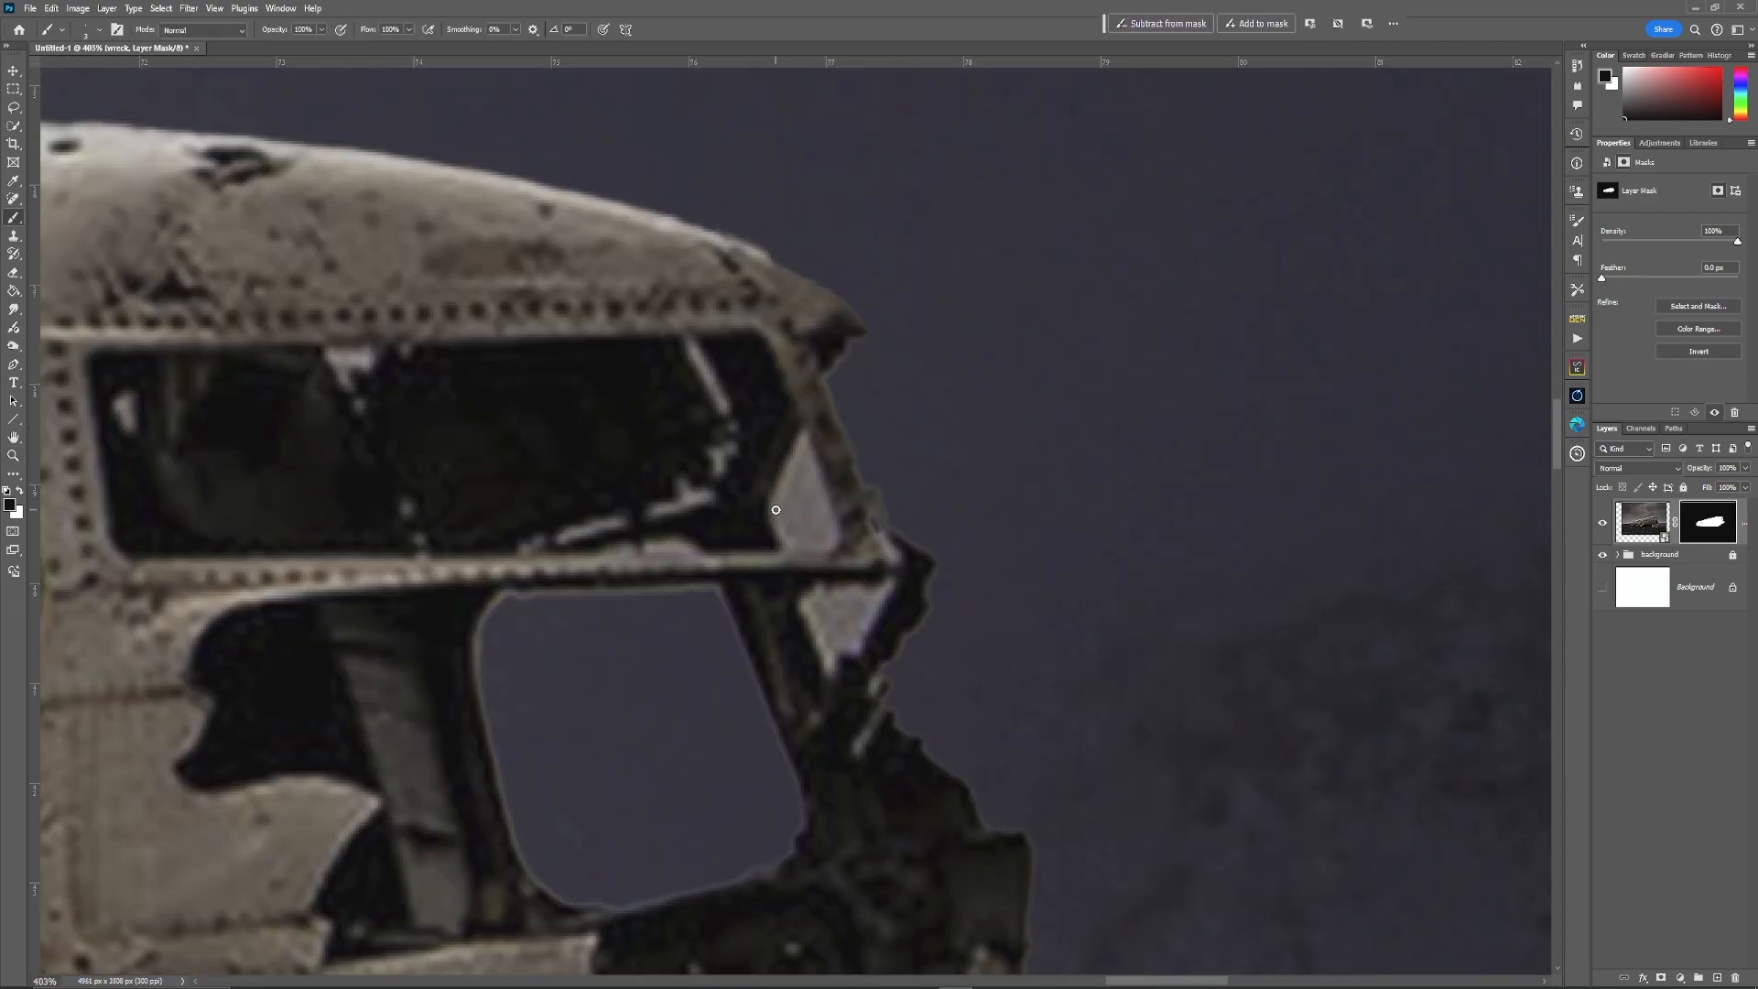
scroll(776, 509, "up", 4)
mouse_move(773, 507)
left_mouse_down()
mouse_move(815, 399)
mouse_move(862, 550)
mouse_move(807, 561)
mouse_move(766, 517)
mouse_move(803, 429)
mouse_move(850, 496)
mouse_move(778, 524)
left_mouse_up()
Step: Mask out the thin light slivers and patches of sky inside the wide, broken cockpit window
mouse_move(648, 260)
left_mouse_down()
mouse_move(695, 338)
mouse_move(676, 322)
left_mouse_up()
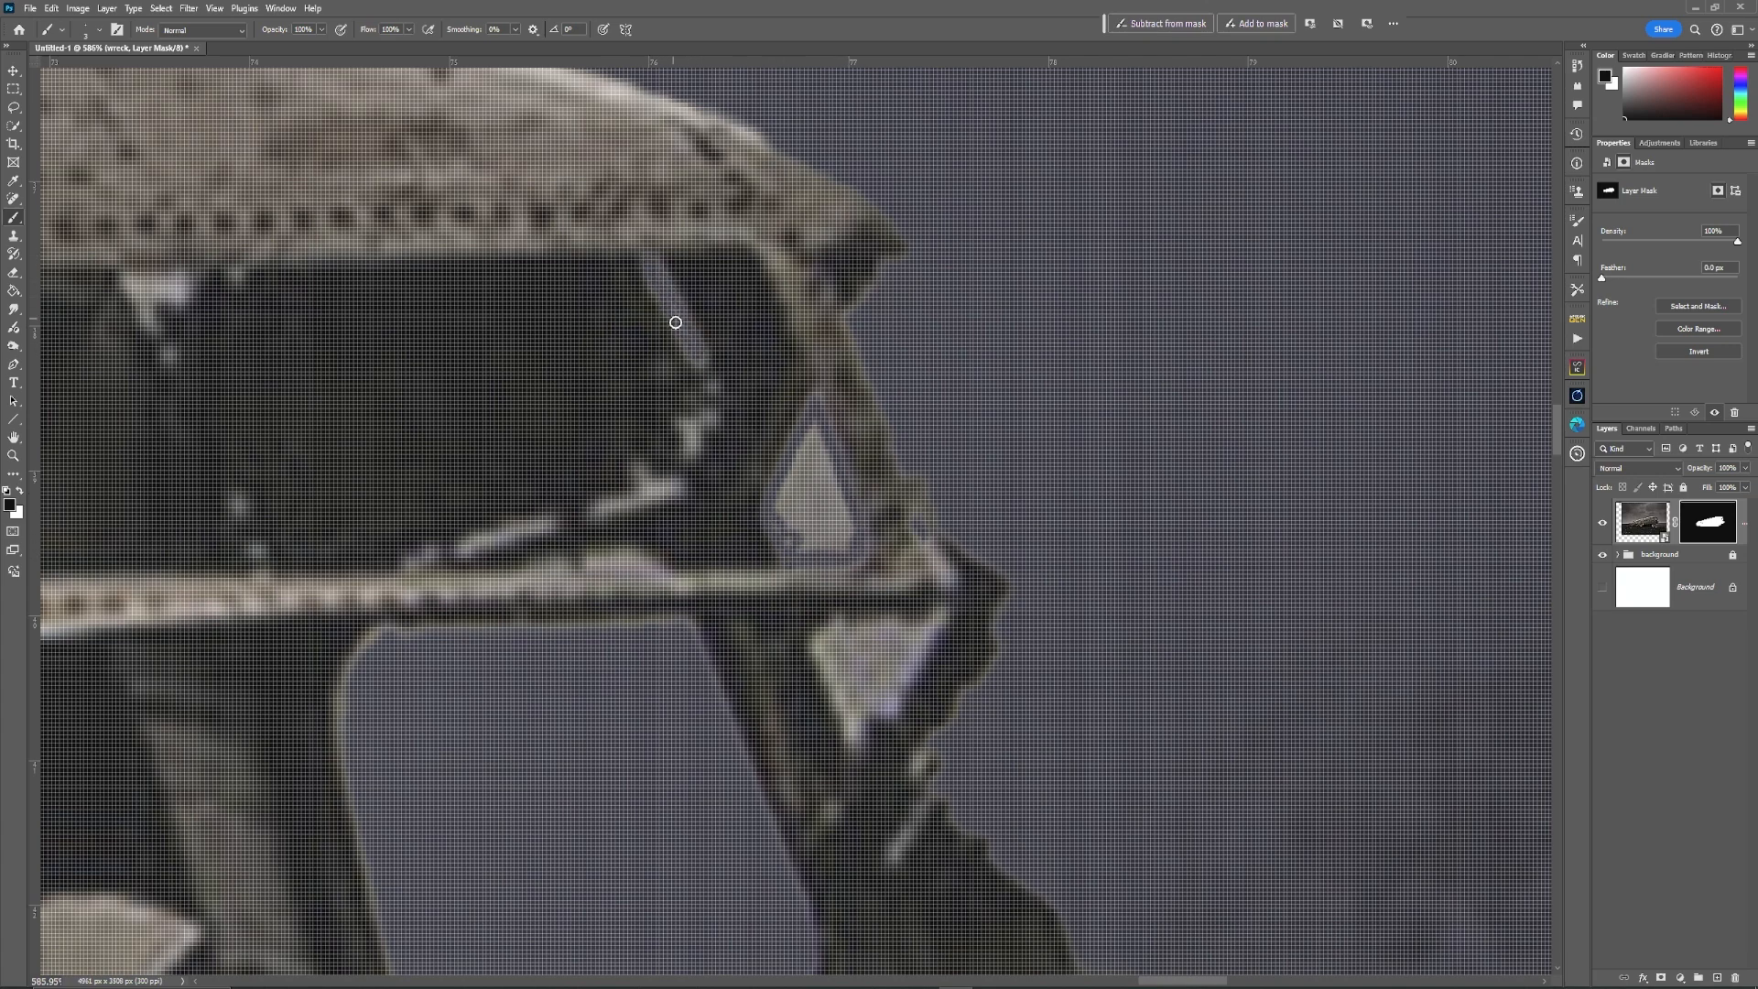
mouse_move(131, 276)
left_mouse_down()
mouse_move(181, 276)
mouse_move(136, 294)
left_mouse_up()
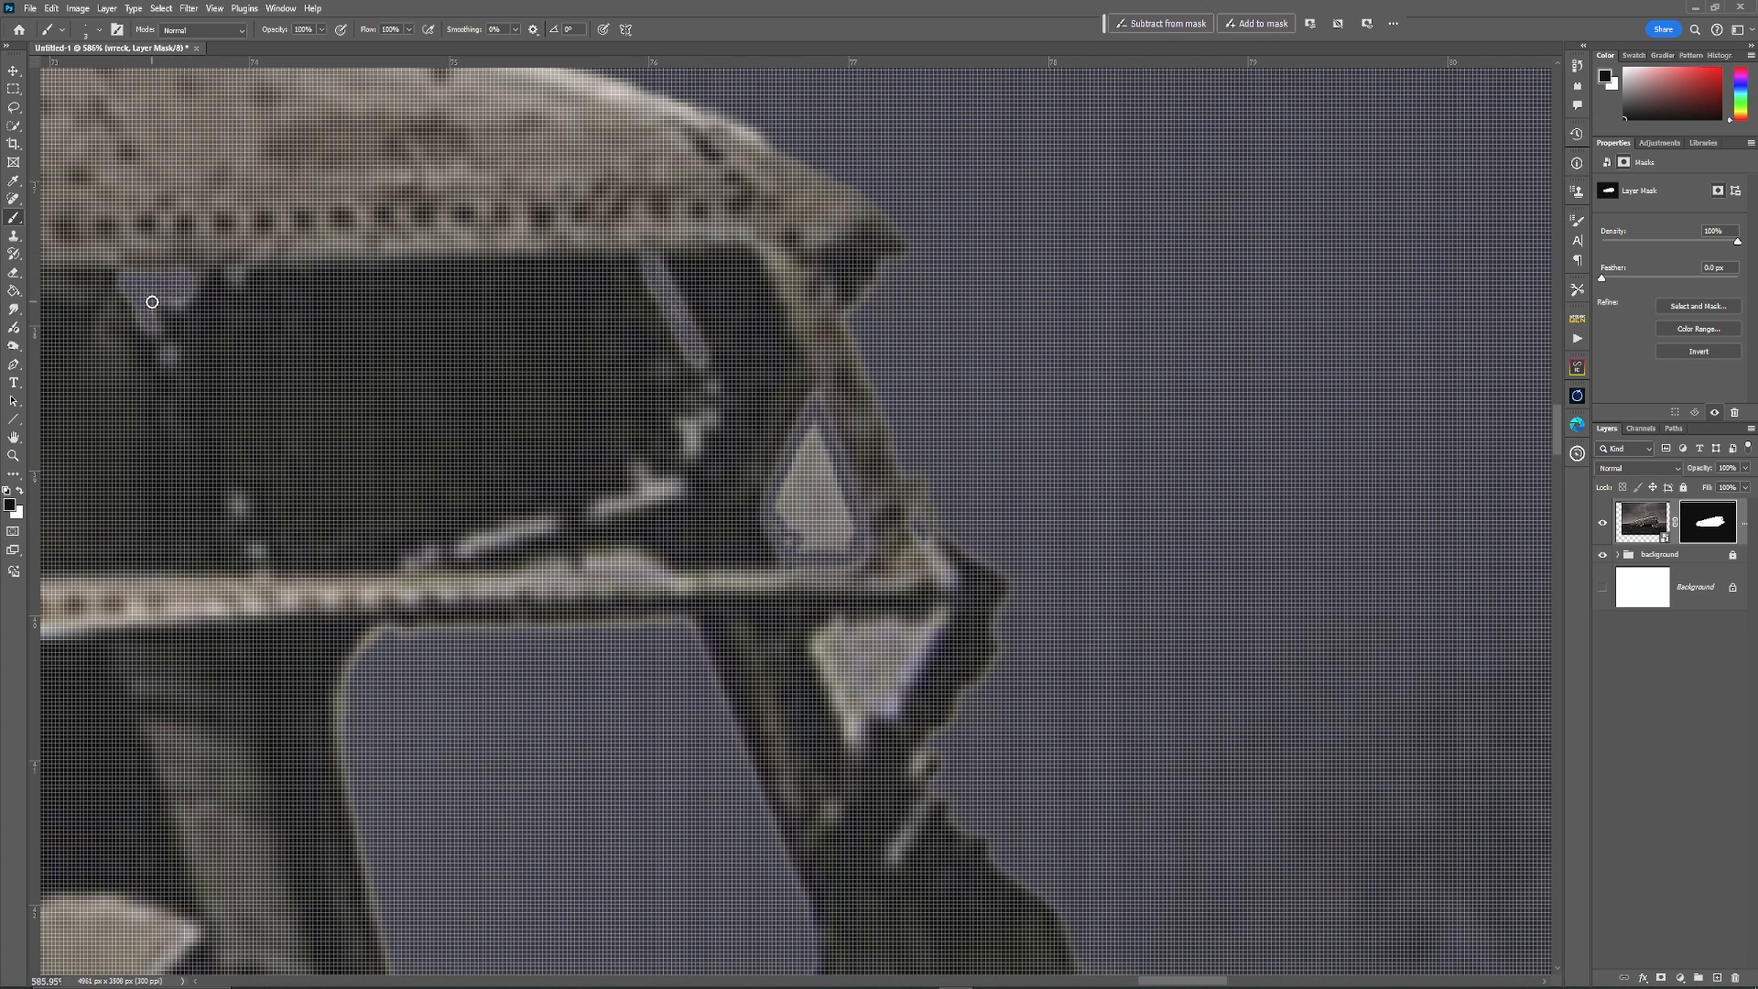
left_click_drag(466, 548, 460, 551)
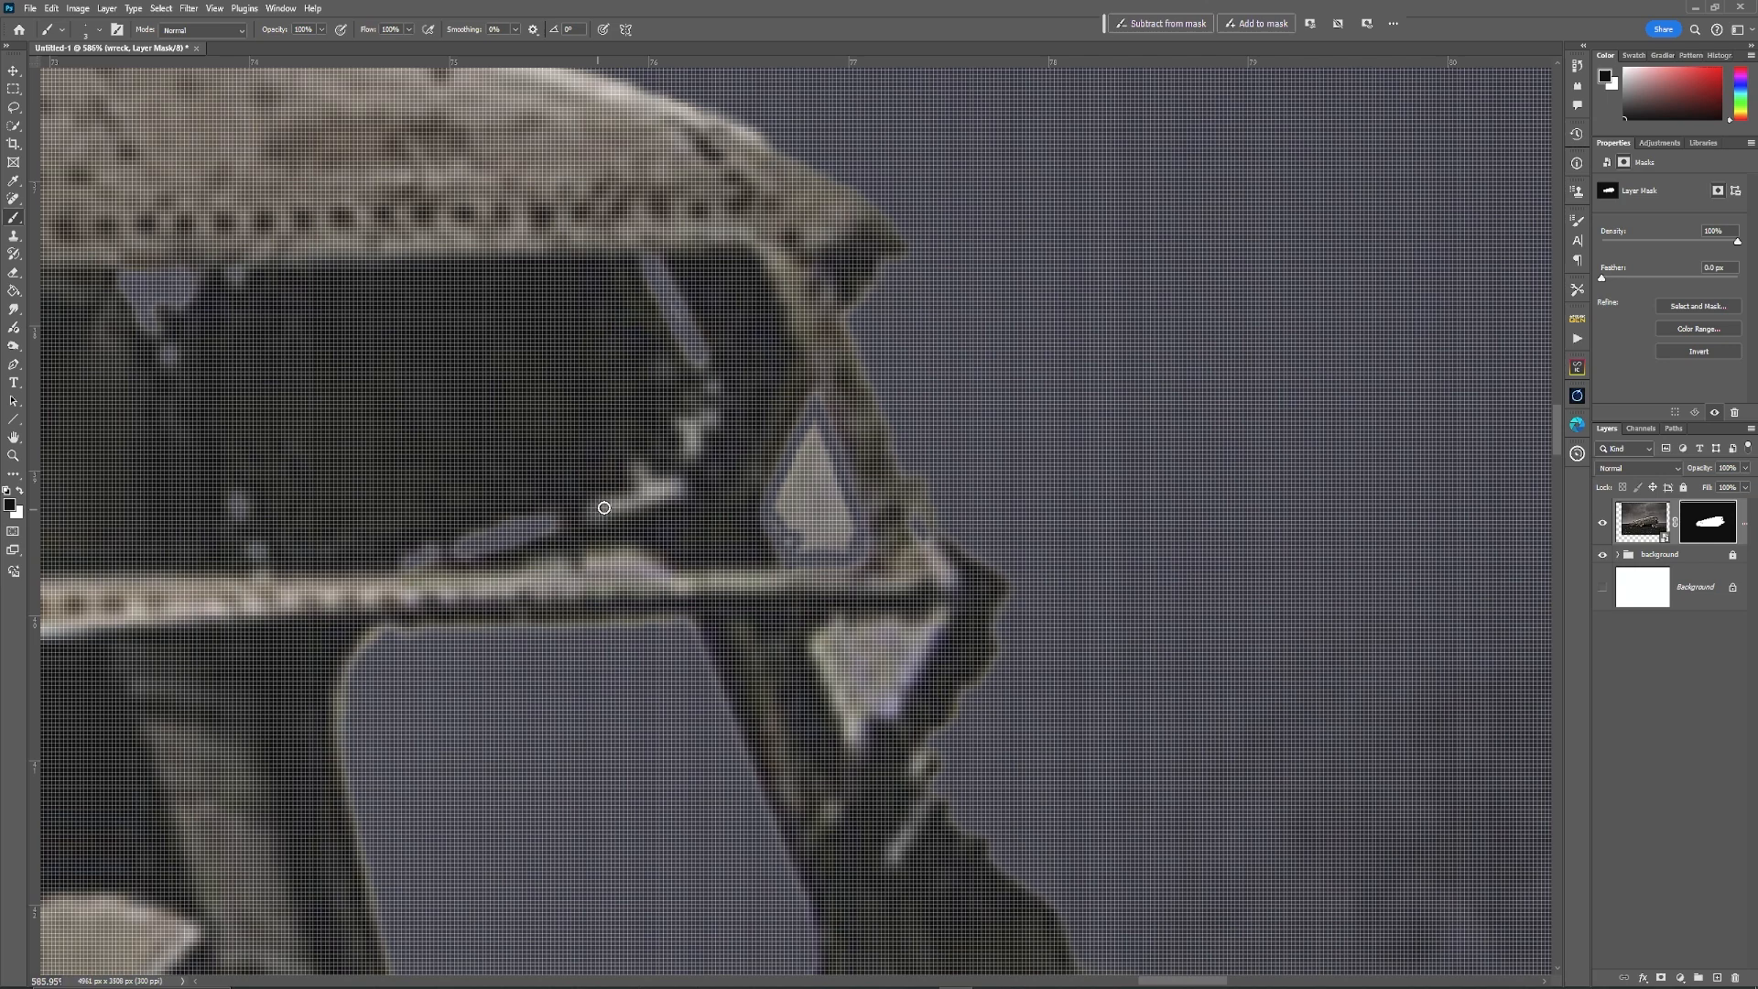
mouse_move(604, 507)
left_mouse_down()
mouse_move(642, 478)
mouse_move(654, 496)
mouse_move(693, 426)
left_mouse_up()
Step: Mask out the lower triangular gap in the nose, the upper triangle's centre and the light spot at the cockpit window's rear end
mouse_move(815, 647)
left_mouse_down()
mouse_move(848, 733)
mouse_move(911, 674)
mouse_move(914, 624)
mouse_move(836, 623)
mouse_move(838, 669)
mouse_move(851, 640)
mouse_move(880, 689)
mouse_move(836, 697)
mouse_move(879, 671)
left_mouse_up()
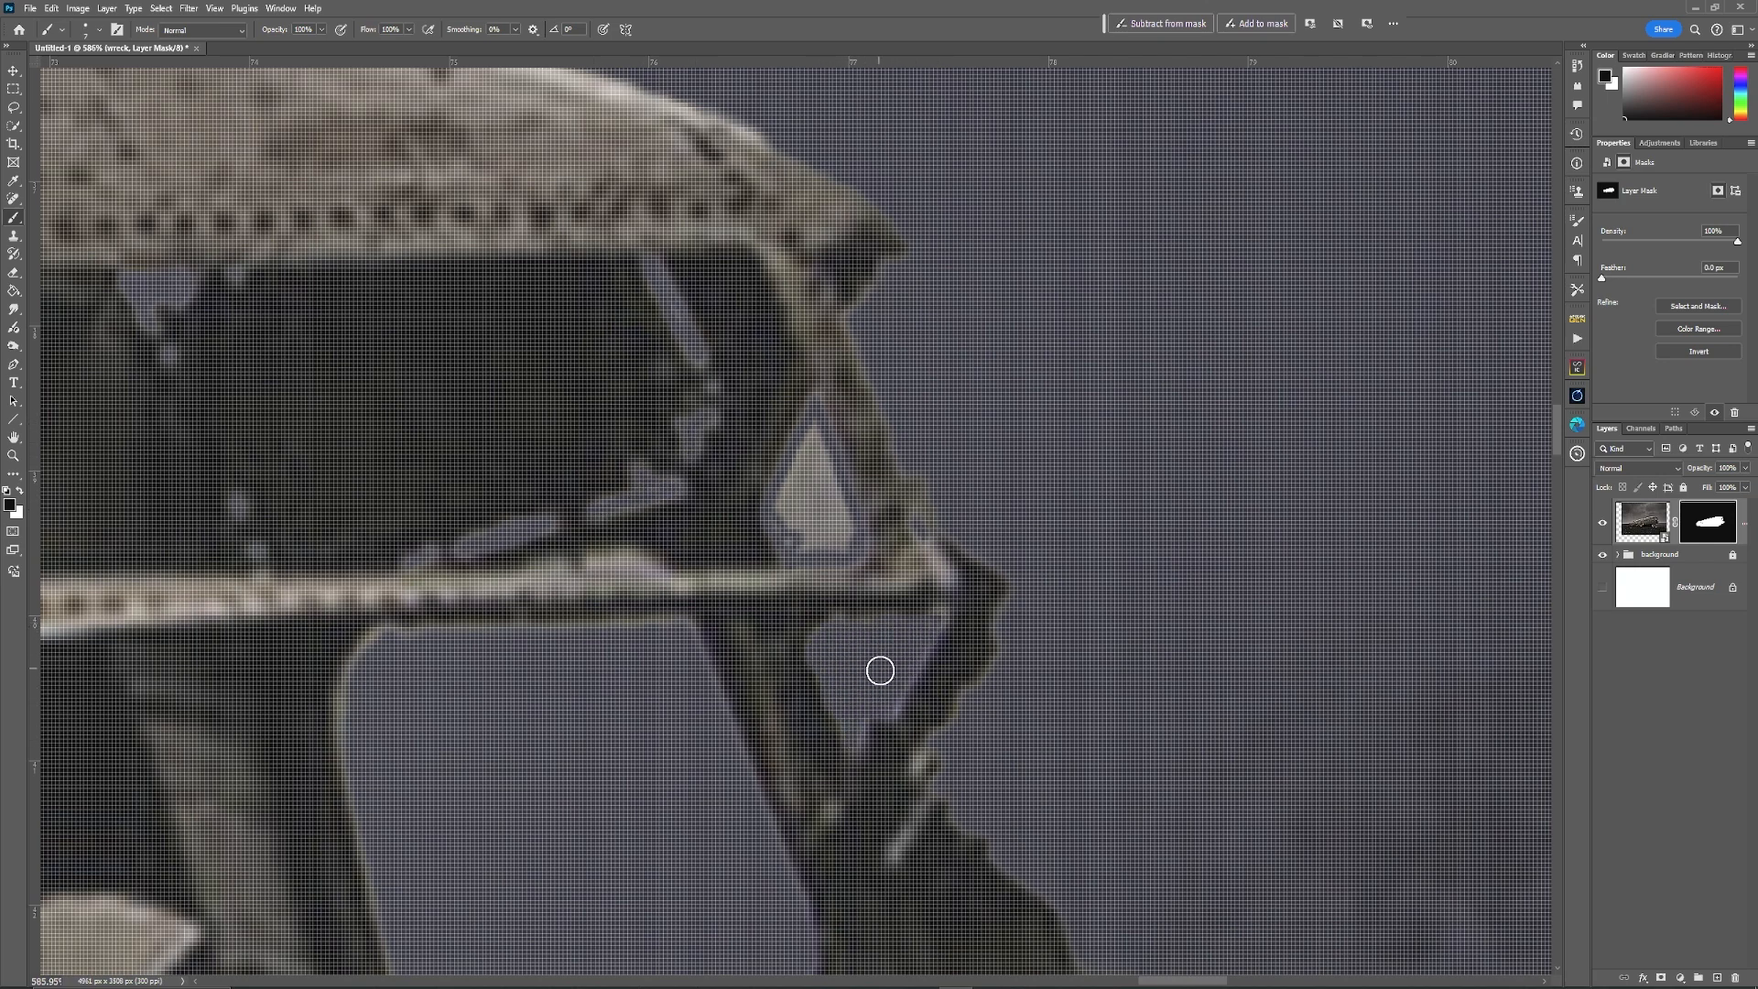
mouse_move(793, 478)
left_mouse_down()
mouse_move(836, 510)
mouse_move(811, 509)
left_mouse_up()
left_click_drag(465, 458, 1439, 602)
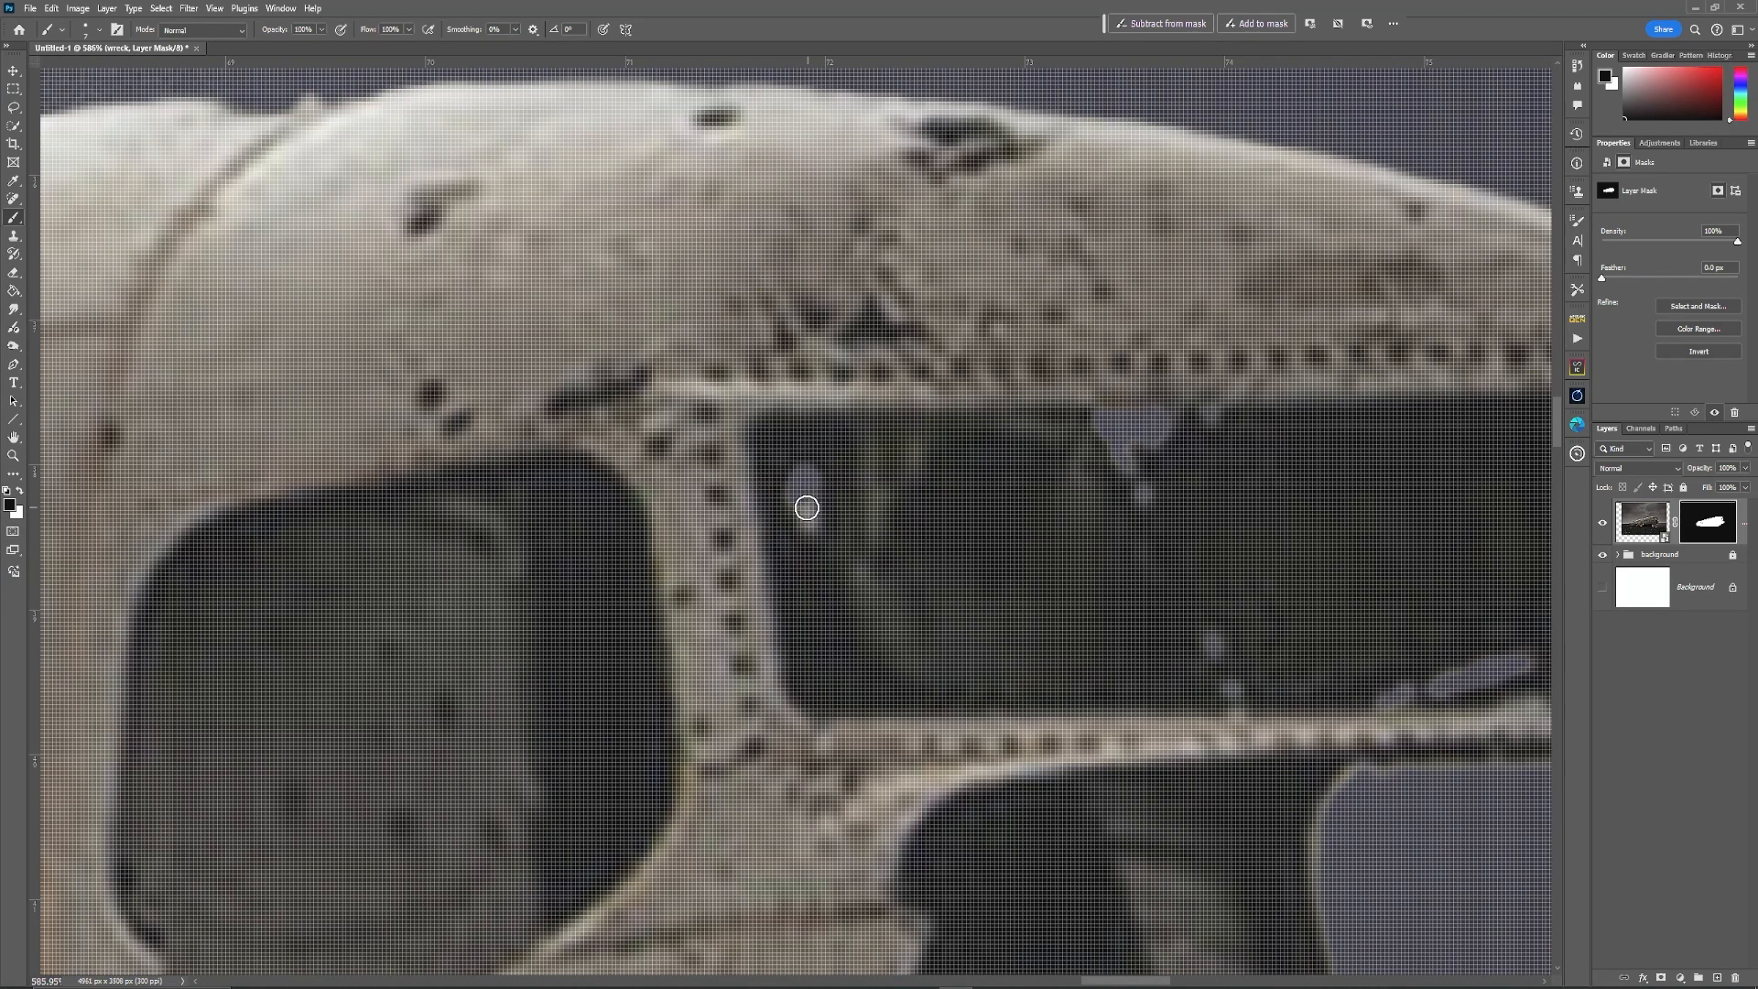
Step: Free-transform the wreck layer, scaling the plane to about 80% and moving it onto the rocky snow ridge
key("ctrl+0")
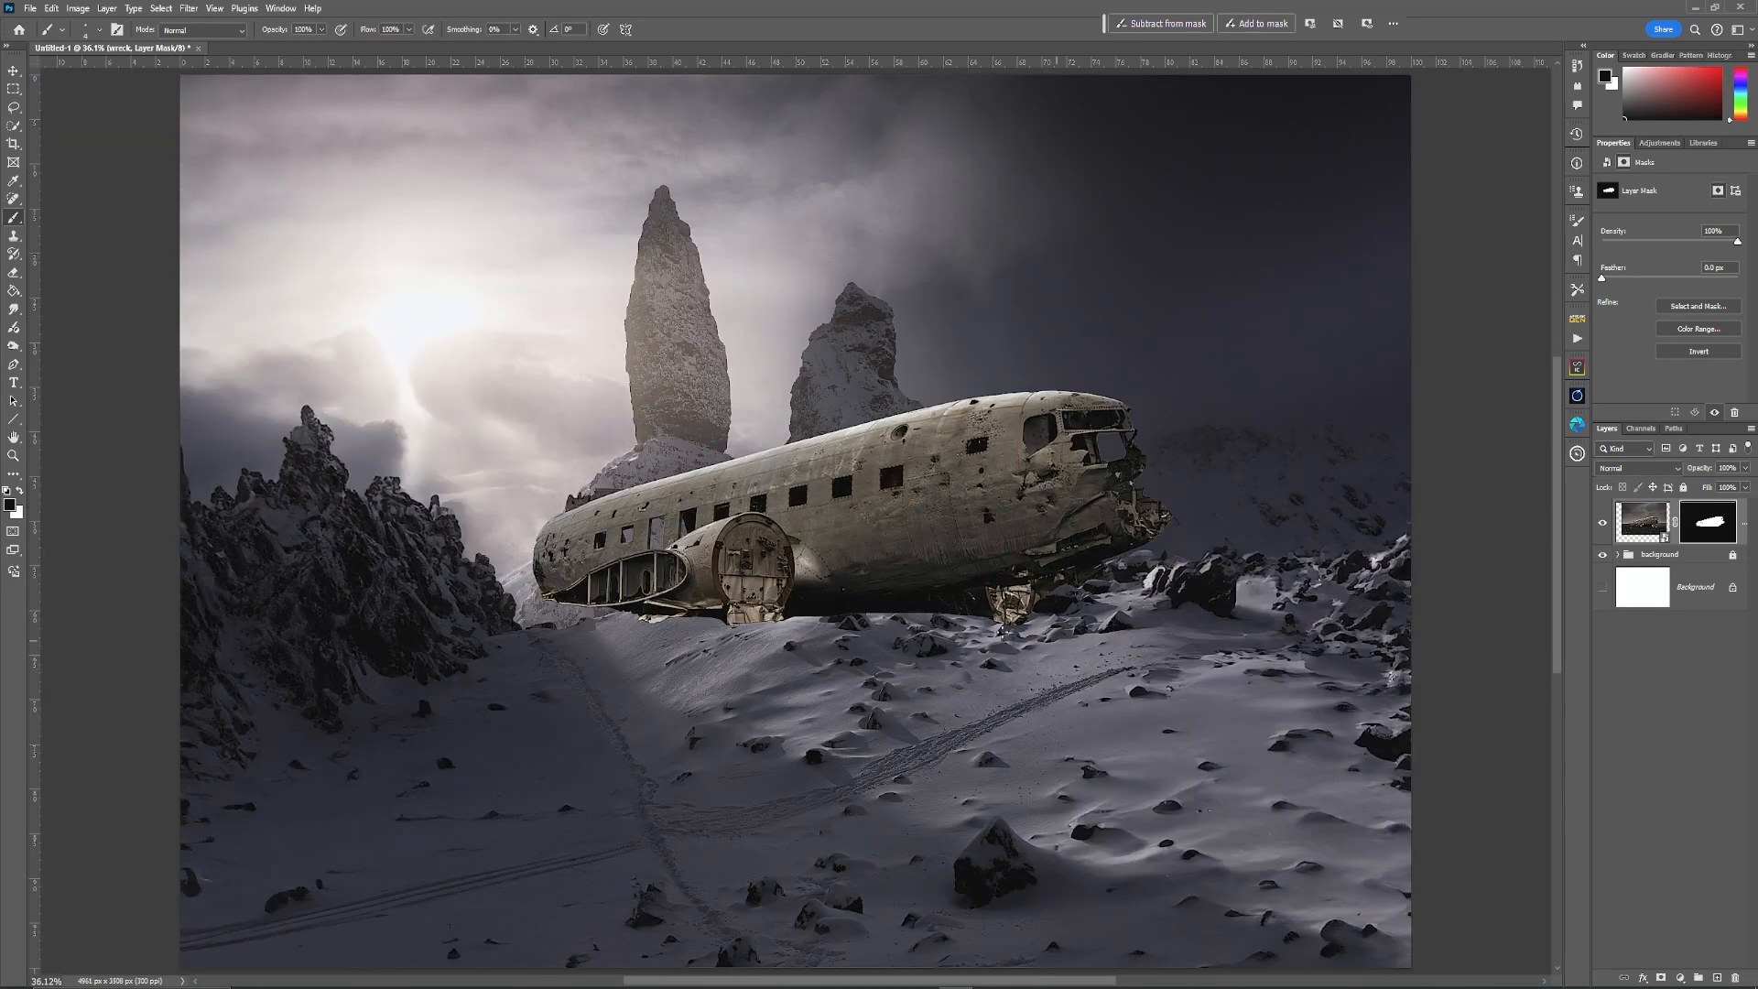
left_click(1649, 524)
key("ctrl+t")
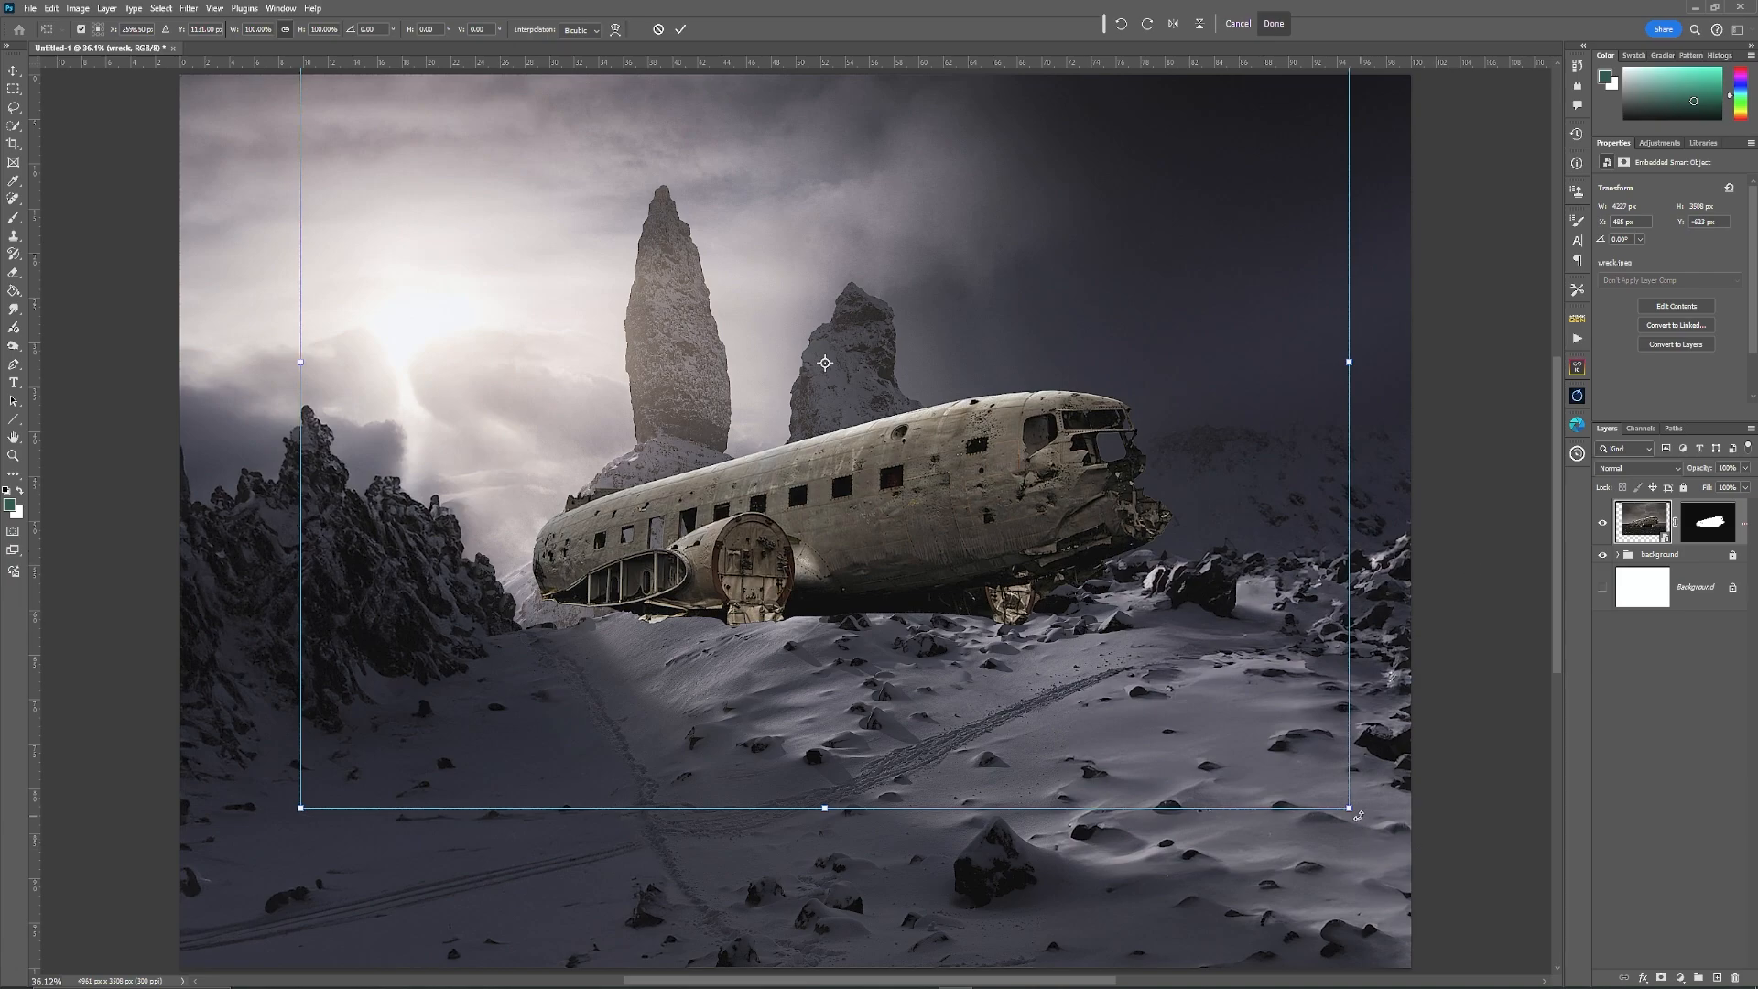
left_click_drag(1357, 815, 1143, 634)
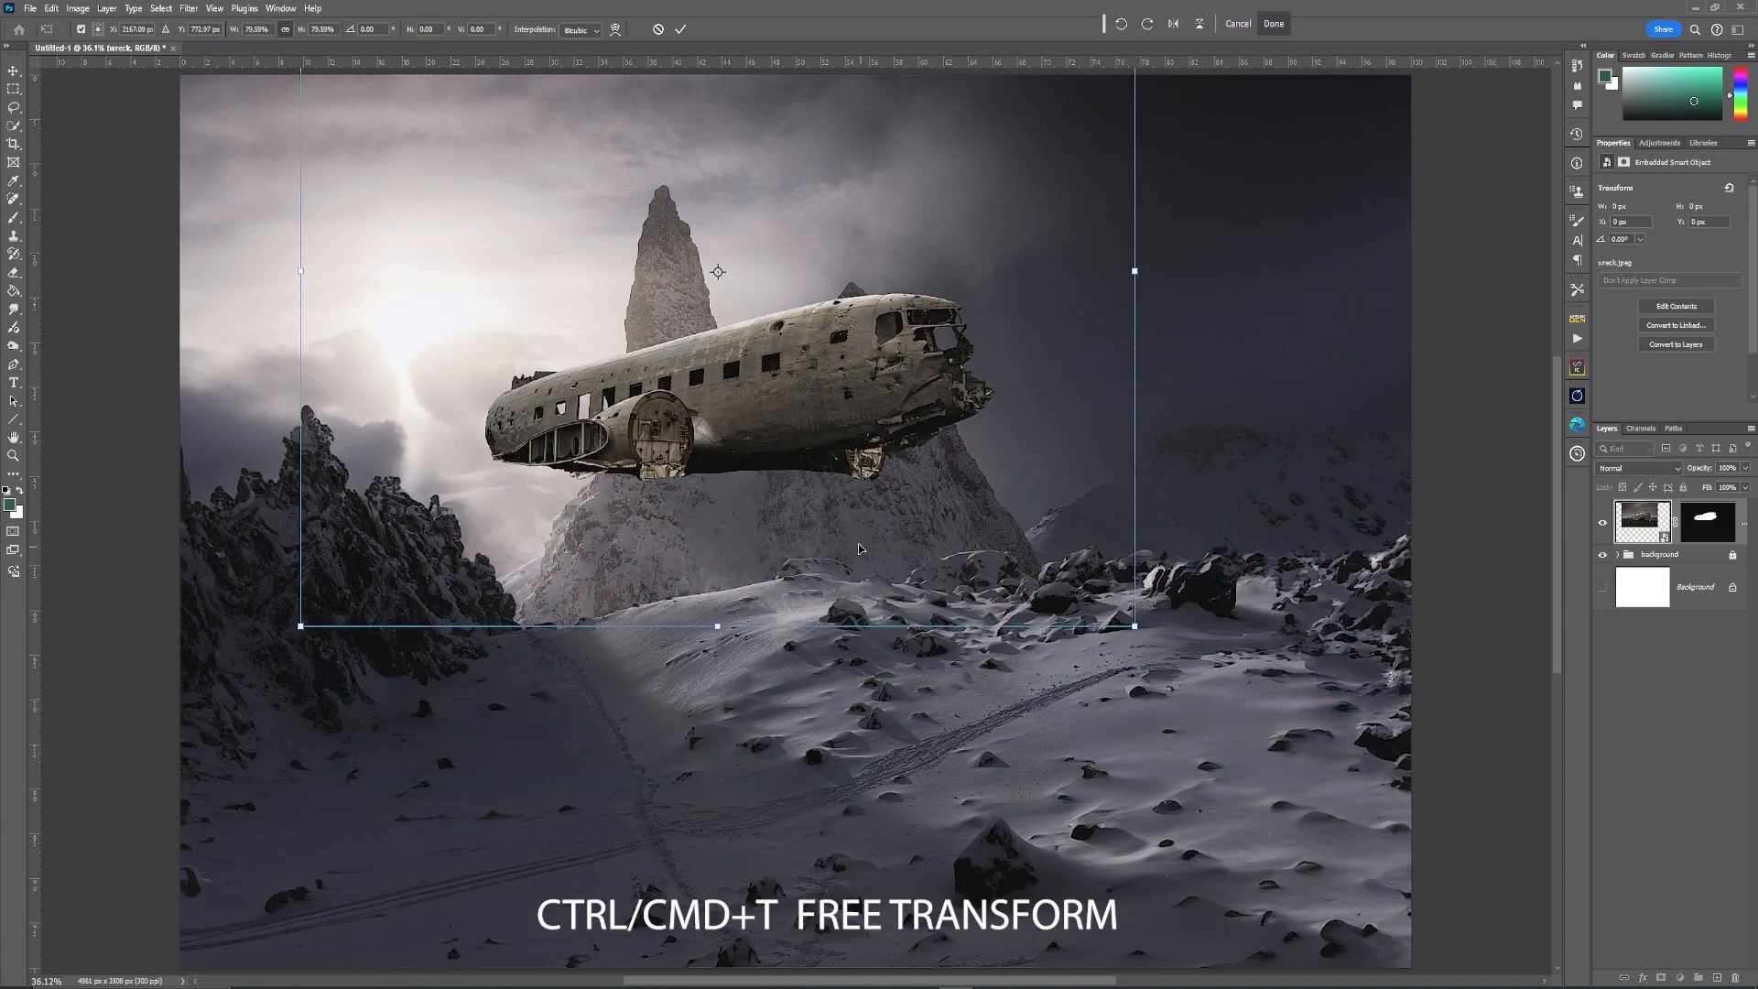
left_click_drag(859, 549, 1156, 684)
Step: Rotate the wreck to about -4.7°, enlarge it to about 83% and settle it on the rocky ridge beneath the spires
left_click_drag(1337, 822, 1371, 794)
left_click_drag(1216, 699, 1215, 682)
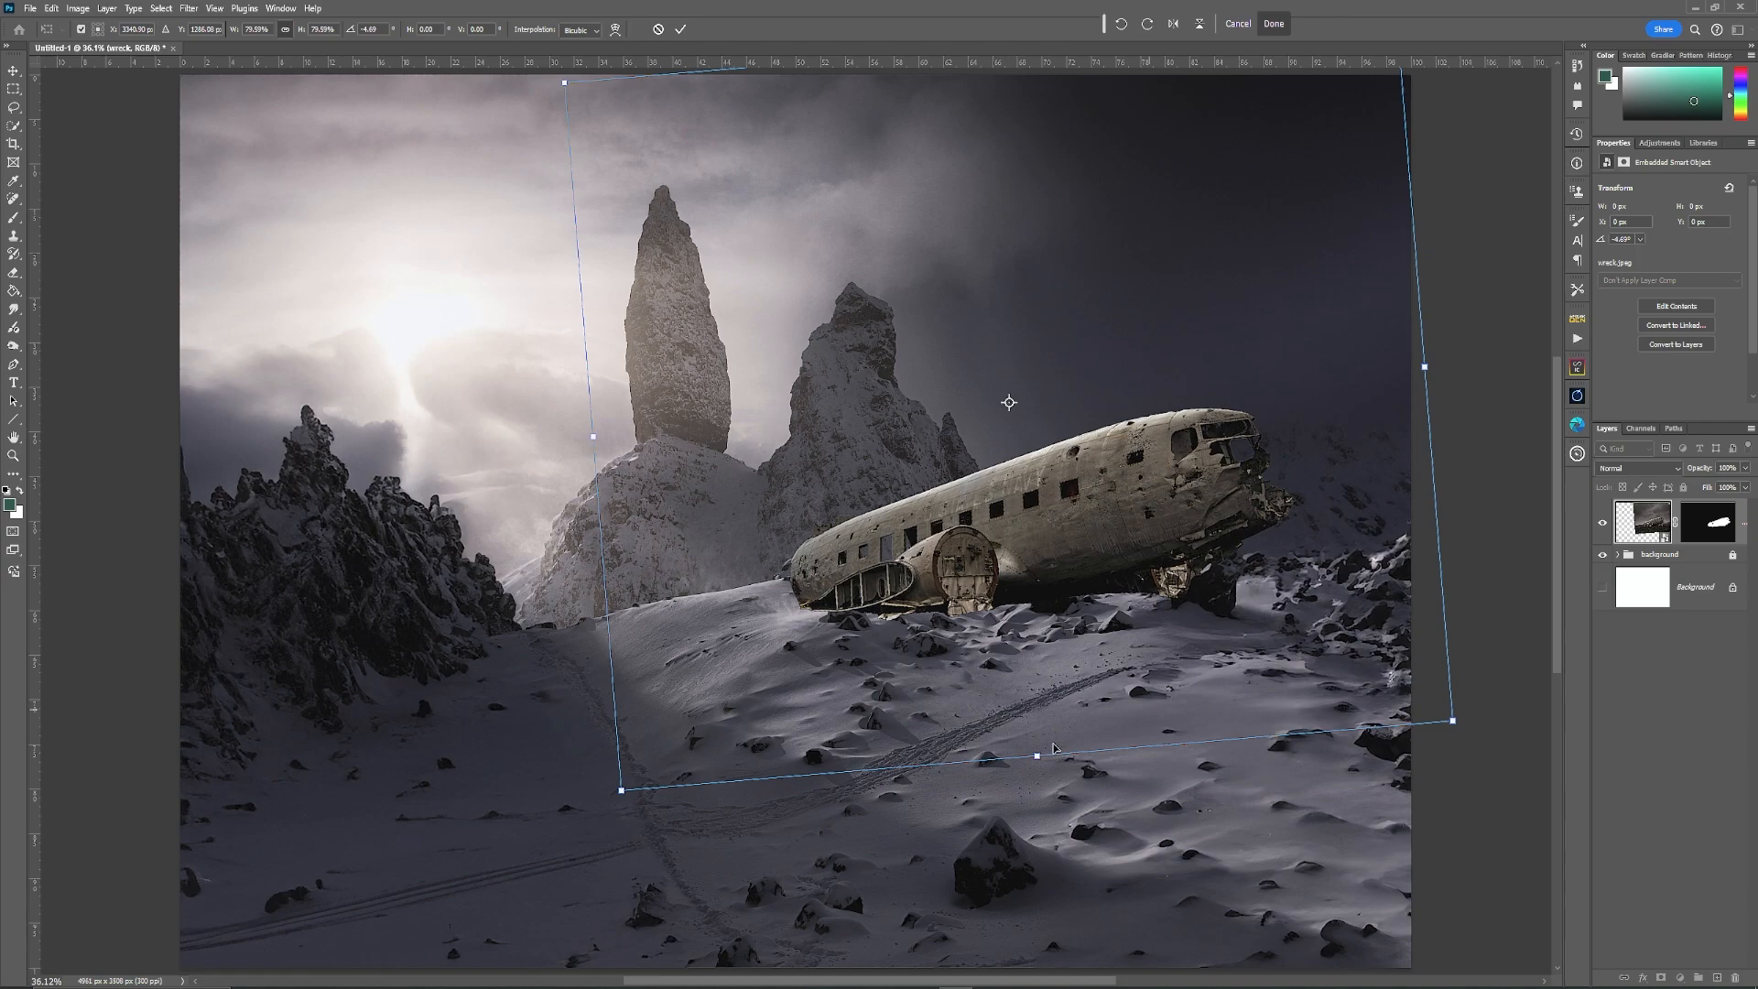
left_click_drag(627, 795, 579, 831)
left_click_drag(933, 747, 982, 700)
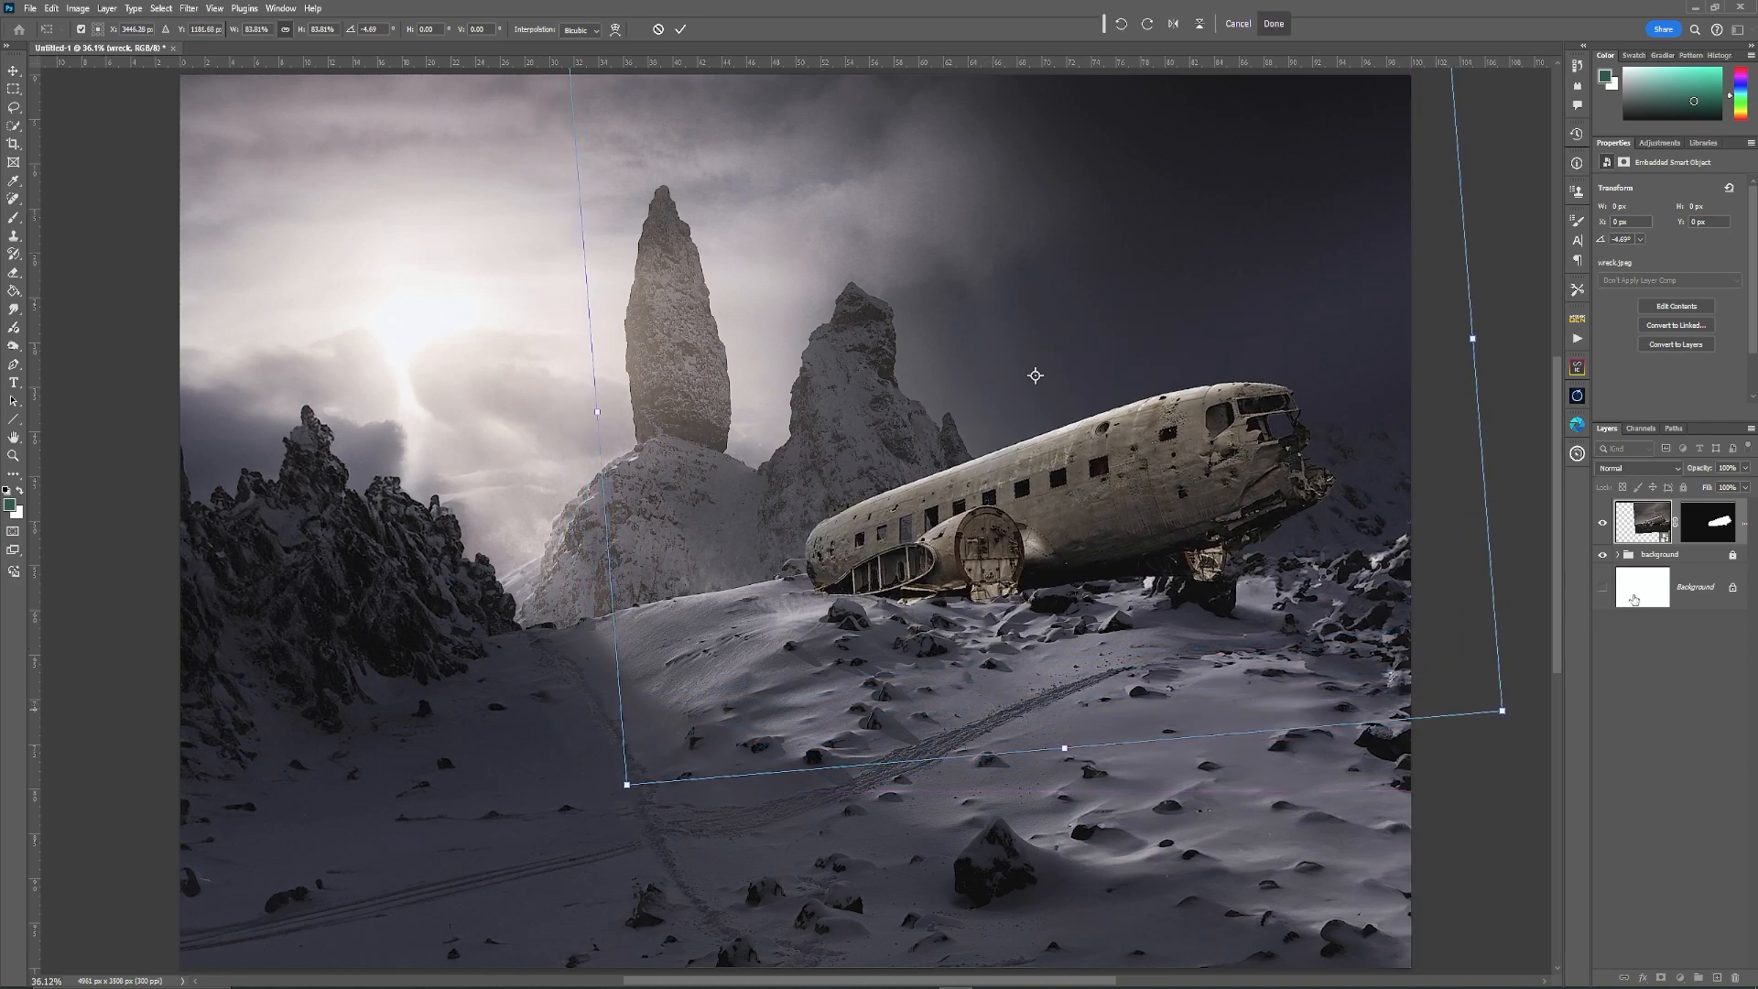
key("Return")
Step: Move the masked wreck slightly back along the ridge towards the rock spires
key("ctrl+backslash")
key("b")
key("d")
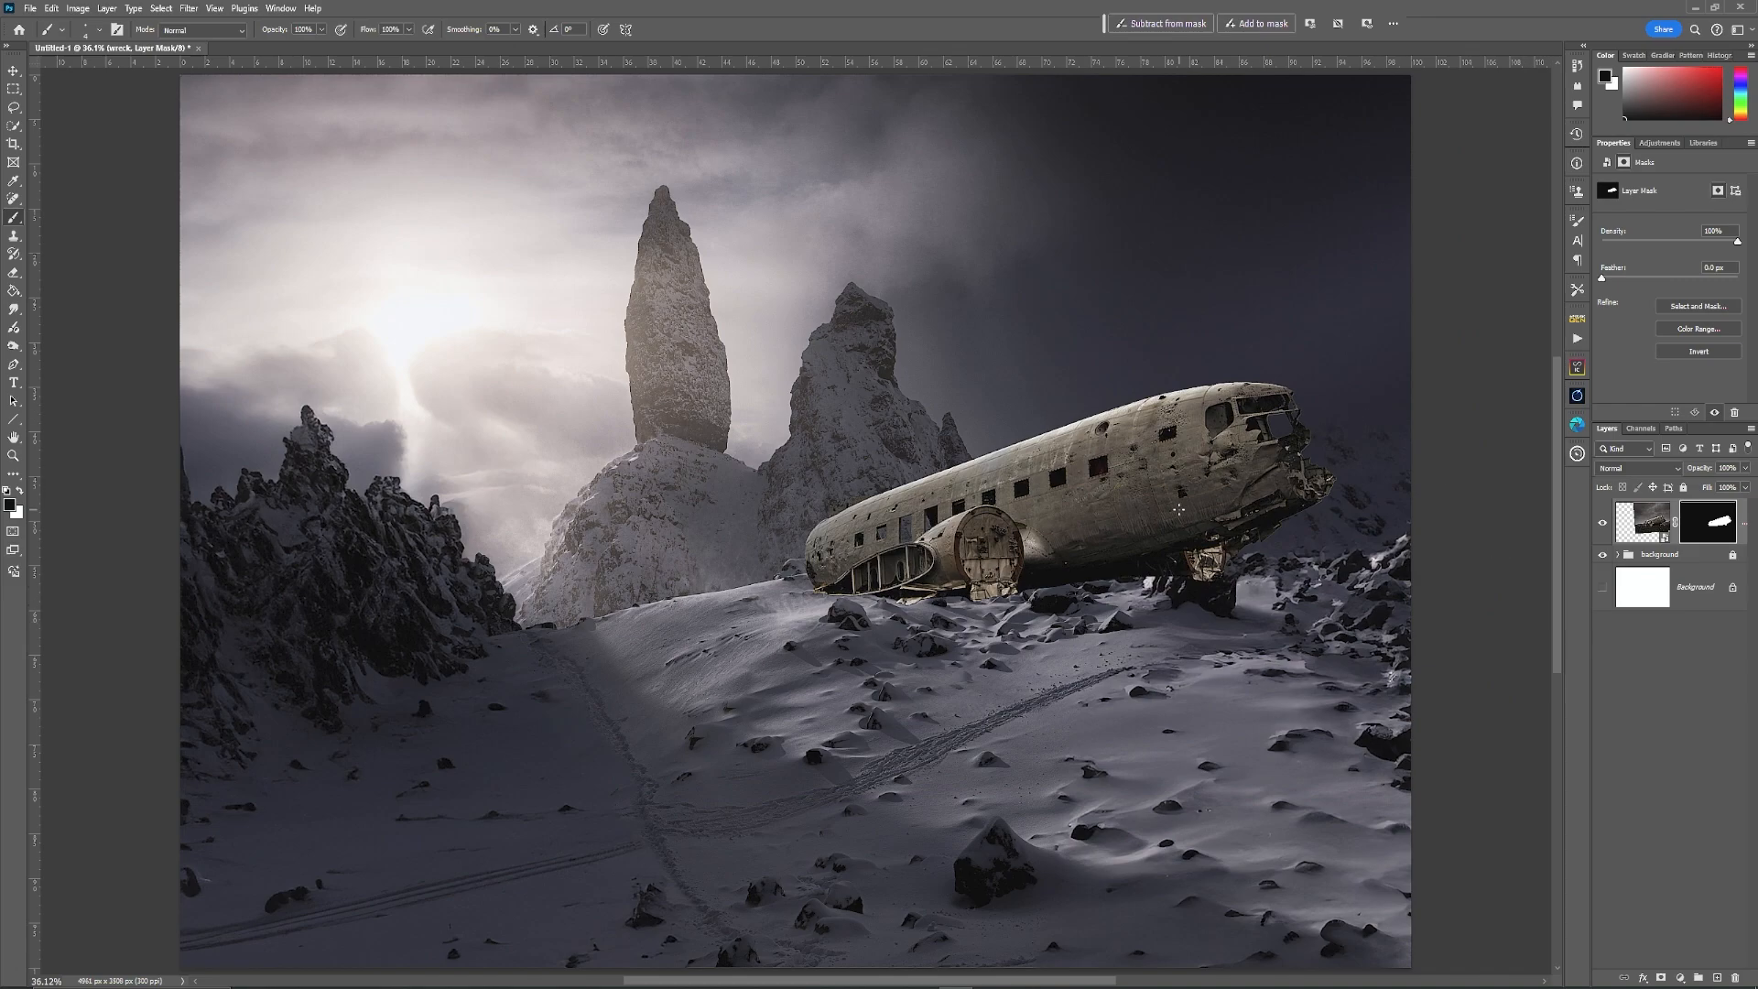
key("v")
left_click_drag(1178, 509, 1161, 505)
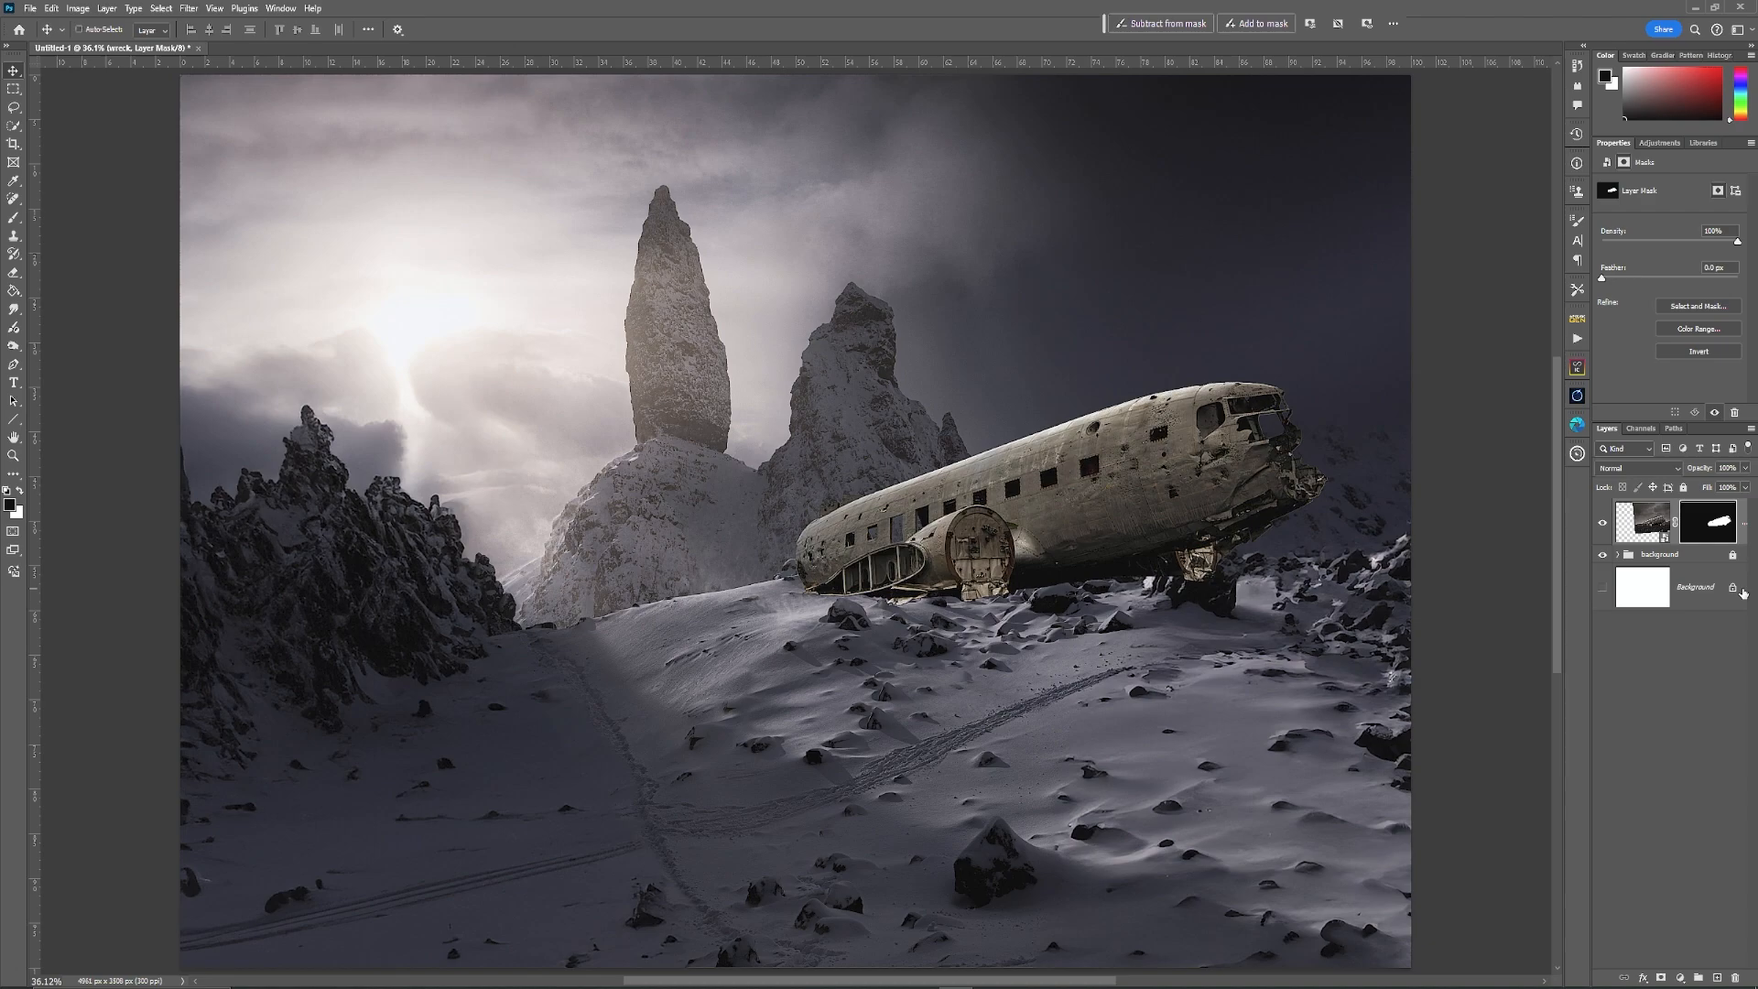
Step: Duplicate the wreck layer and hide the original
key("ctrl+j")
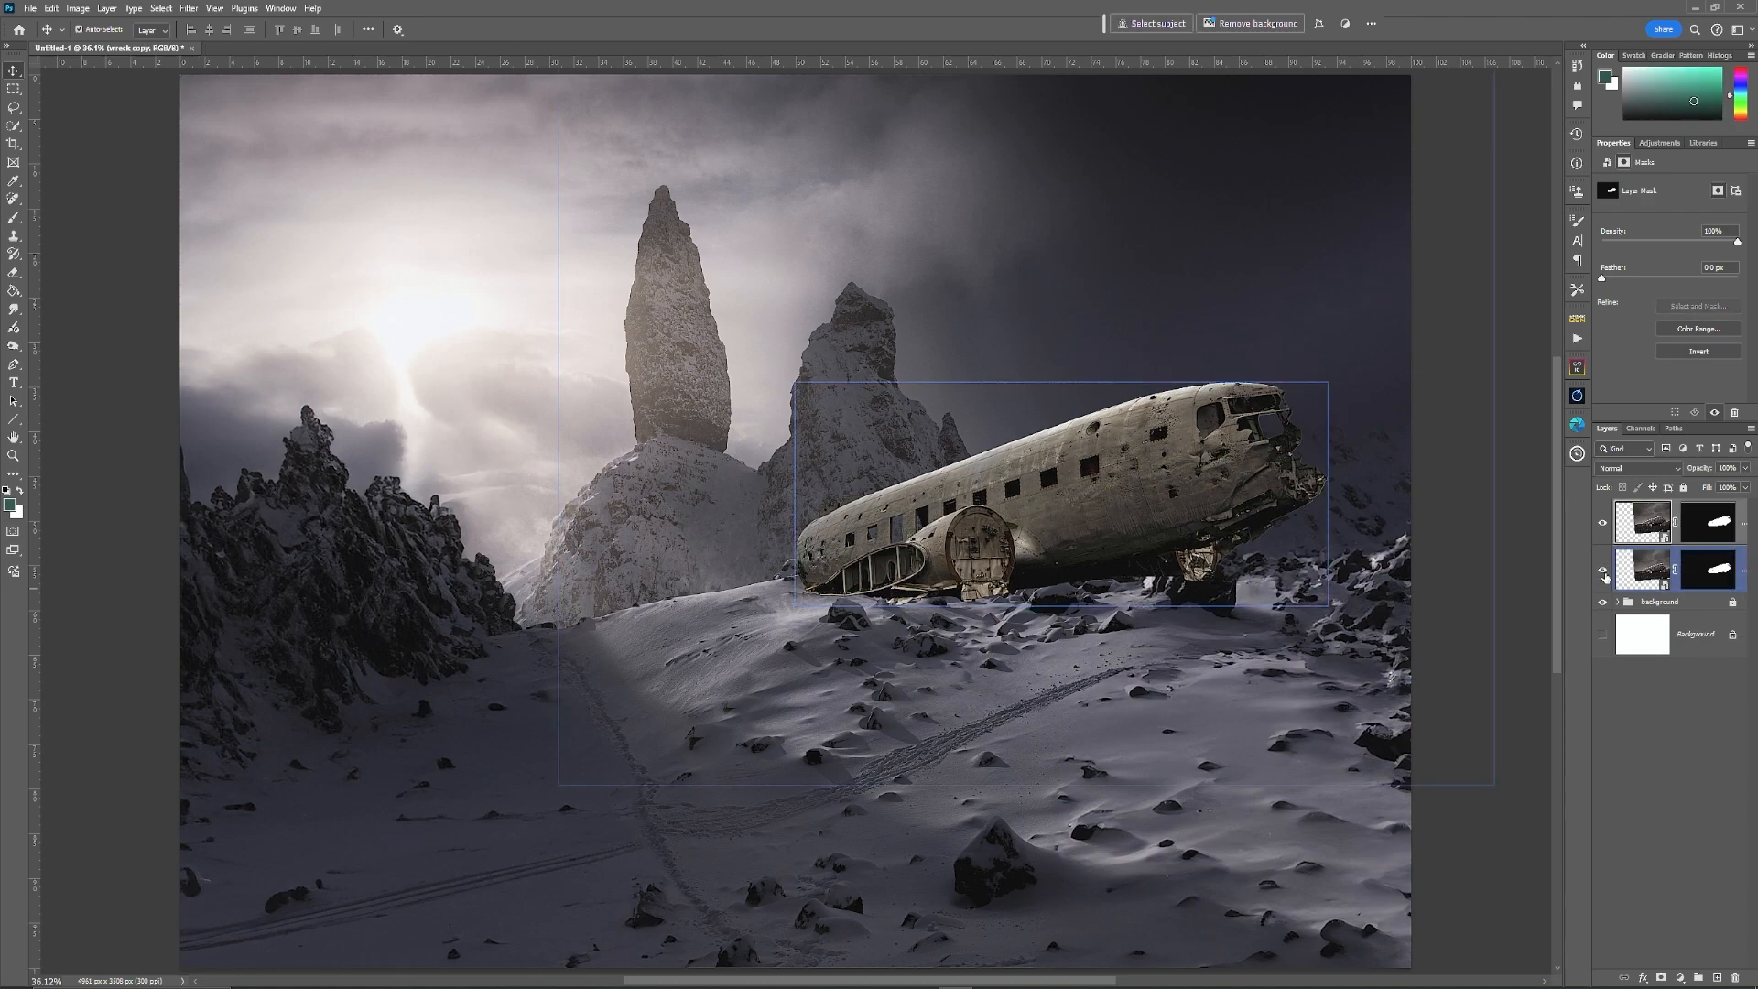
left_click(1704, 523)
right_click(1702, 530)
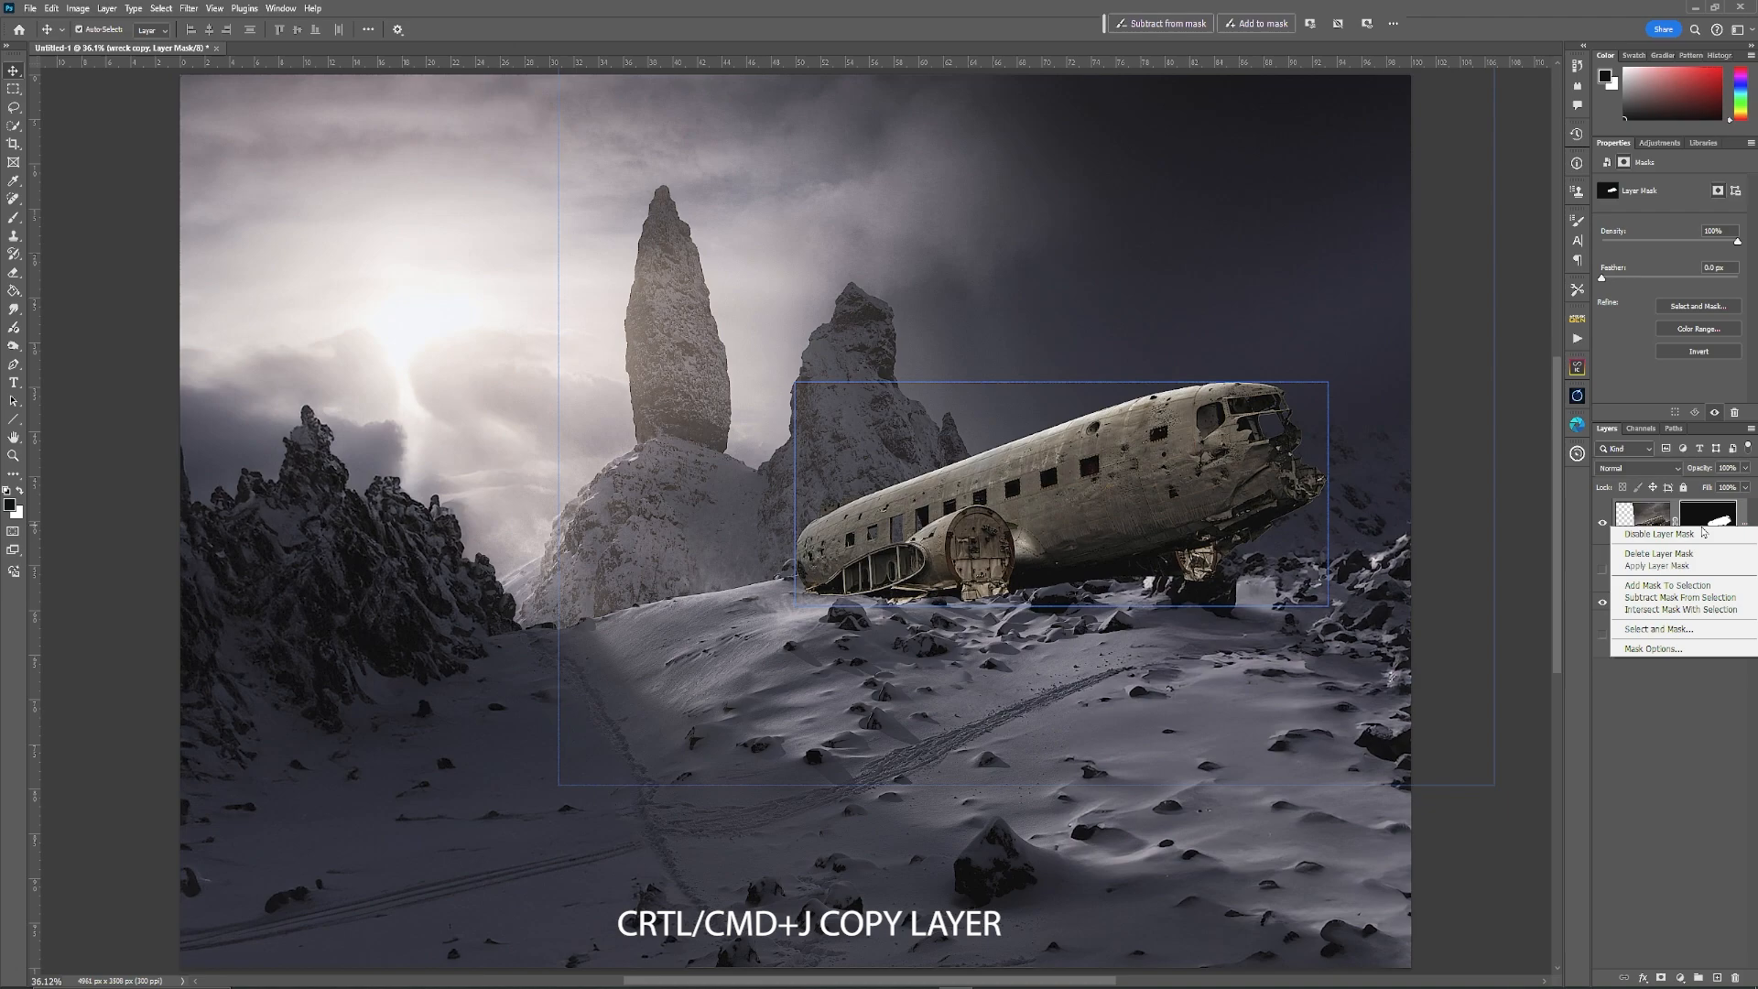
left_click(1672, 519)
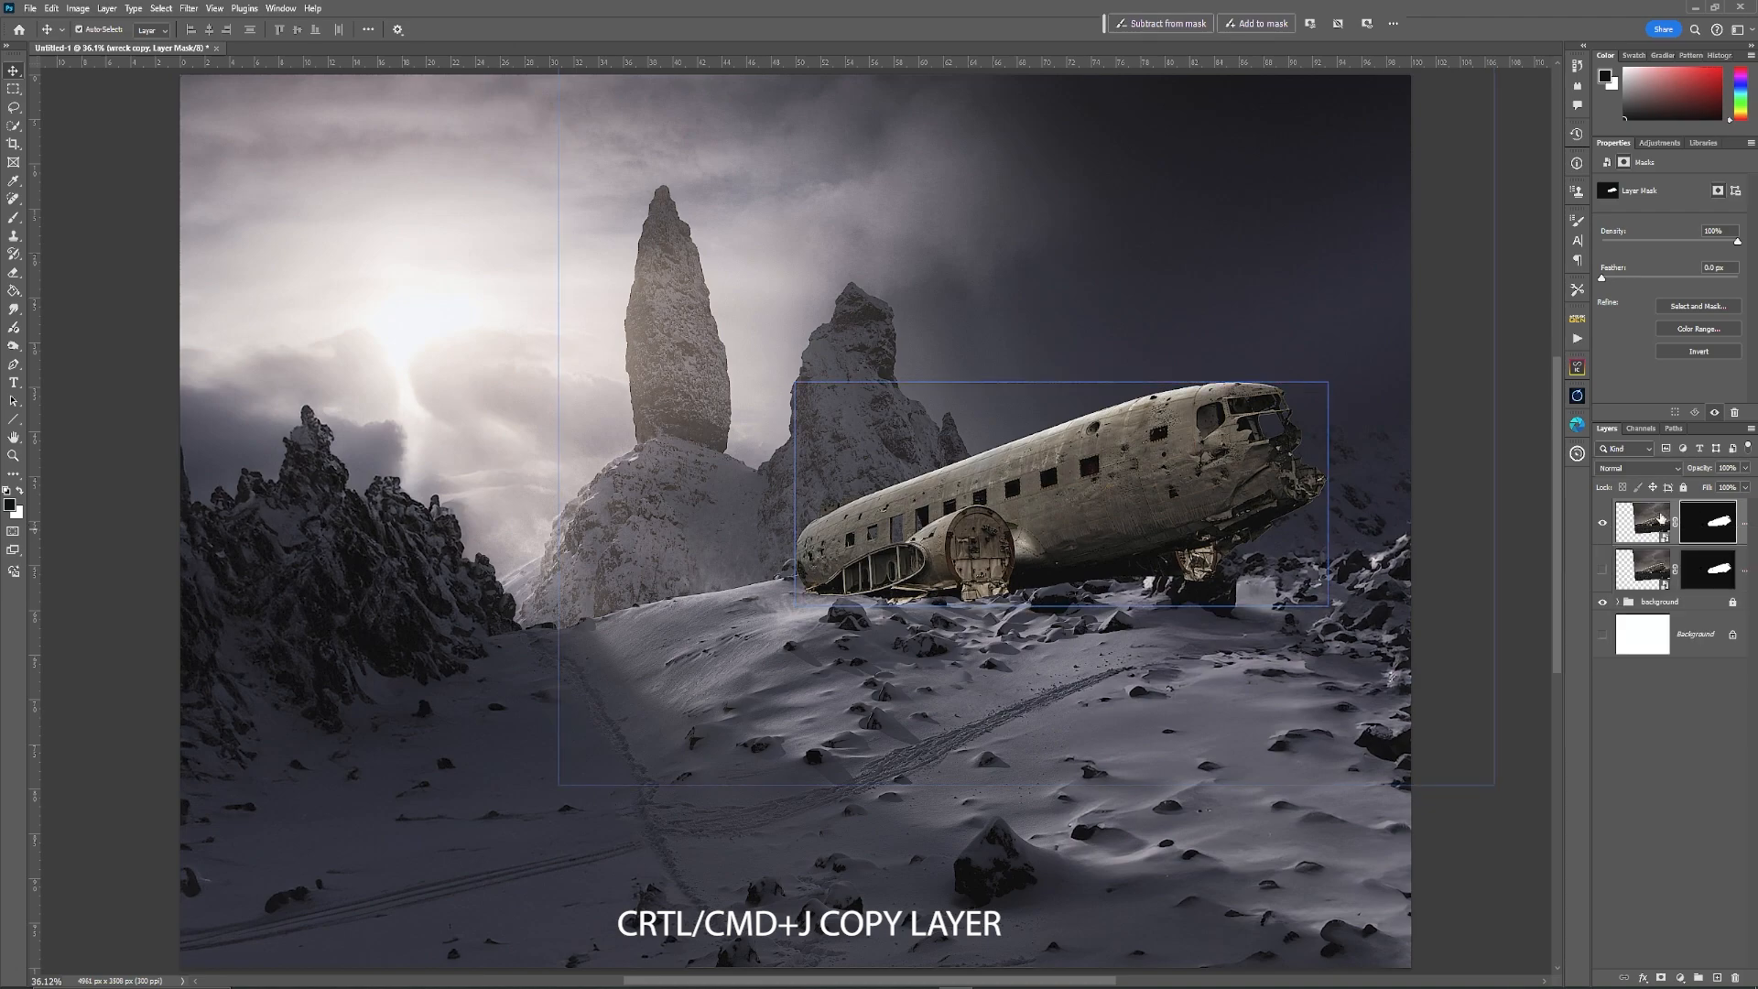
right_click(1691, 540)
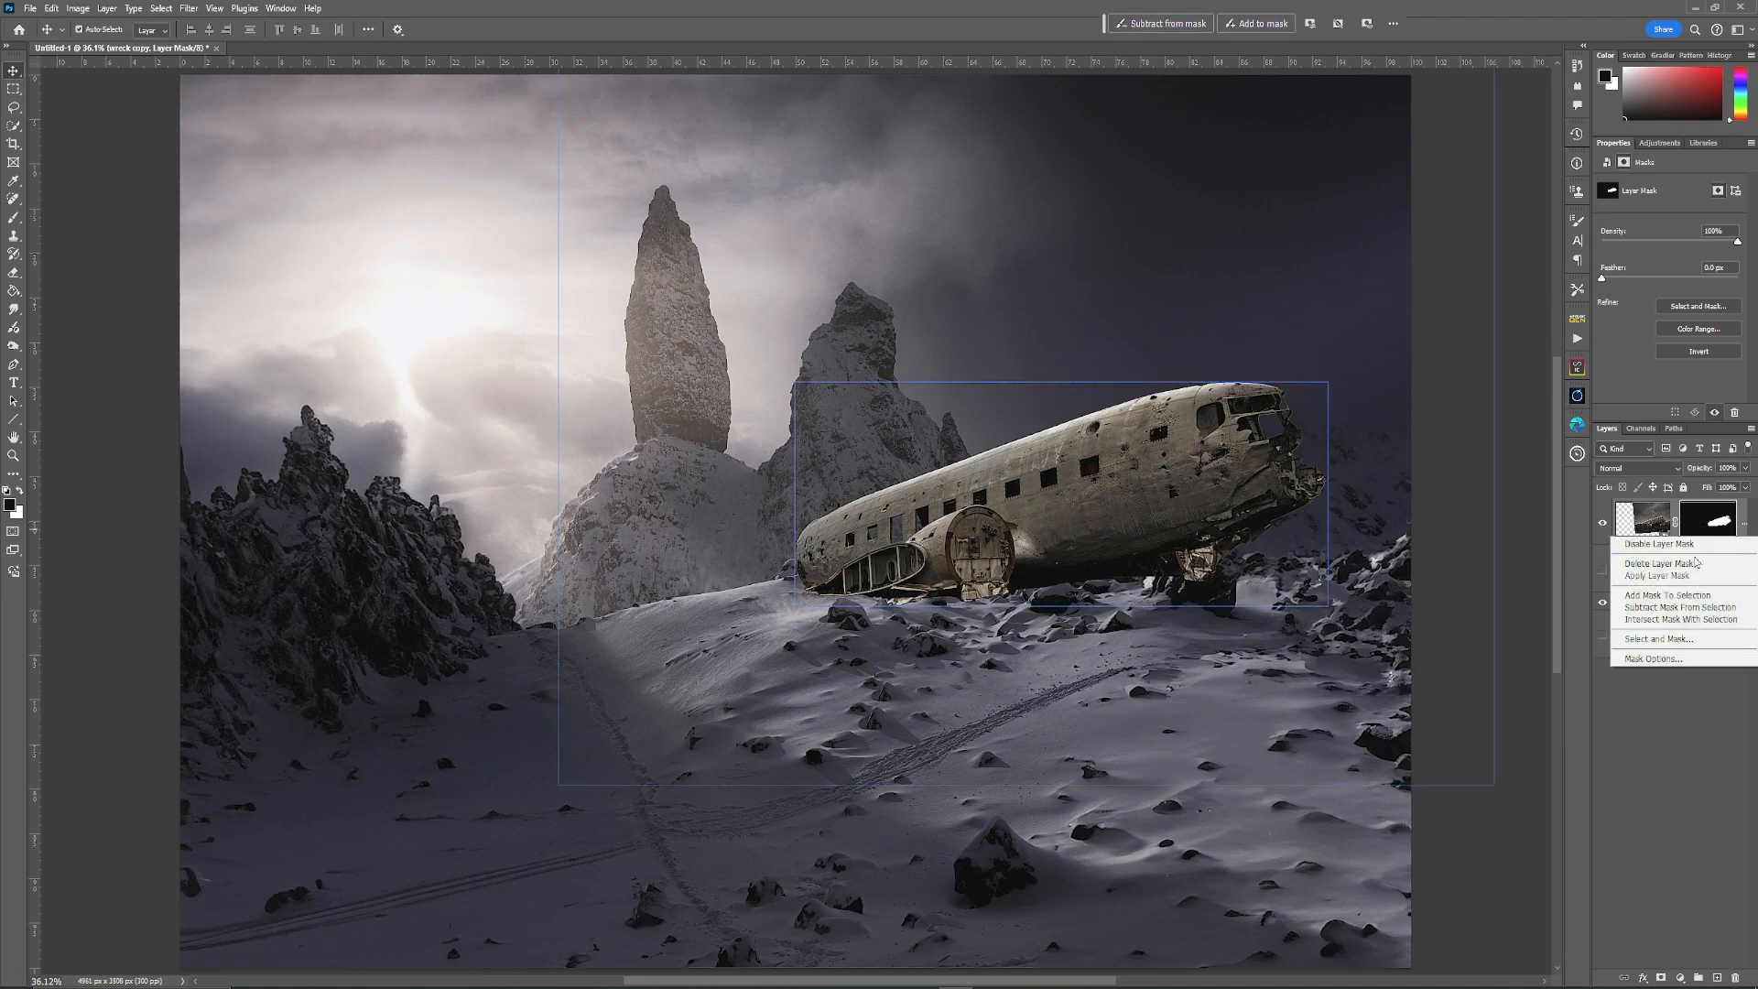
left_click(1590, 517)
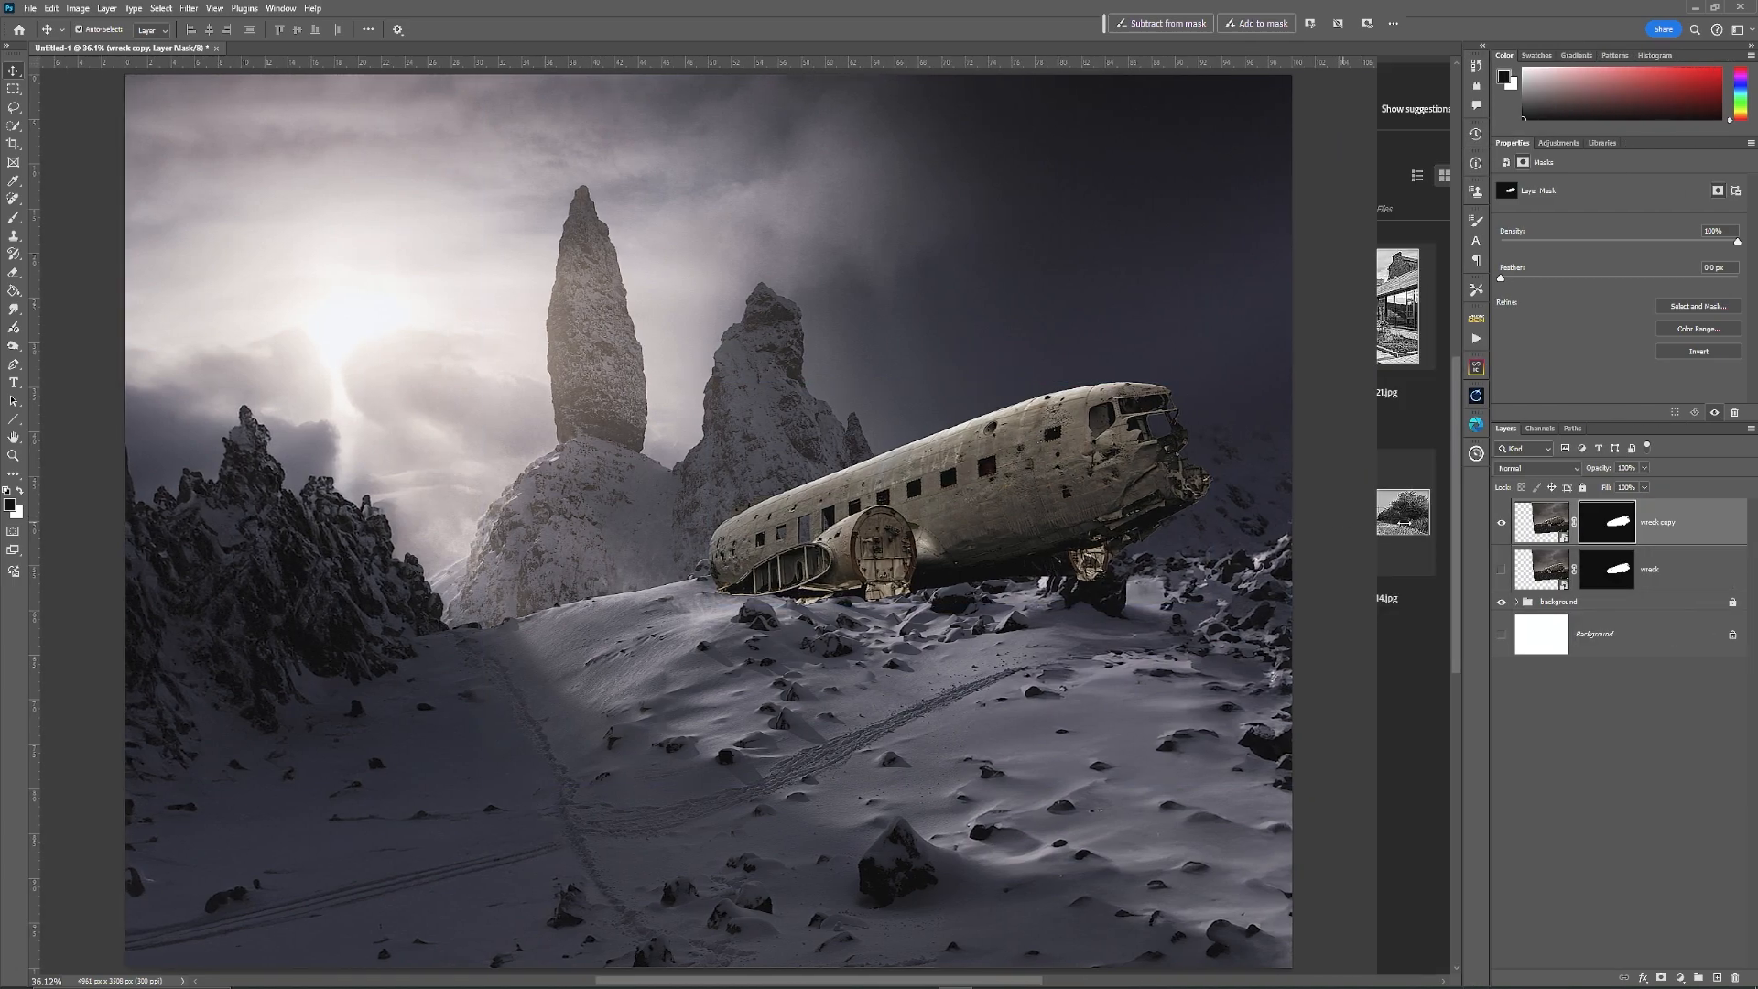
Step: Rasterize the wreck copy layer and apply its layer mask
left_click_drag(1489, 522, 1404, 523)
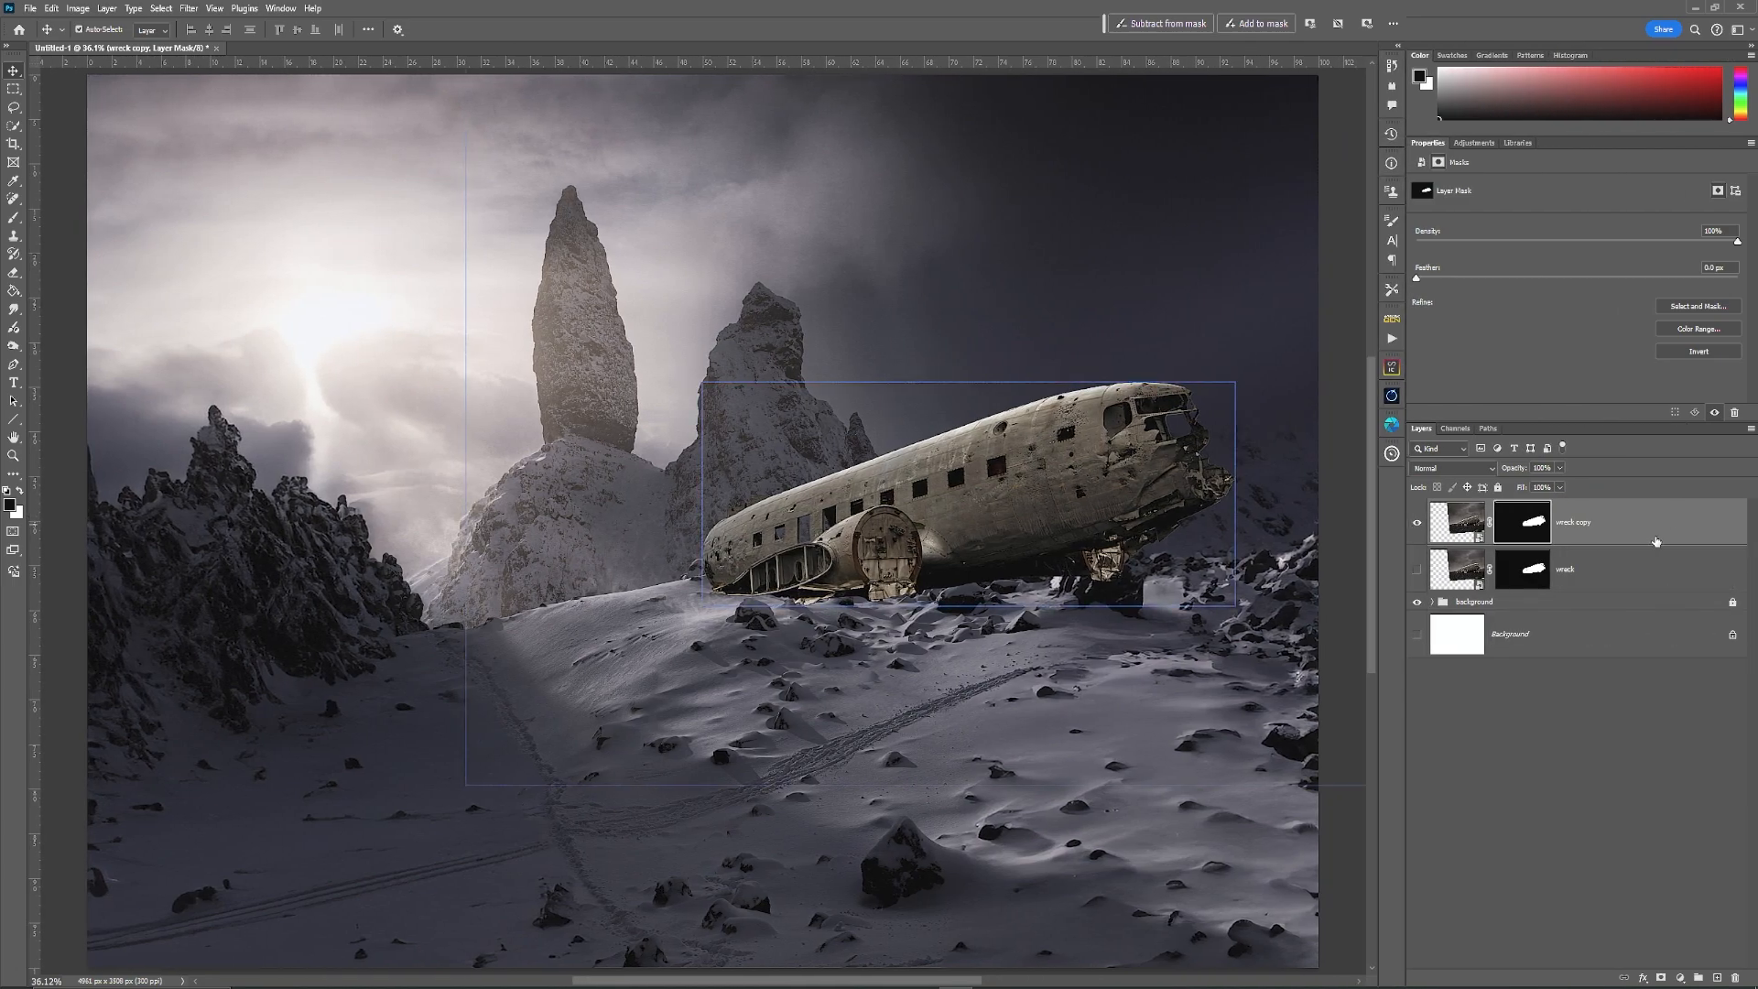
right_click(1655, 540)
left_click(1691, 471)
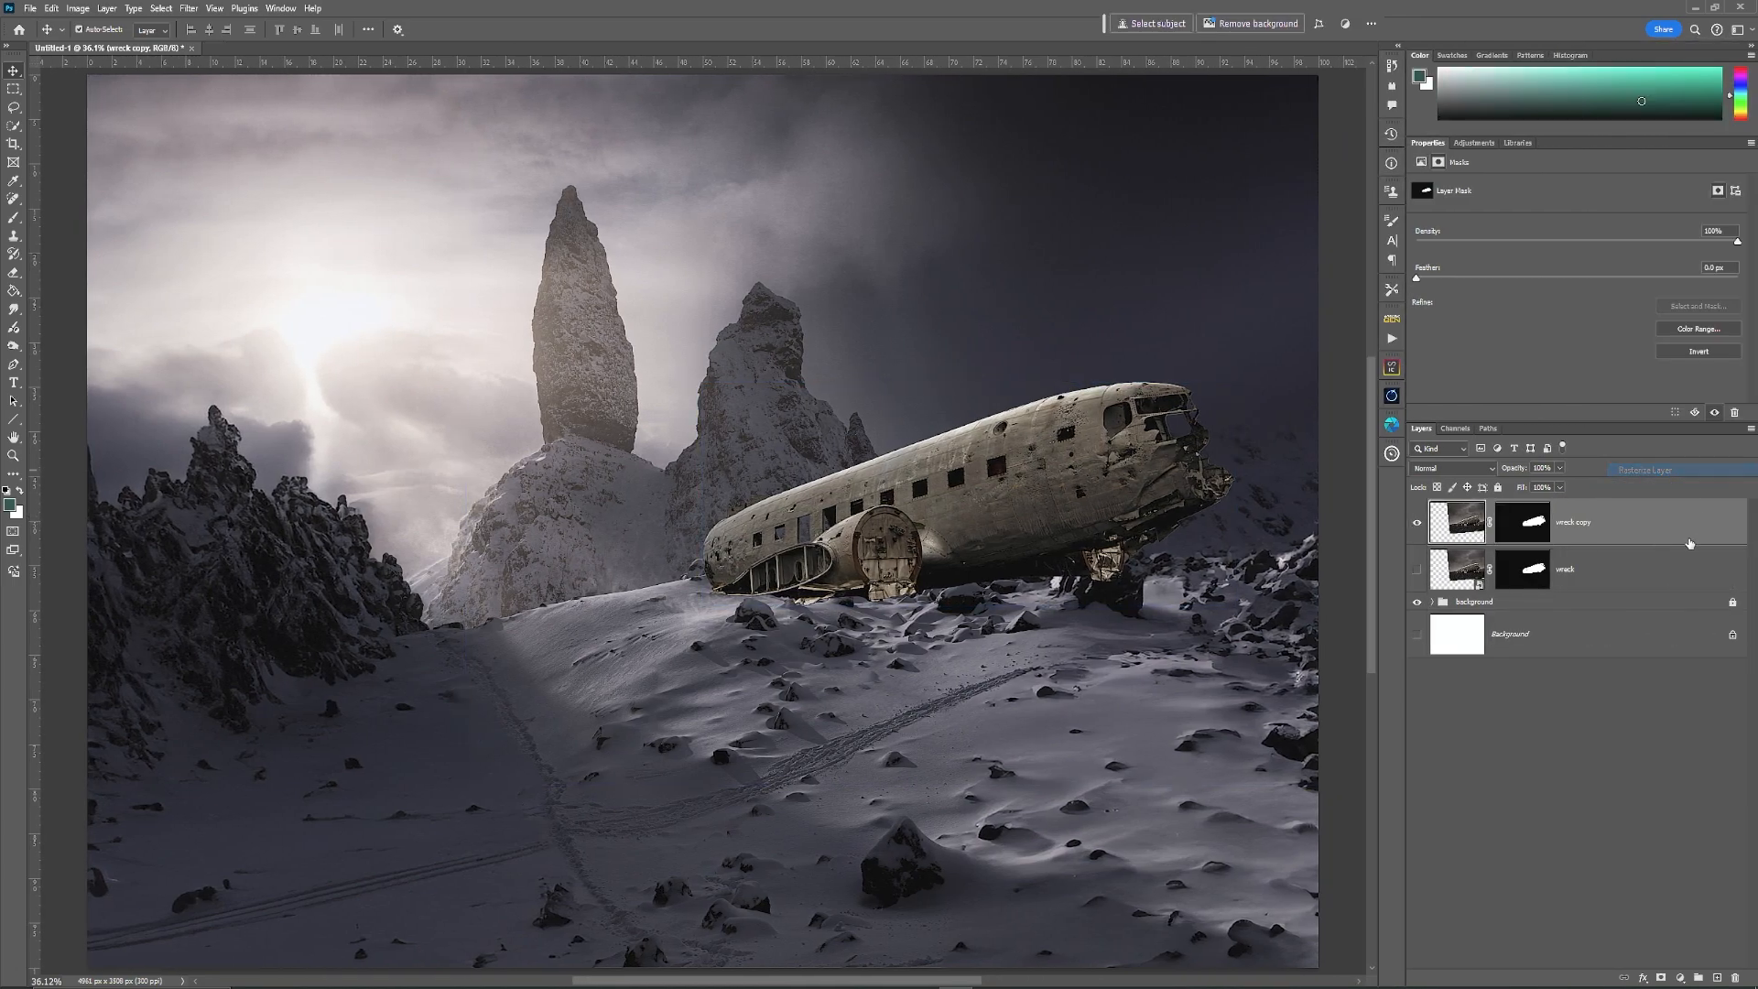
right_click(1527, 540)
left_click(1557, 565)
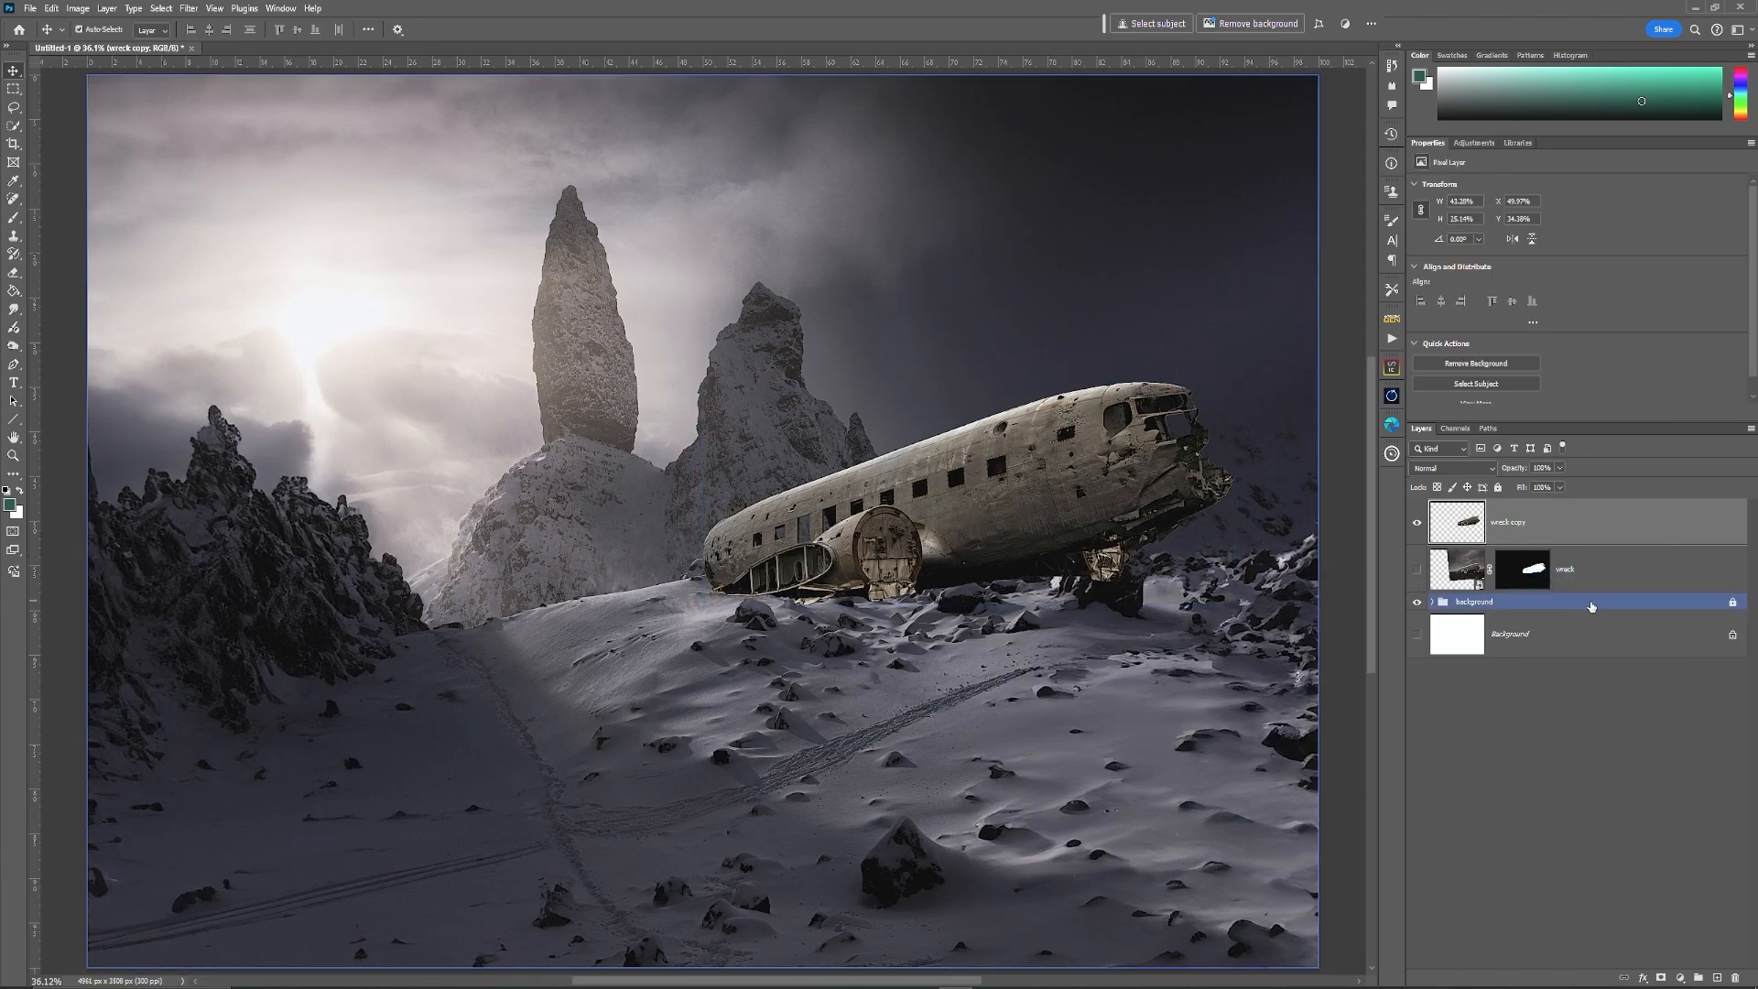
Step: Load the wreck copy layer's outline as a selection and contract it by 1 pixel
key("z")
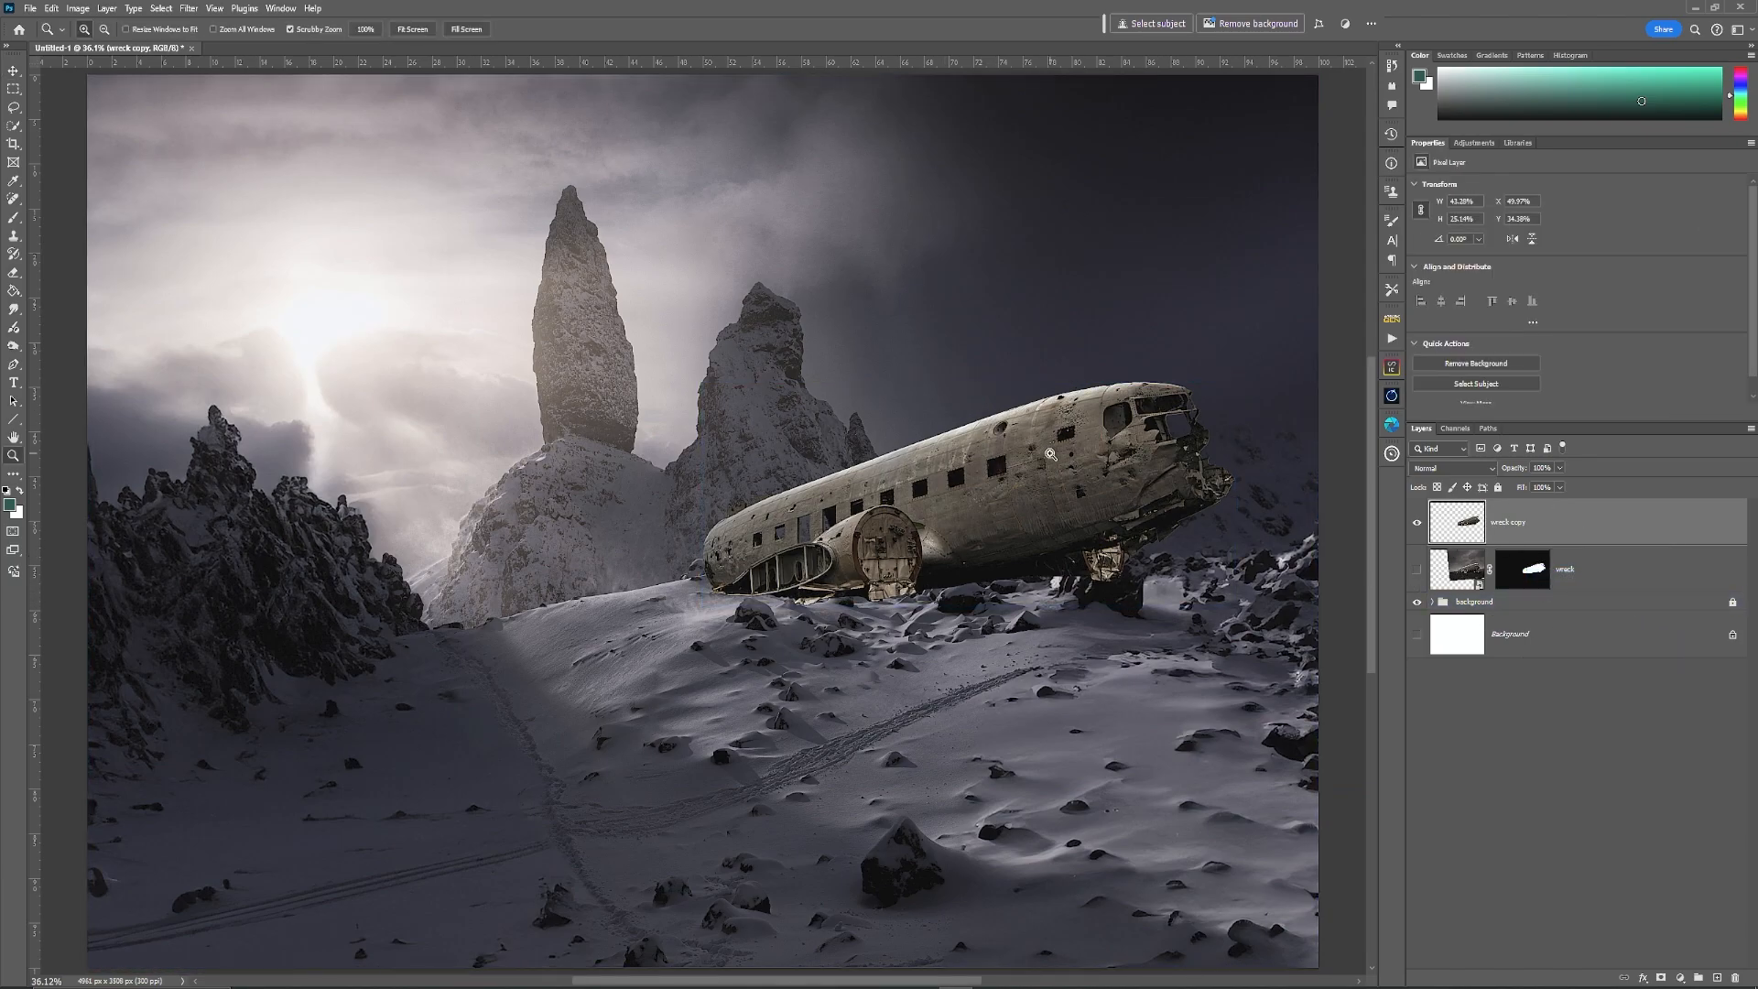
left_click_drag(1050, 454, 1105, 455)
key("v")
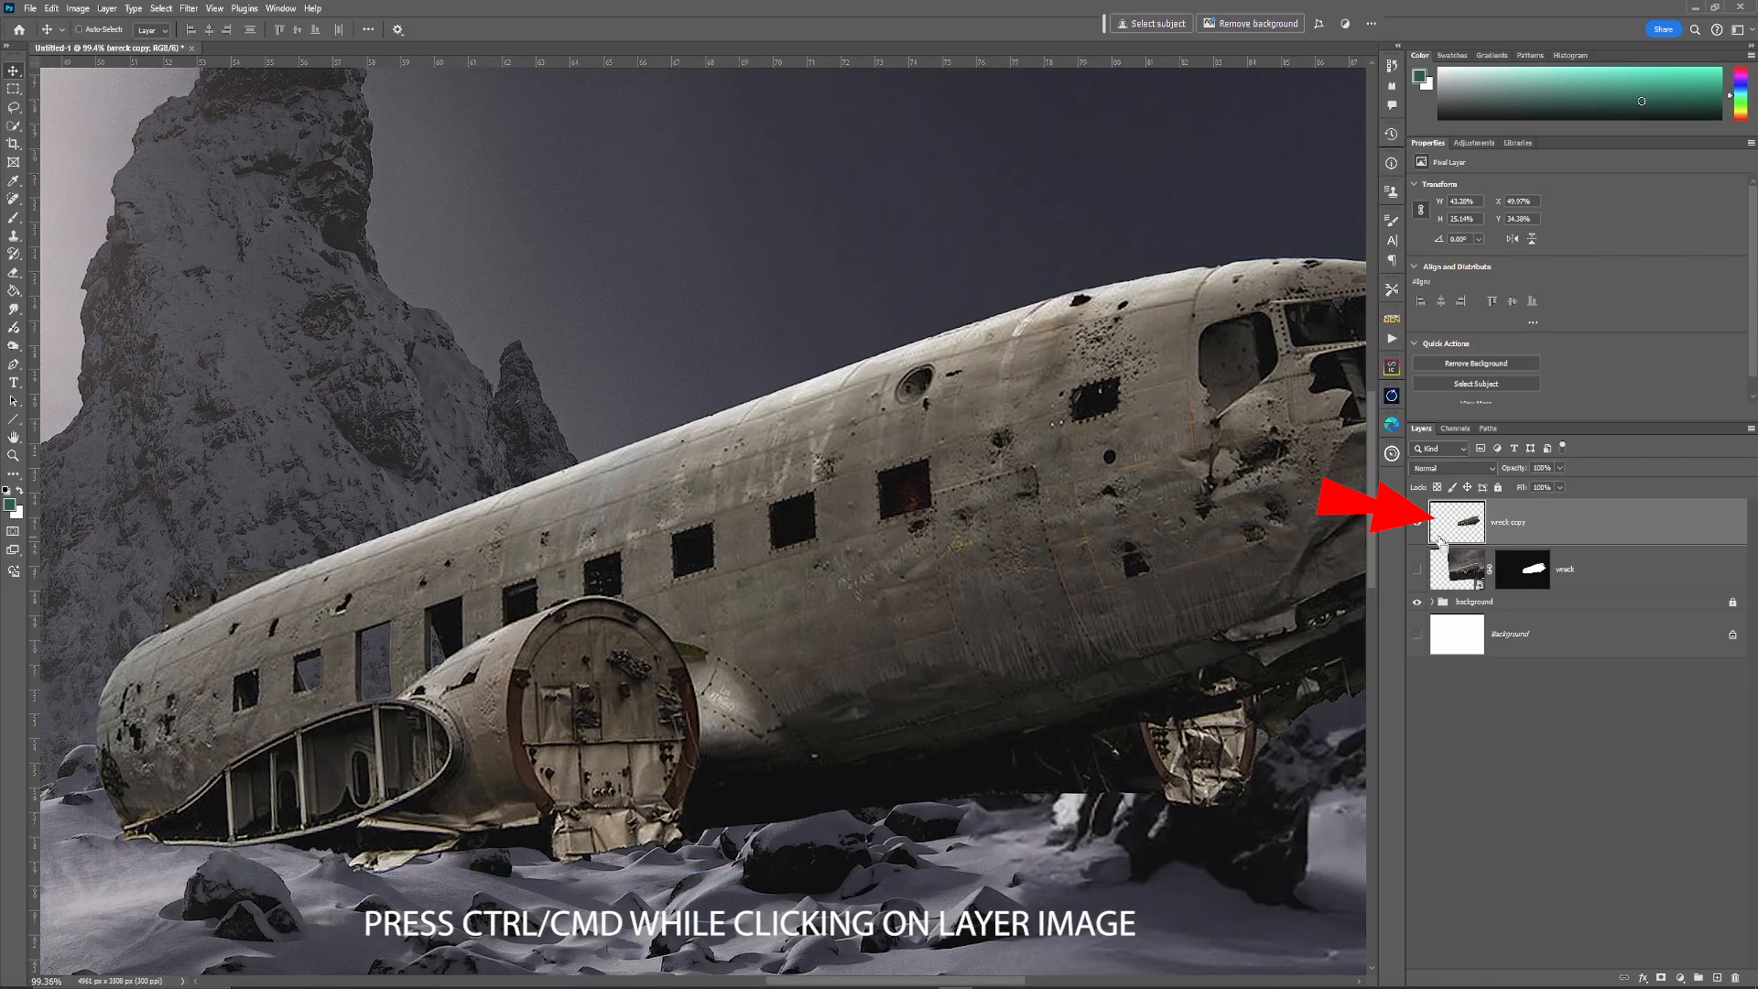
left_click(1442, 538, "ctrl")
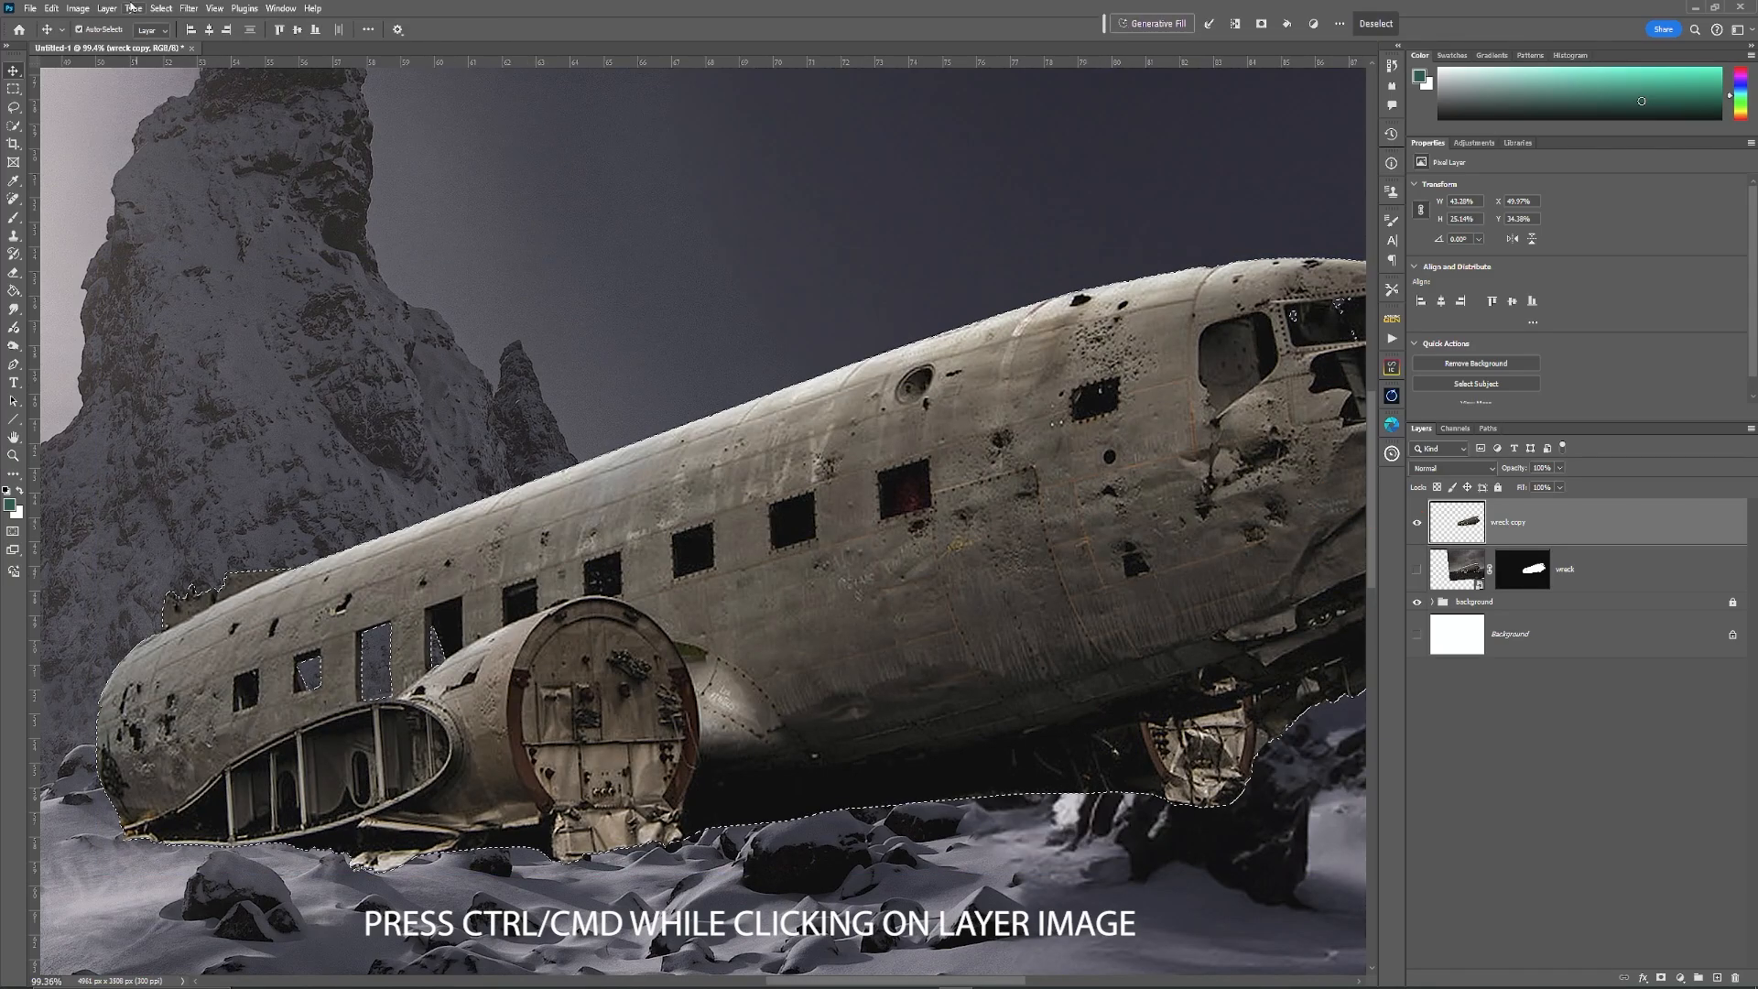
left_click(164, 10)
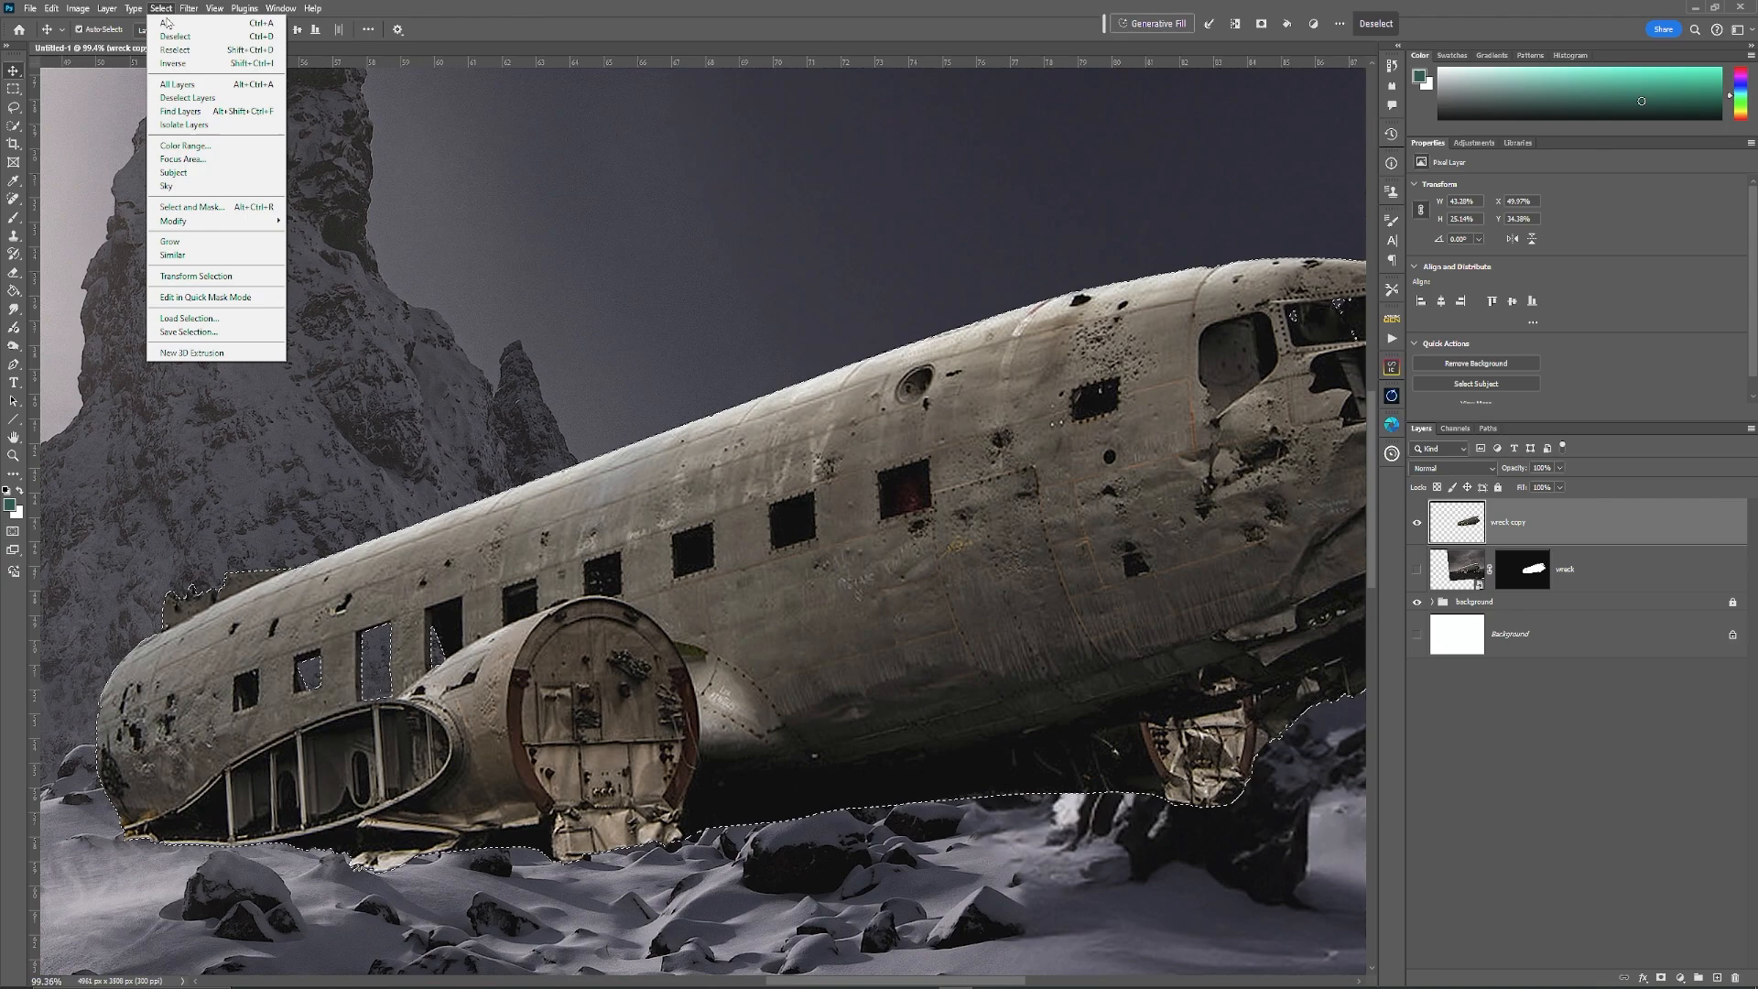
mouse_move(205, 222)
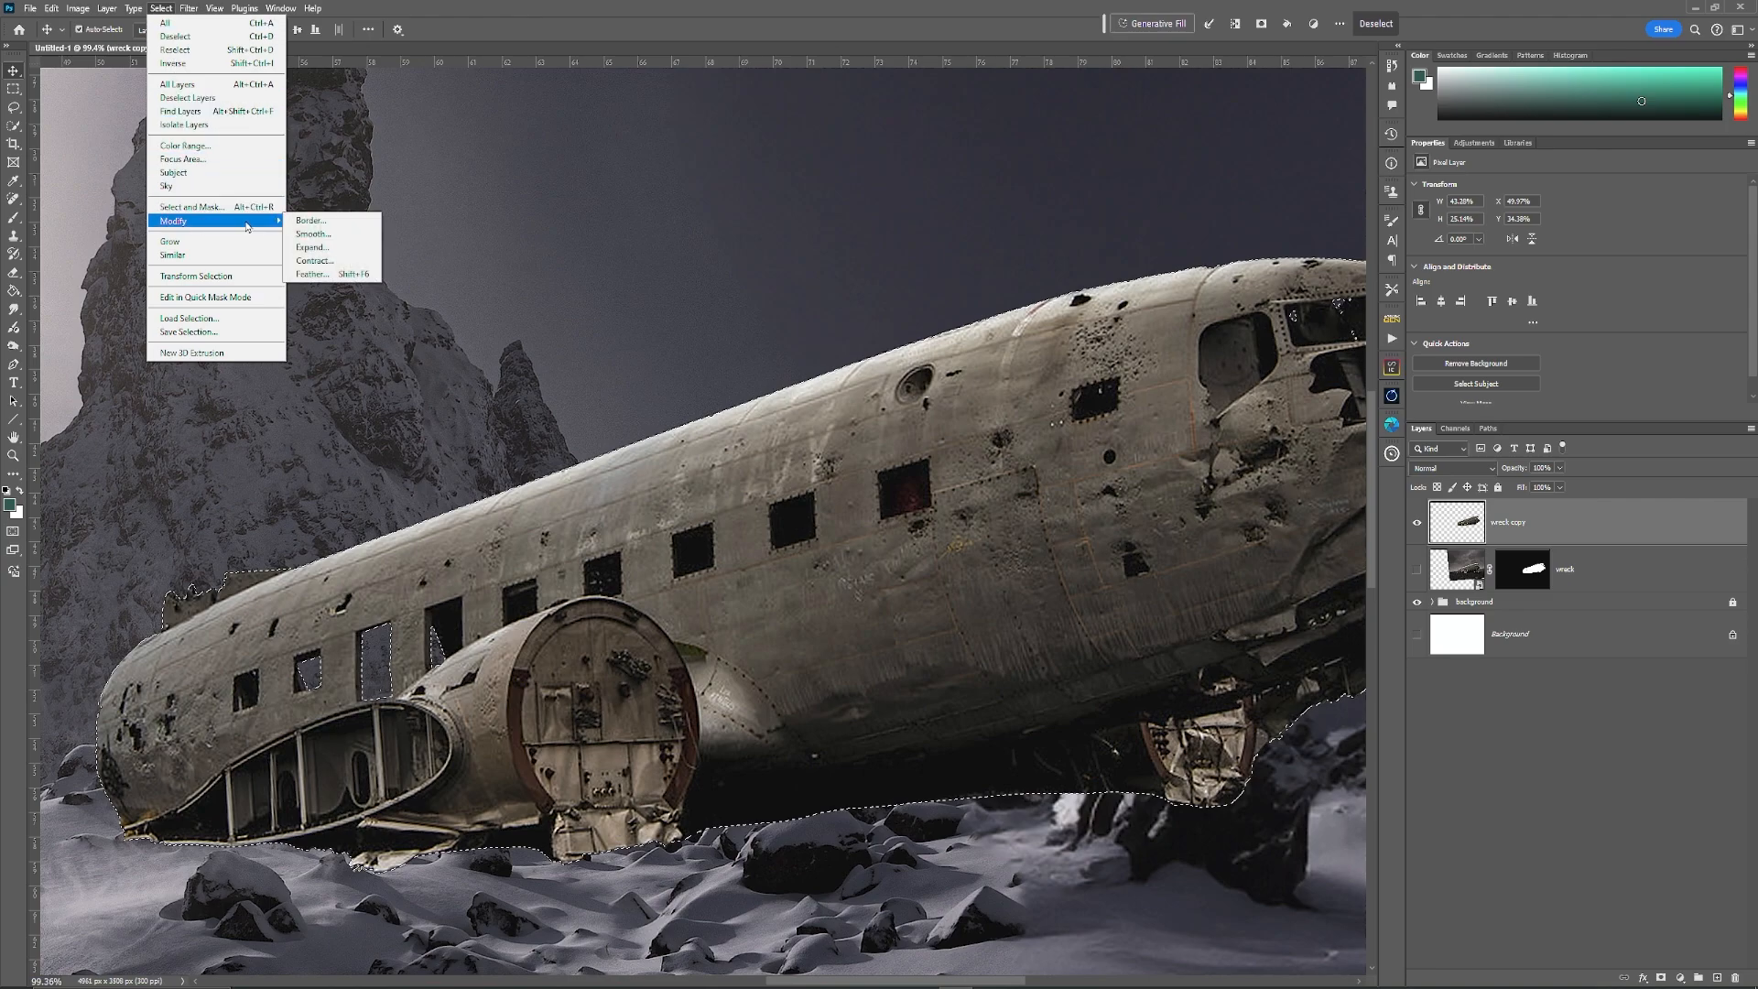
left_click(328, 261)
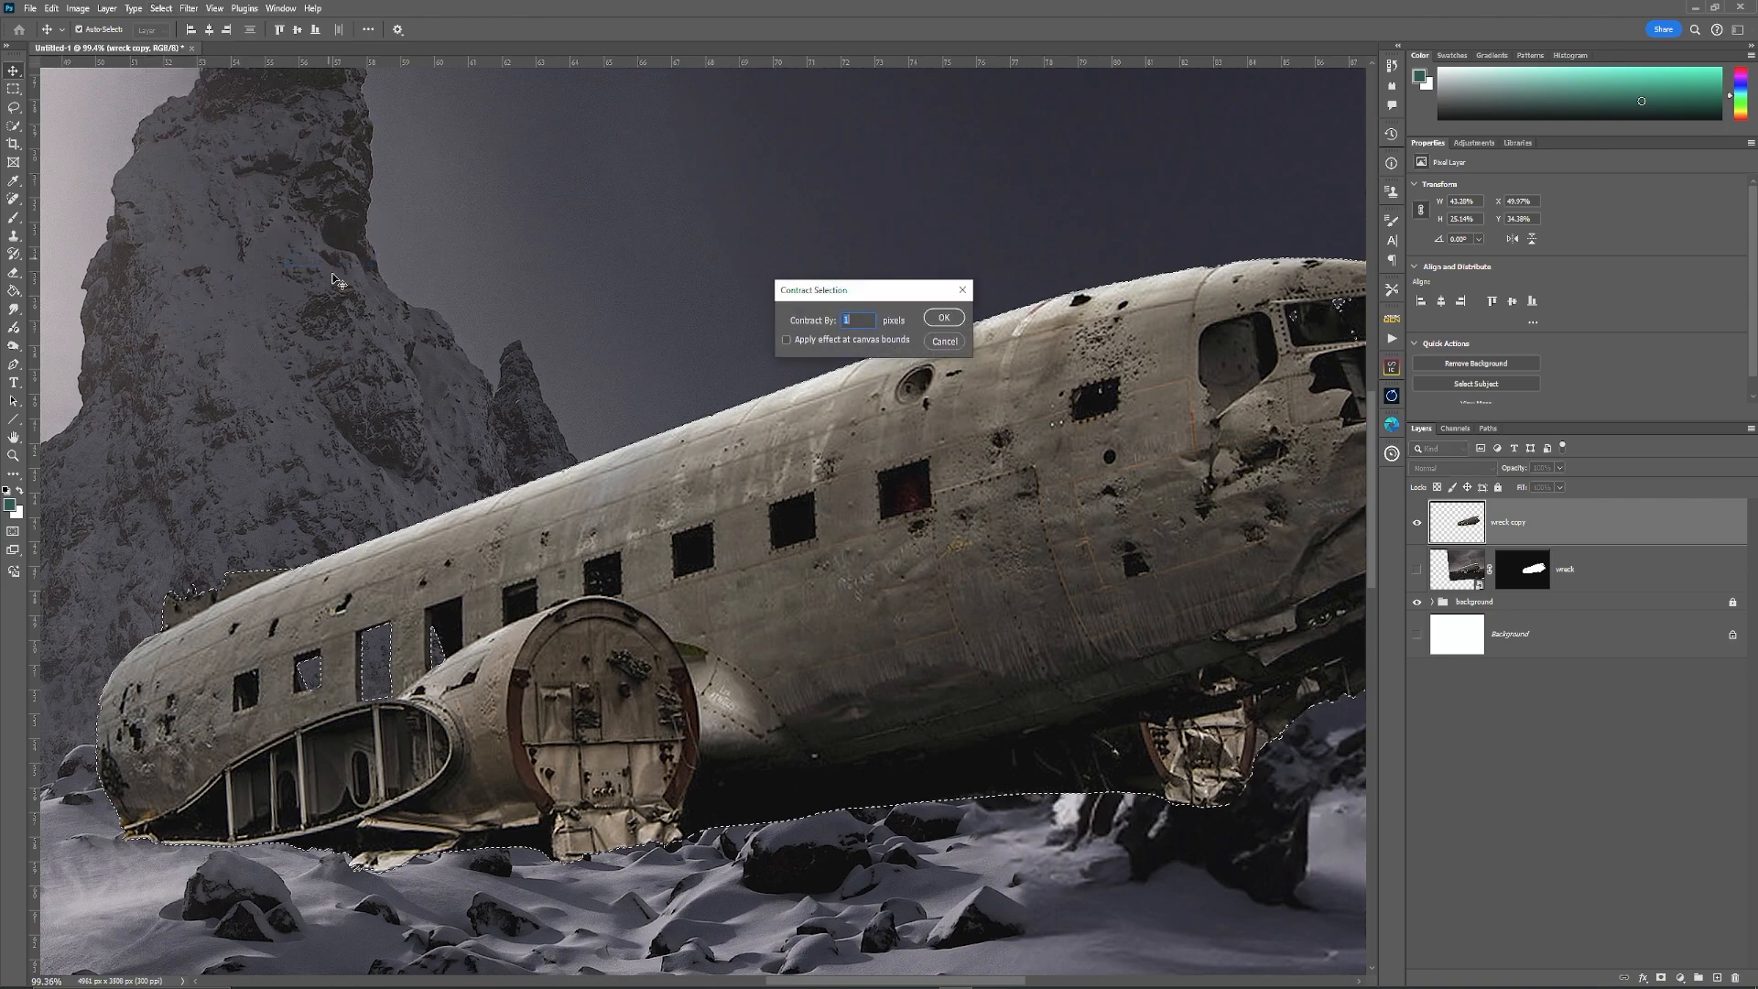
left_click(943, 319)
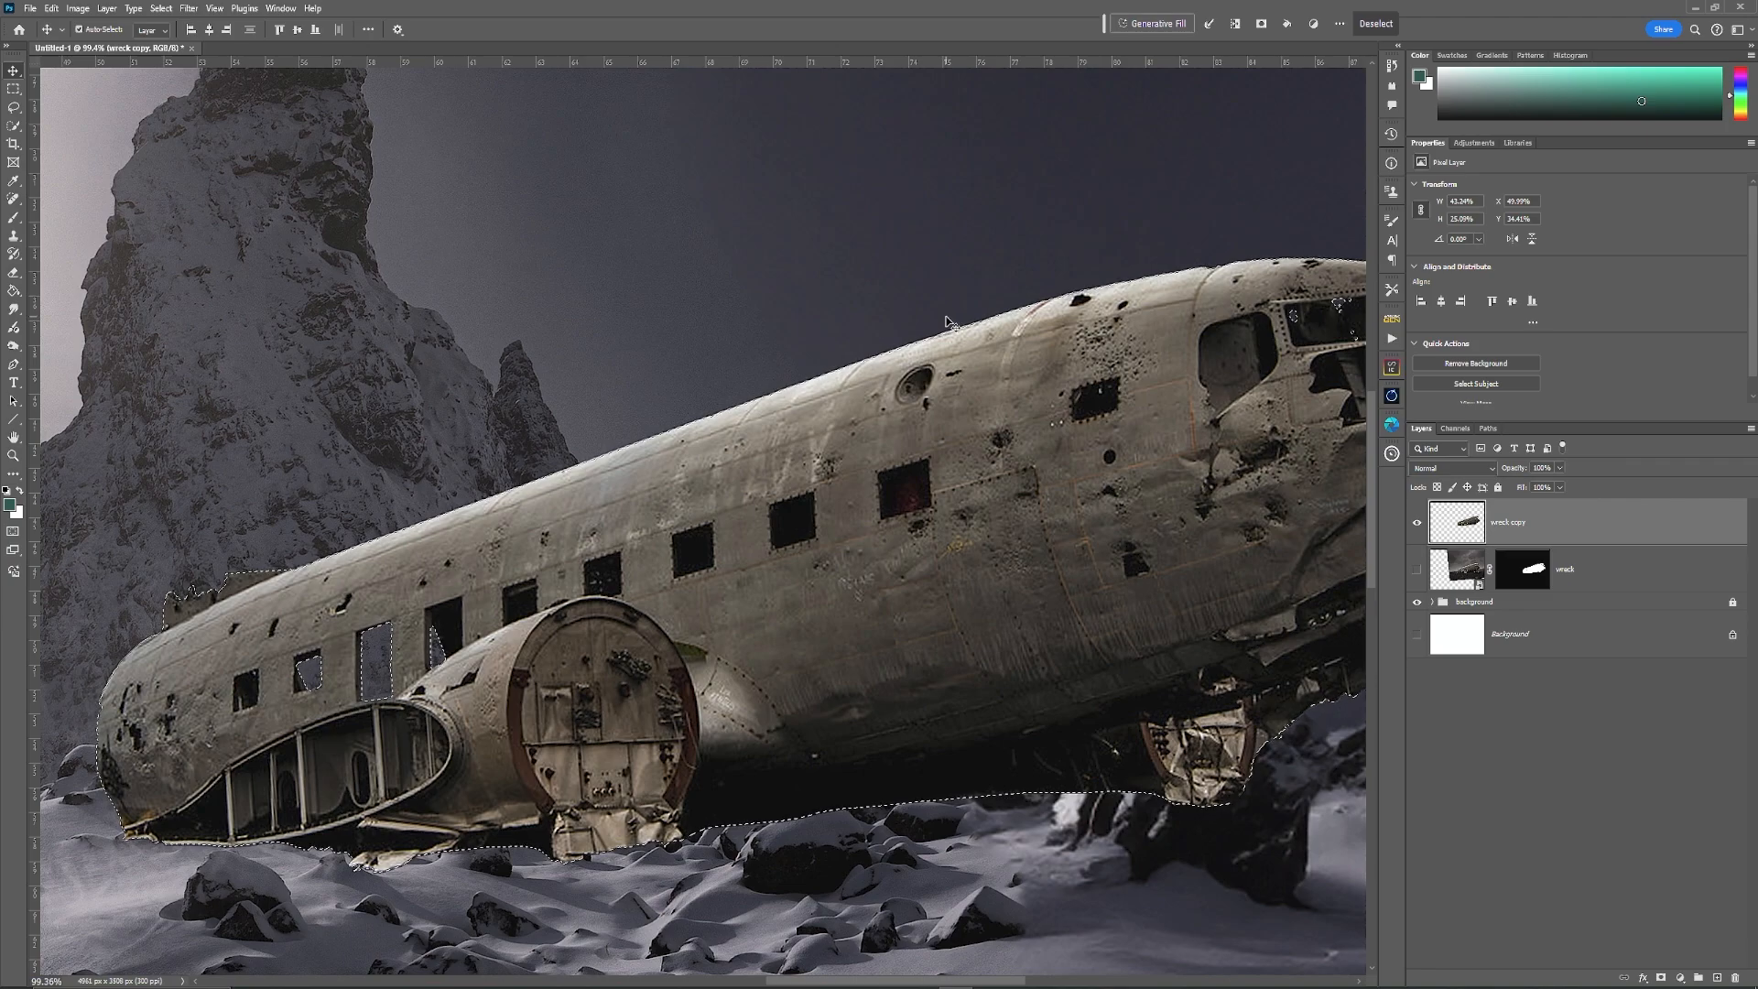
Step: Invert the contracted selection, delete the thin edge around the plane and deselect
left_click(161, 8)
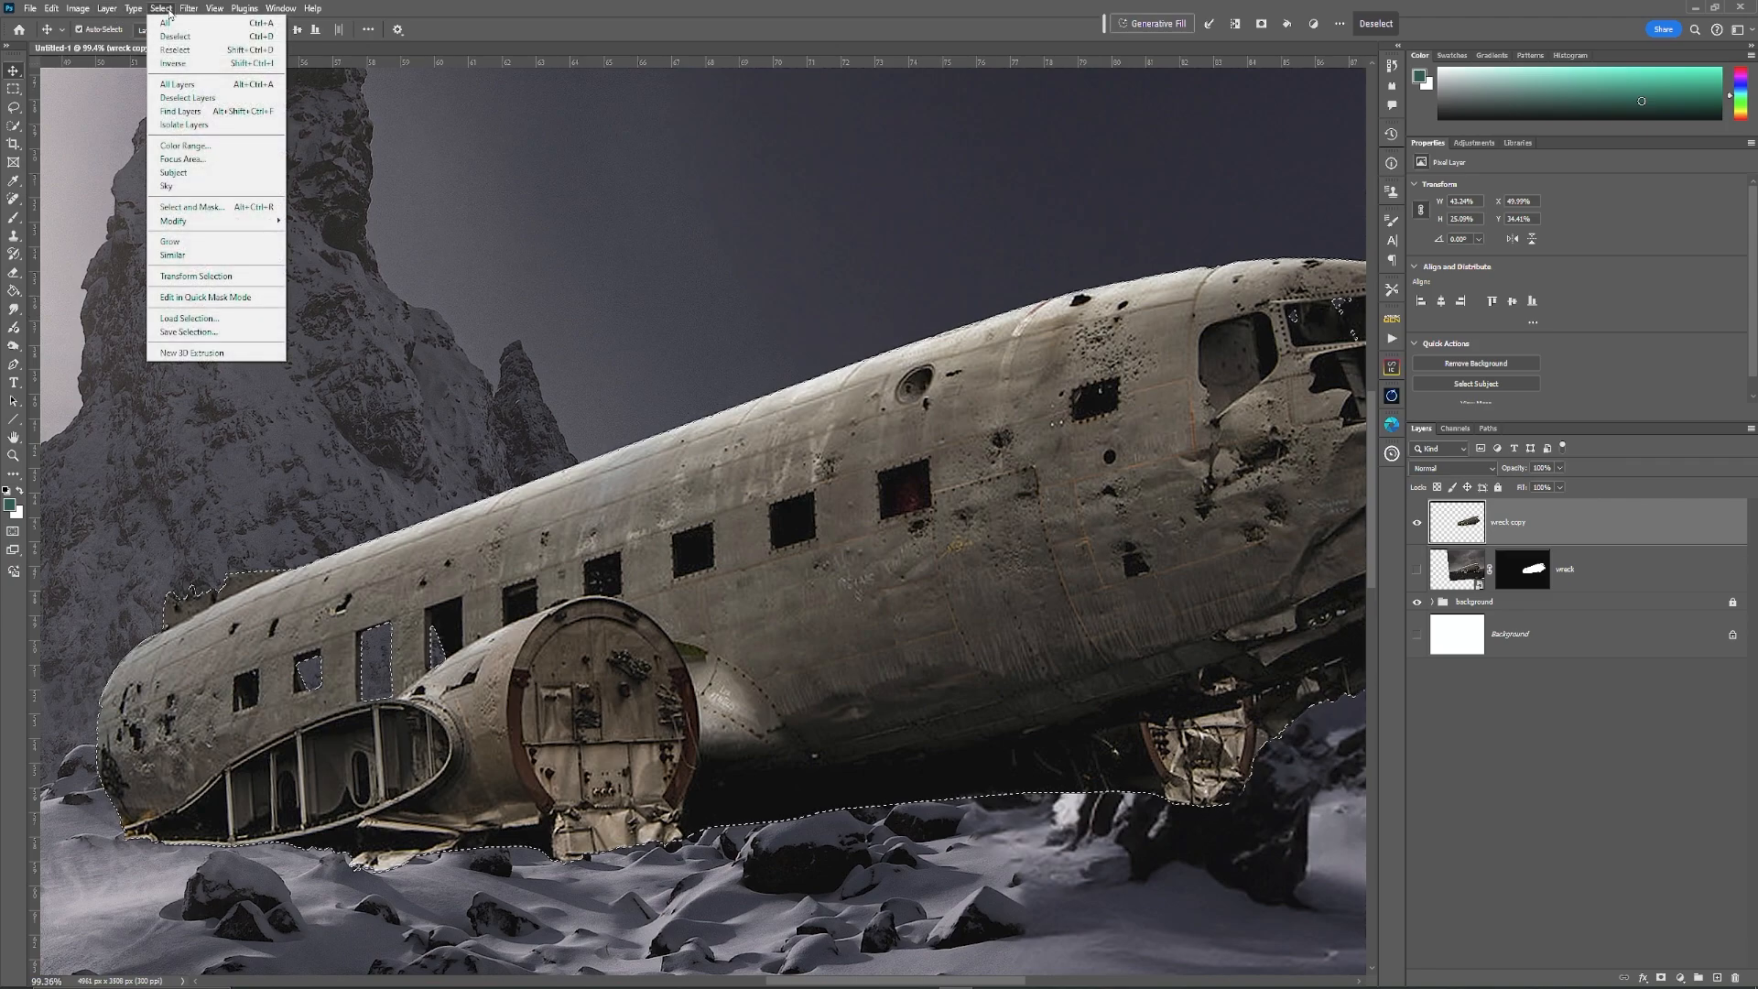
left_click(186, 65)
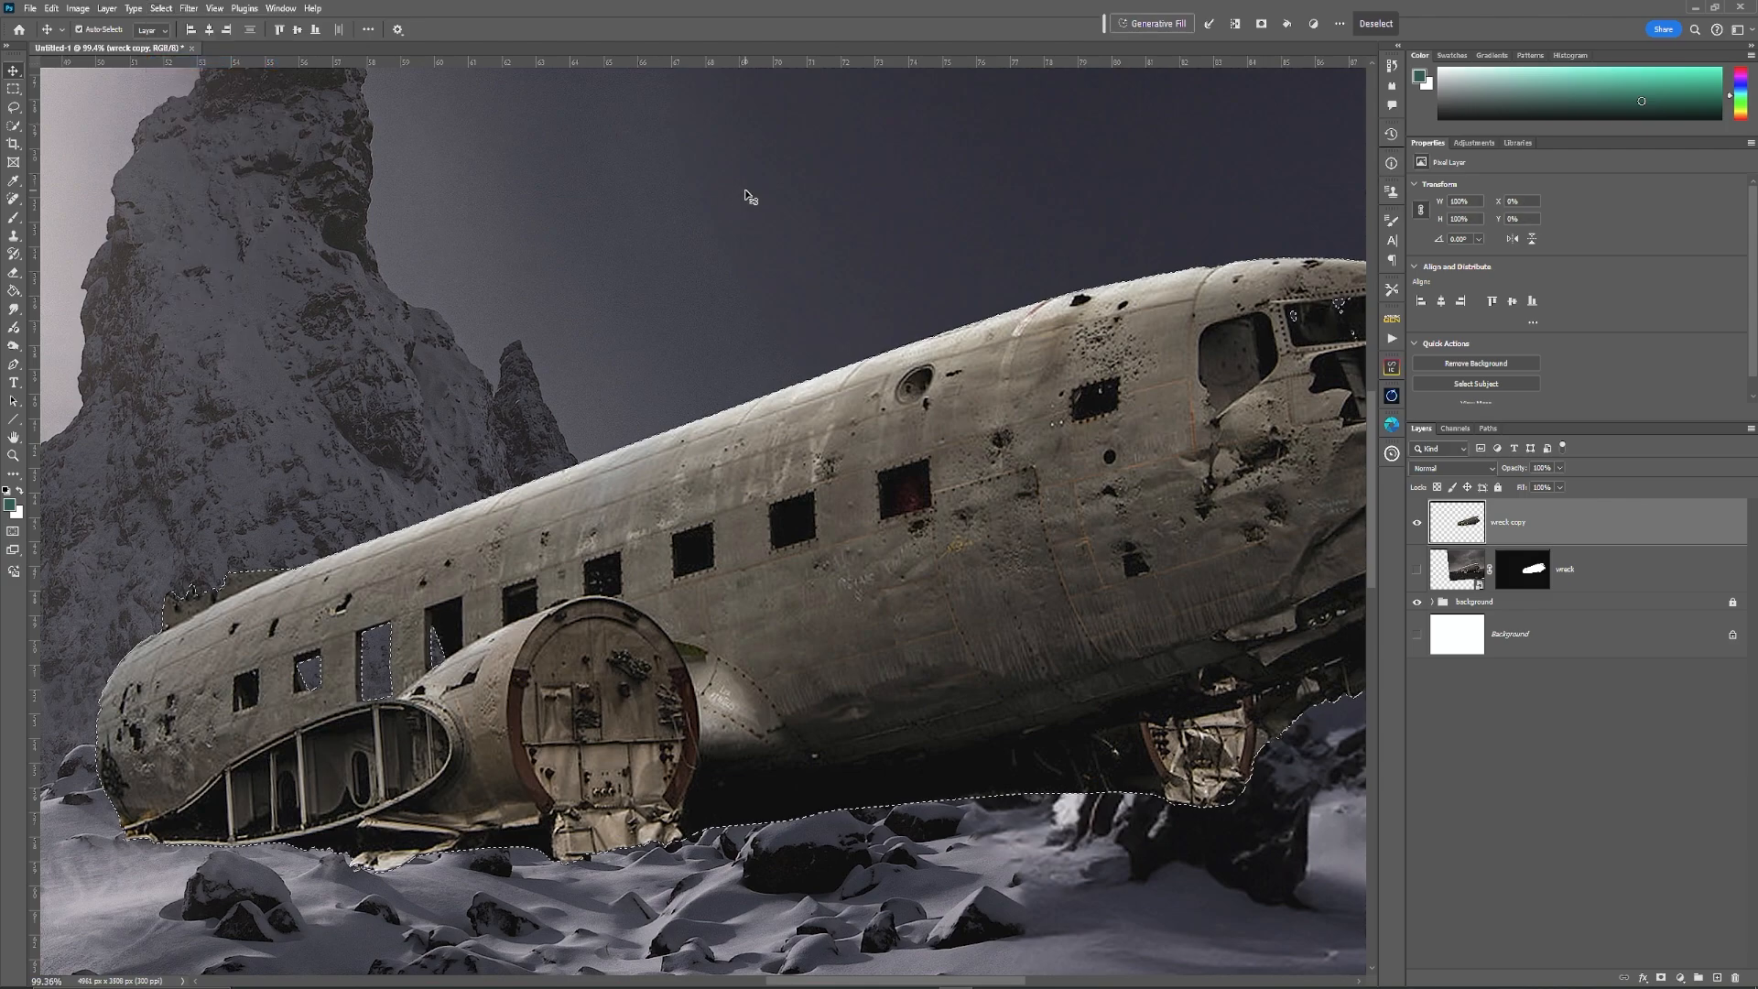
key("Delete")
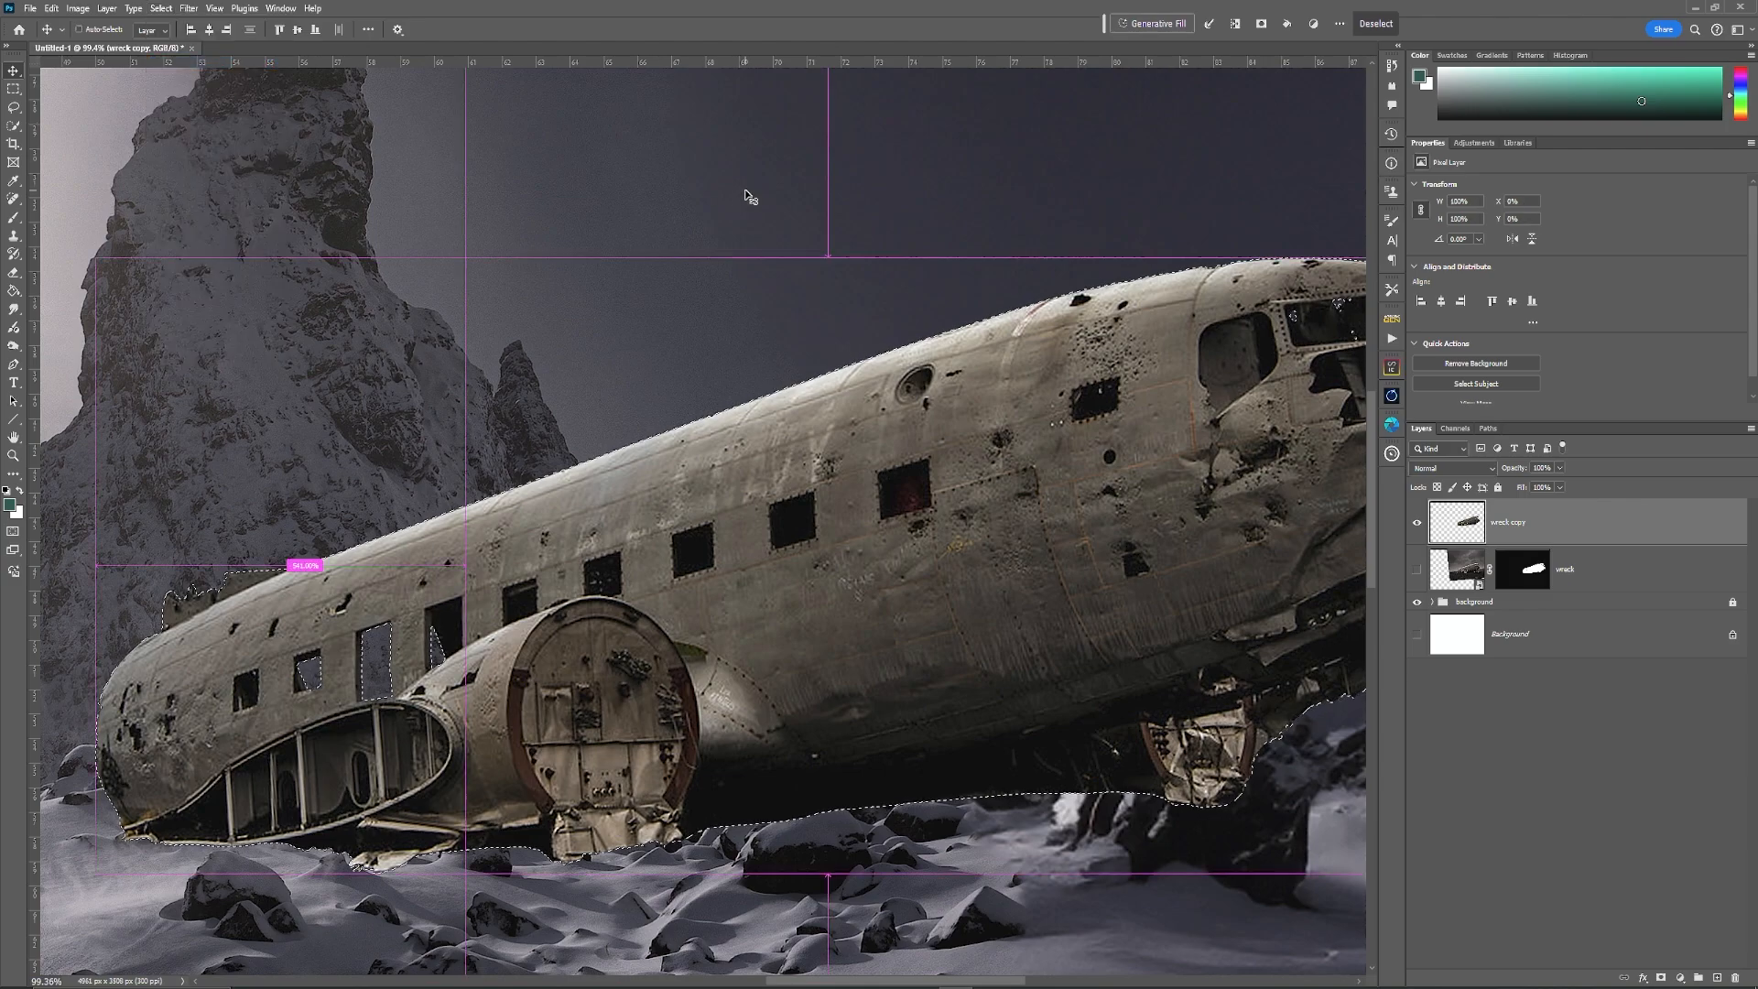
key("ctrl+d")
Step: Reload the trimmed plane's outline as a selection for a second edge cleanup and contract it by 1 pixel
left_click_drag(1119, 489, 708, 541)
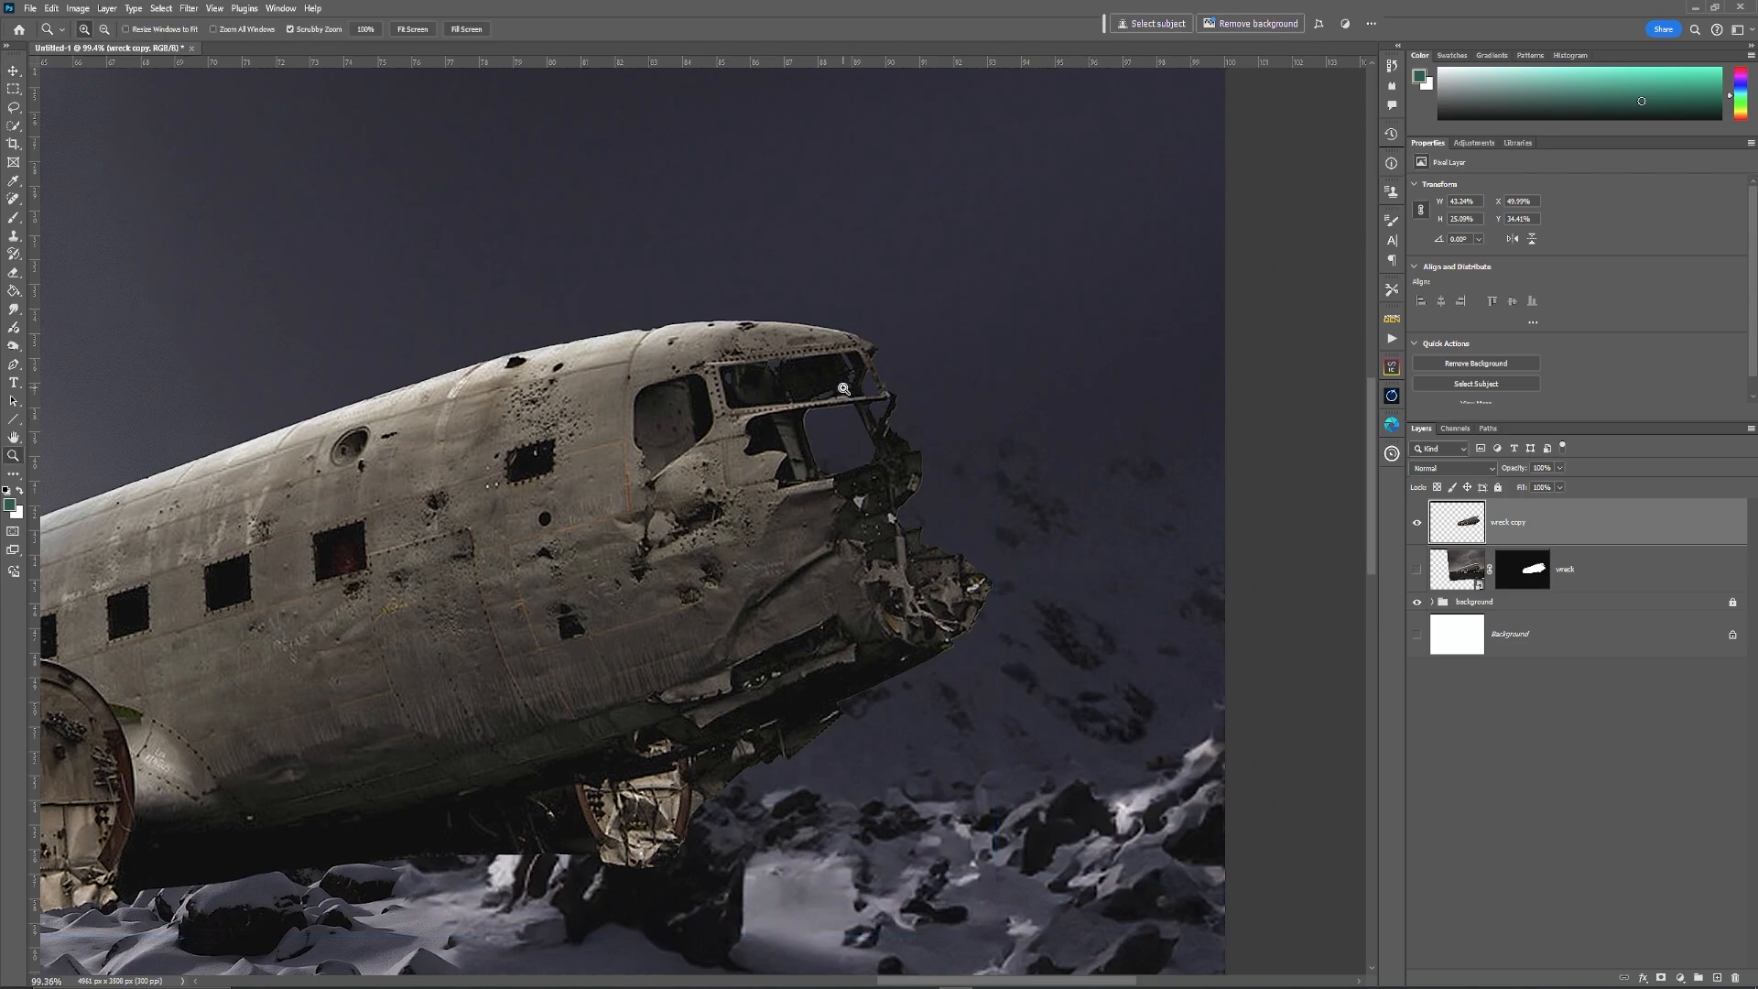
scroll(852, 397, "up", 6)
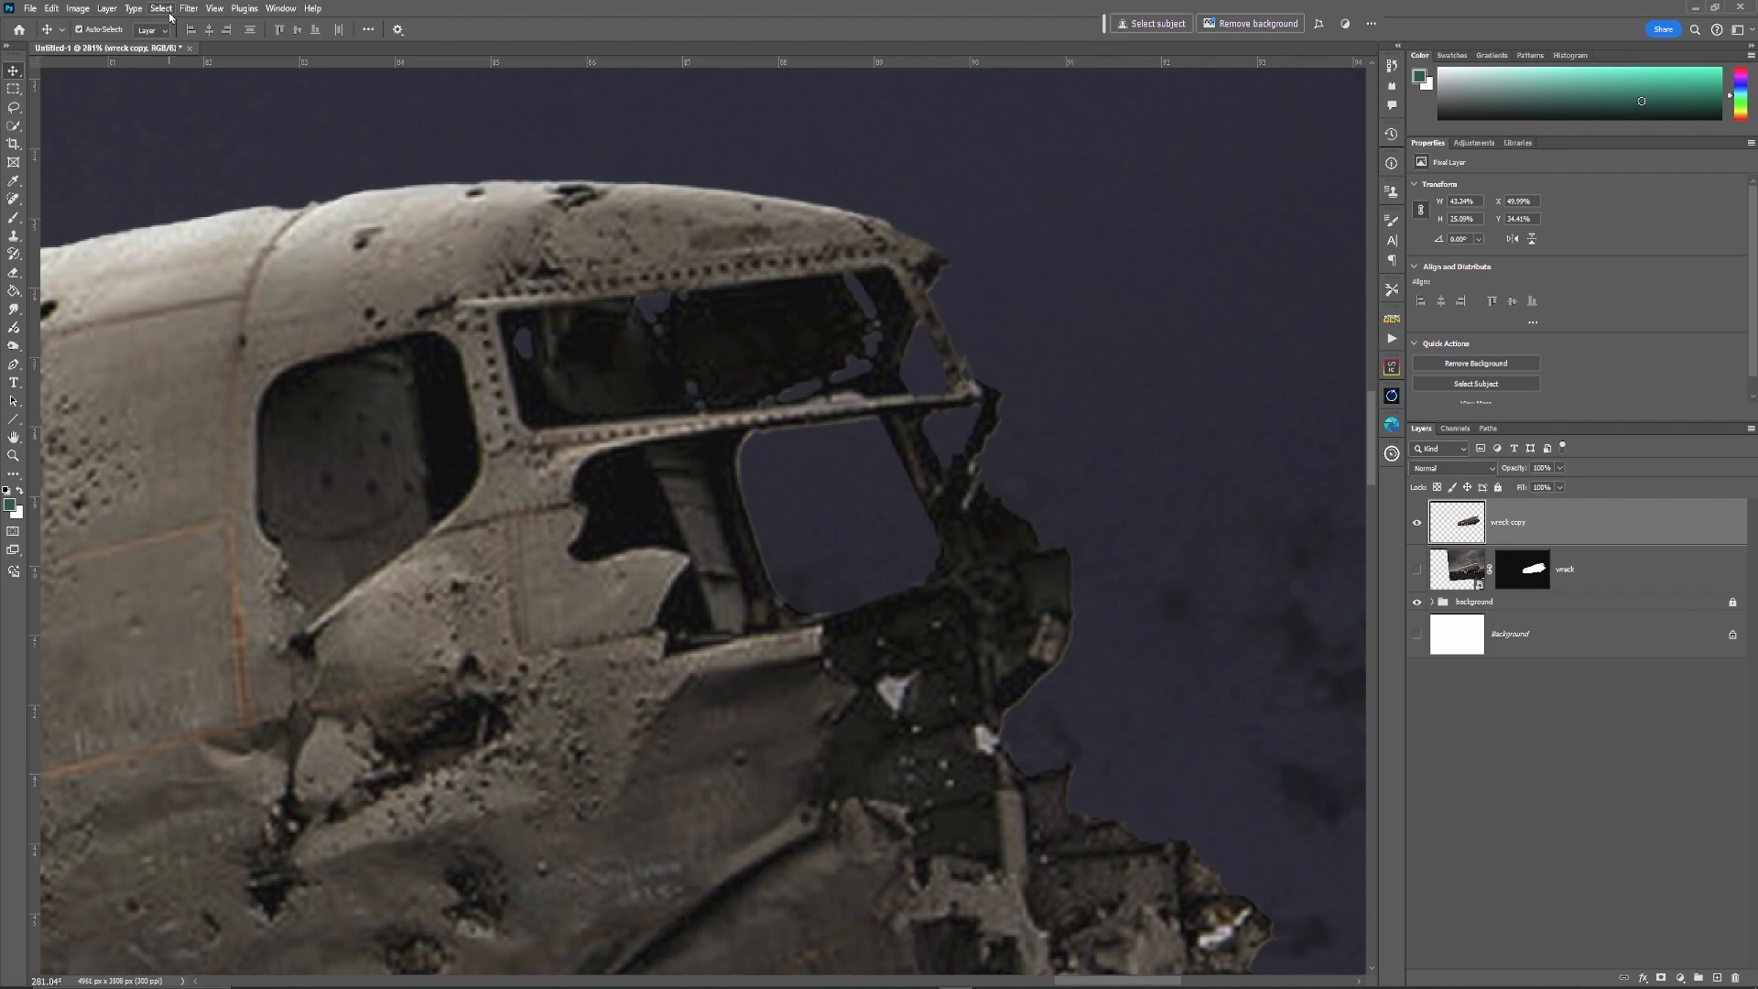
left_click(1454, 533, "ctrl")
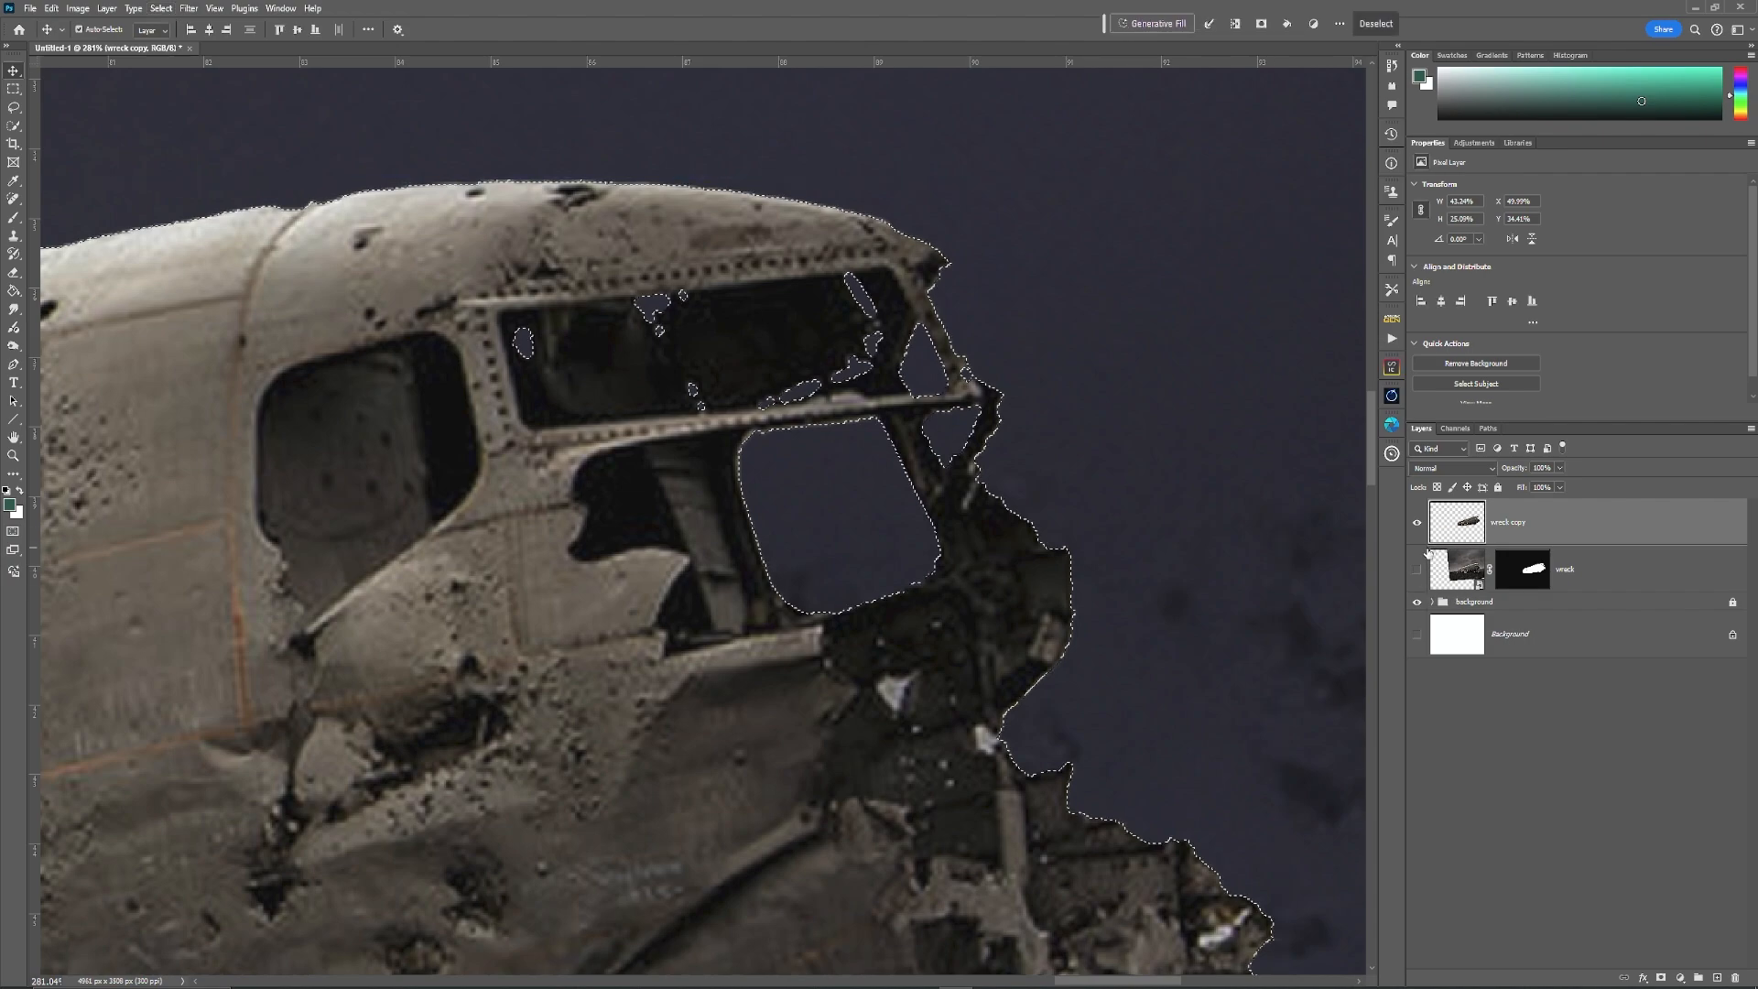
left_click(163, 9)
mouse_move(256, 220)
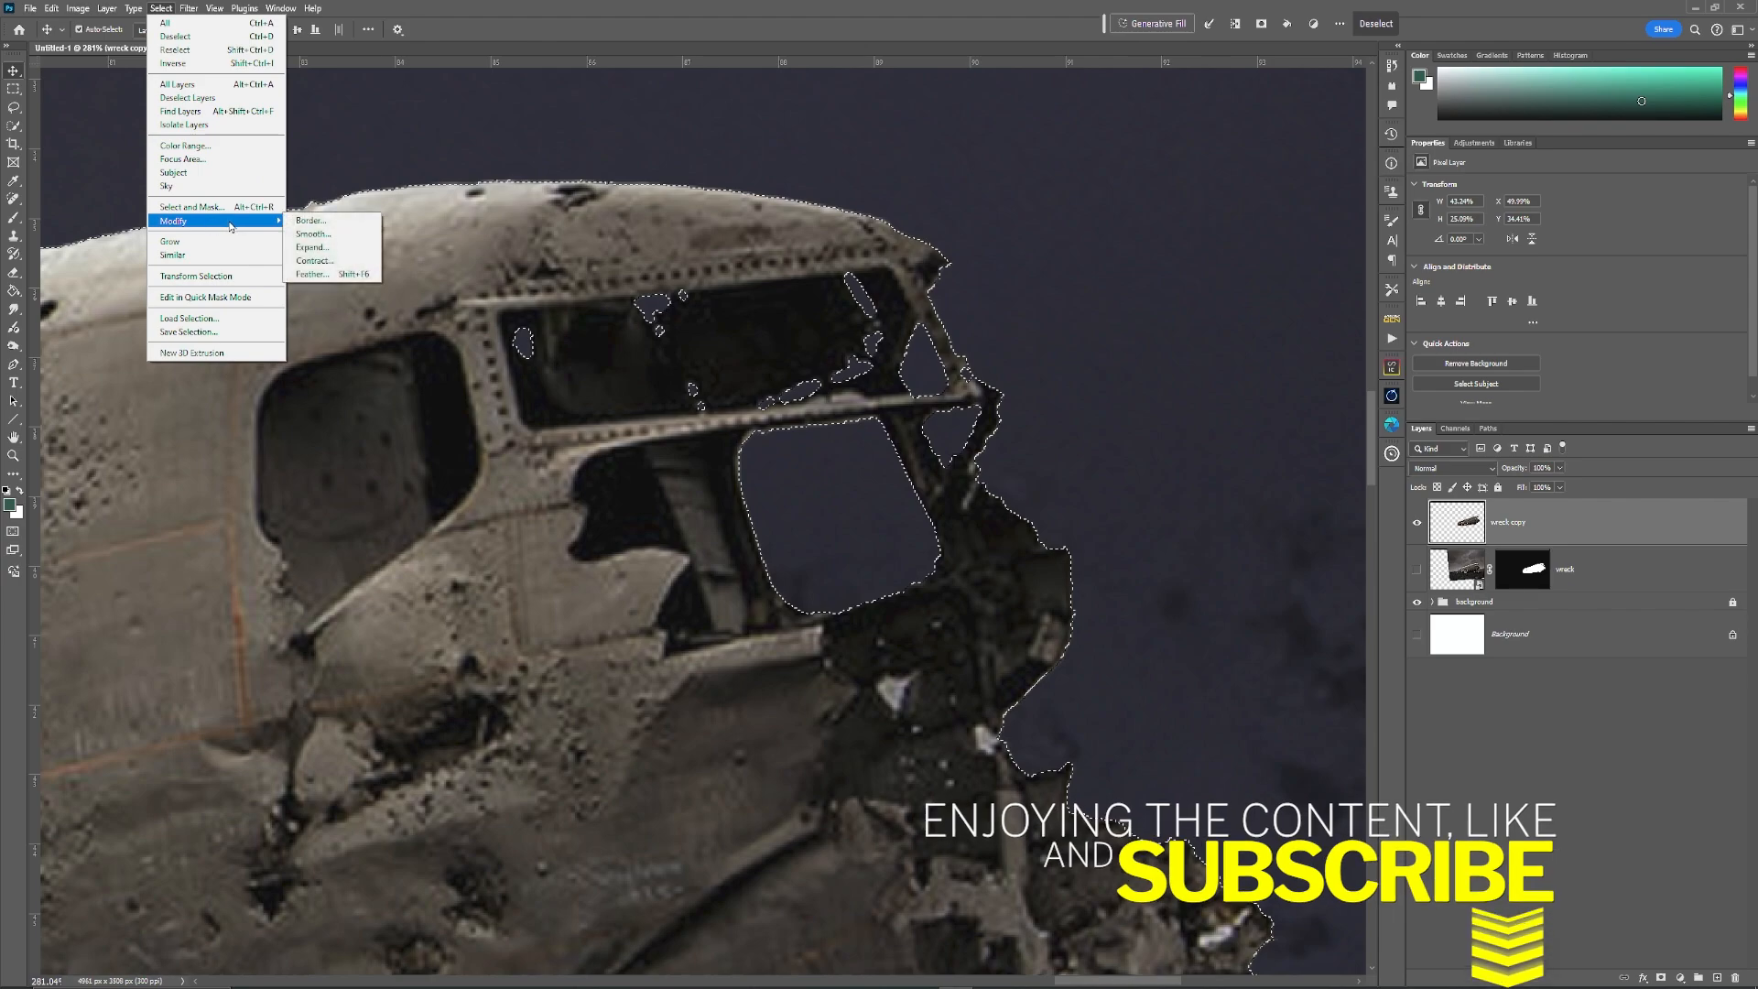
left_click(314, 261)
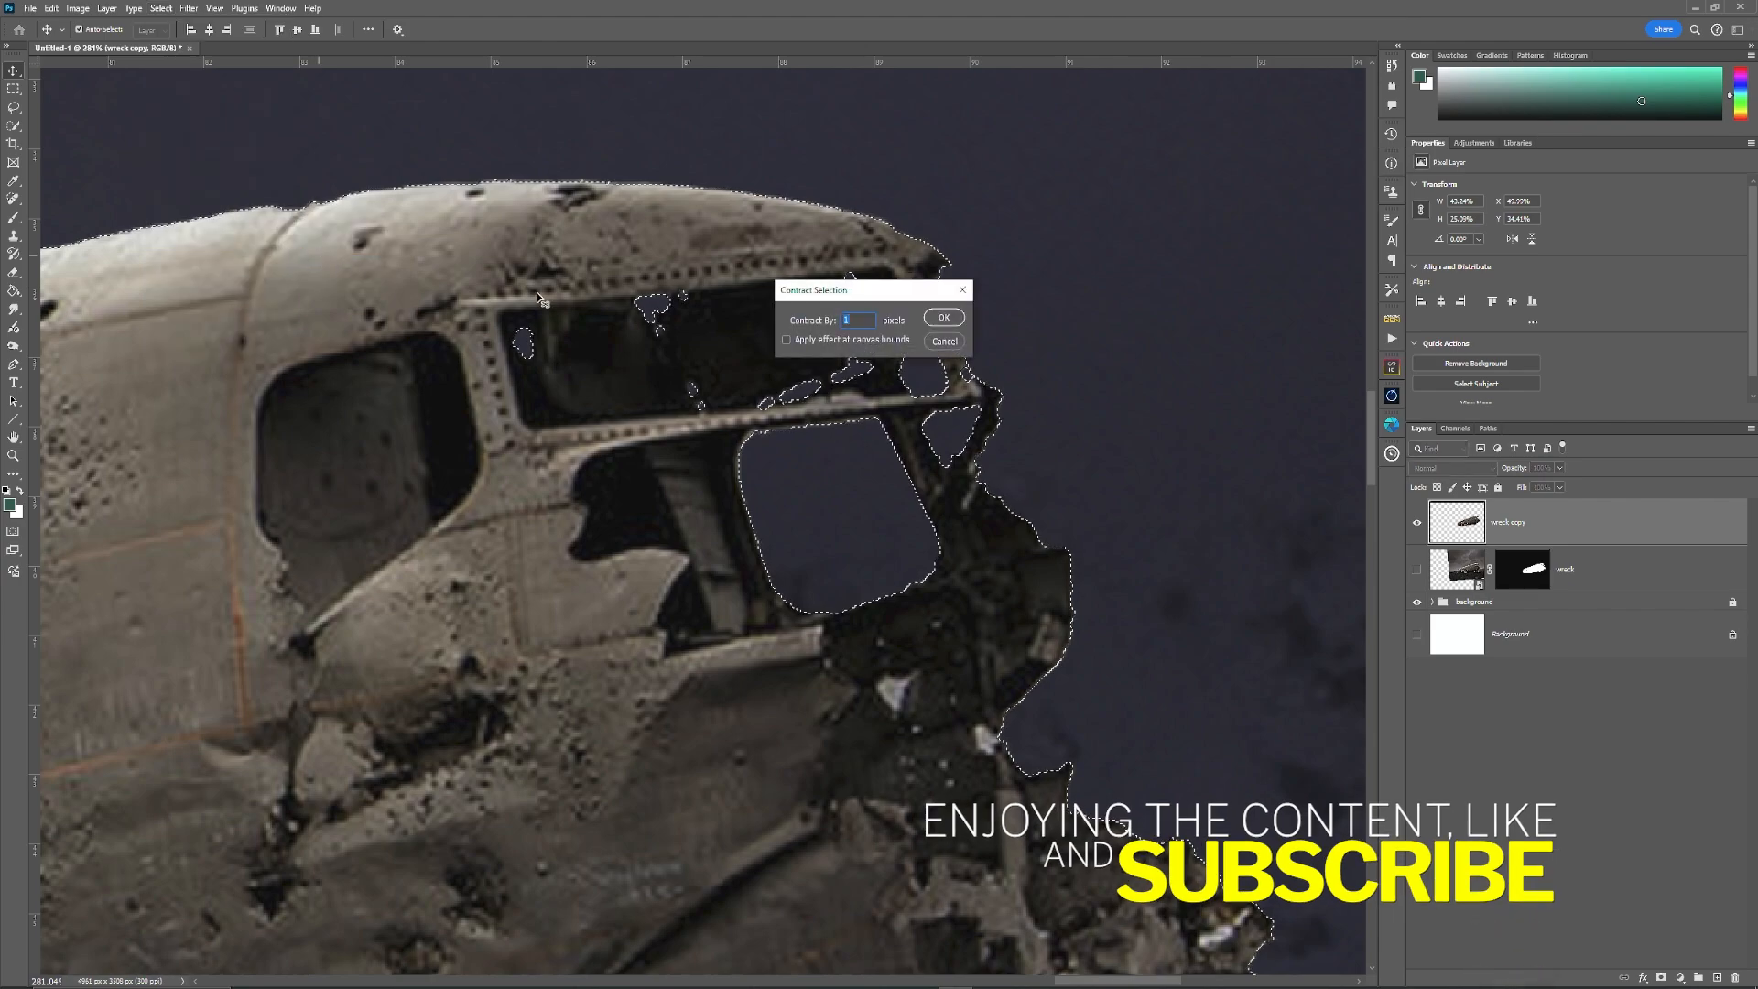
left_click(943, 318)
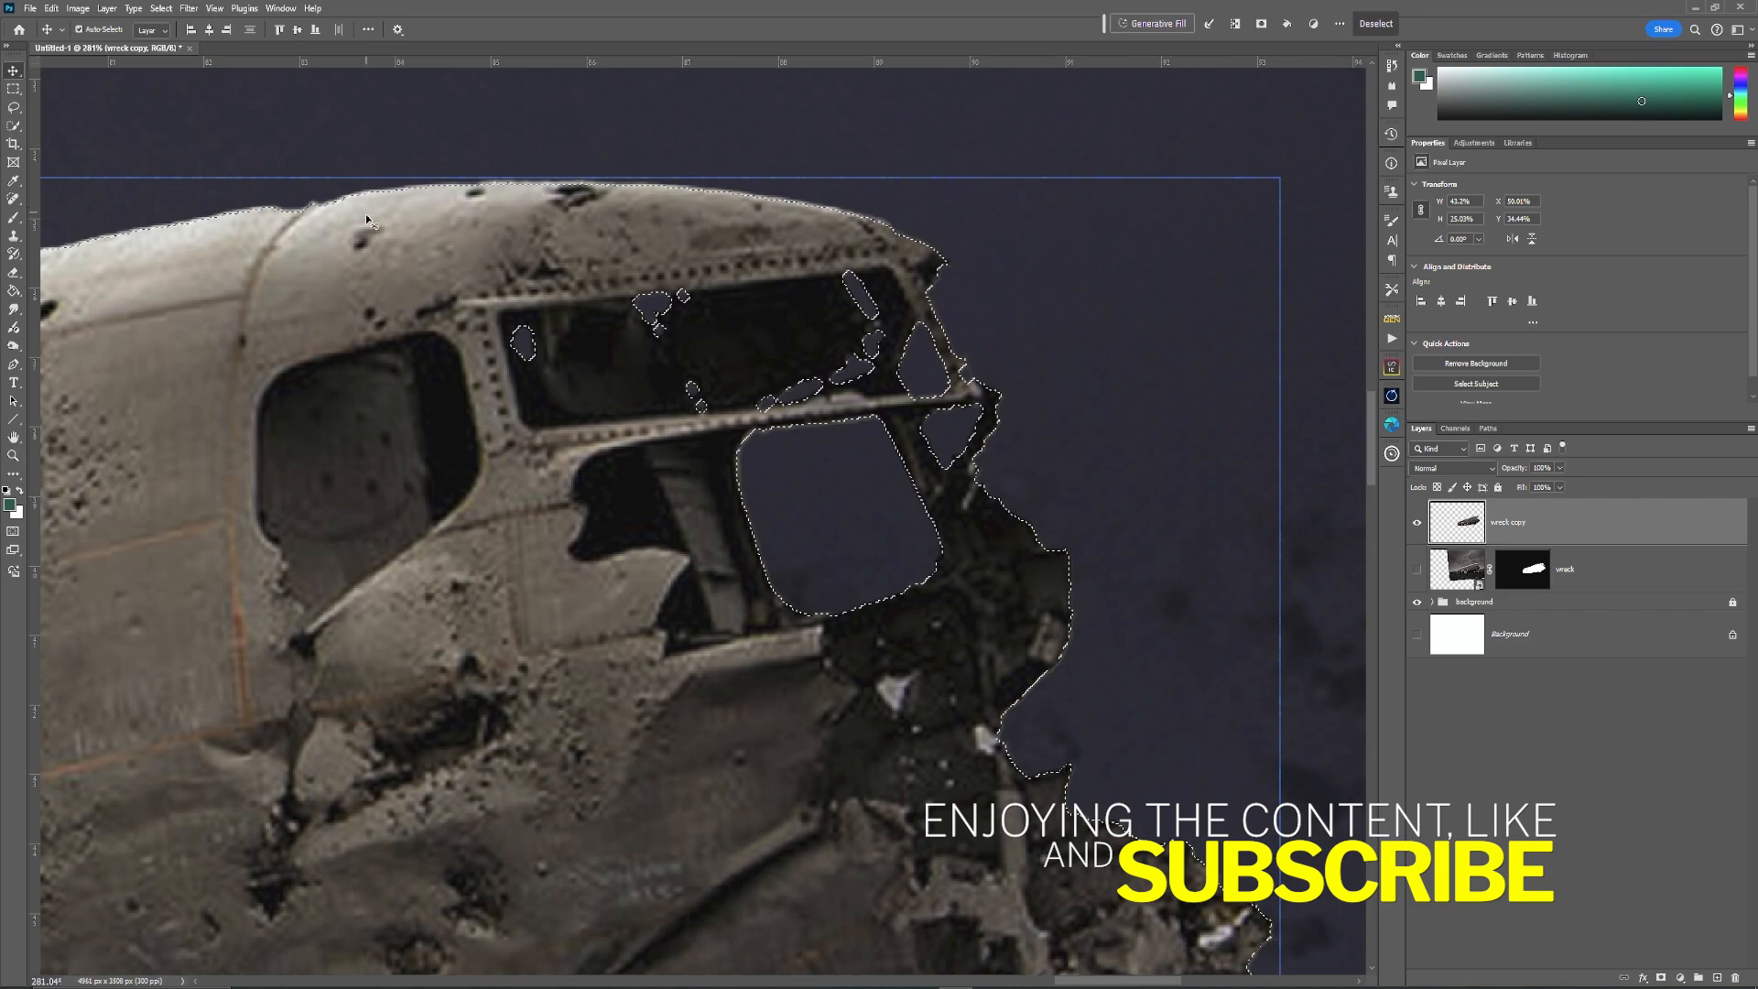
Step: Invert the selection again, delete the remaining fringe around the fuselage and cockpit openings, and deselect
left_click(159, 8)
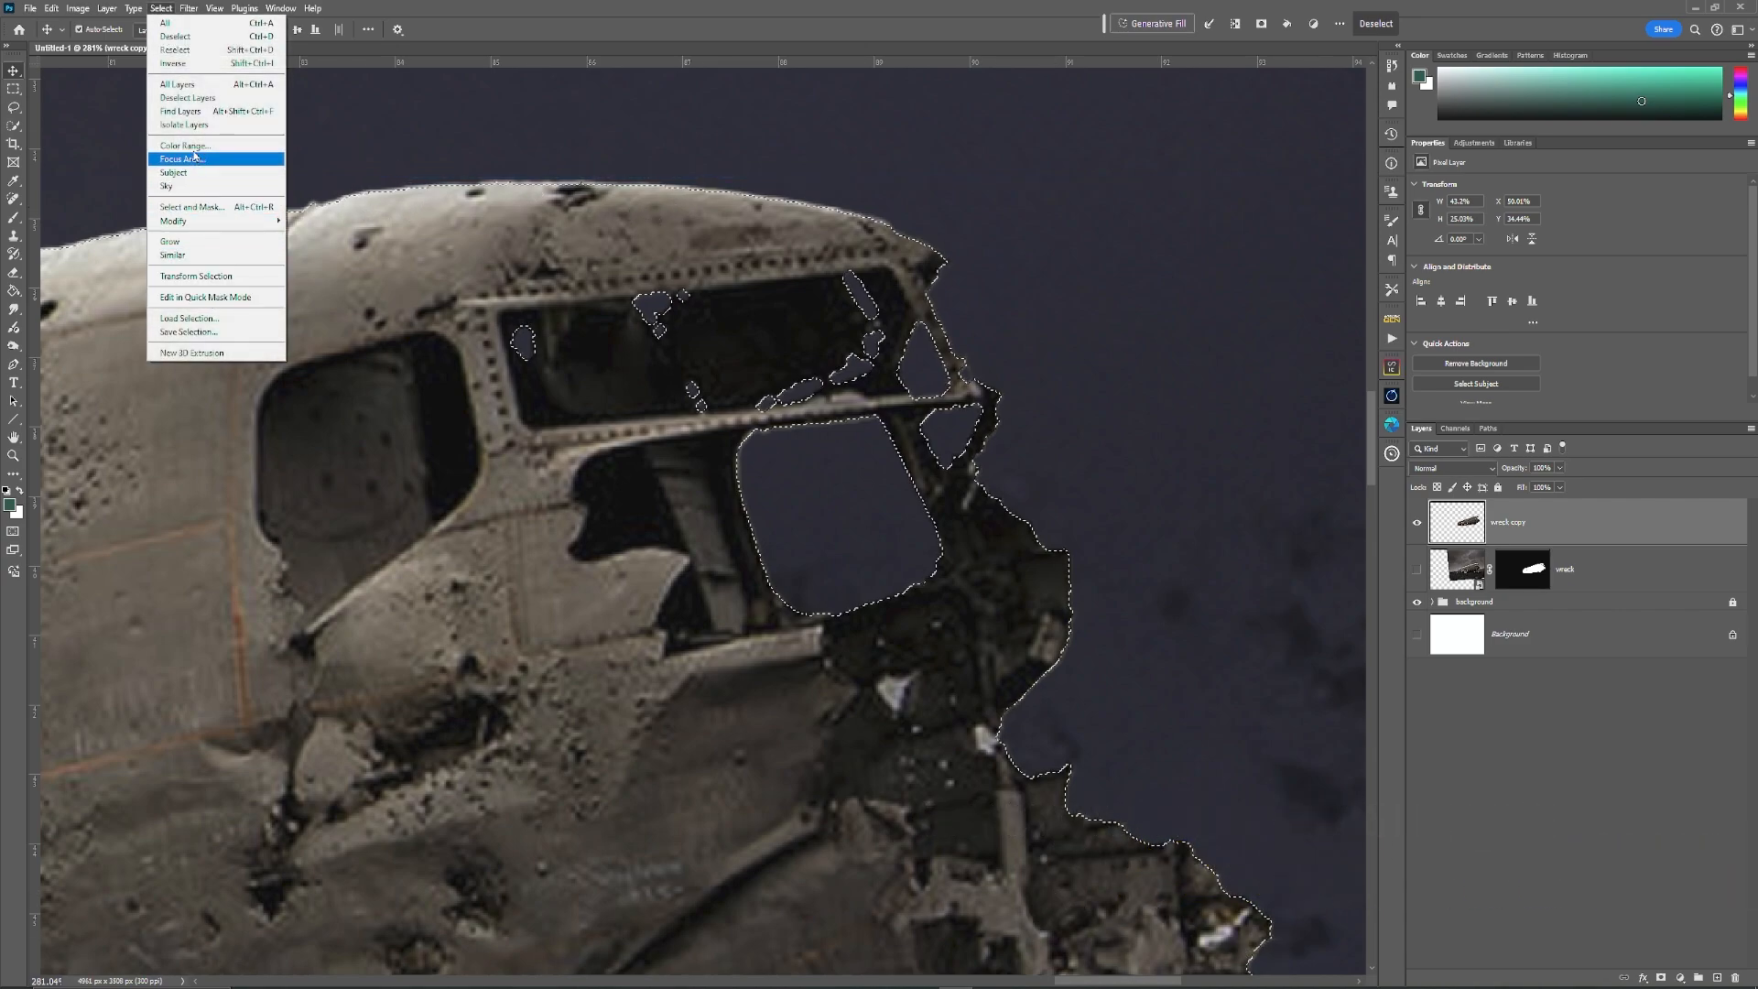
left_click(172, 63)
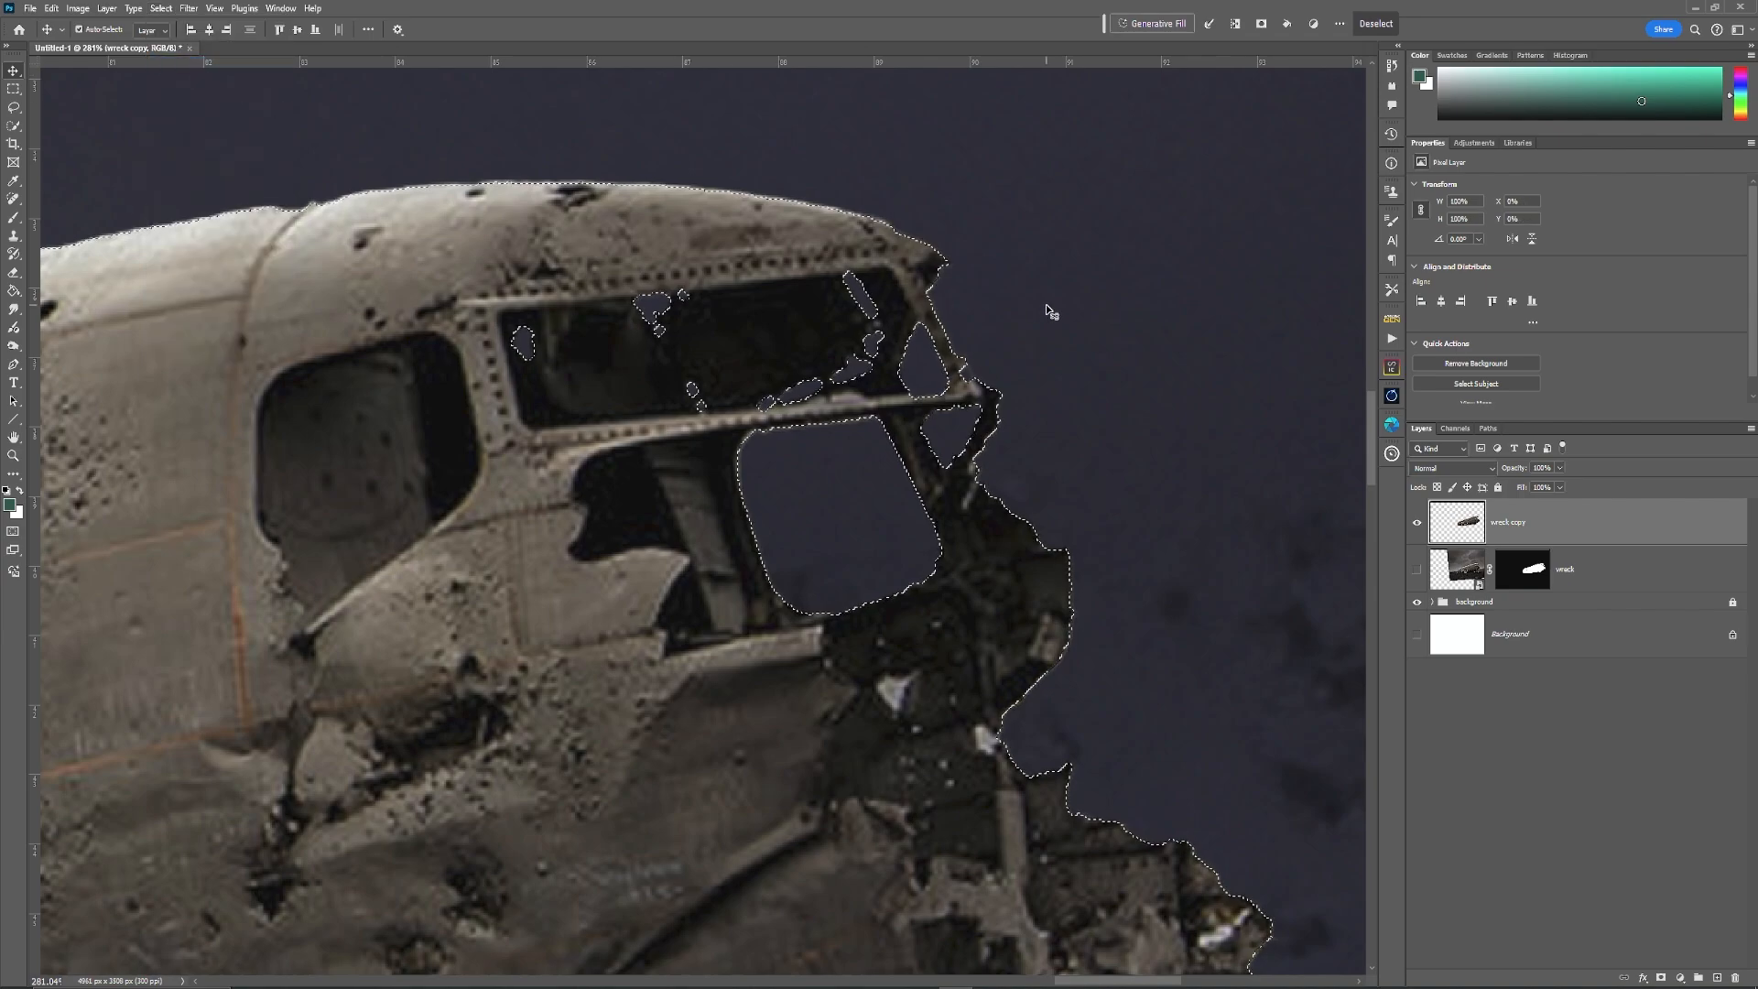
key("ctrl+d")
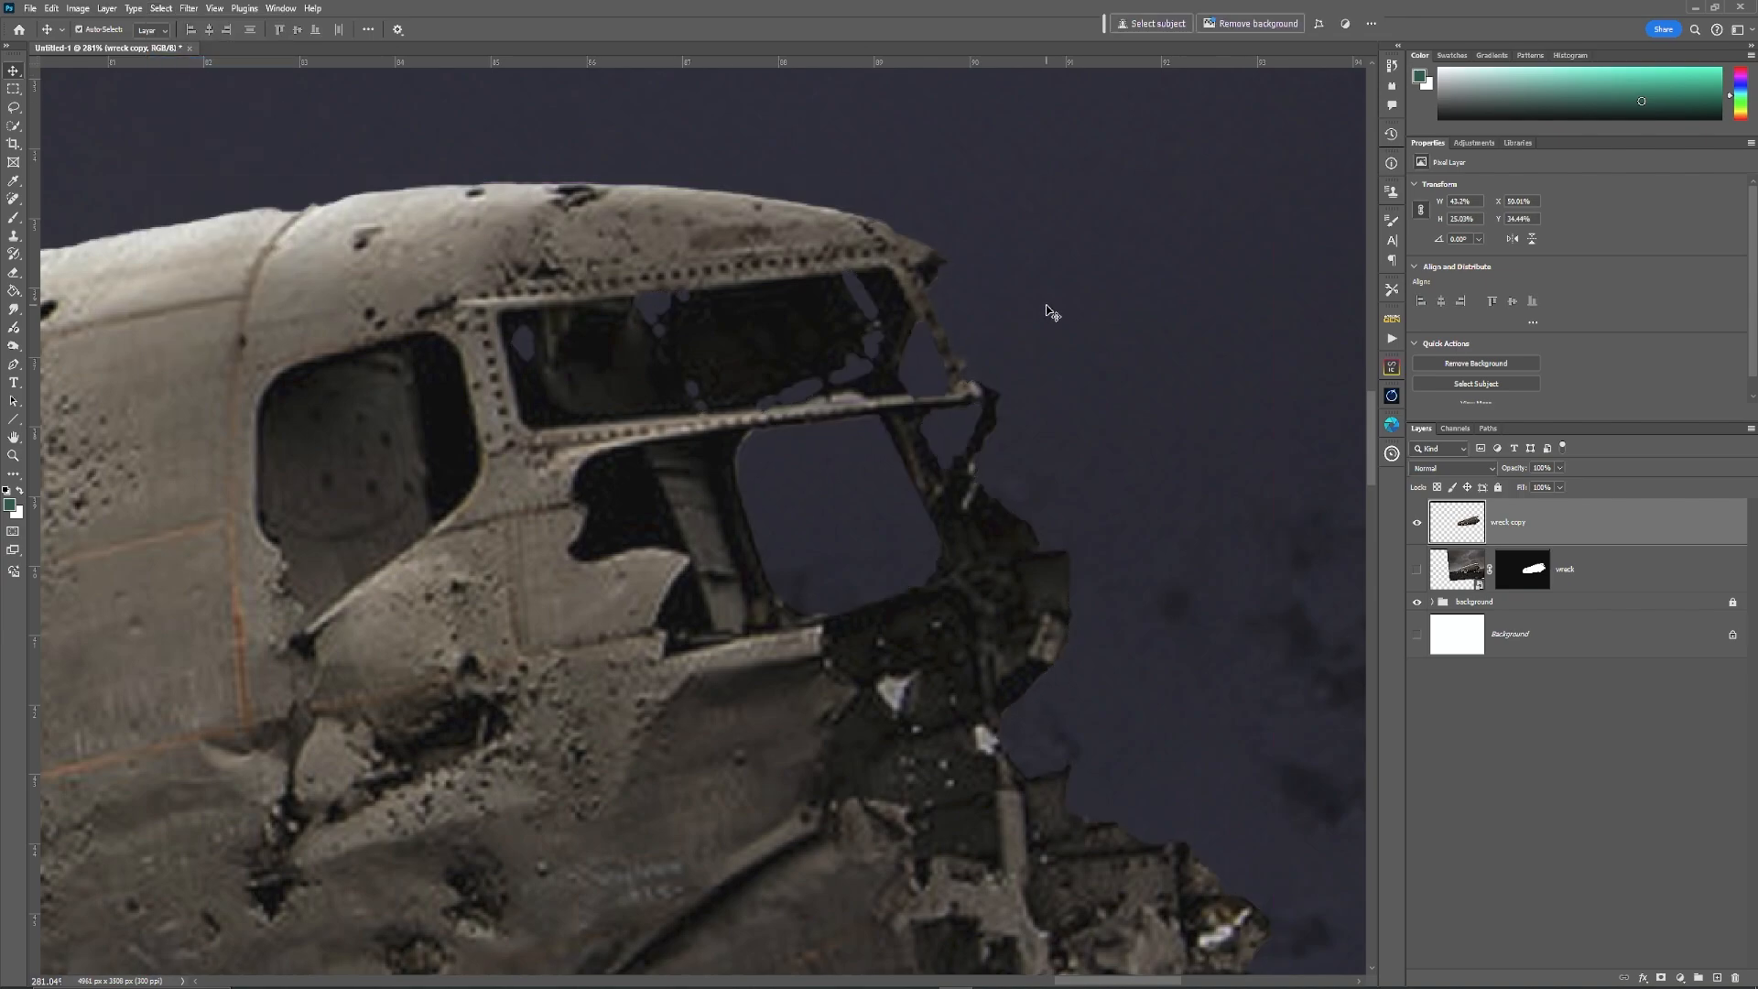
key("ctrl+0")
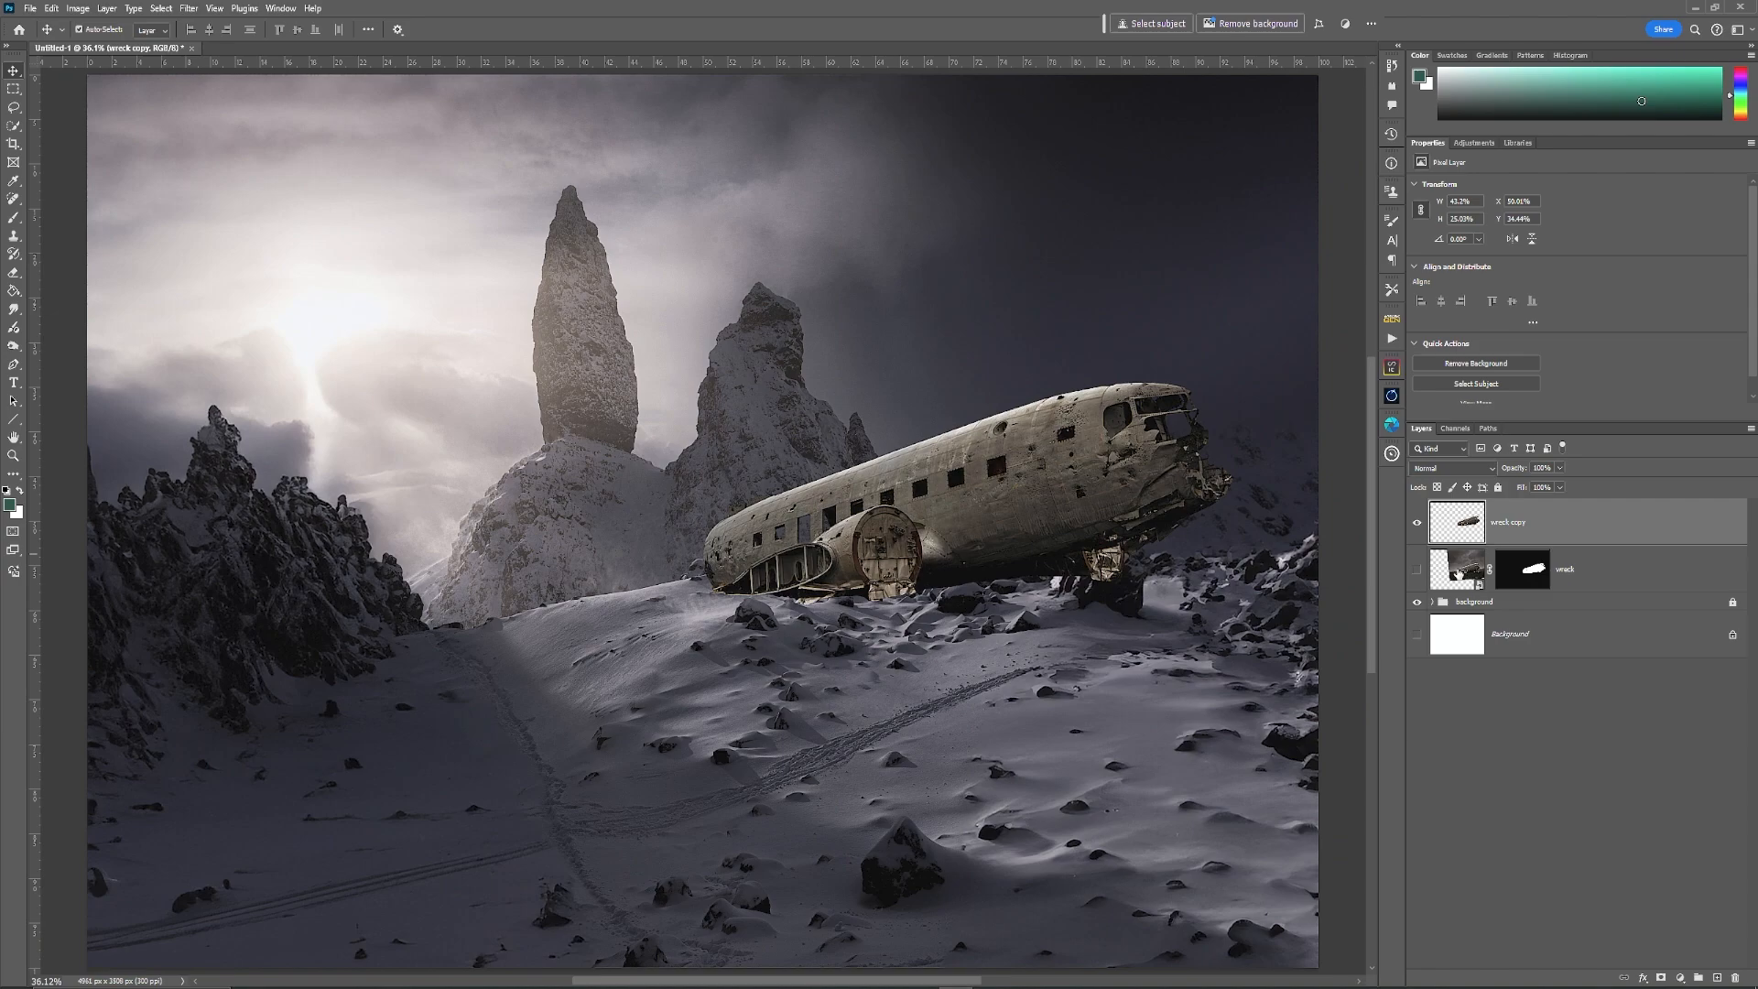
Step: Hide the wreck copy layer, try to quick-select the distant rocks on the background group, and deselect
left_click(1418, 525)
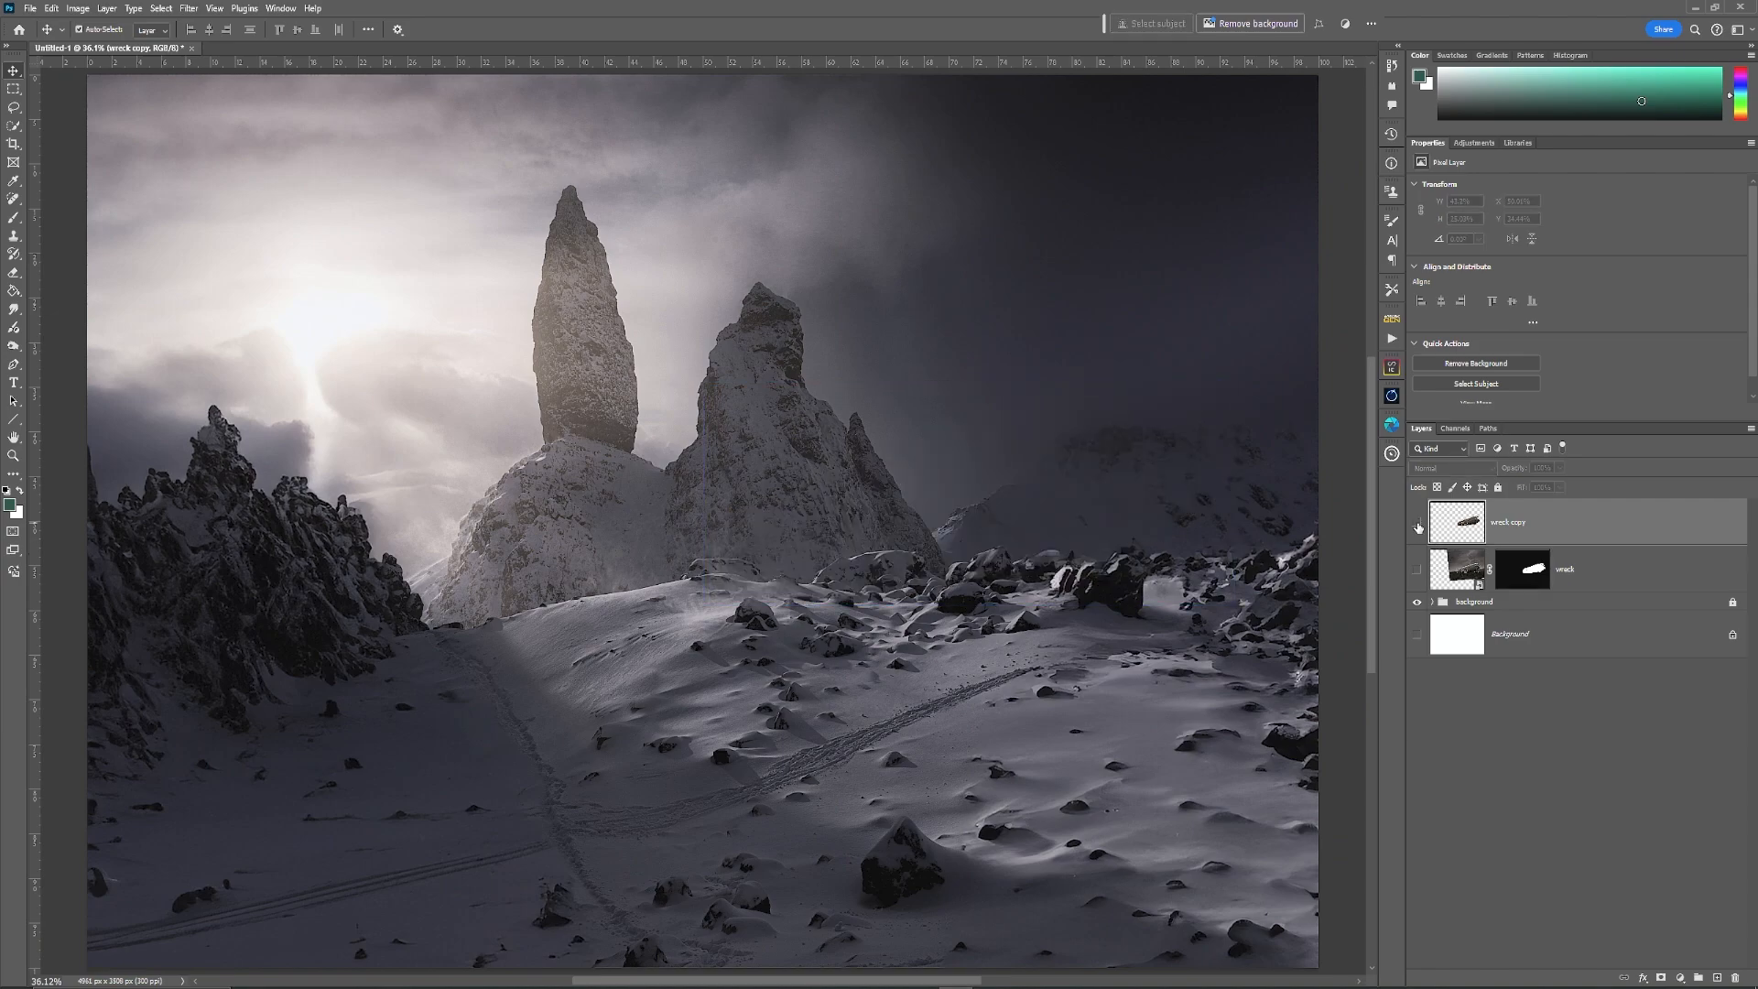
left_click(14, 127)
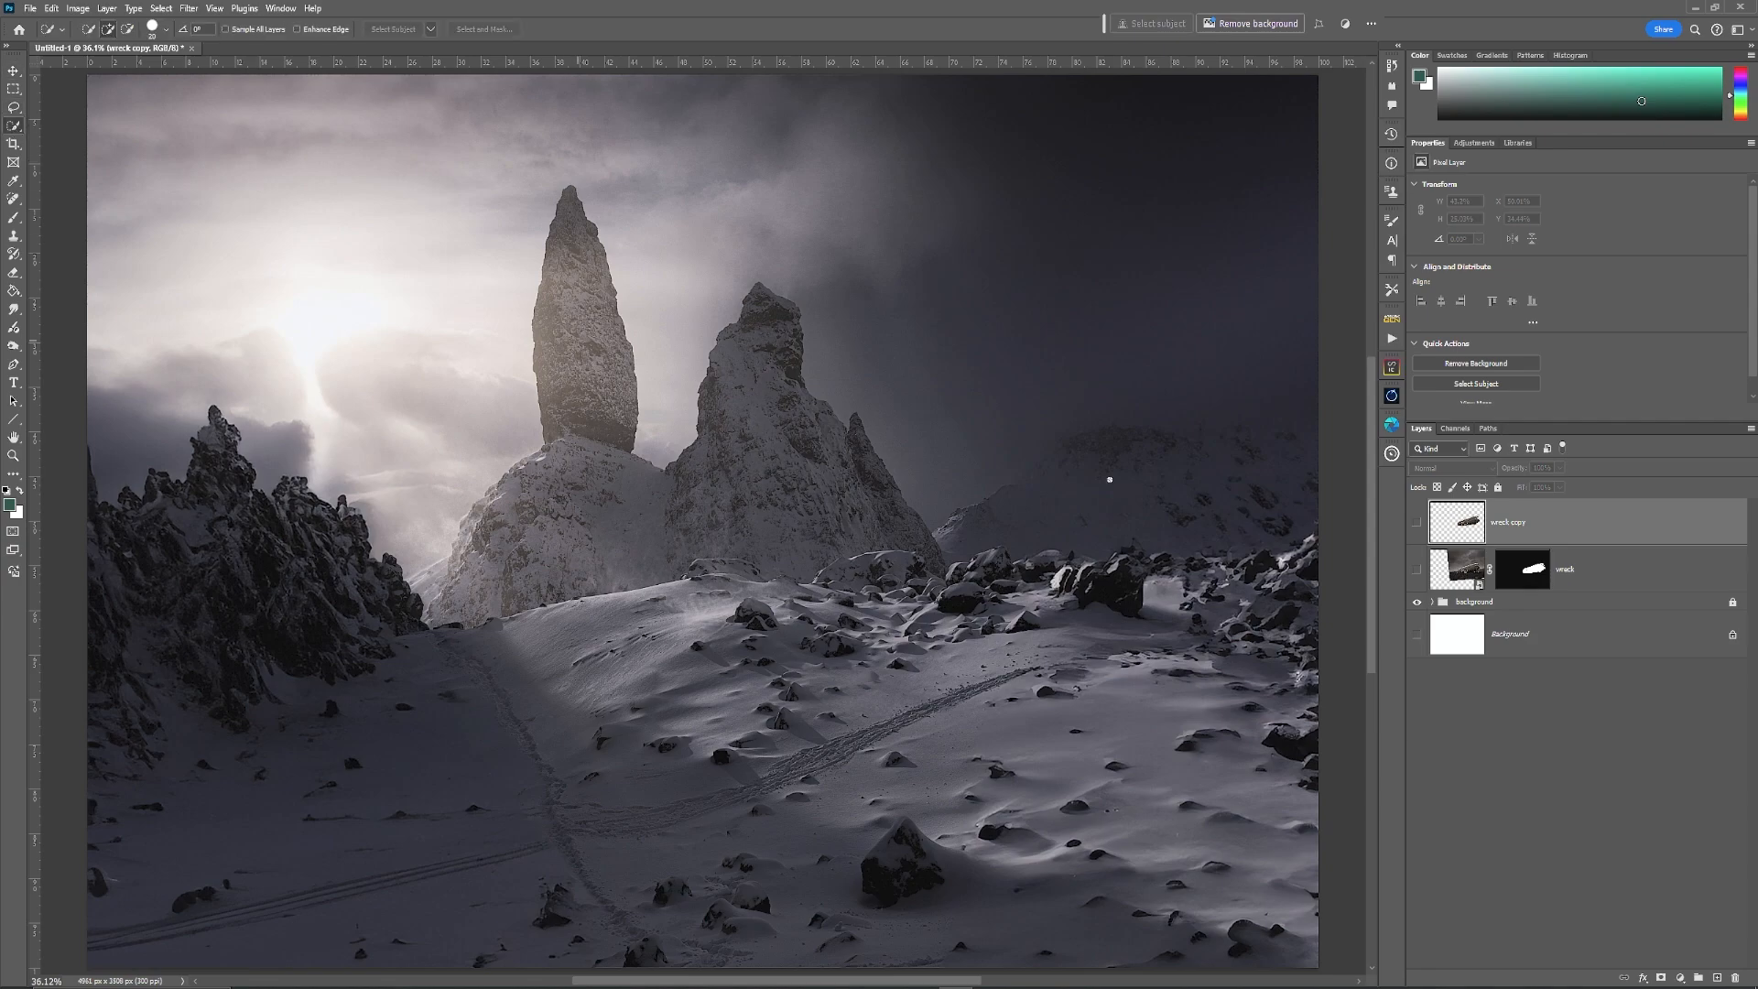
left_click(1580, 608)
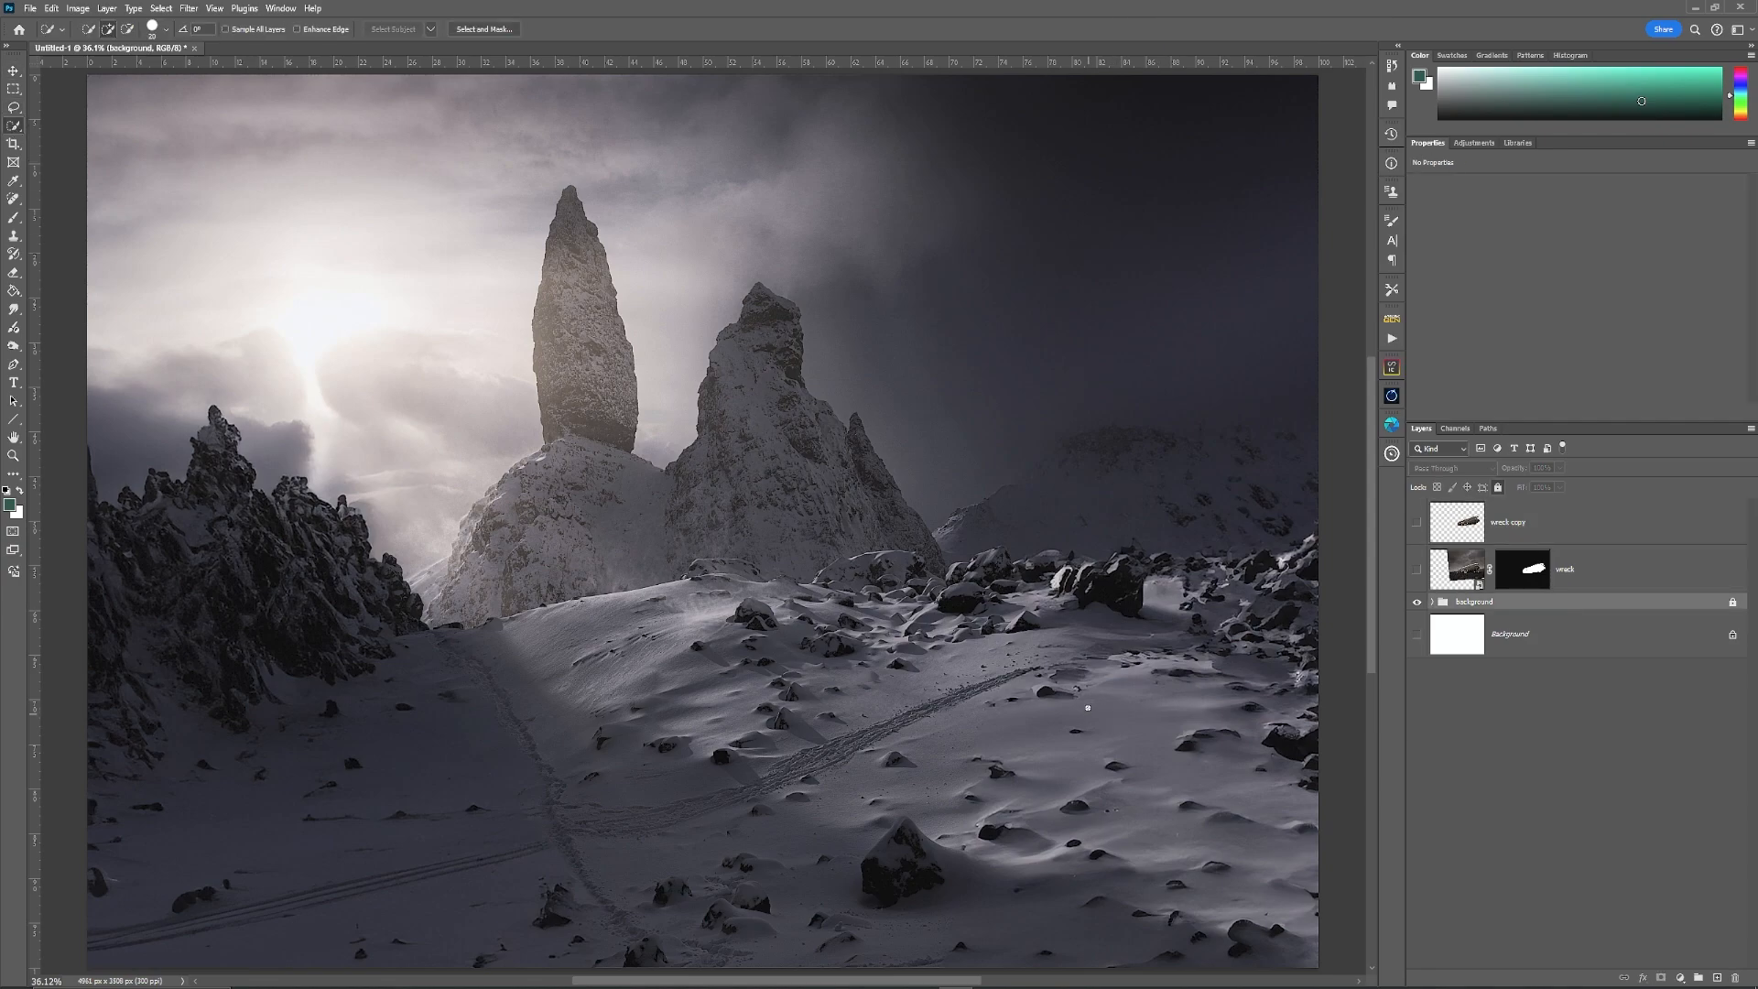
key("ctrl+space")
mouse_move(998, 580)
left_mouse_down()
mouse_move(1066, 594)
mouse_move(715, 587)
left_mouse_up()
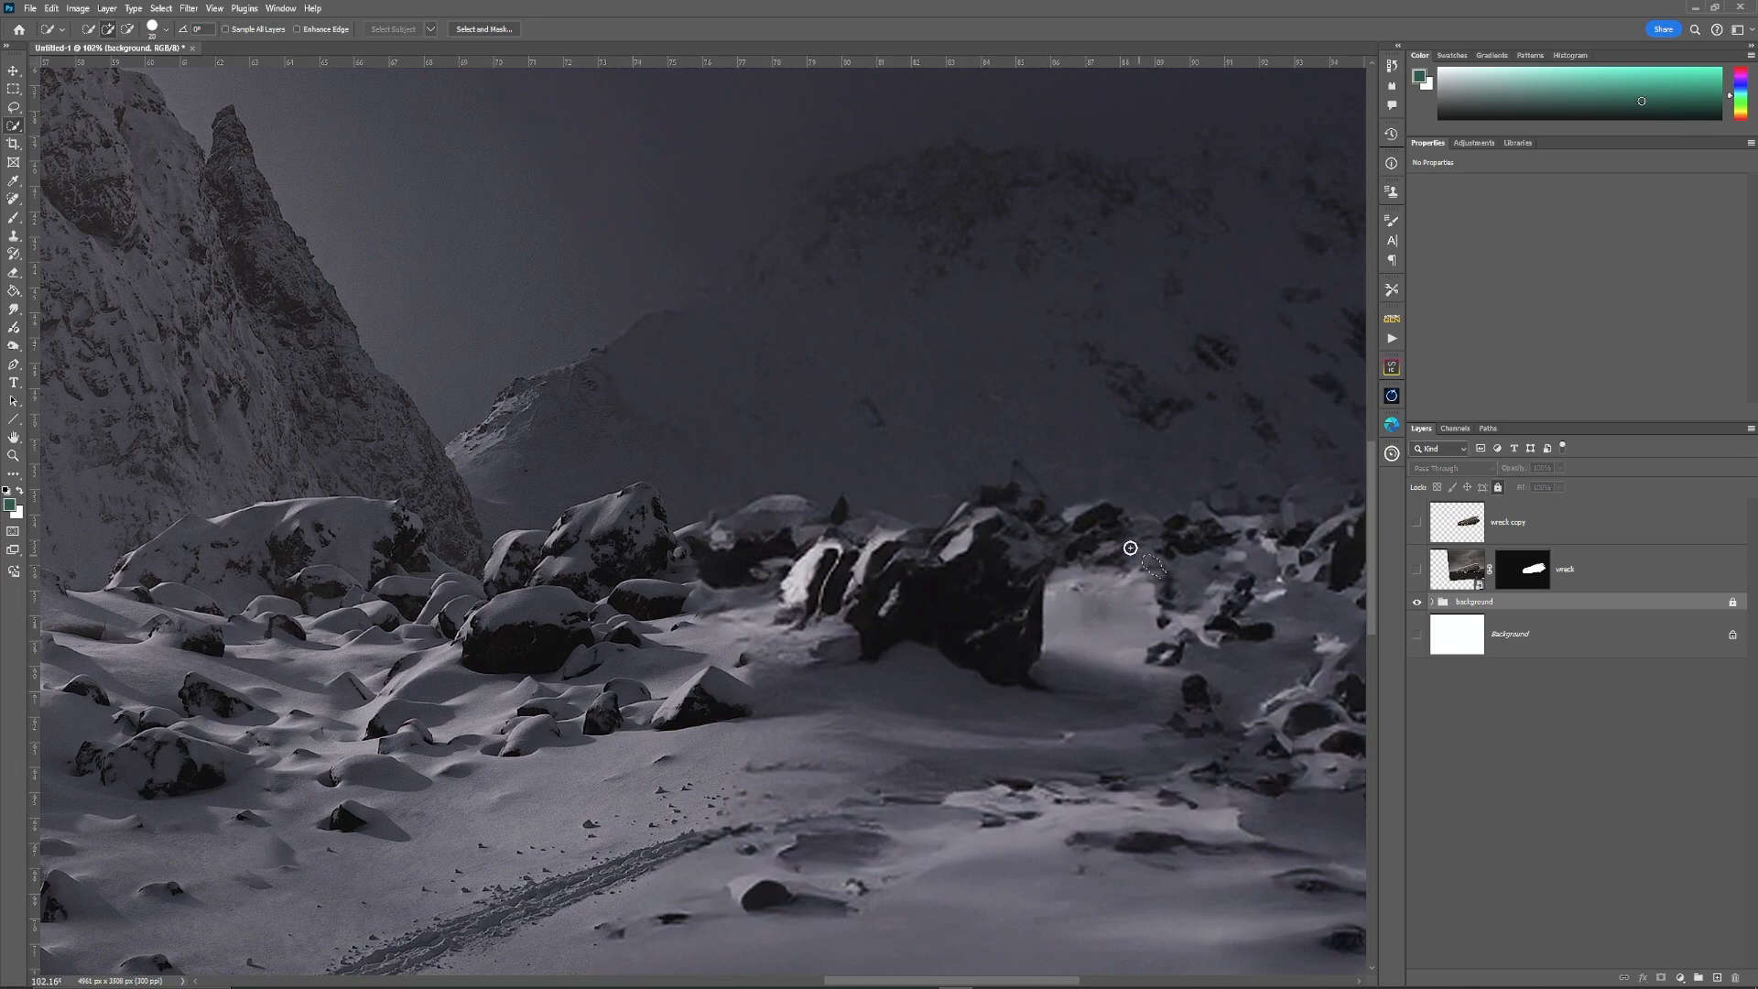
mouse_move(1027, 477)
left_mouse_down()
mouse_move(979, 538)
mouse_move(993, 497)
mouse_move(961, 528)
mouse_move(878, 544)
mouse_move(813, 510)
mouse_move(759, 509)
mouse_move(631, 553)
mouse_move(634, 492)
left_mouse_up()
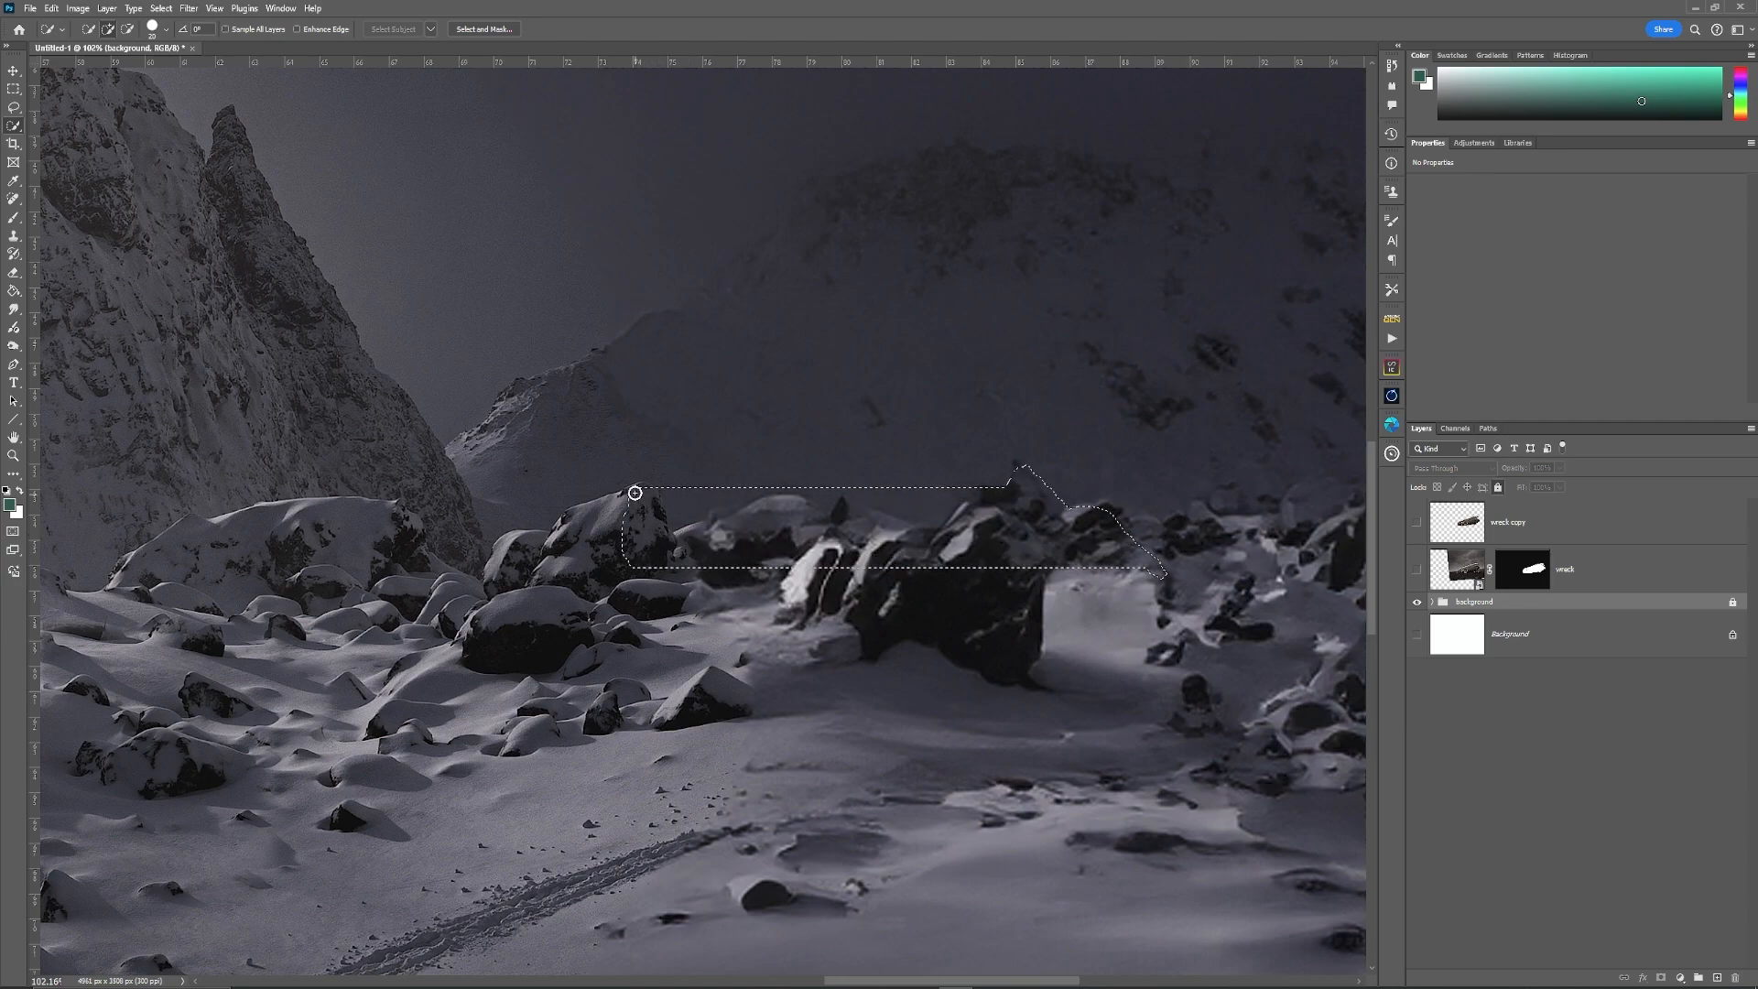
key("ctrl+d")
Step: Unlock the background group and stamp all visible layers into a new merged layer above it
left_click(1432, 603)
left_click(1696, 651)
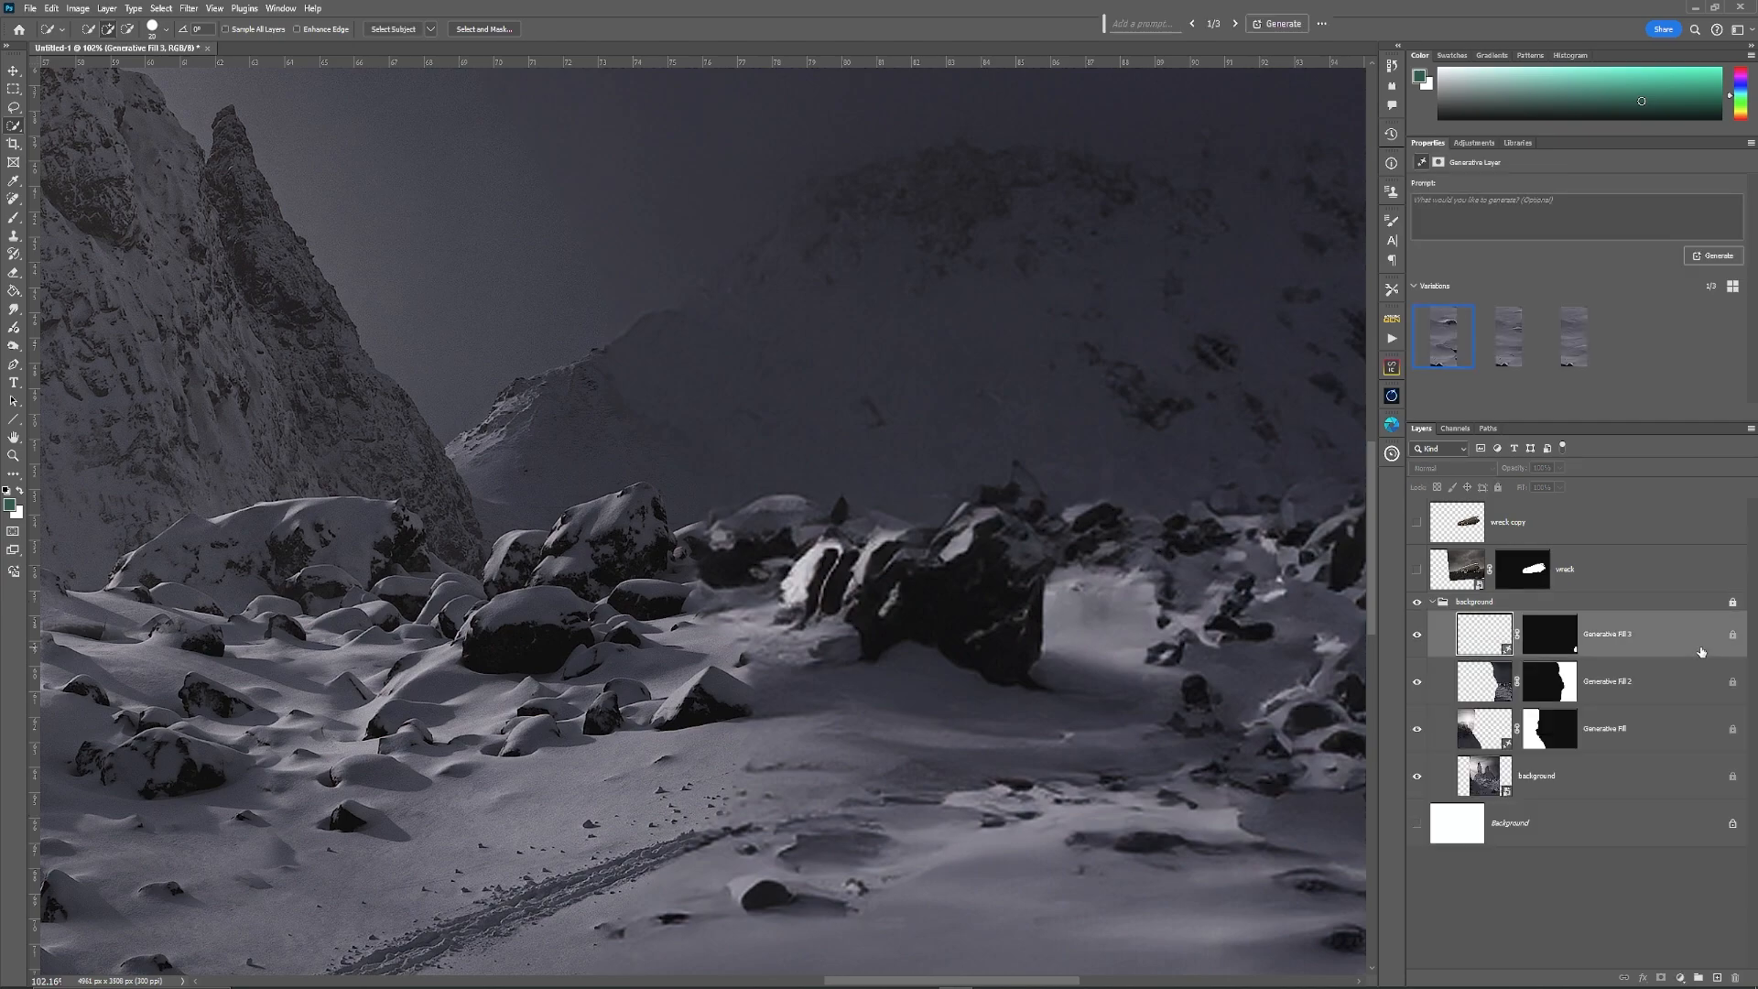
left_click(1730, 606)
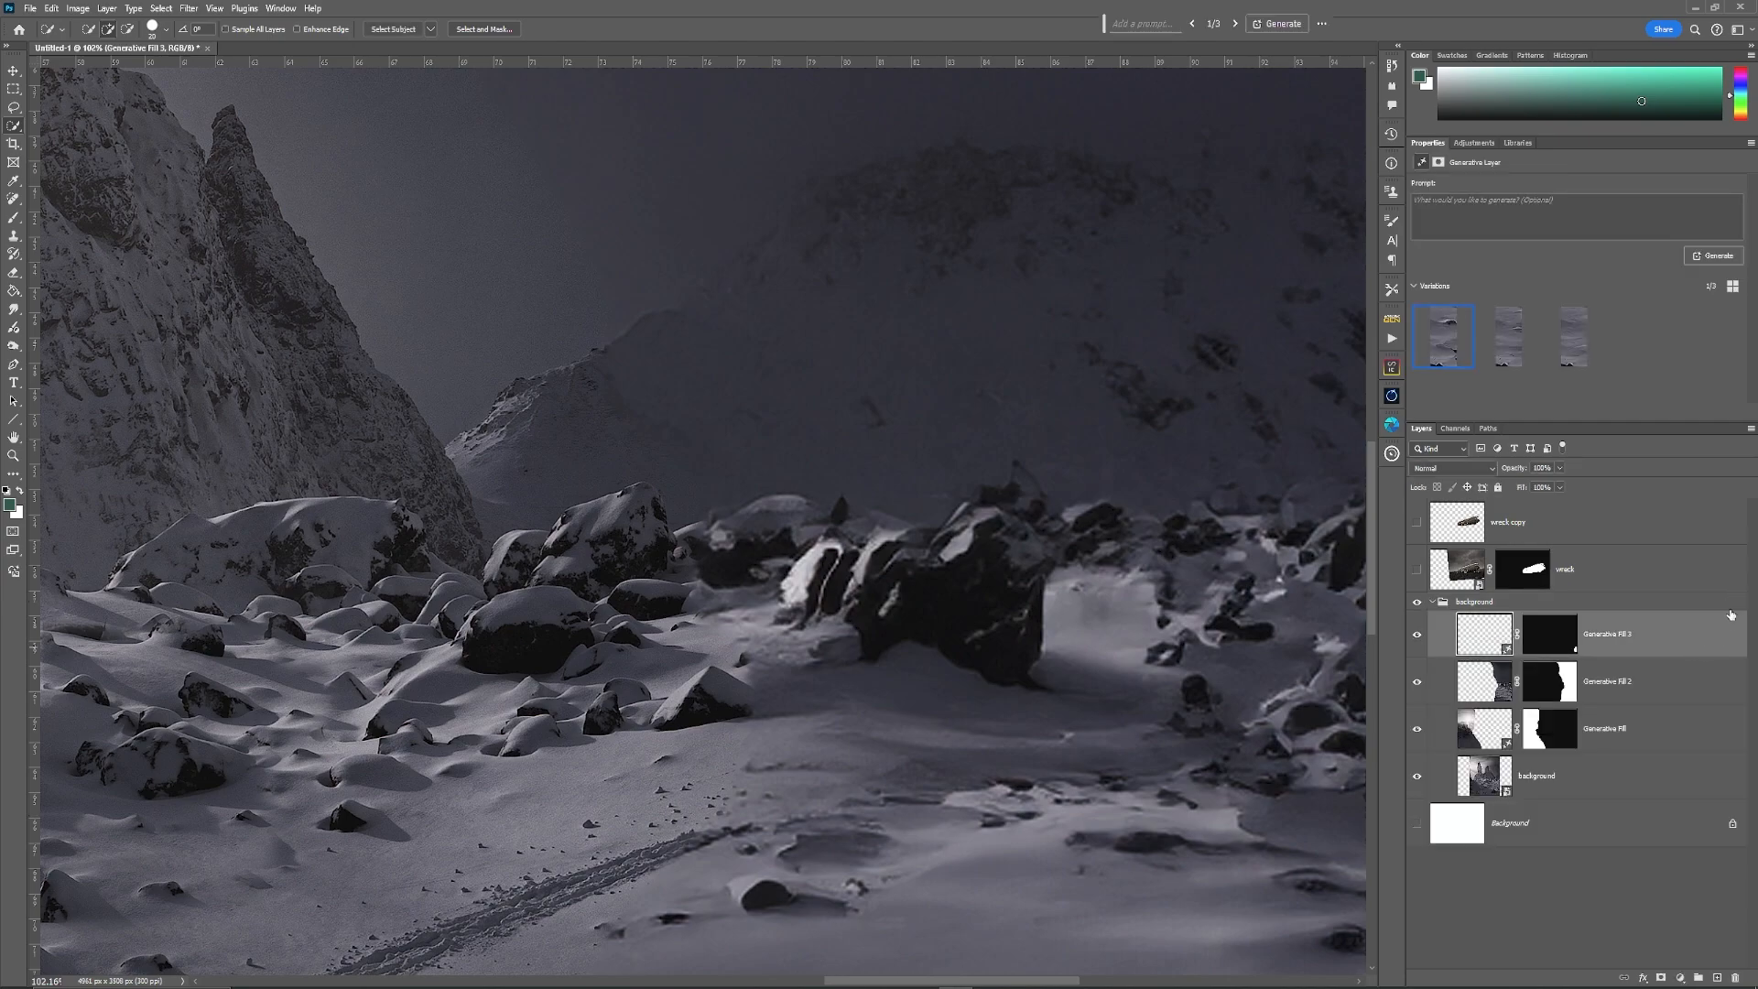
left_click(1642, 604)
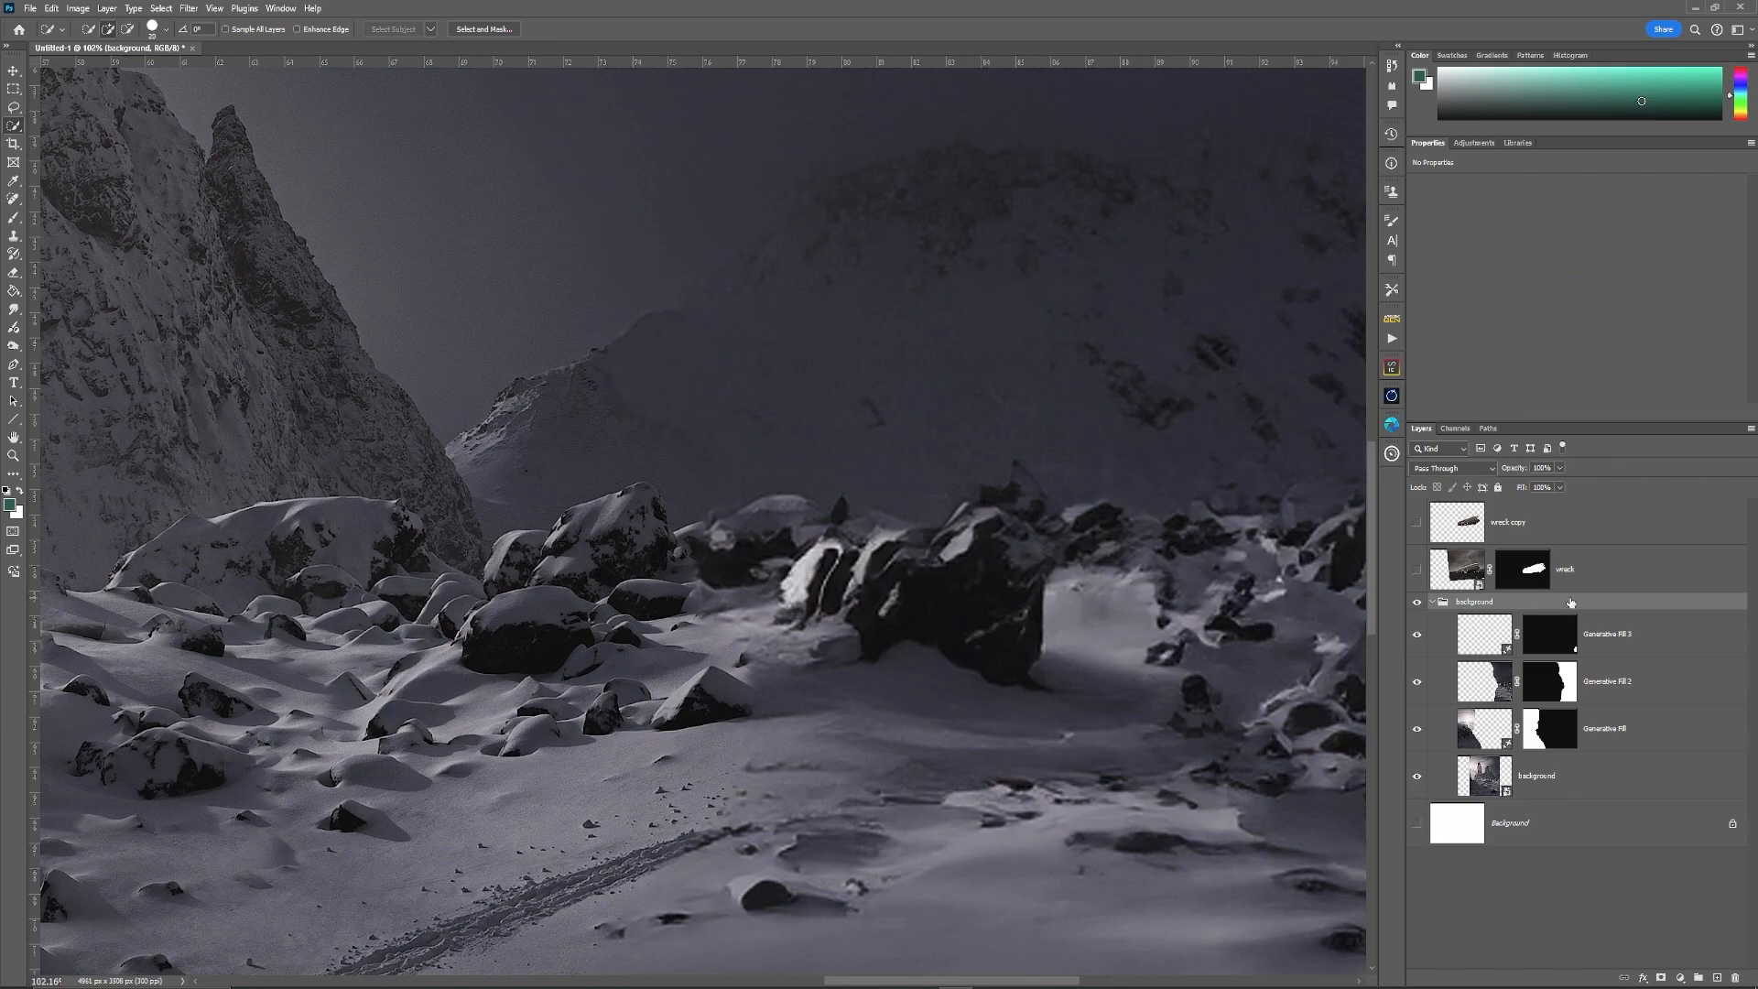
key("ctrl+shift+alt+e")
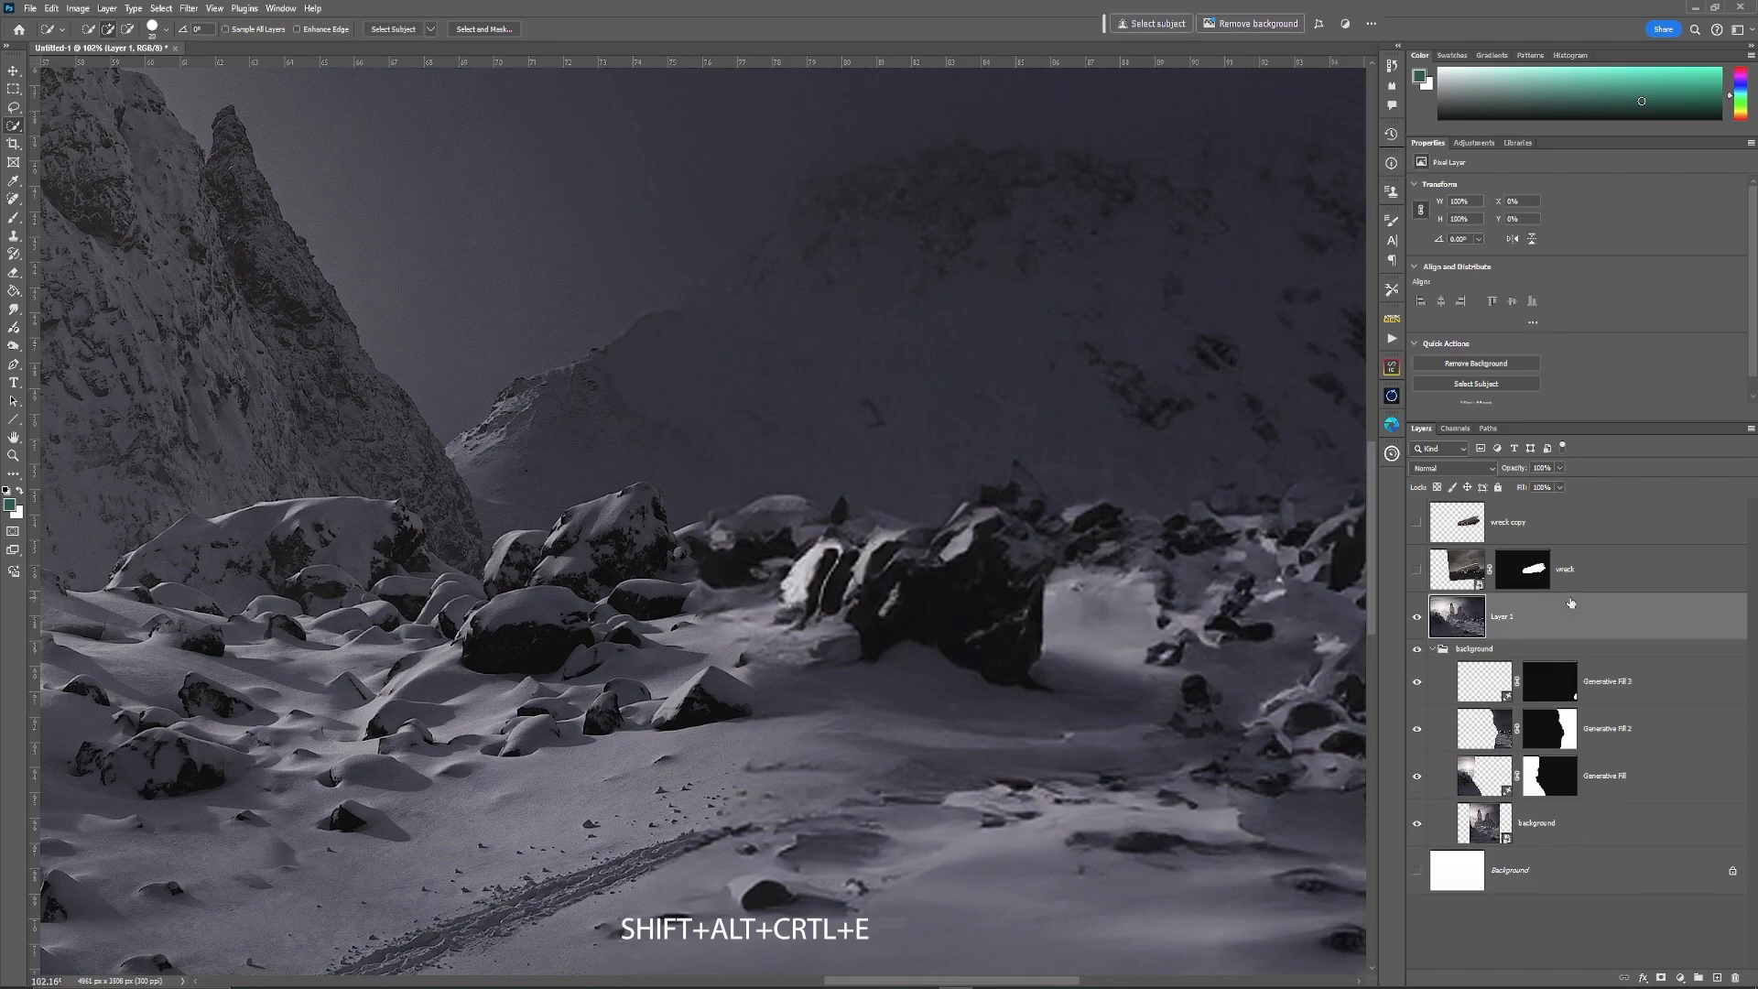
Step: Collapse the background group and lock it again
left_click(1434, 650)
left_click(1465, 649)
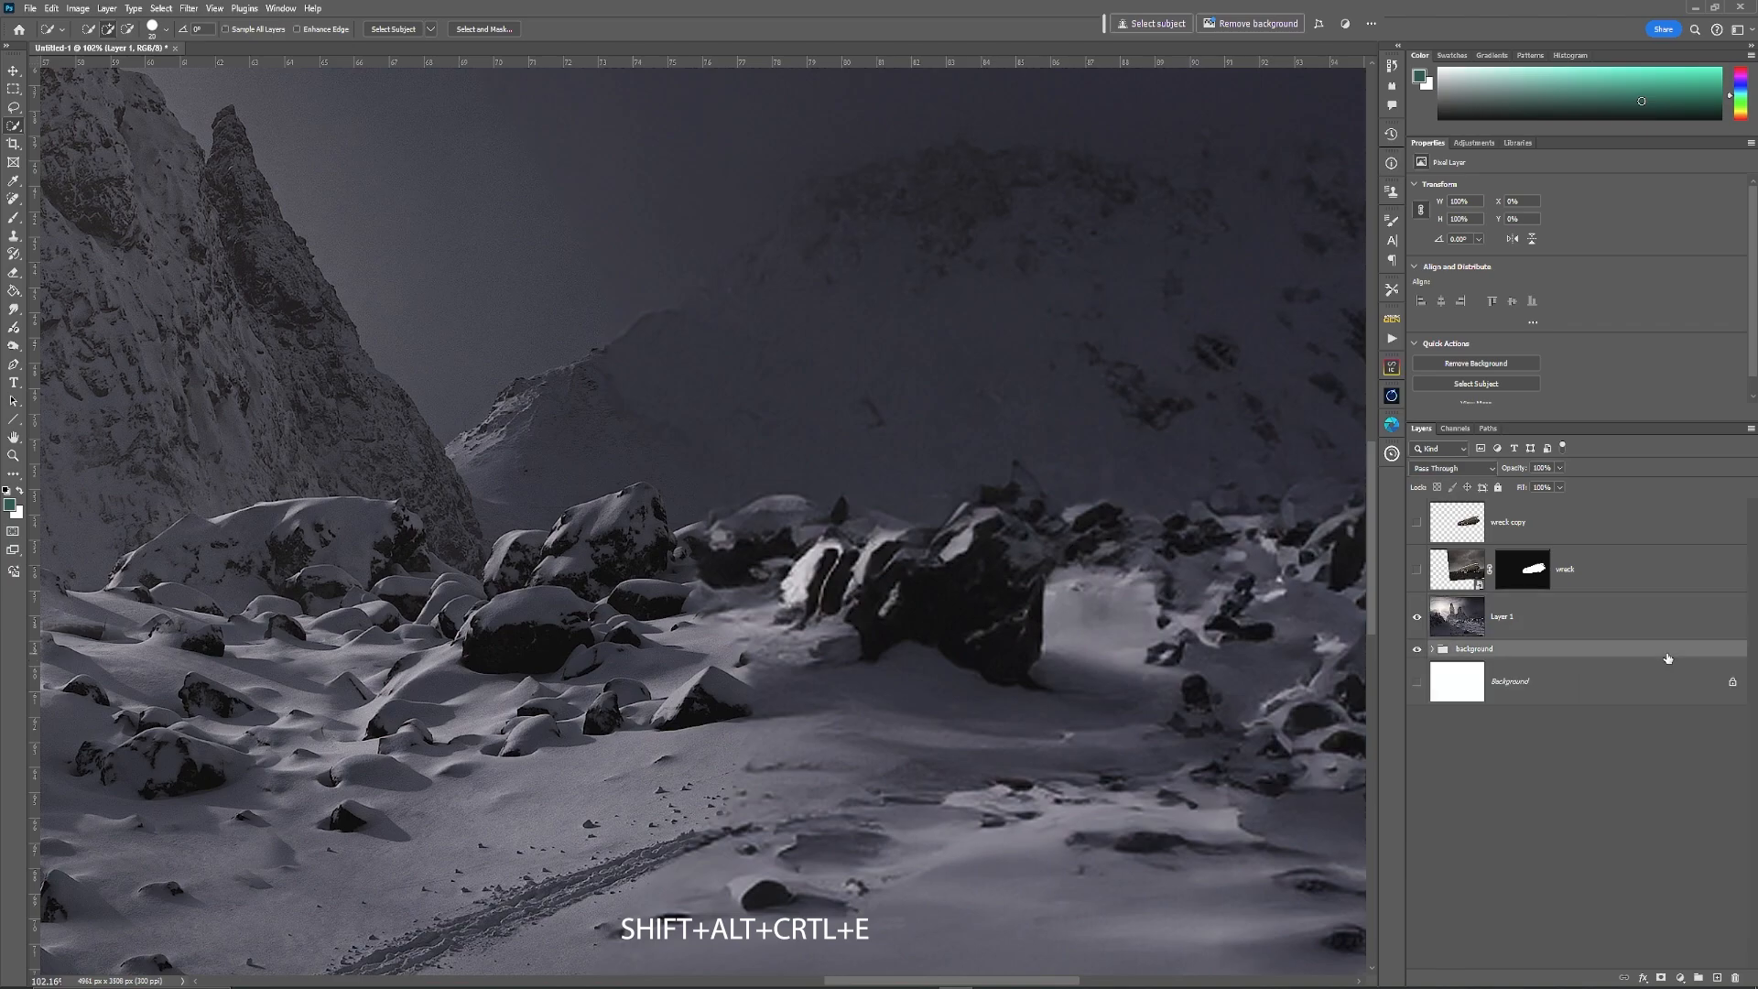
left_click(1499, 488)
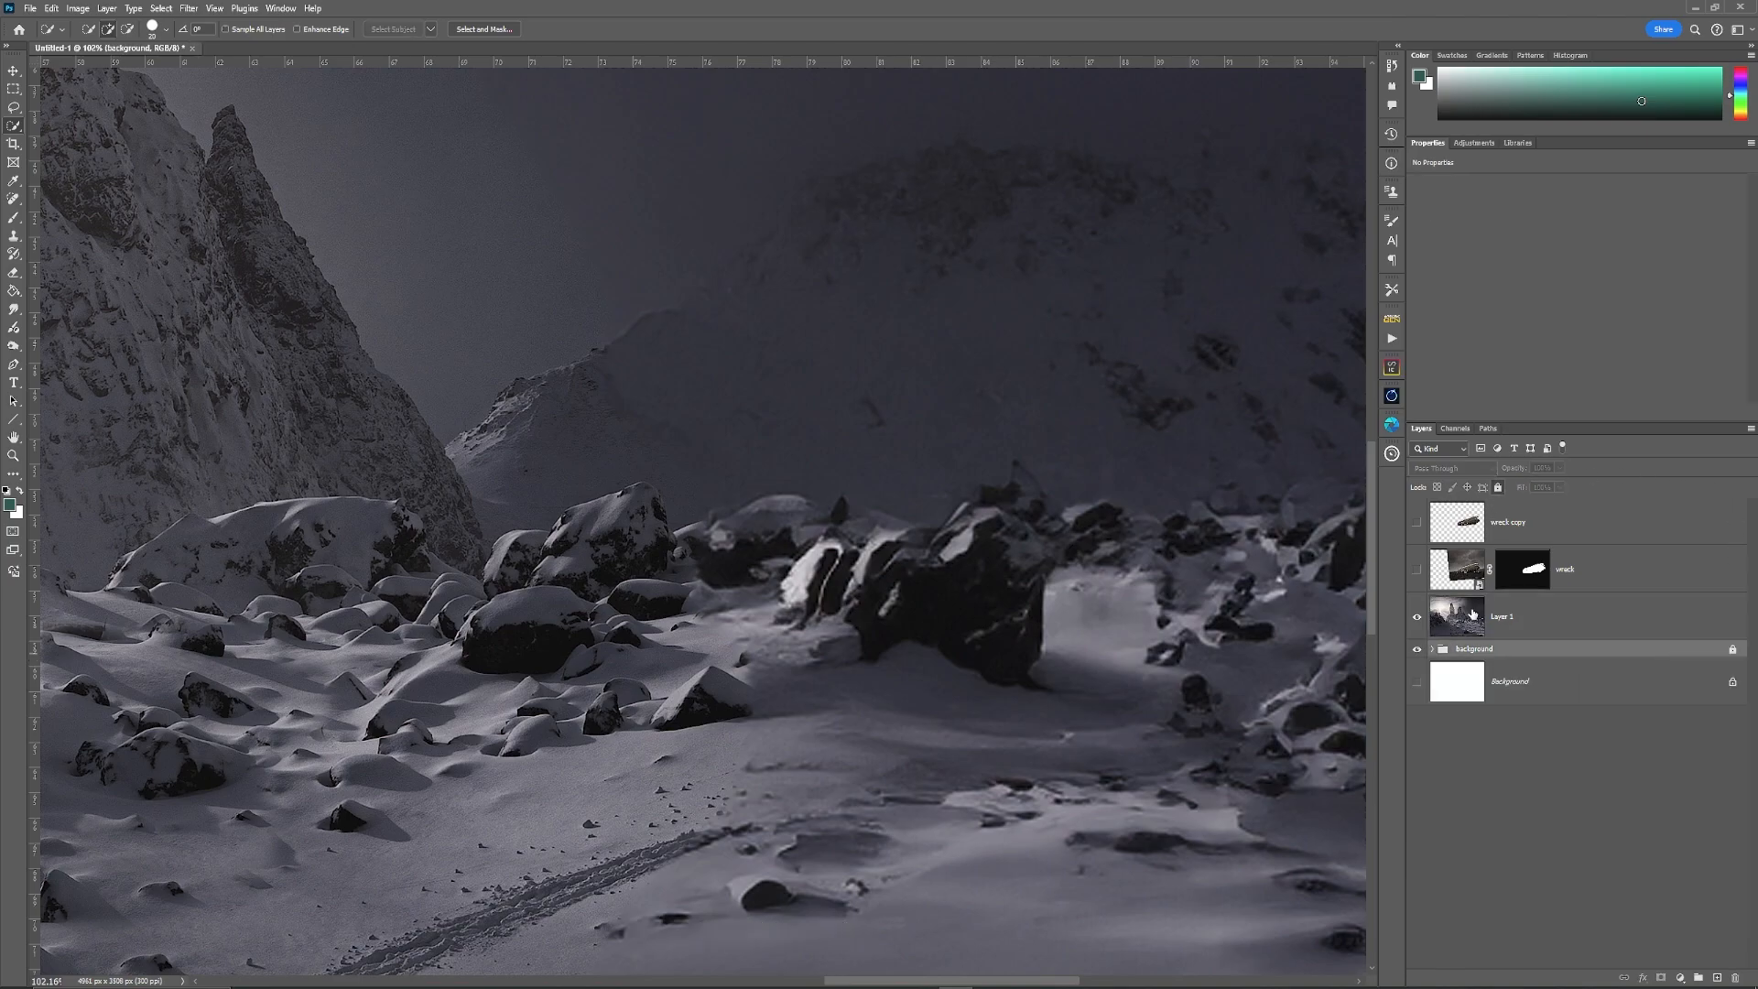
Step: Quick-select the large dark boulder and the row of snowy rocks to its left on Layer 1
left_click(1470, 615)
mouse_move(1022, 617)
left_mouse_down()
mouse_move(1026, 567)
mouse_move(997, 556)
mouse_move(1029, 498)
left_mouse_up()
left_click_drag(849, 514, 883, 531)
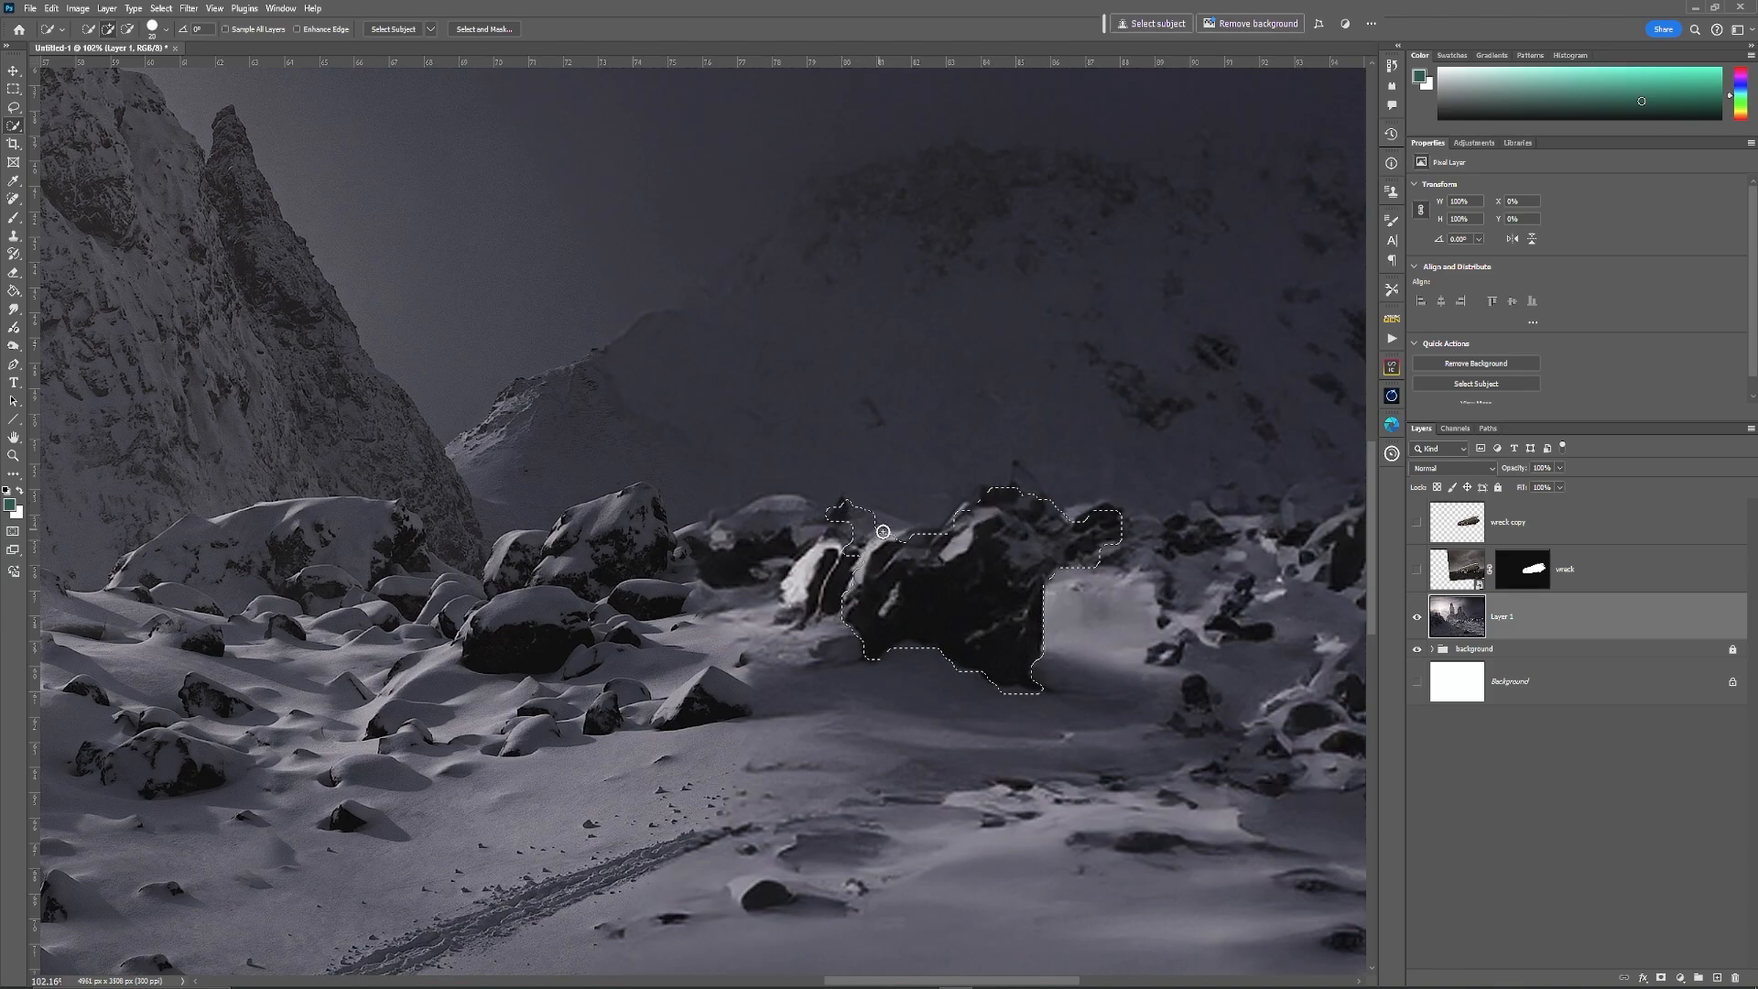
mouse_move(748, 514)
left_mouse_down()
mouse_move(641, 540)
mouse_move(633, 498)
mouse_move(575, 515)
mouse_move(645, 495)
mouse_move(501, 545)
left_mouse_up()
mouse_move(385, 527)
left_mouse_down()
mouse_move(421, 563)
mouse_move(178, 540)
mouse_move(94, 604)
left_mouse_up()
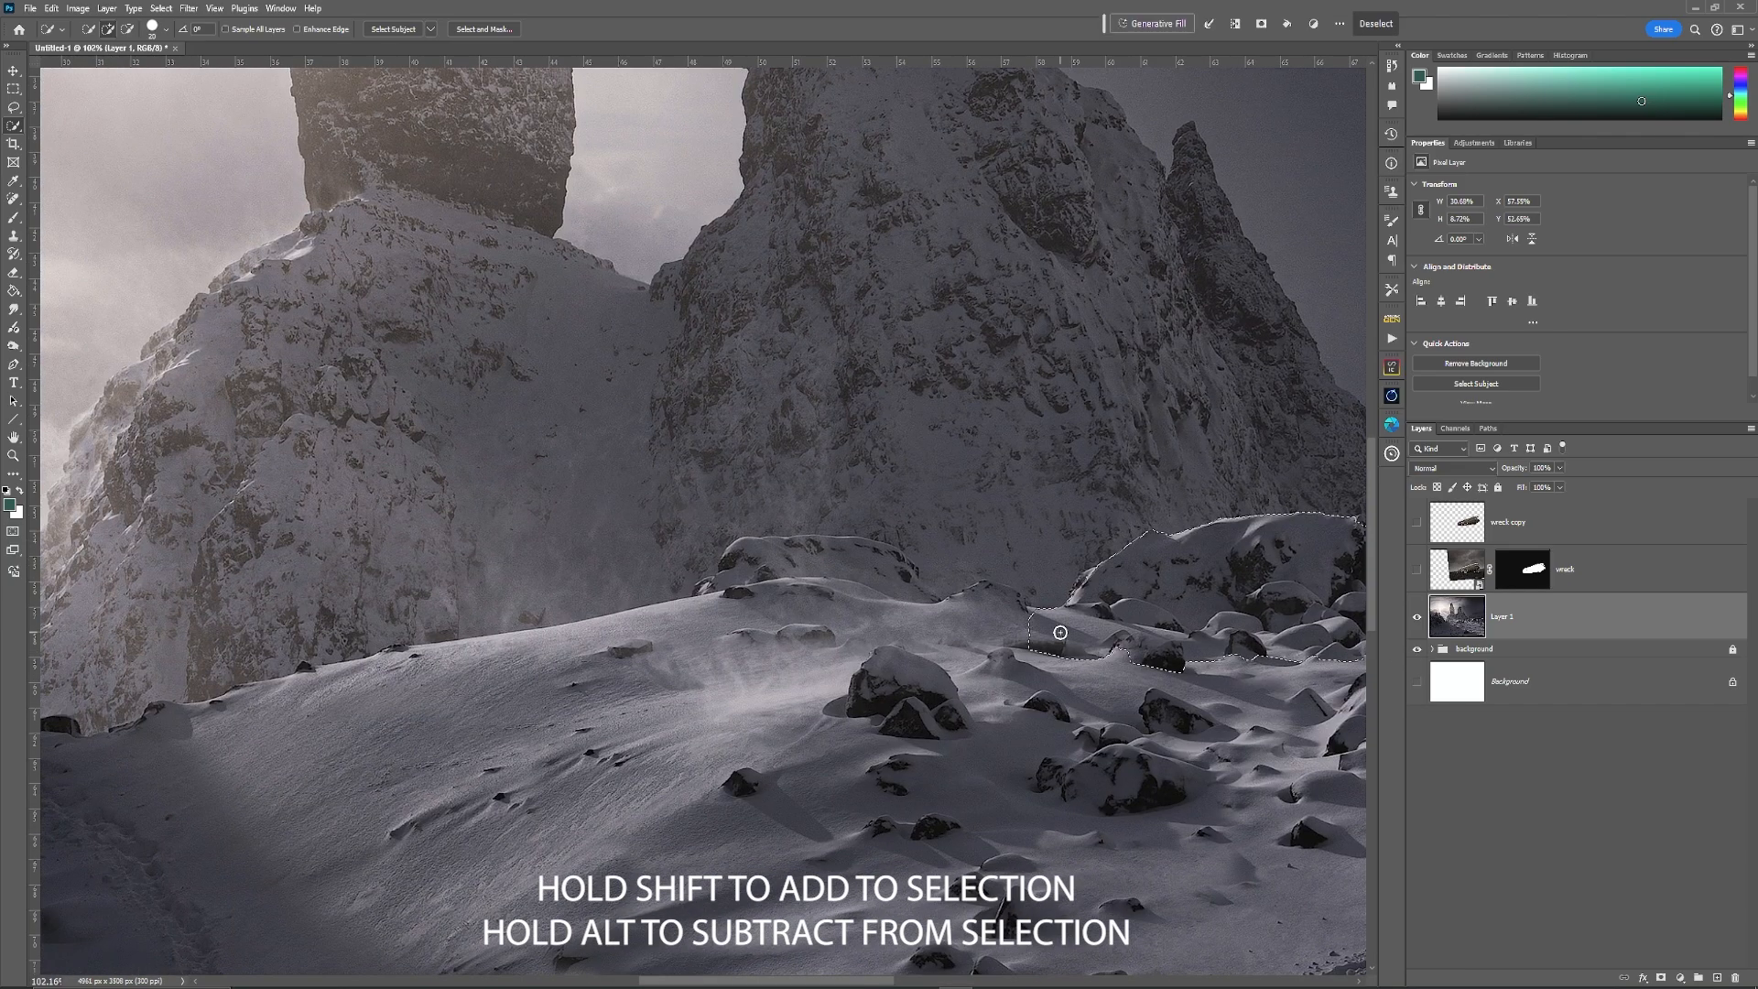
Step: Extend the rock selection along the snowy ridge on both sides, undoing the stray stroke and trimming unwanted areas
mouse_move(1060, 632)
left_mouse_down()
mouse_move(982, 597)
mouse_move(1008, 597)
mouse_move(911, 610)
mouse_move(886, 553)
mouse_move(750, 526)
mouse_move(989, 597)
left_mouse_up()
key("ctrl+z")
left_click_drag(870, 545, 1013, 494)
mouse_move(916, 518)
left_mouse_down()
mouse_move(729, 479)
mouse_move(772, 500)
mouse_move(1208, 415)
mouse_move(1131, 484)
mouse_move(1331, 434)
mouse_move(1154, 125)
mouse_move(1079, 101)
mouse_move(1324, 358)
mouse_move(1241, 404)
mouse_move(730, 361)
left_mouse_up()
mouse_move(992, 549)
left_mouse_down()
mouse_move(1016, 517)
mouse_move(936, 387)
left_mouse_up()
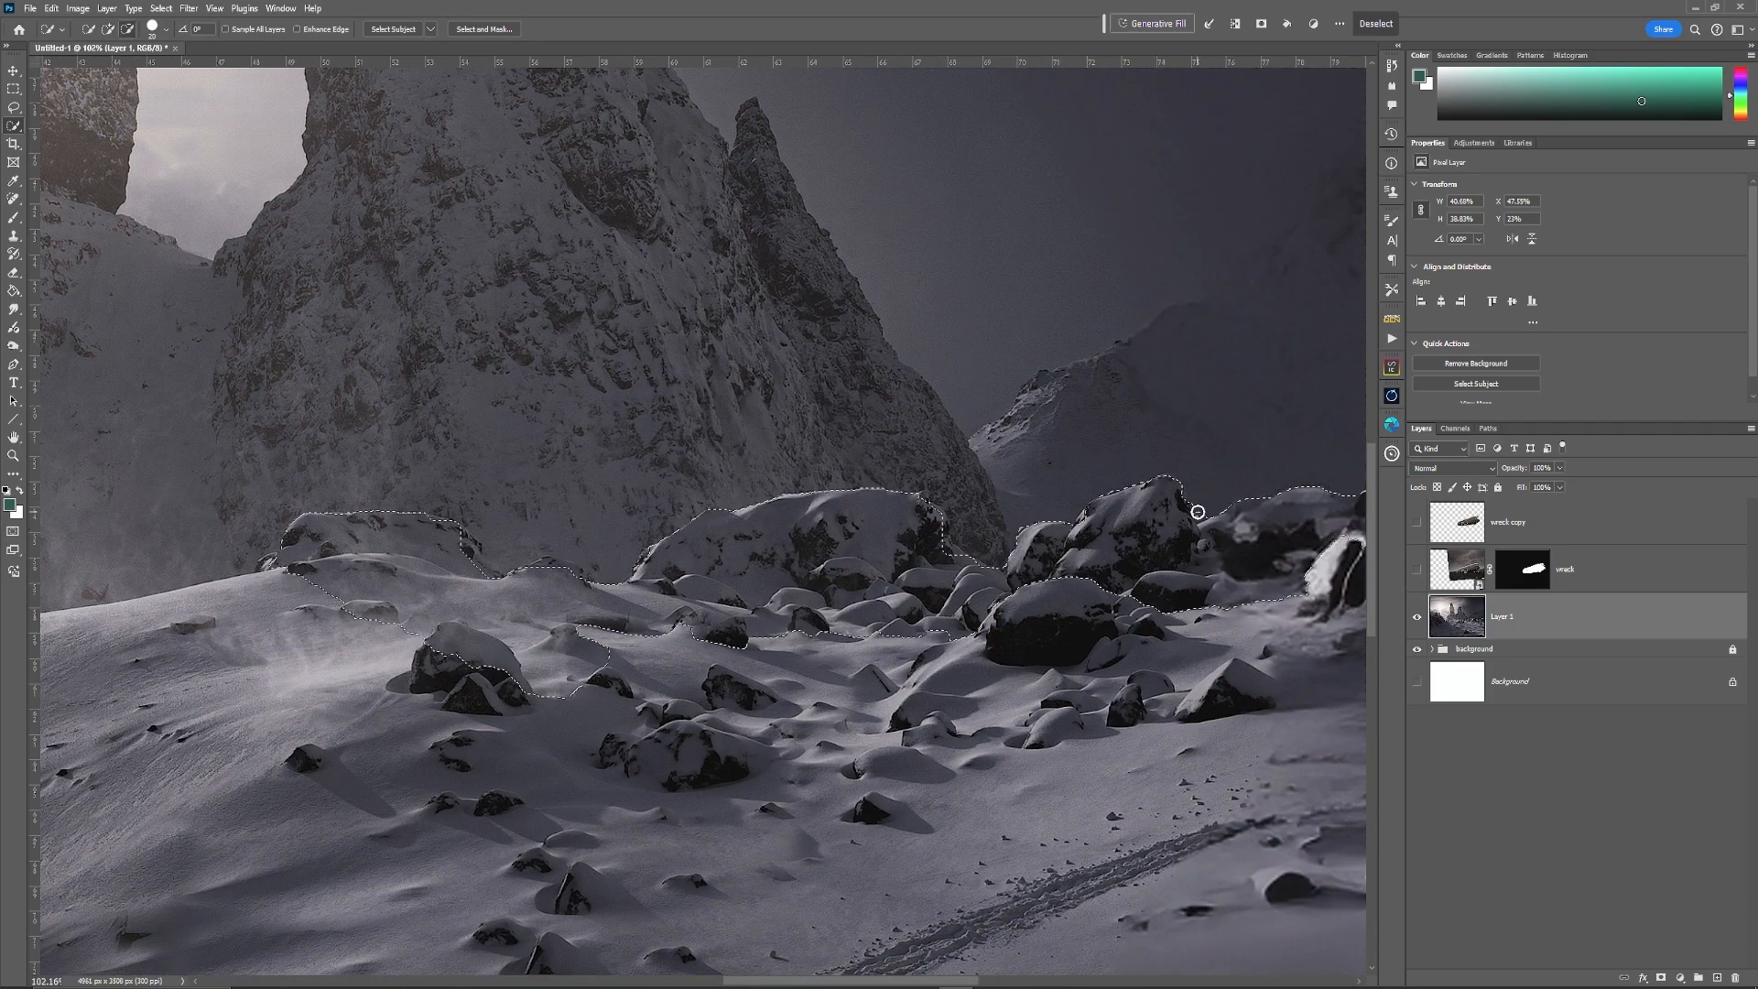
mouse_move(1226, 600)
left_mouse_down()
mouse_move(705, 562)
mouse_move(1165, 548)
mouse_move(1092, 534)
mouse_move(1142, 491)
mouse_move(1085, 506)
left_mouse_up()
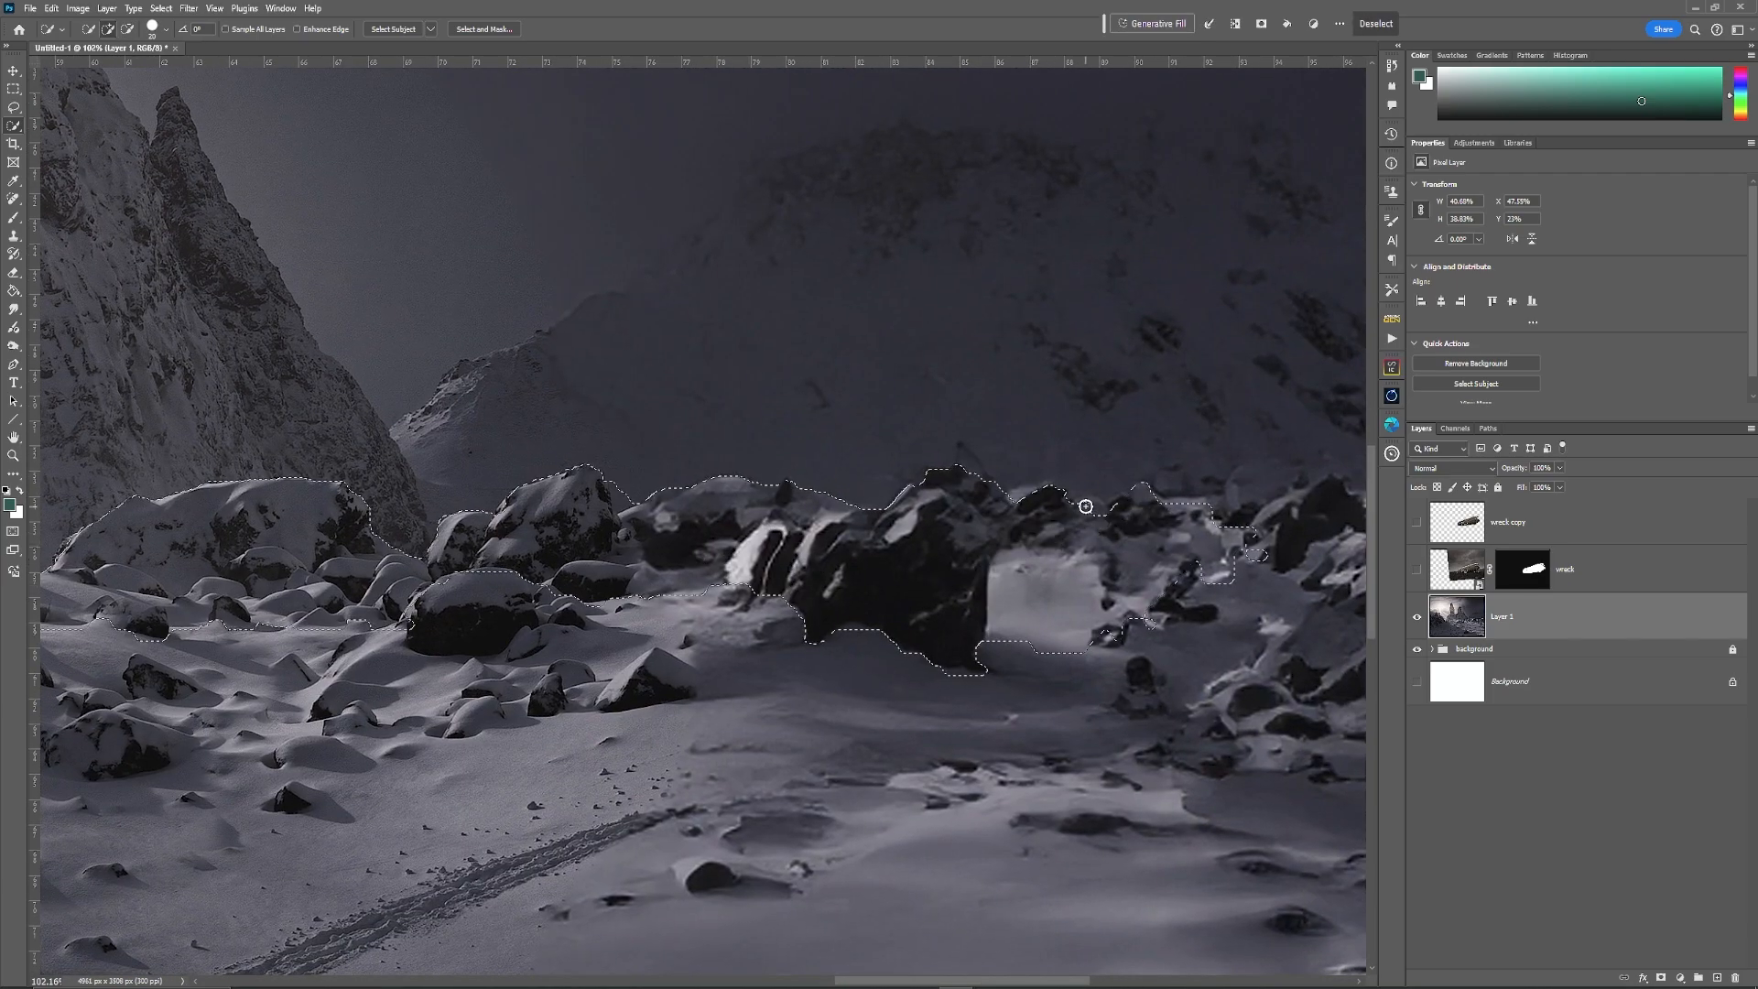
Step: Check the selection against the plane's position and add the smaller rocks and snow in front of the ridge
left_click(1418, 523)
left_click(1418, 523)
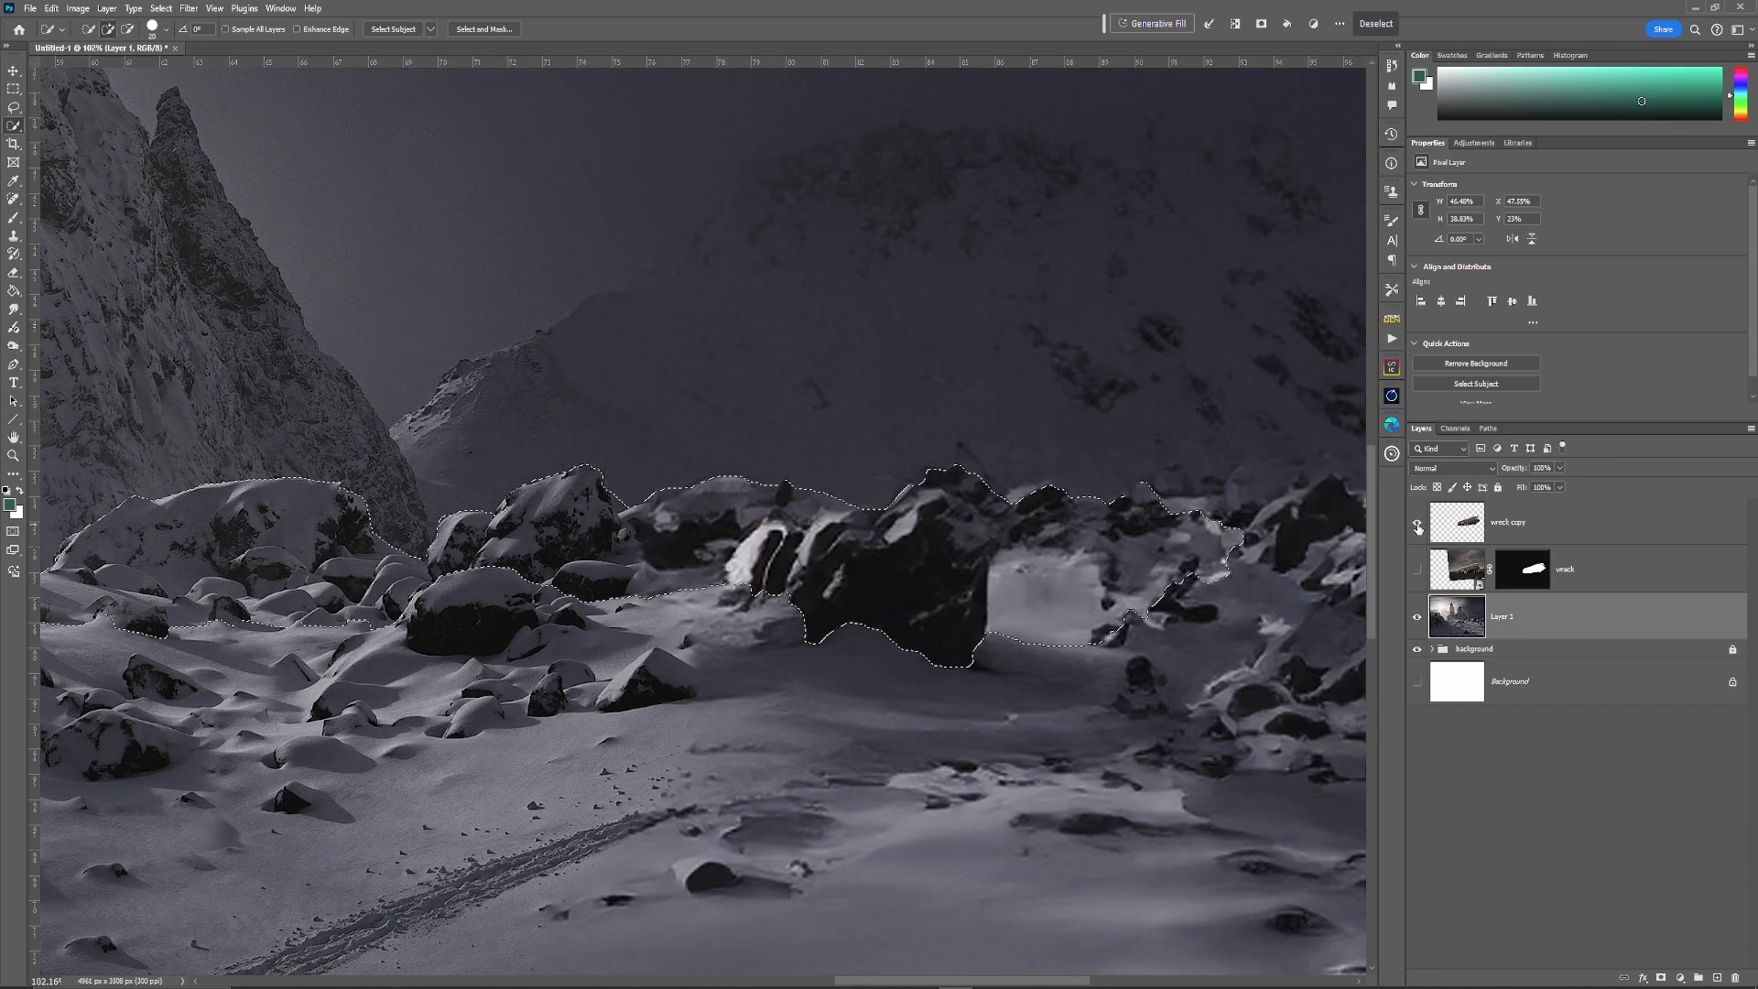
left_click(1419, 523)
left_click(1419, 523)
left_click_drag(540, 721, 1083, 757)
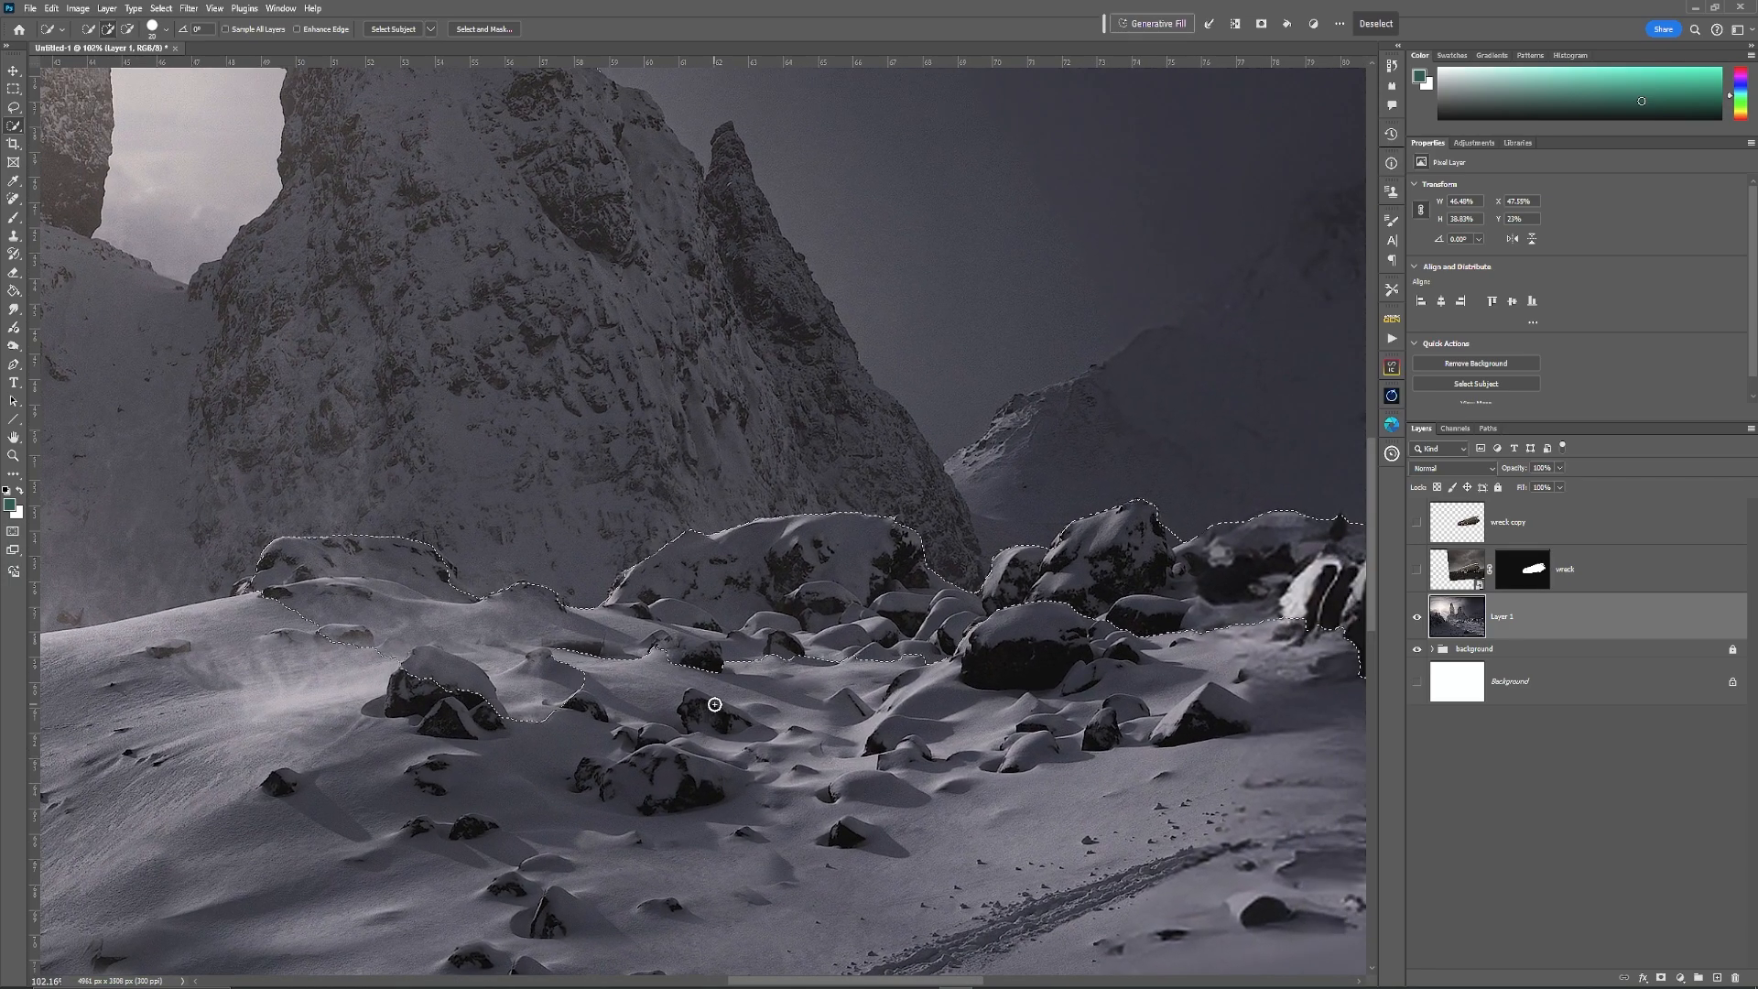
mouse_move(709, 692)
left_mouse_down()
mouse_move(575, 689)
mouse_move(597, 676)
mouse_move(532, 658)
mouse_move(1016, 664)
mouse_move(865, 688)
mouse_move(1139, 692)
left_mouse_up()
mouse_move(1306, 639)
left_mouse_down()
mouse_move(1193, 740)
mouse_move(1135, 756)
left_mouse_up()
key("ctrl+minus")
key("ctrl+minus")
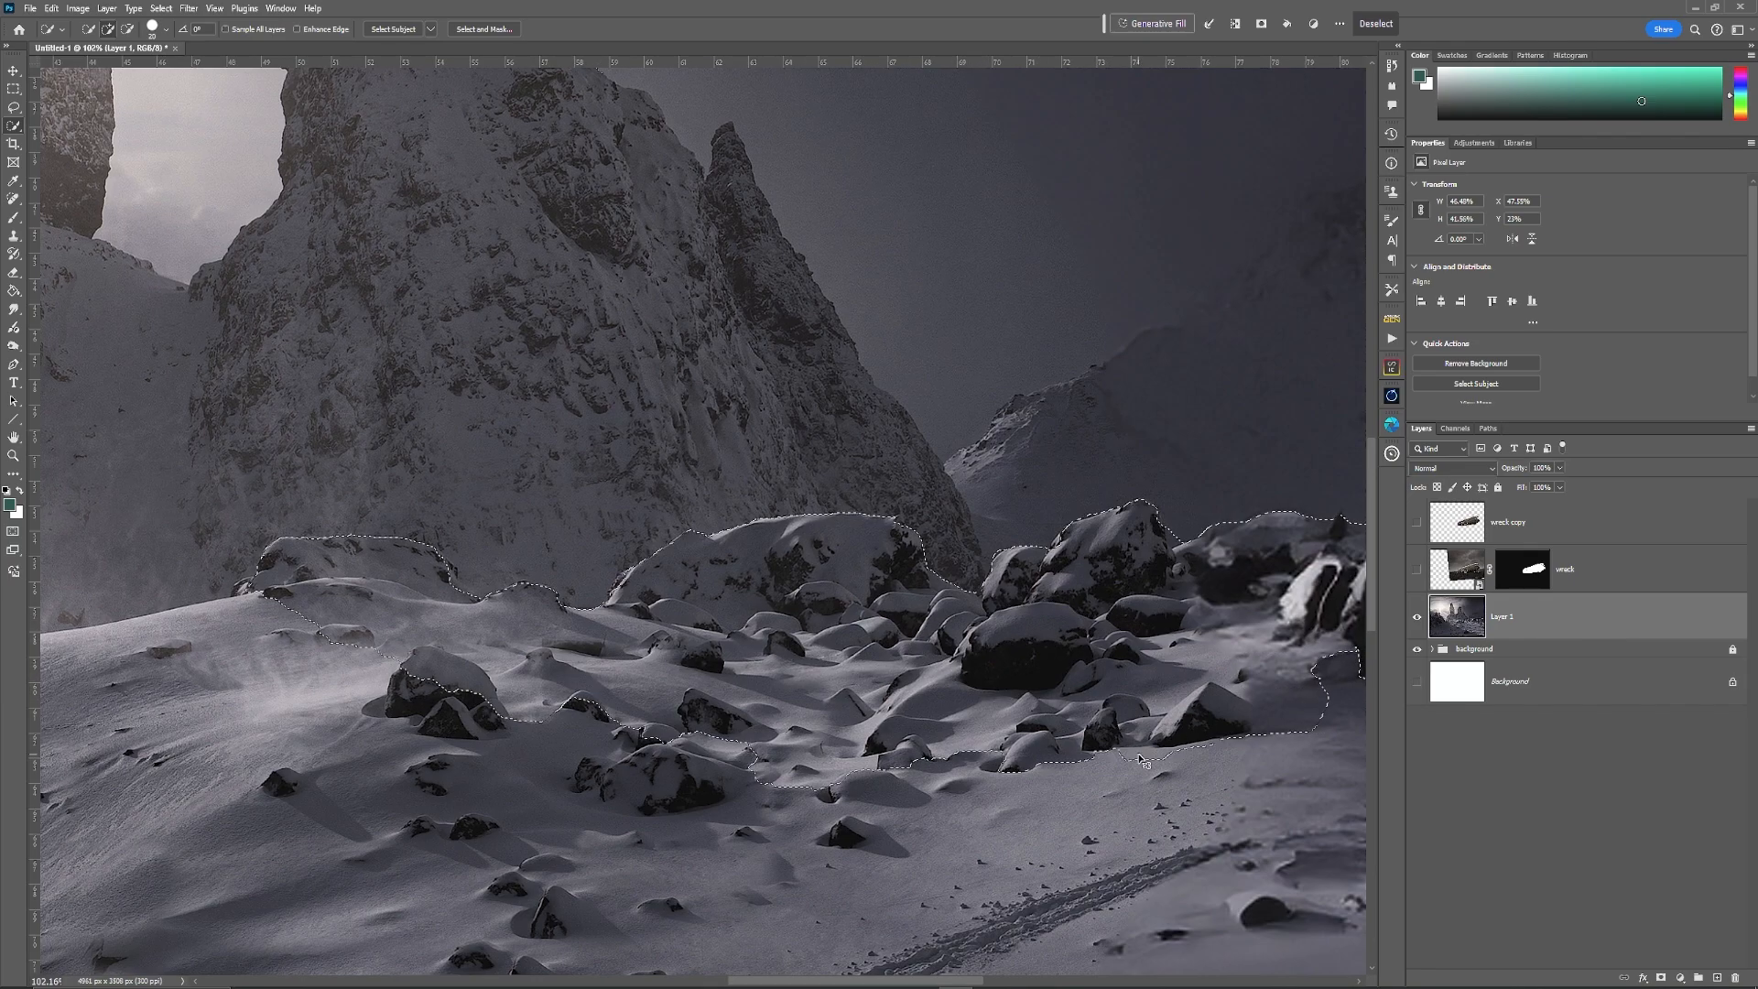
key("ctrl+minus")
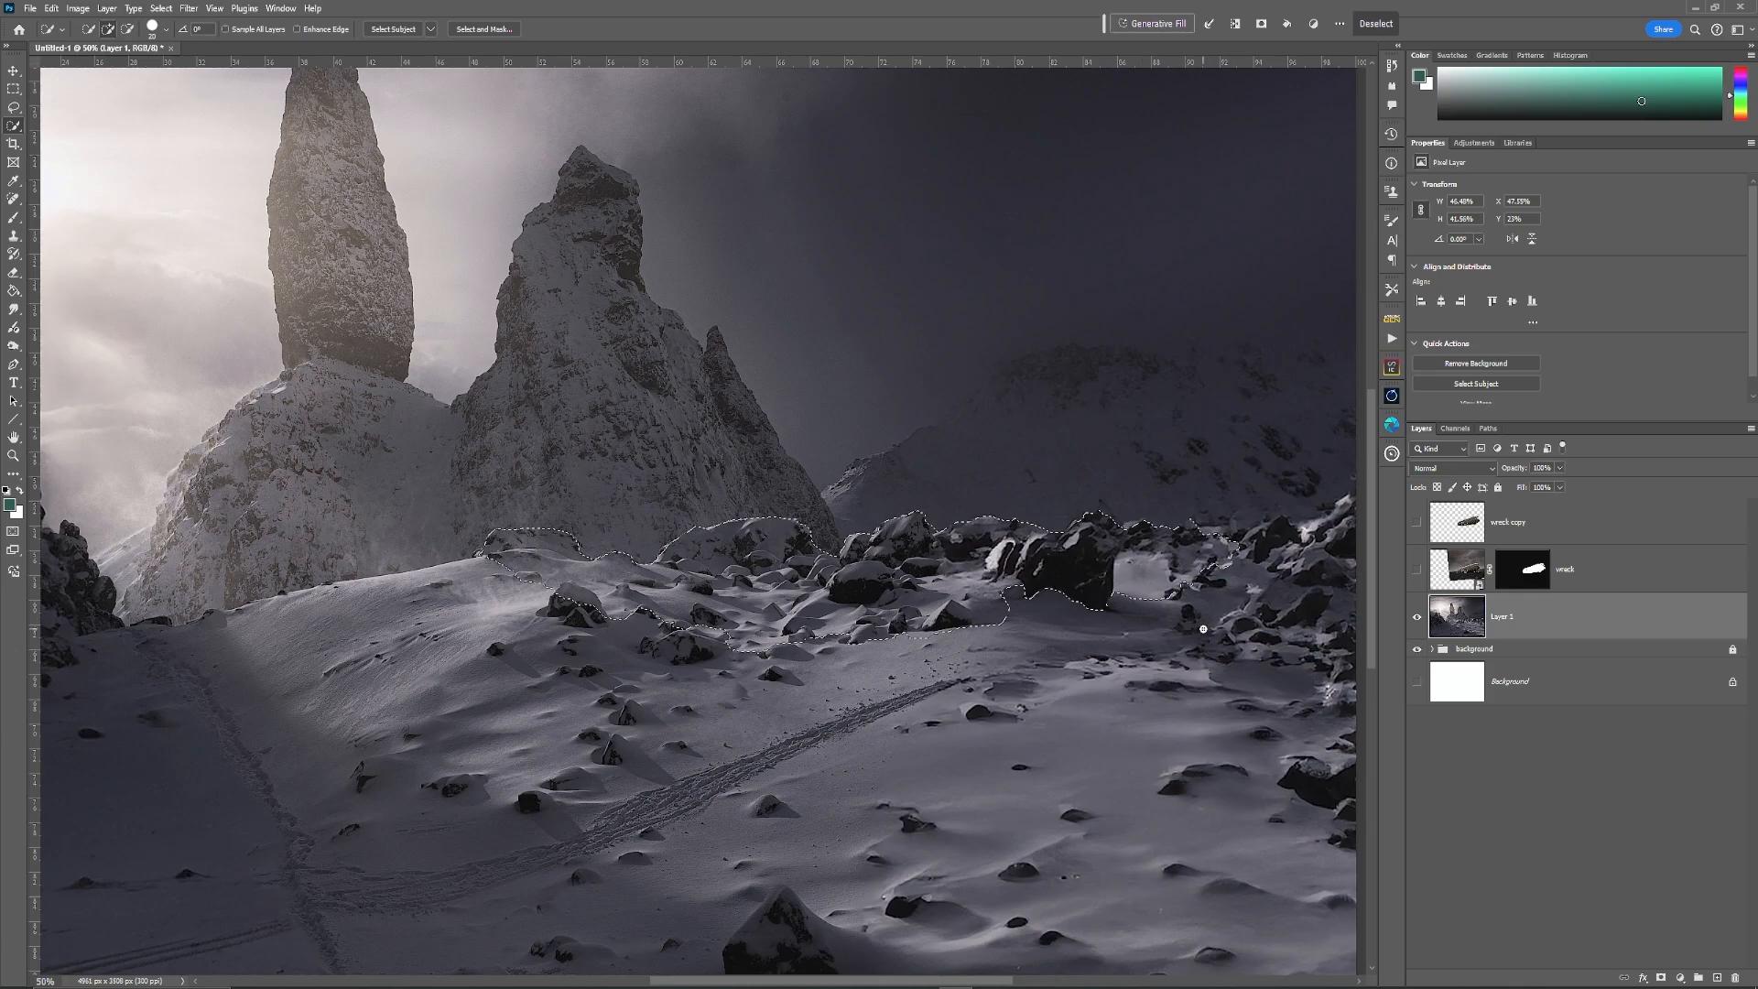
left_click(1028, 609)
Step: Show the wreck copy and mask it with the inverted rock selection so the rocks cover the plane's base
left_click(1416, 521)
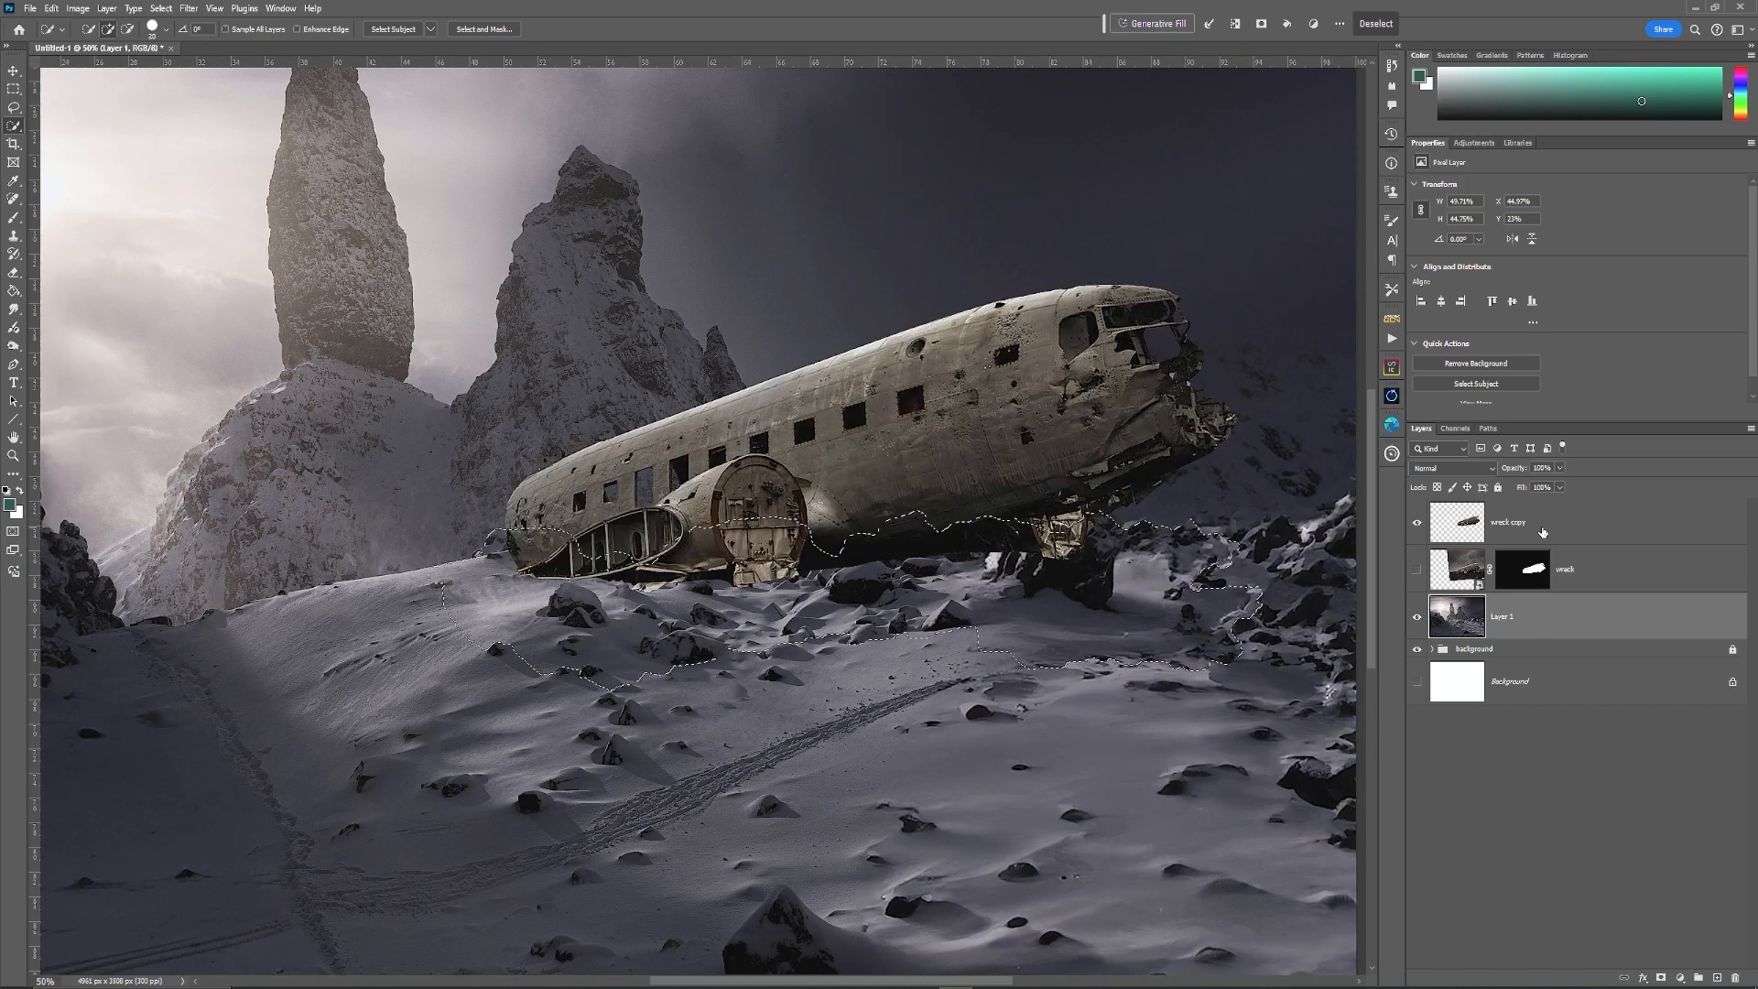
left_click(1542, 532)
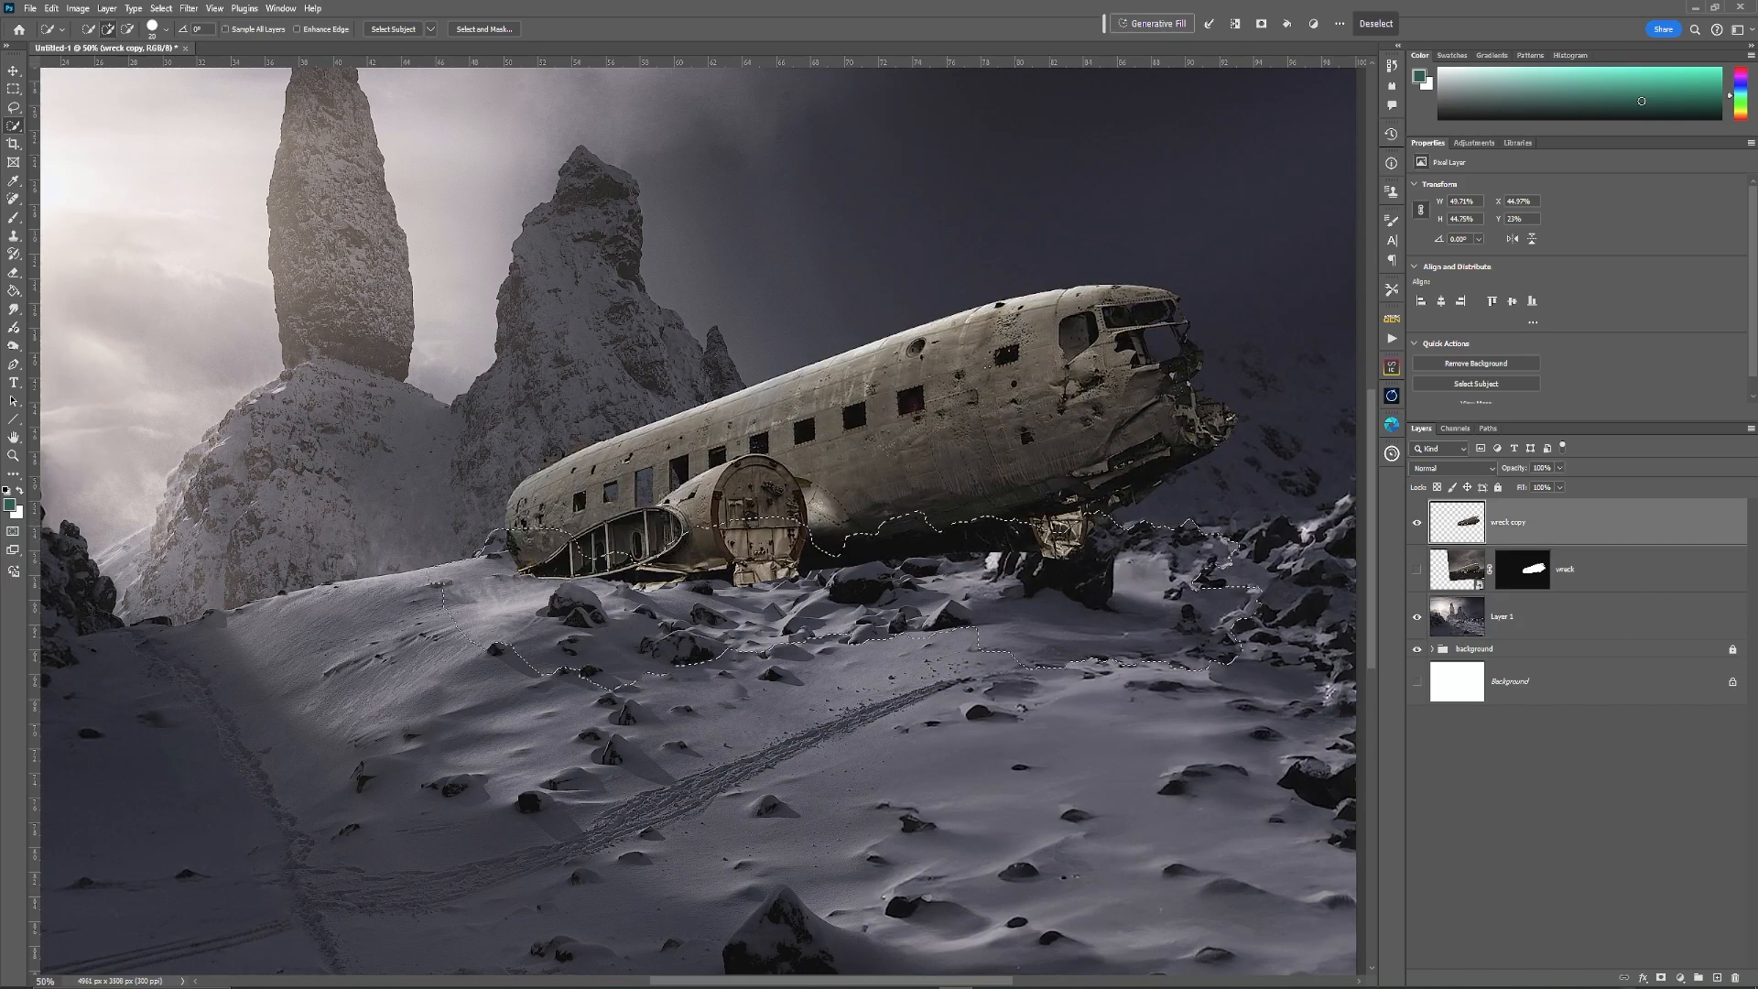
left_click(1660, 978)
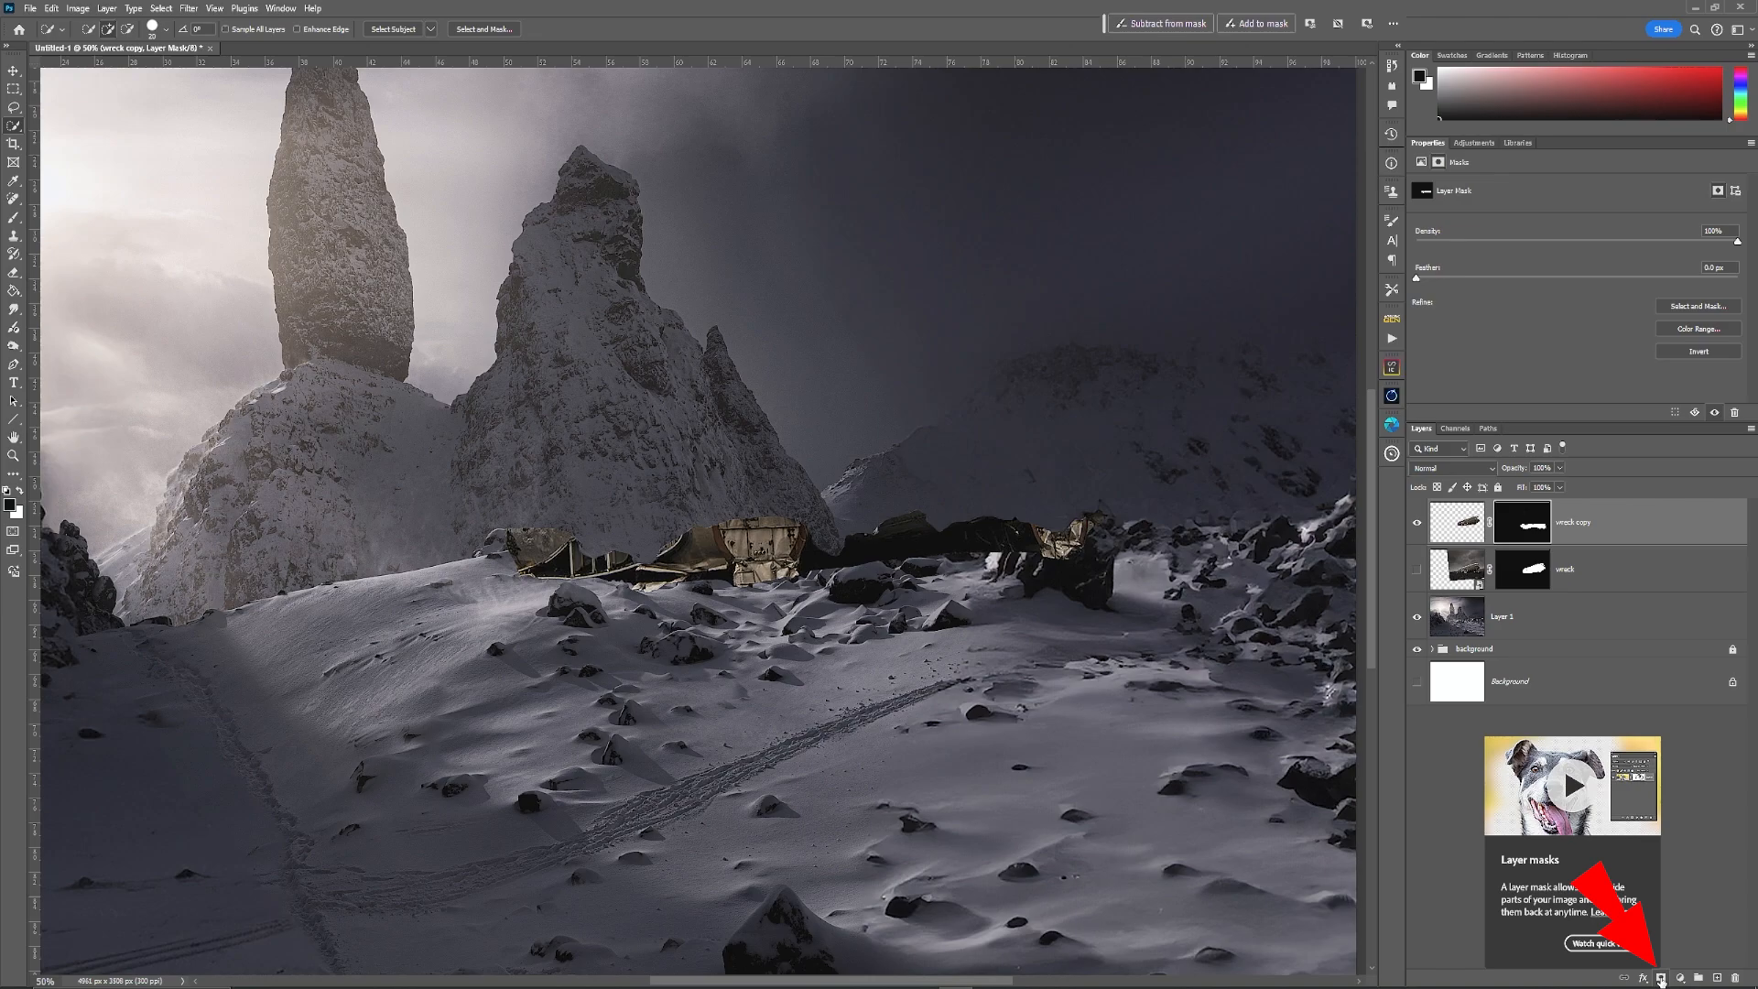
key("ctrl+i")
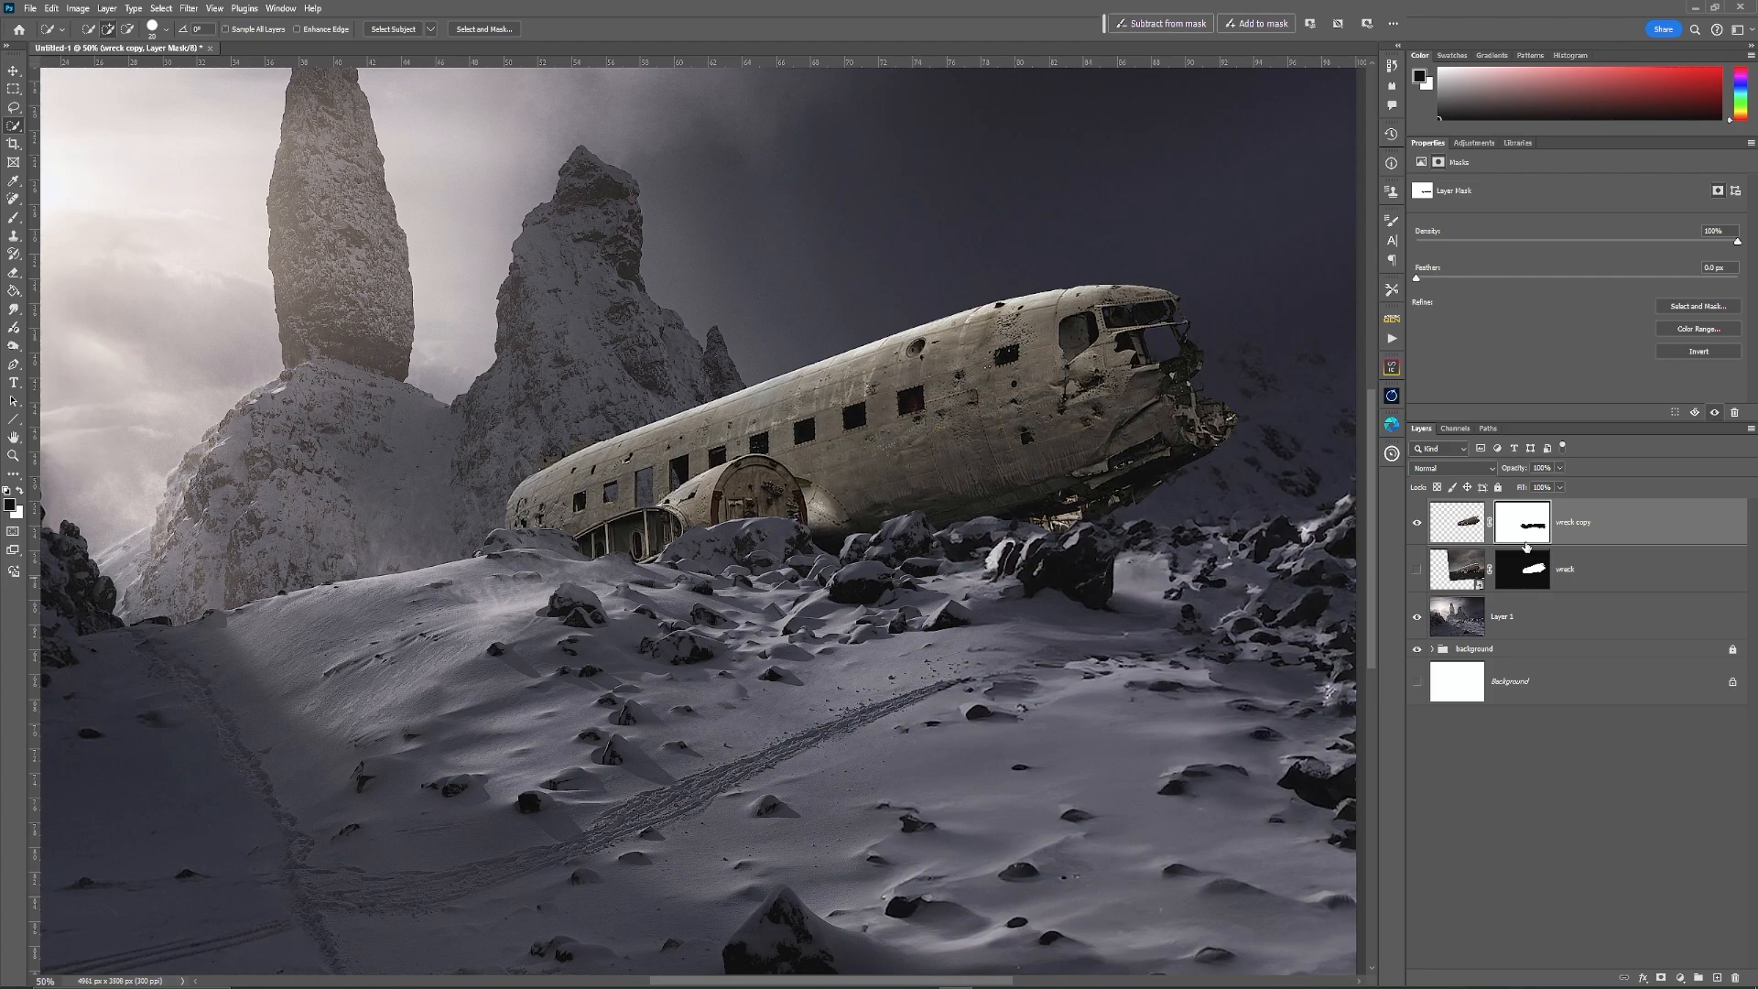
Step: Save the composite as a Photoshop file named Winterstorm in the composites 2024 folder
left_click(30, 8)
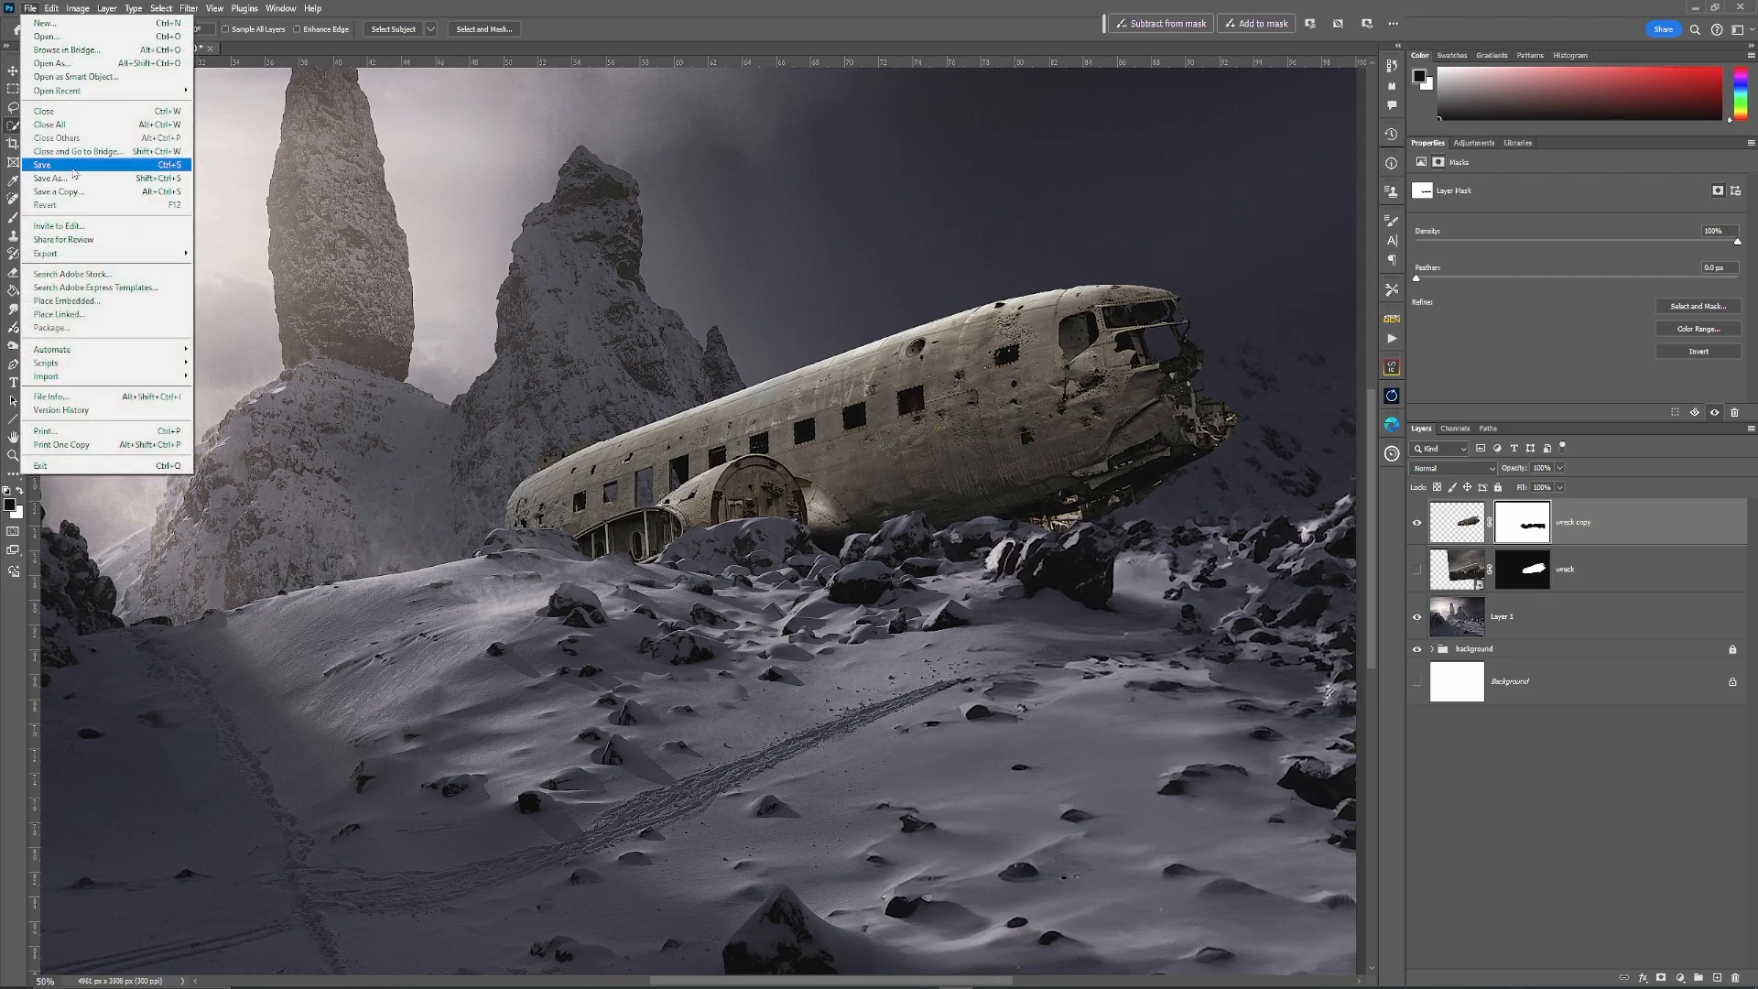
left_click(64, 174)
type("W")
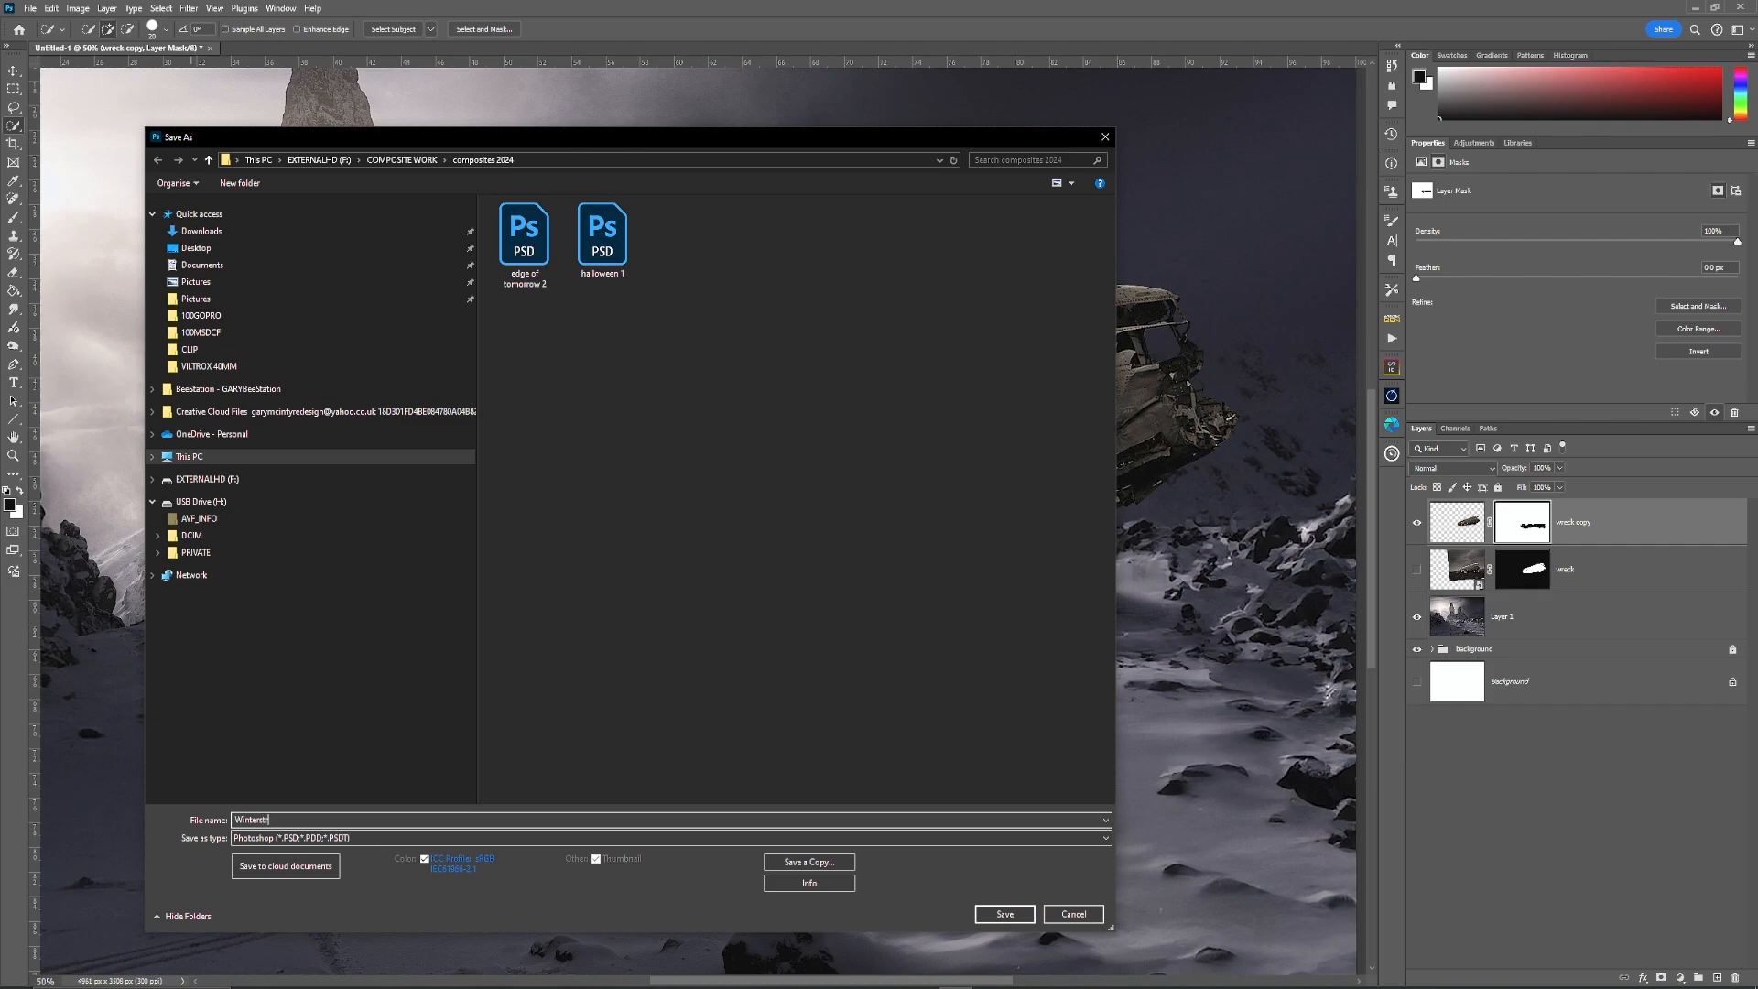
type("interstorm")
key("Return")
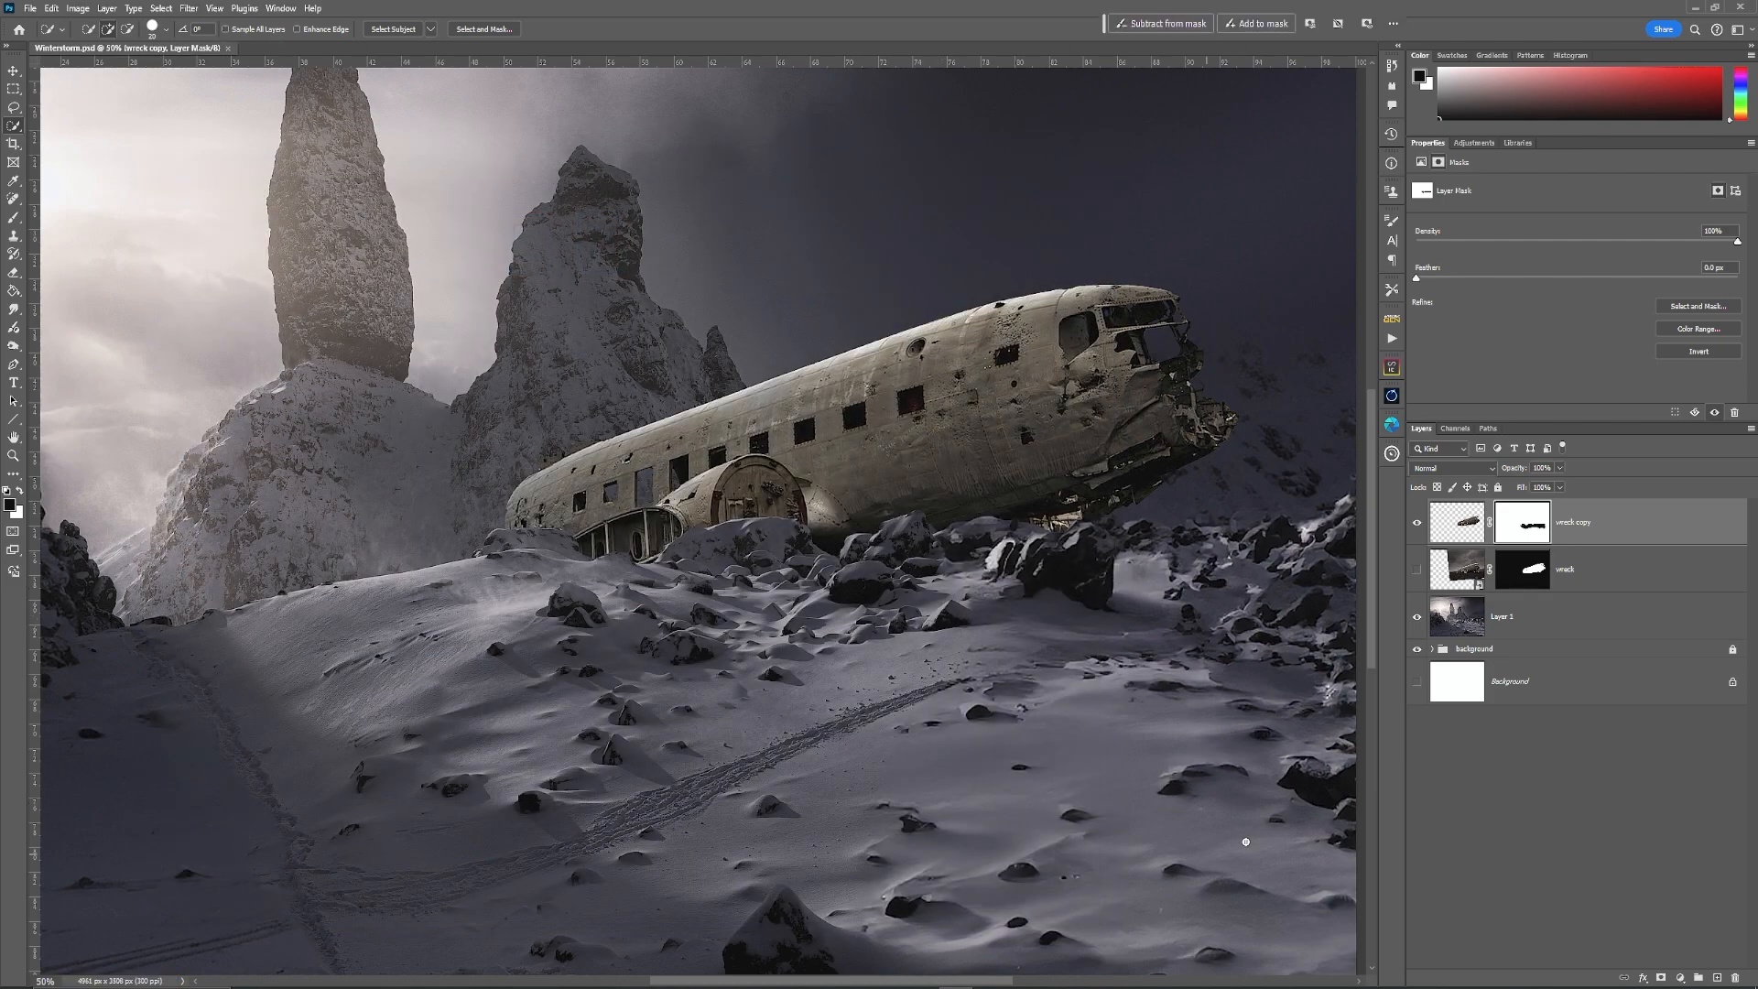
Step: Place the person image as a new layer above the wreck copy and commit its placement
key("ctrl+2")
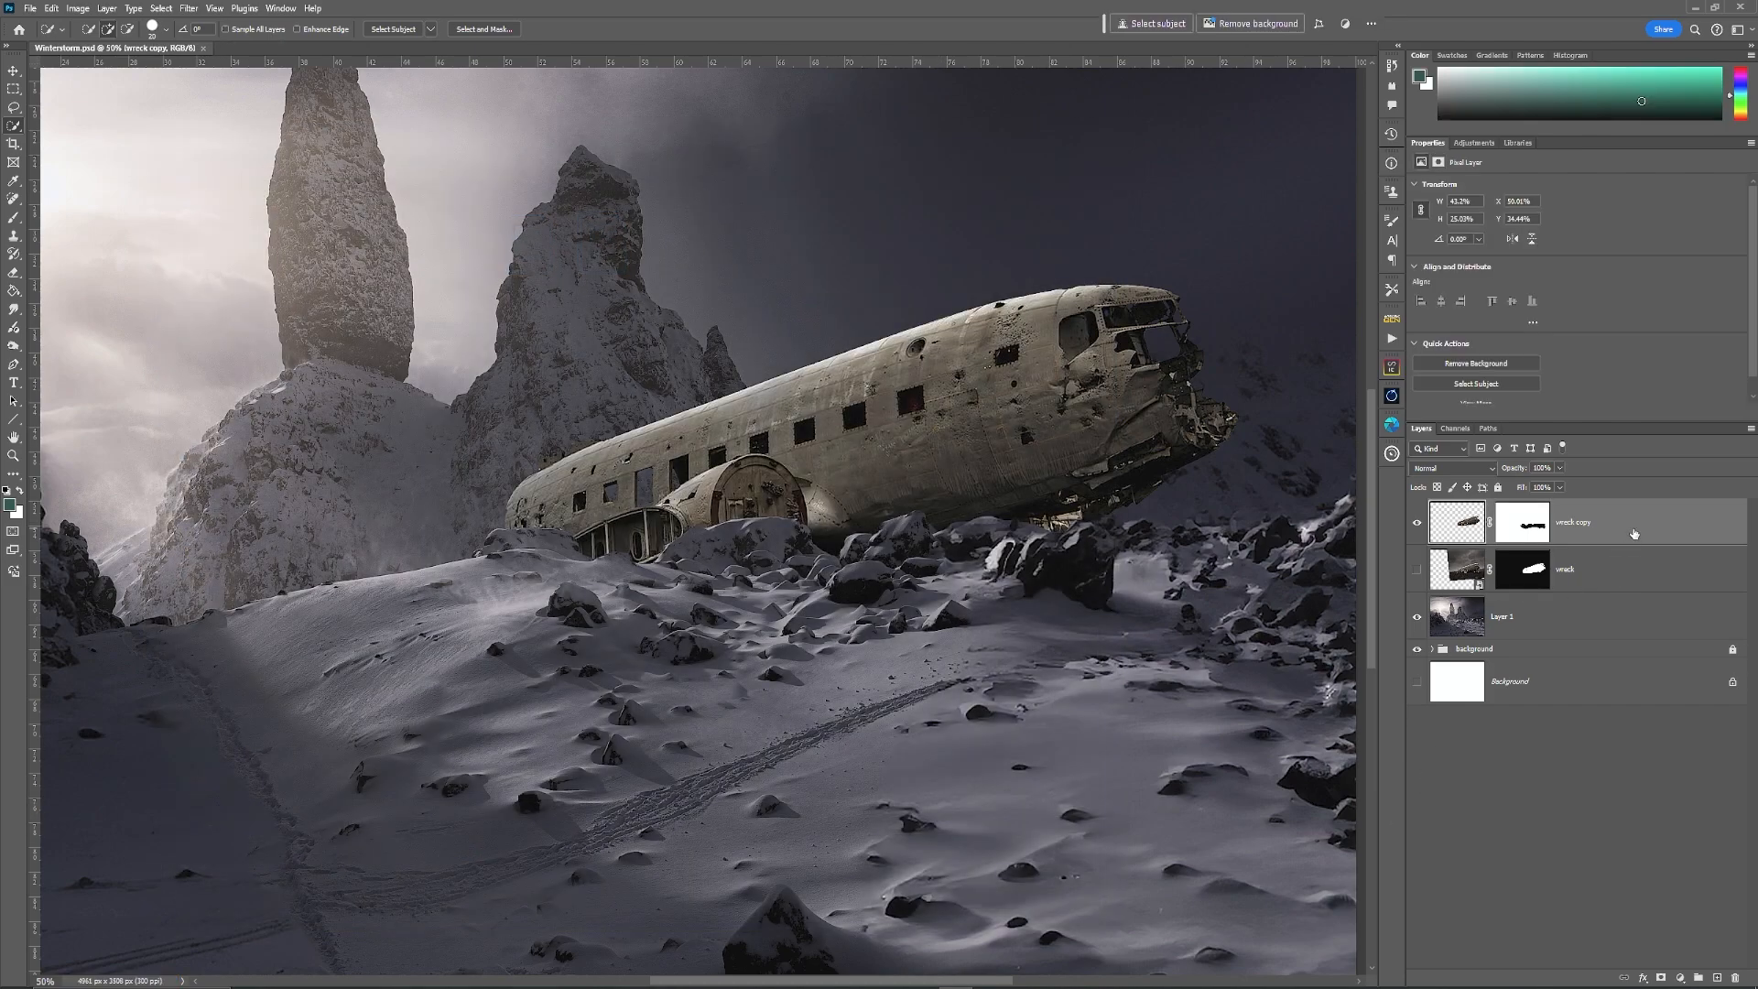
left_click_drag(534, 521, 912, 590)
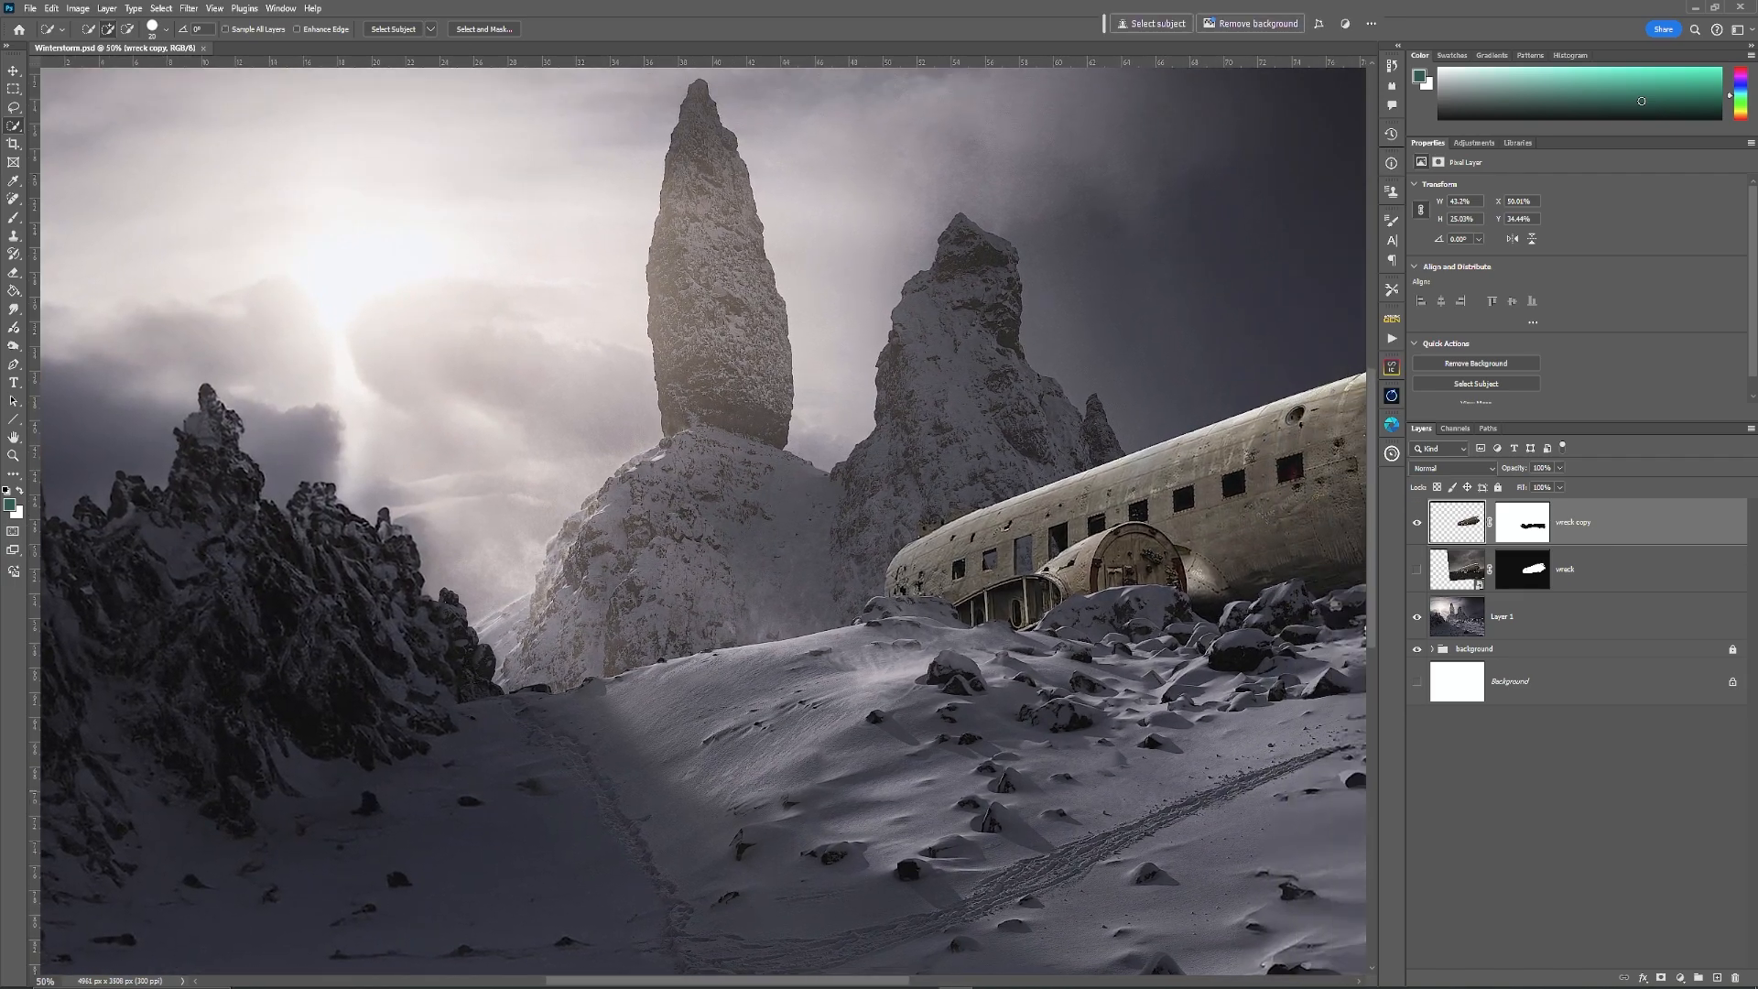
left_click_drag(1756, 590, 730, 675)
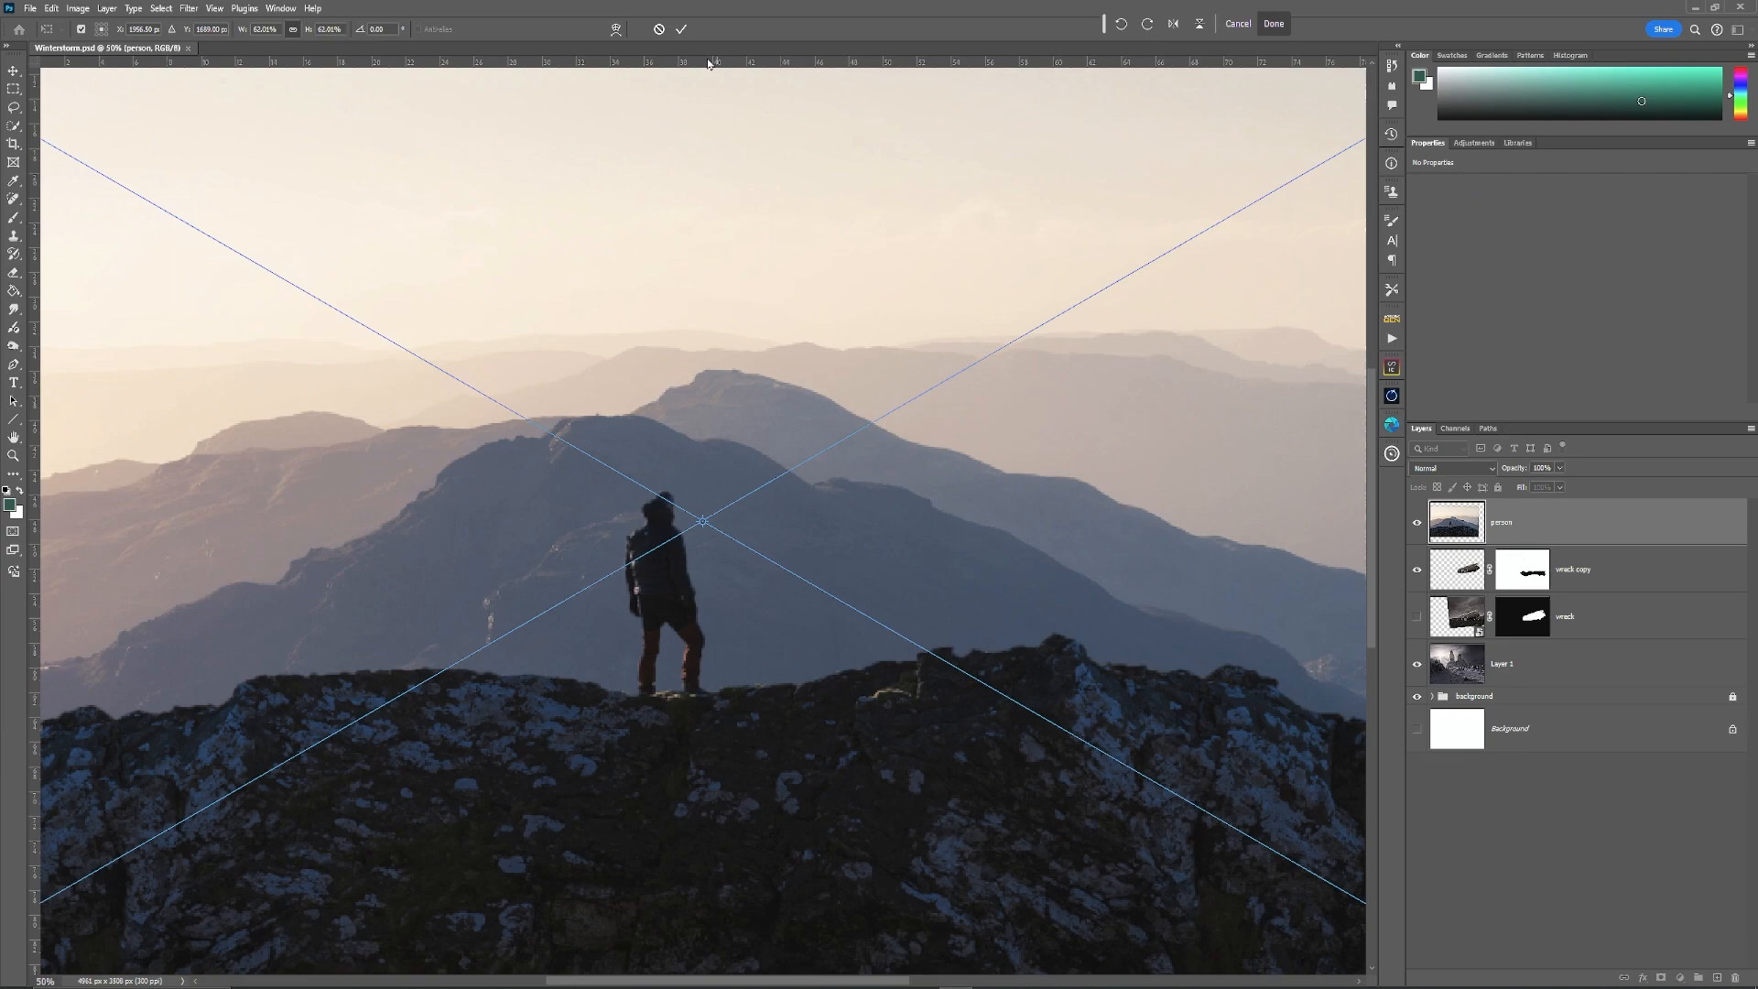
left_click(680, 29)
Step: Select the standing hiker in the person layer with the Subject command
key("w")
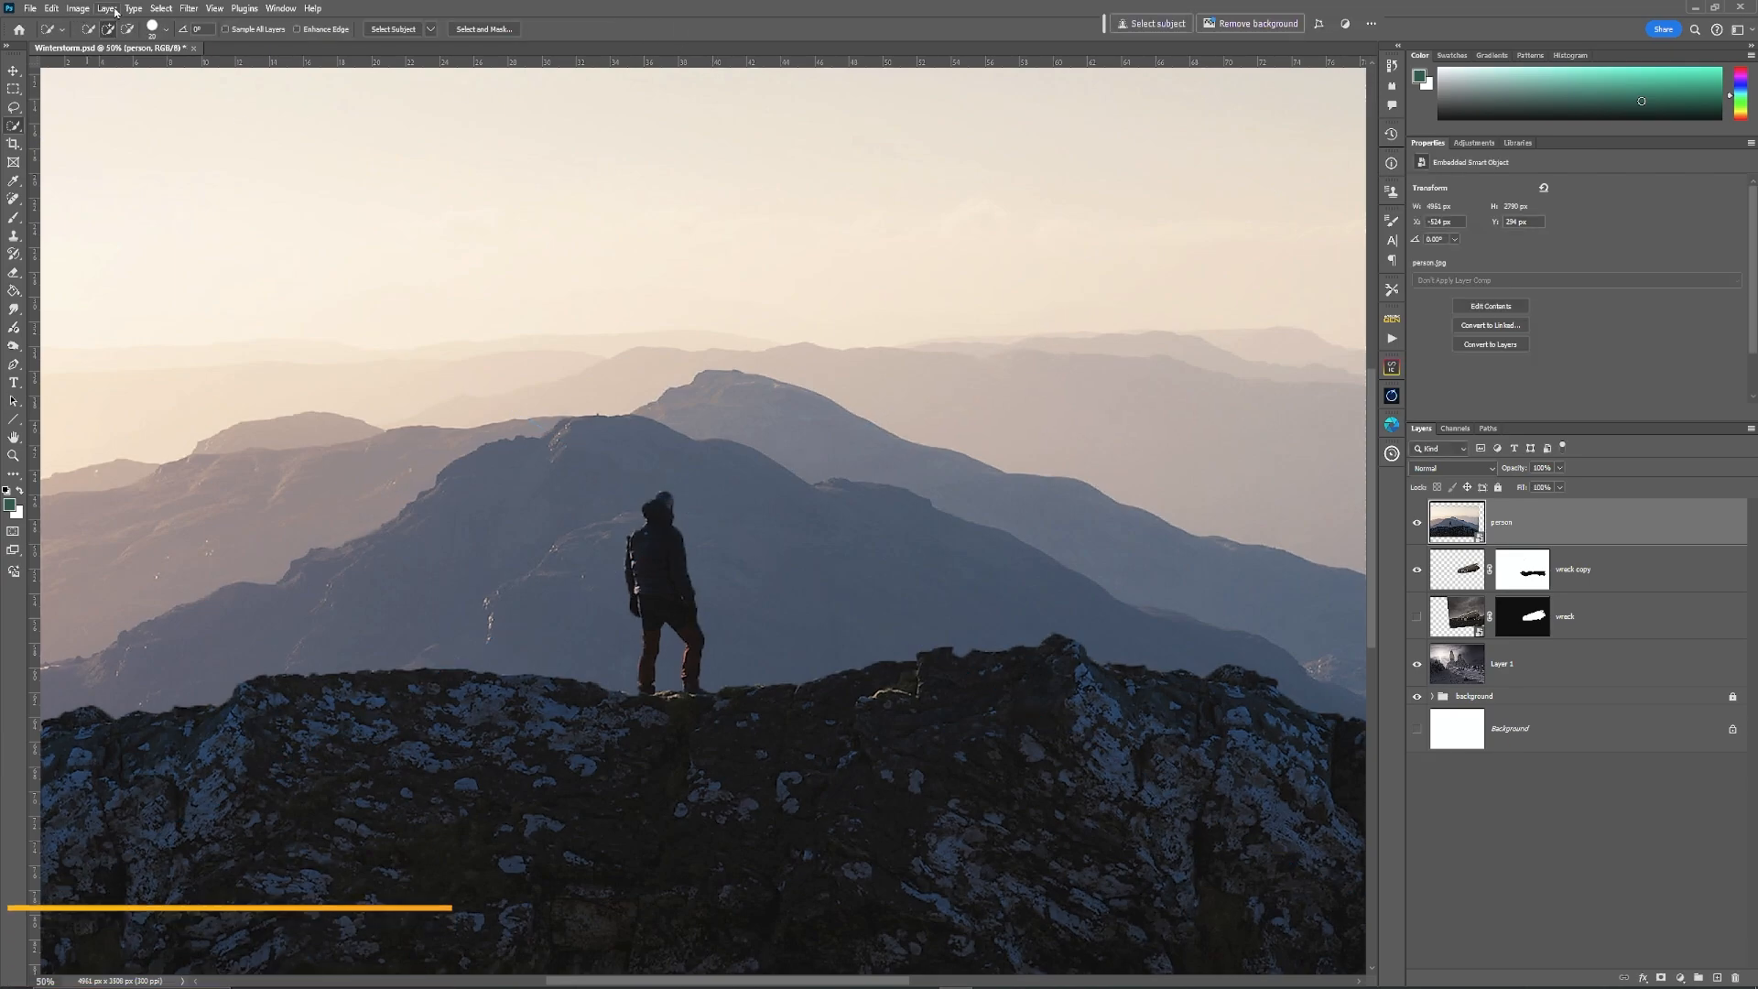
left_click(161, 8)
left_click(183, 177)
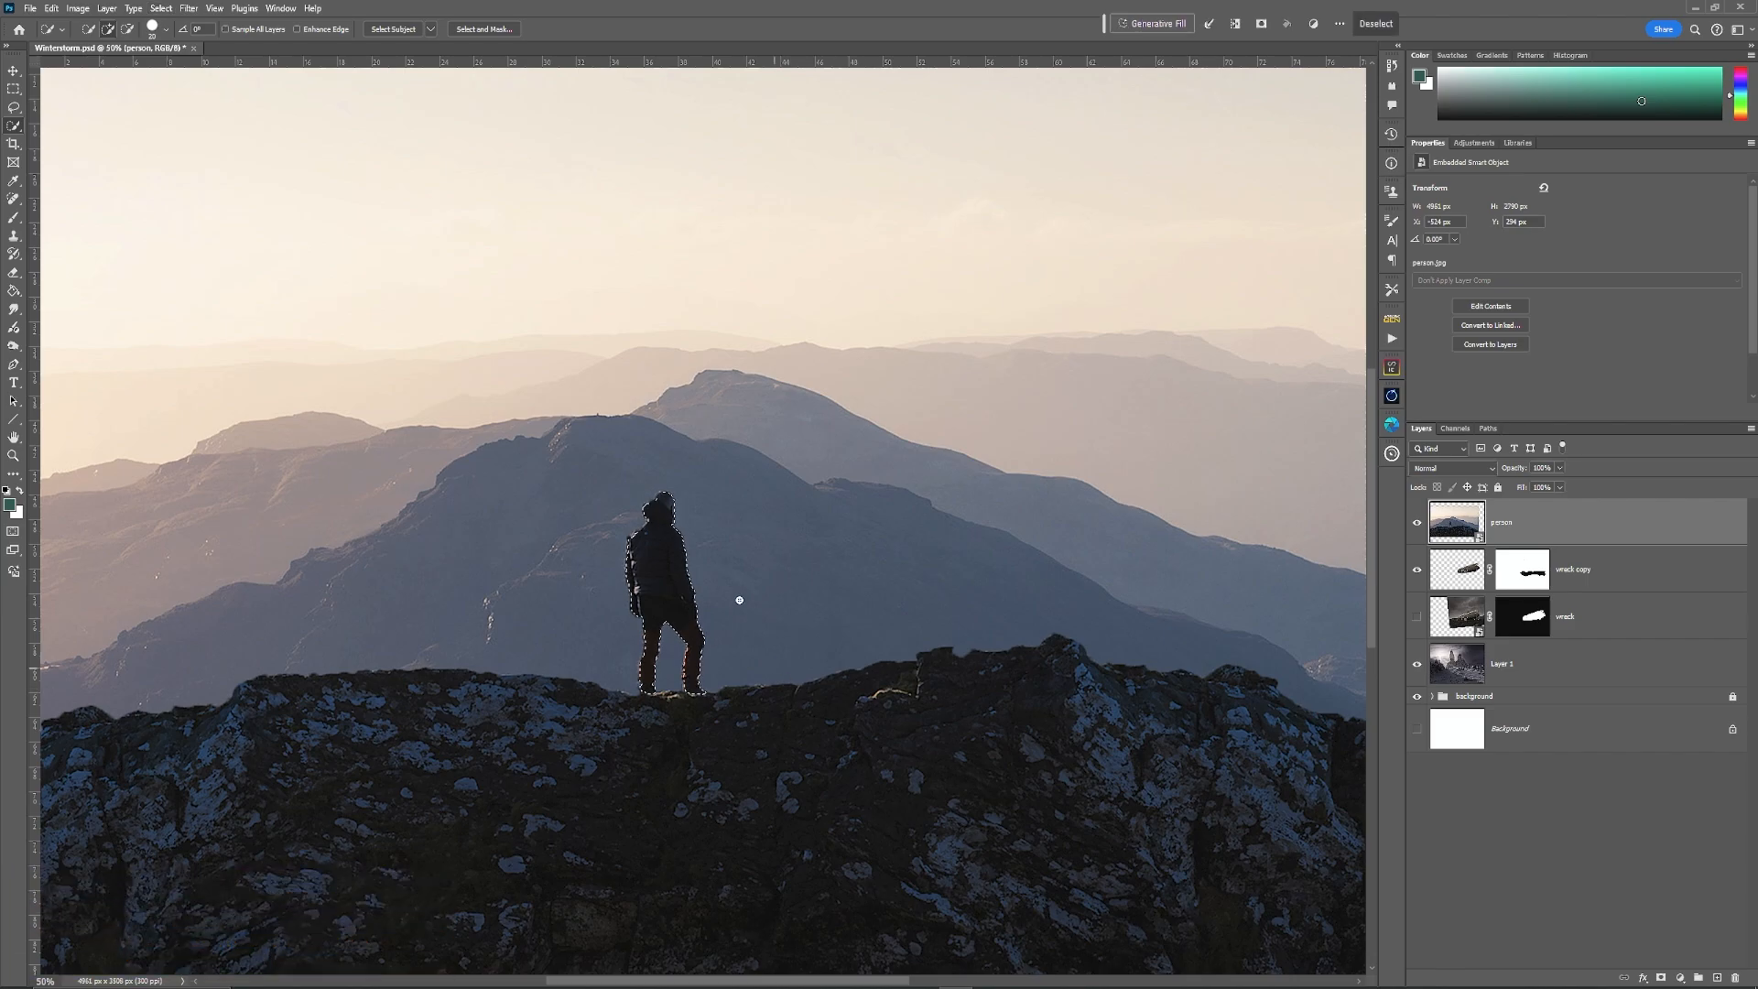
Step: Refine the selection edge around the hiker's head, hood and left shoulder with the Lasso tool
key("z")
left_click_drag(652, 503, 755, 493)
key("w")
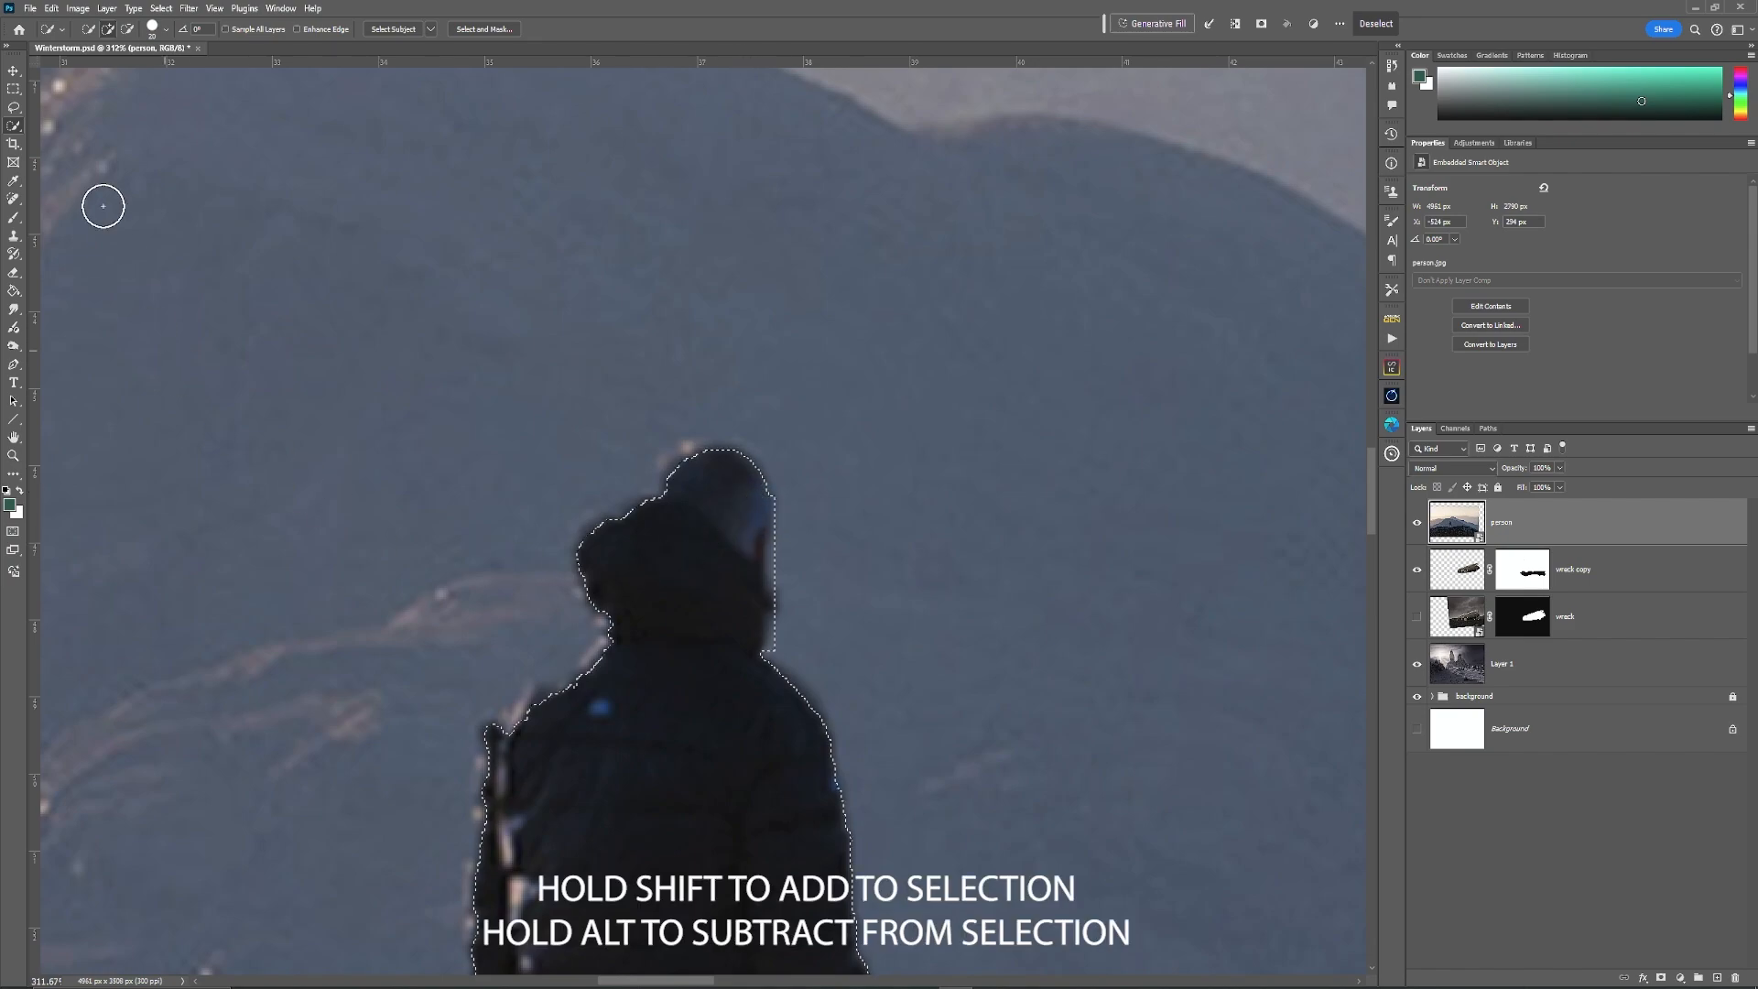
left_click(14, 107)
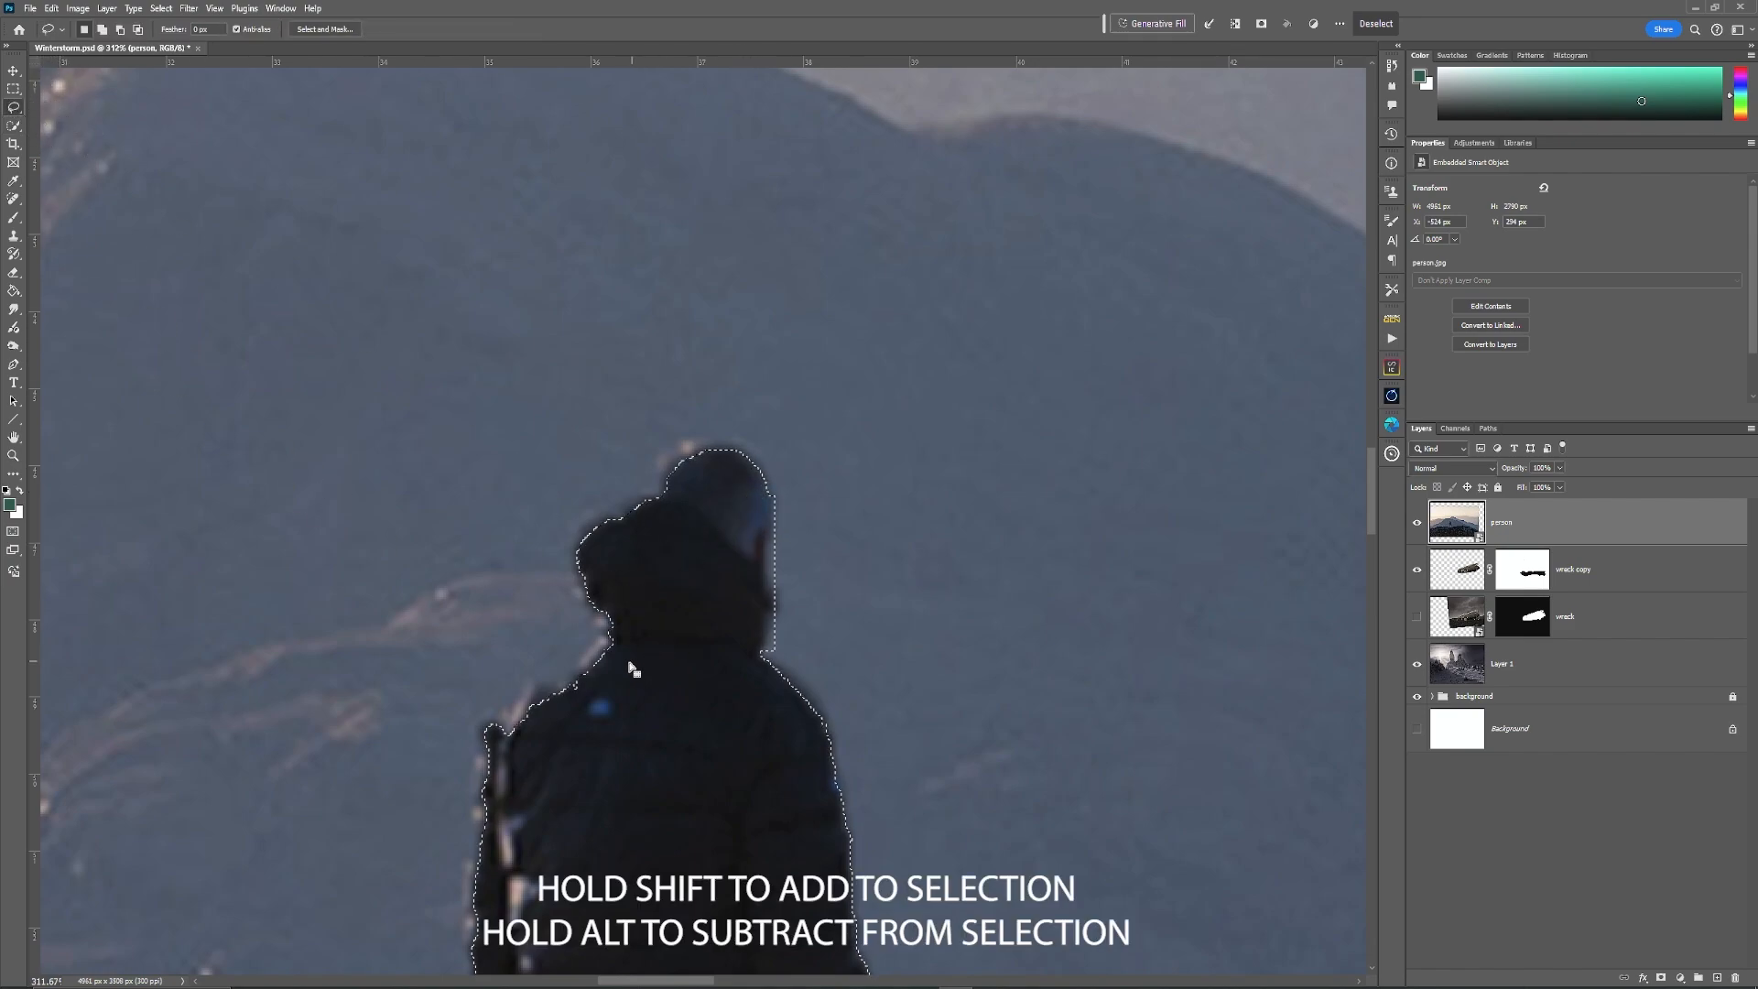
left_click_drag(621, 632, 478, 742)
mouse_move(665, 495)
left_mouse_down()
mouse_move(688, 448)
mouse_move(724, 446)
mouse_move(749, 455)
mouse_move(775, 517)
left_mouse_up()
Step: Refine the selection along the hiker's legs and beside the neck with the Lasso tool, and add it as the person layer's mask
scroll(699, 839, "down", 10)
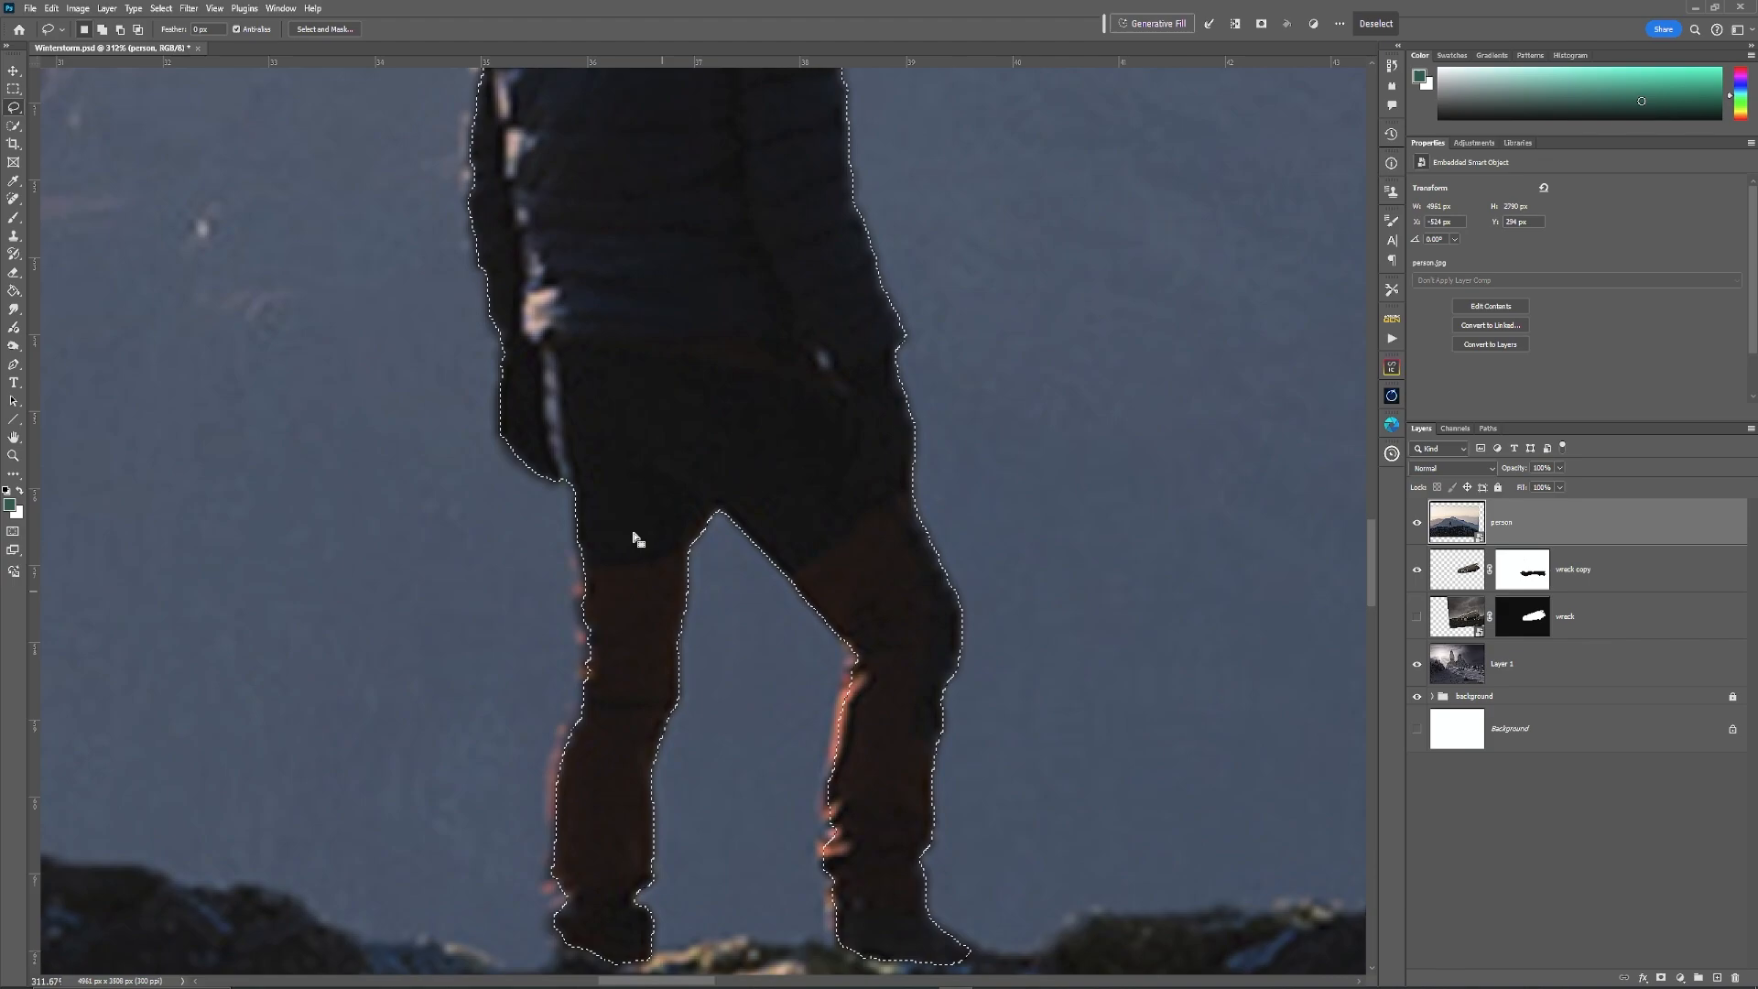
mouse_move(568, 471)
left_mouse_down()
mouse_move(581, 670)
mouse_move(547, 871)
mouse_move(553, 948)
mouse_move(609, 981)
mouse_move(642, 960)
mouse_move(617, 824)
mouse_move(678, 539)
left_mouse_up()
mouse_move(832, 616)
left_mouse_down()
mouse_move(849, 682)
mouse_move(821, 803)
mouse_move(837, 920)
mouse_move(915, 654)
left_mouse_up()
left_click_drag(823, 336, 898, 900)
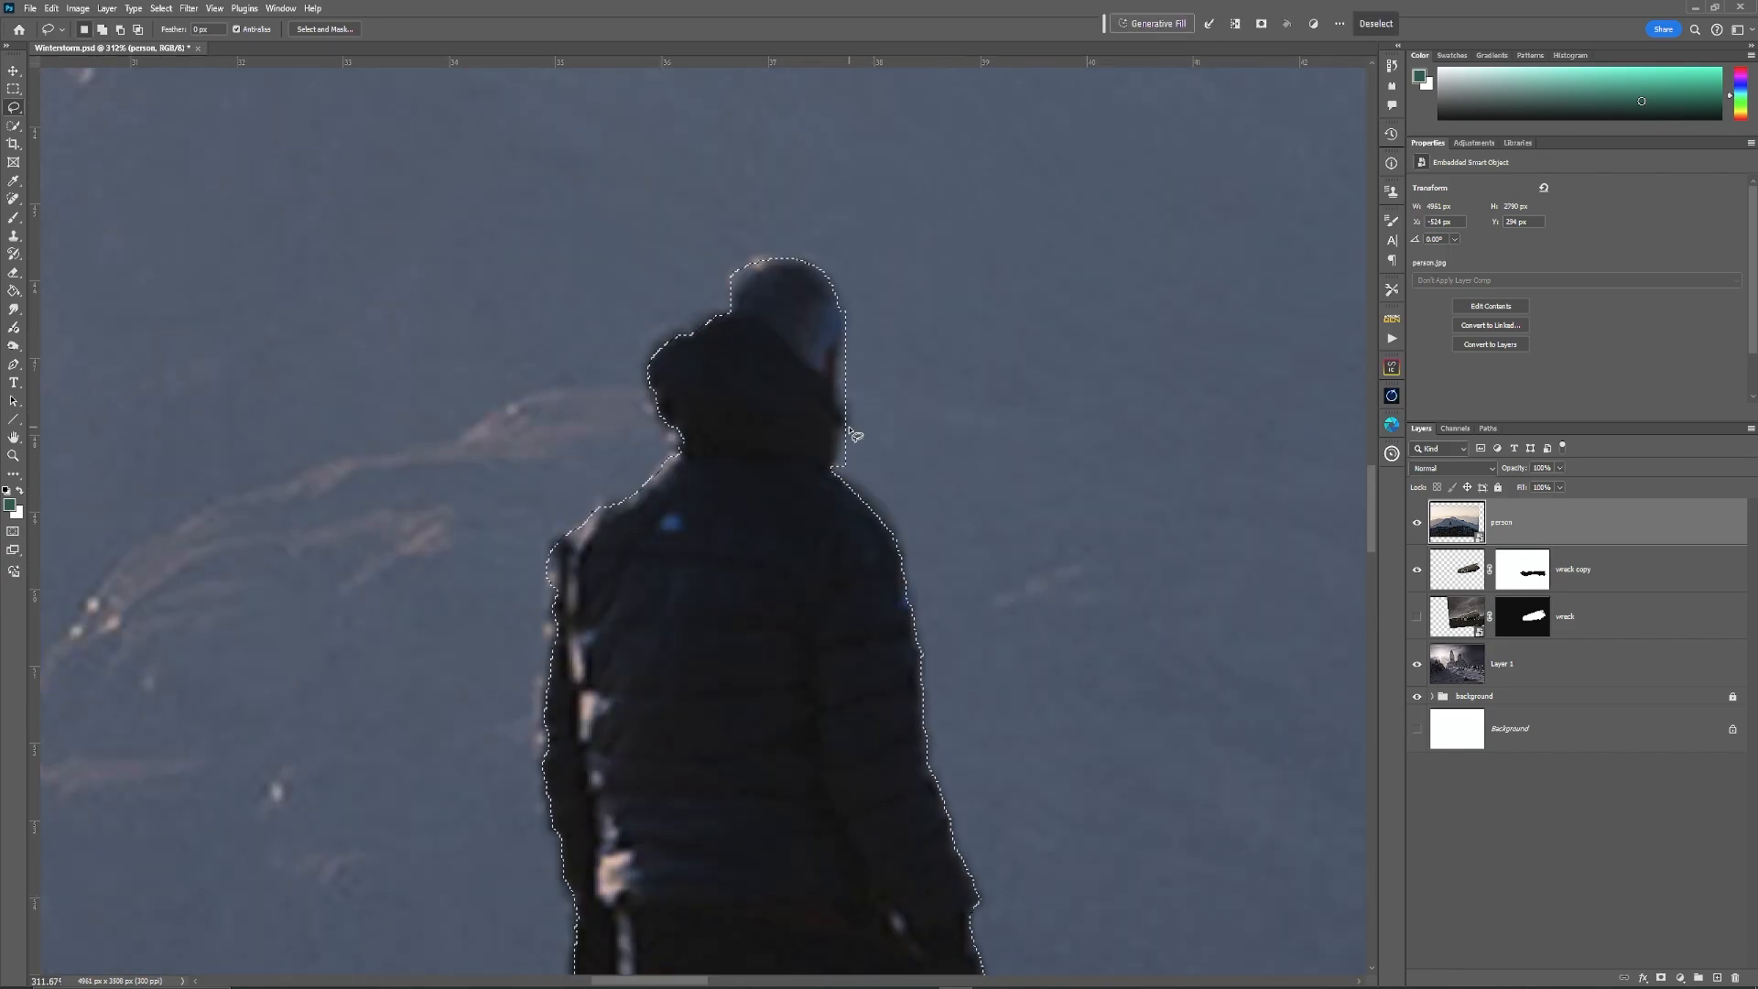
mouse_move(860, 432)
left_mouse_down()
mouse_move(841, 471)
mouse_move(880, 470)
left_mouse_up()
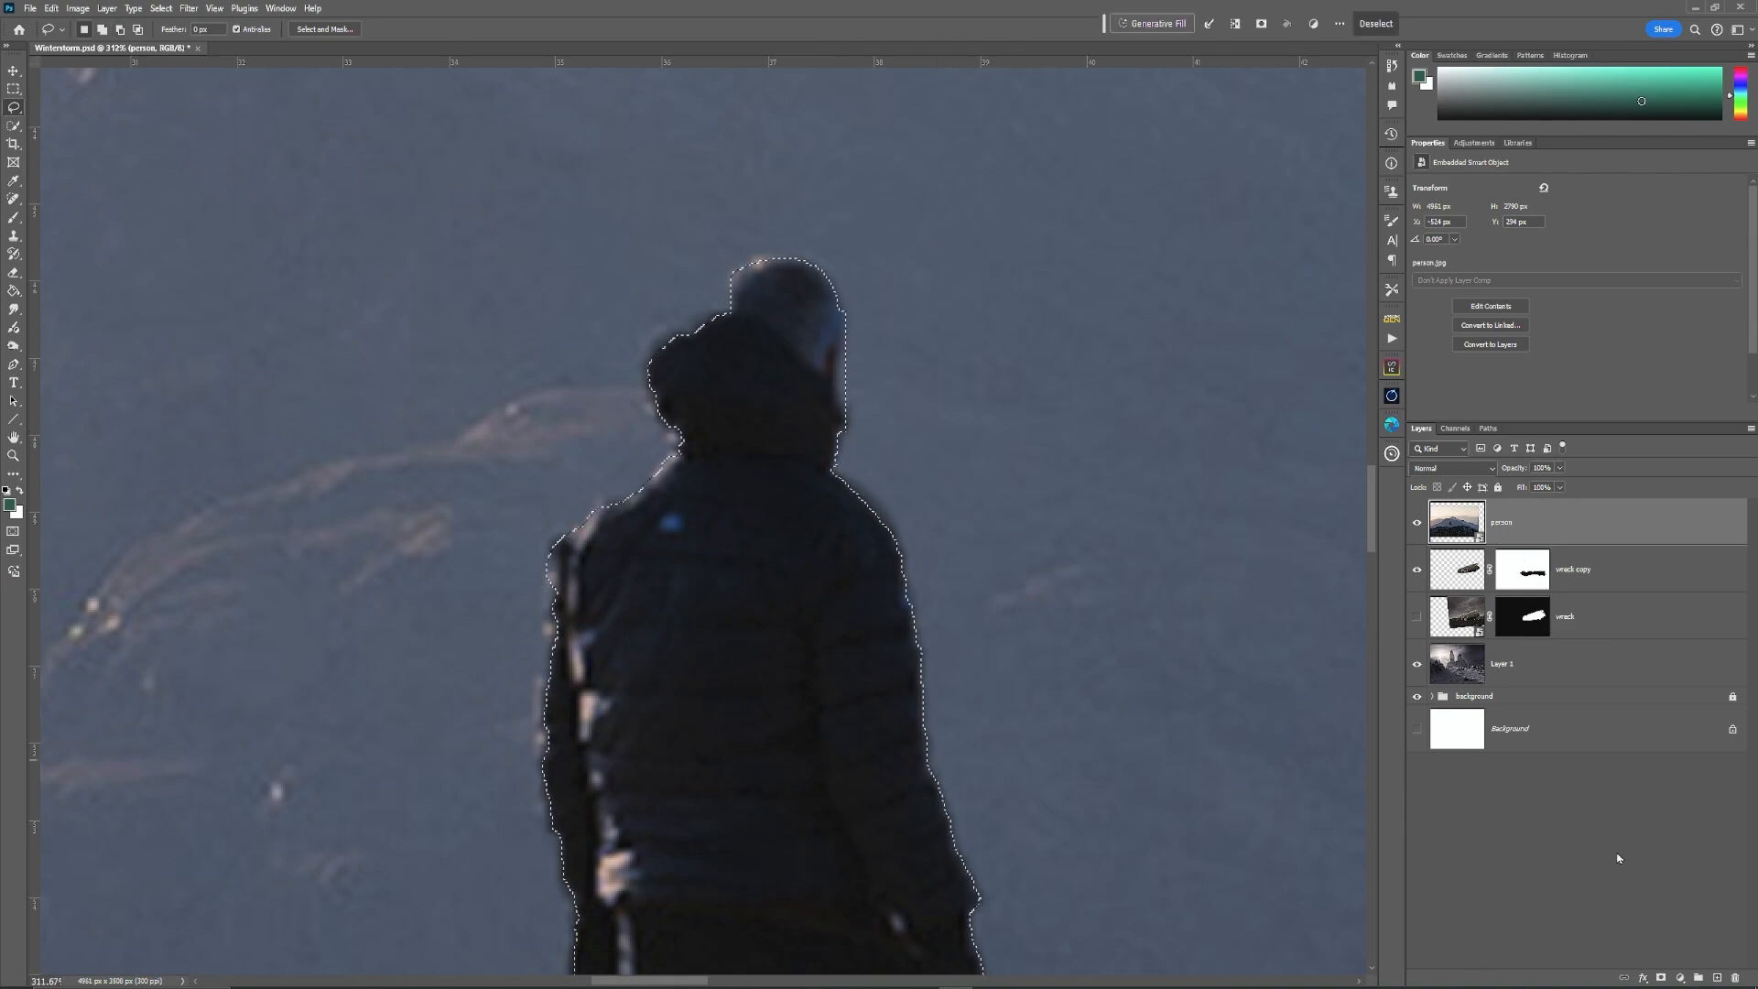
left_click(1661, 978)
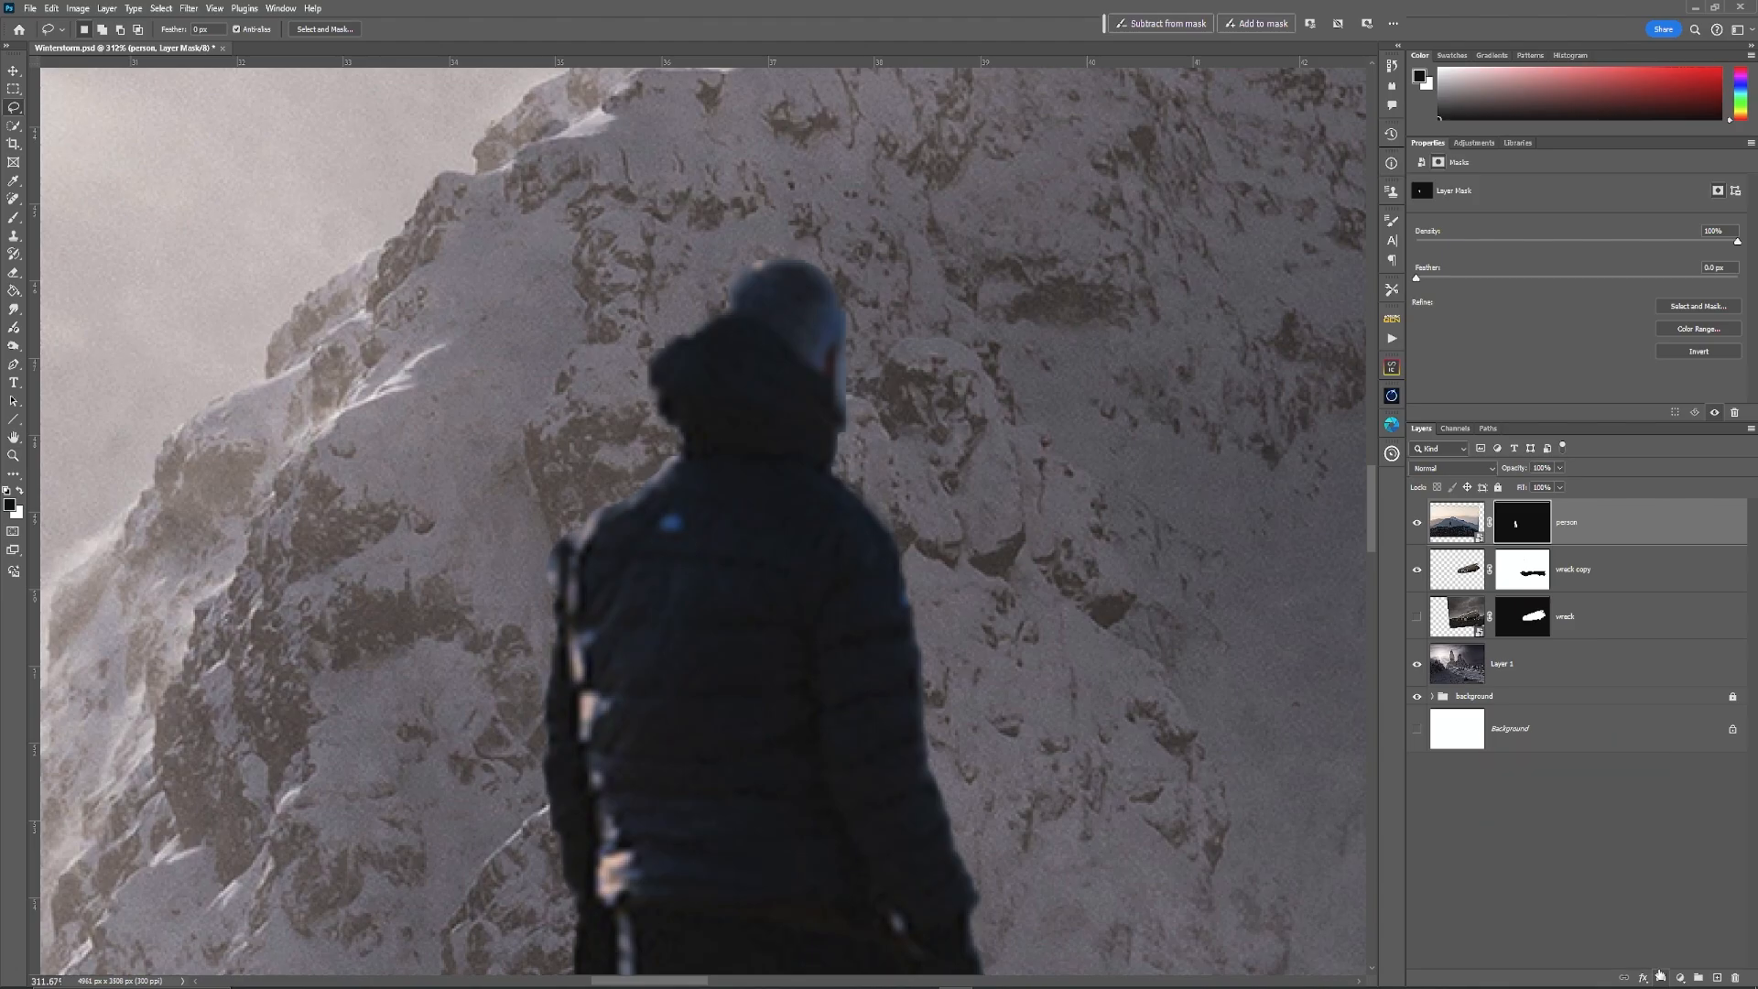
Step: Activate the Brush tool and target the person layer's mask for touching up the edge around the hiker's head
key("z")
mouse_move(813, 377)
left_mouse_down()
mouse_move(903, 365)
mouse_move(847, 381)
mouse_move(867, 384)
left_mouse_up()
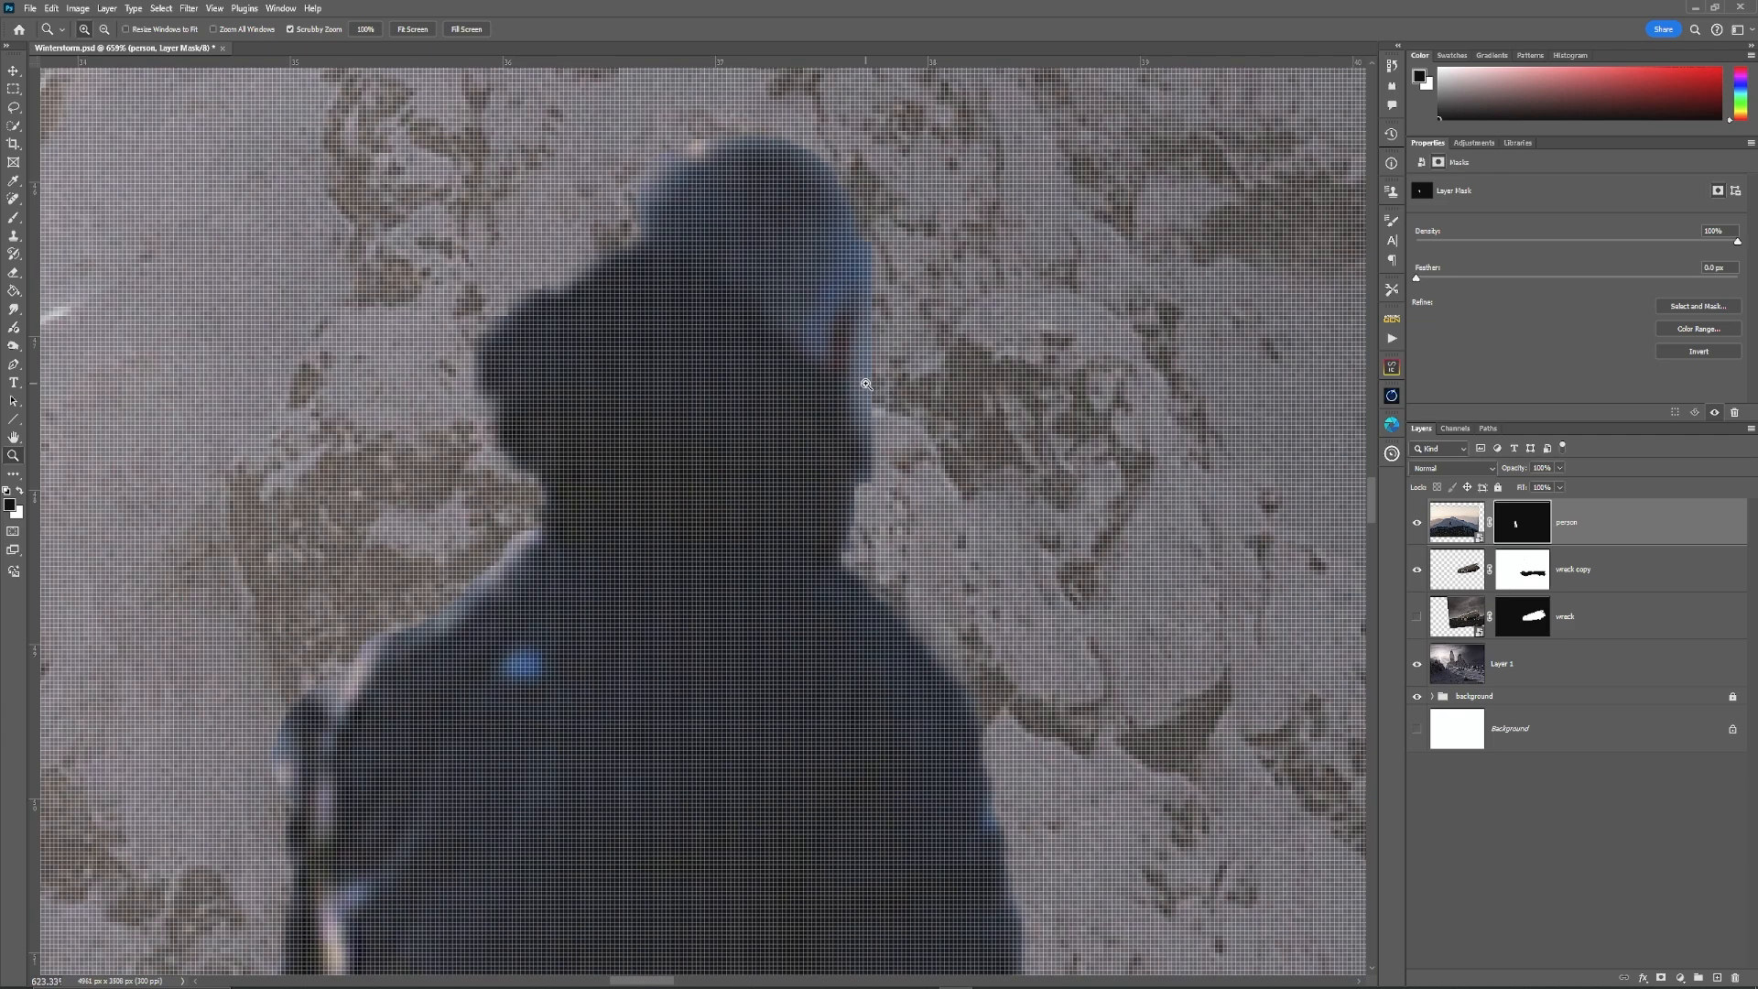
key("l")
left_click(1456, 521)
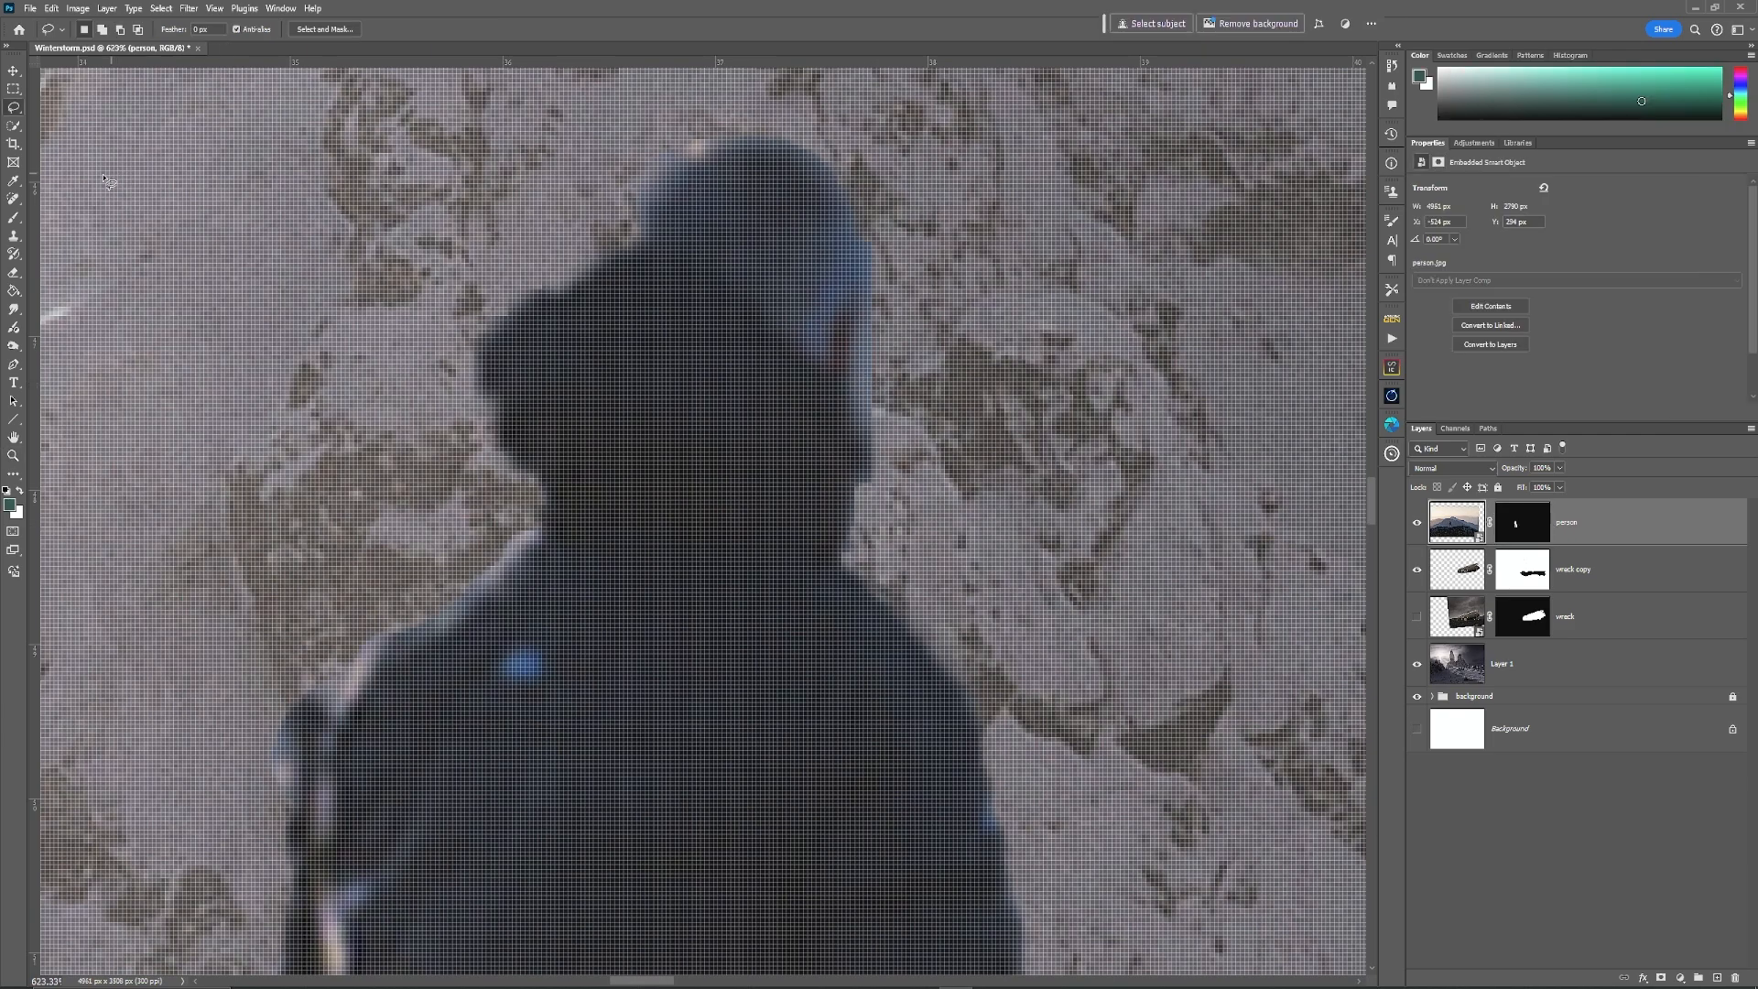
left_click(13, 222)
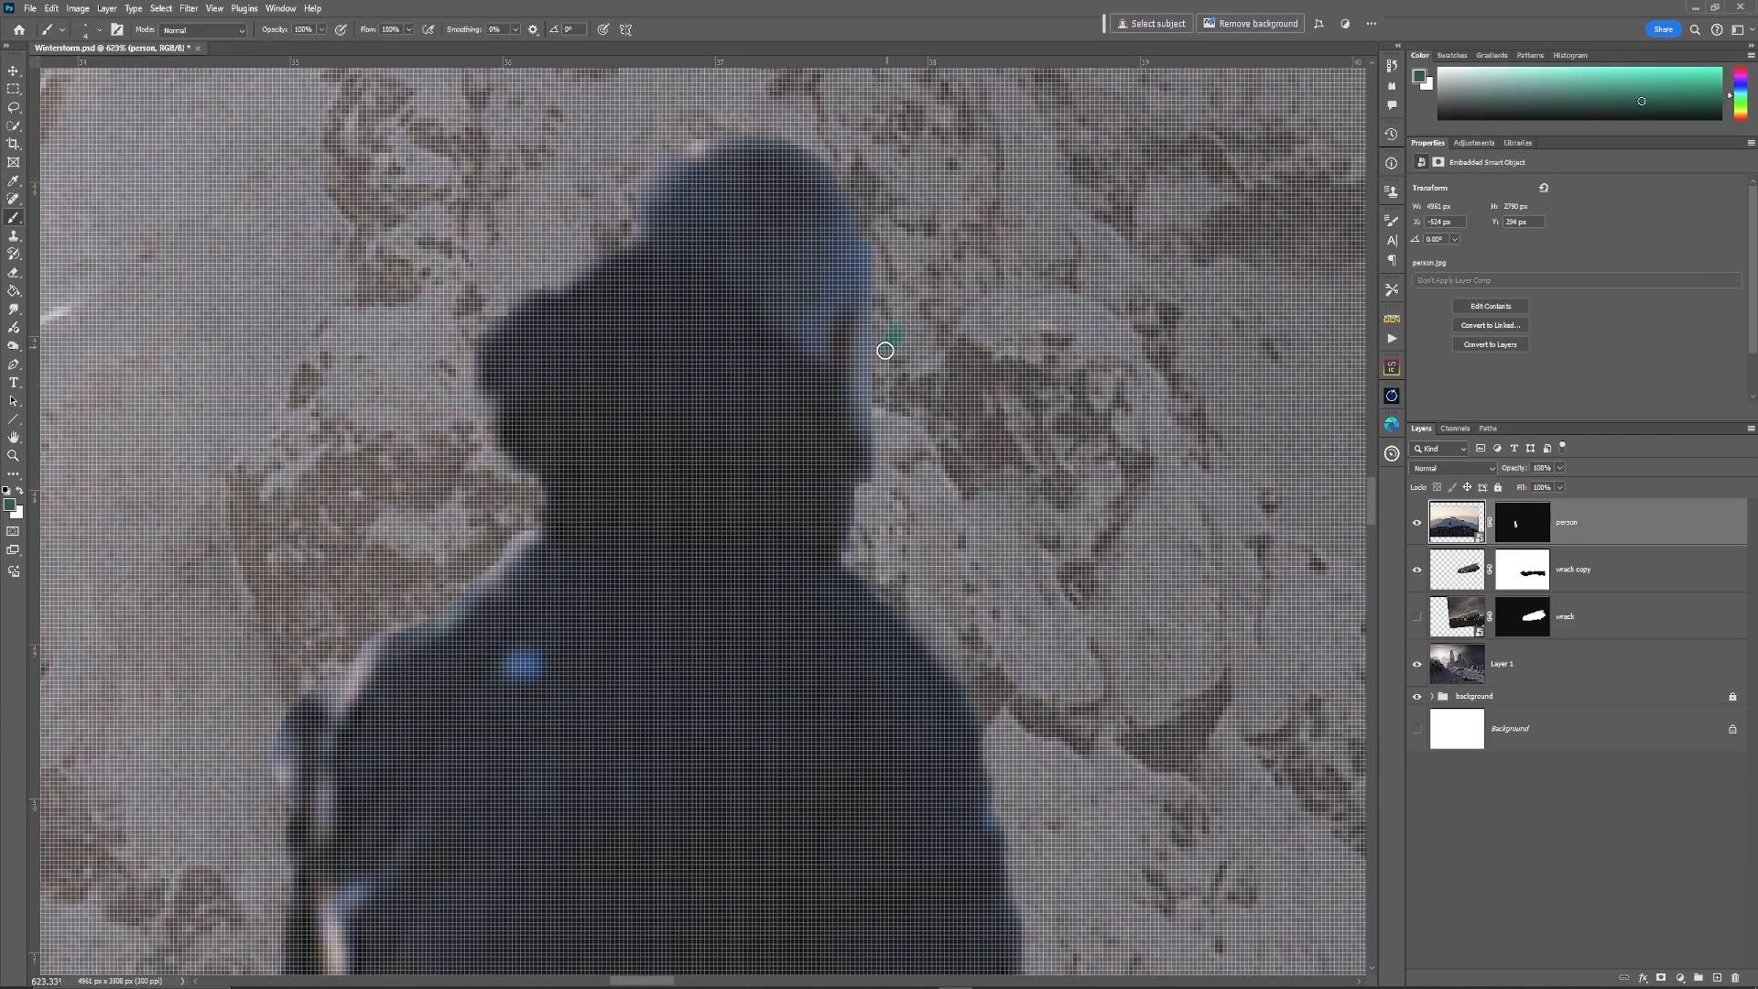
left_click(1512, 519)
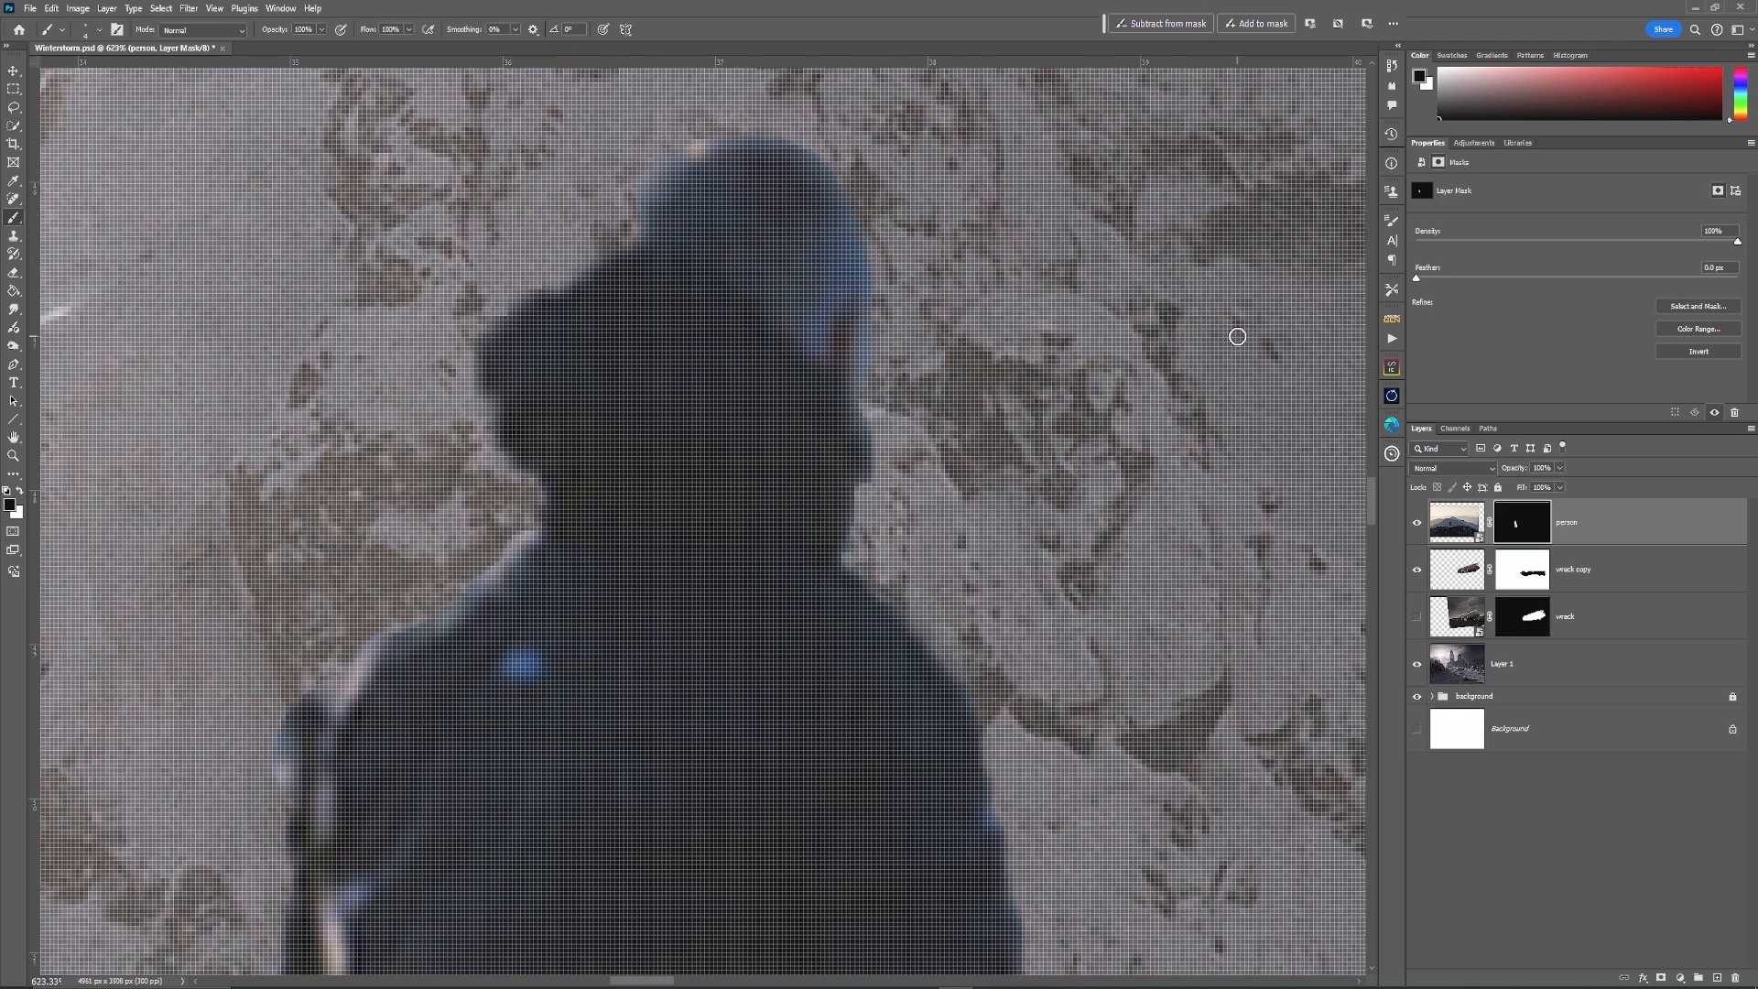
Step: Scale the masked hiker to about 61% with Free Transform and place it on the snowy ridge near the wreck's tail end
key("ctrl+0")
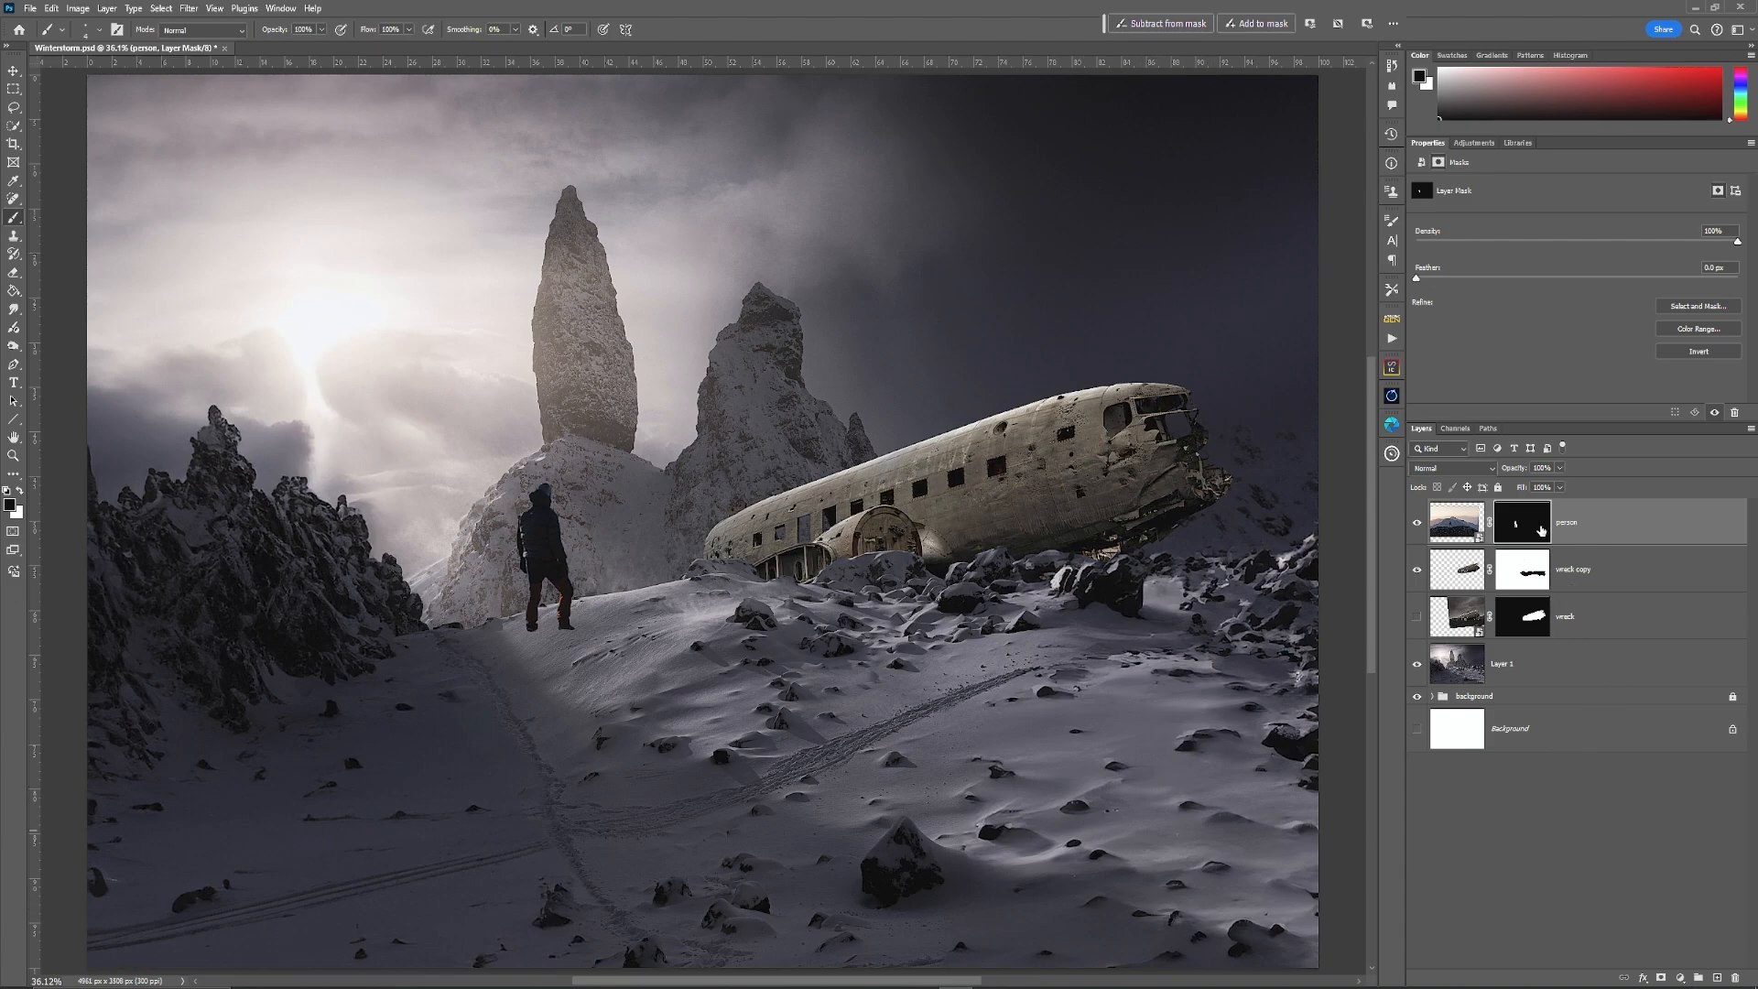
key("ctrl+t")
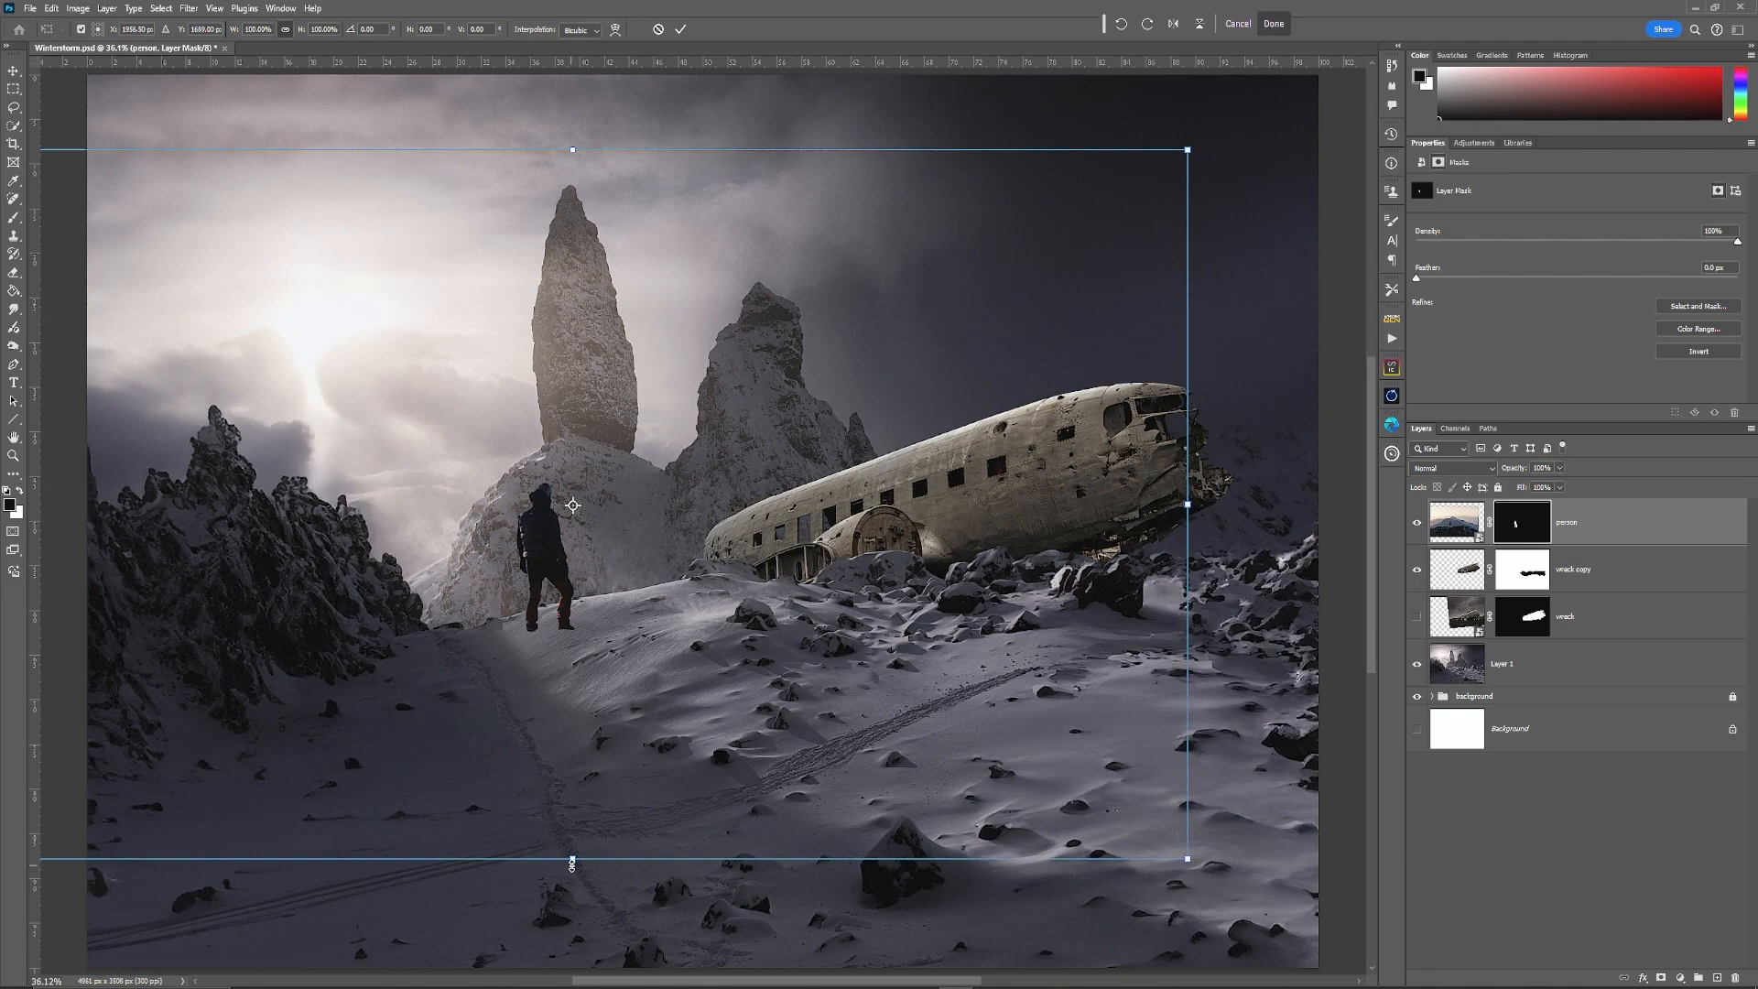
left_click_drag(572, 860, 560, 580)
left_click_drag(604, 522, 673, 674)
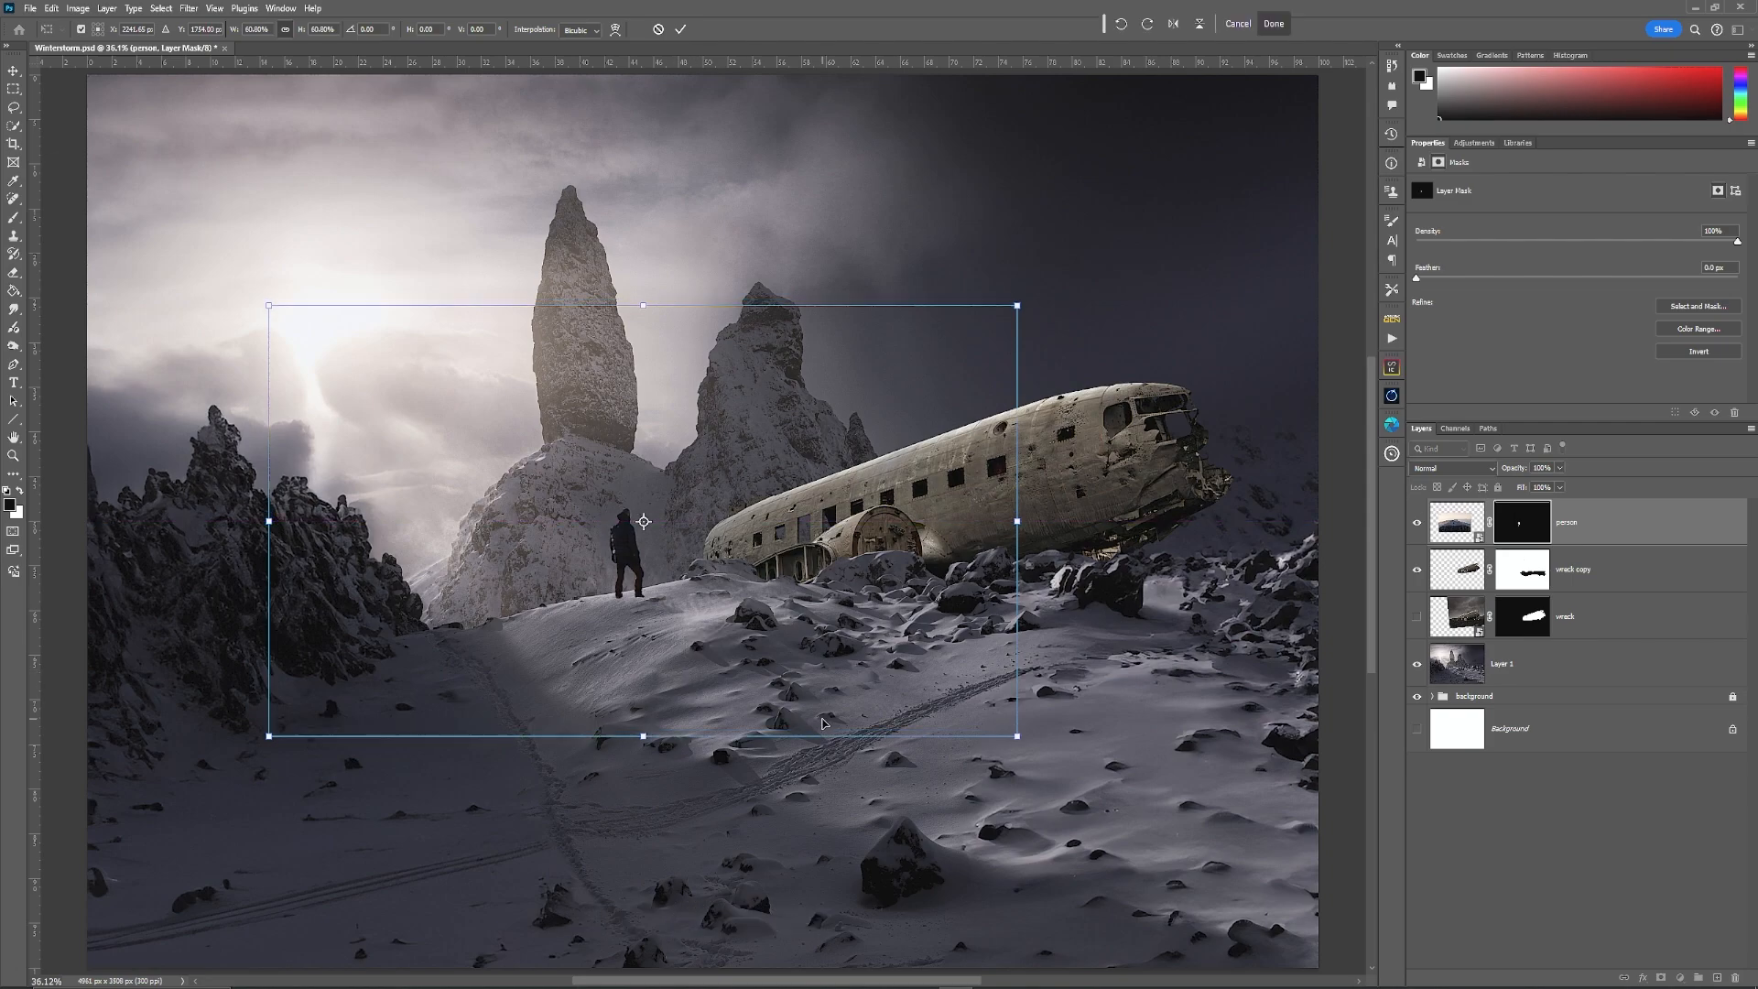
Step: Duplicate the person layer, rasterize the copy, and apply its layer mask
left_click(1458, 524)
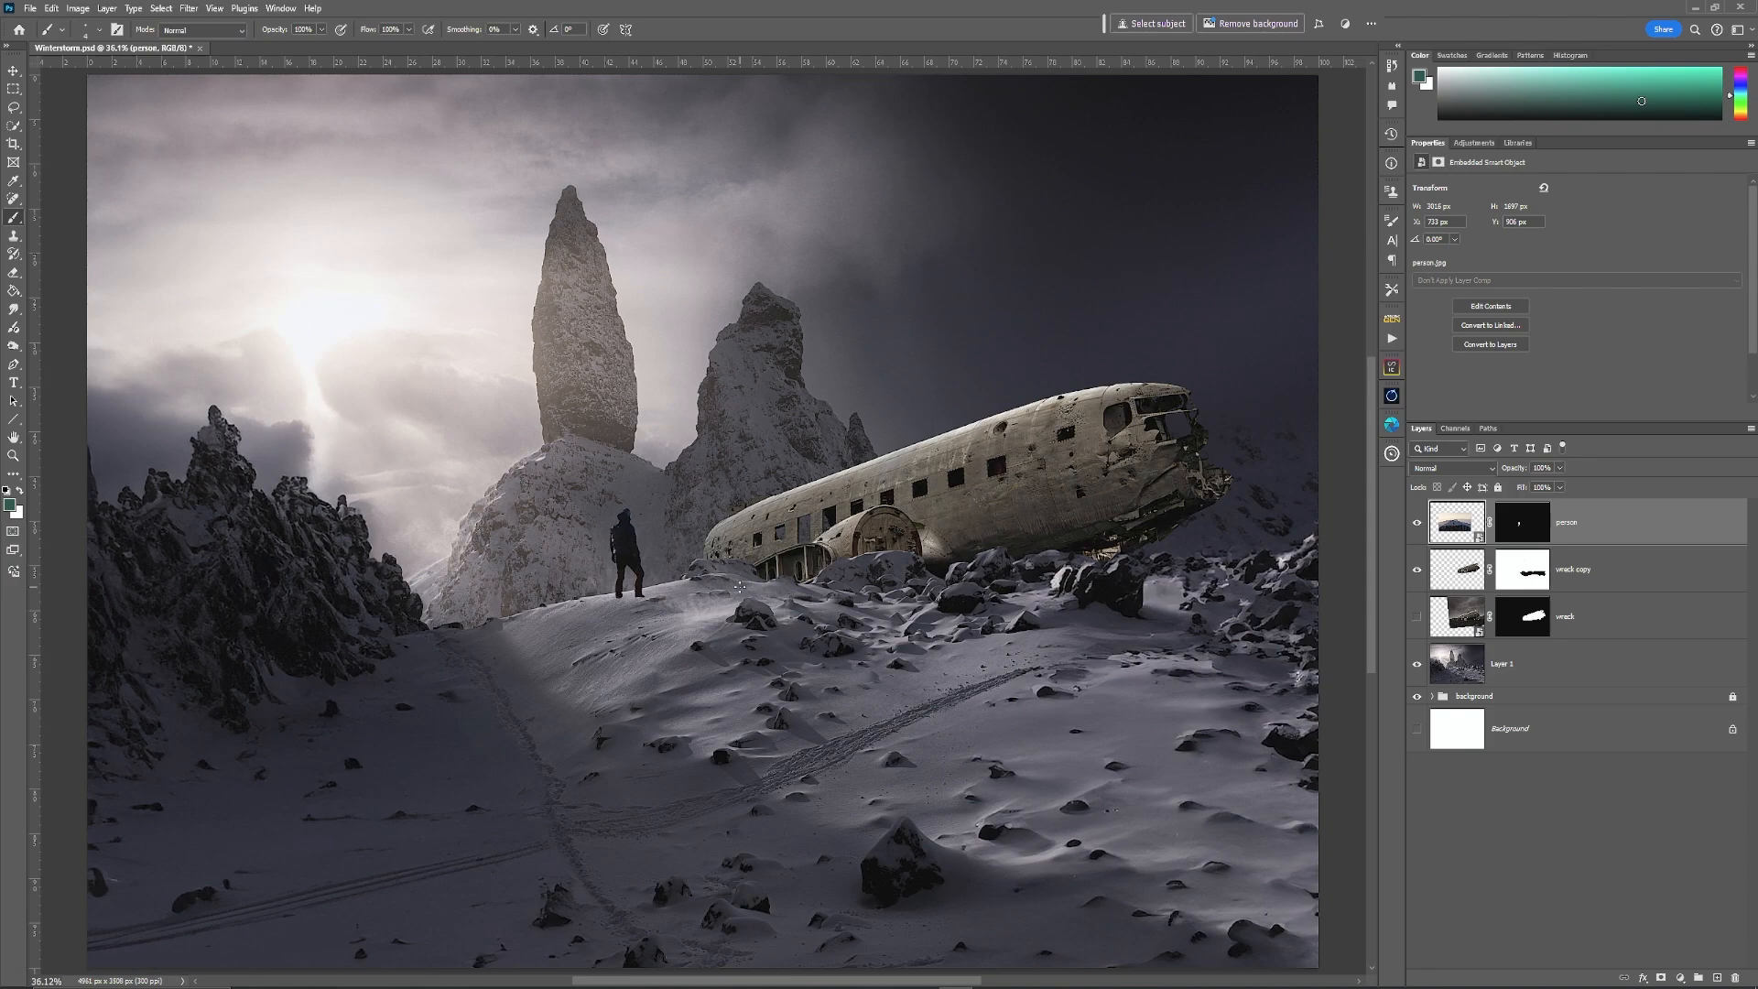
key("ctrl+j")
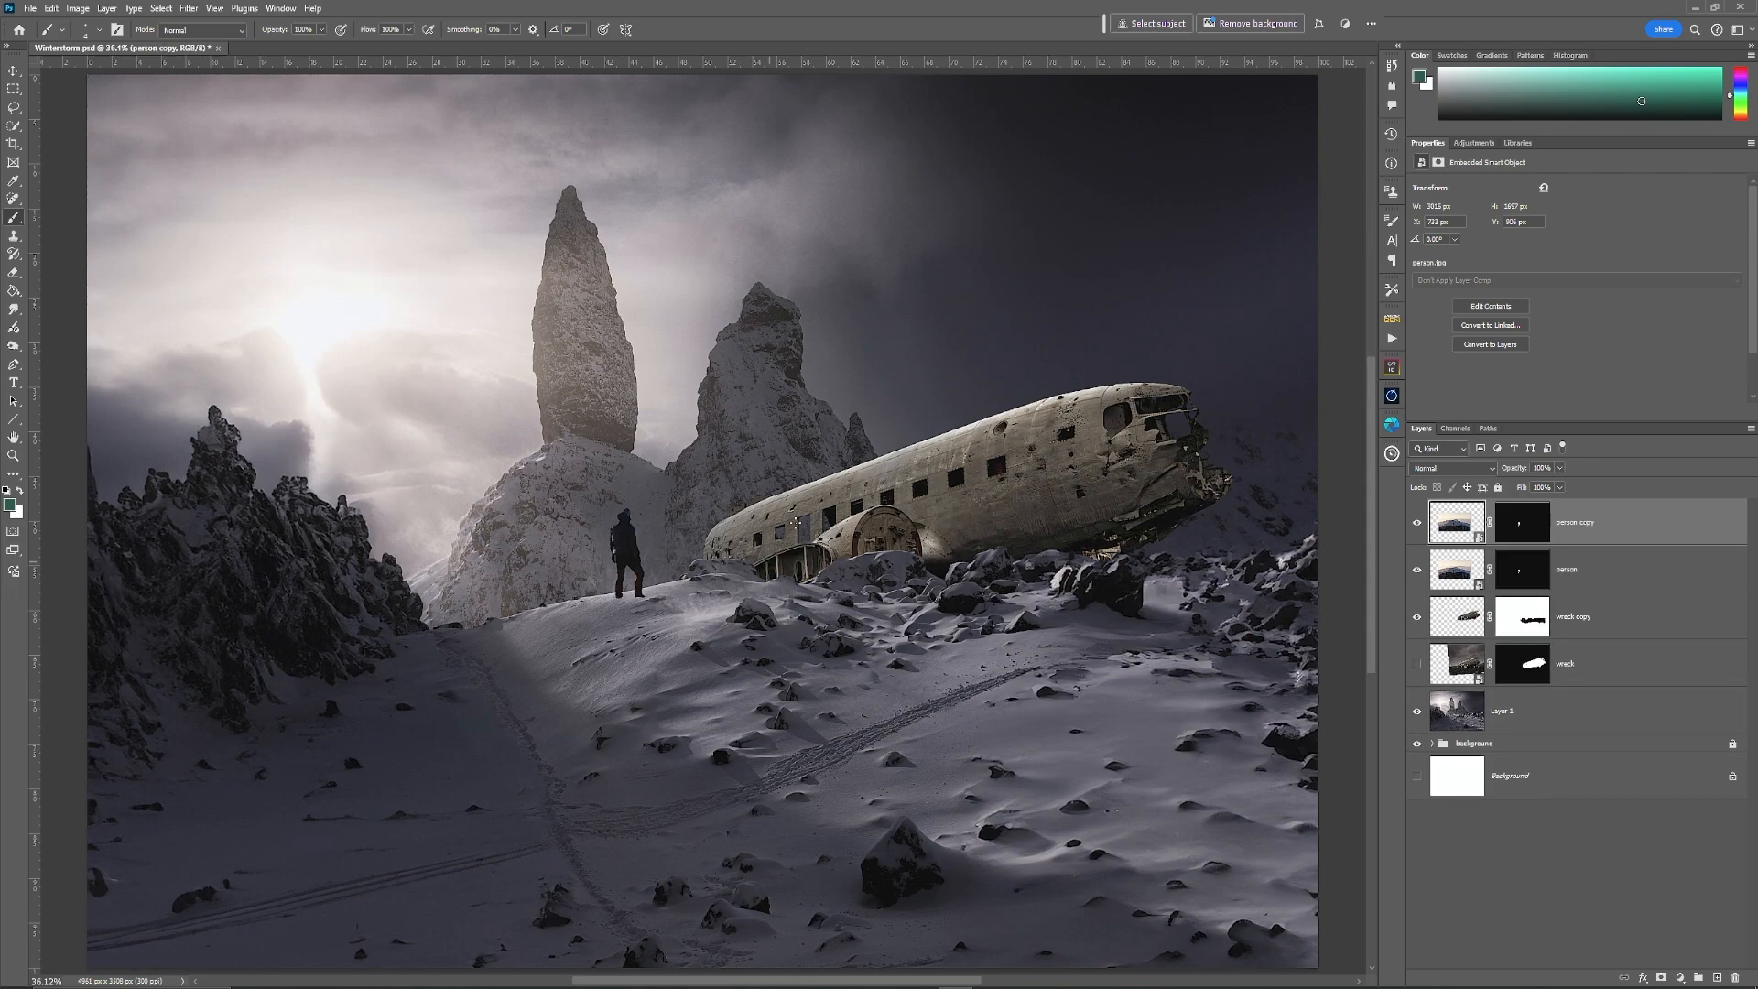
right_click(1601, 536)
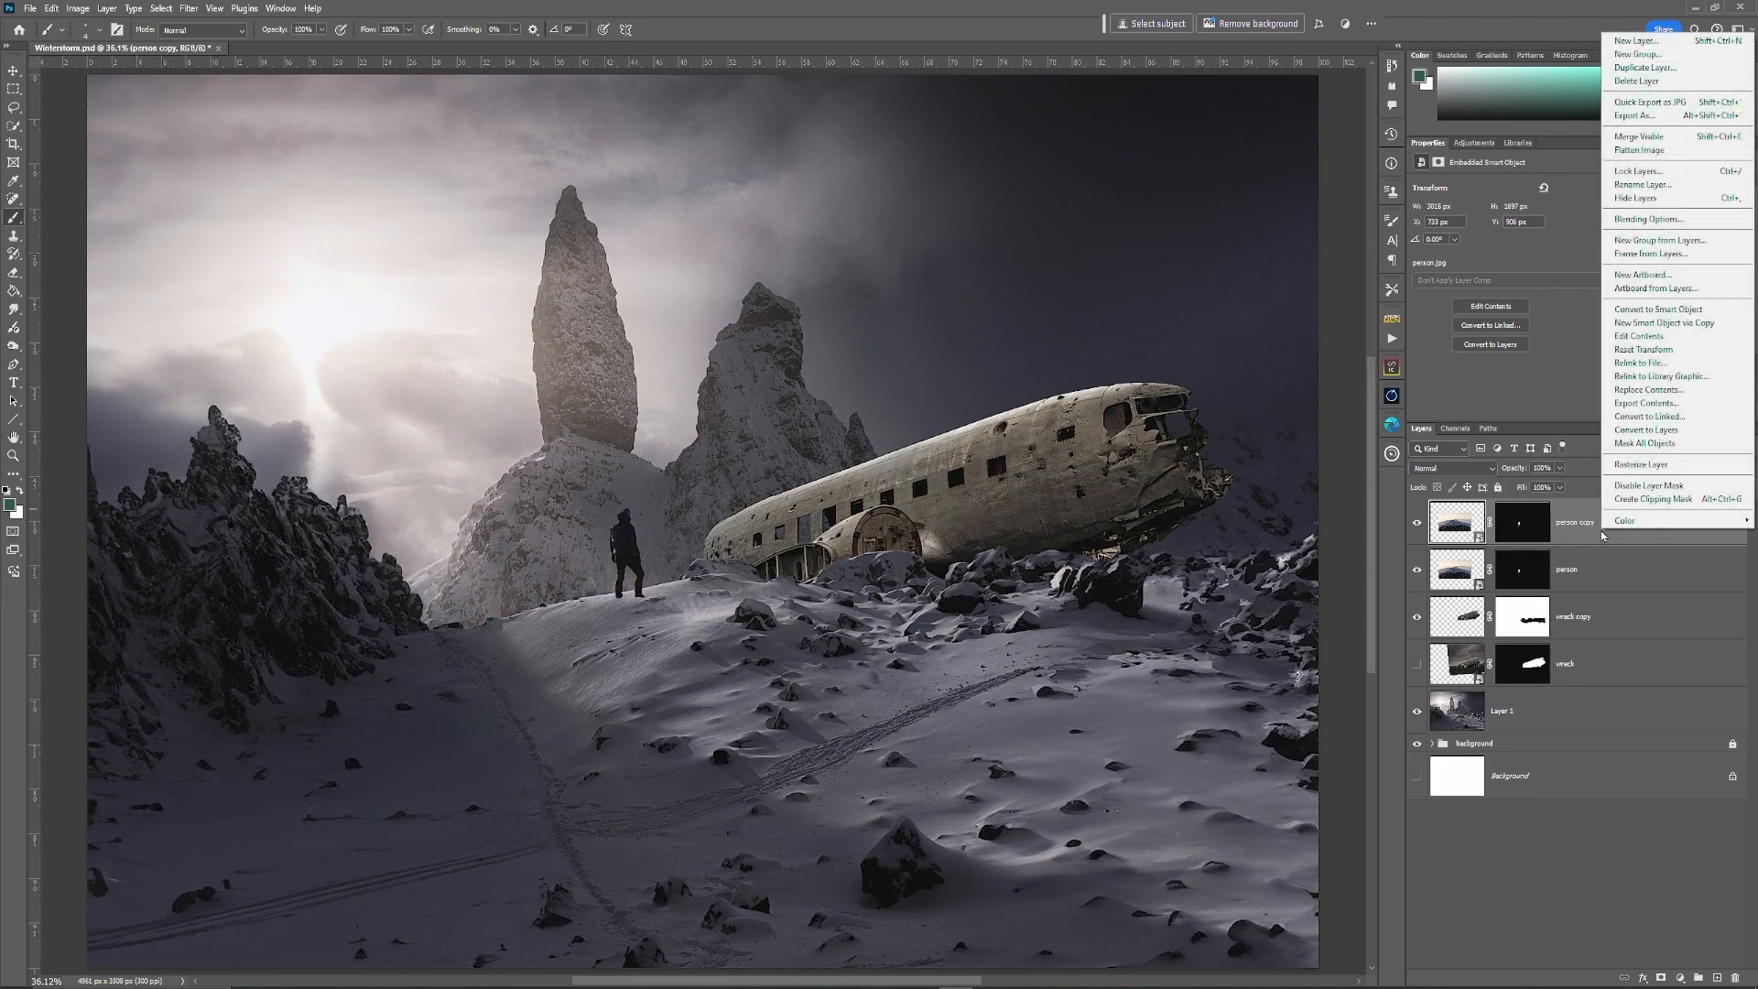
left_click(1657, 466)
right_click(1533, 525)
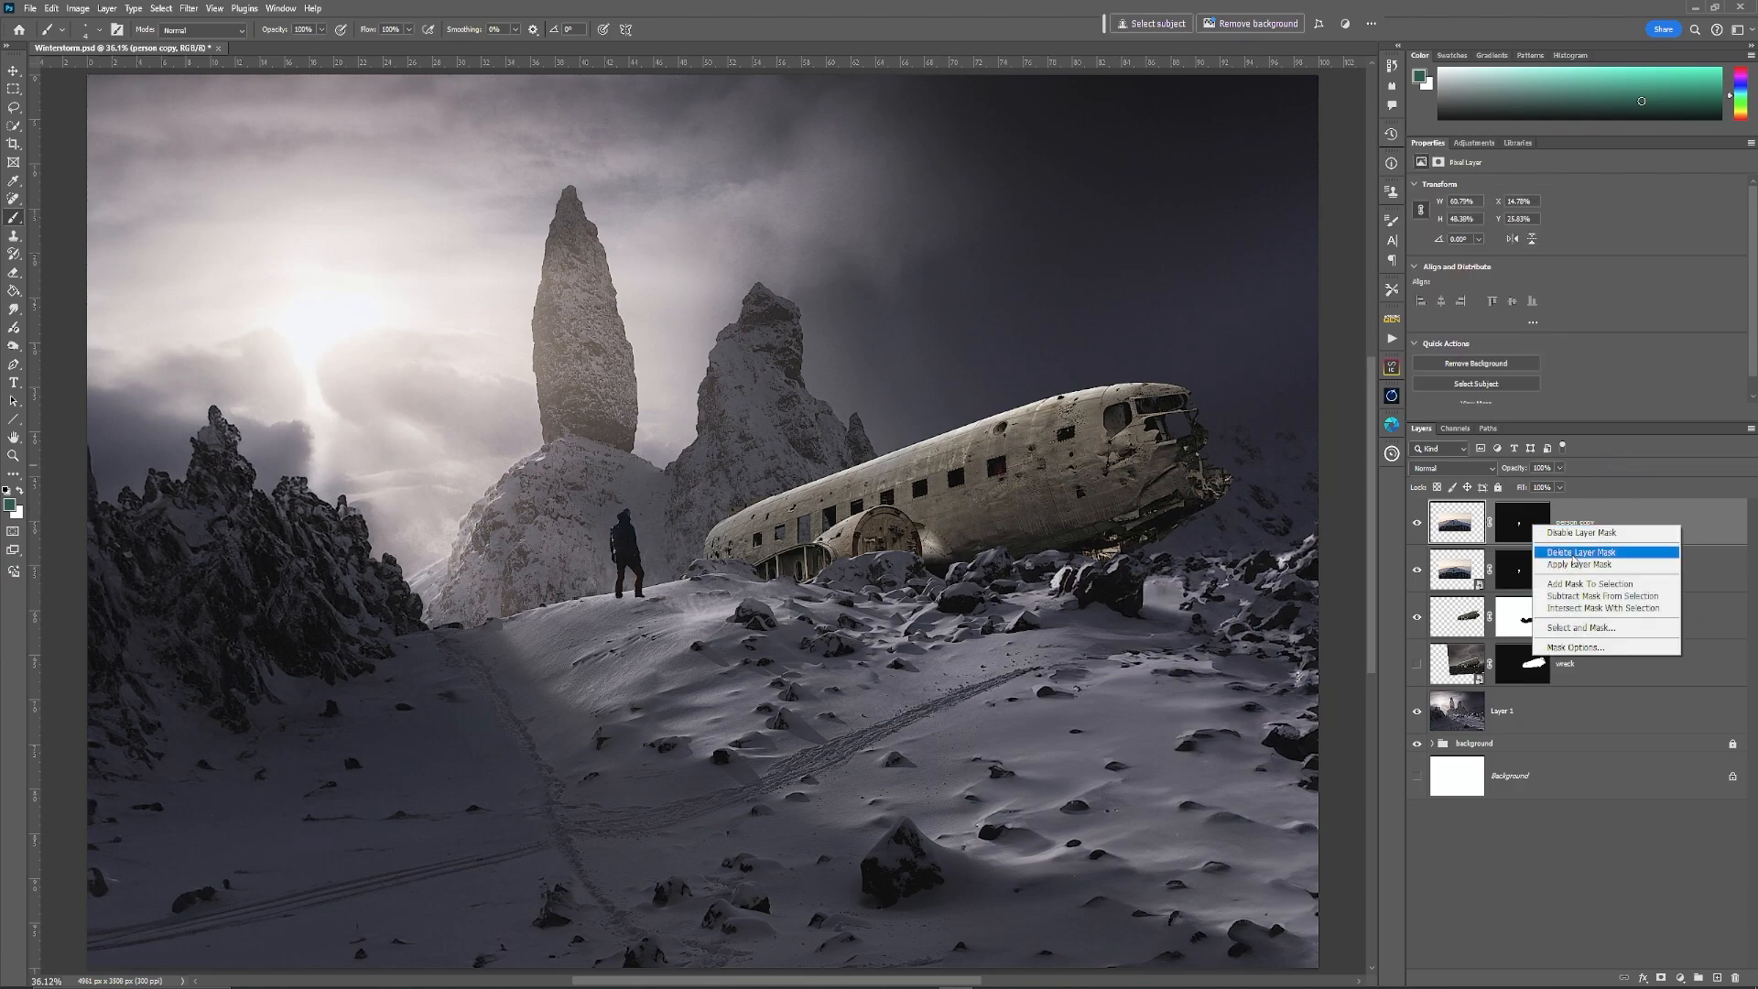
left_click(1572, 555)
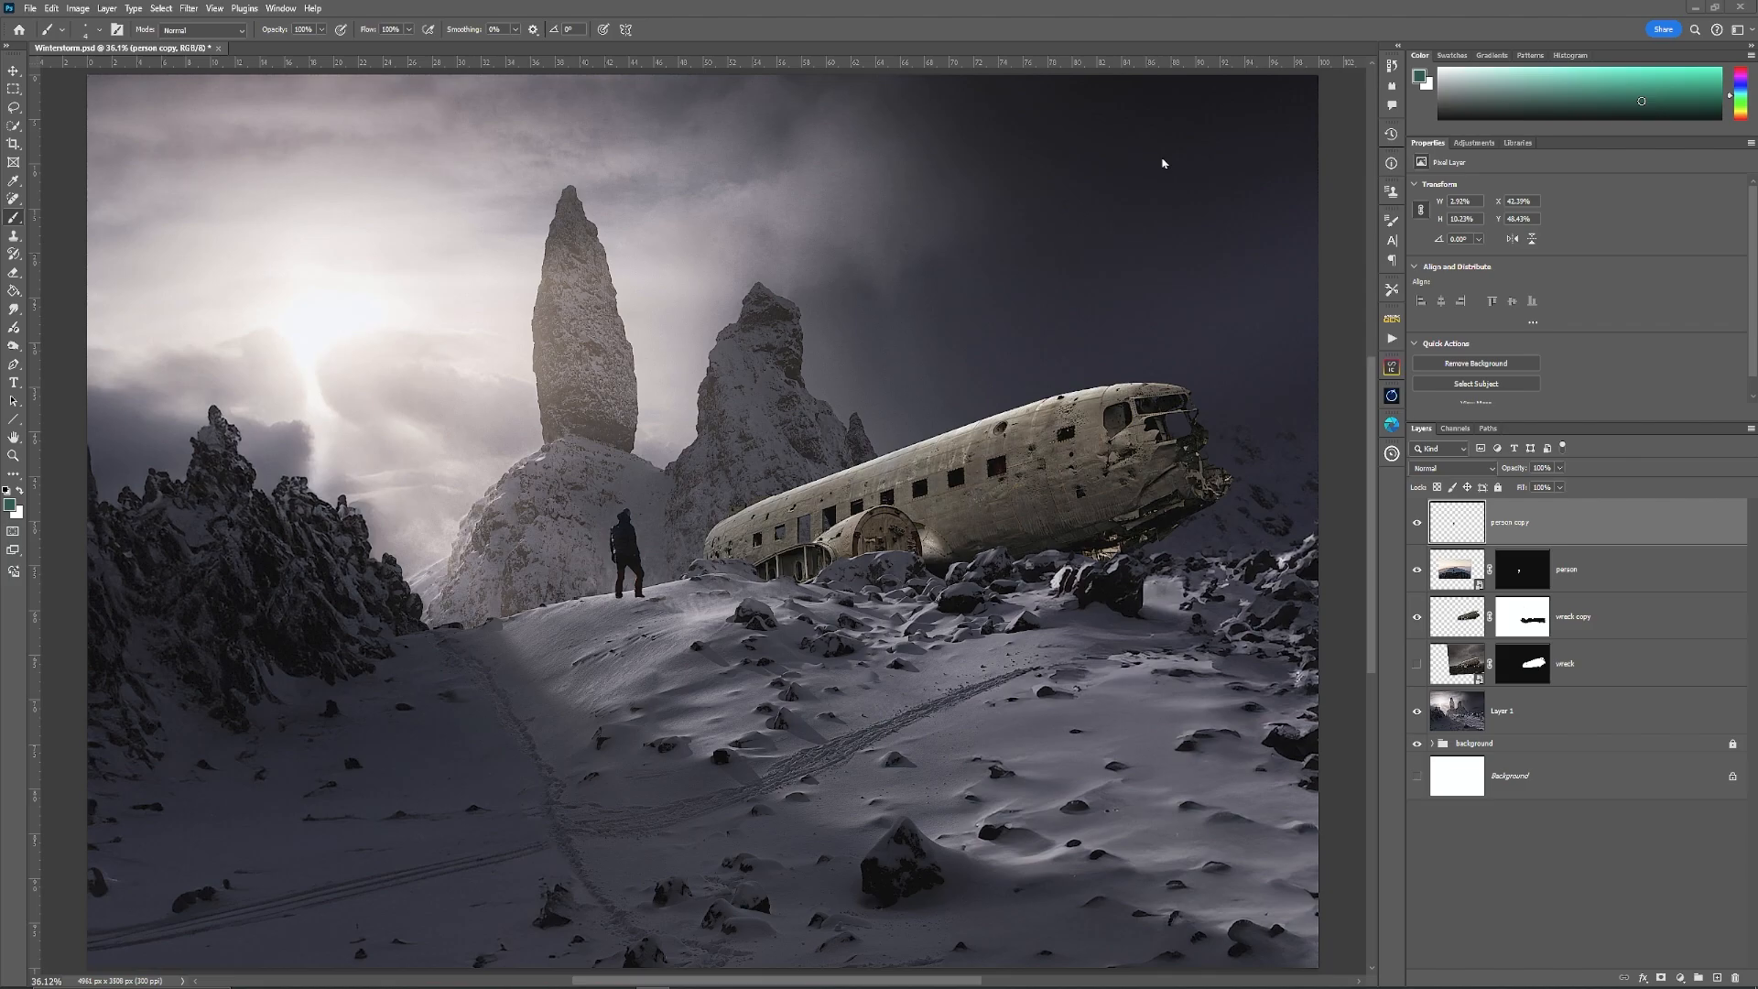
Step: Hide the original person layer and move the hiker copy slightly up the ridge toward the wreck
key("ctrl+plus")
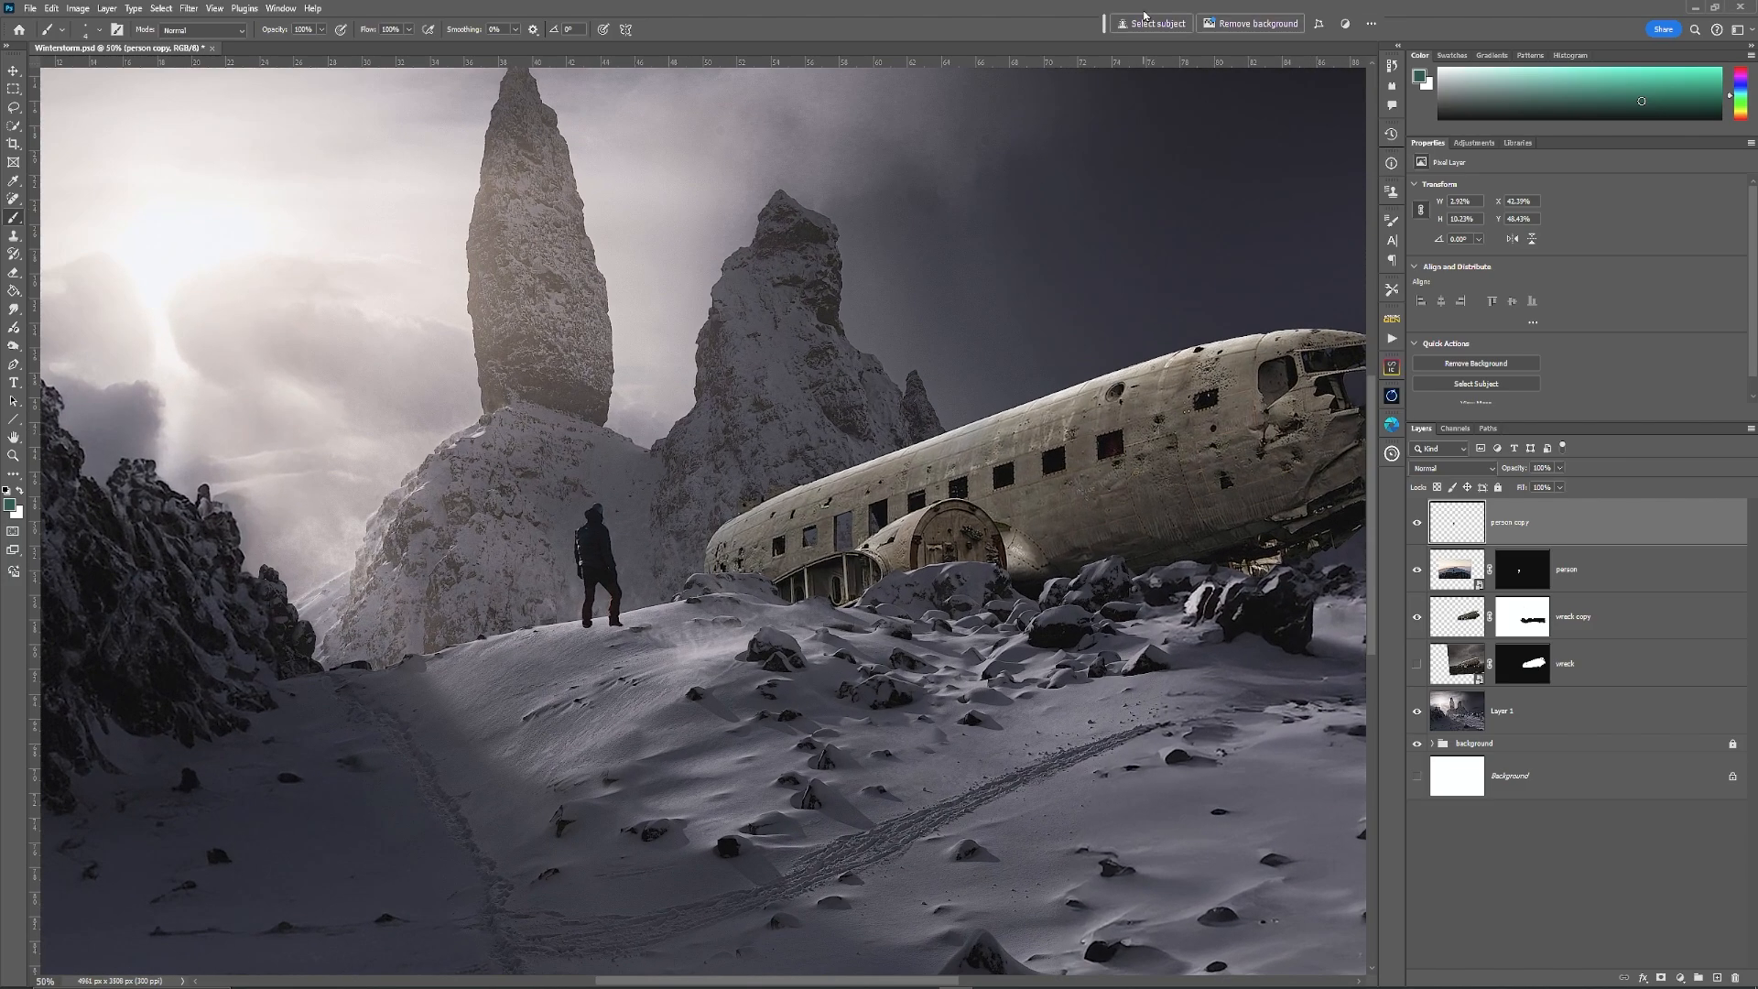
left_click_drag(596, 555, 673, 427)
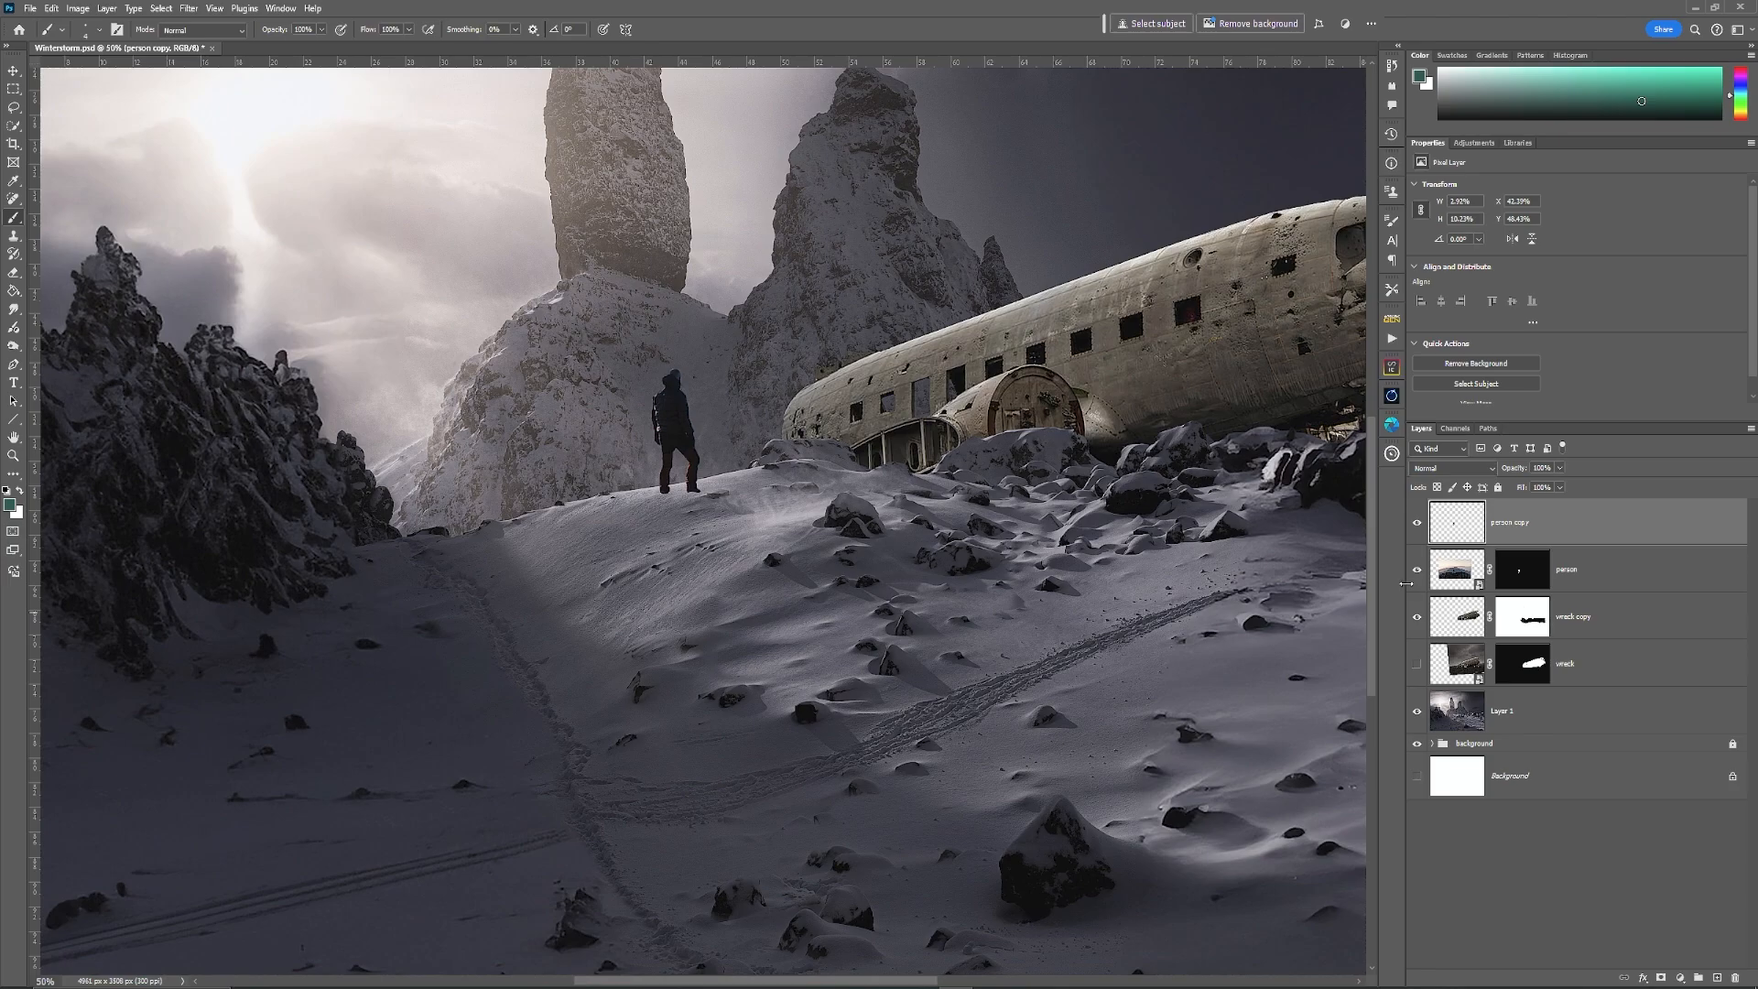
left_click_drag(1405, 584, 1572, 594)
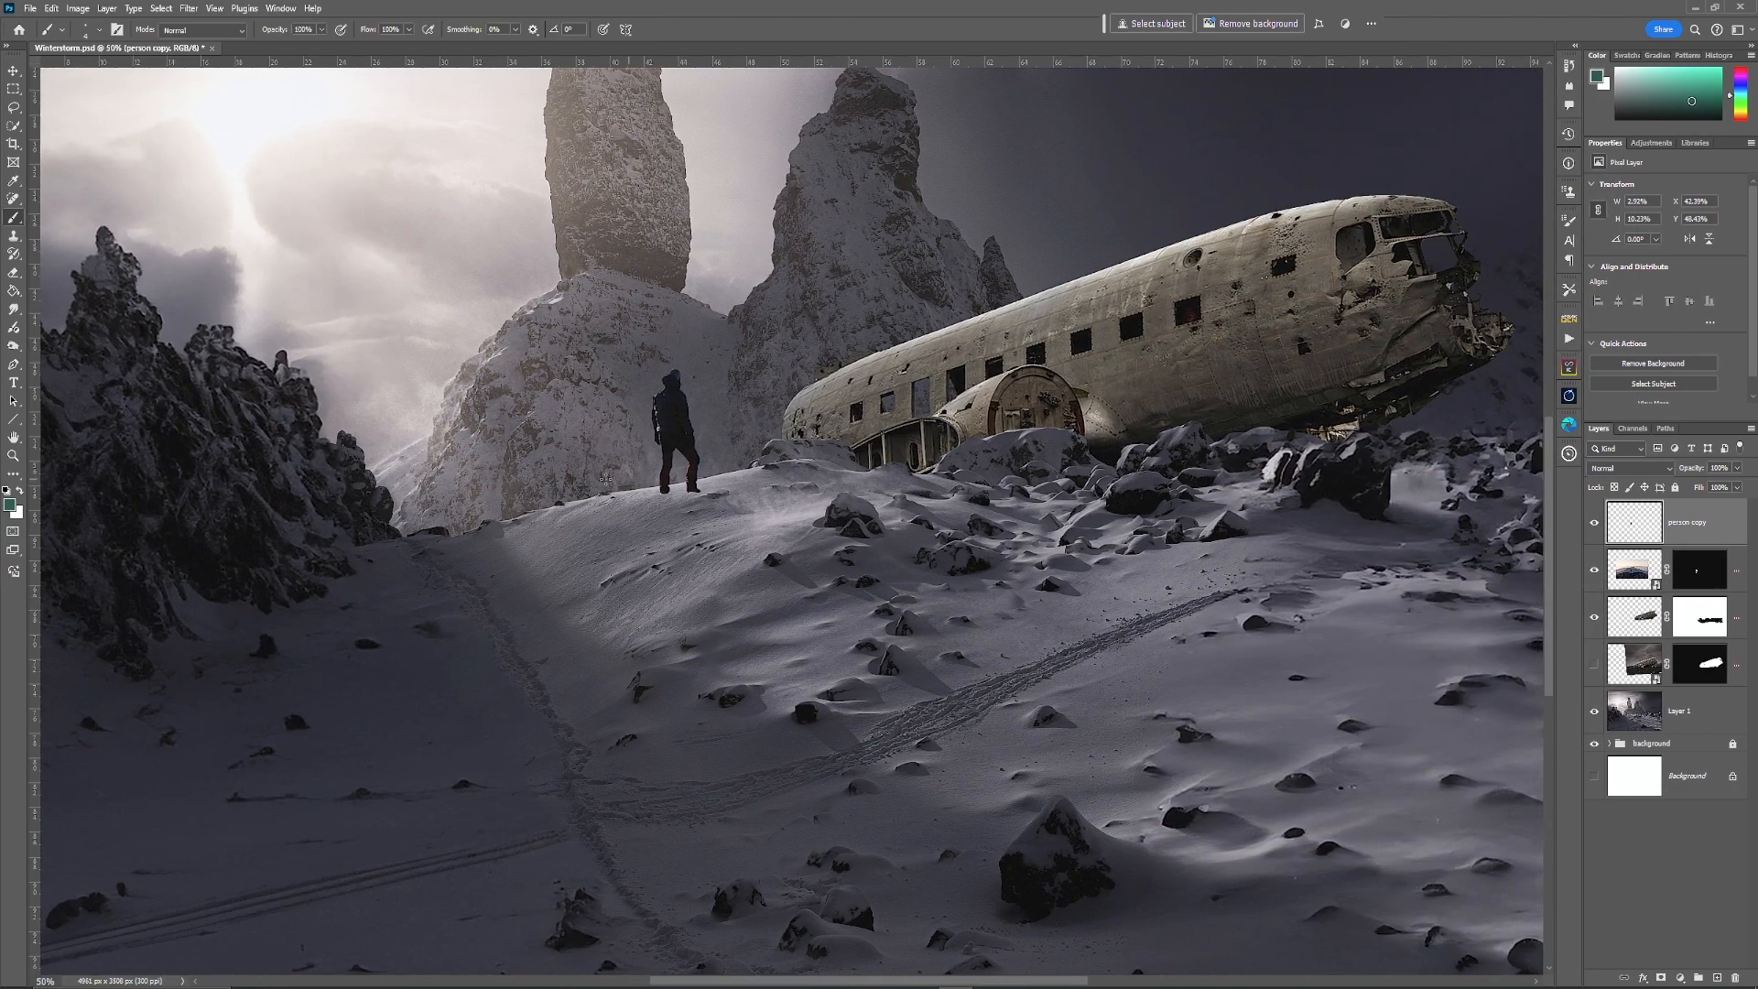
key("v")
left_click_drag(684, 458, 701, 446)
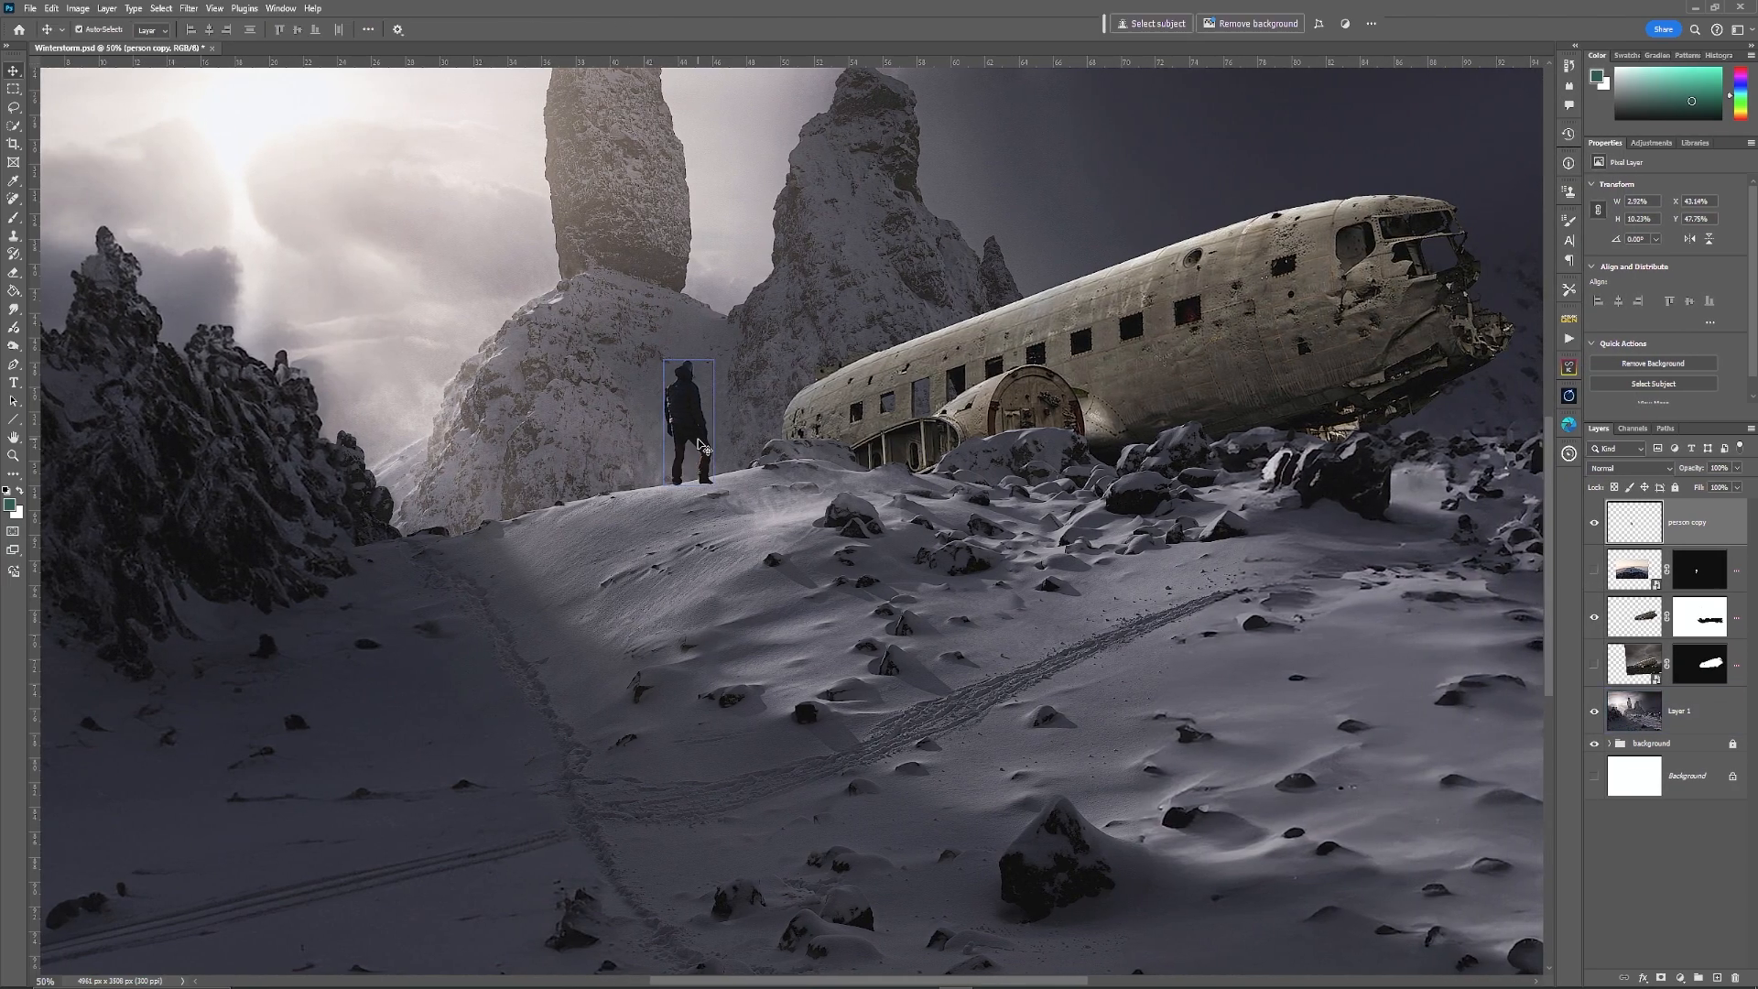
Step: Duplicate the cut-out hiker layer and rename the duplicate shadow
key("ctrl+j")
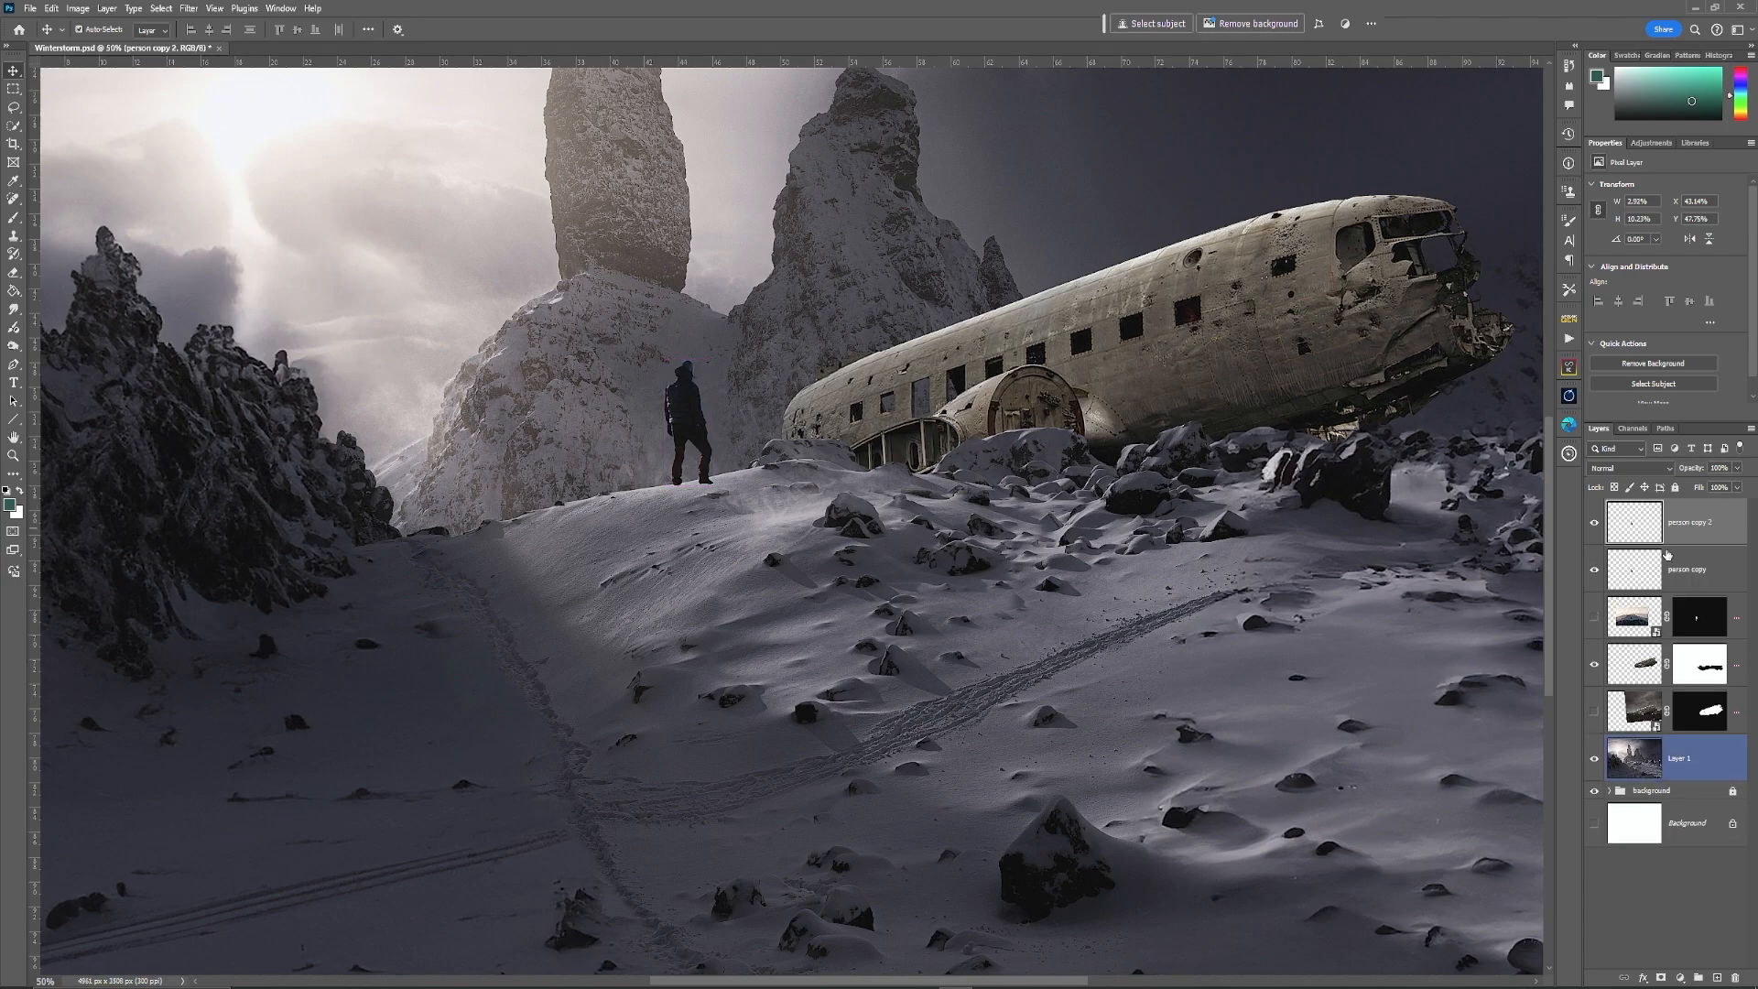
double_click(1682, 528)
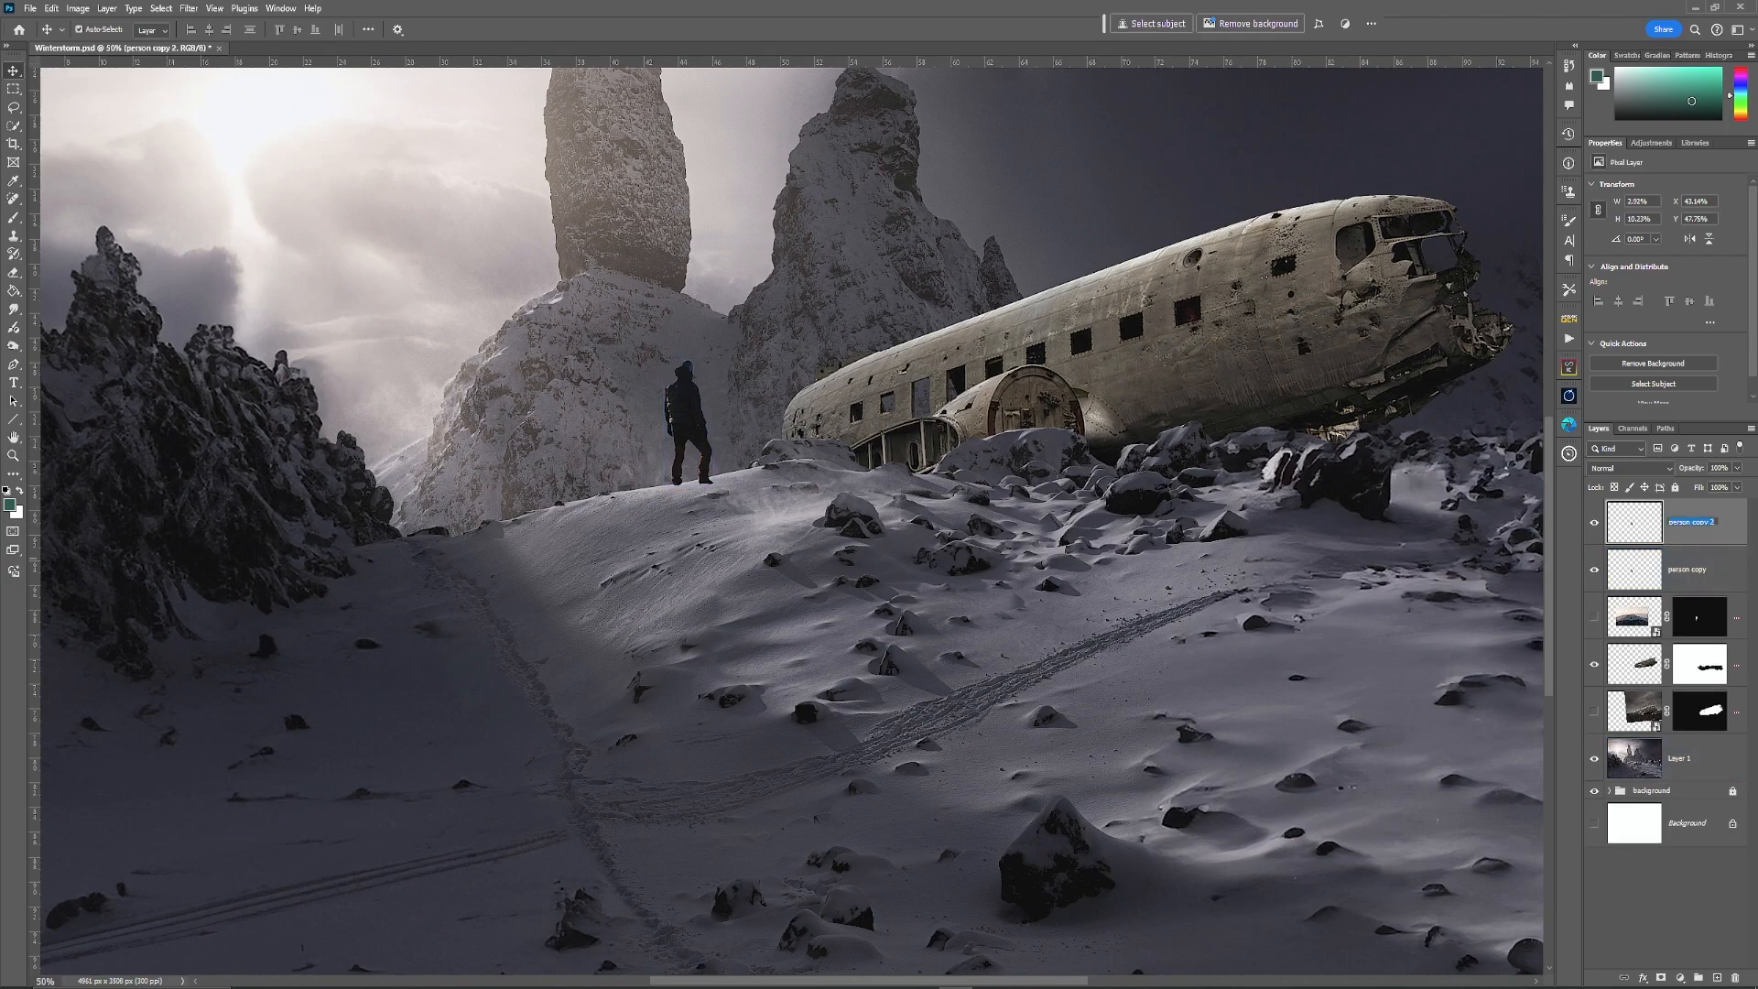
type("shadow")
key("Return")
Step: Flip the shadow layer vertically and move it down so its feet meet the hiker's feet
left_click(52, 9)
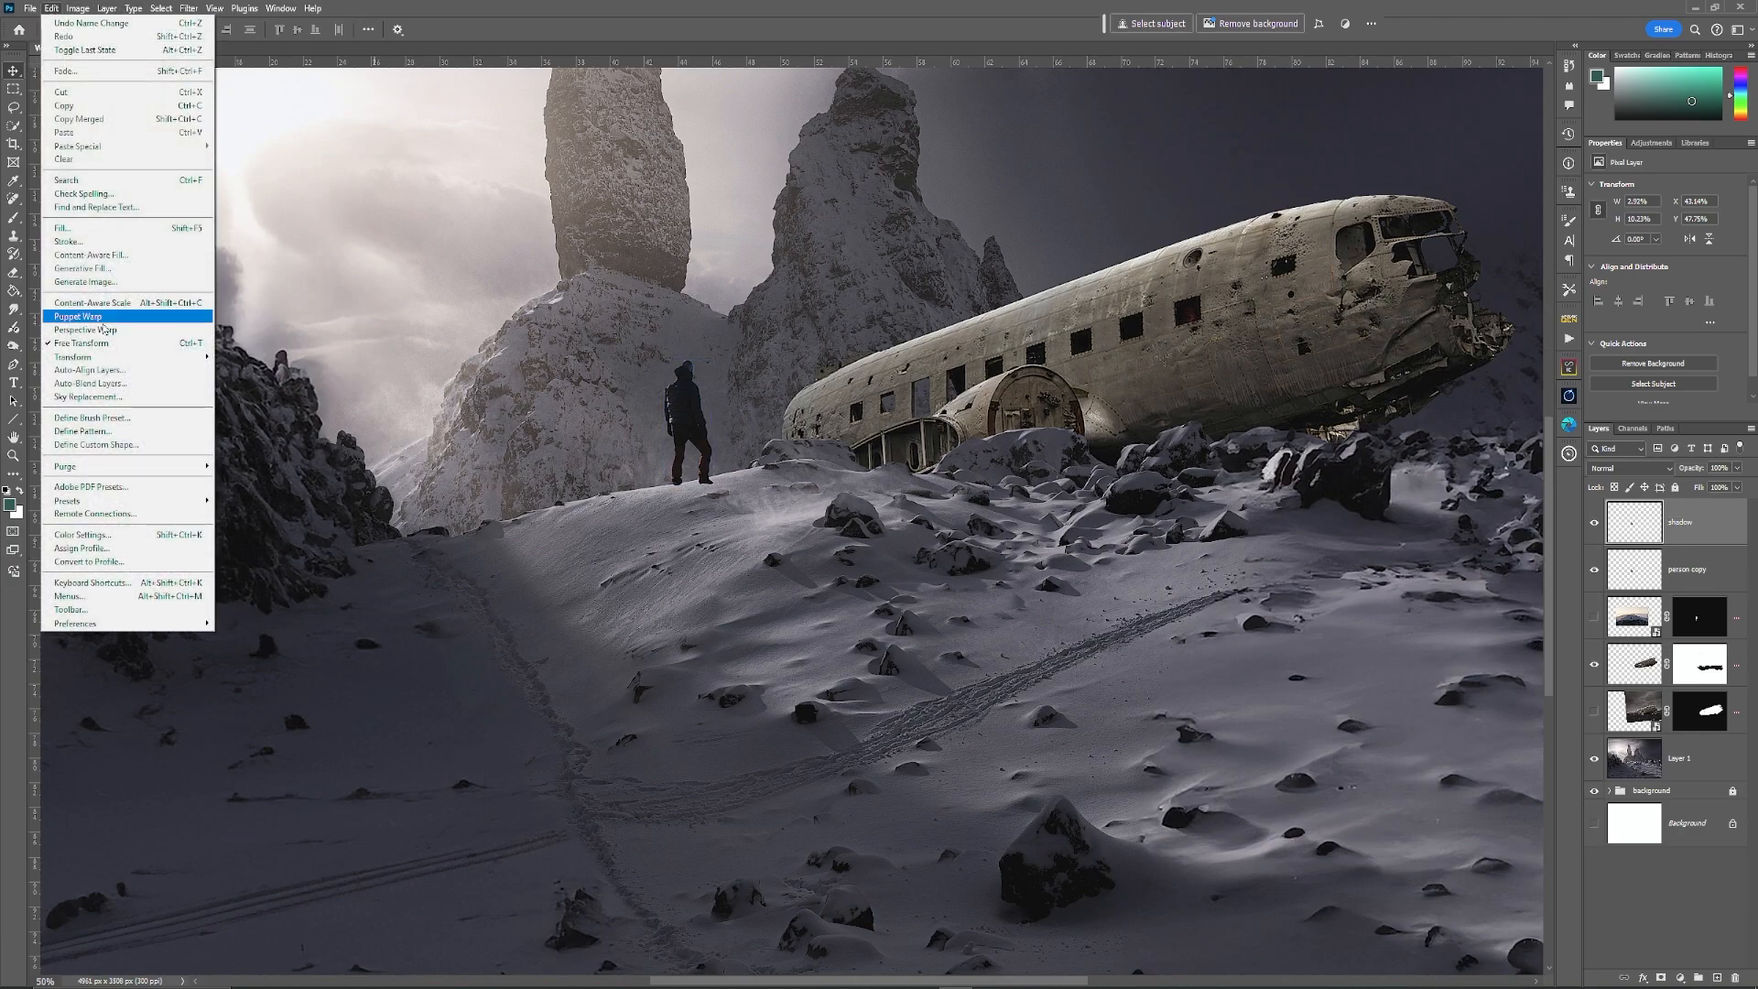
mouse_move(113, 356)
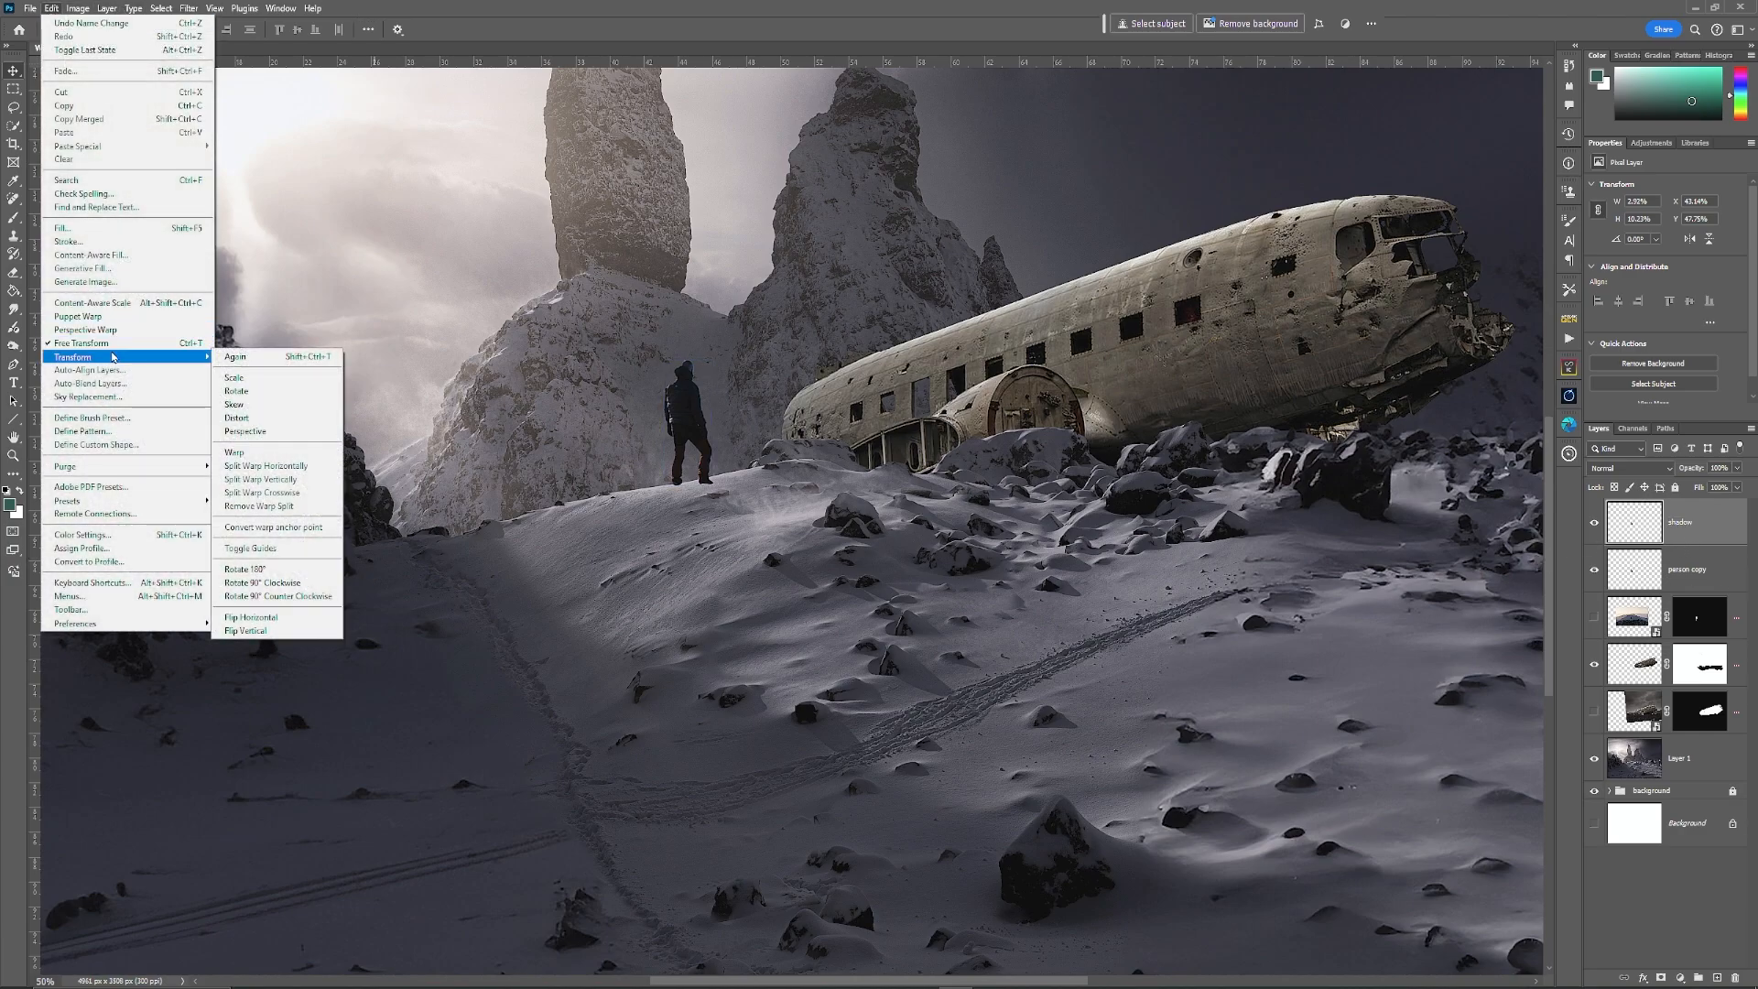
left_click(260, 631)
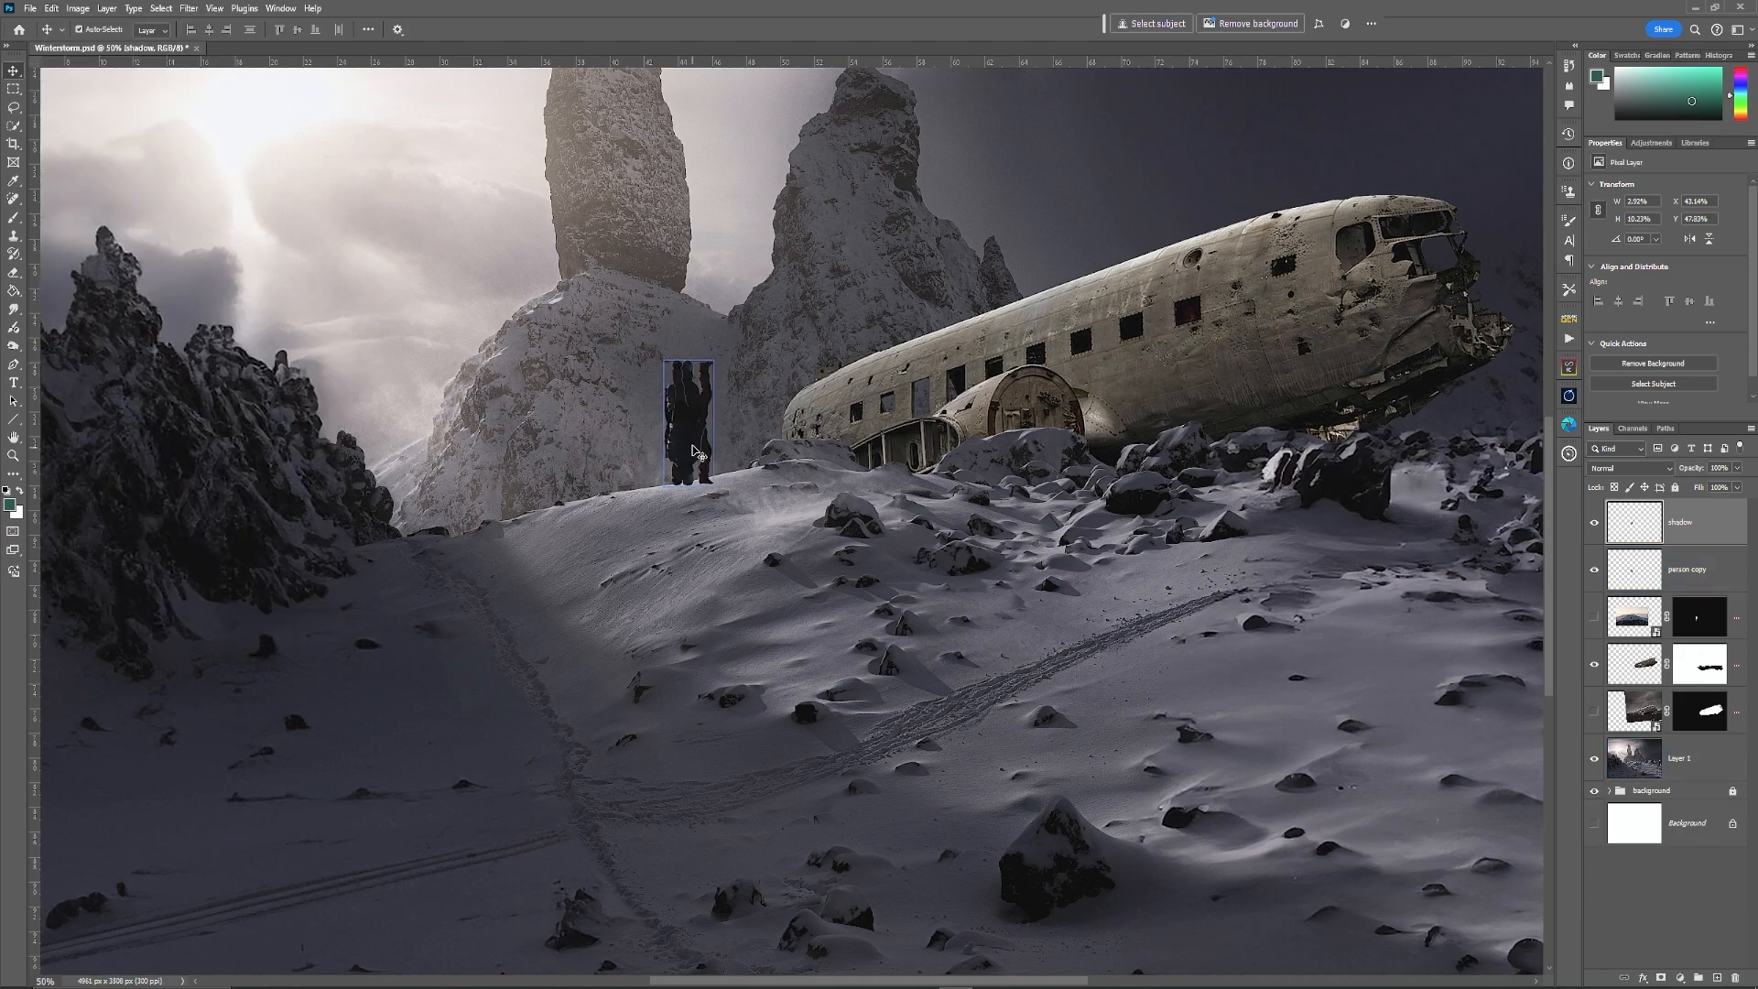
left_click_drag(696, 453, 696, 570)
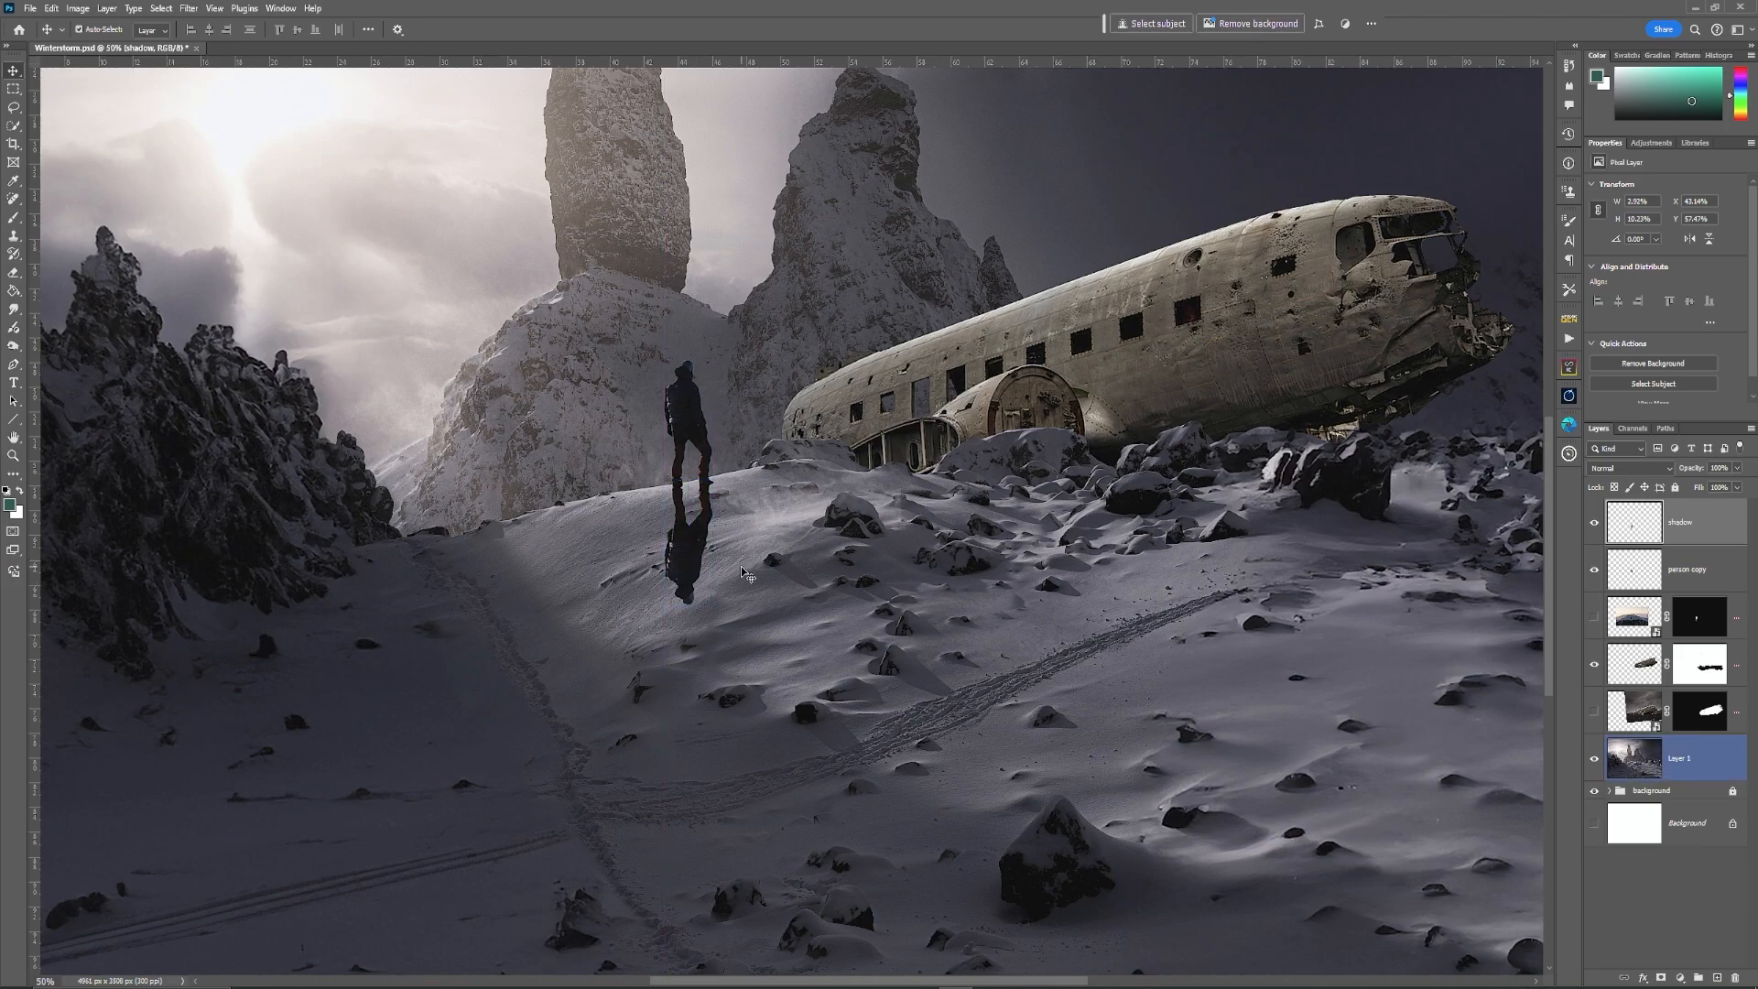
Step: Darken the shadow layer to black with an Exposure adjustment, using an offset of -0.5 and a lowered exposure
left_click(215, 8)
left_click(243, 343)
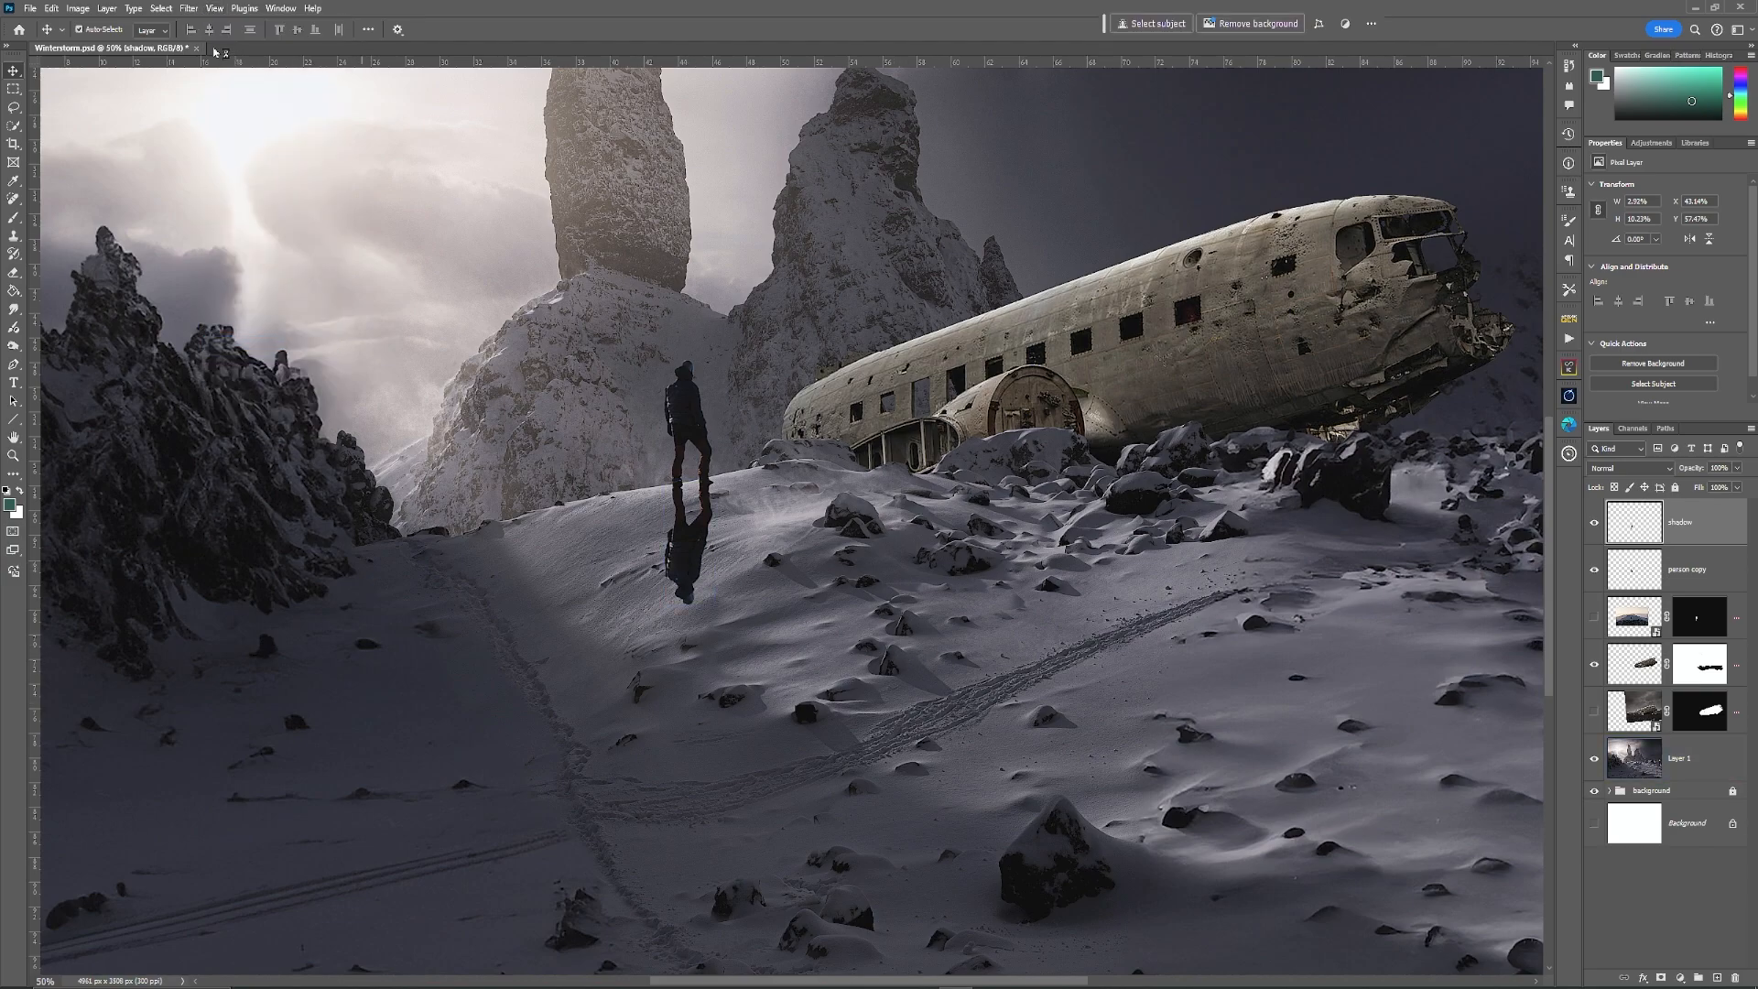
left_click(78, 8)
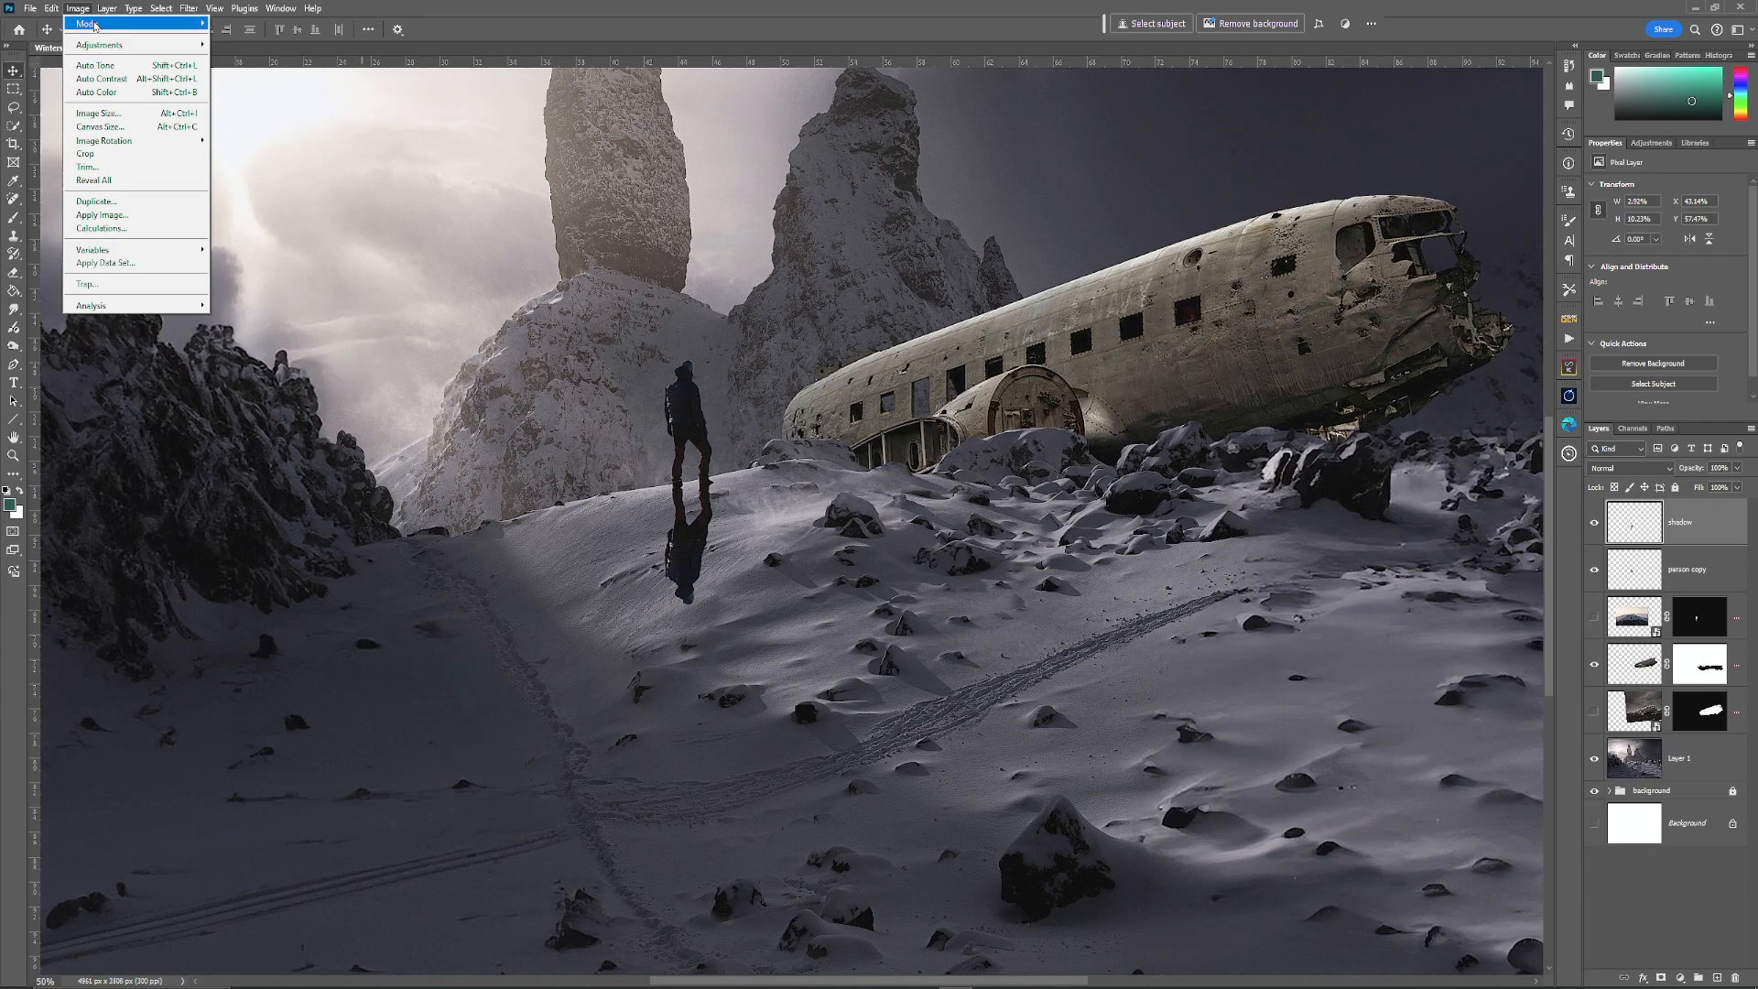
mouse_move(110, 45)
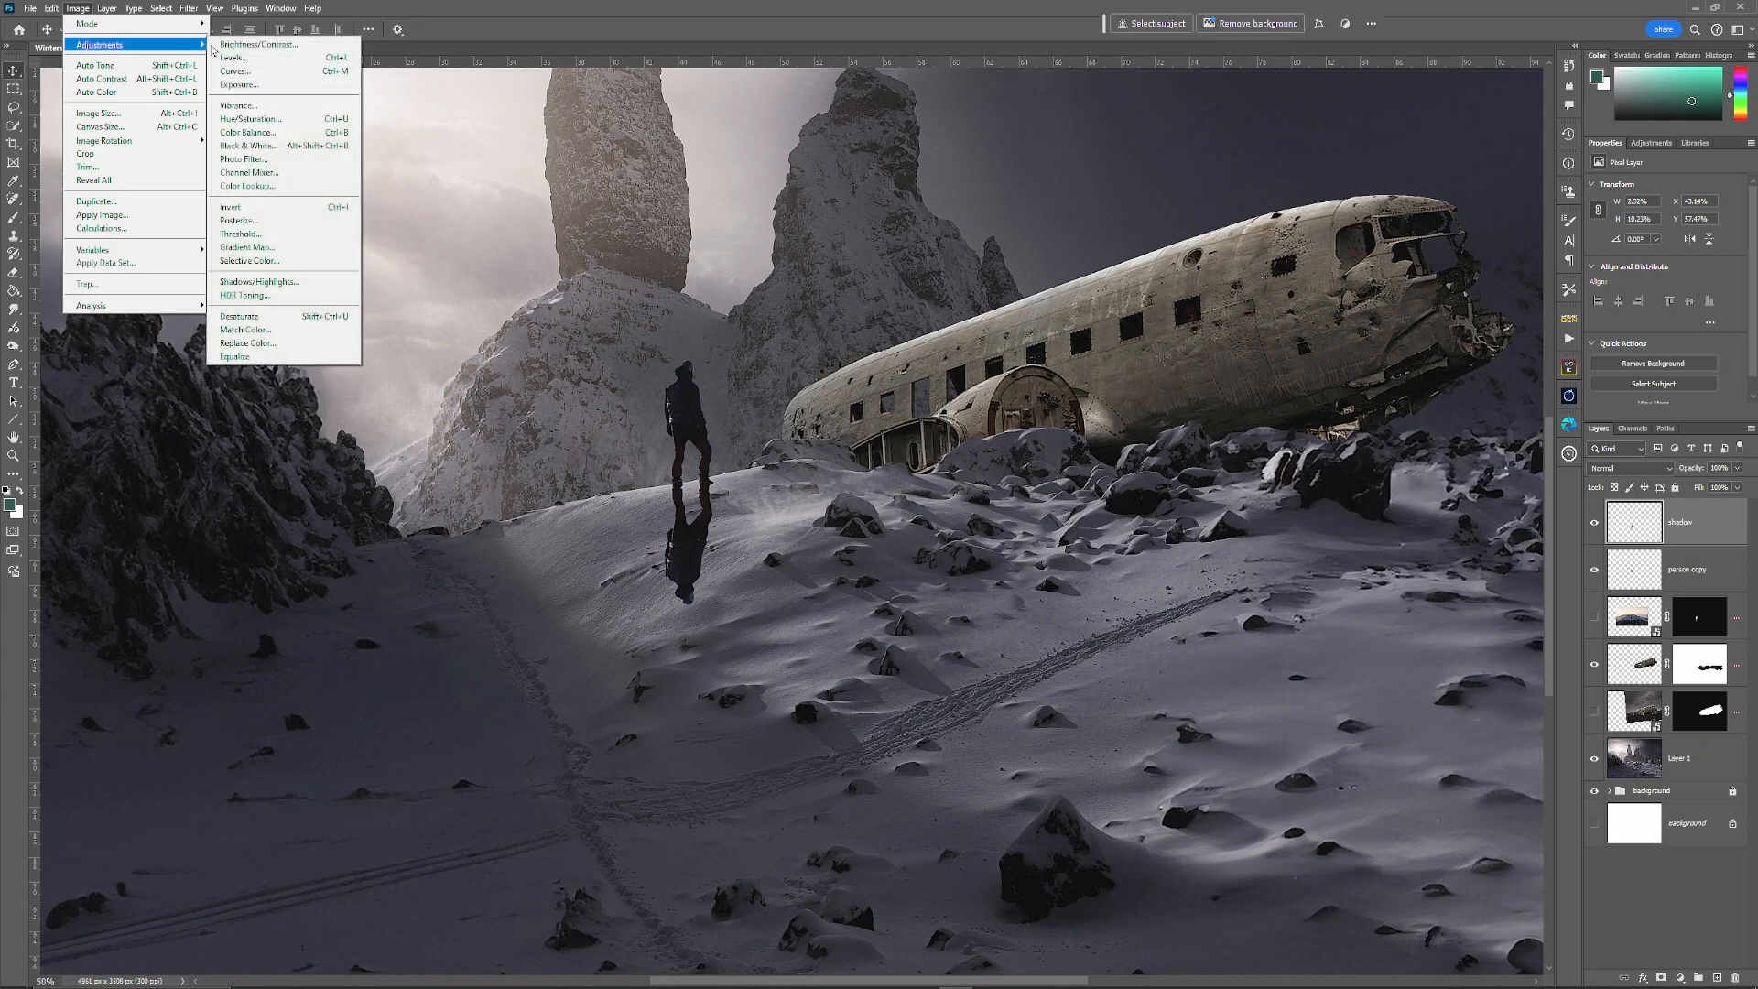
left_click(238, 84)
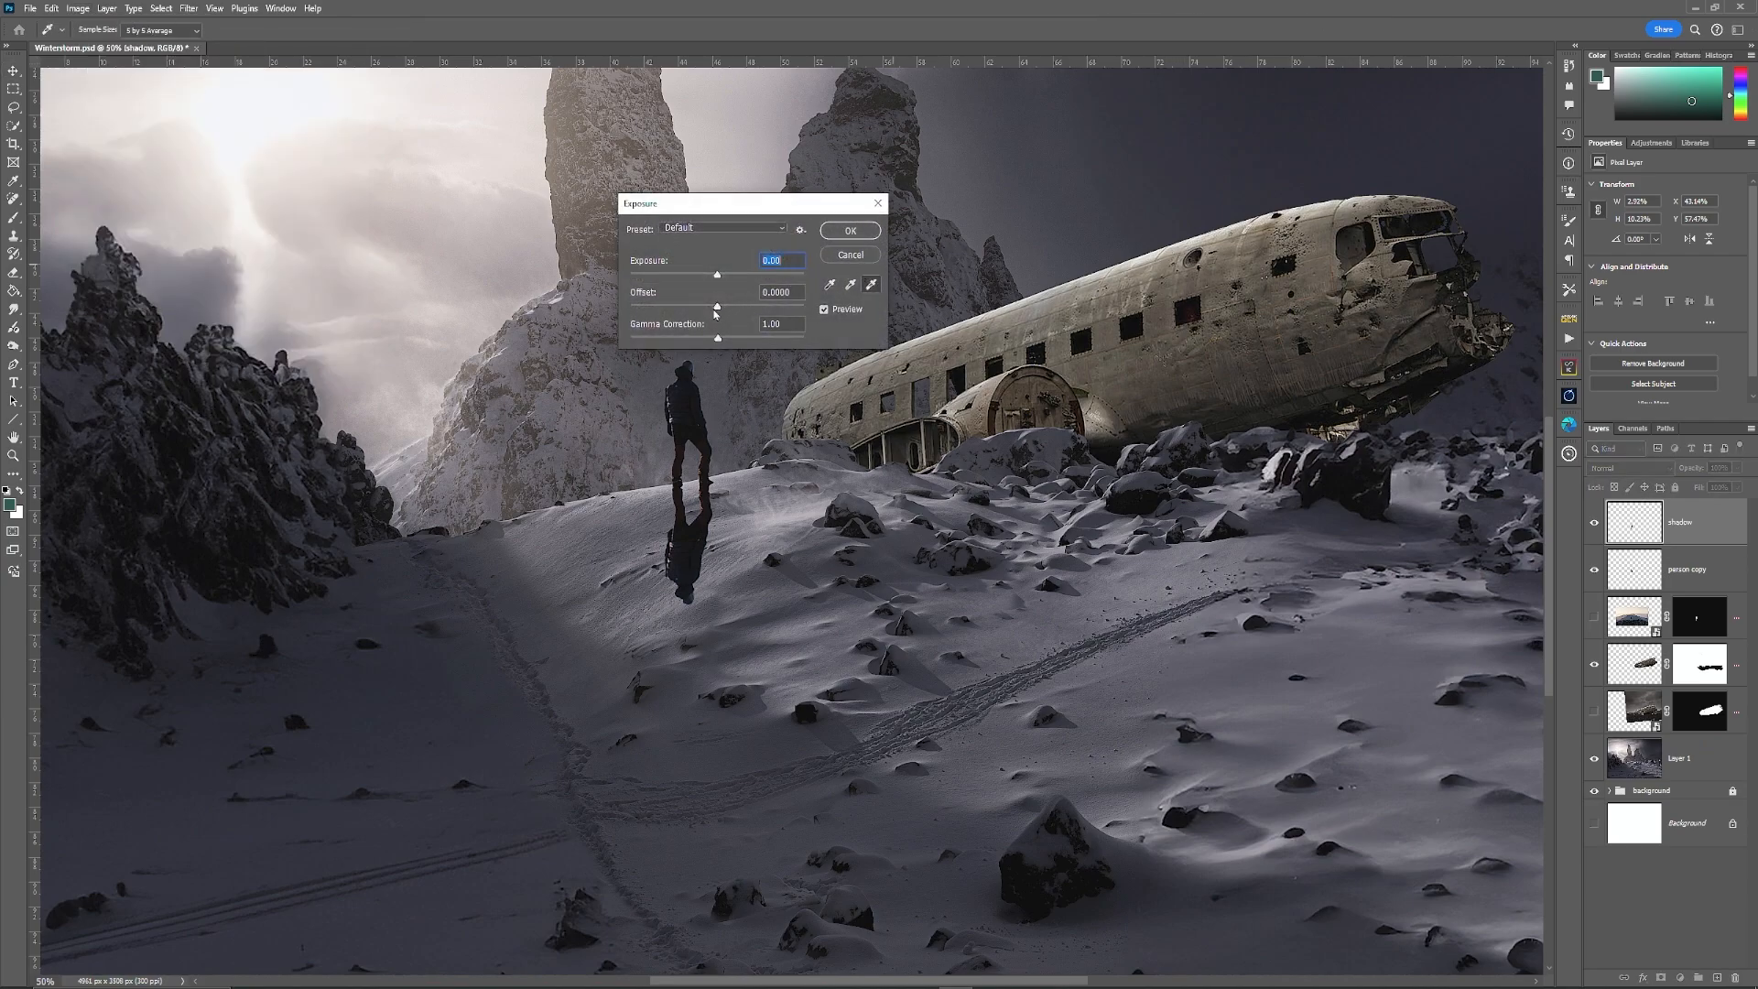
left_click_drag(715, 314, 609, 309)
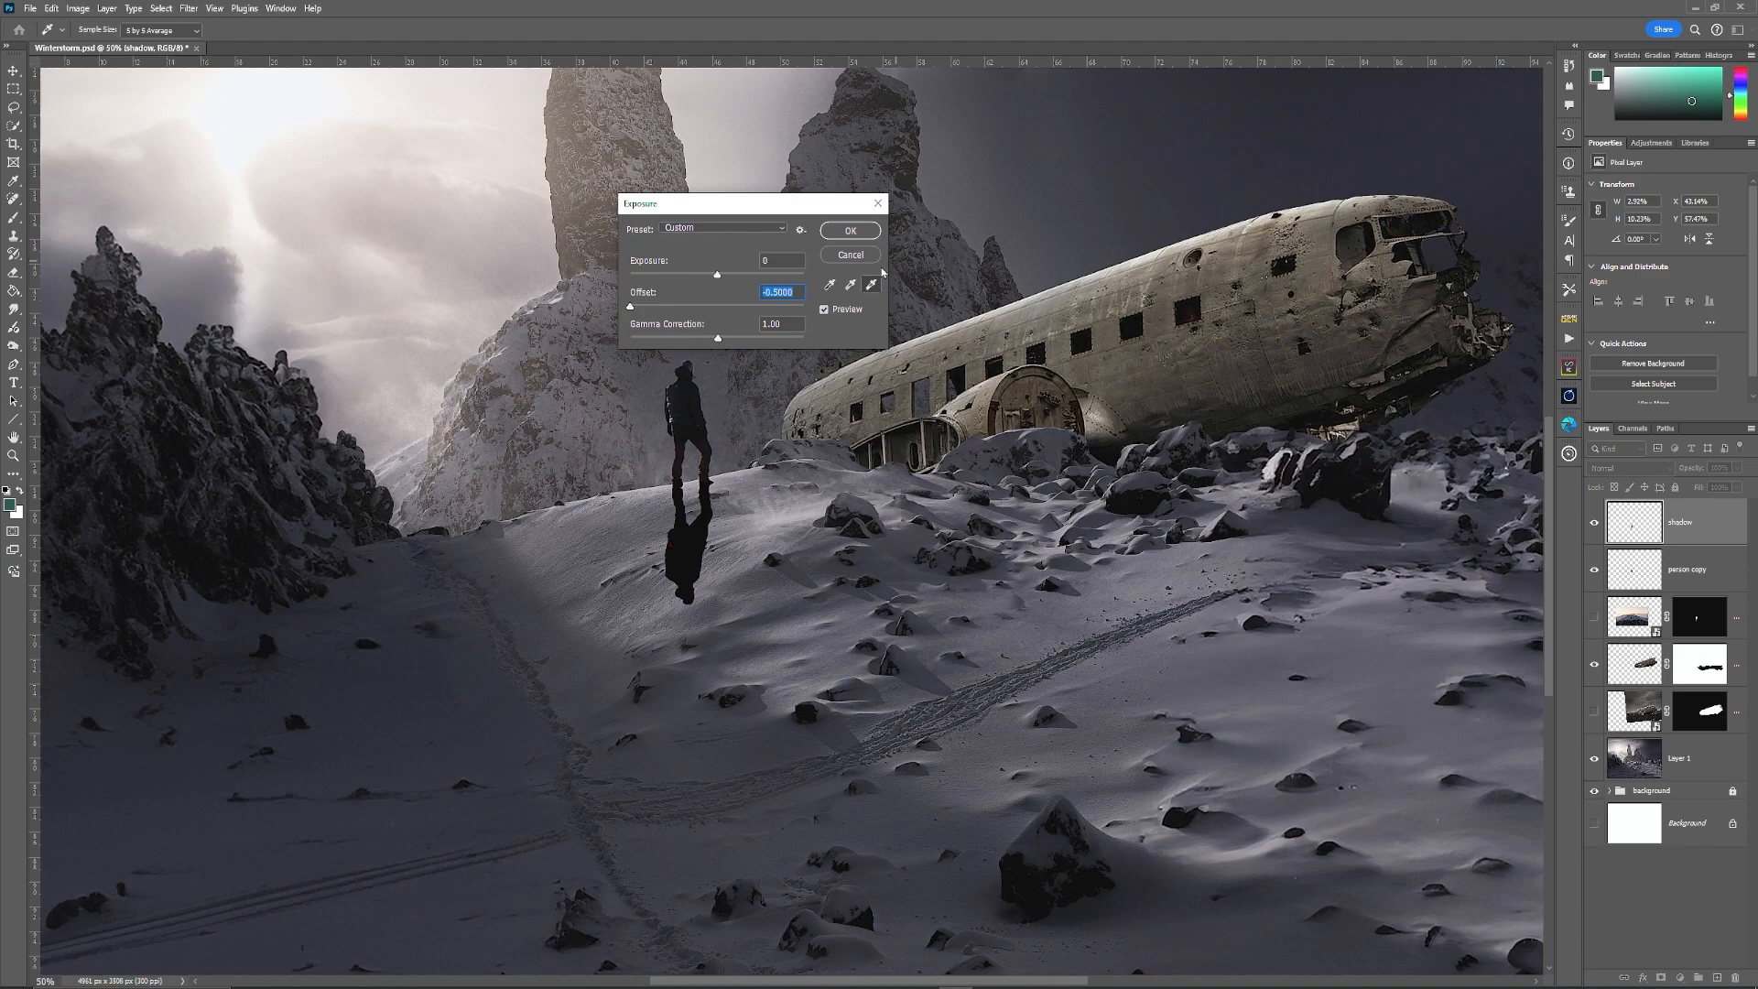
left_click_drag(713, 273, 614, 274)
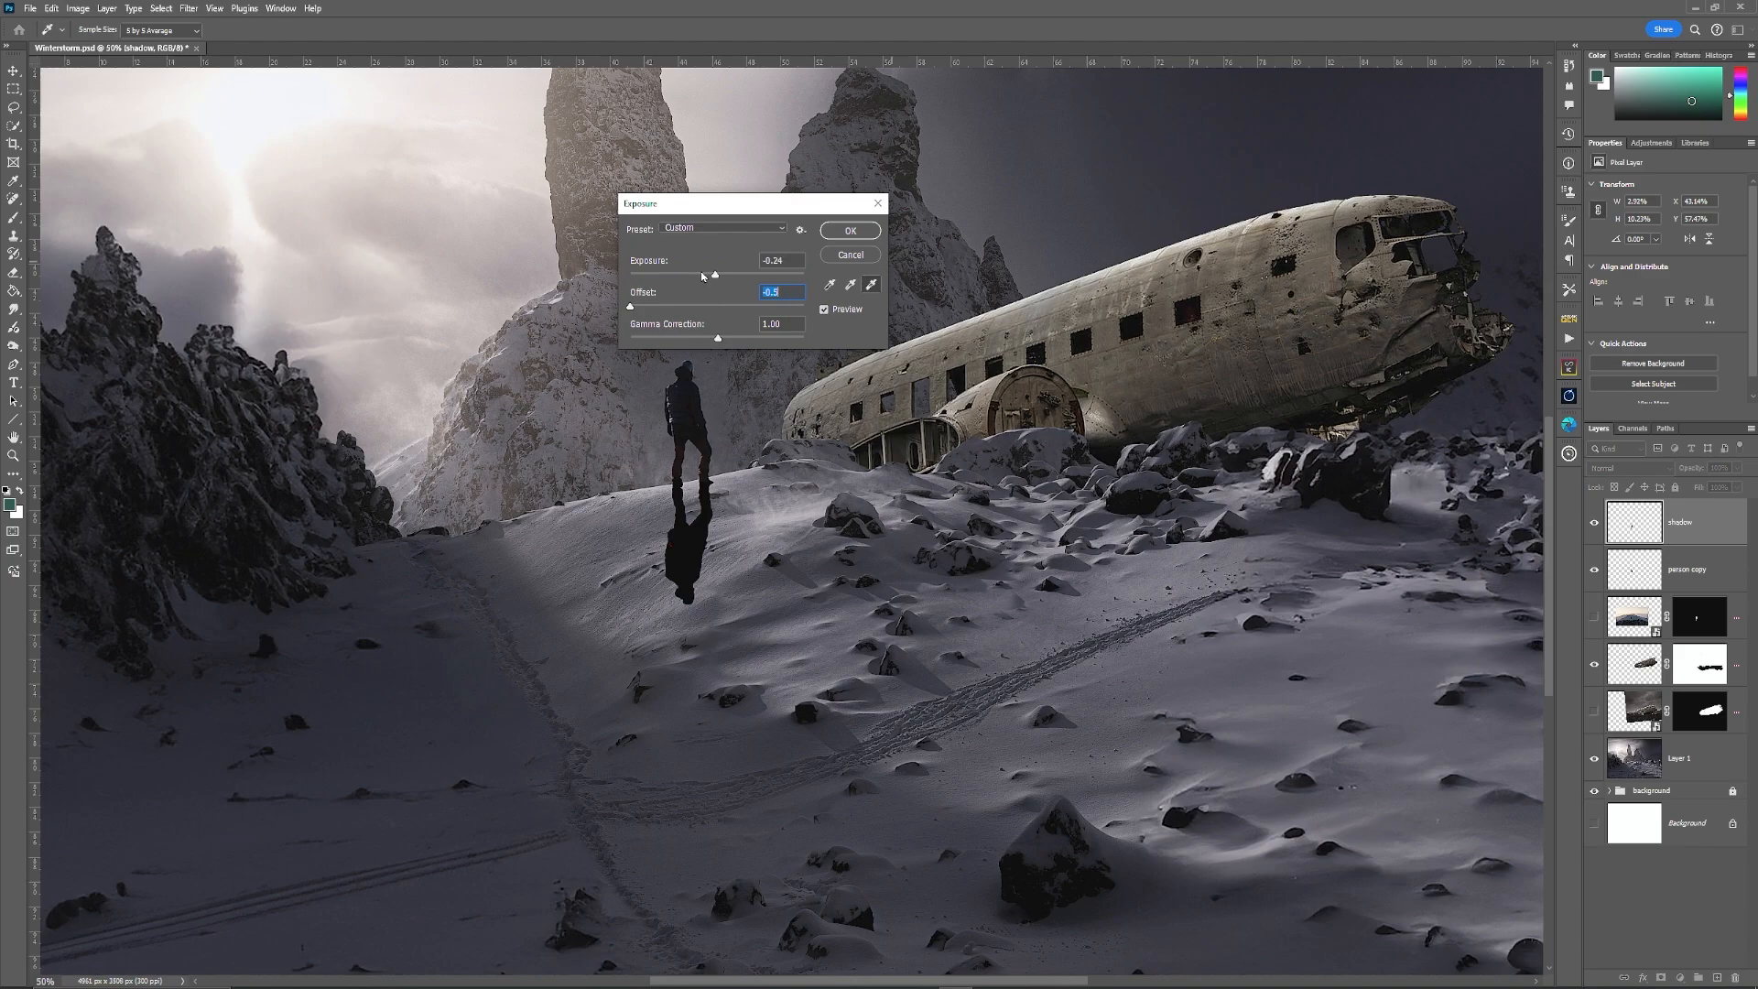
left_click(851, 231)
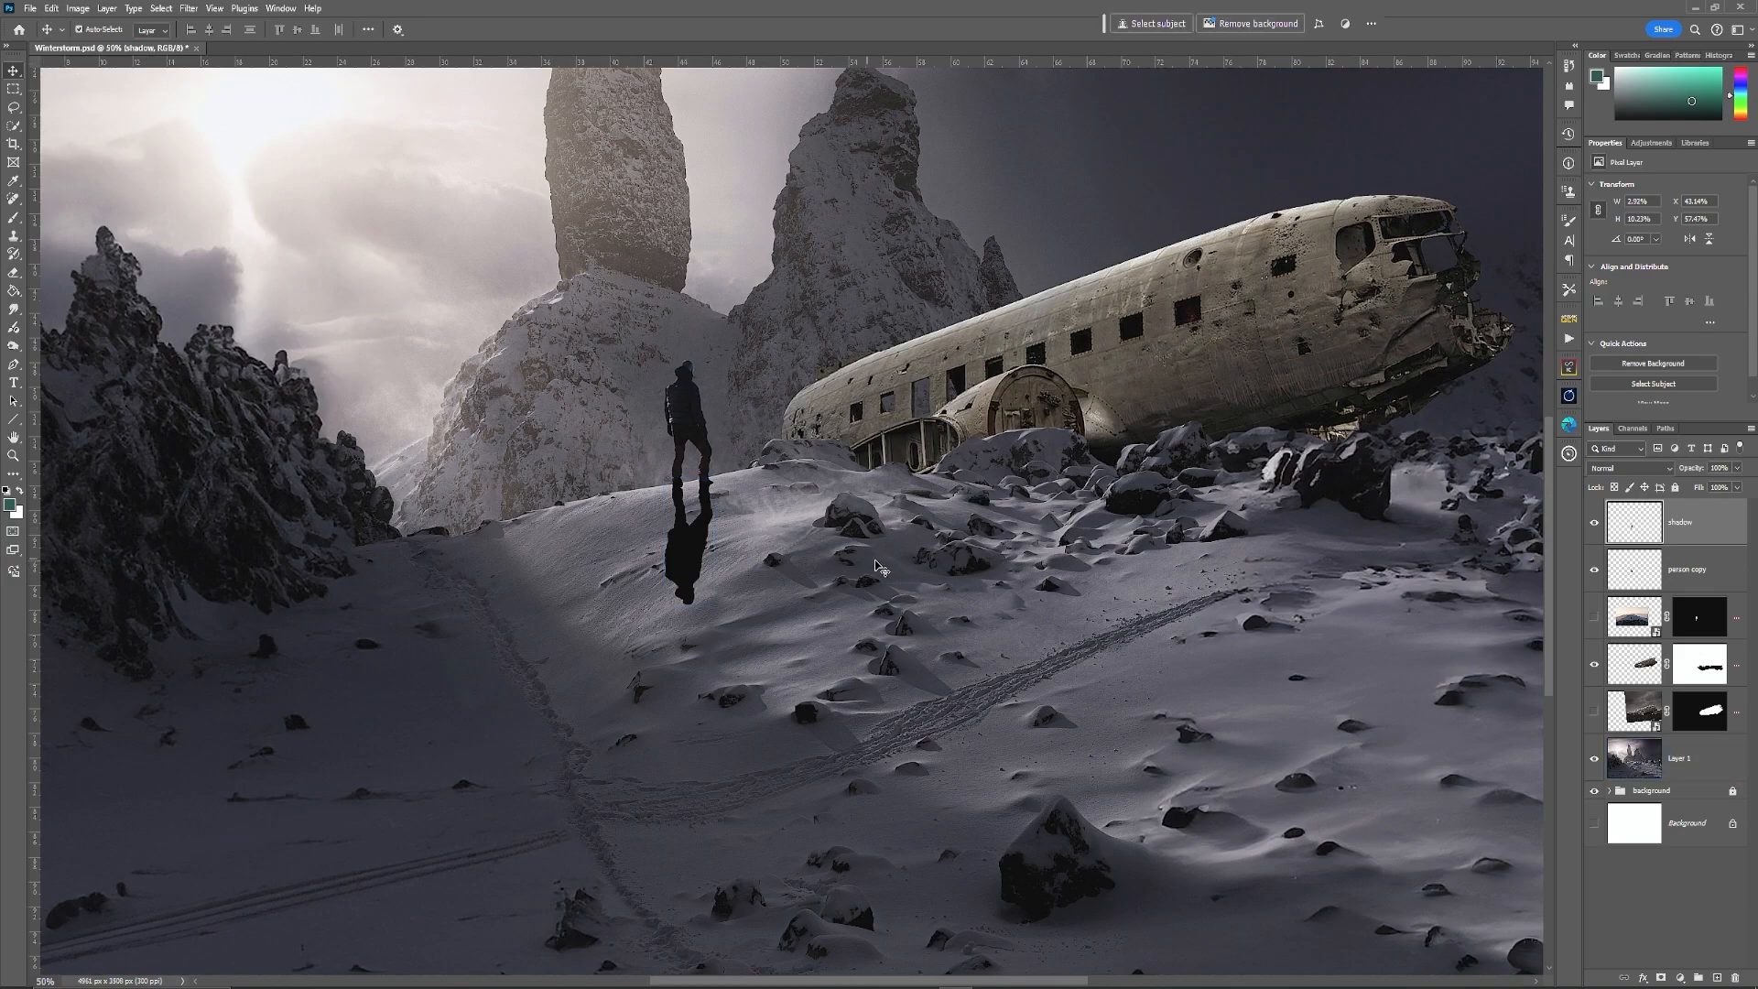
Step: Rotate the shadow layer about 58° counterclockwise and place it so it falls down the slope from the hiker's feet
key("ctrl+t")
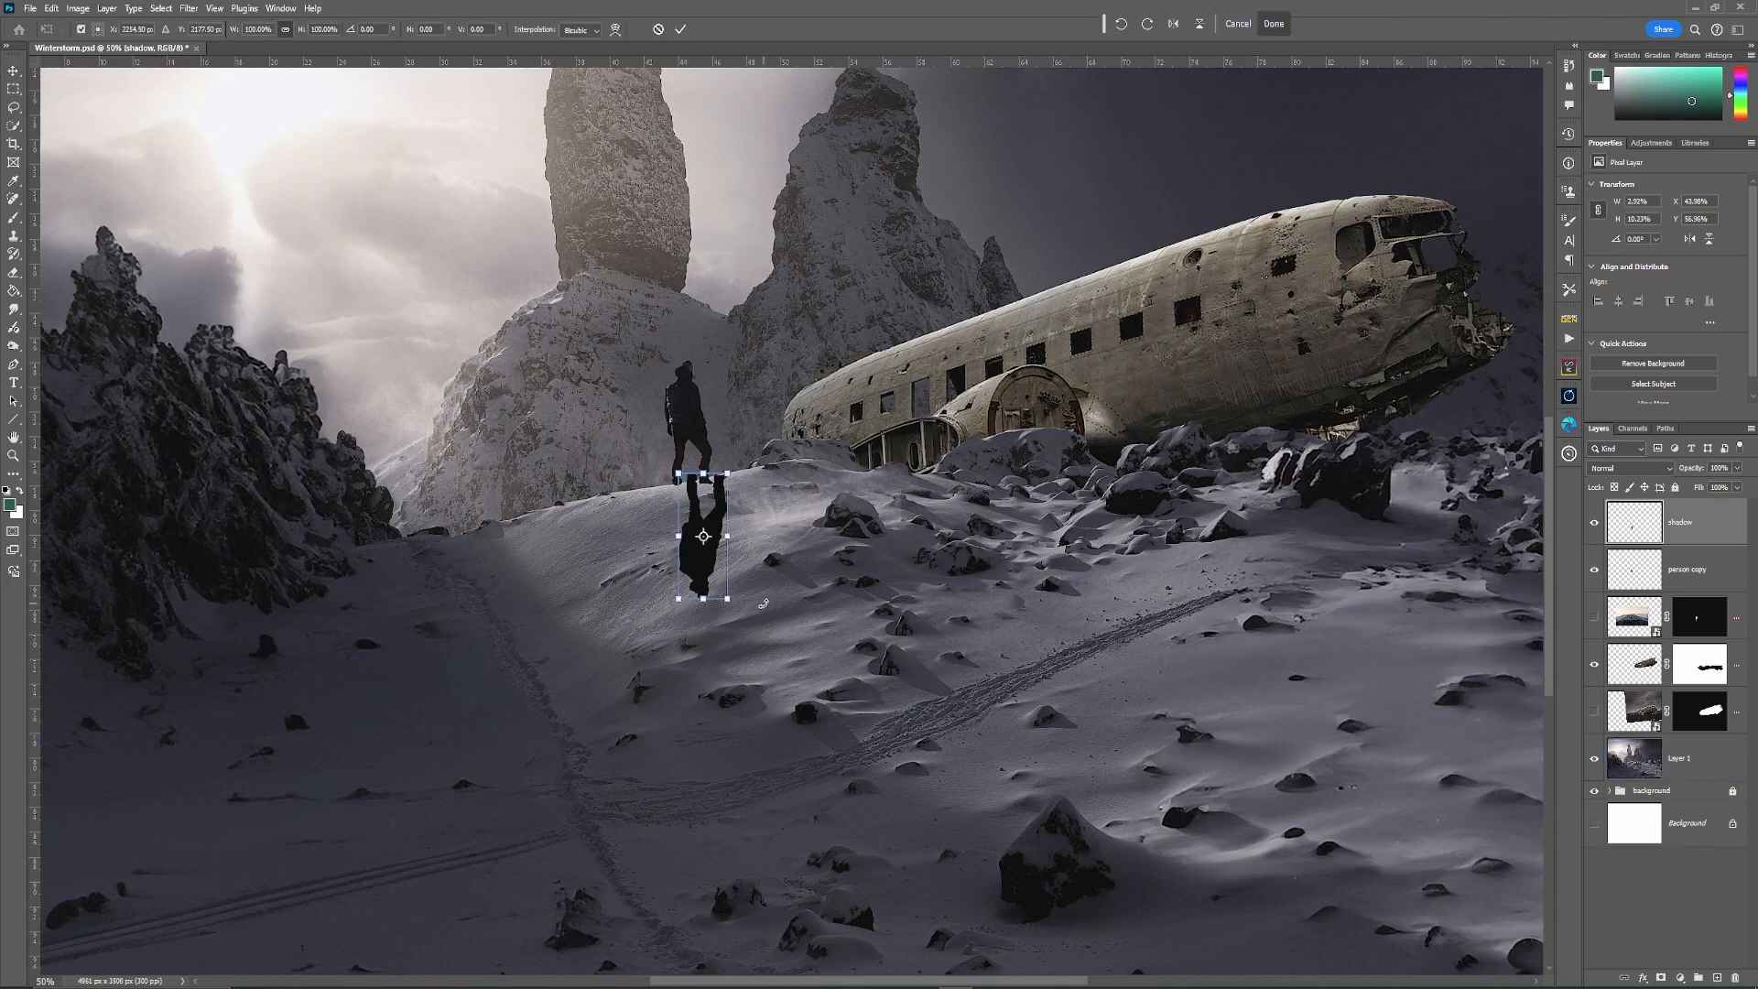
left_click_drag(744, 606, 778, 557)
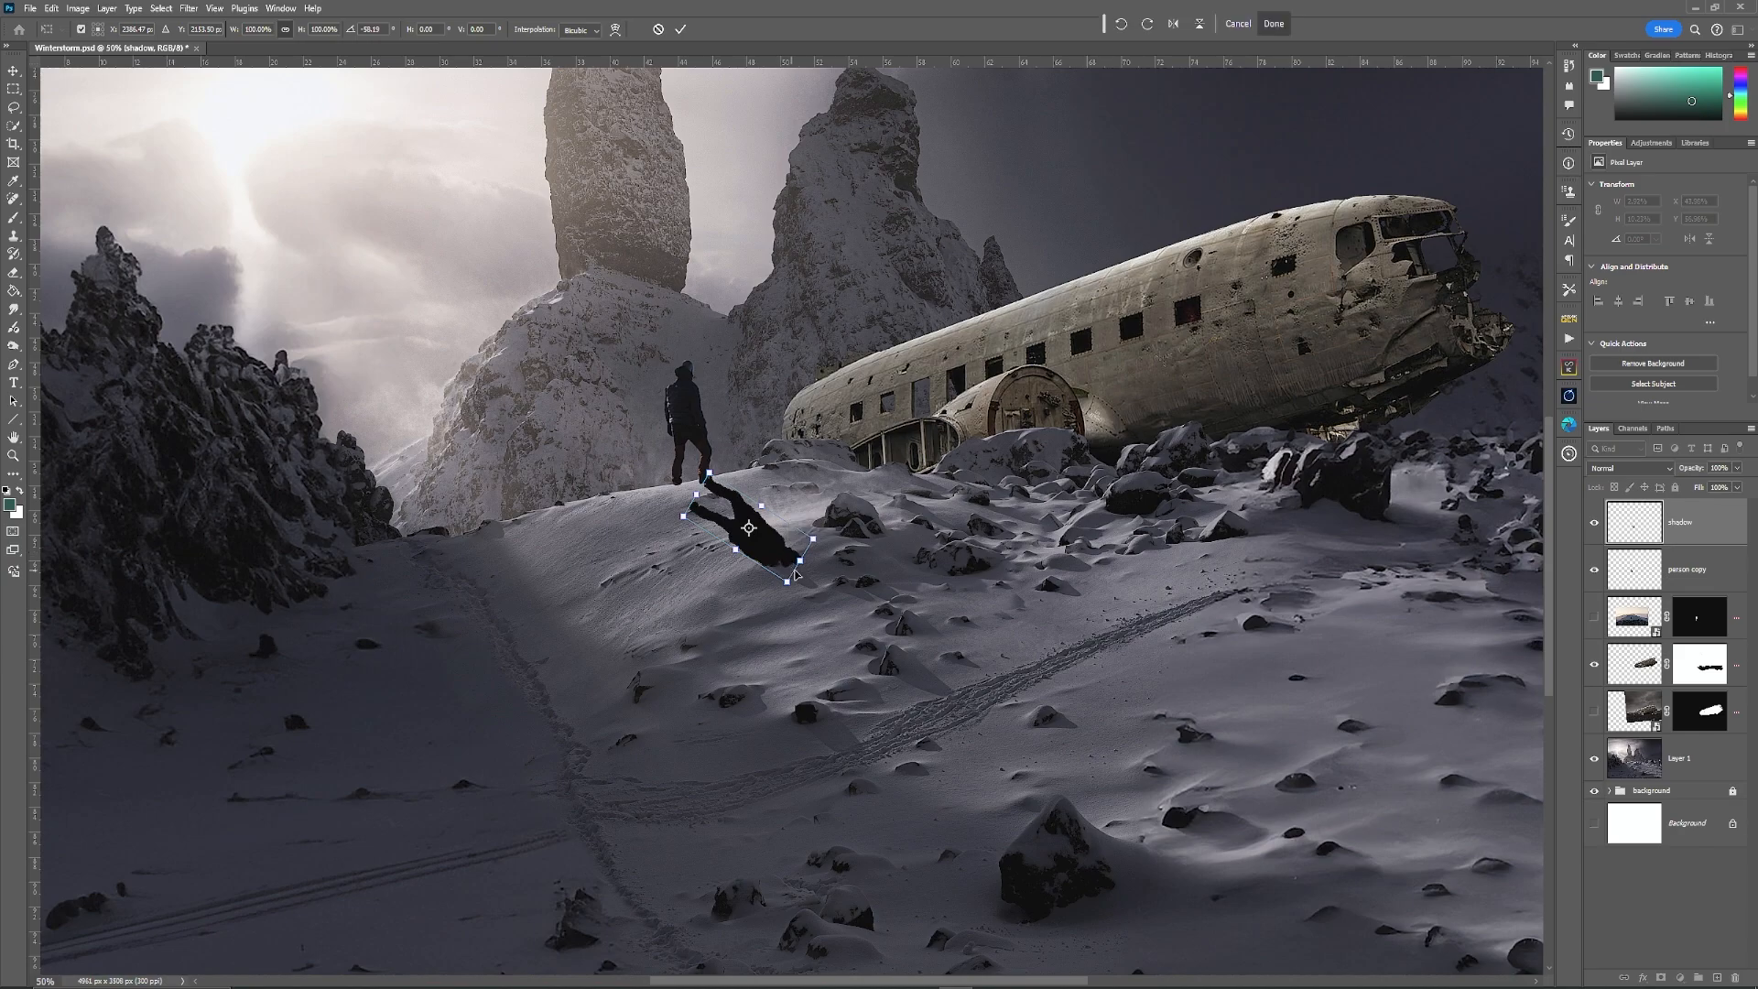
left_click(679, 31)
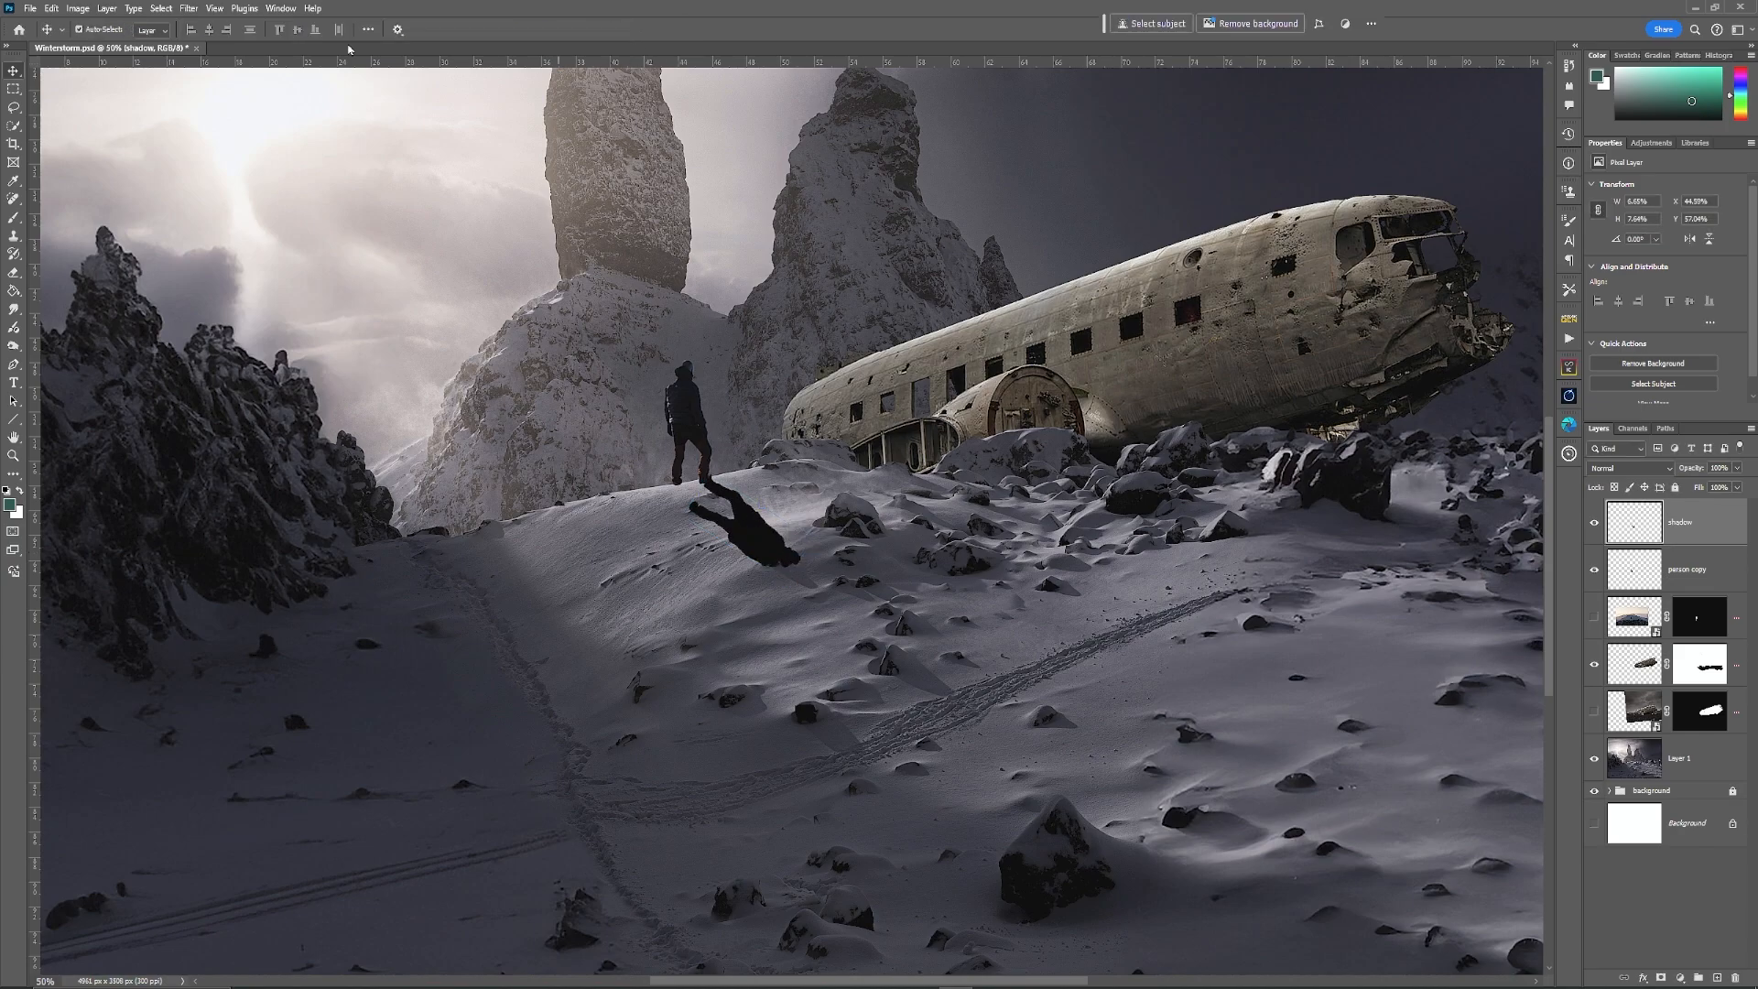
Step: Warp the shadow so its legs reach the hiker's boots and its body flattens along the snow, and lower its opacity to about 72%
left_click(53, 9)
mouse_move(138, 357)
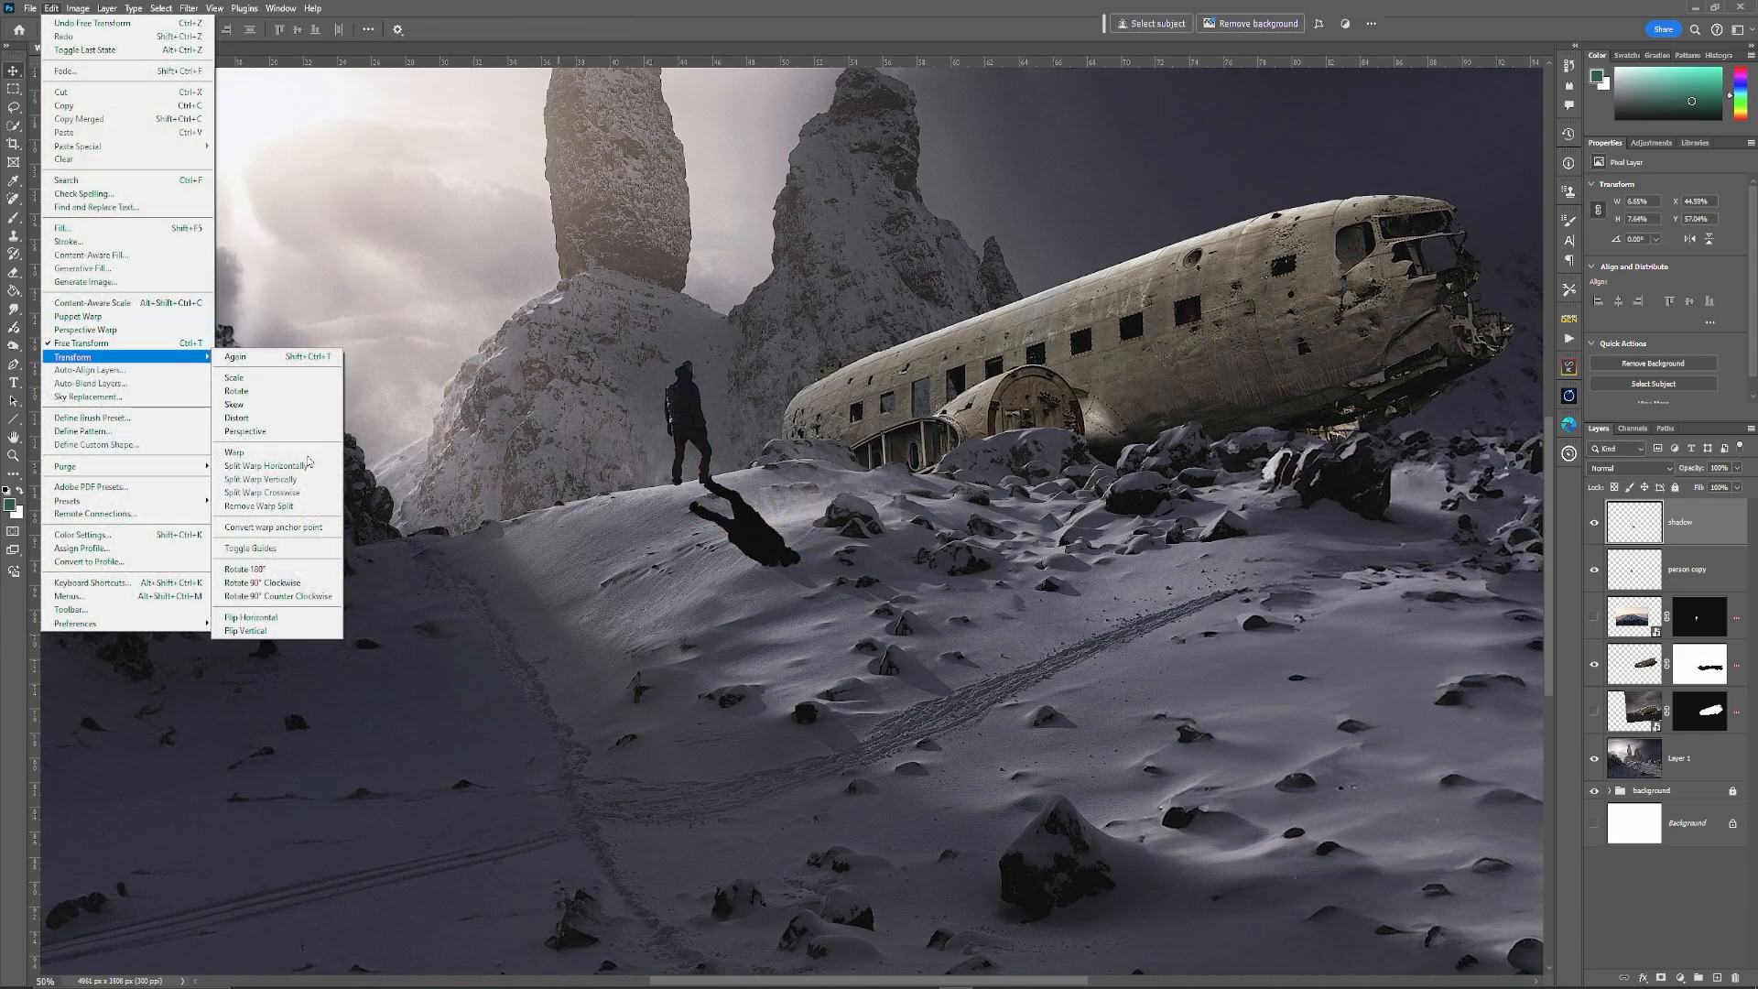
left_click(275, 451)
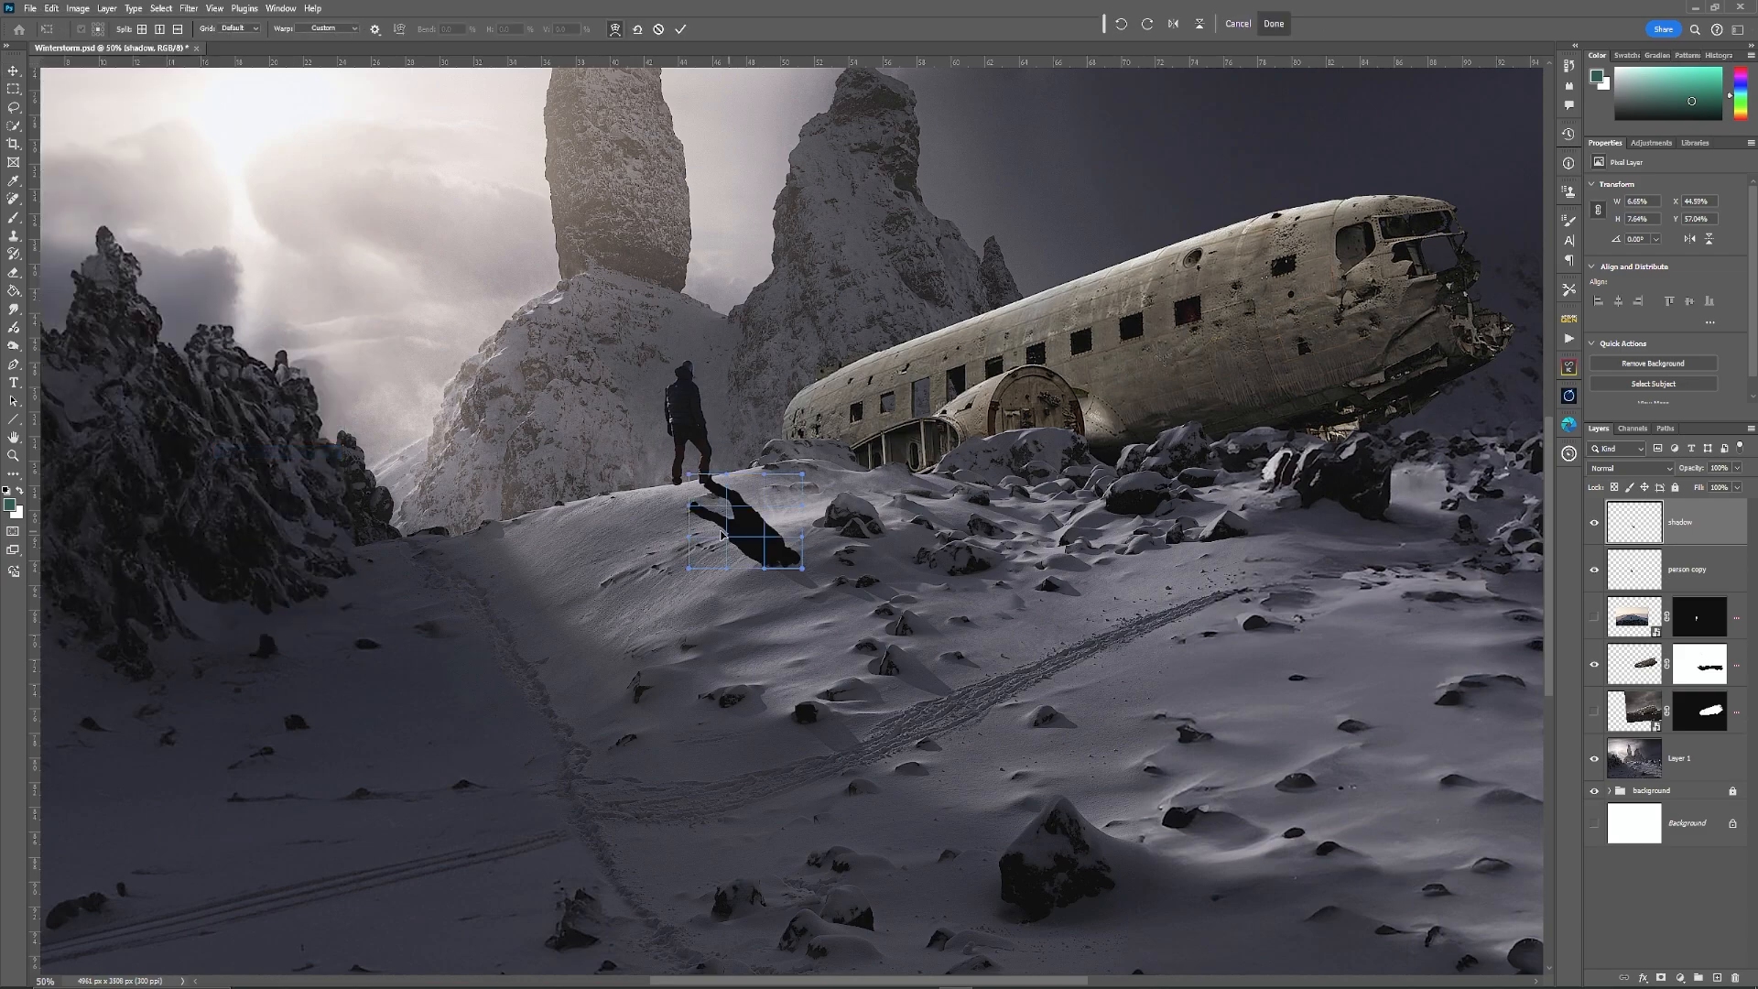
left_click_drag(693, 515, 654, 457)
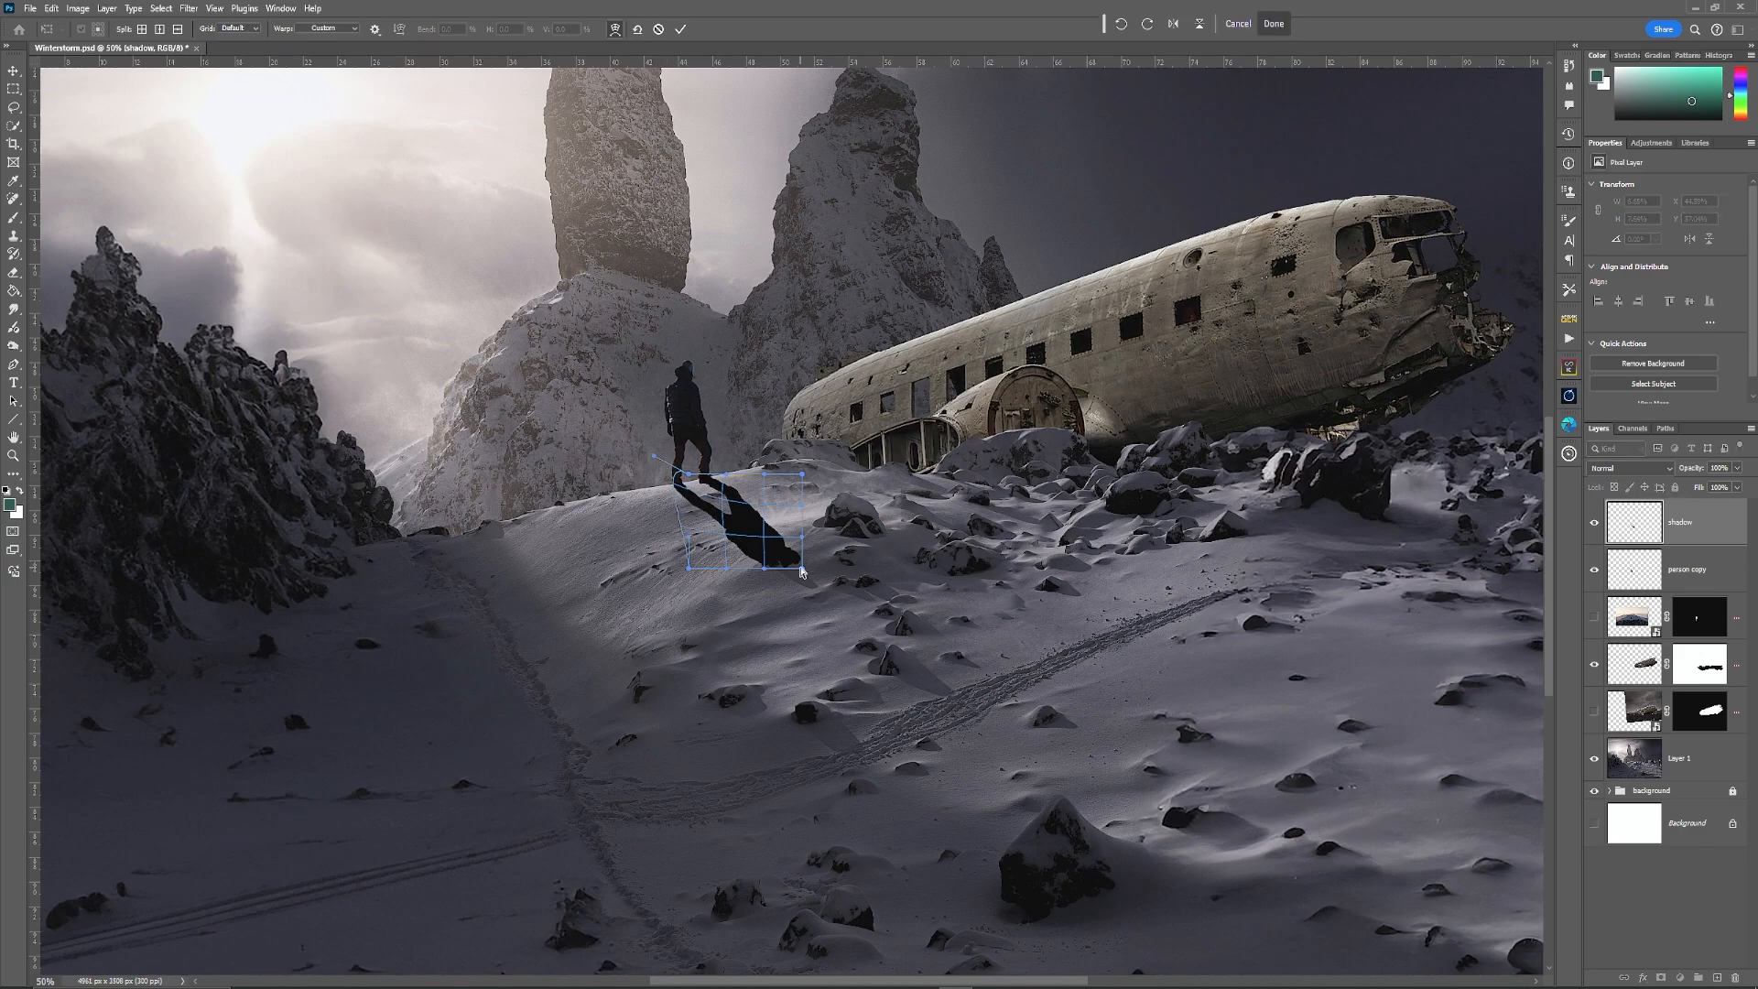
mouse_move(758, 545)
left_mouse_down()
mouse_move(789, 519)
mouse_move(783, 532)
left_mouse_up()
left_click_drag(804, 534, 750, 520)
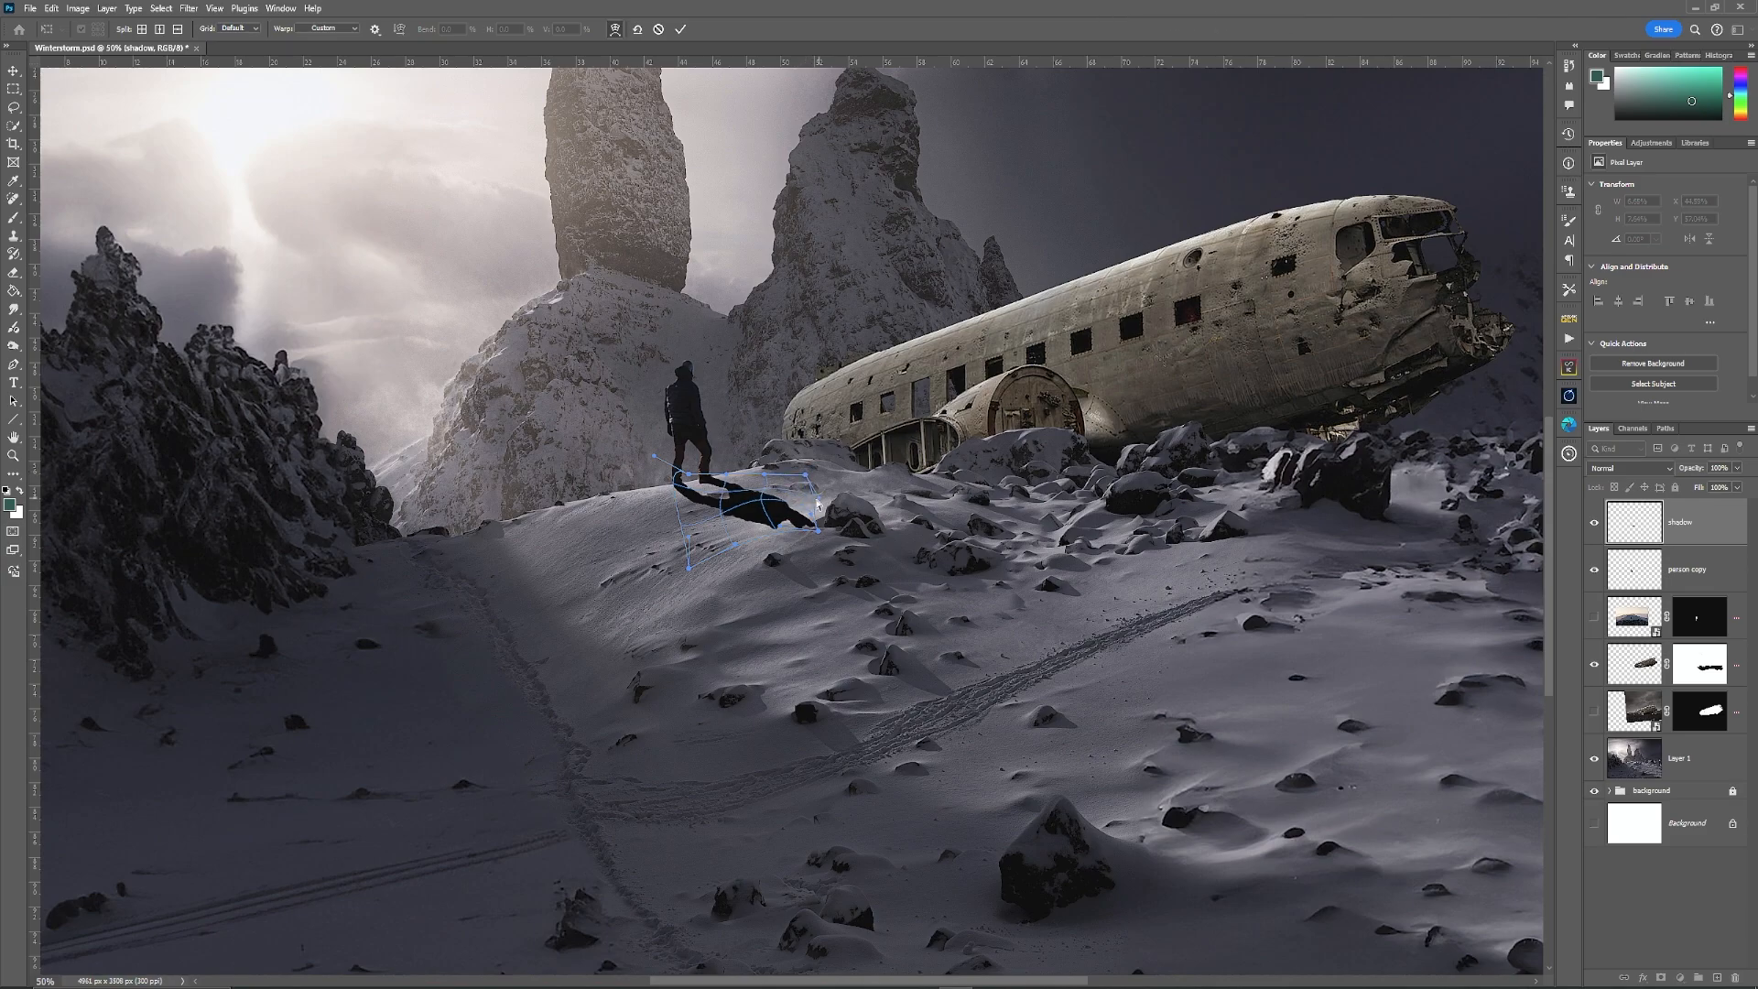
key("Return")
left_click(1736, 468)
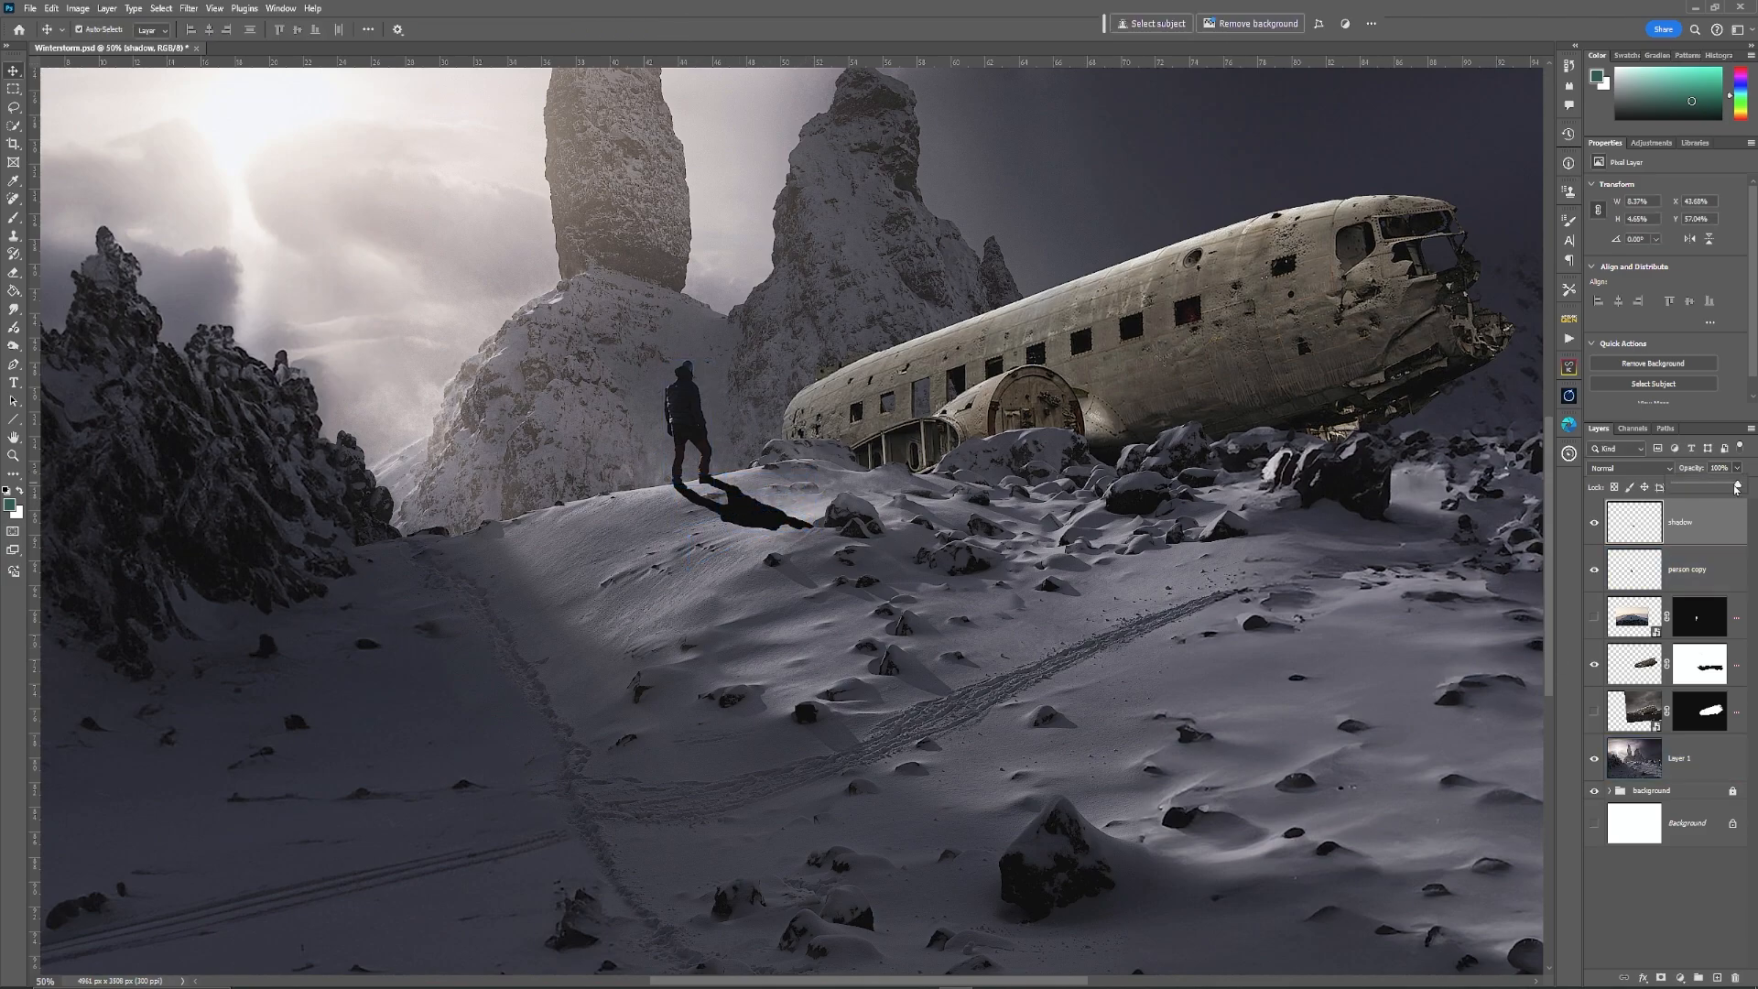
left_click_drag(1737, 486, 1722, 488)
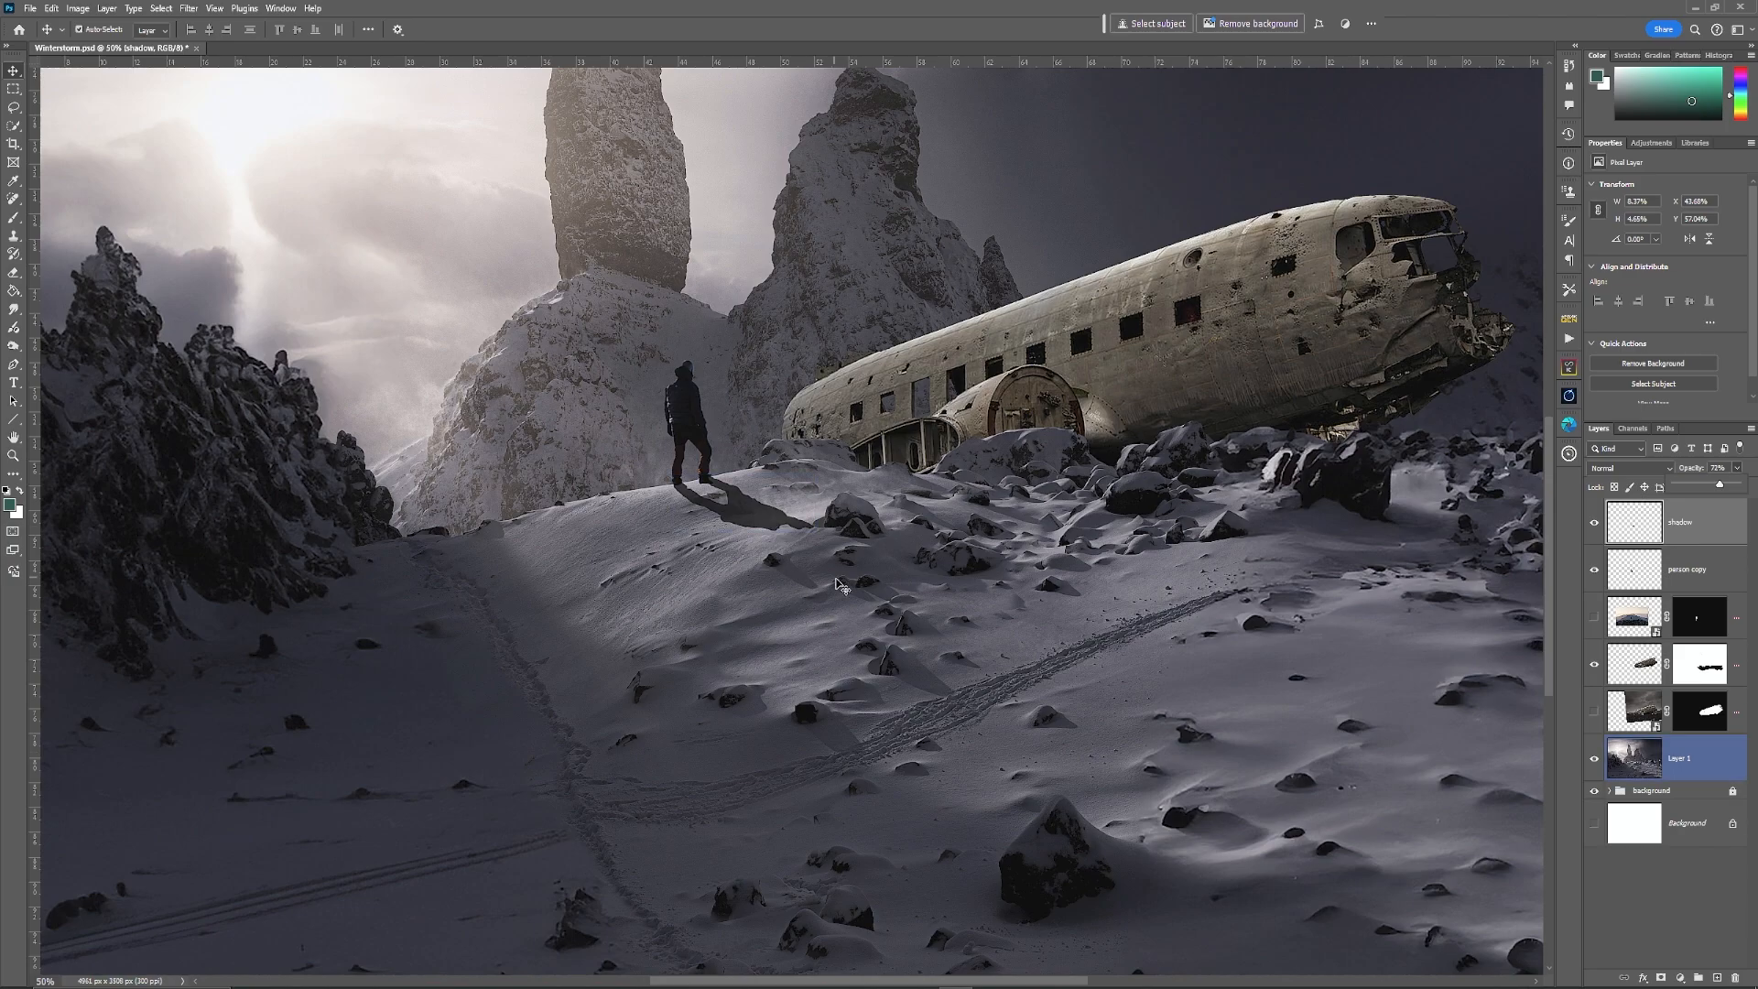
Step: Warp the head end of the shadow so it shortens and slants further down the slope
left_click(51, 8)
mouse_move(83, 346)
left_click(243, 456)
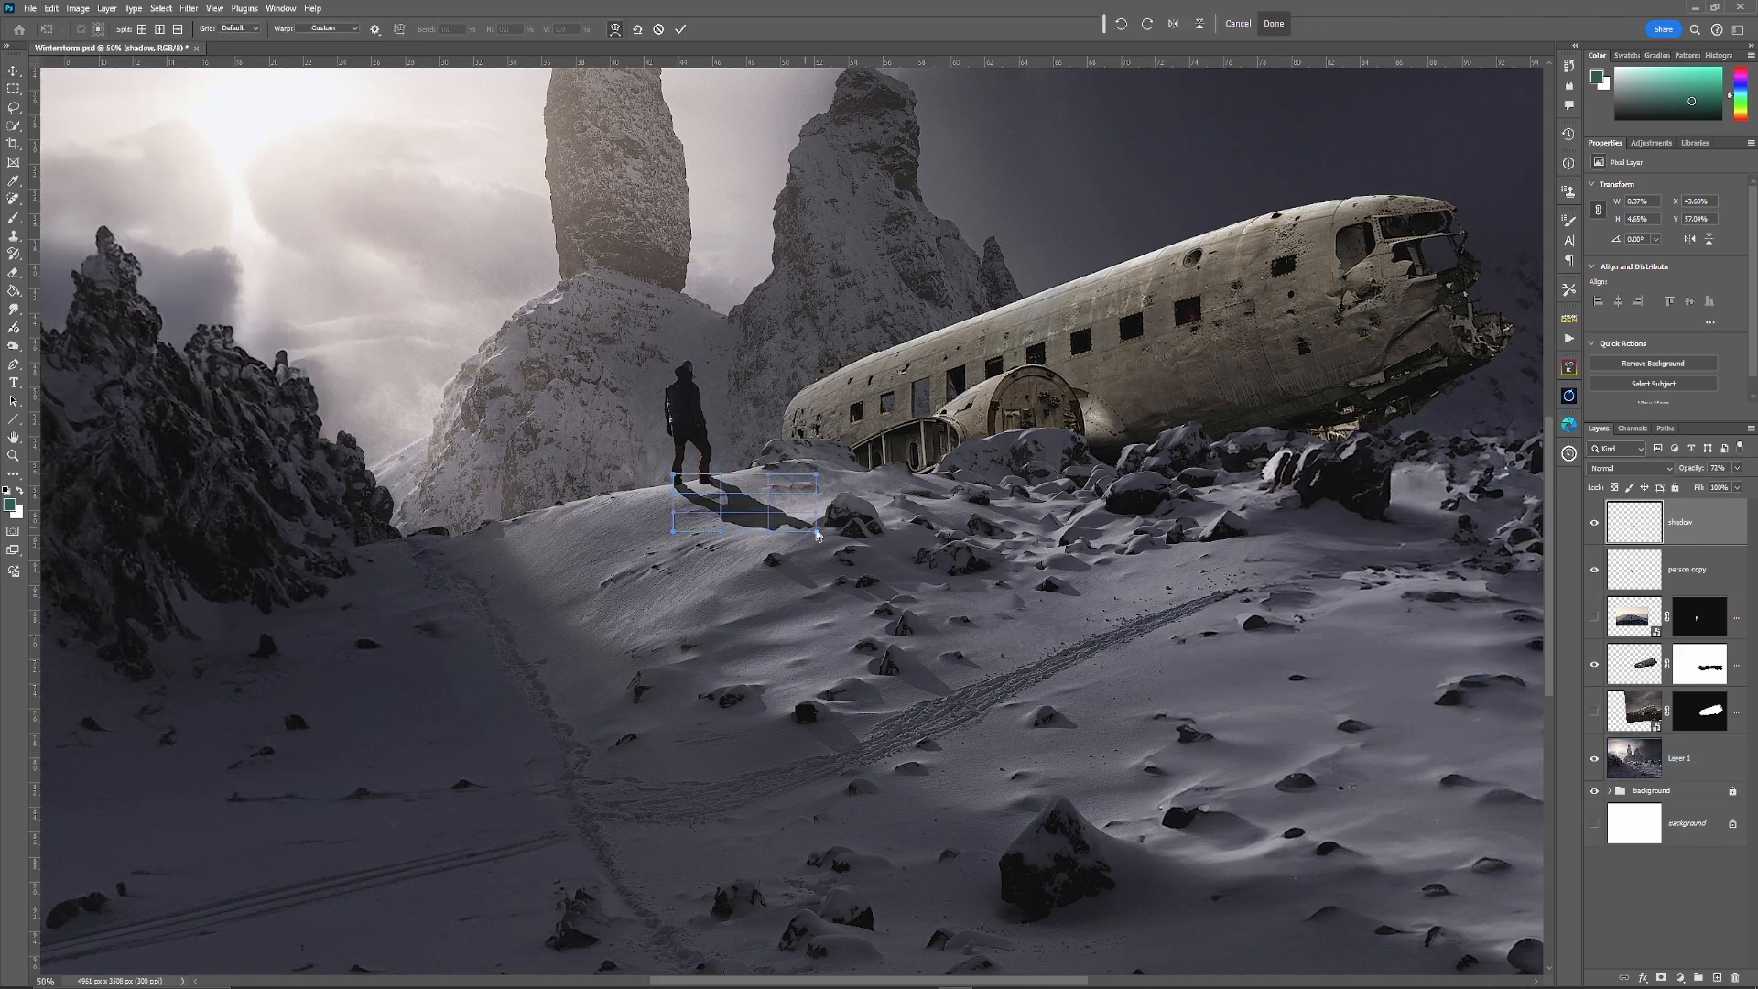
left_click_drag(818, 536, 802, 542)
left_click_drag(817, 474, 744, 528)
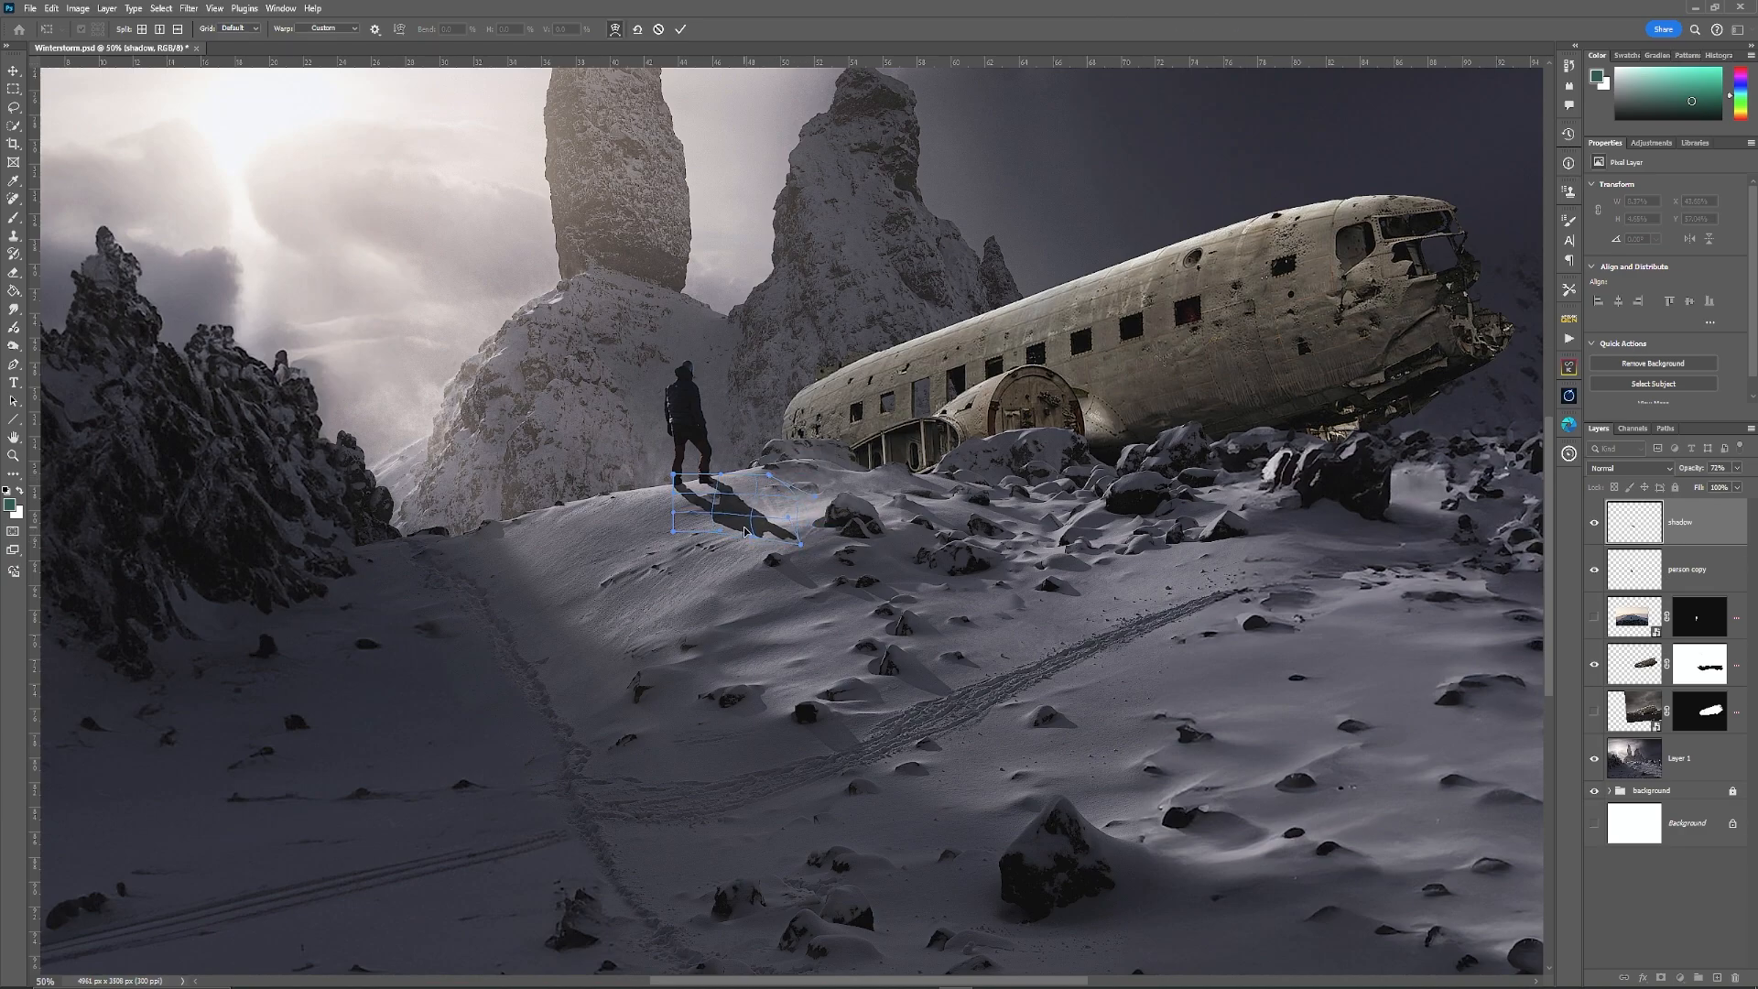
key("Return")
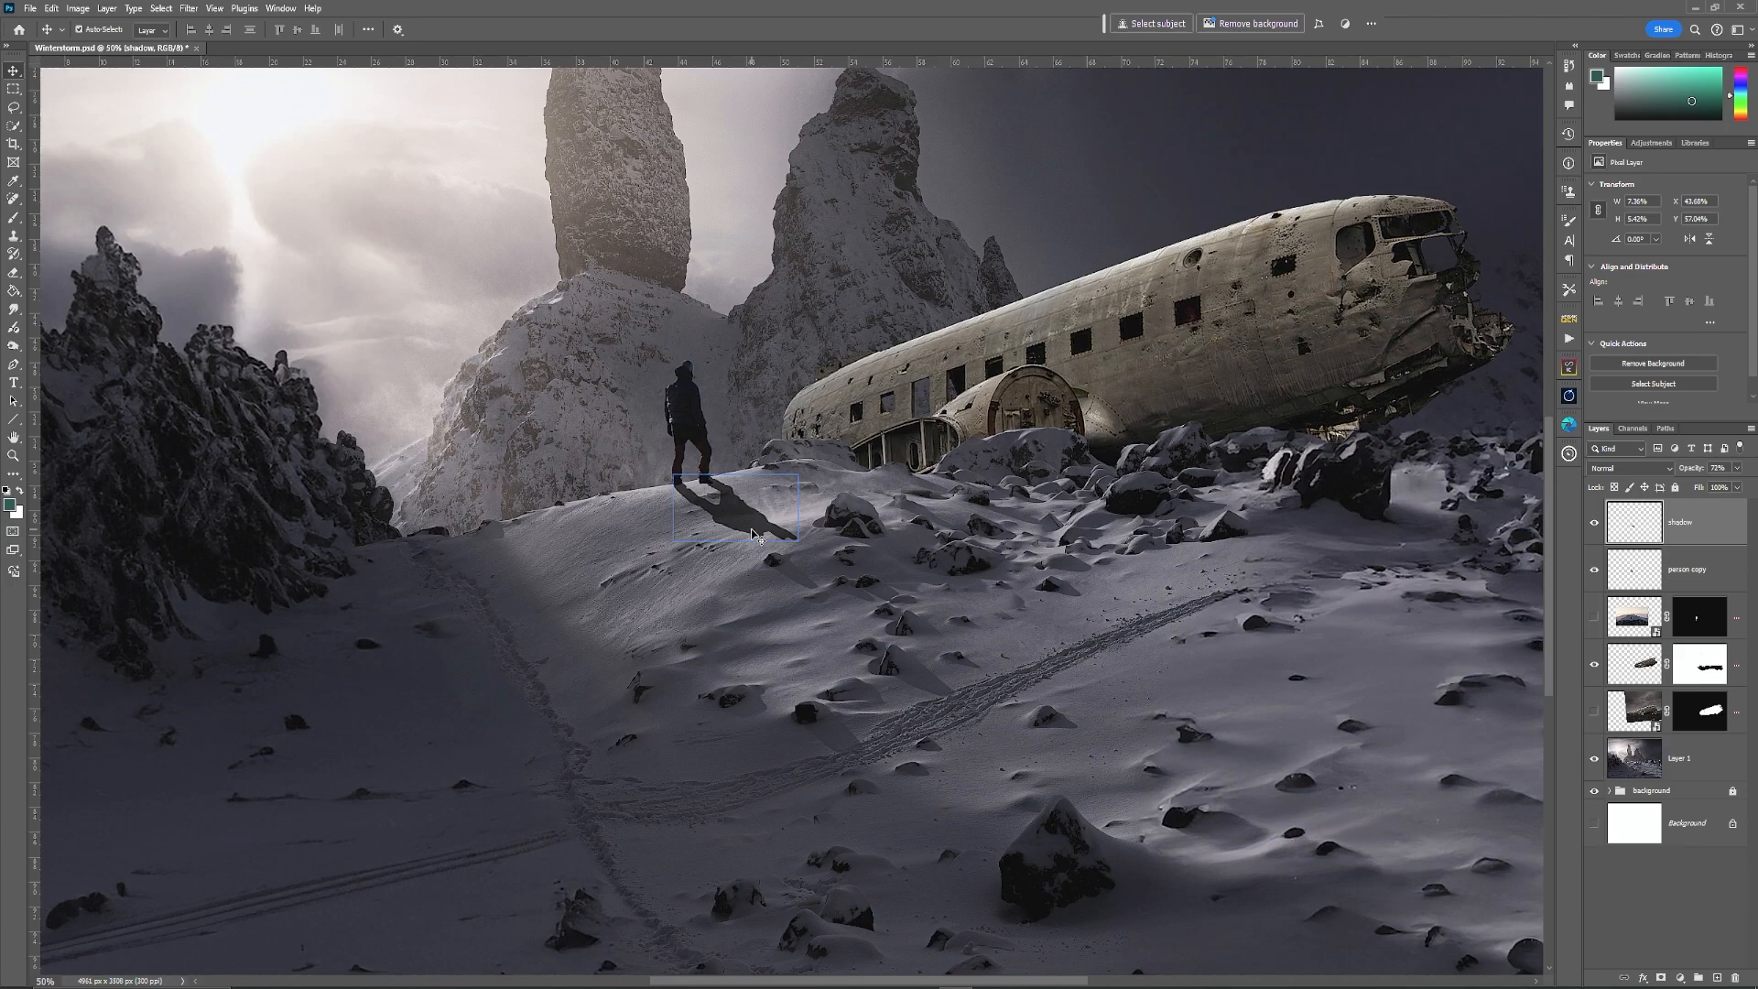
Step: Warp the foot end of the shadow slightly down so it starts just beneath the hiker's boots
left_click(51, 8)
mouse_move(96, 355)
left_click(240, 446)
left_click_drag(673, 475, 687, 491)
key("Return")
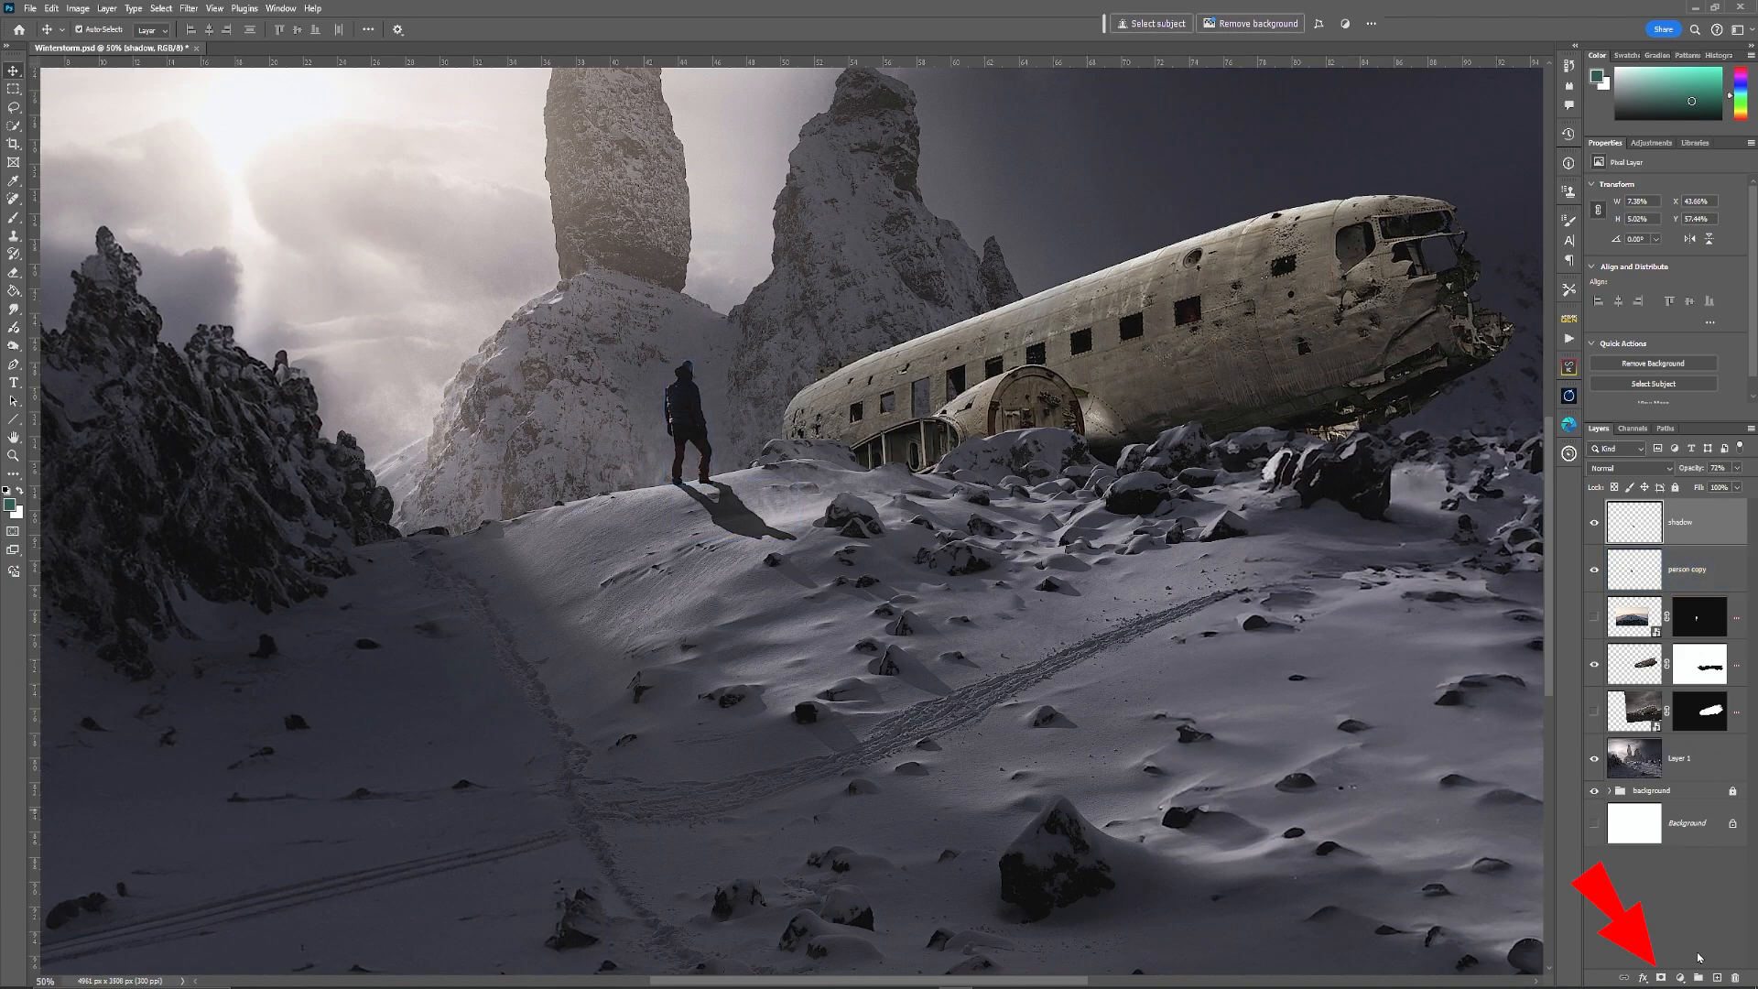
Step: Add a layer mask to the shadow layer and draw a linear gradient from the shadow's head toward the boots
left_click(1662, 978)
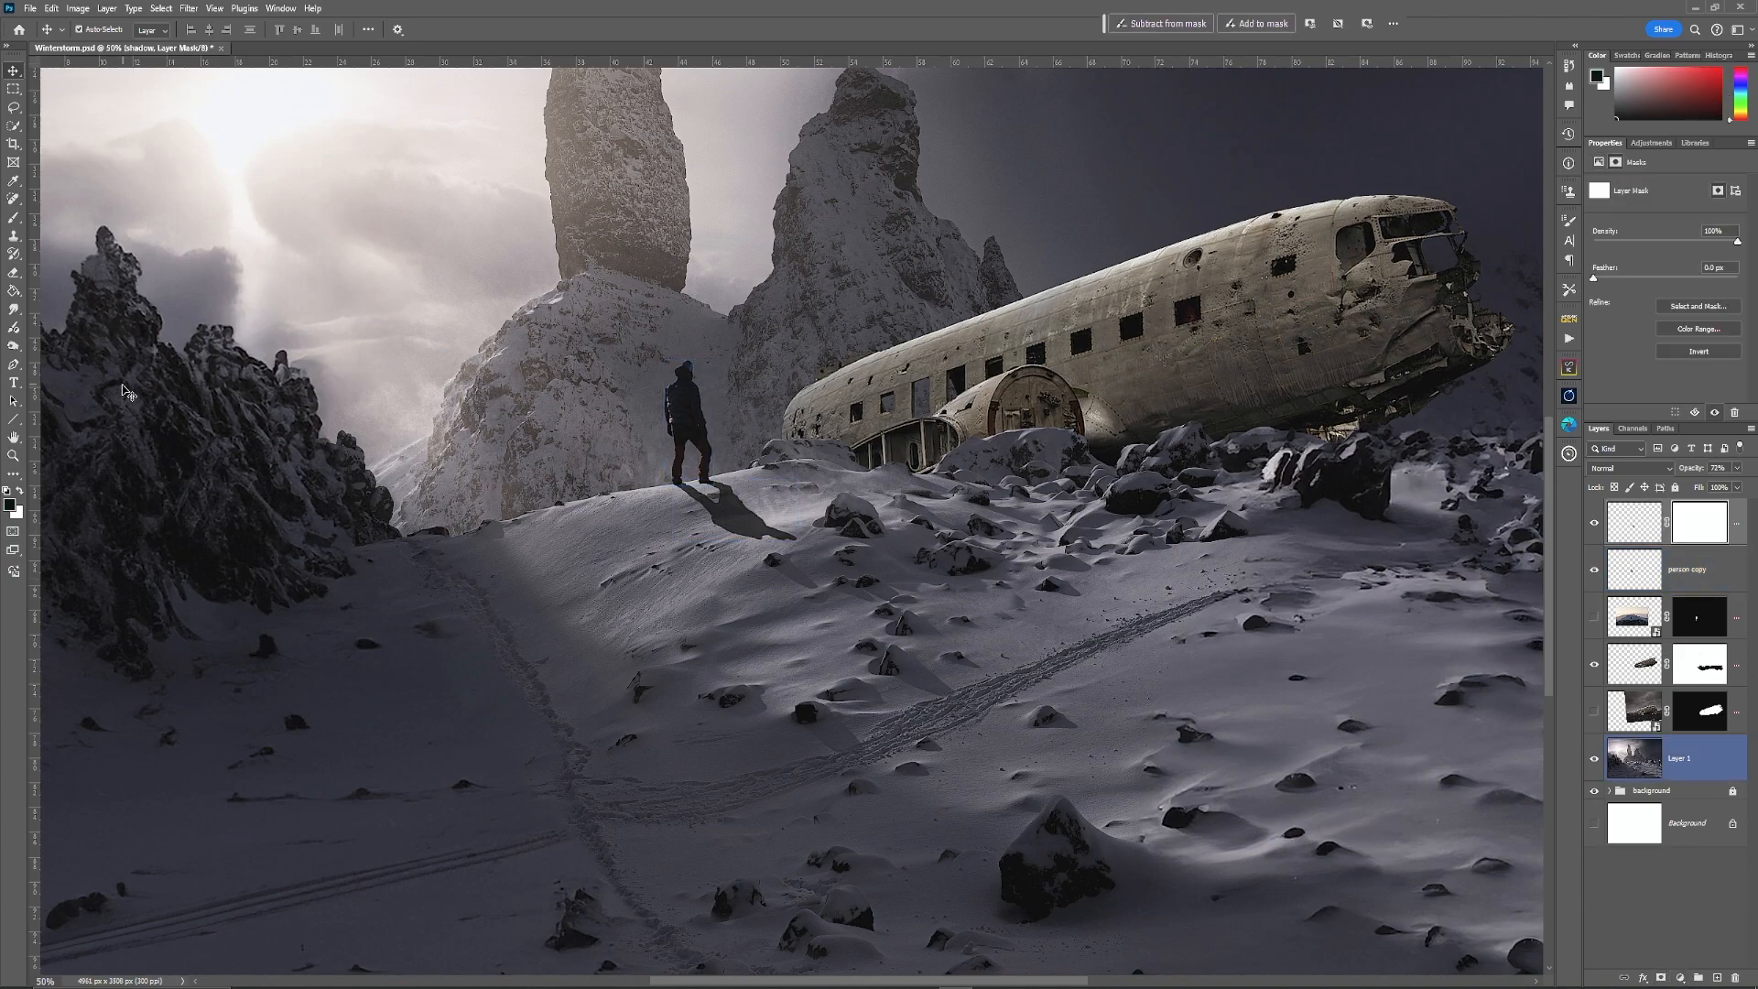
left_click_drag(13, 293, 68, 291)
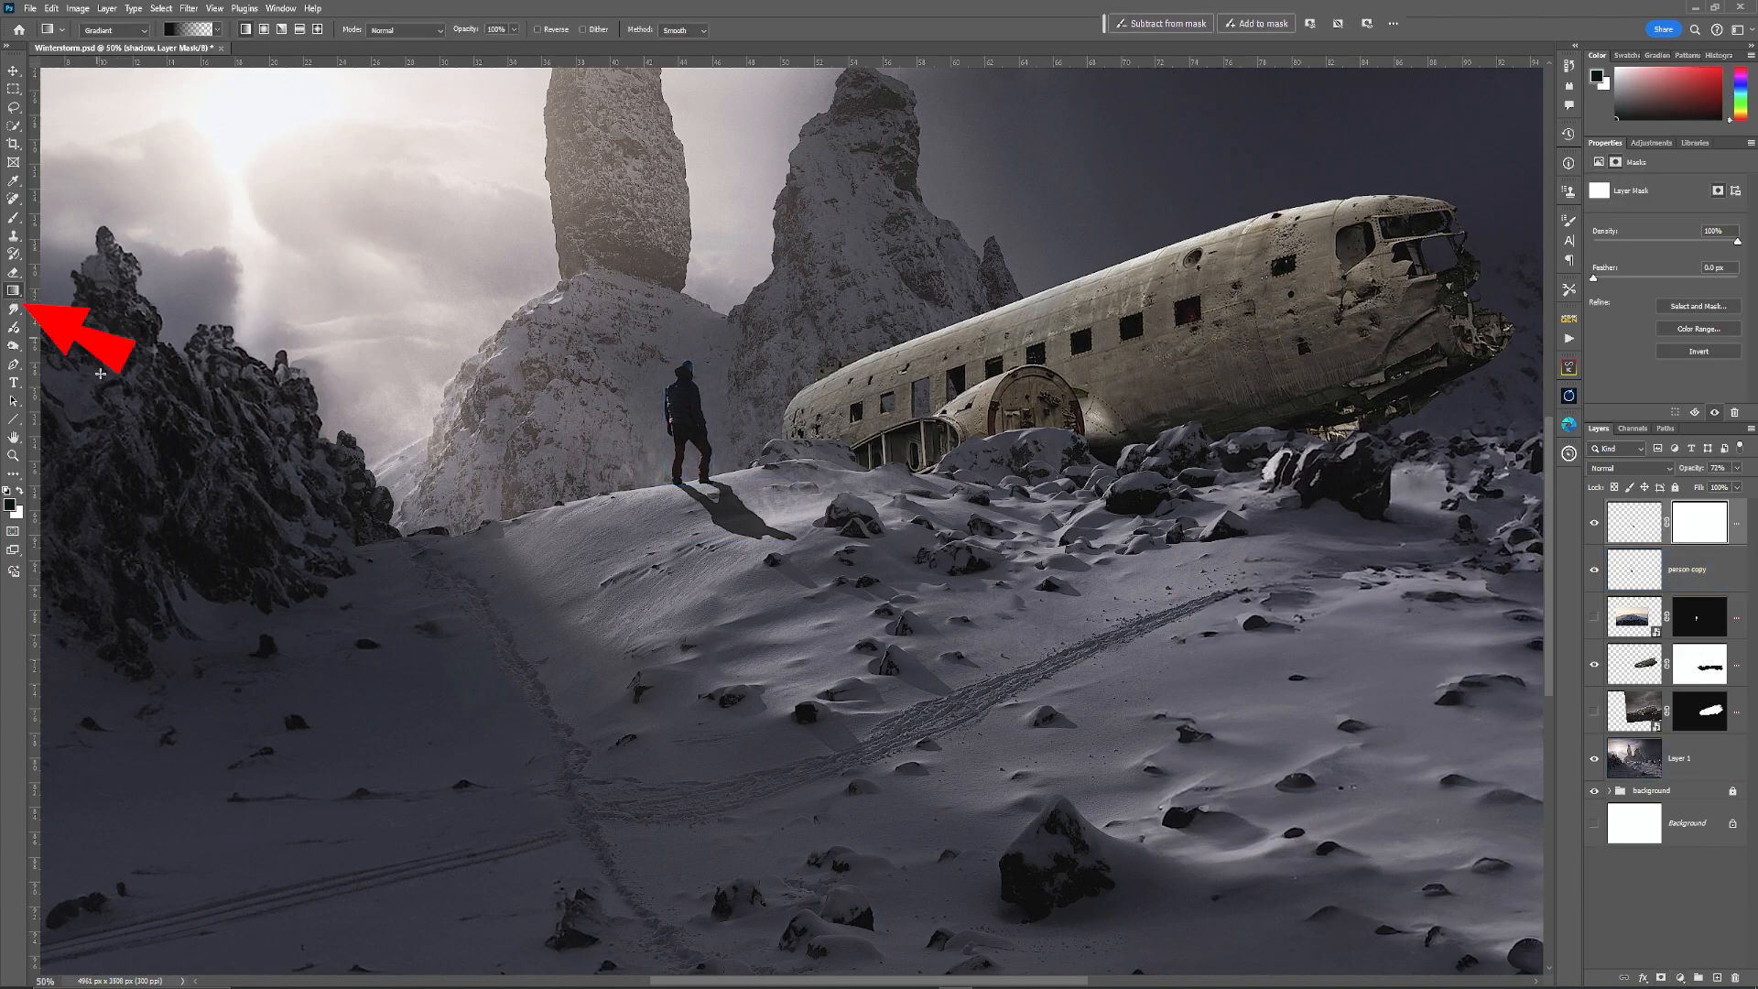
left_click_drag(806, 544, 728, 494)
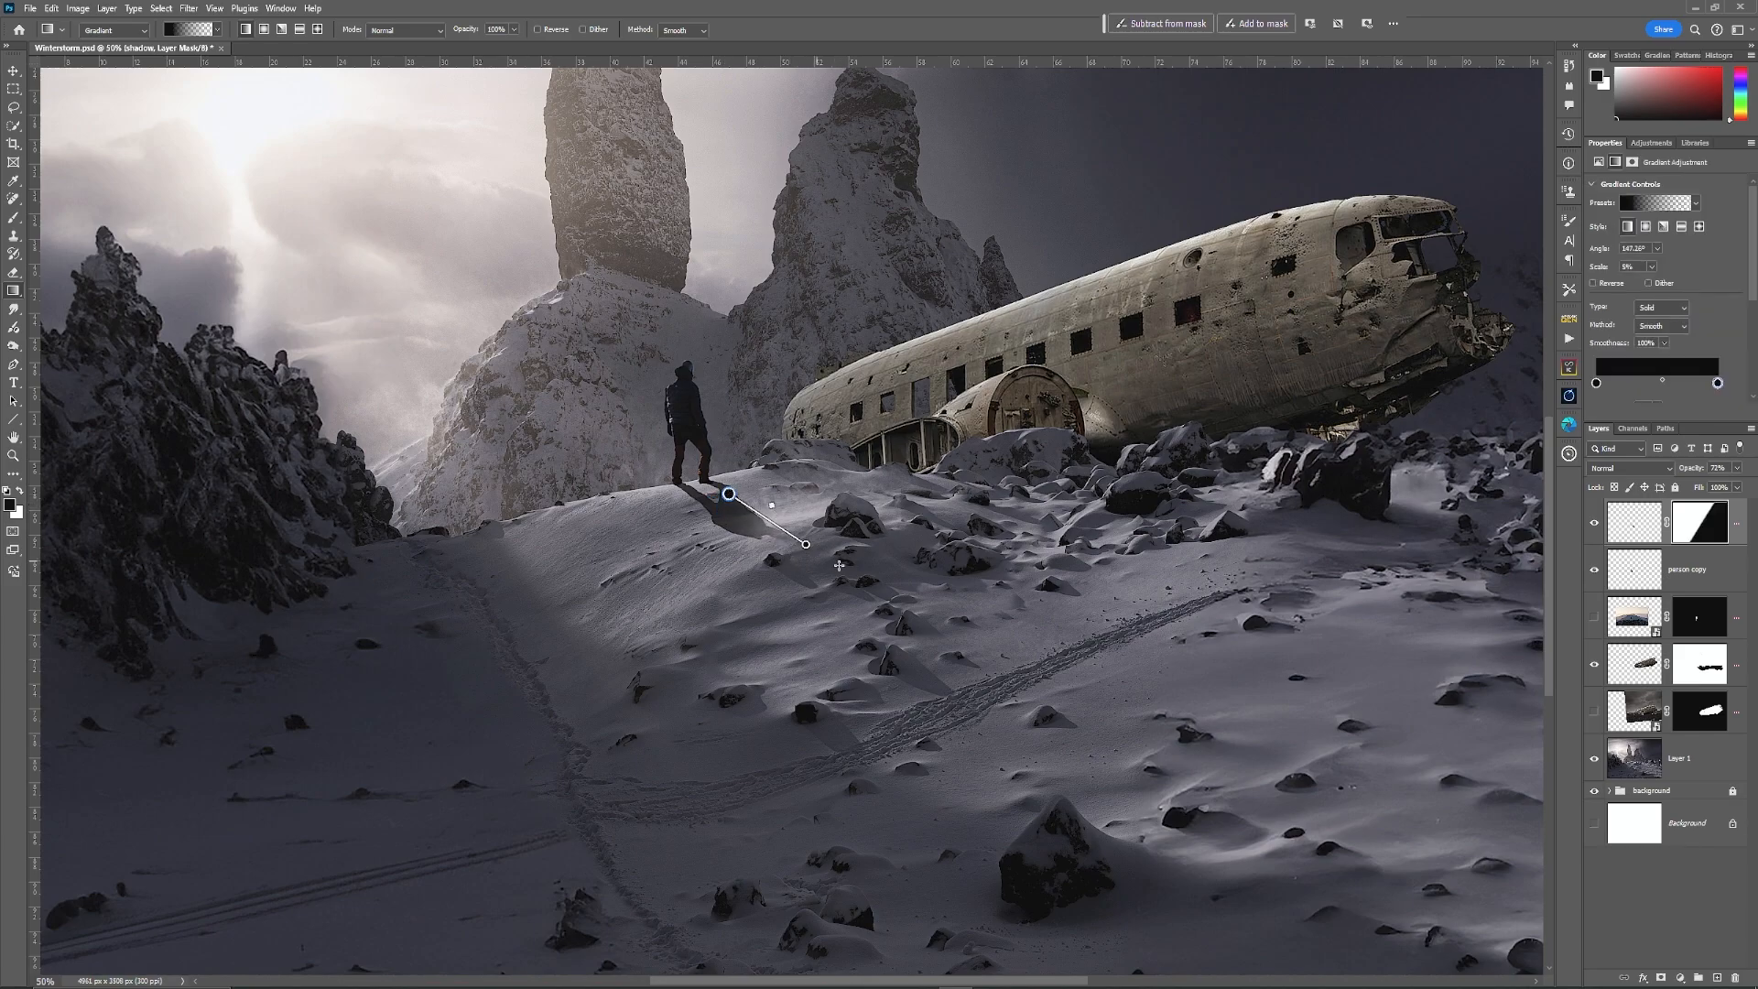
mouse_move(807, 546)
left_mouse_down()
mouse_move(827, 547)
mouse_move(793, 550)
left_mouse_up()
Step: Switch the mask gradient to radial, centre it just past the shadow's head and extend it to the hiker's boots
left_click(263, 29)
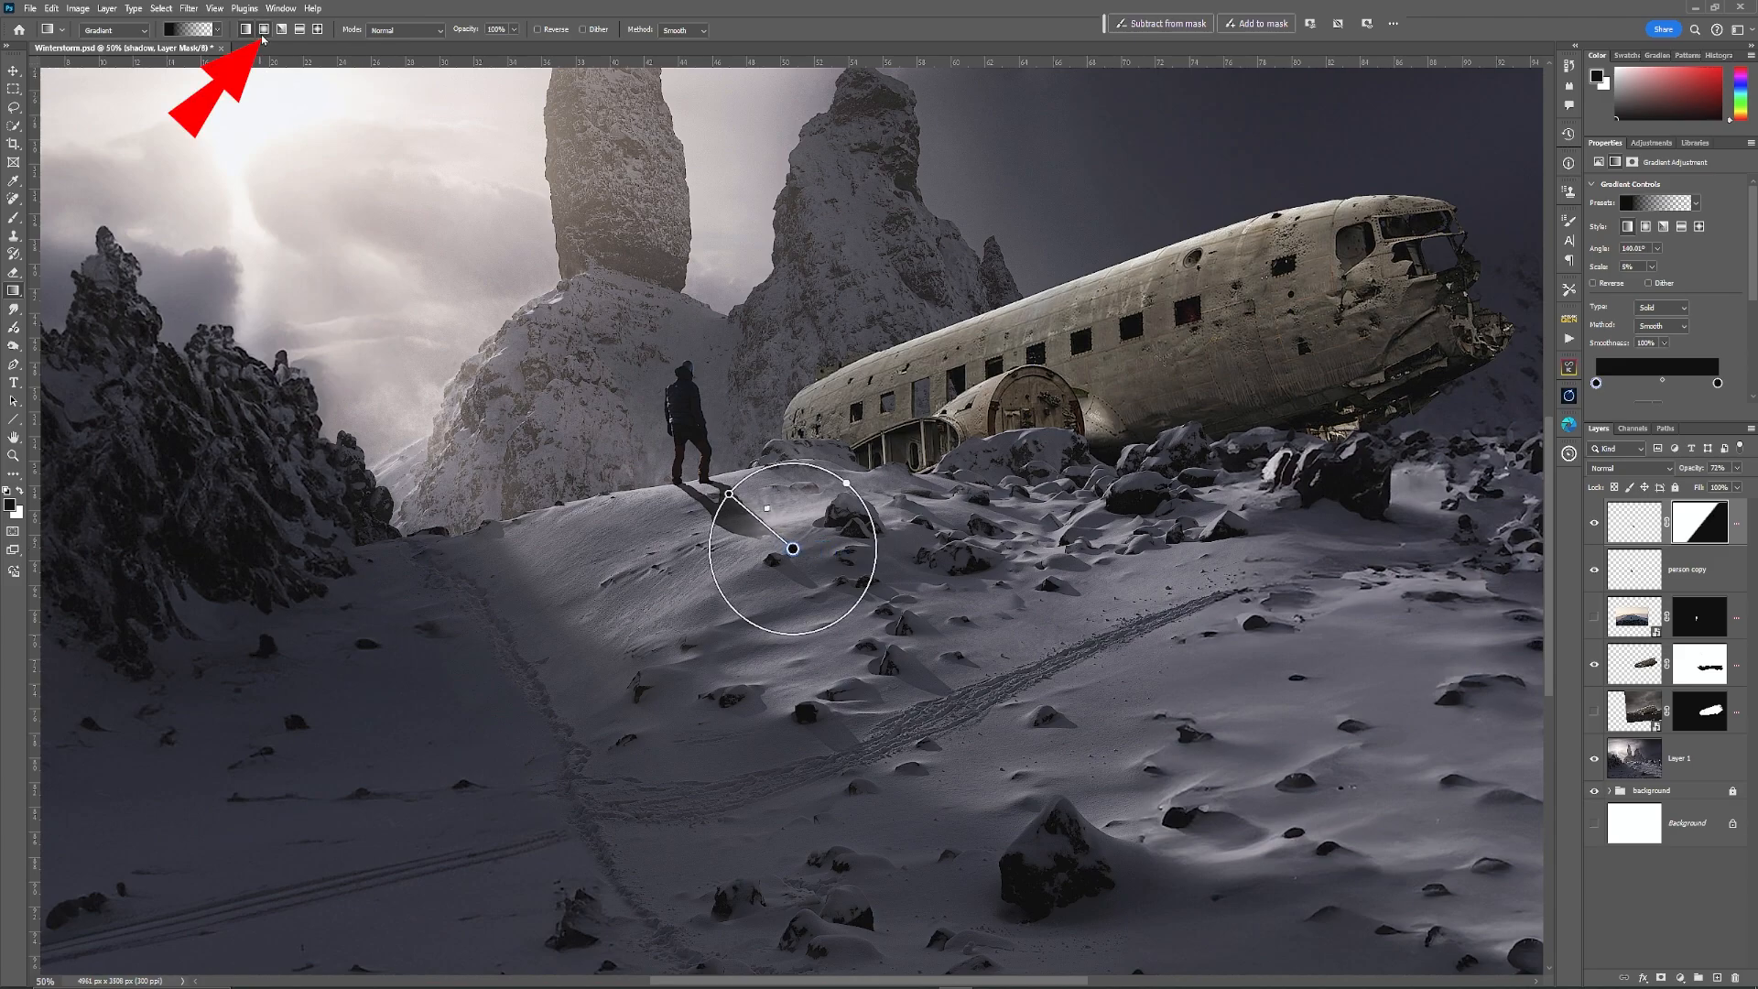
left_click_drag(731, 493, 677, 495)
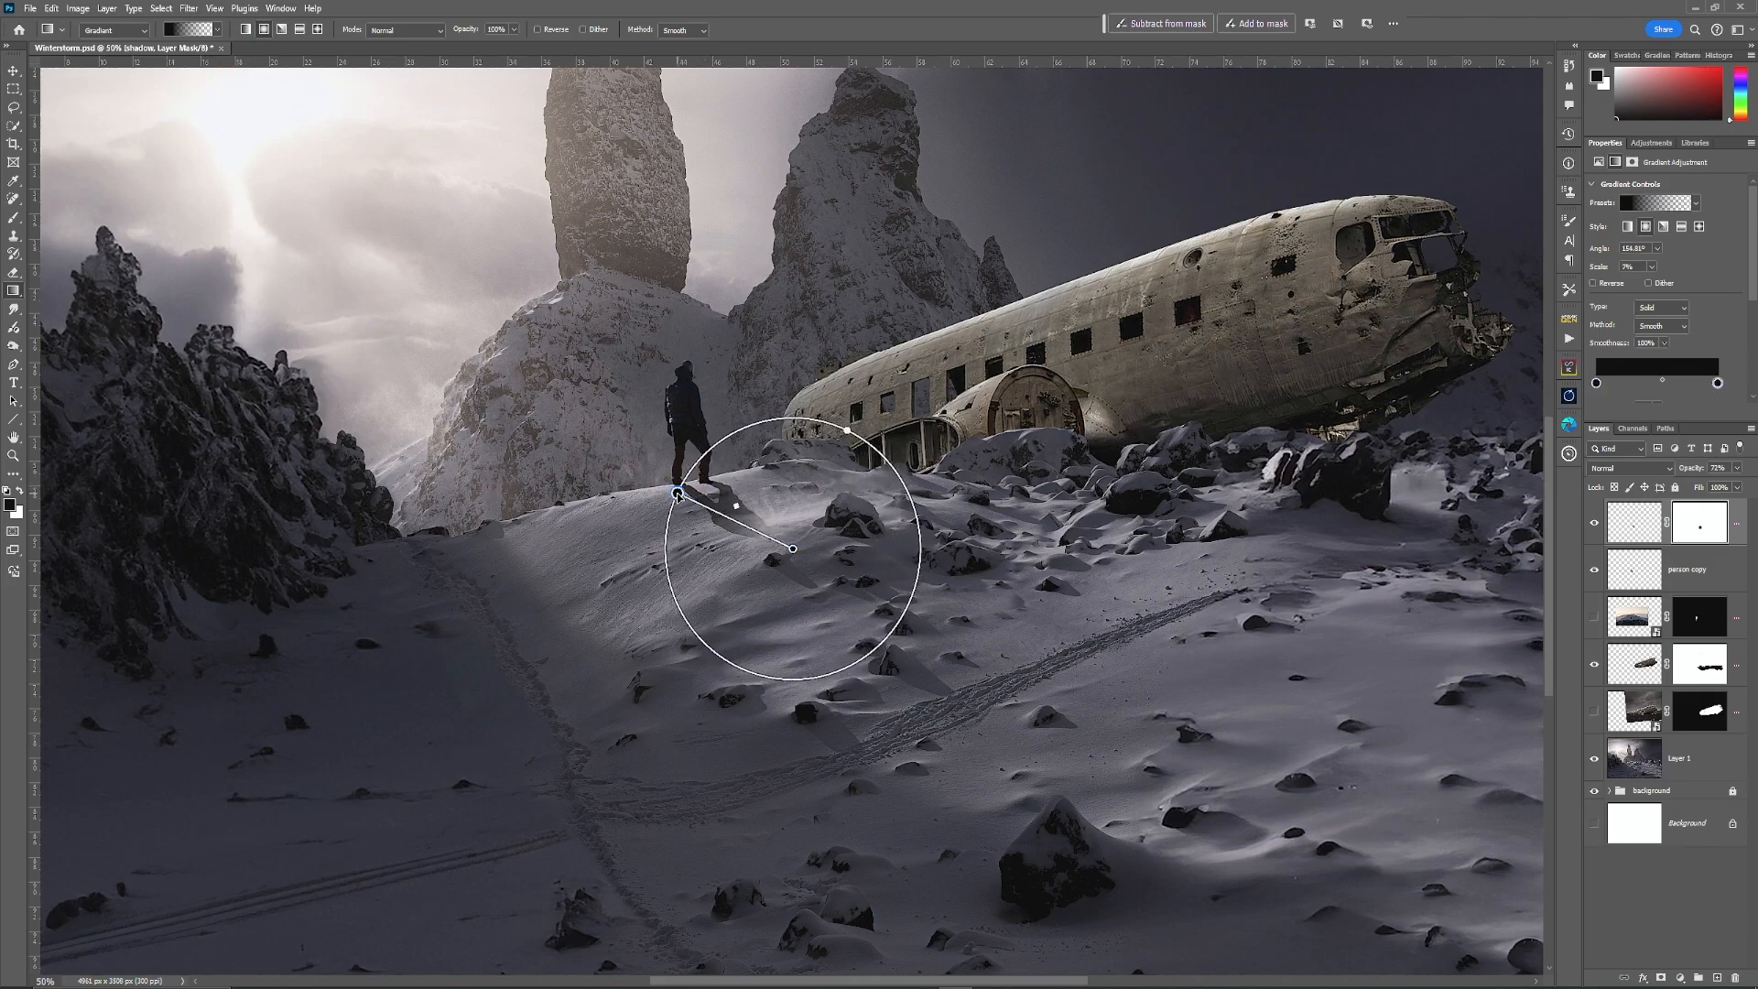
left_click_drag(793, 550, 812, 560)
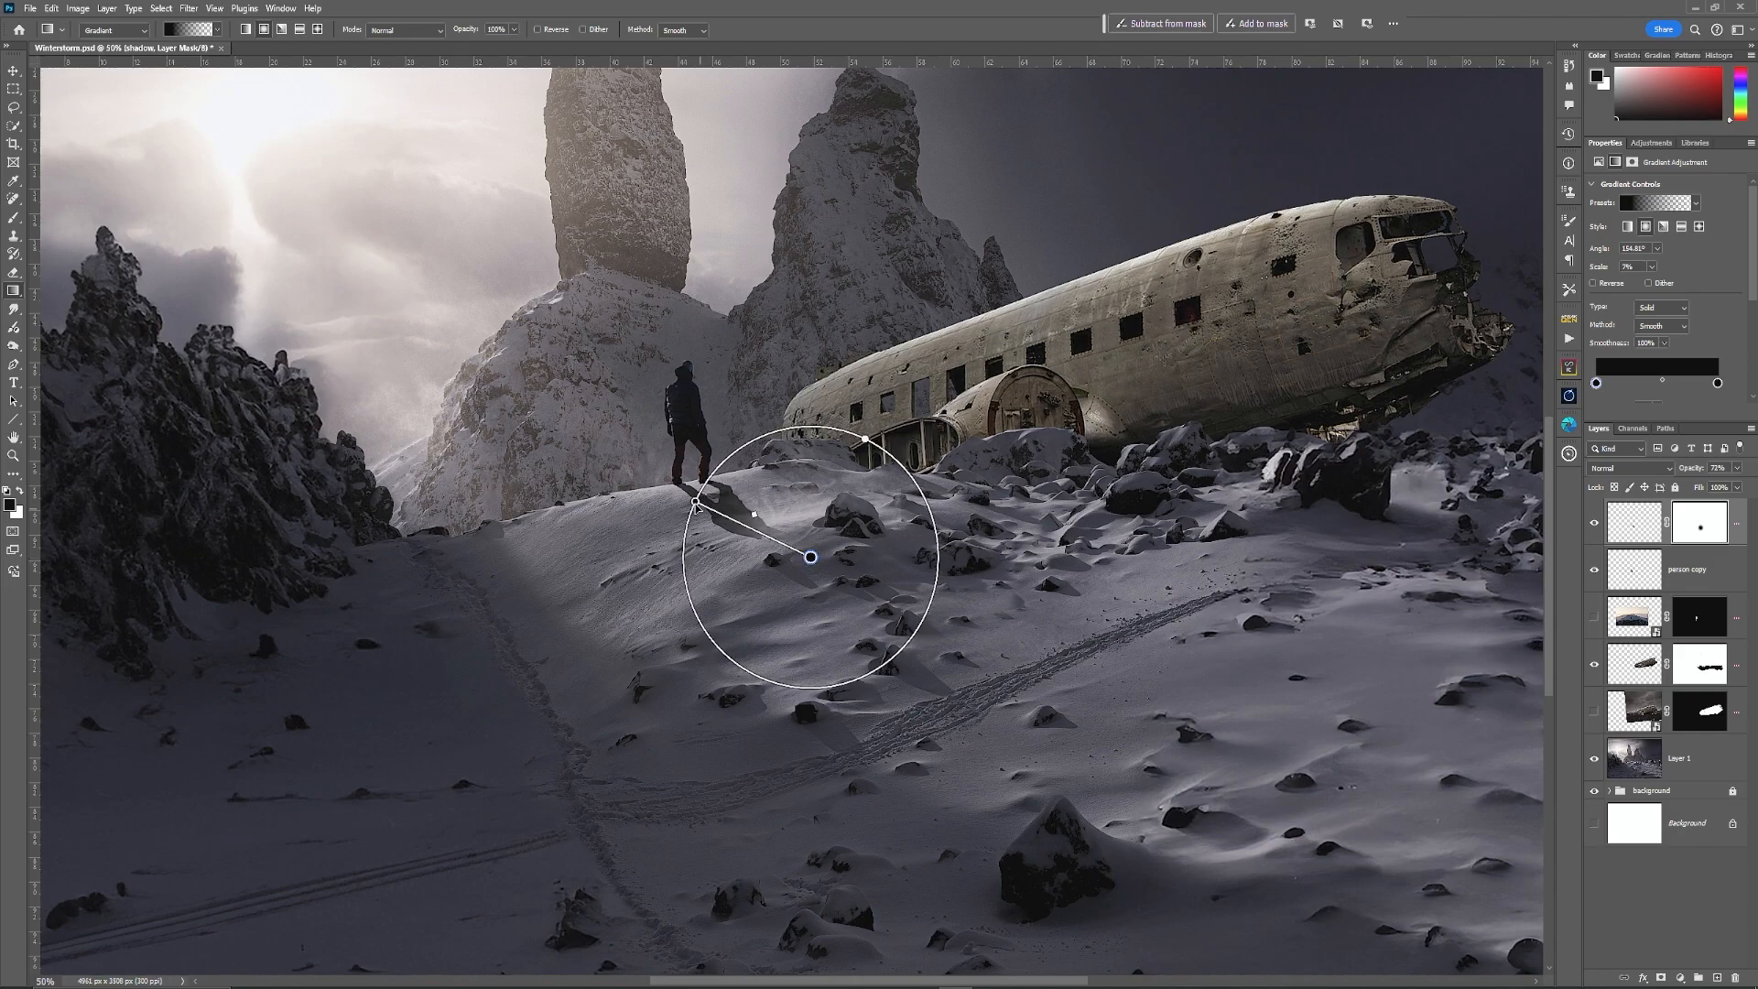
left_click_drag(696, 503, 682, 496)
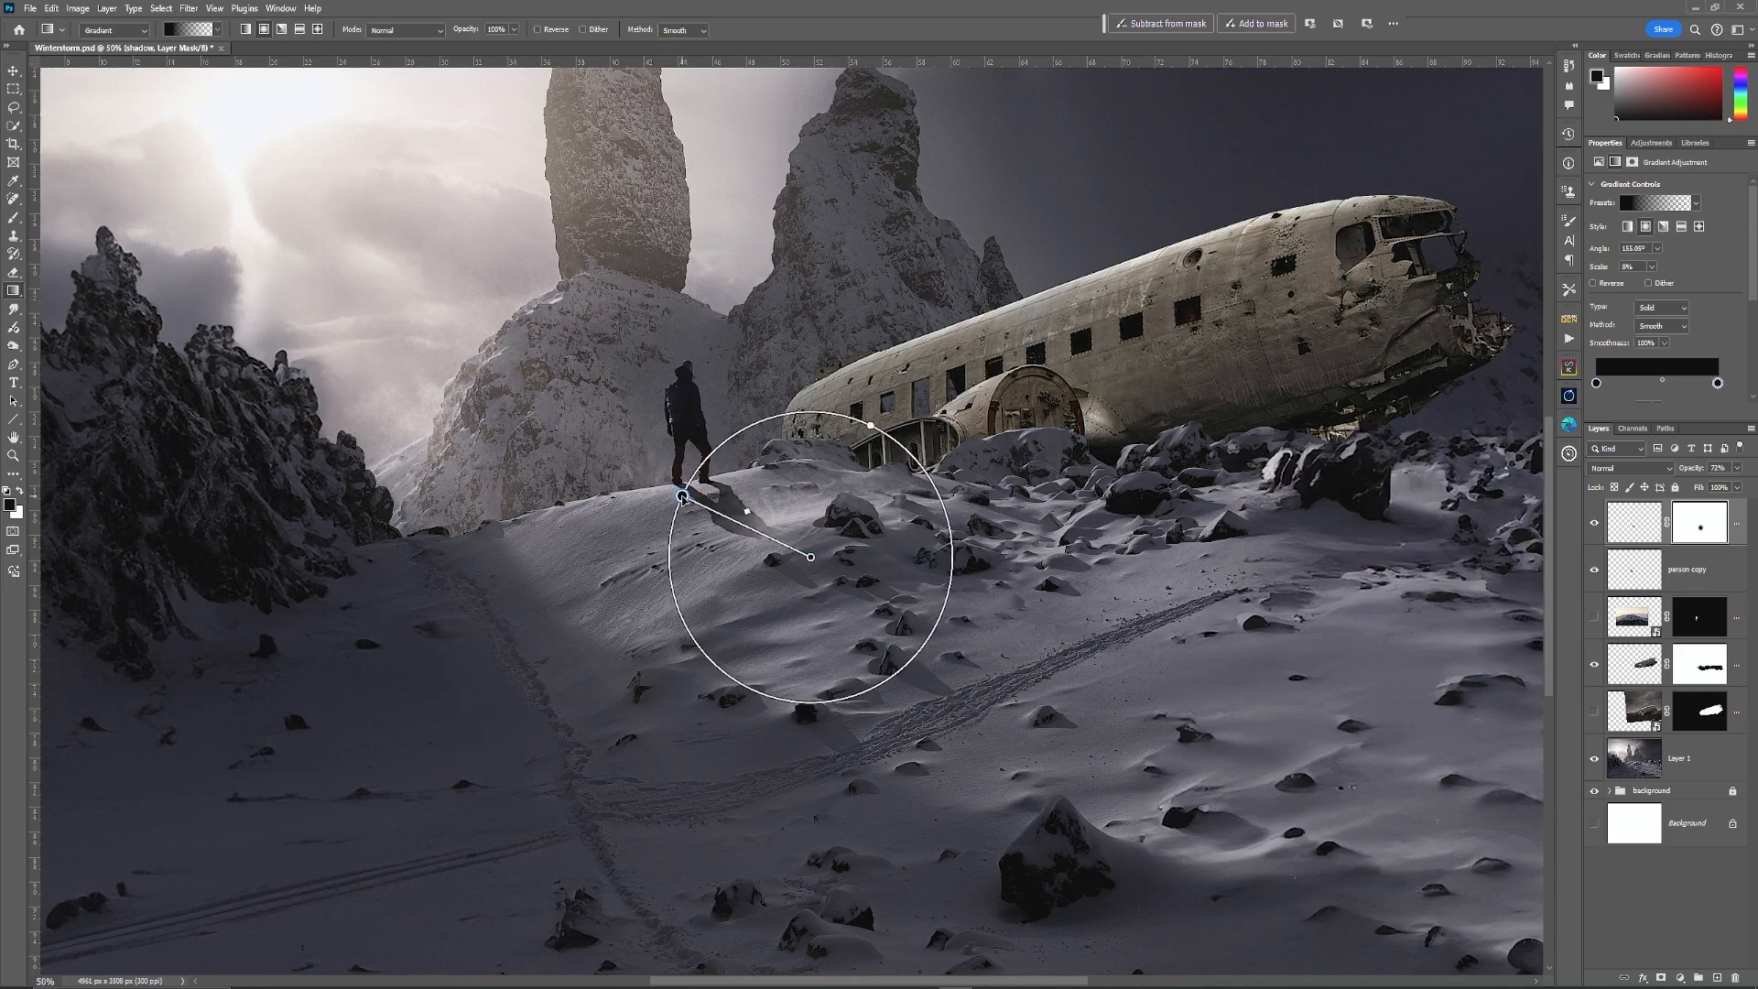
key("Return")
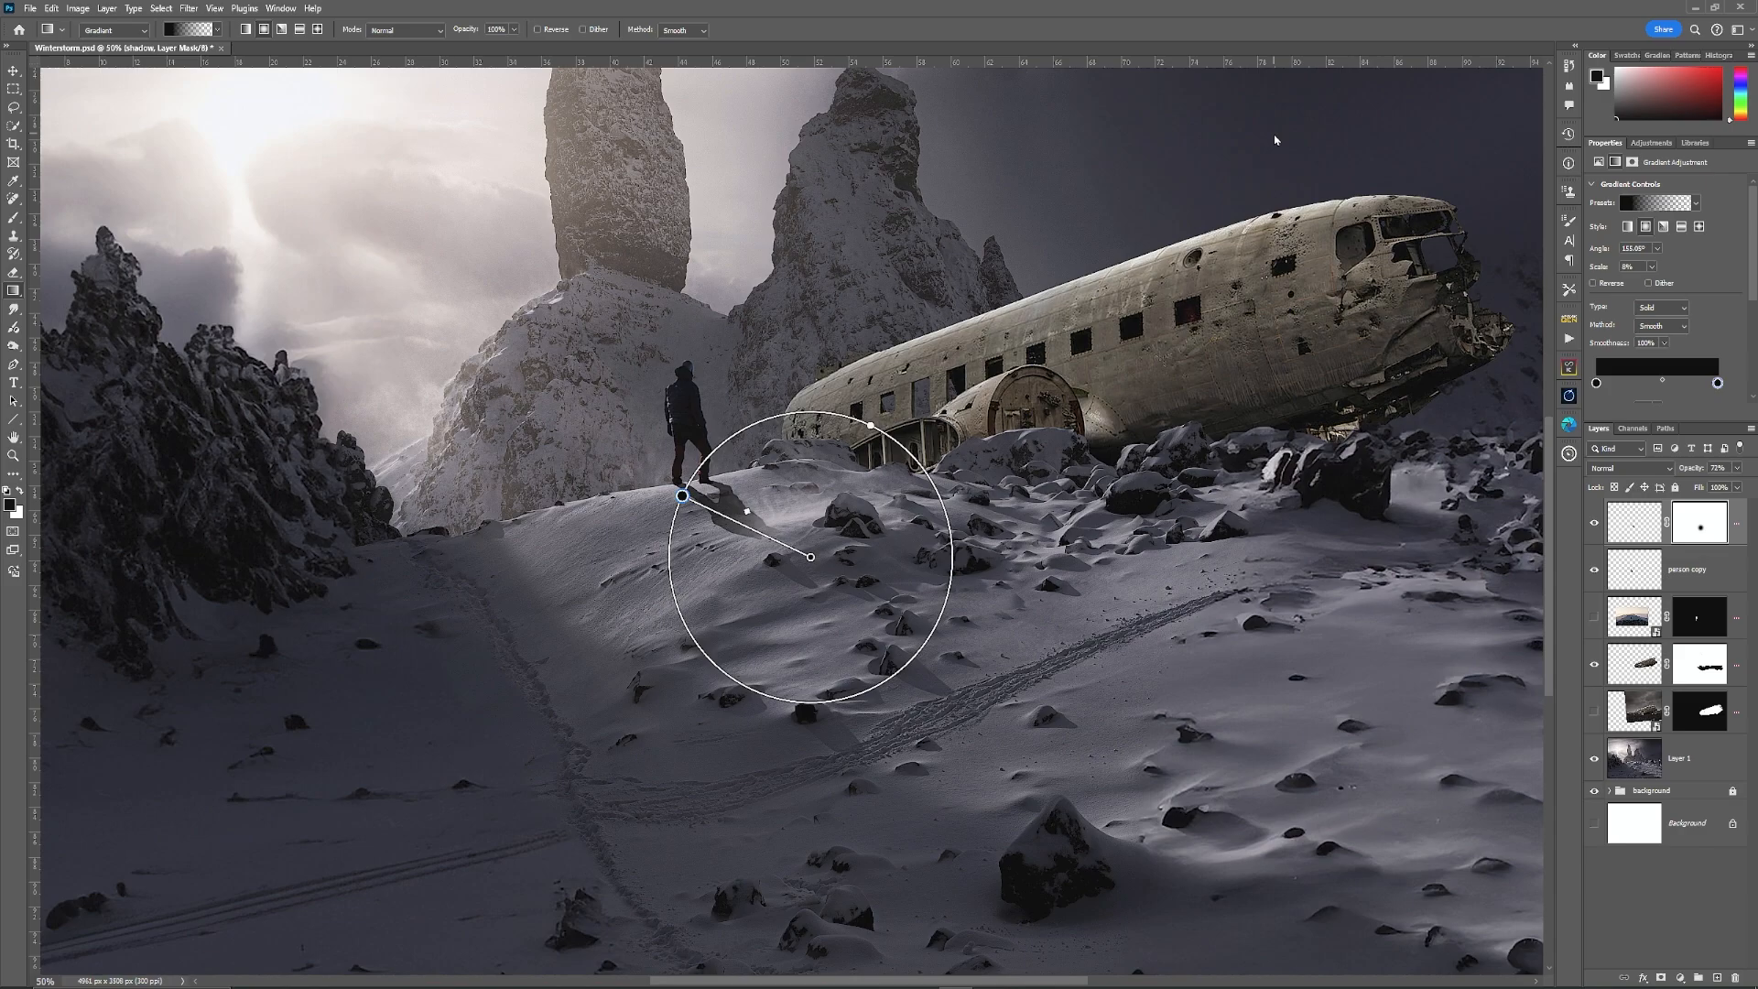
Step: Reselect the shadow's mask, lower the layer's opacity further, and shrink the radial gradient toward the shadow's head
left_click(1556, 234)
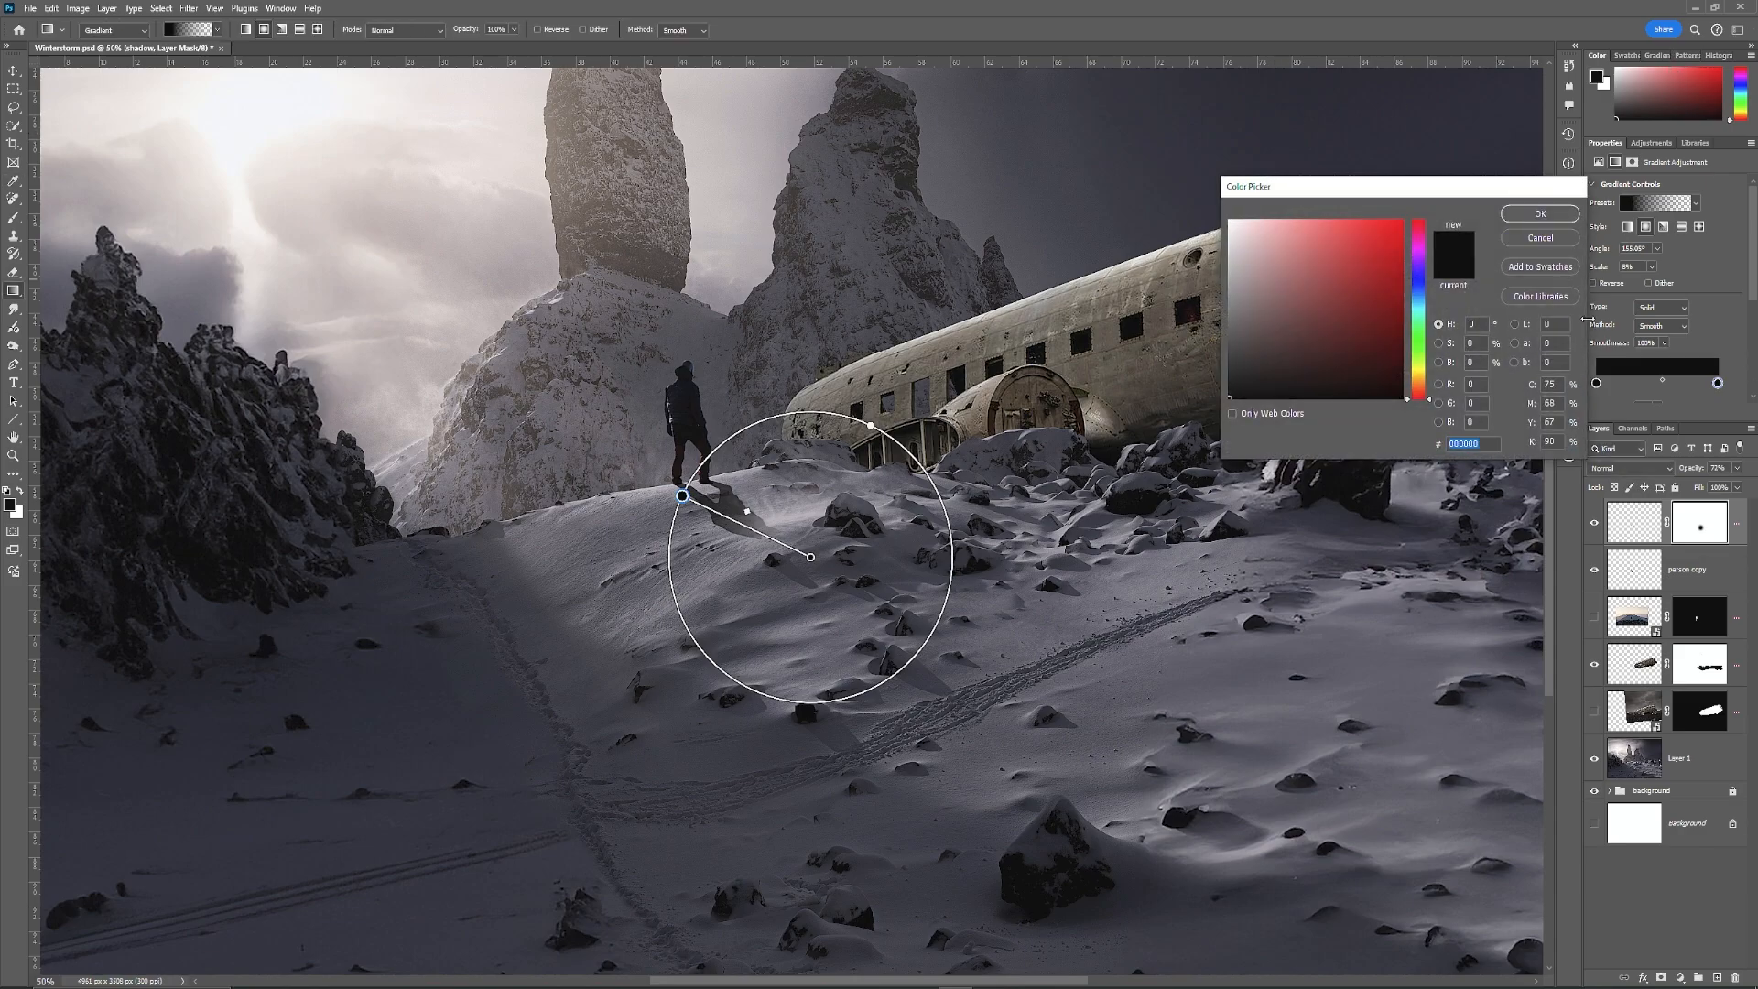
left_click(1645, 522)
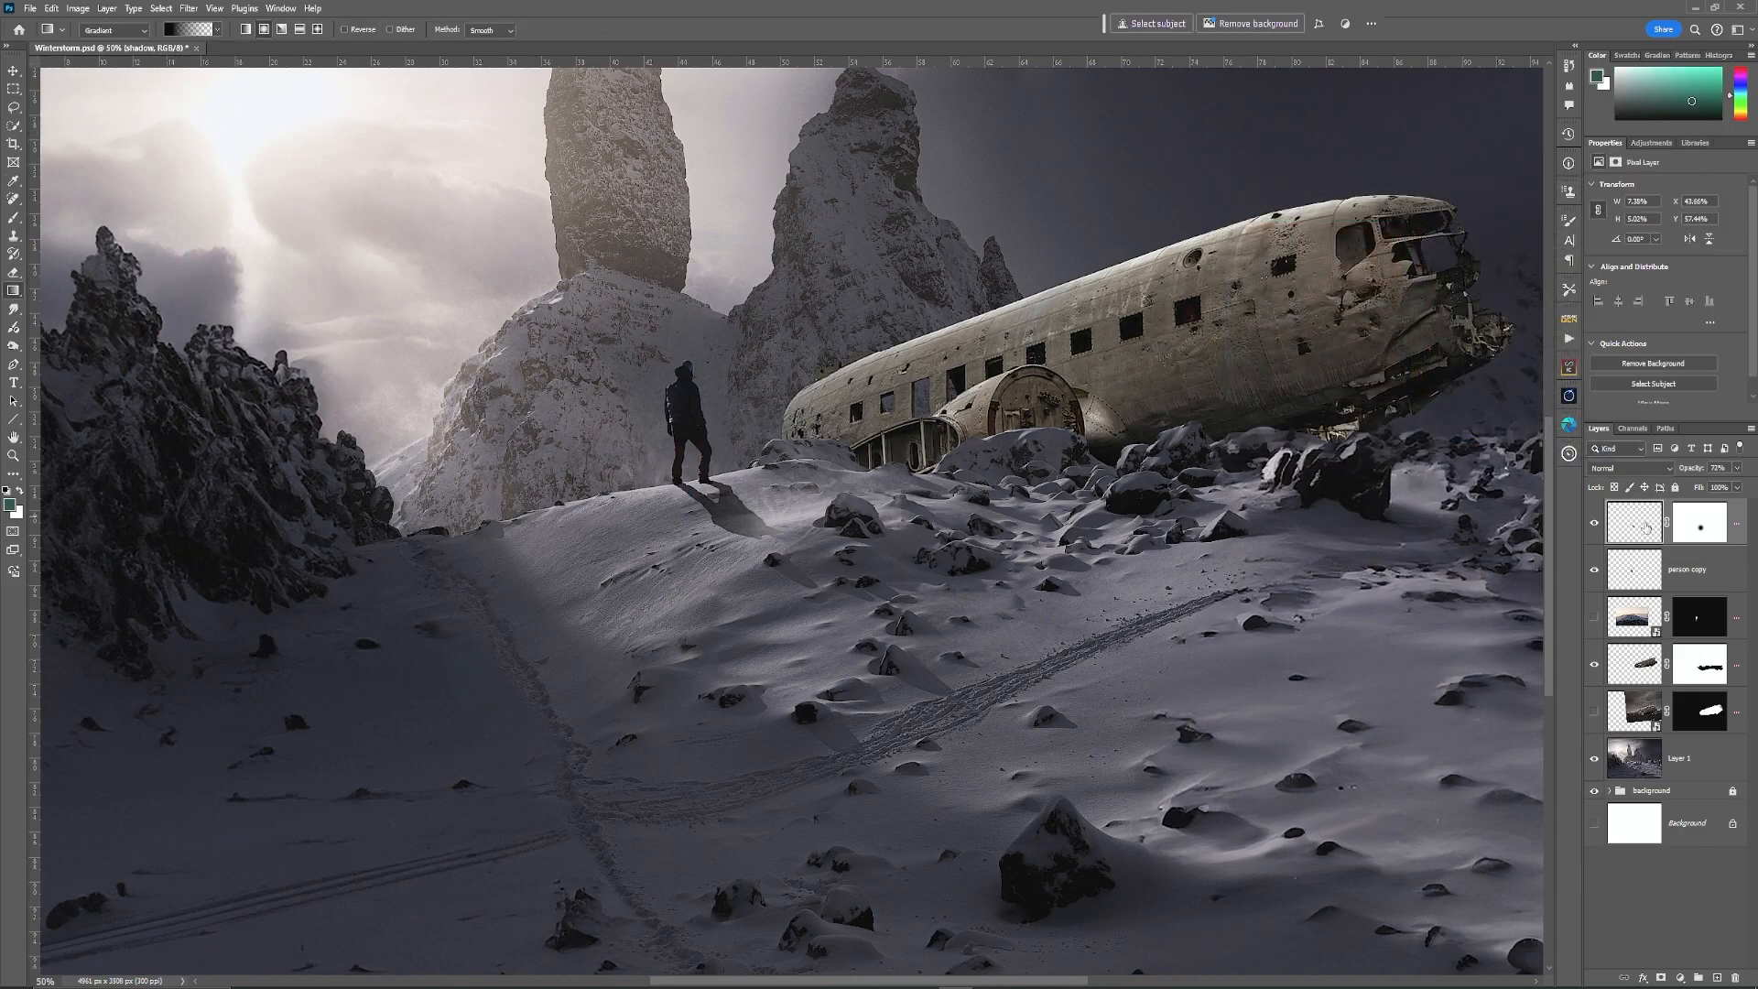
left_click(1691, 535)
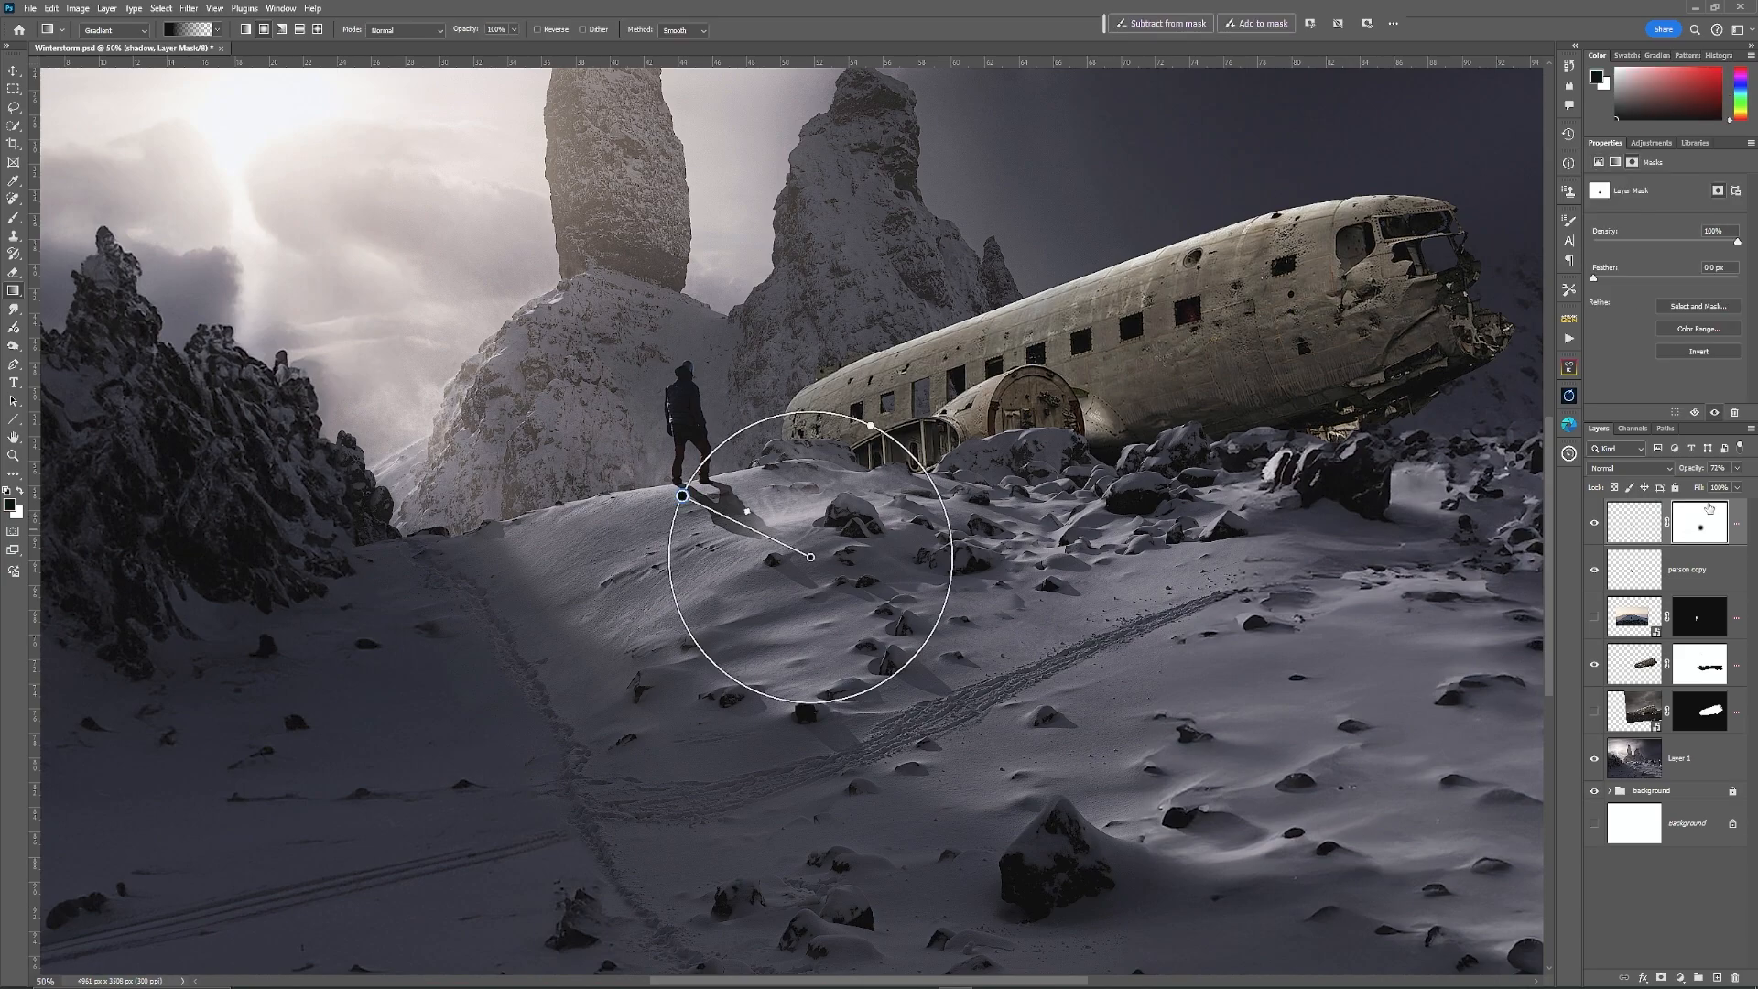
left_click(1737, 469)
left_click_drag(1746, 492, 1717, 486)
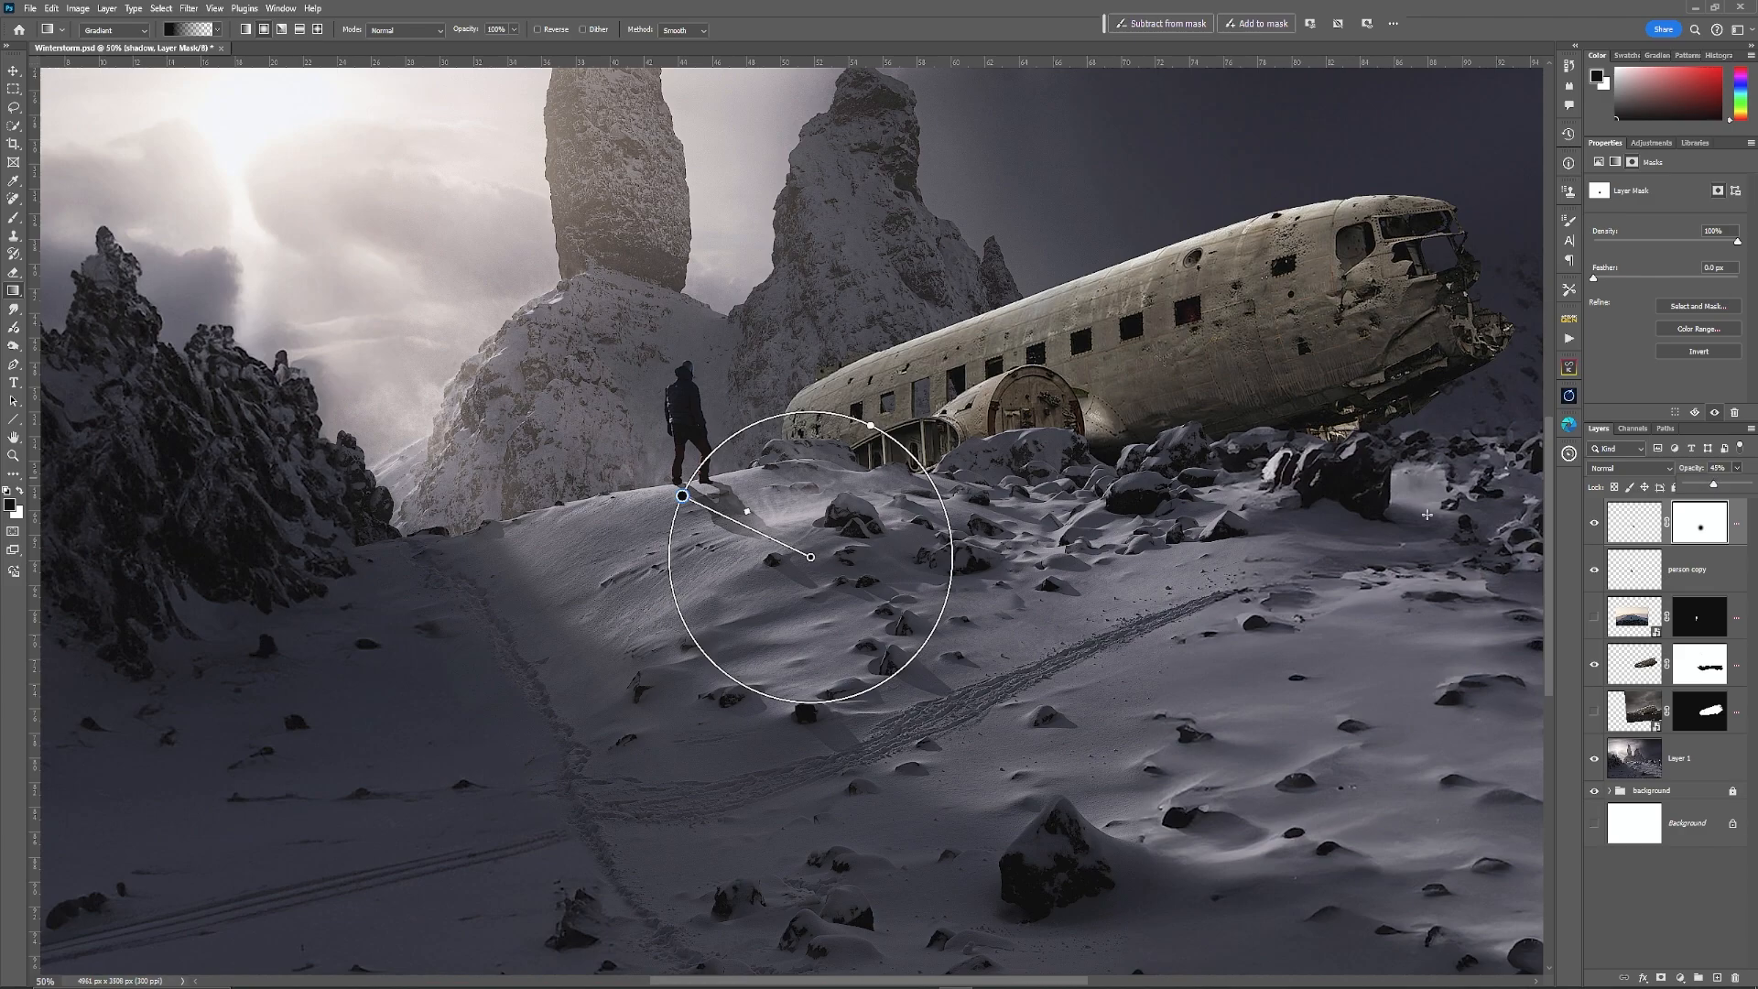
left_click_drag(682, 495, 746, 522)
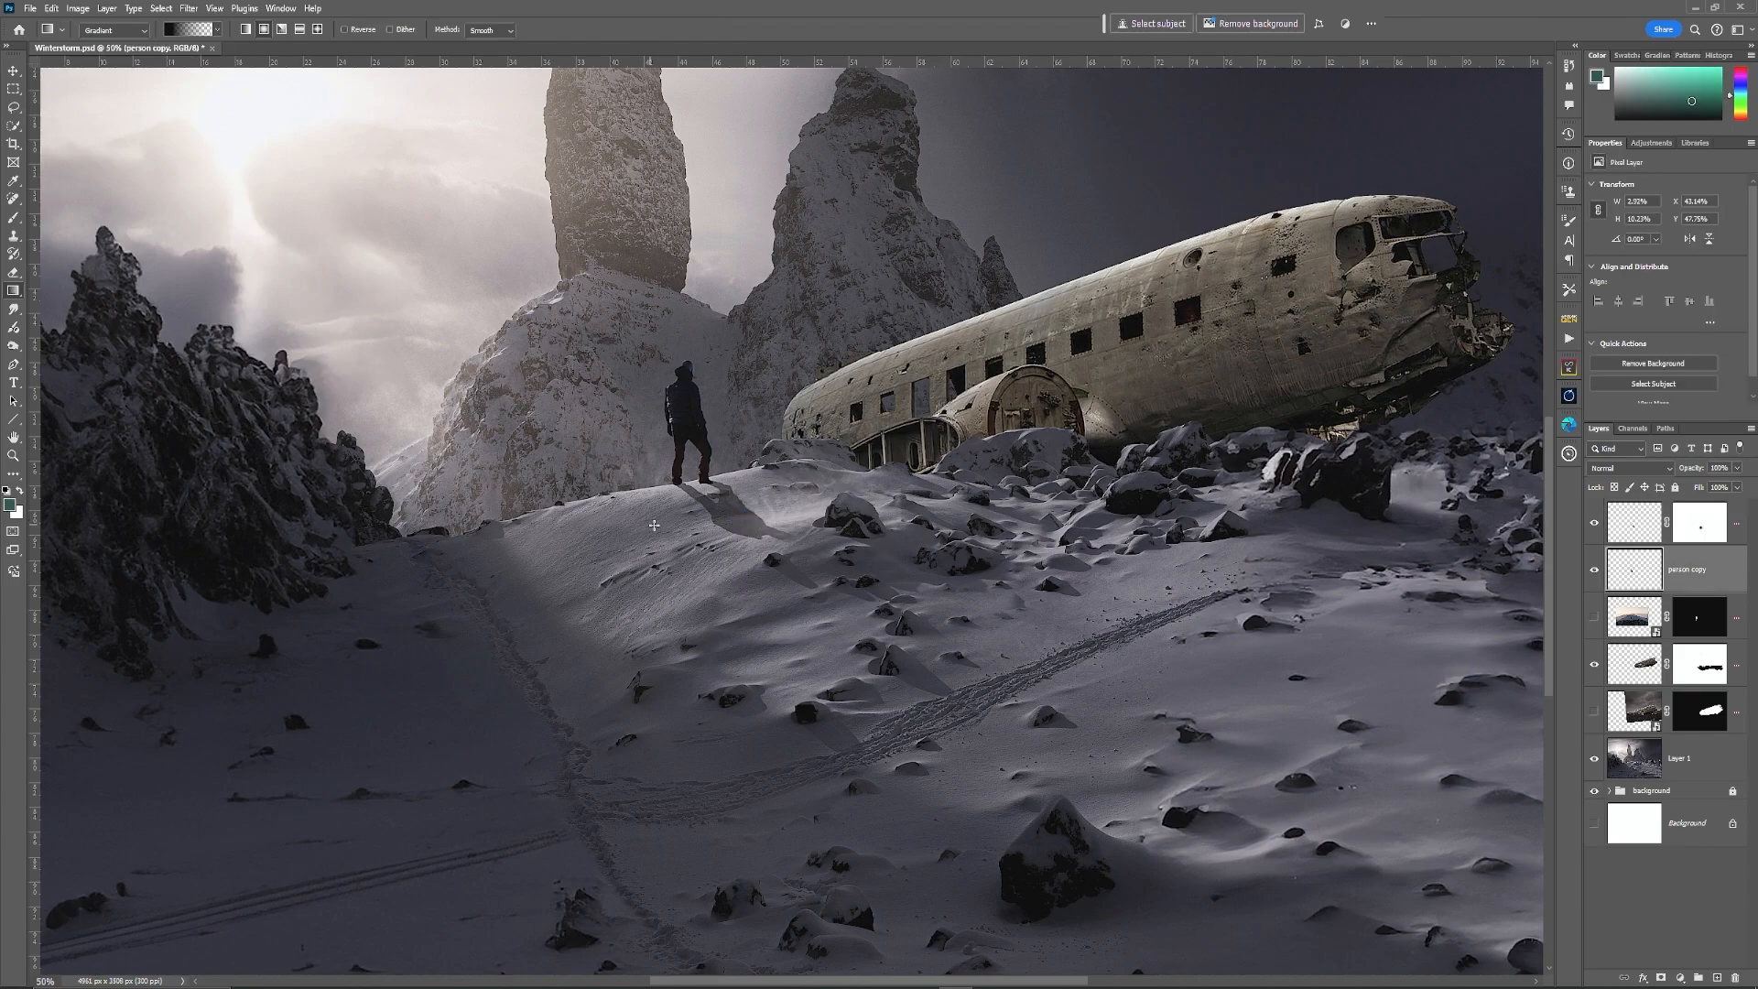
Step: Move the masked shadow slightly down so its legs line up with the soles of the hiker's boots
key("z")
left_click_drag(691, 481, 785, 483)
key("g")
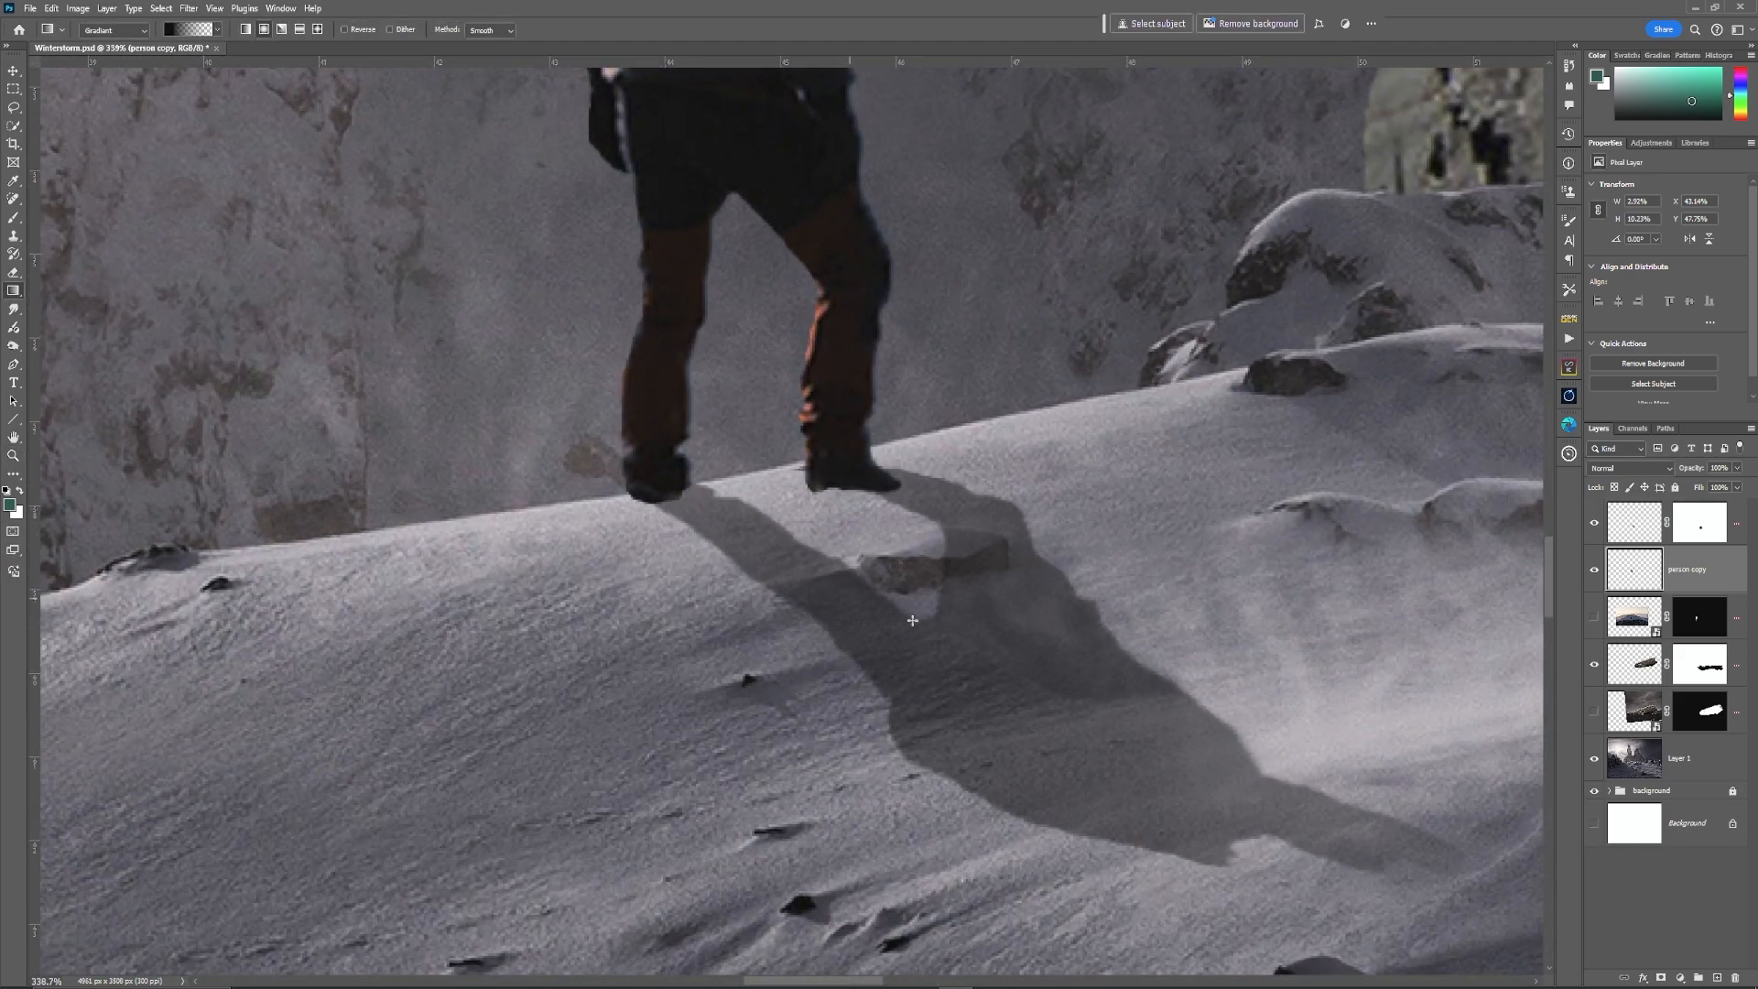
left_click(13, 70)
left_click(1140, 675)
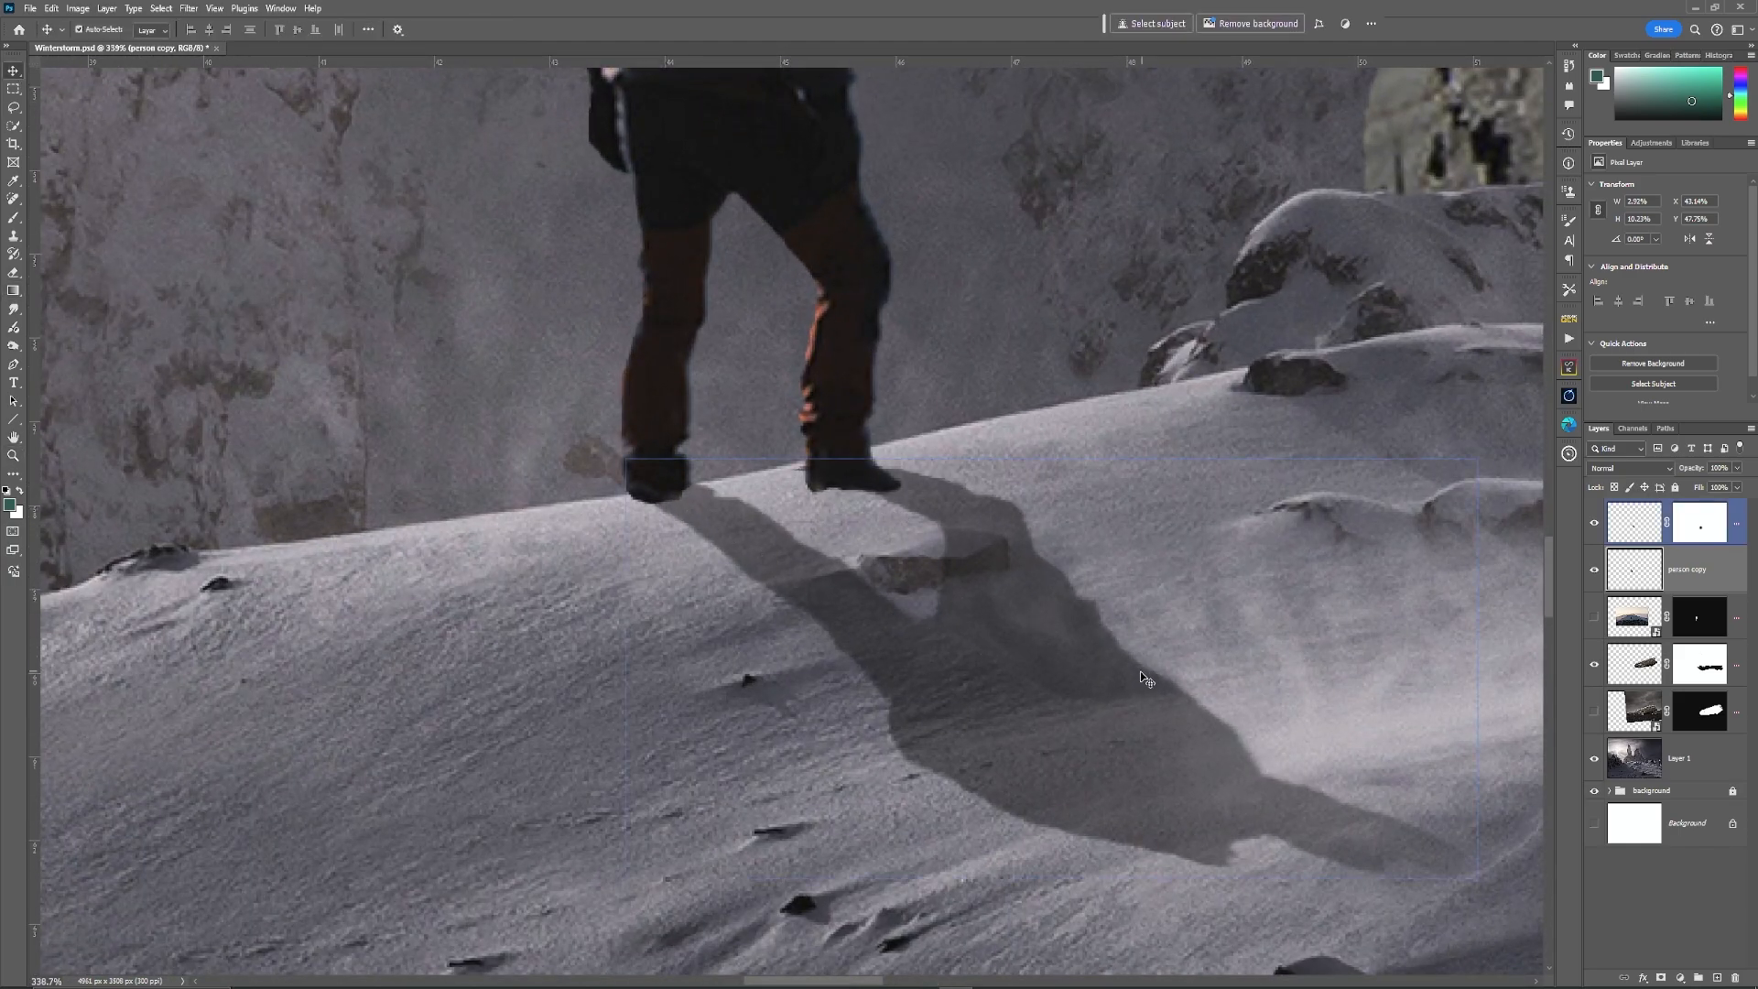
left_click_drag(1057, 678, 1050, 685)
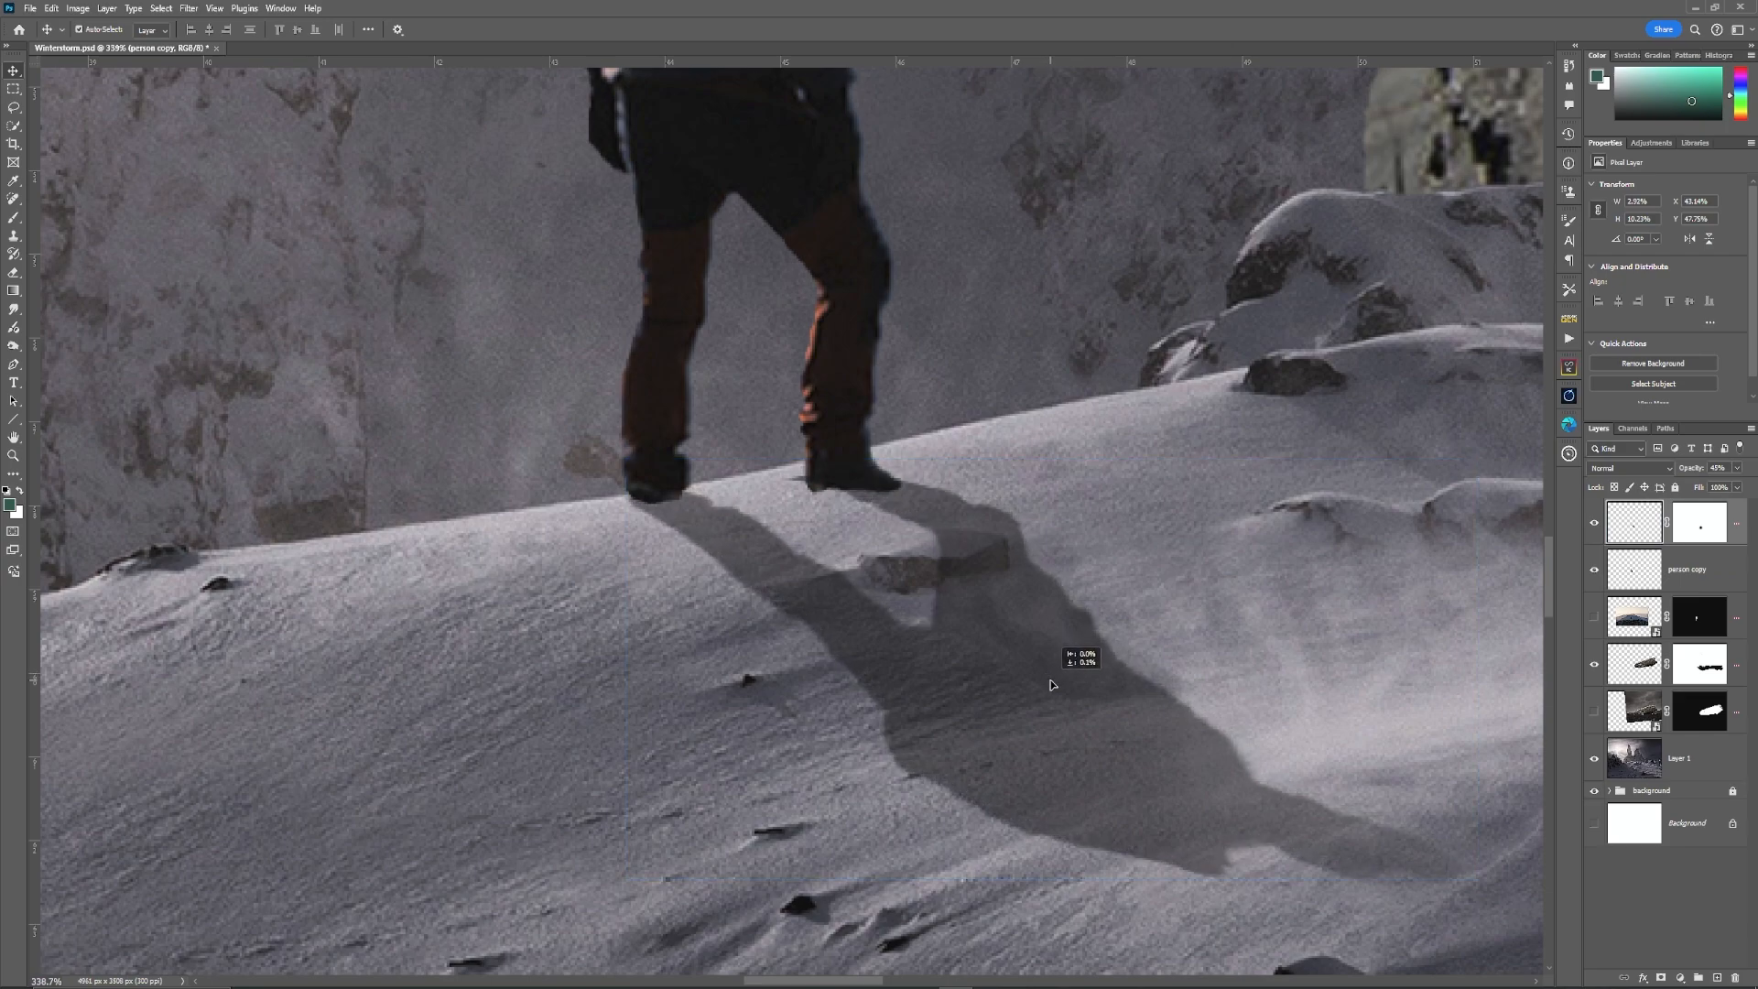
left_click_drag(1050, 684, 1056, 685)
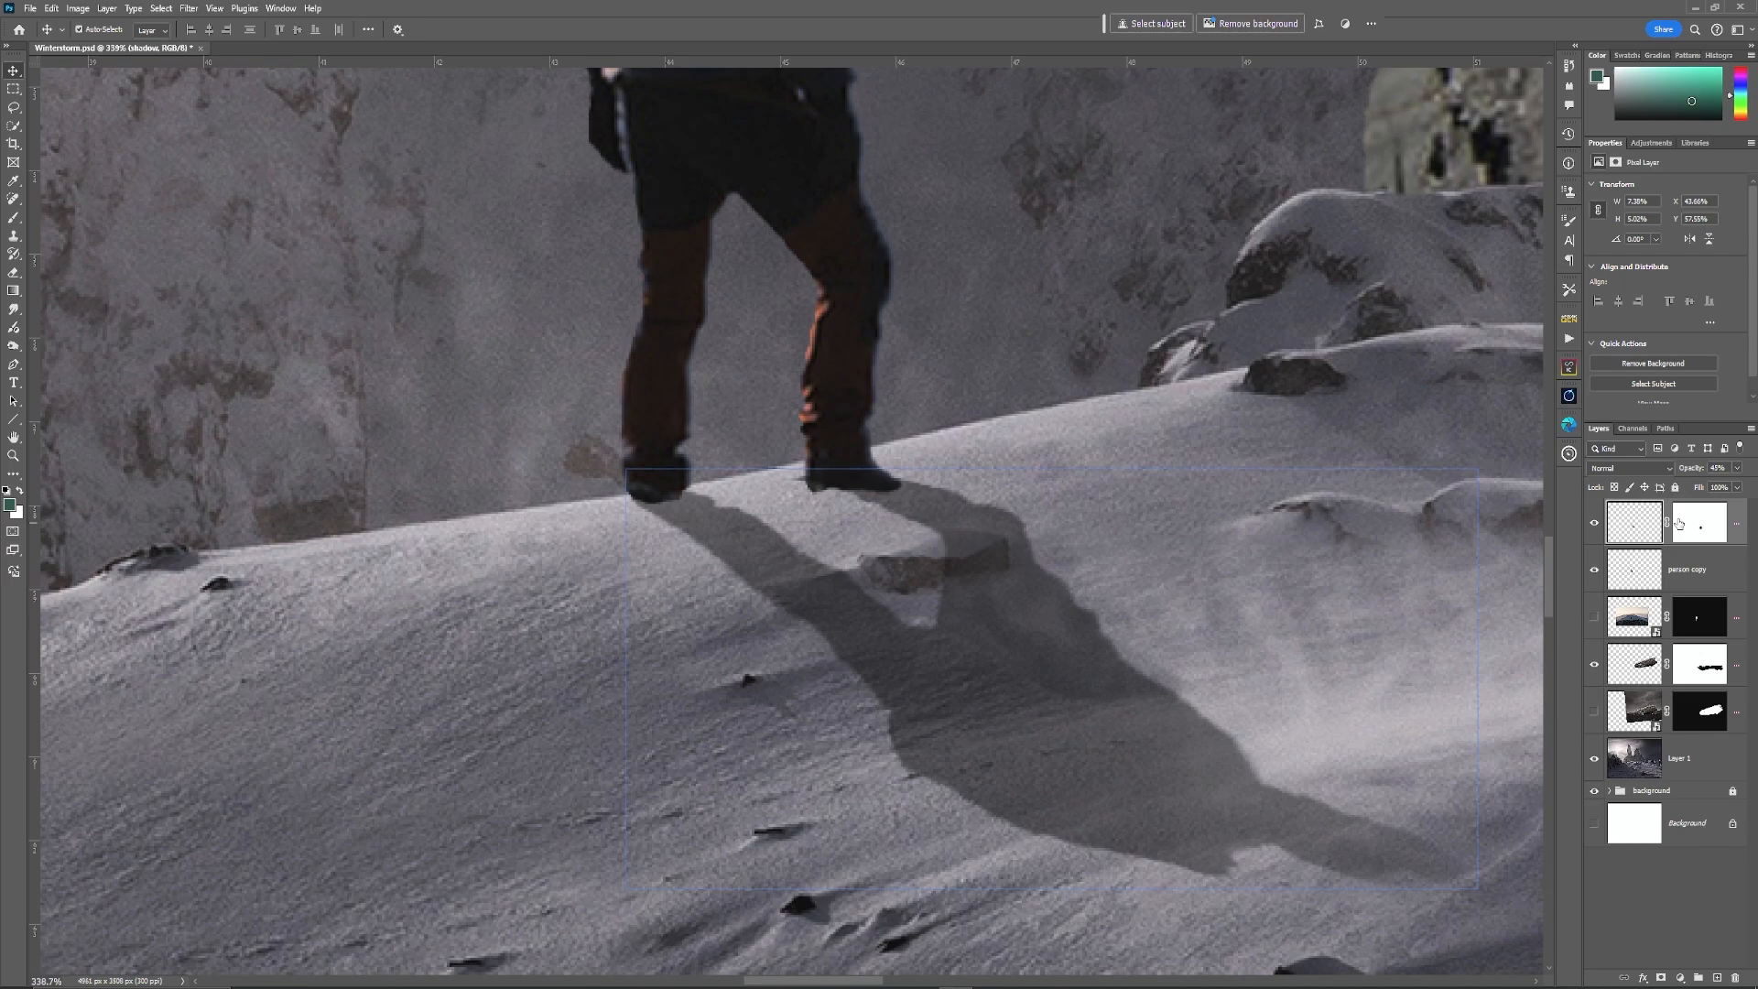
Step: Add a layer mask to the person copy layer for brushing the boot soles into the snow
key("e")
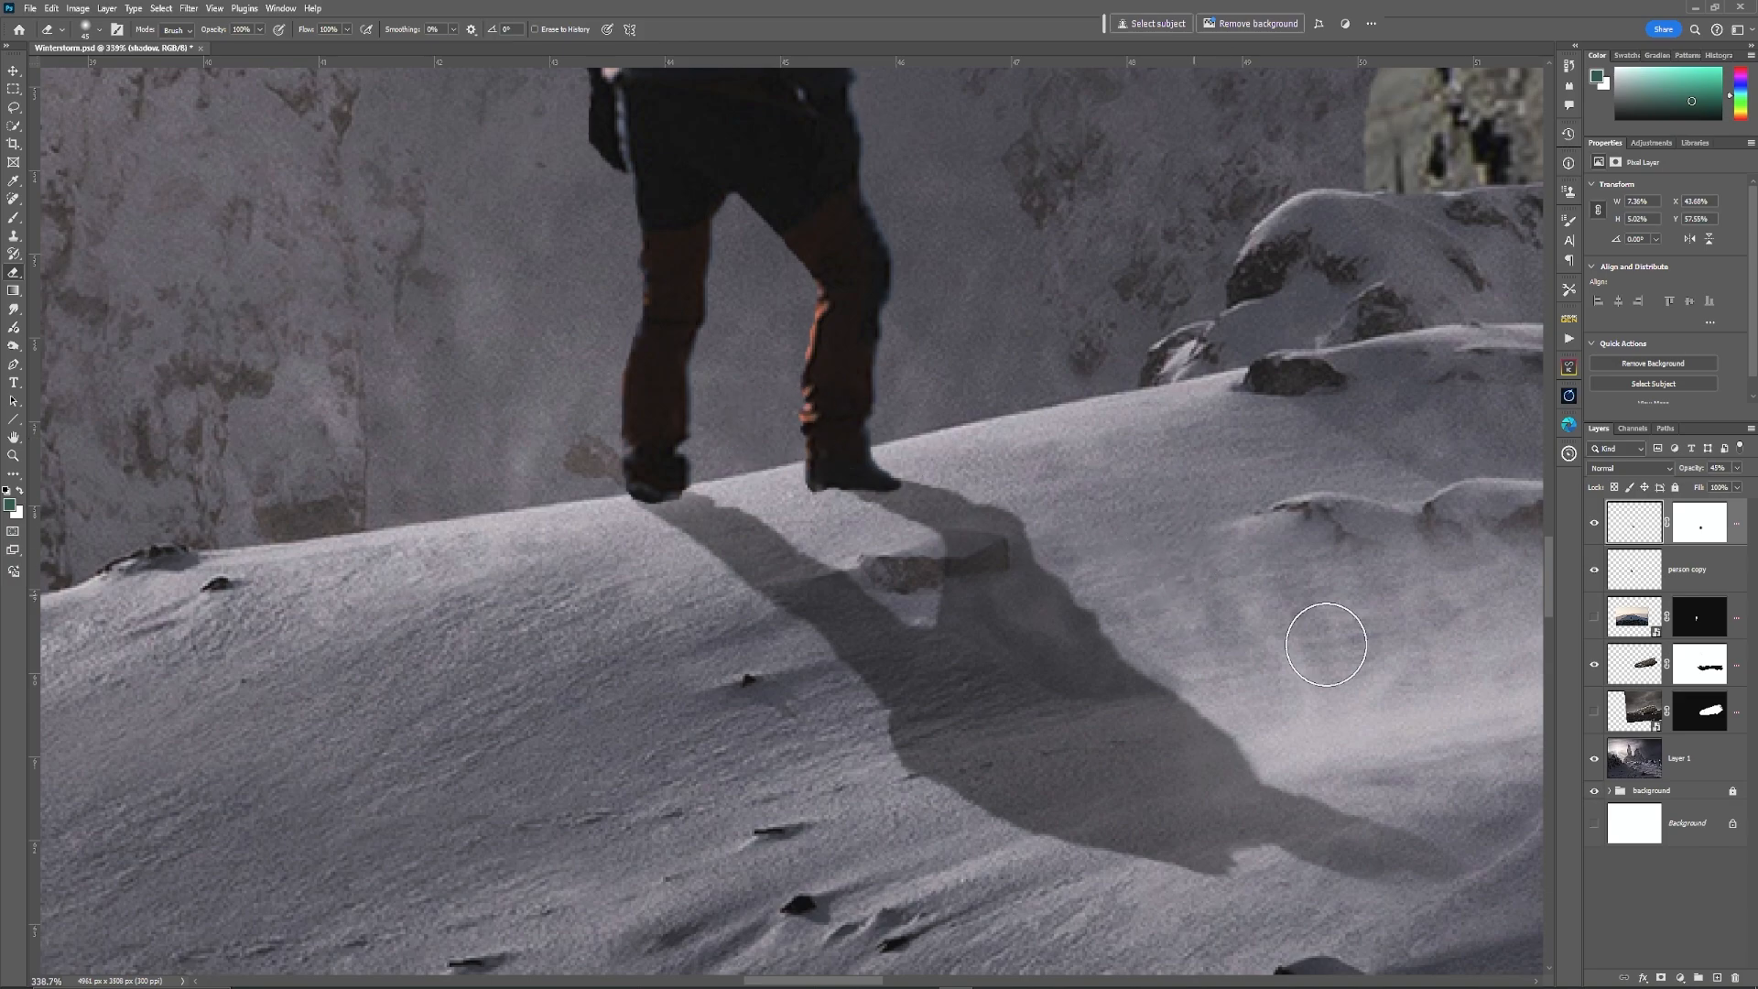
left_click(1689, 579)
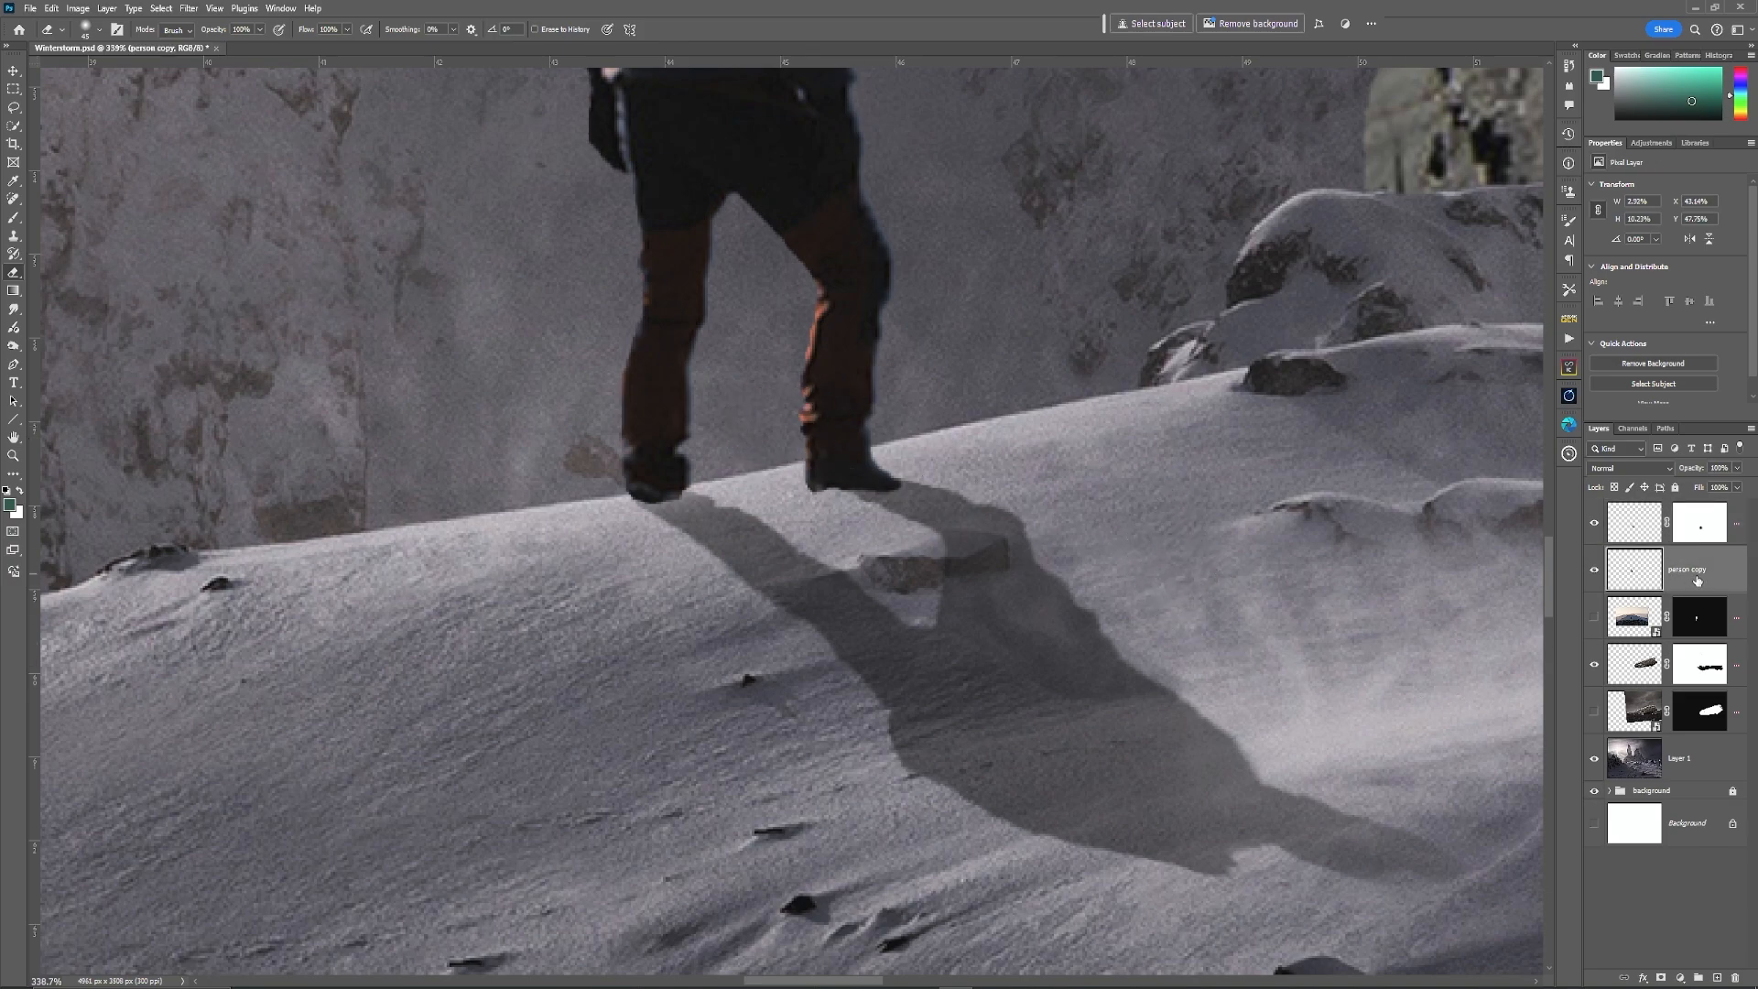
left_click(14, 220)
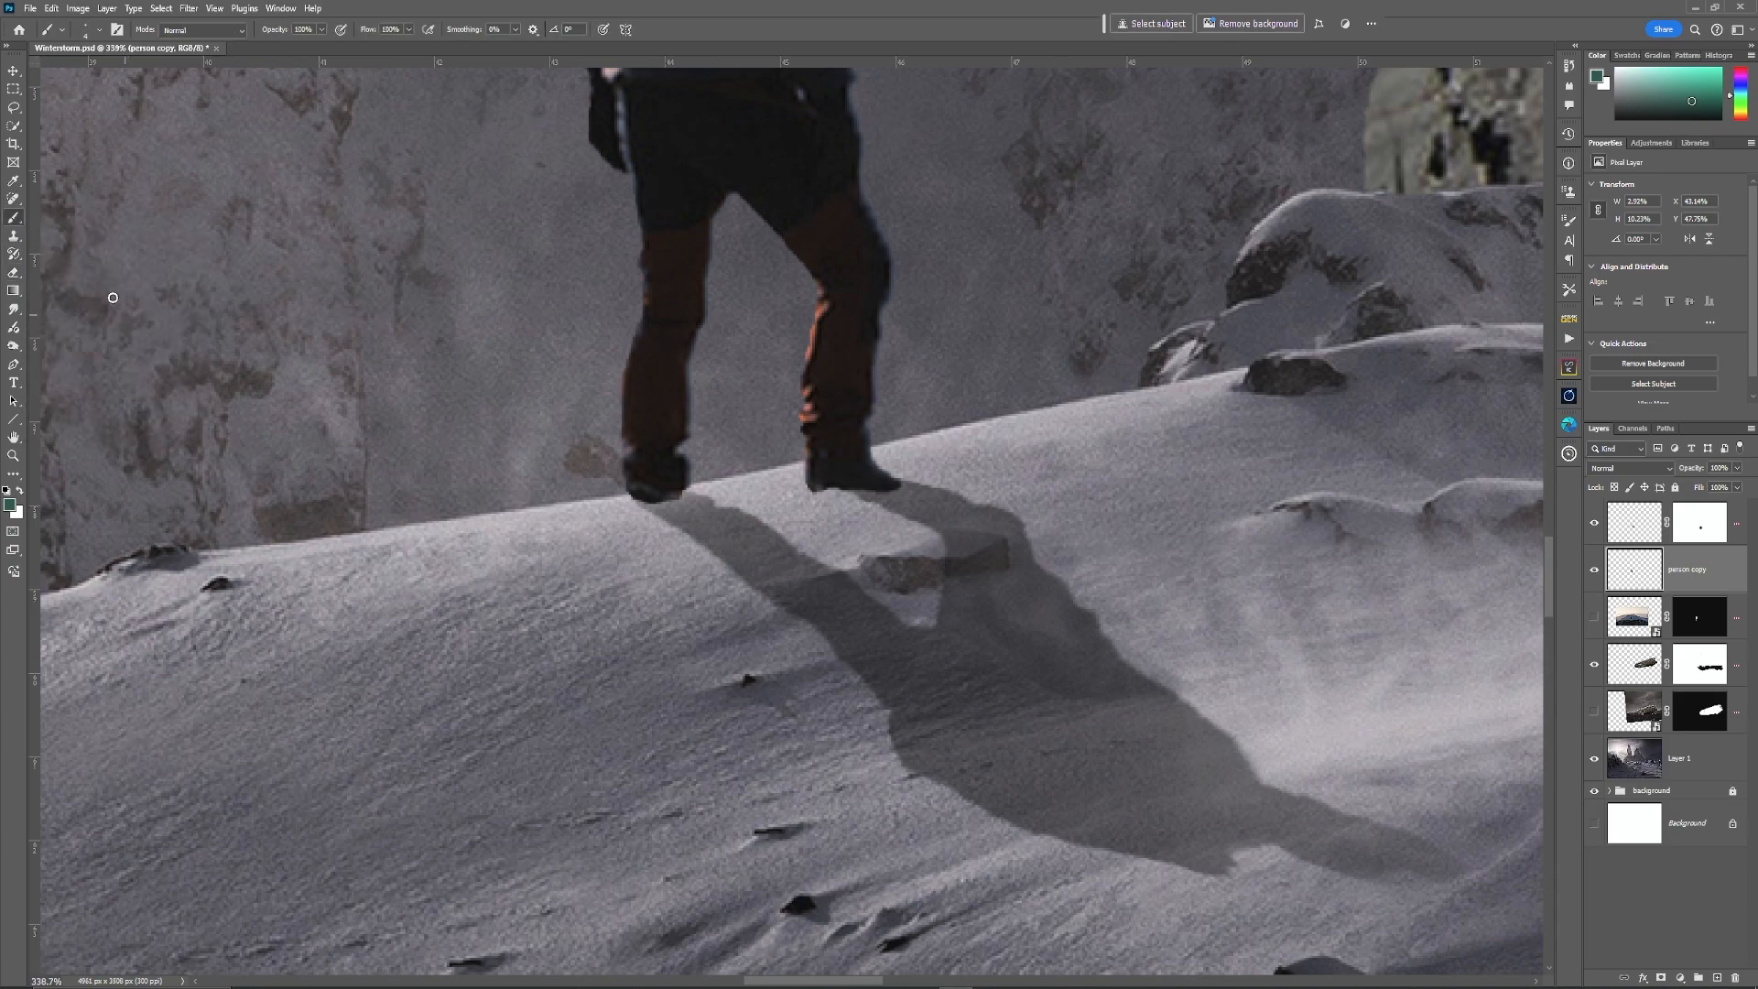
left_click(1661, 978)
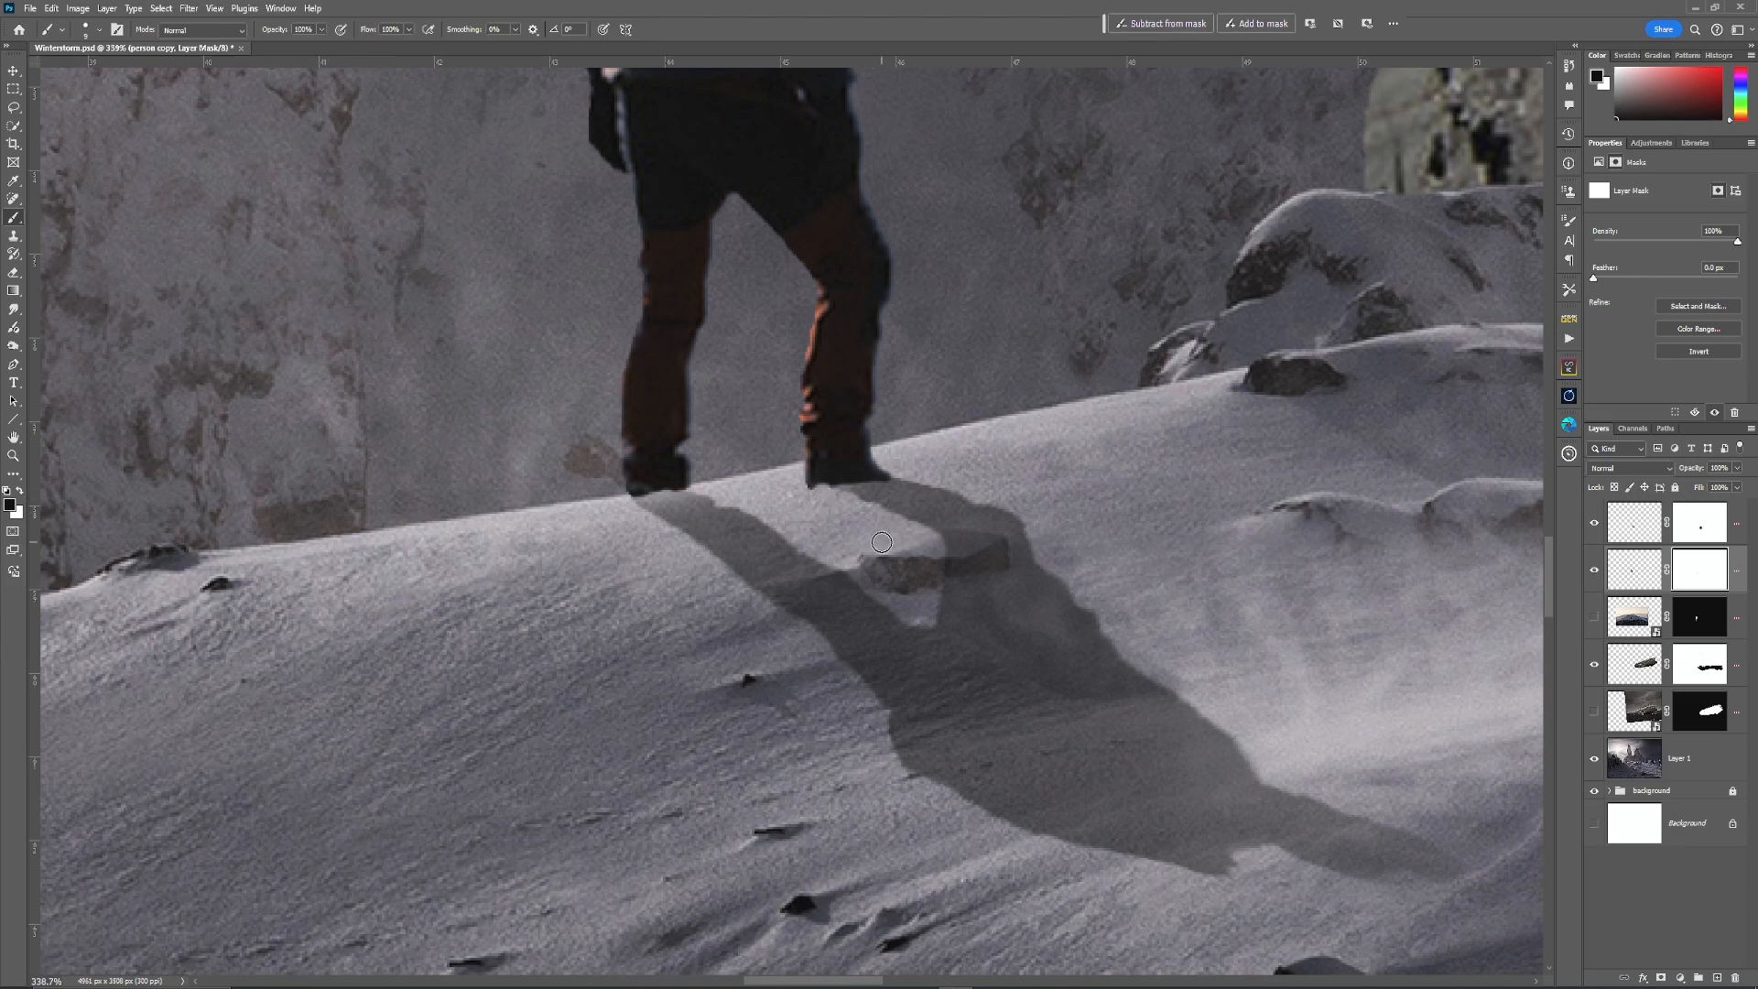
Step: Undo the last mask strokes and repaint the boot soles into the snow with a brush at 0% hardness
key("ctrl+z")
key("ctrl+z")
left_click(98, 31)
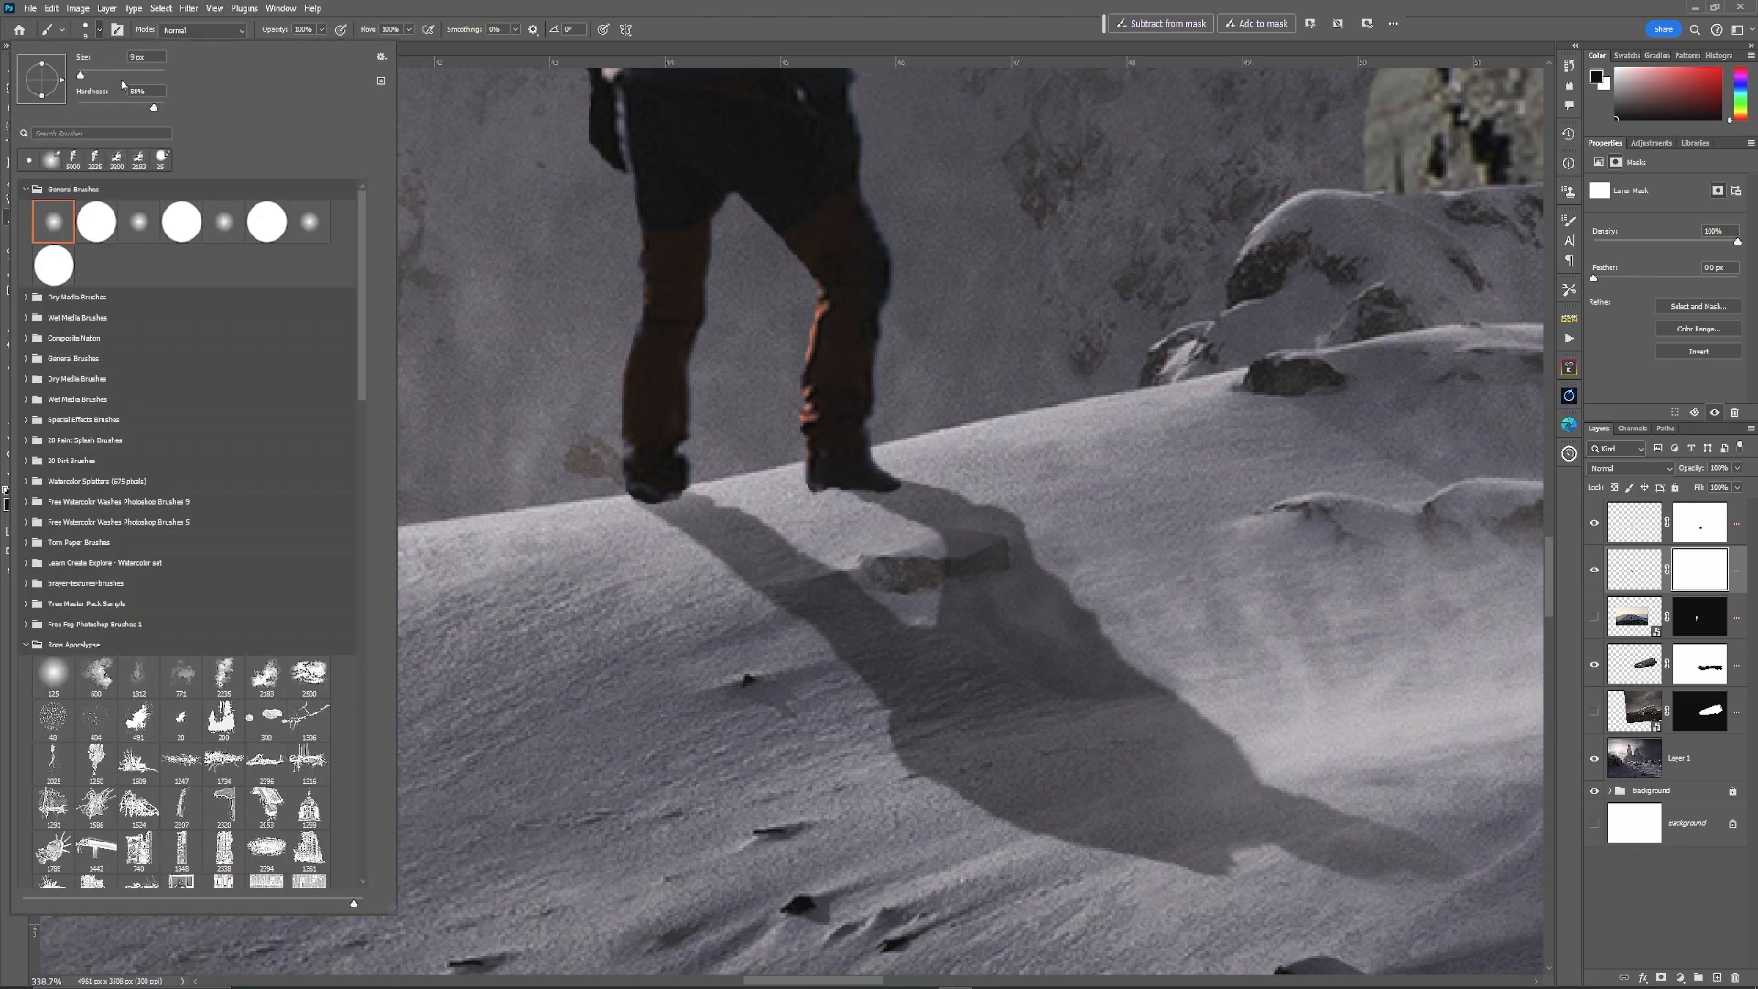
left_click_drag(152, 117, 140, 111)
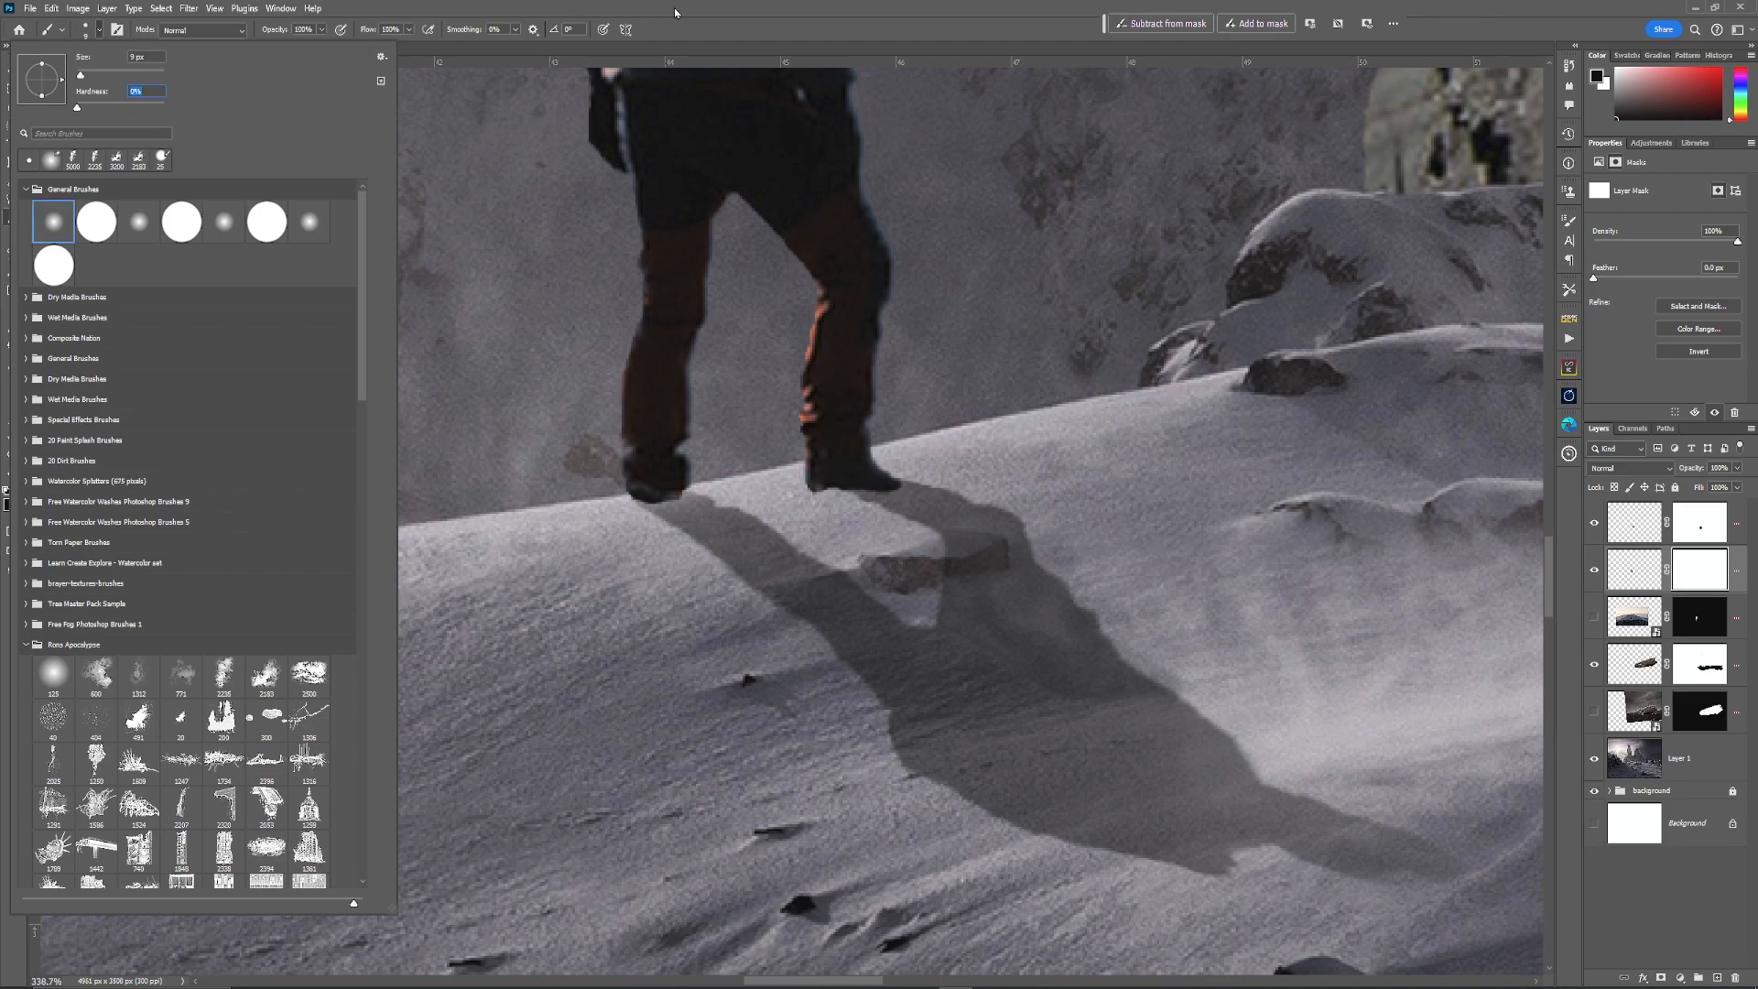
key("Return")
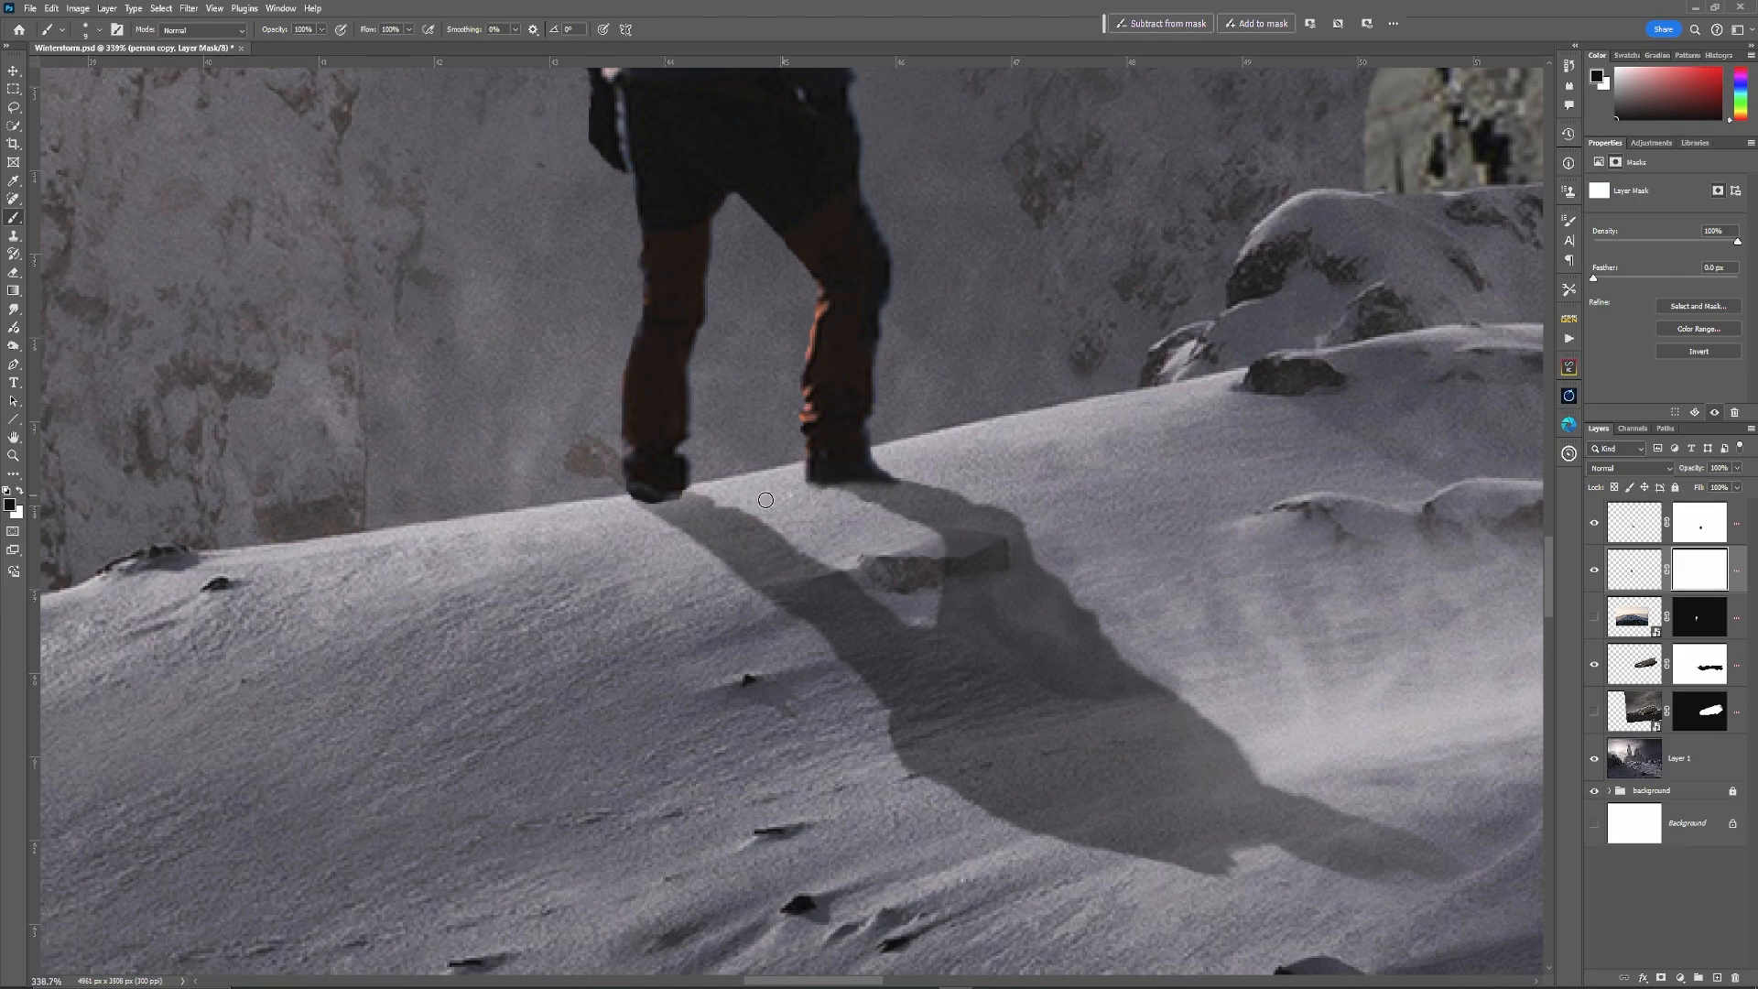
left_click_drag(683, 503, 620, 509)
left_click_drag(427, 632, 628, 604)
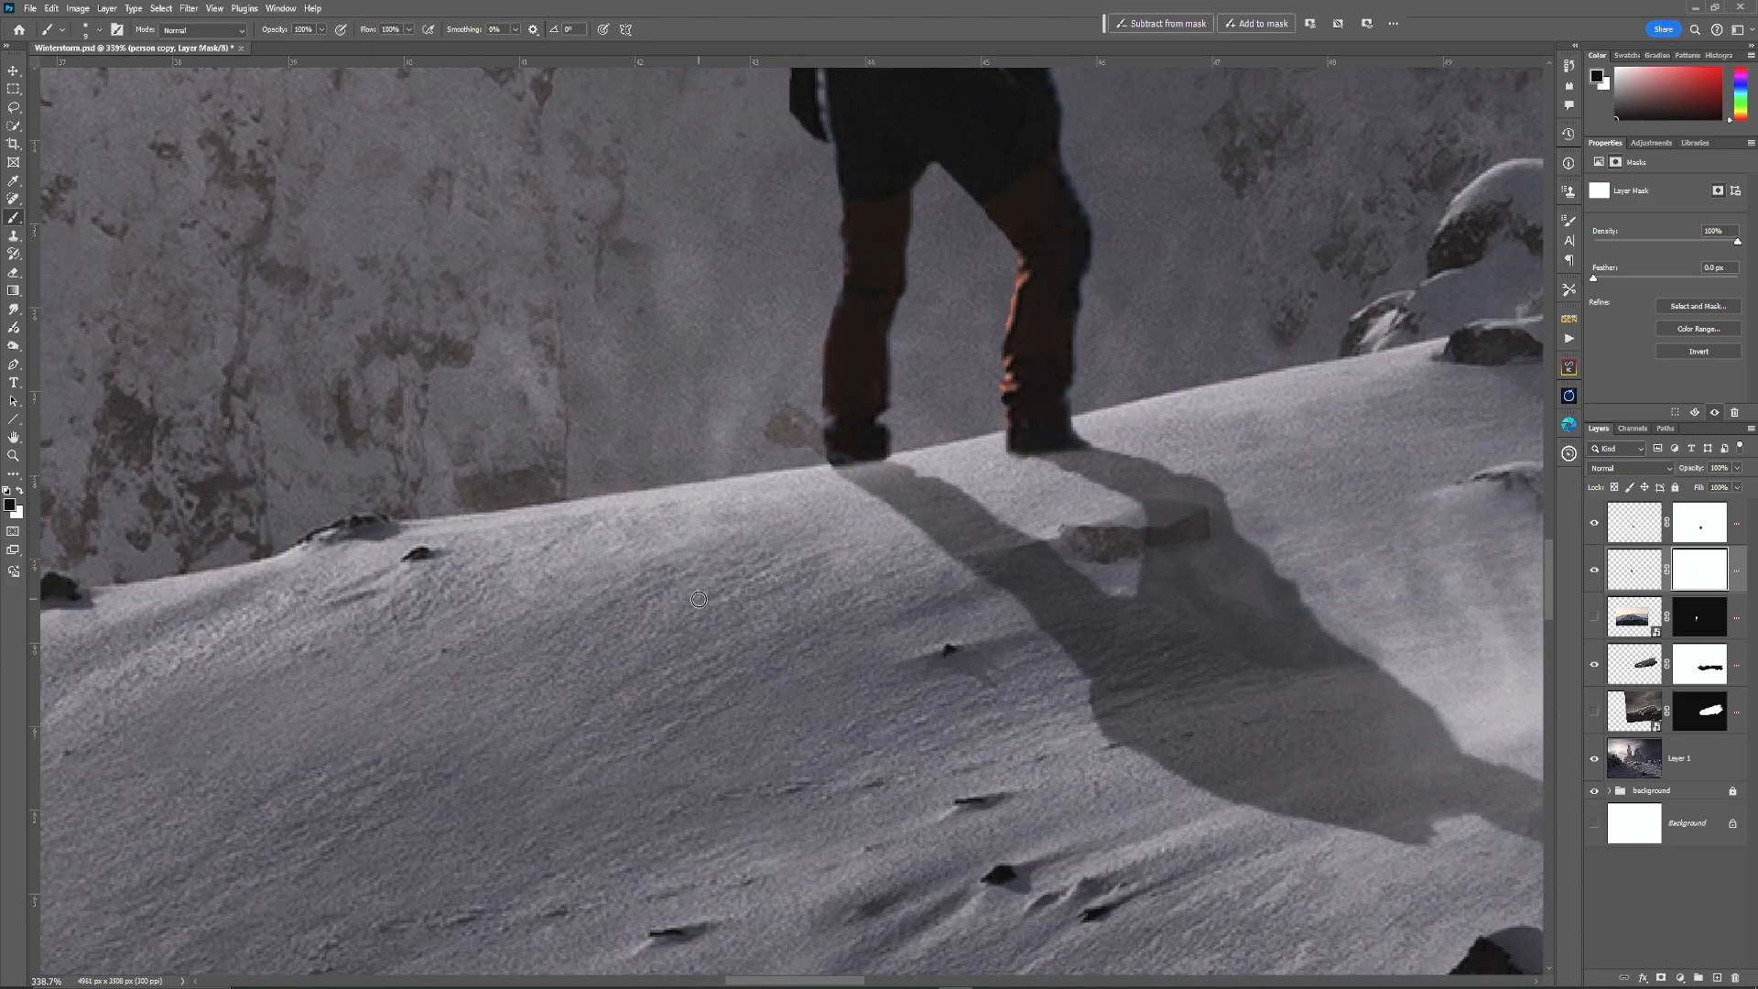
key("ctrl+0")
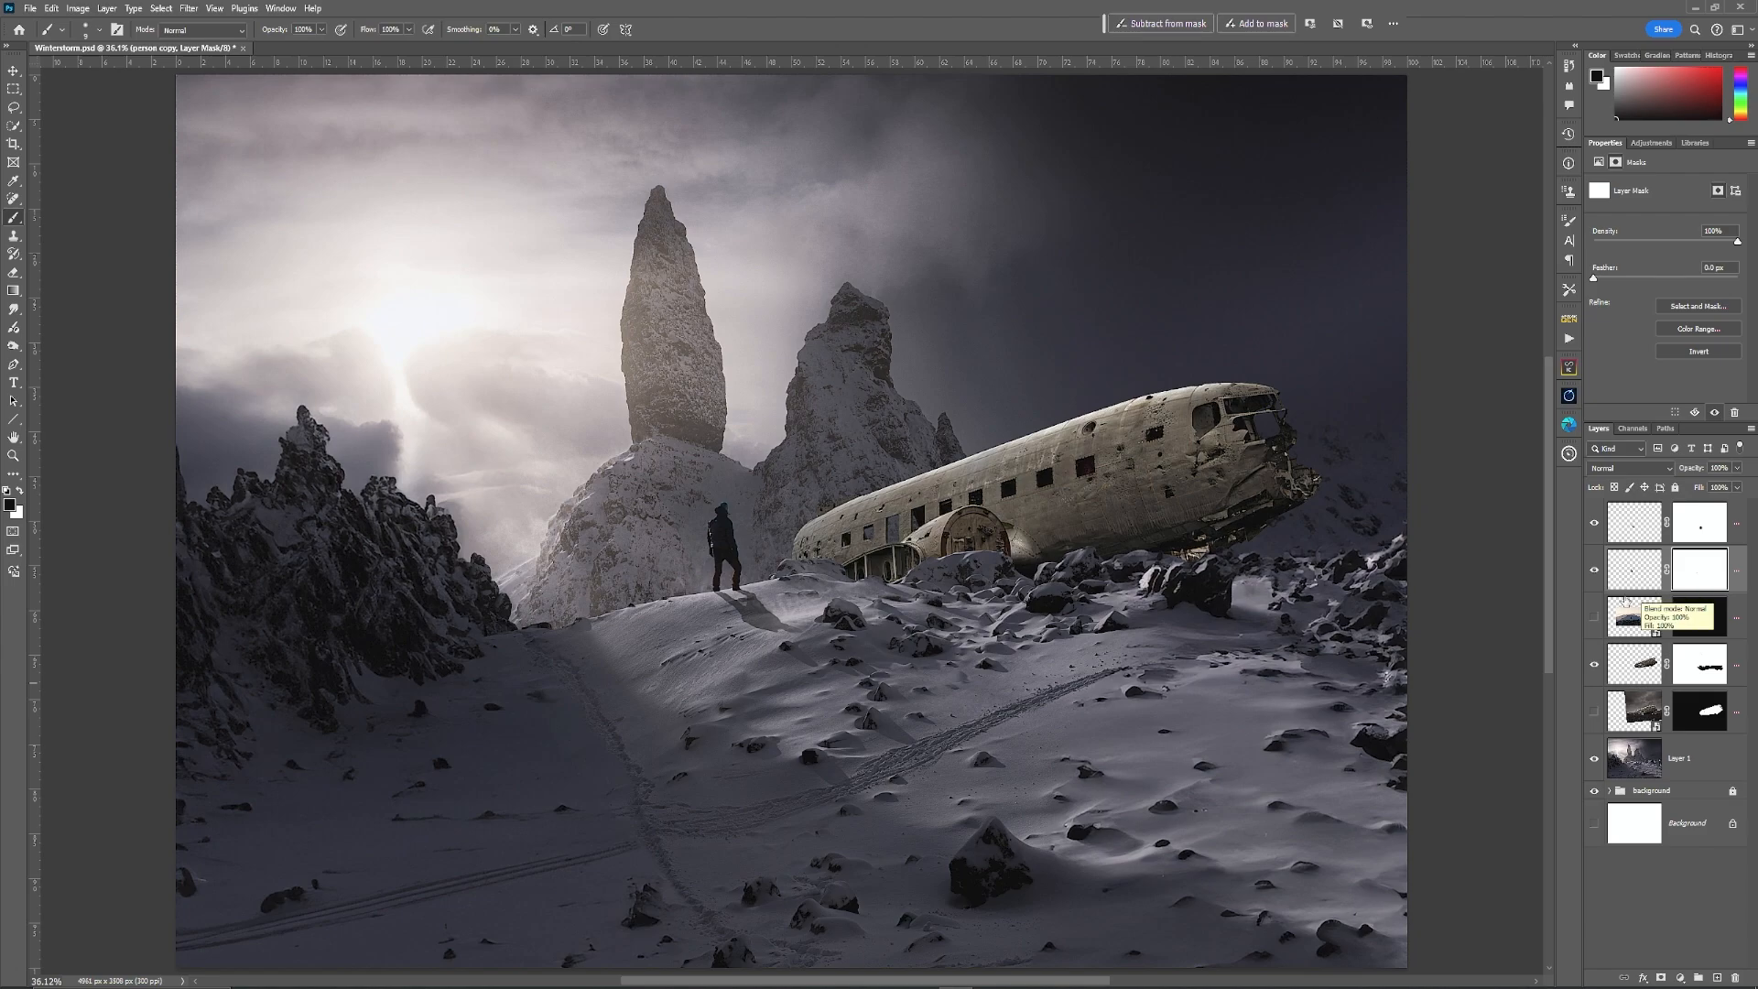
Step: On a new layer, stamp a flock of black birds across the bright sky with a scattered-flock brush from the Bird Brushes set
left_click(1717, 977)
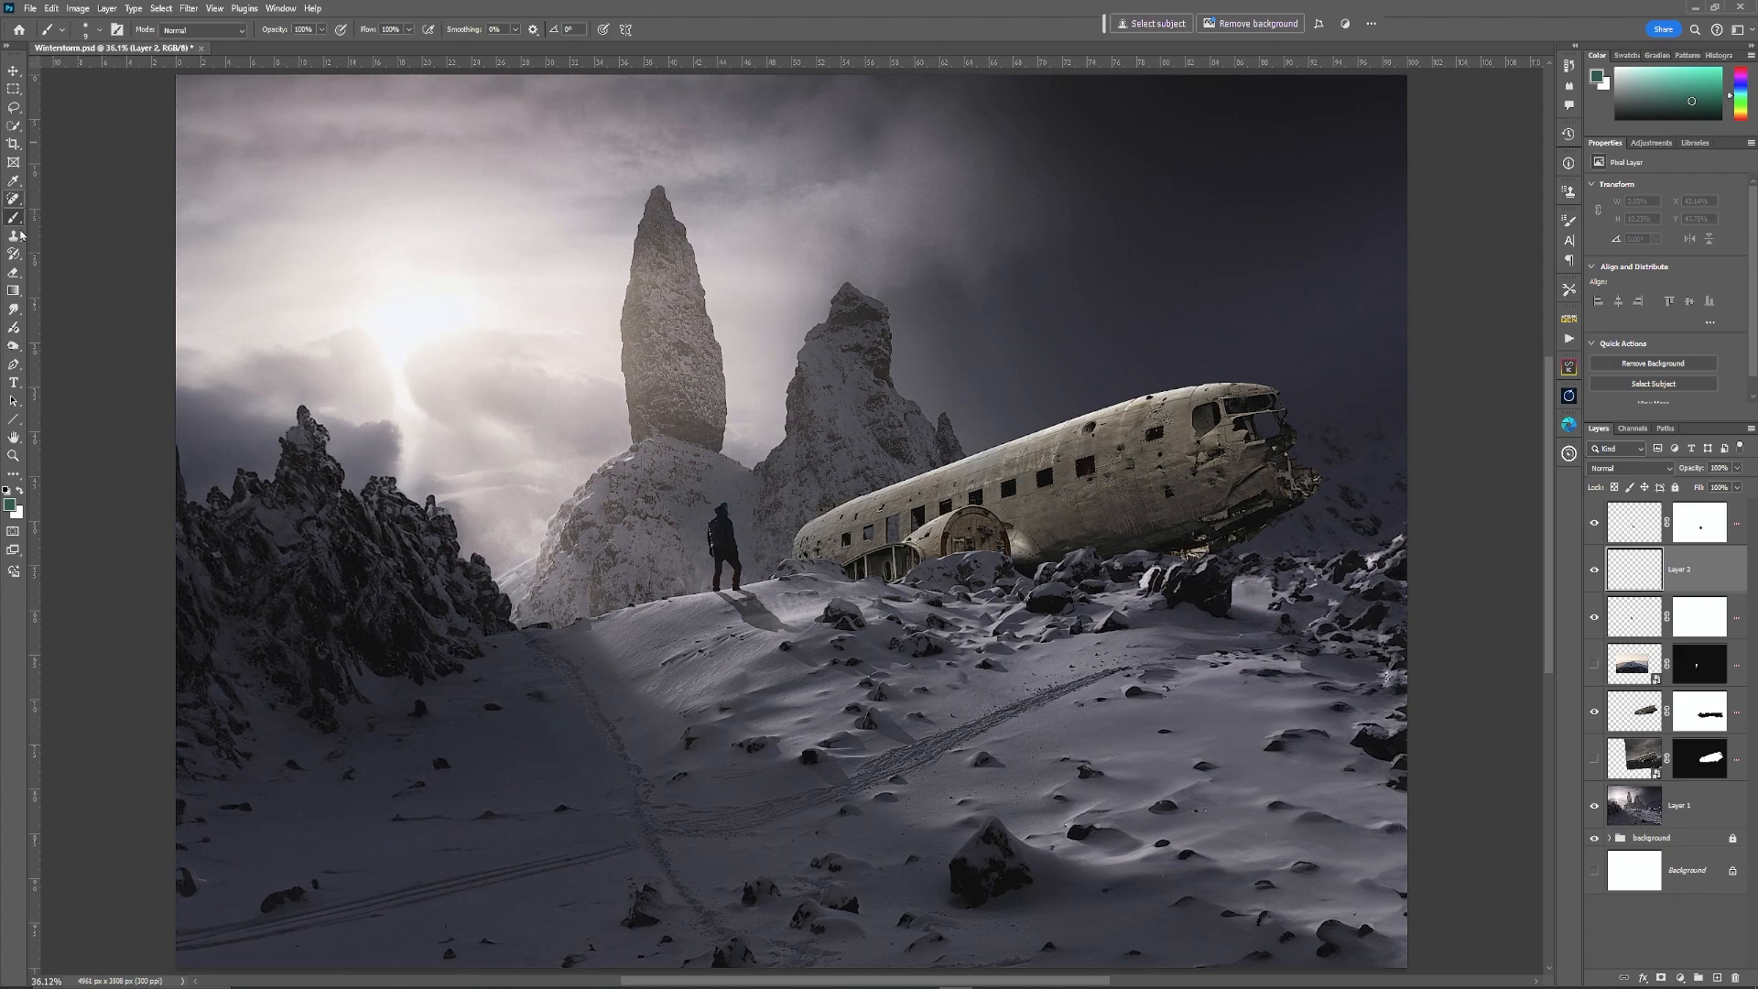
left_click(8, 490)
left_click(97, 32)
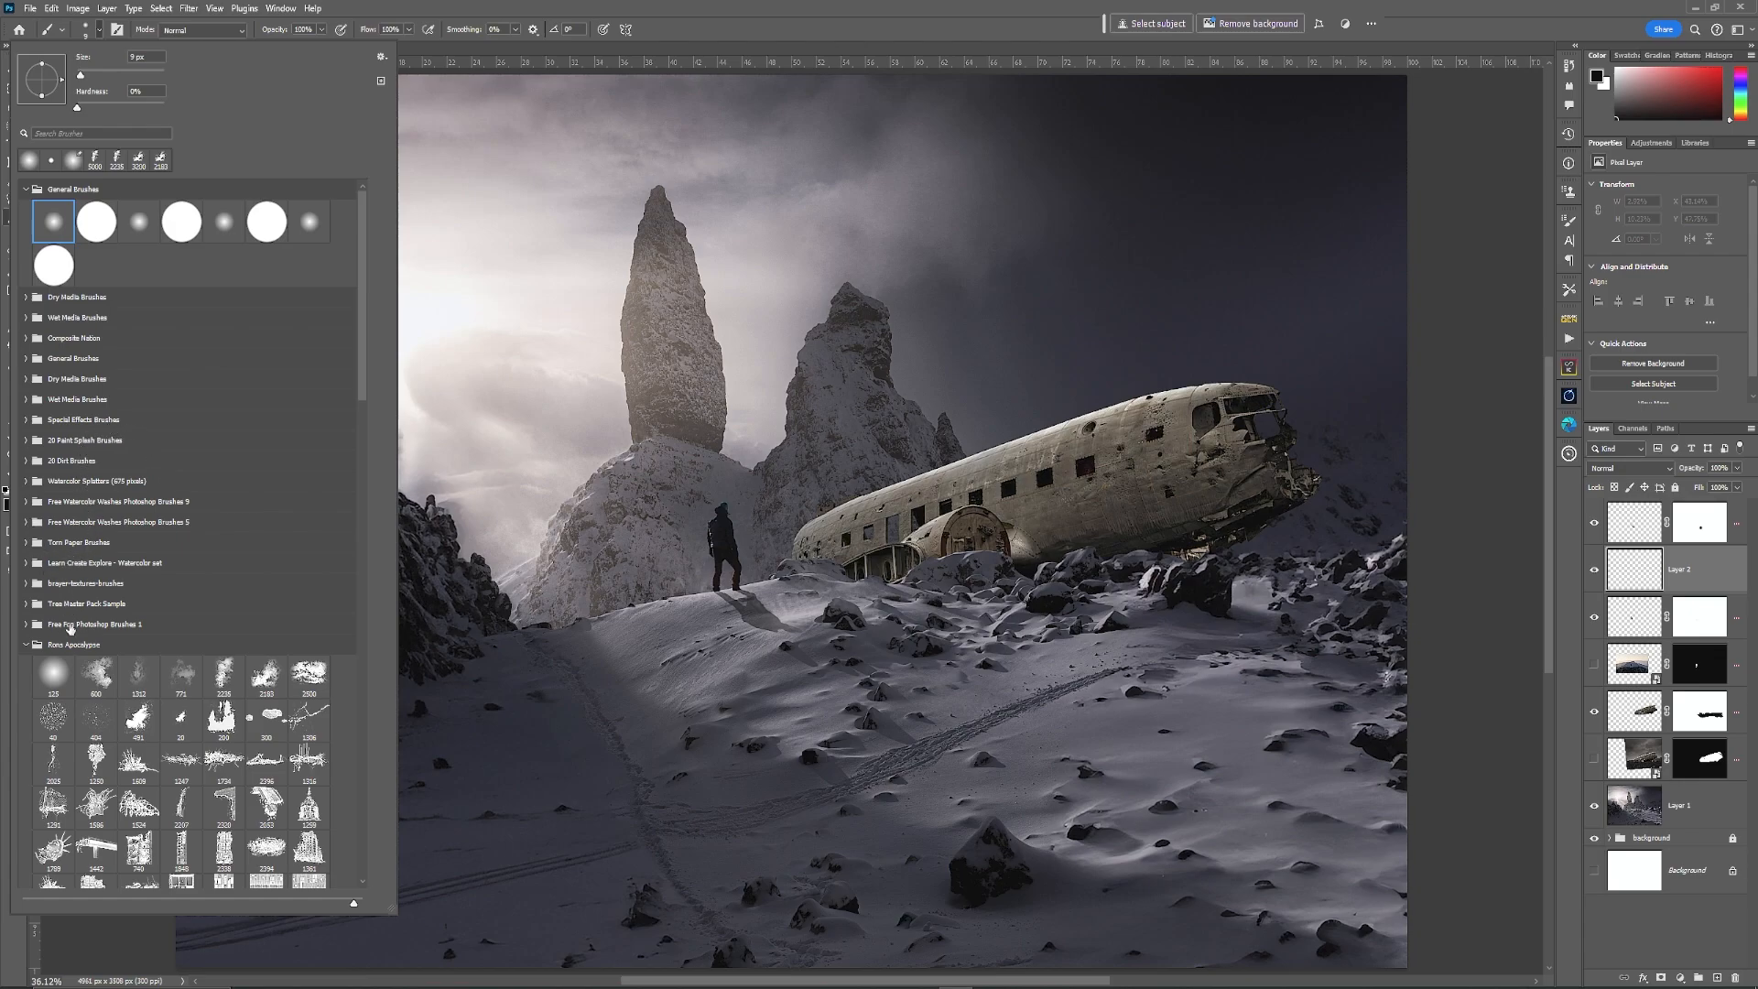
left_click(25, 645)
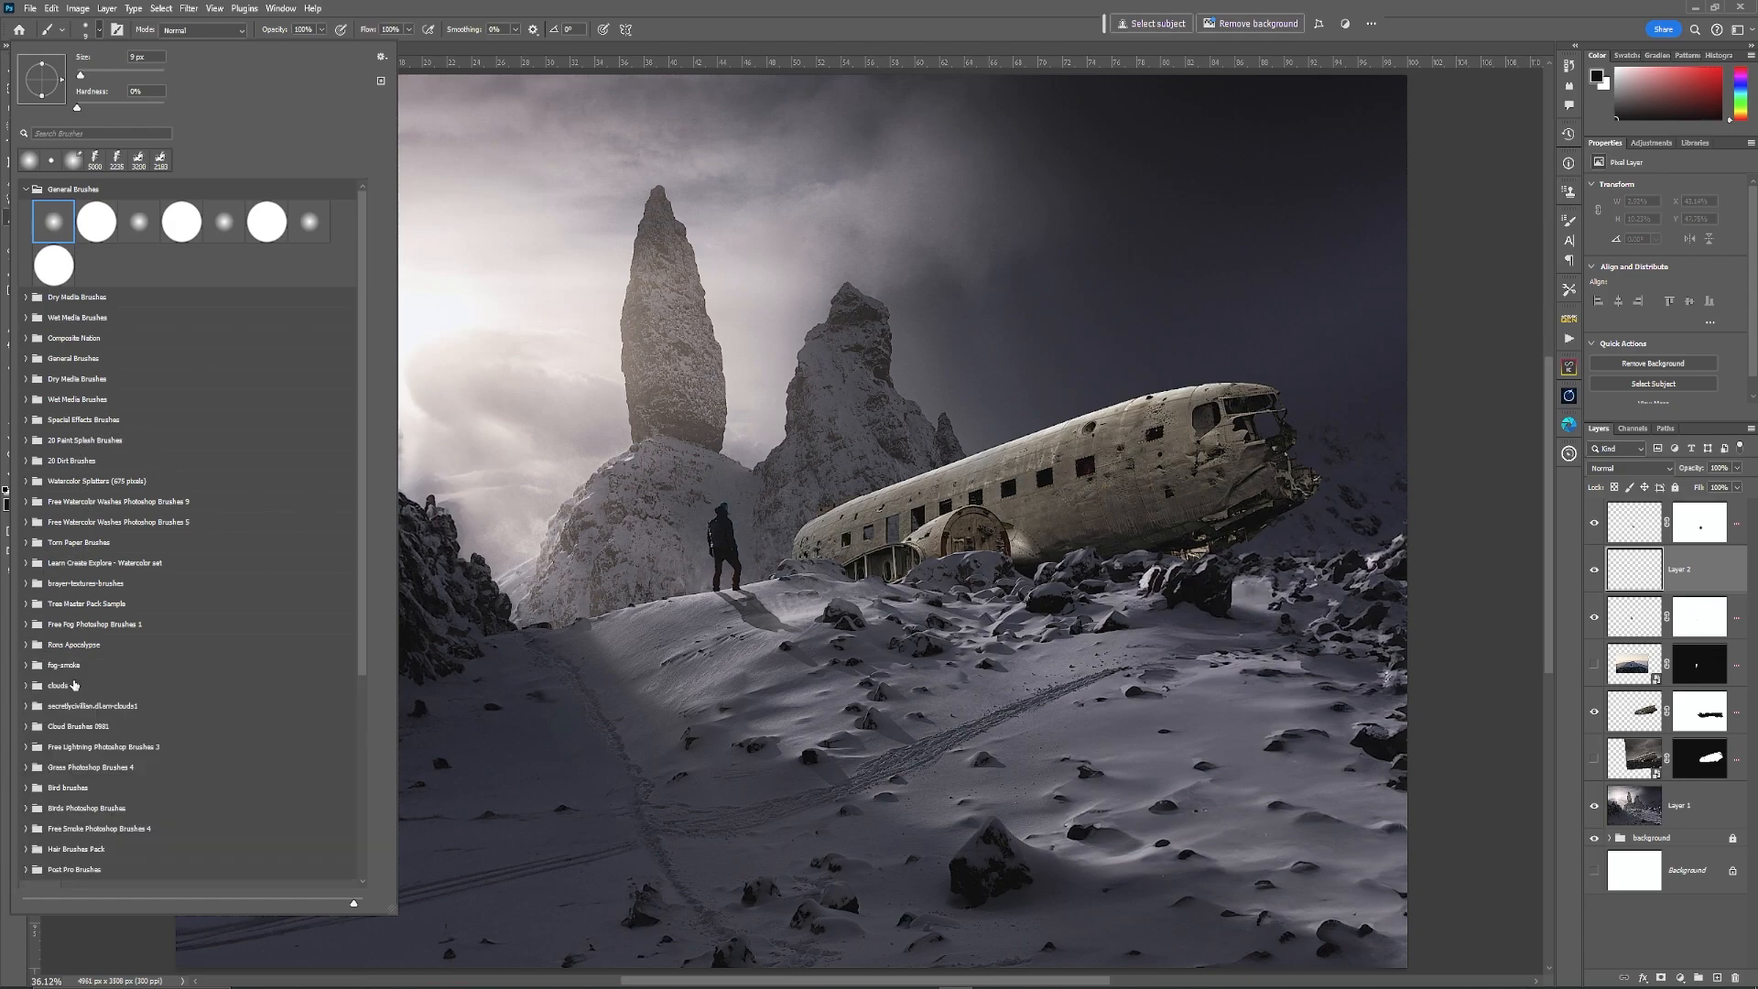
left_click(68, 787)
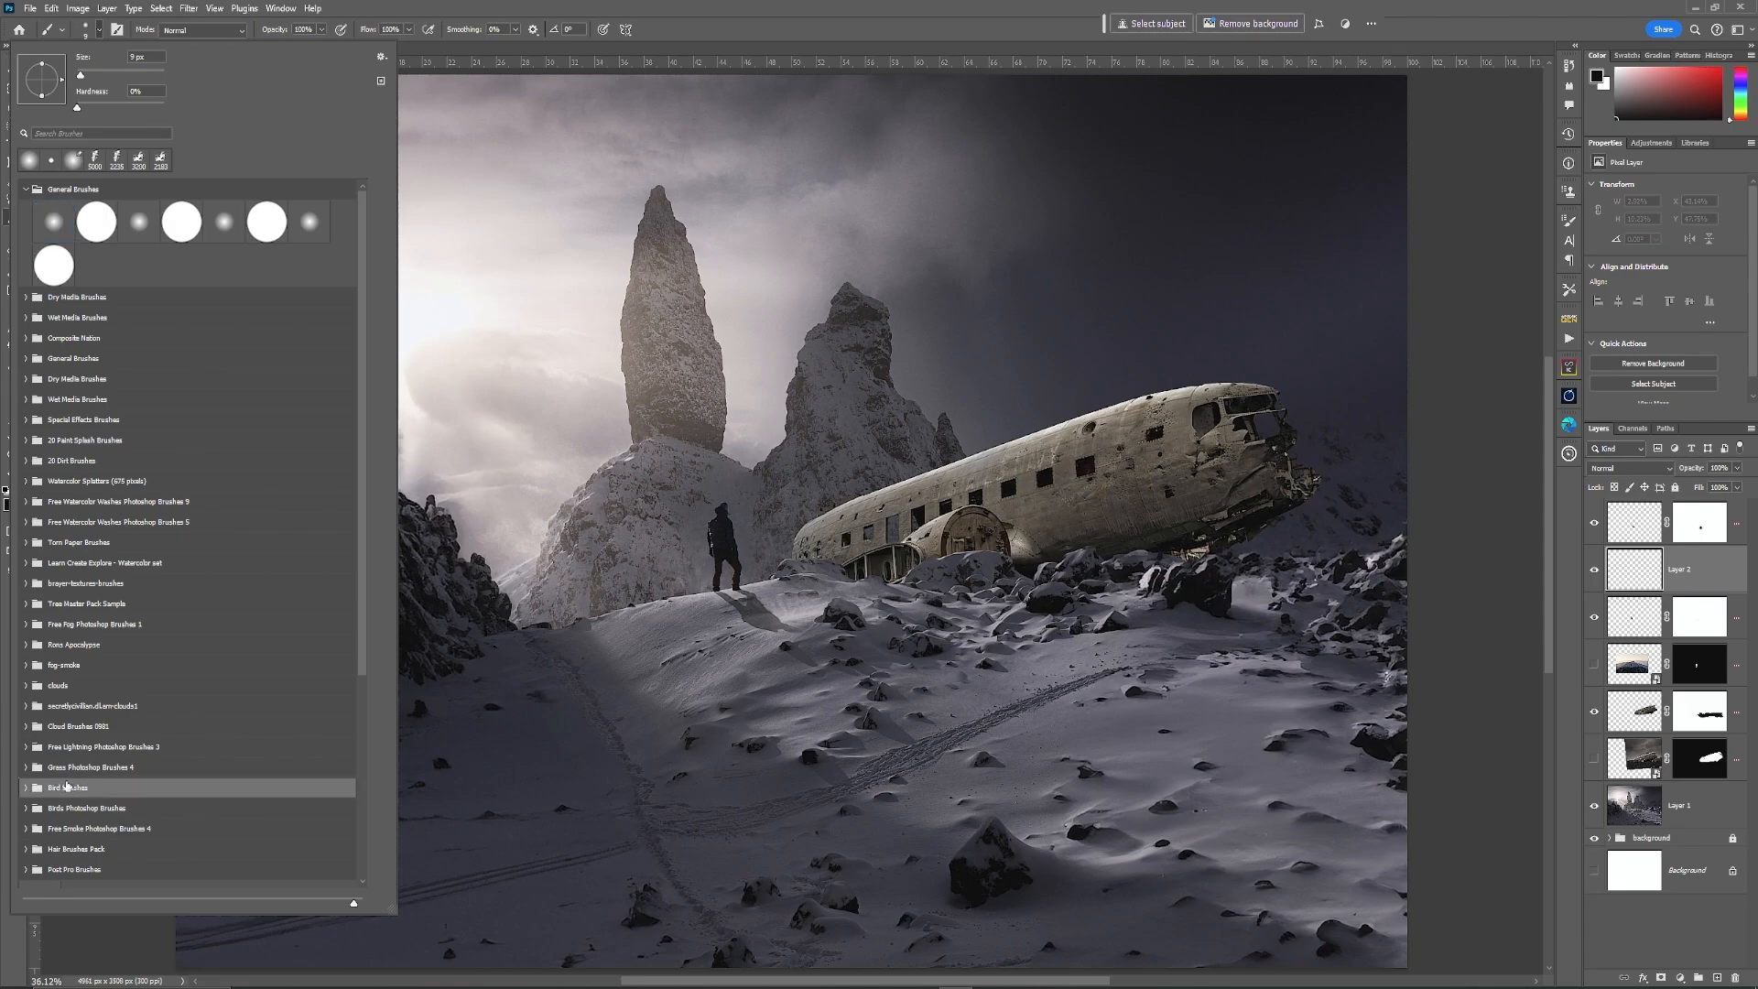
left_click(26, 786)
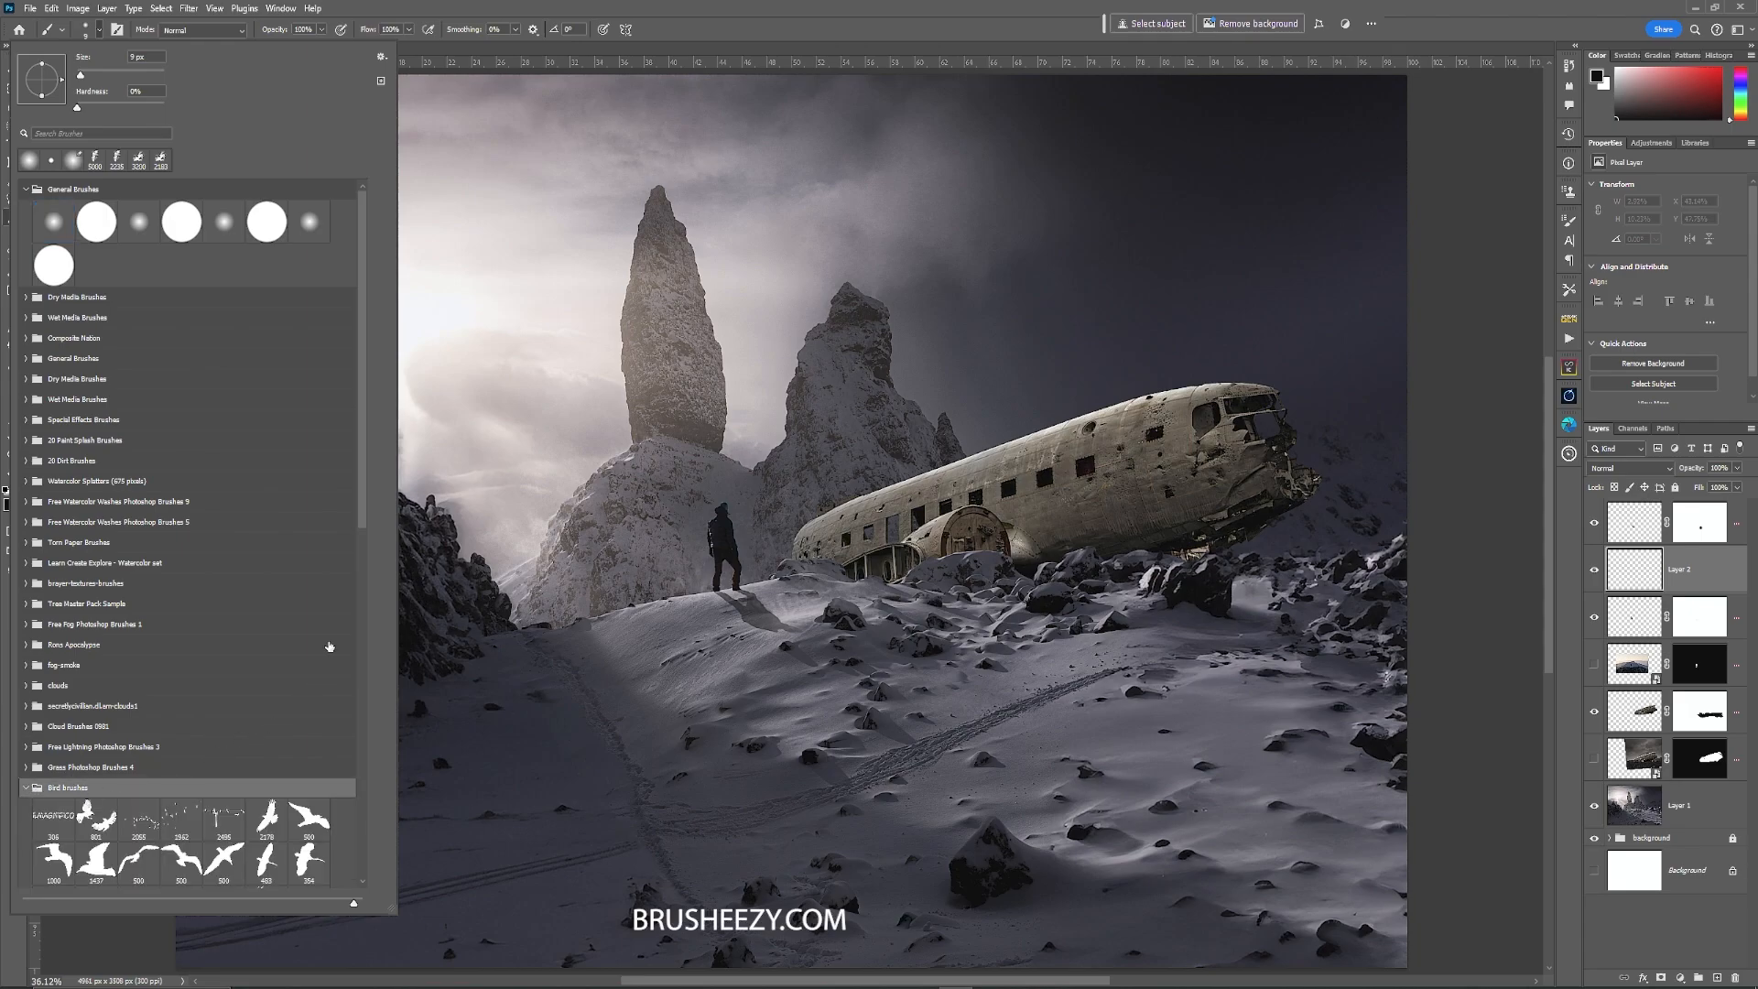
left_click_drag(363, 505, 352, 678)
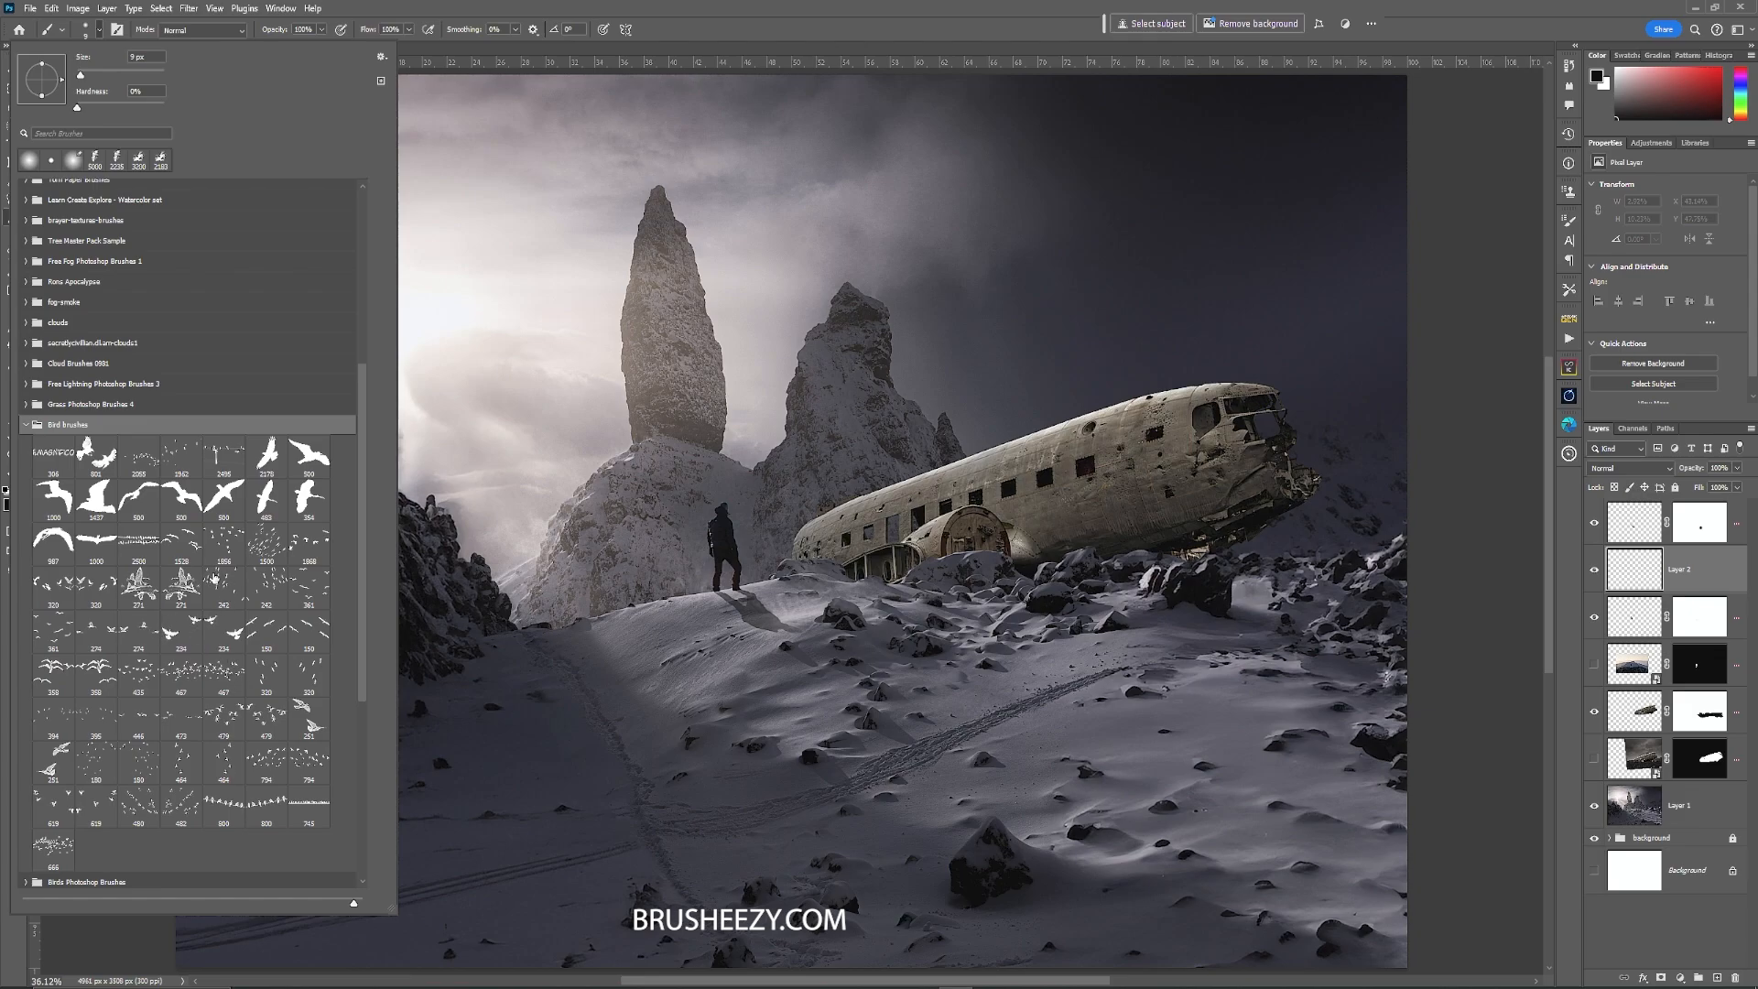
left_click(228, 544)
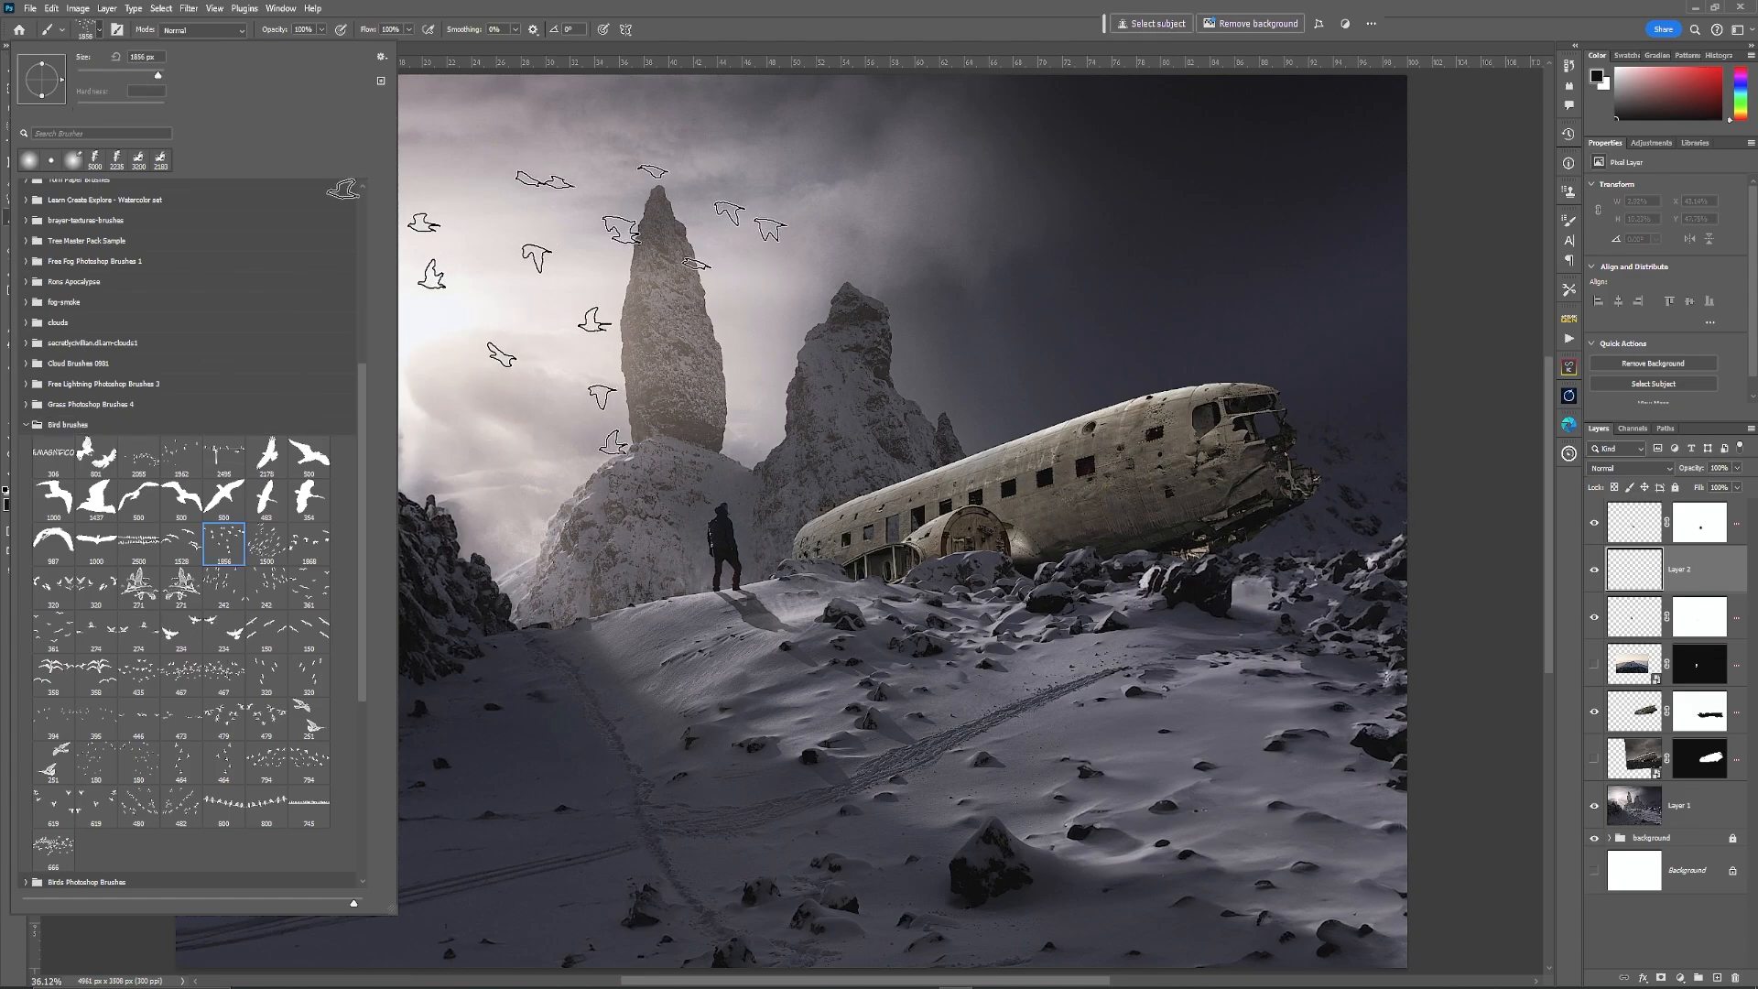
left_click(876, 9)
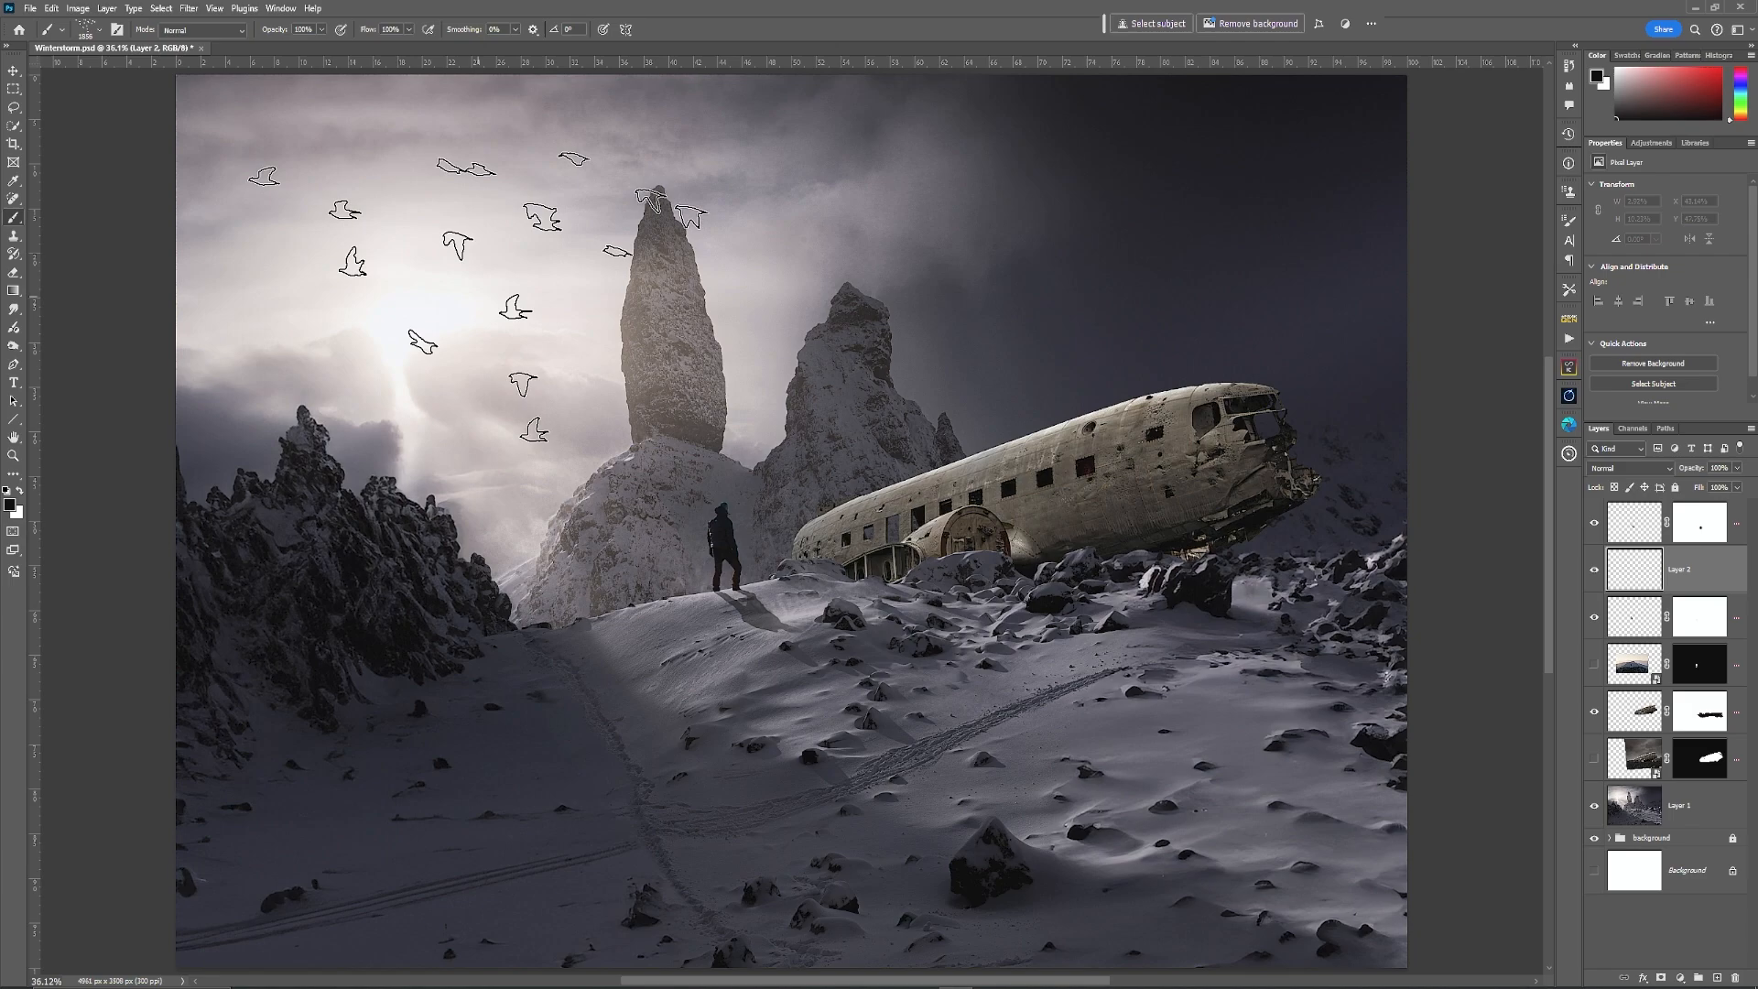
left_click(478, 297)
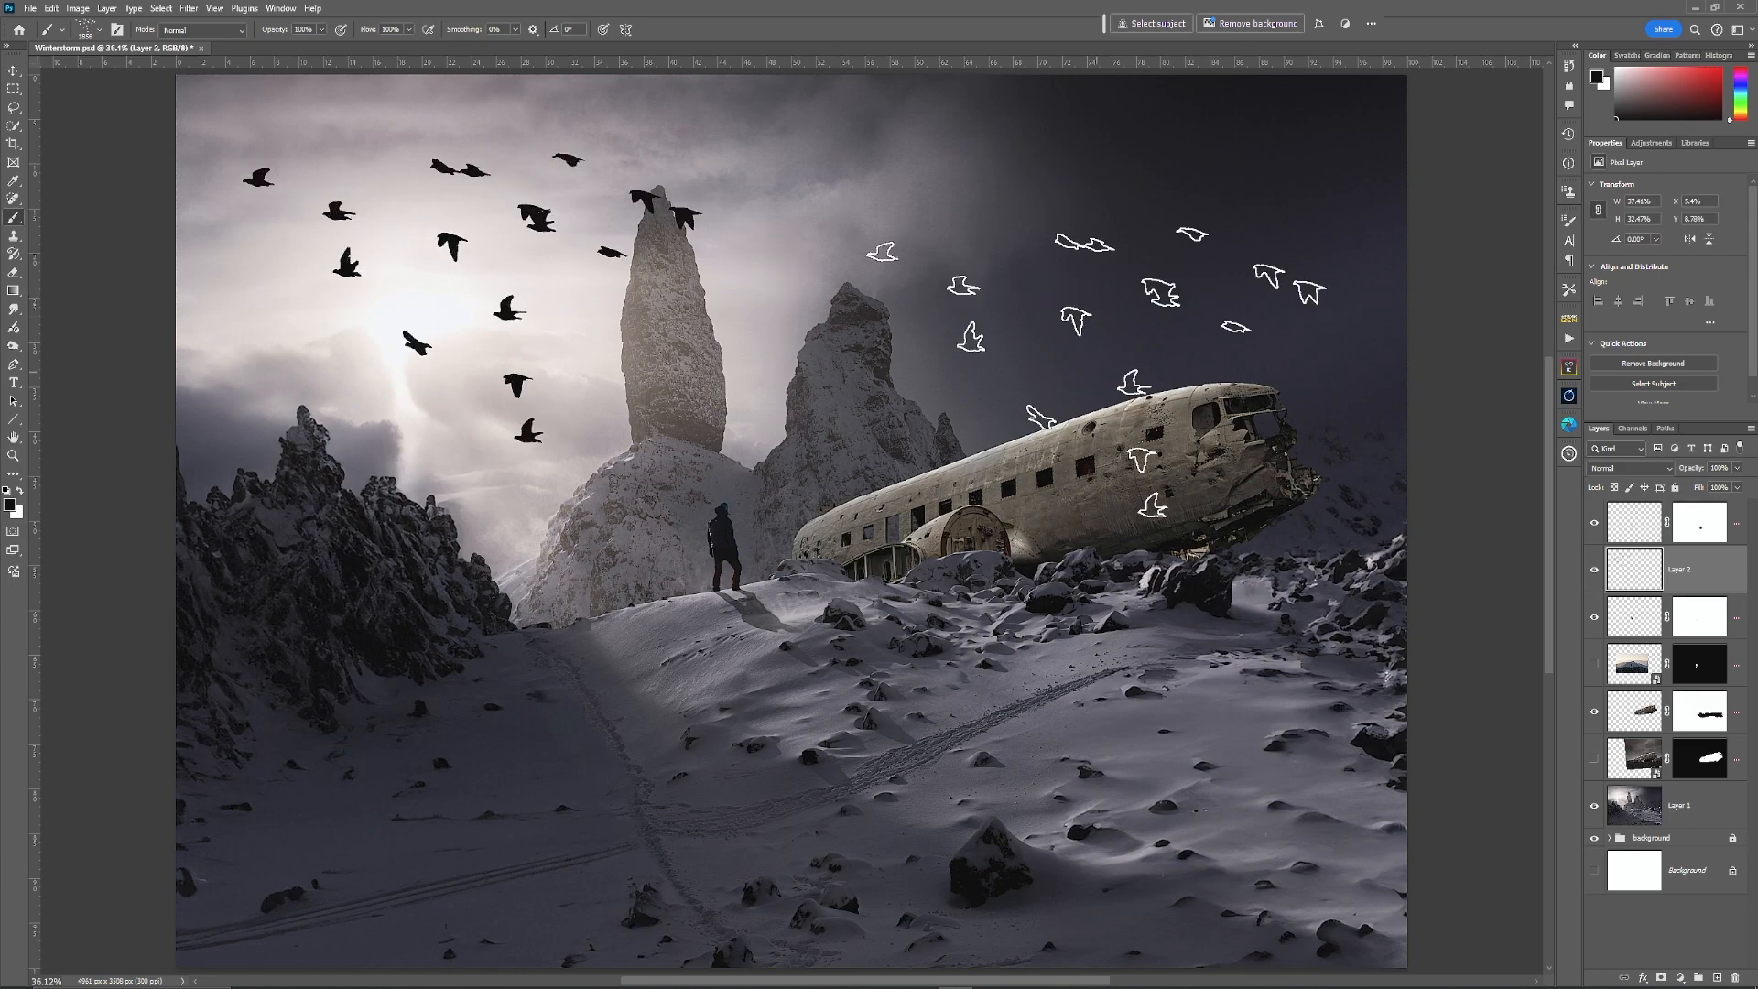
Step: Shrink the flock to about 44%, tilt it about 12° clockwise over the sun's glow, and lower the layer's opacity
key("ctrl+t")
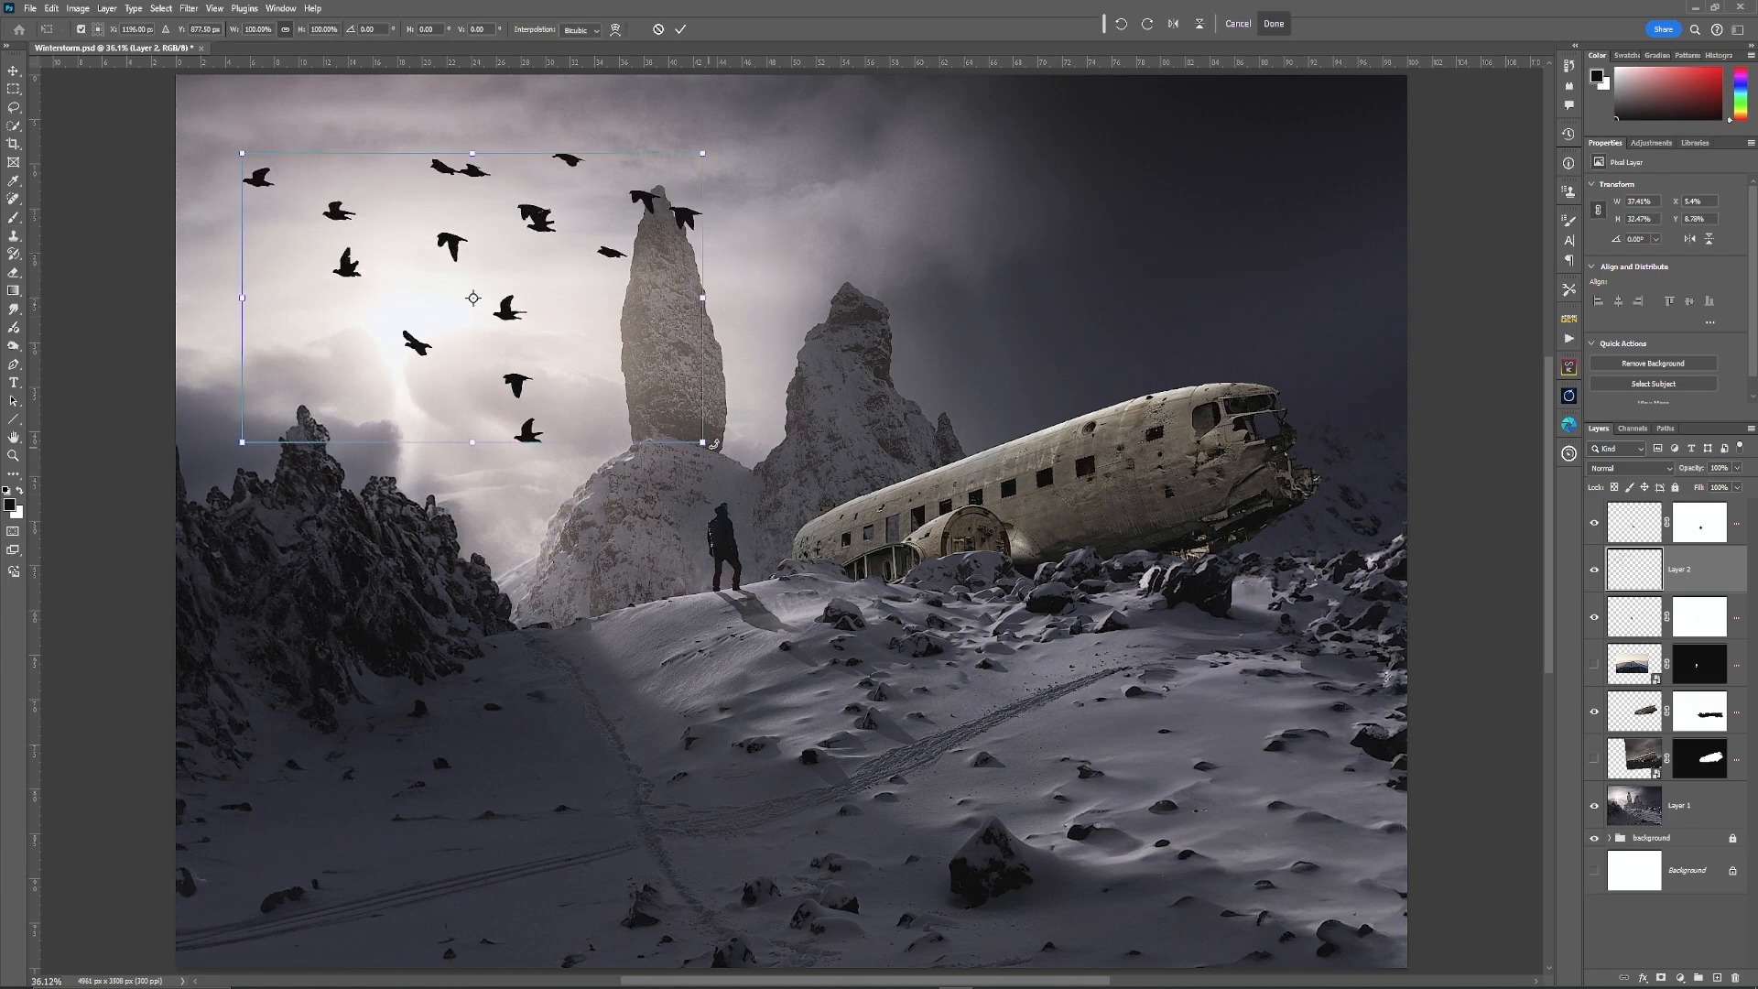
left_click_drag(703, 442, 514, 370)
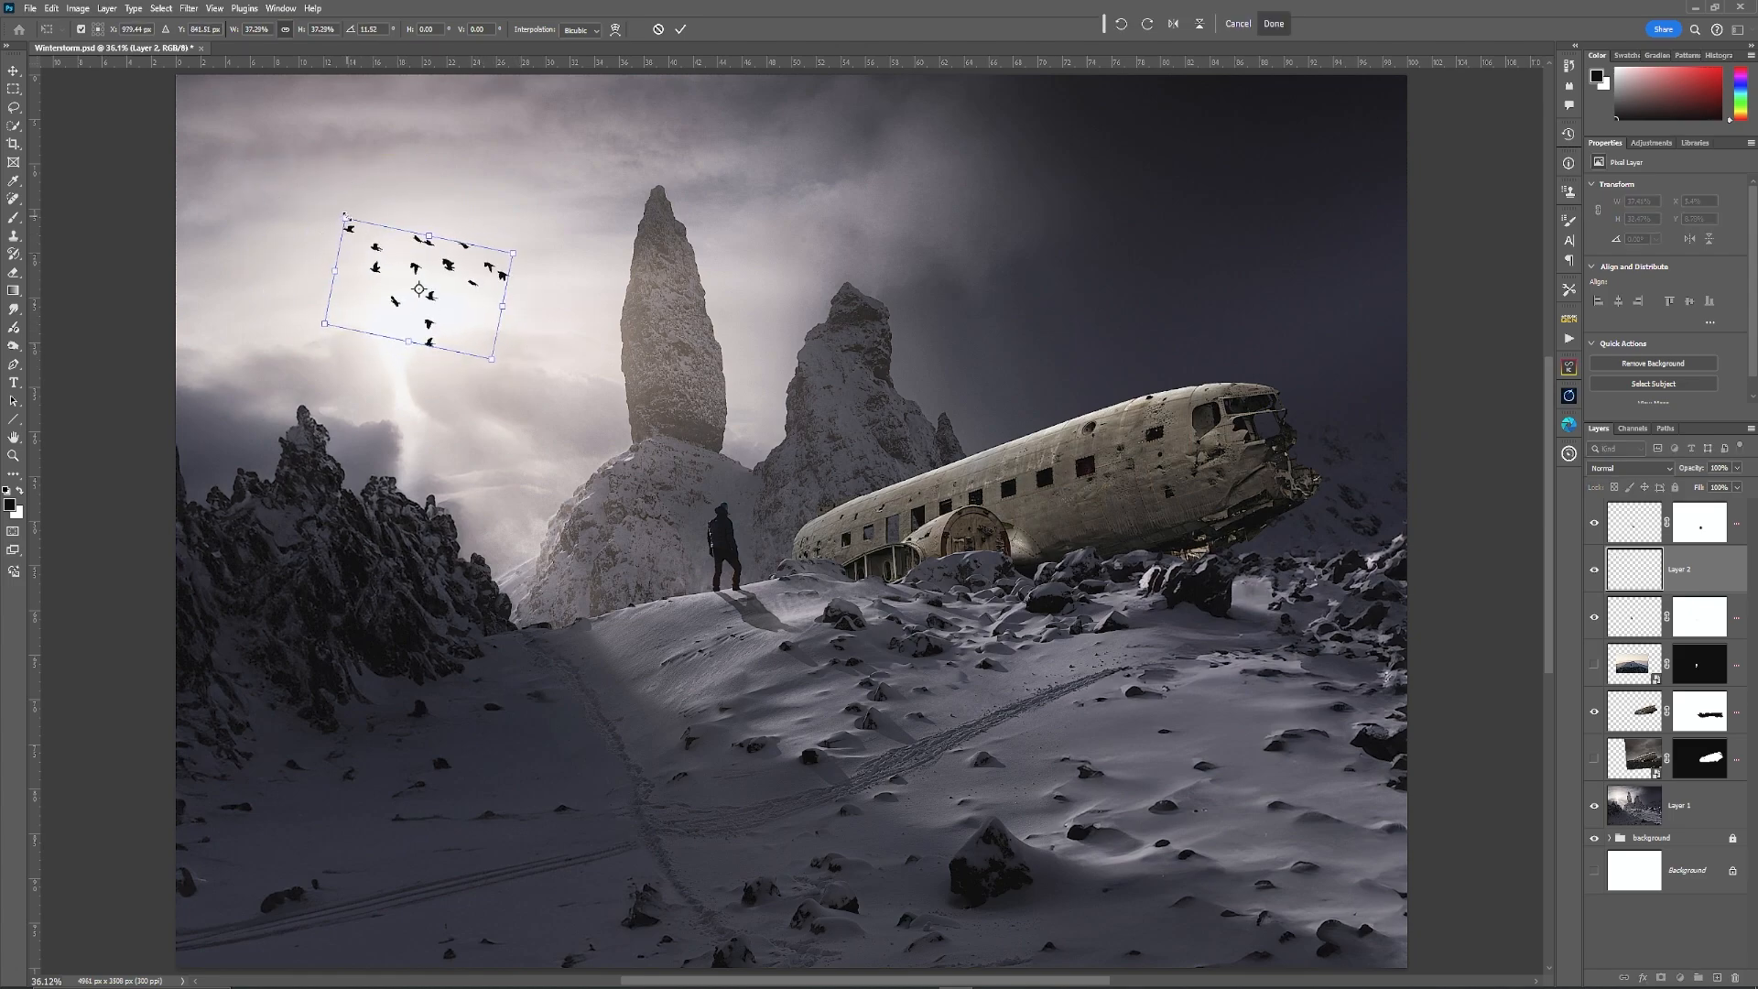
left_click_drag(346, 216, 314, 193)
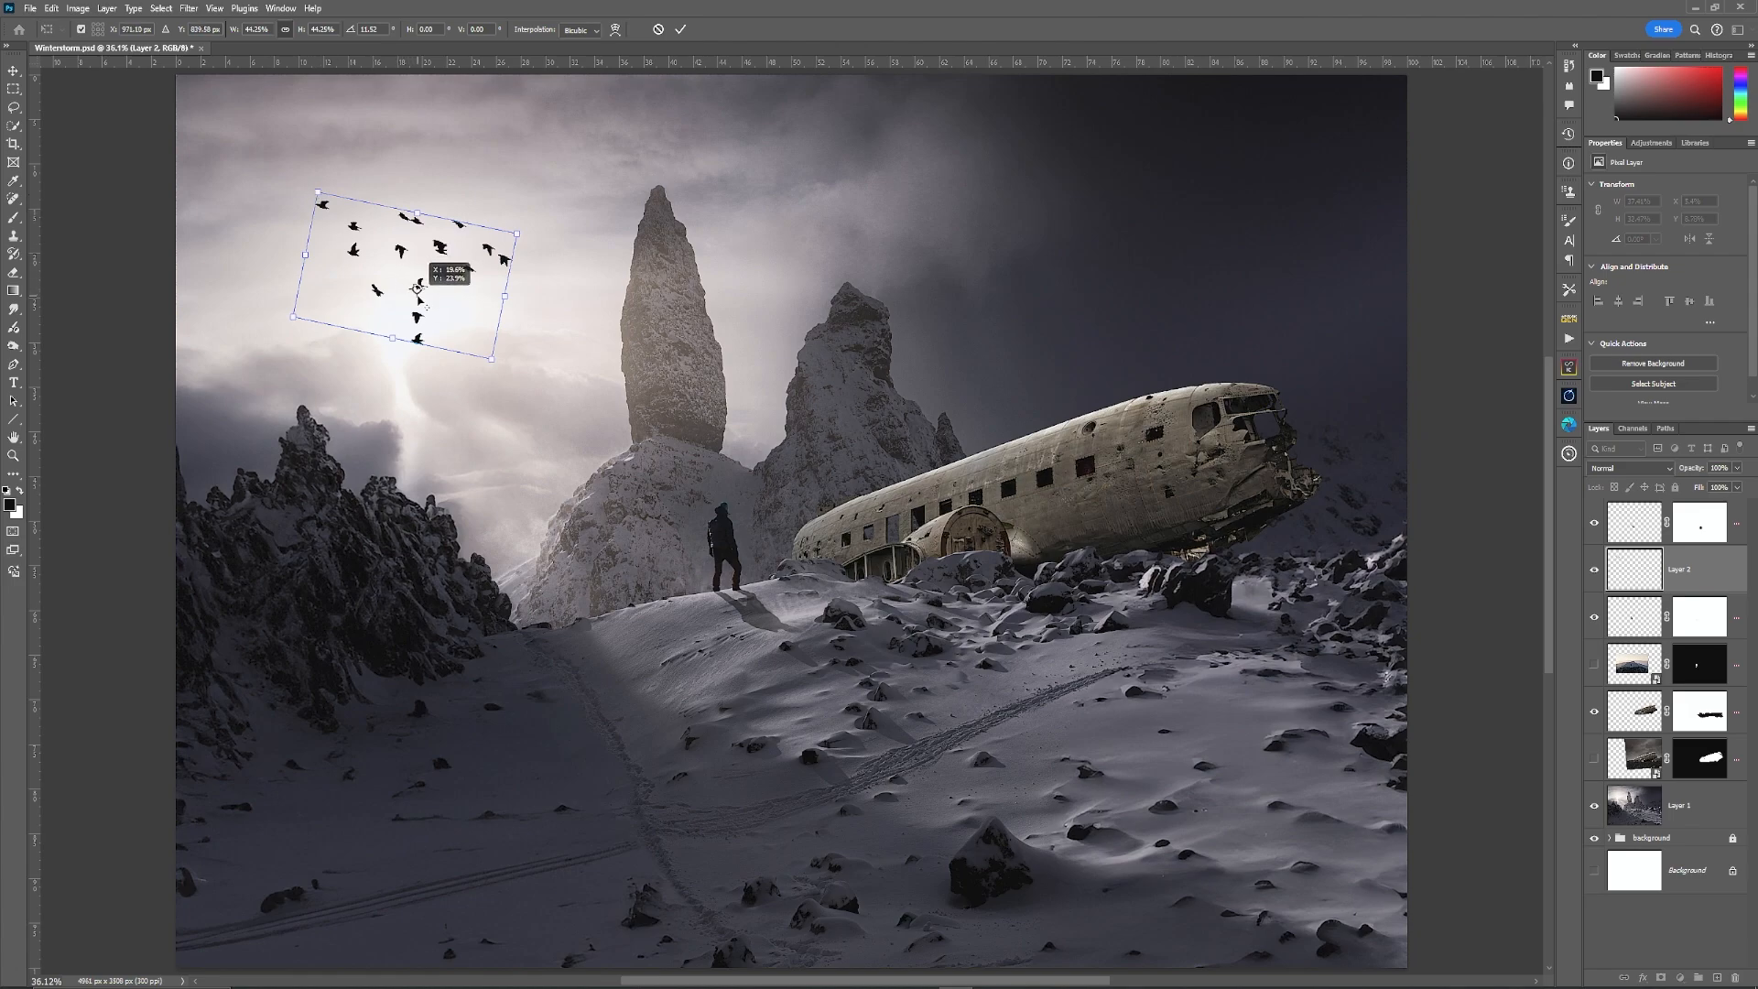
left_click_drag(467, 324, 470, 325)
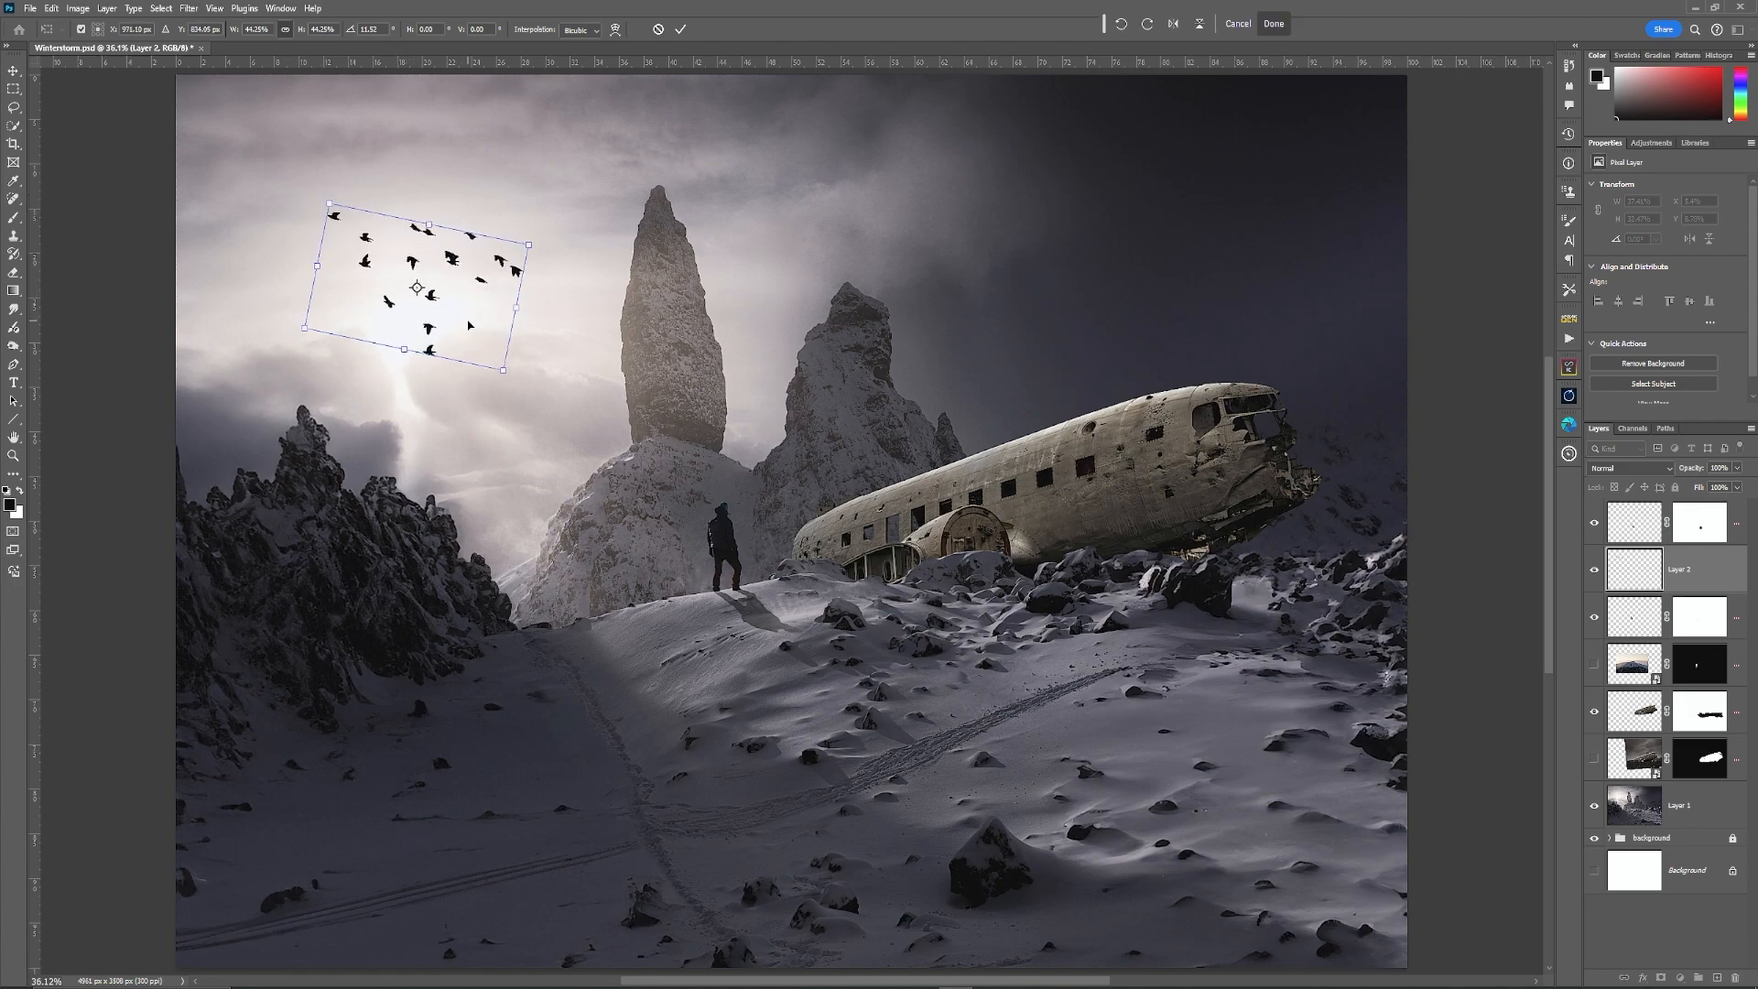
left_click(681, 27)
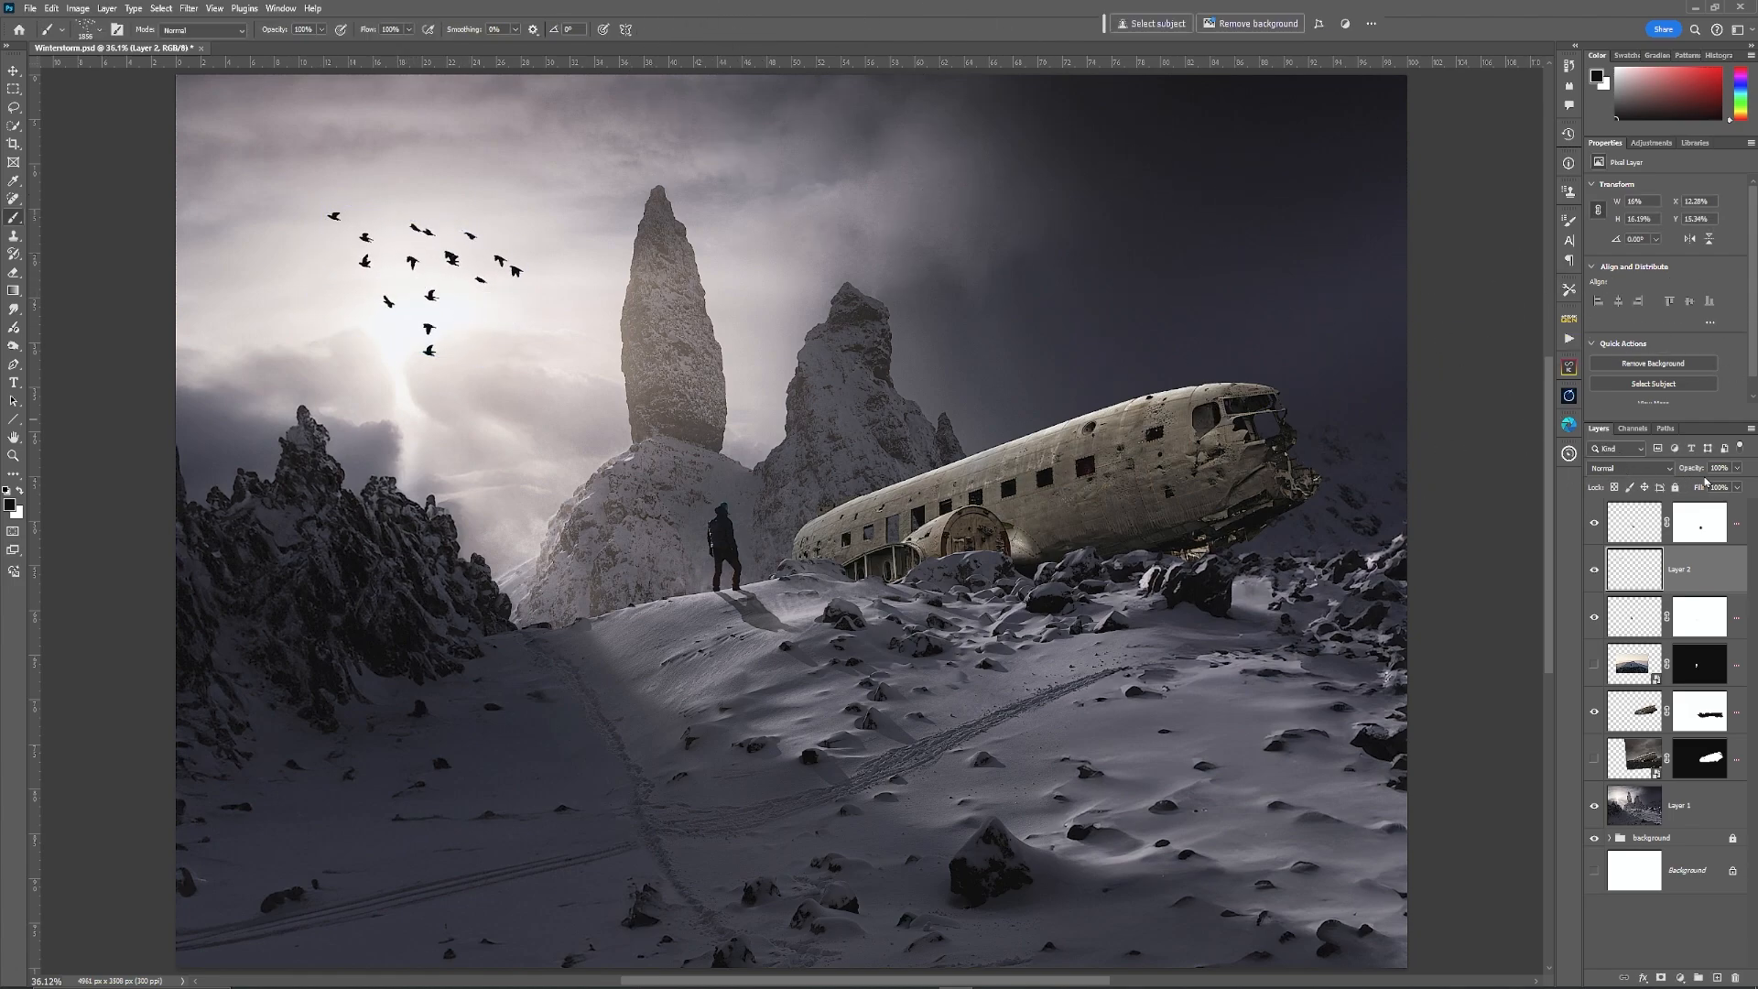
left_click(1737, 467)
left_click_drag(1739, 486, 1694, 481)
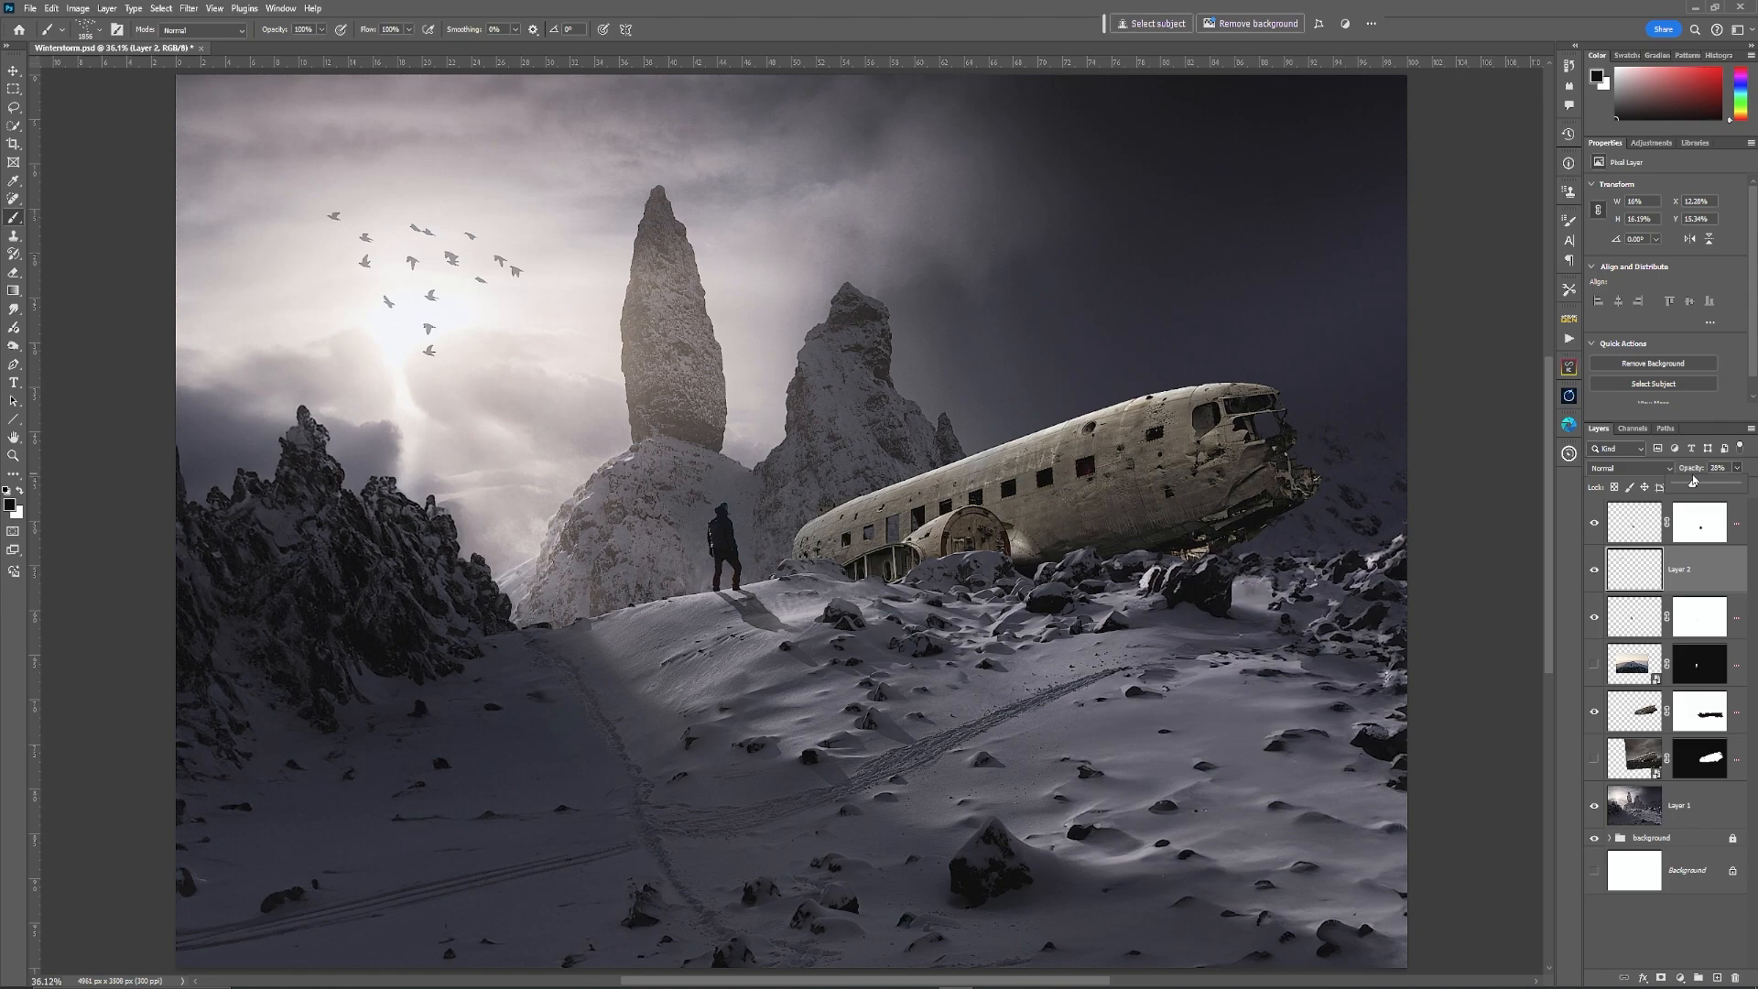
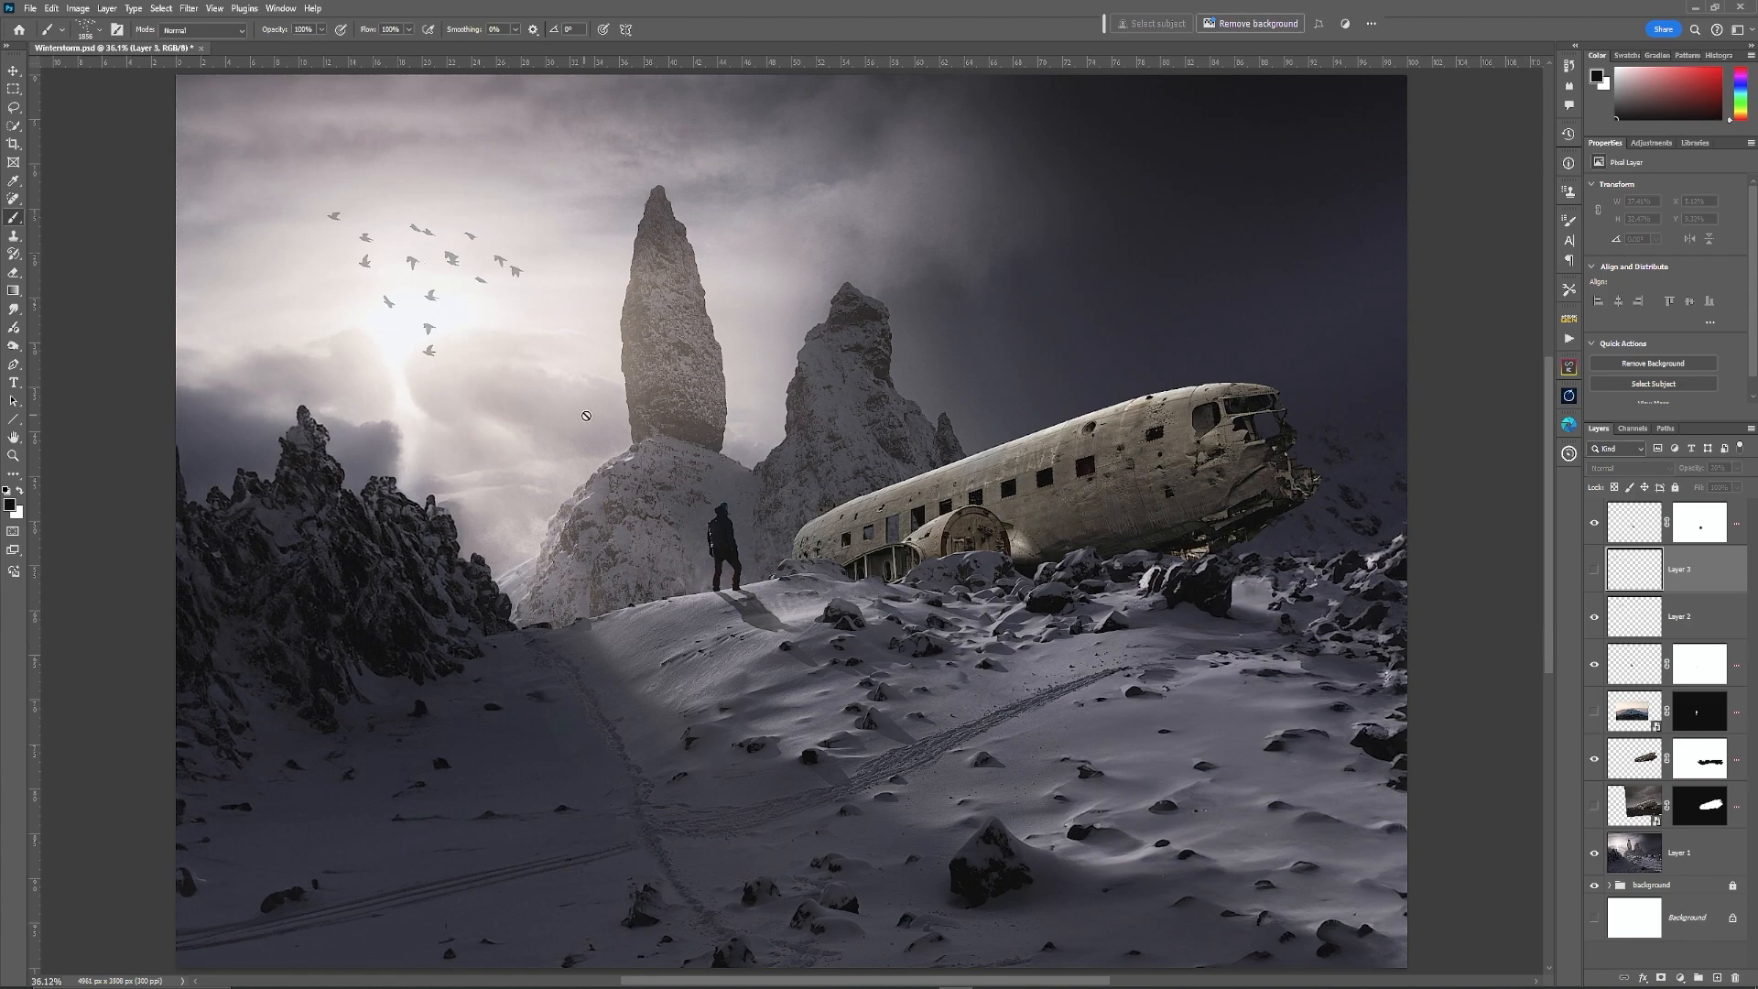
Step: Select the person copy layer holding the hiker, checking it by toggling its visibility
key("z")
left_click_drag(716, 519, 774, 506)
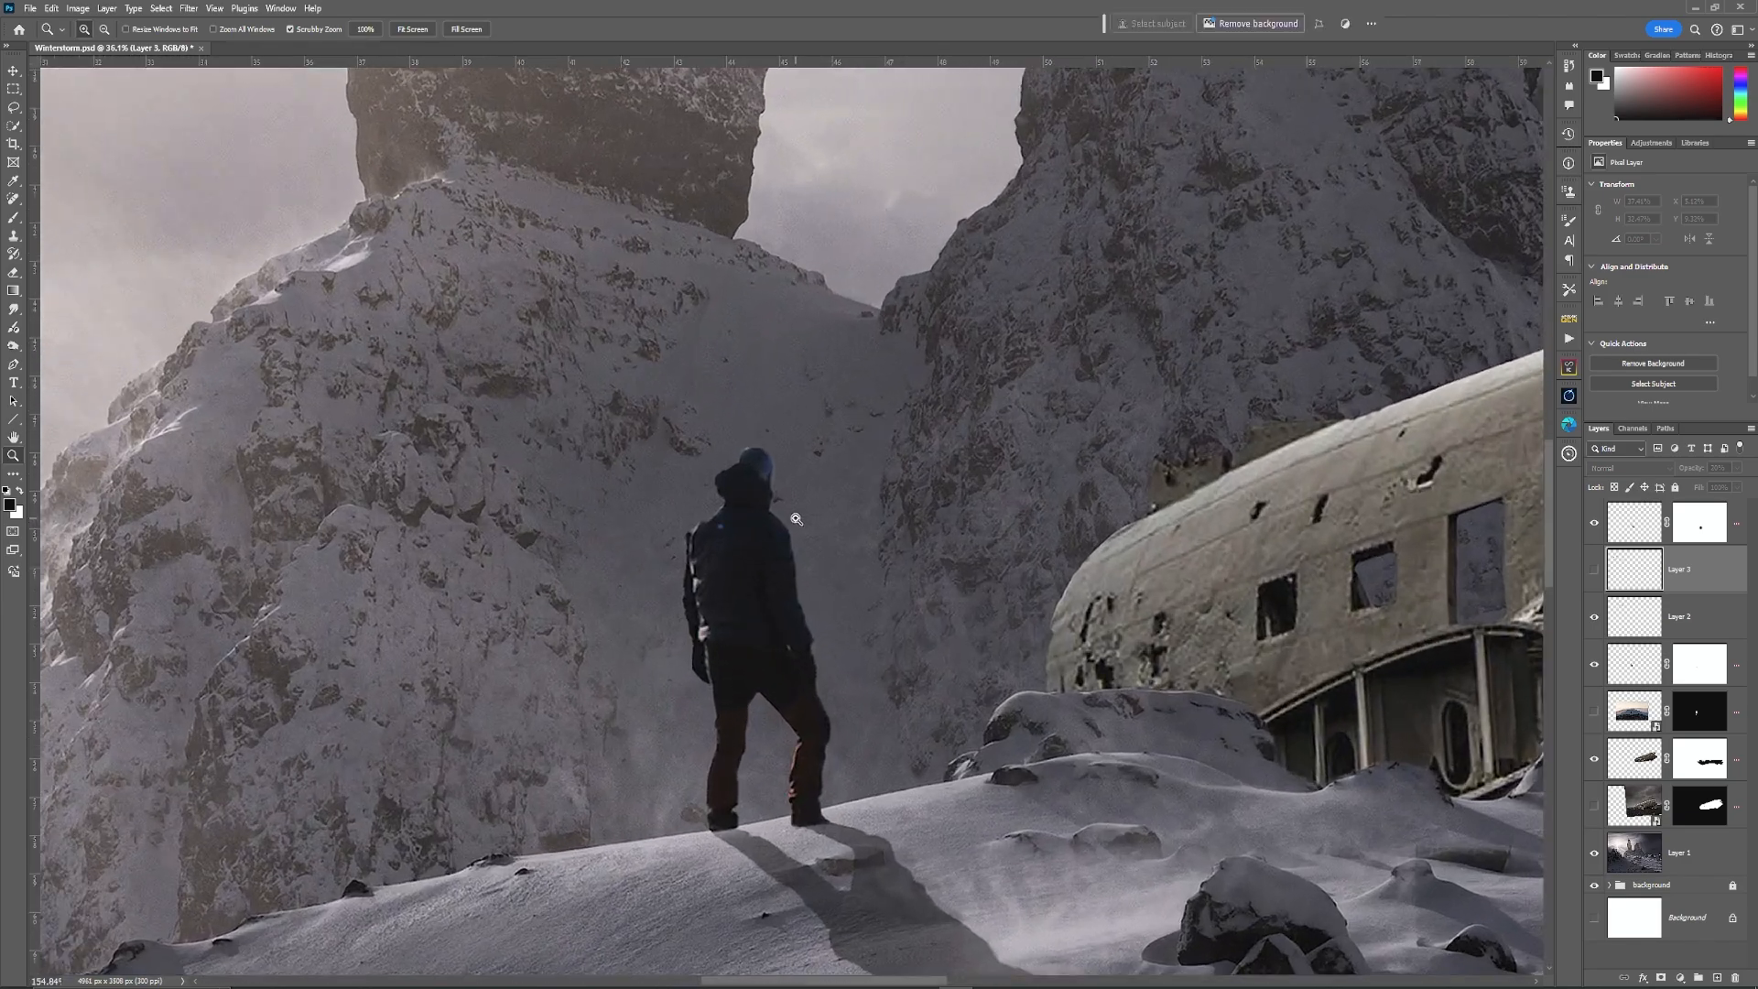
key("b")
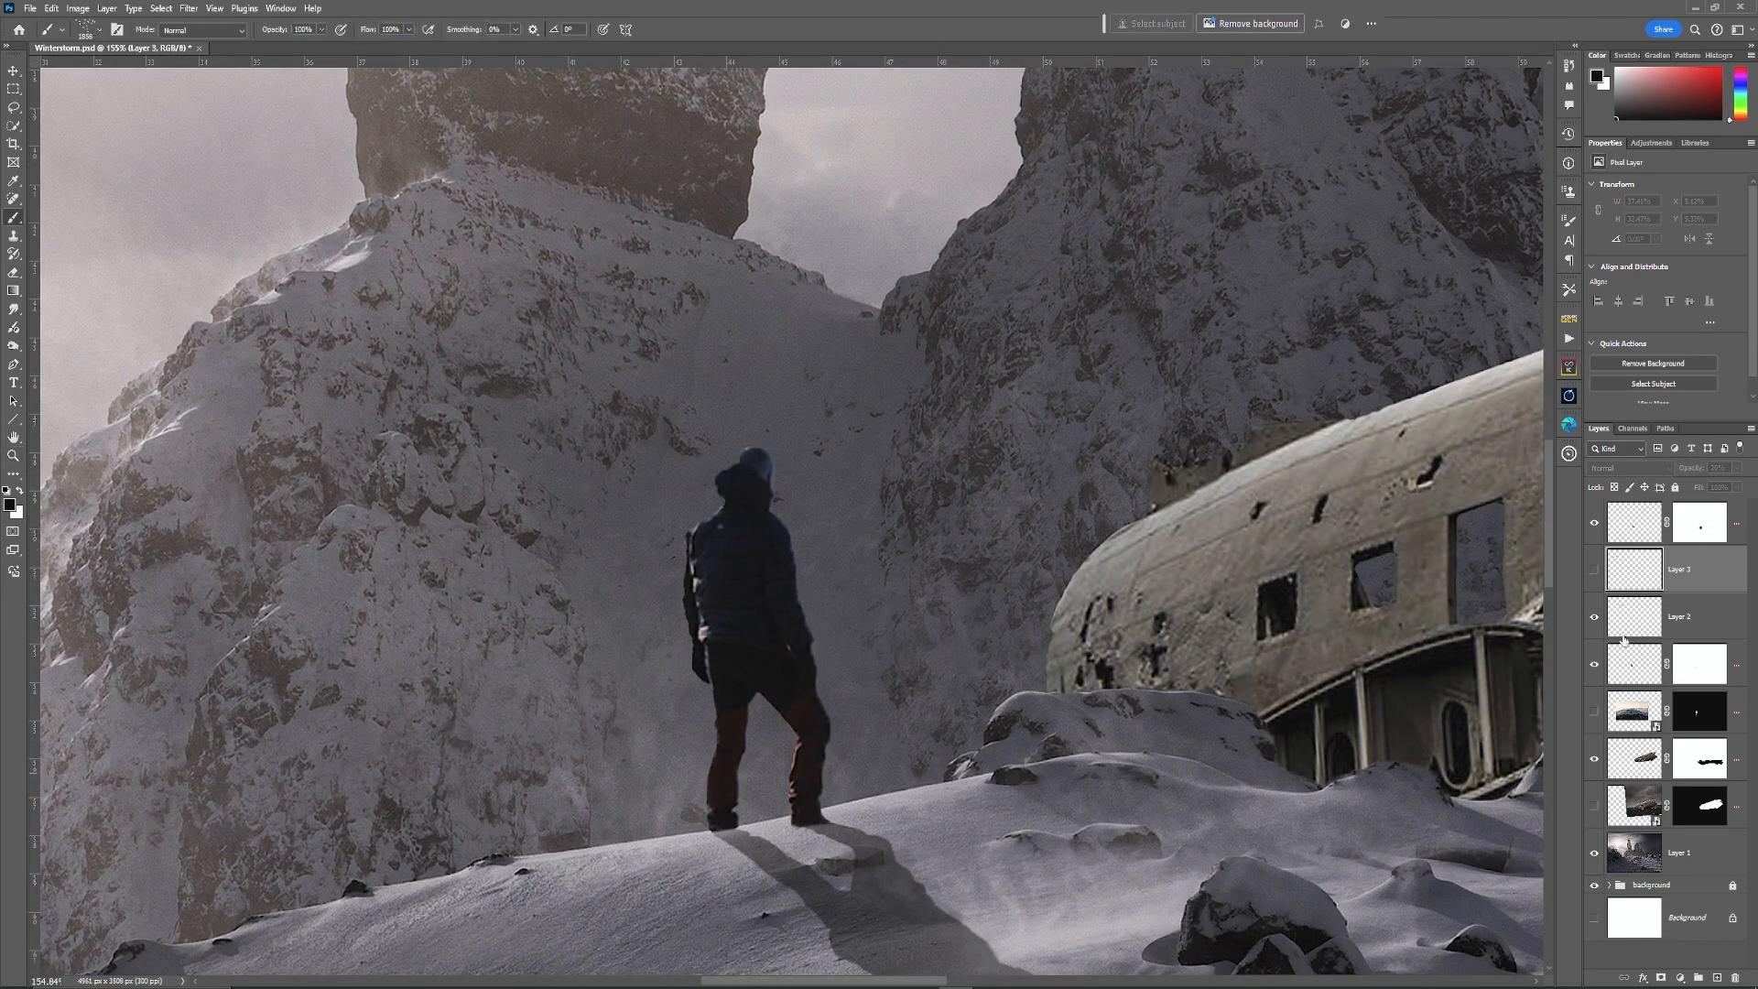
key("v")
left_click(1638, 539)
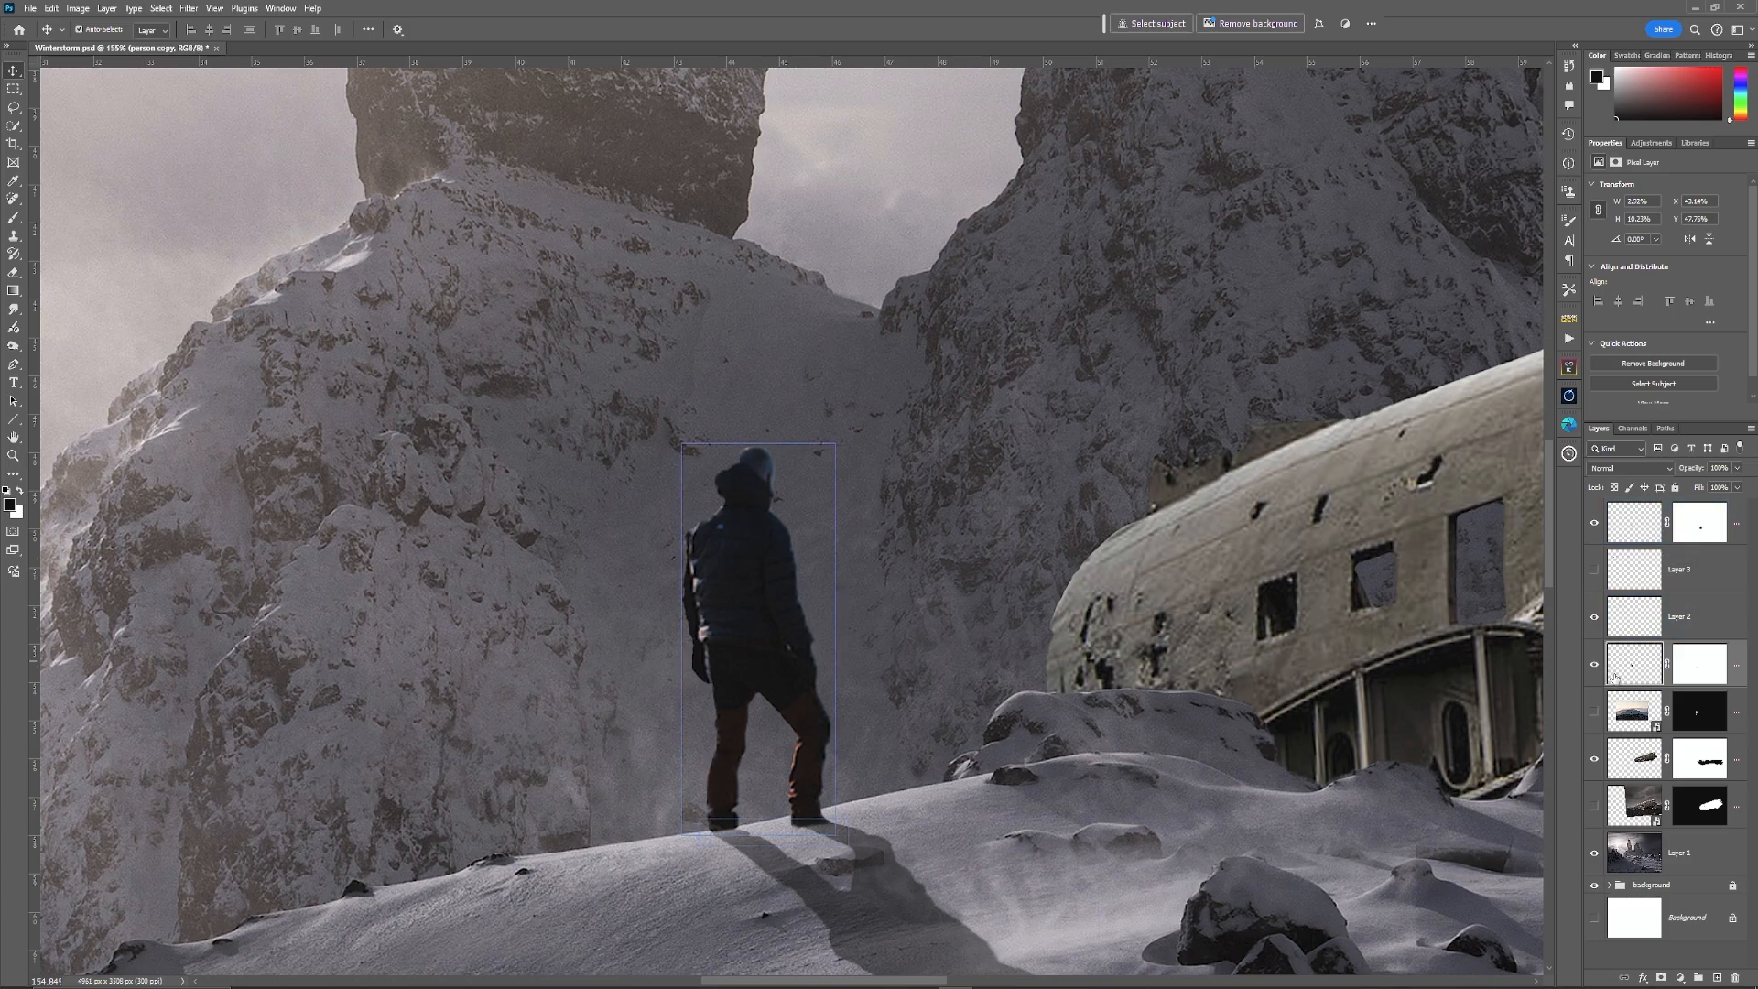
left_click(1596, 666)
left_click(1596, 667)
Step: Add a Curves adjustment clipped to the hiker's layer, darkening the lower tones and lifting the black point for a hazy look
left_click(1651, 143)
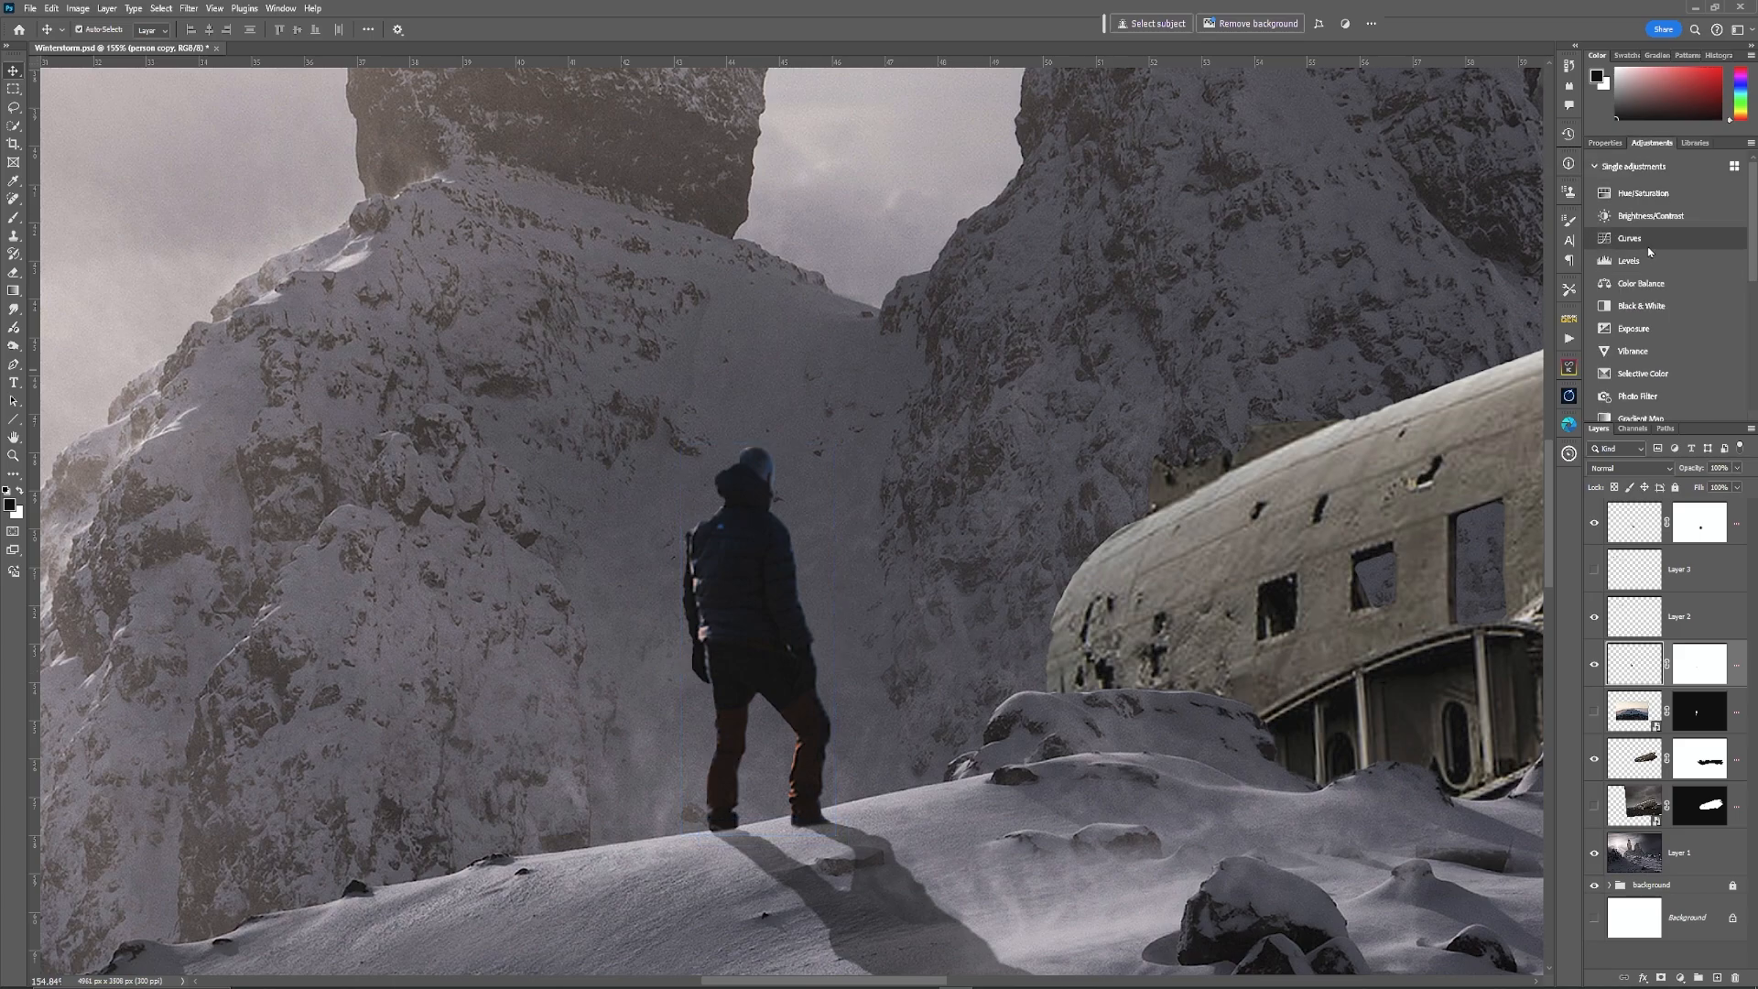
left_click(1639, 239)
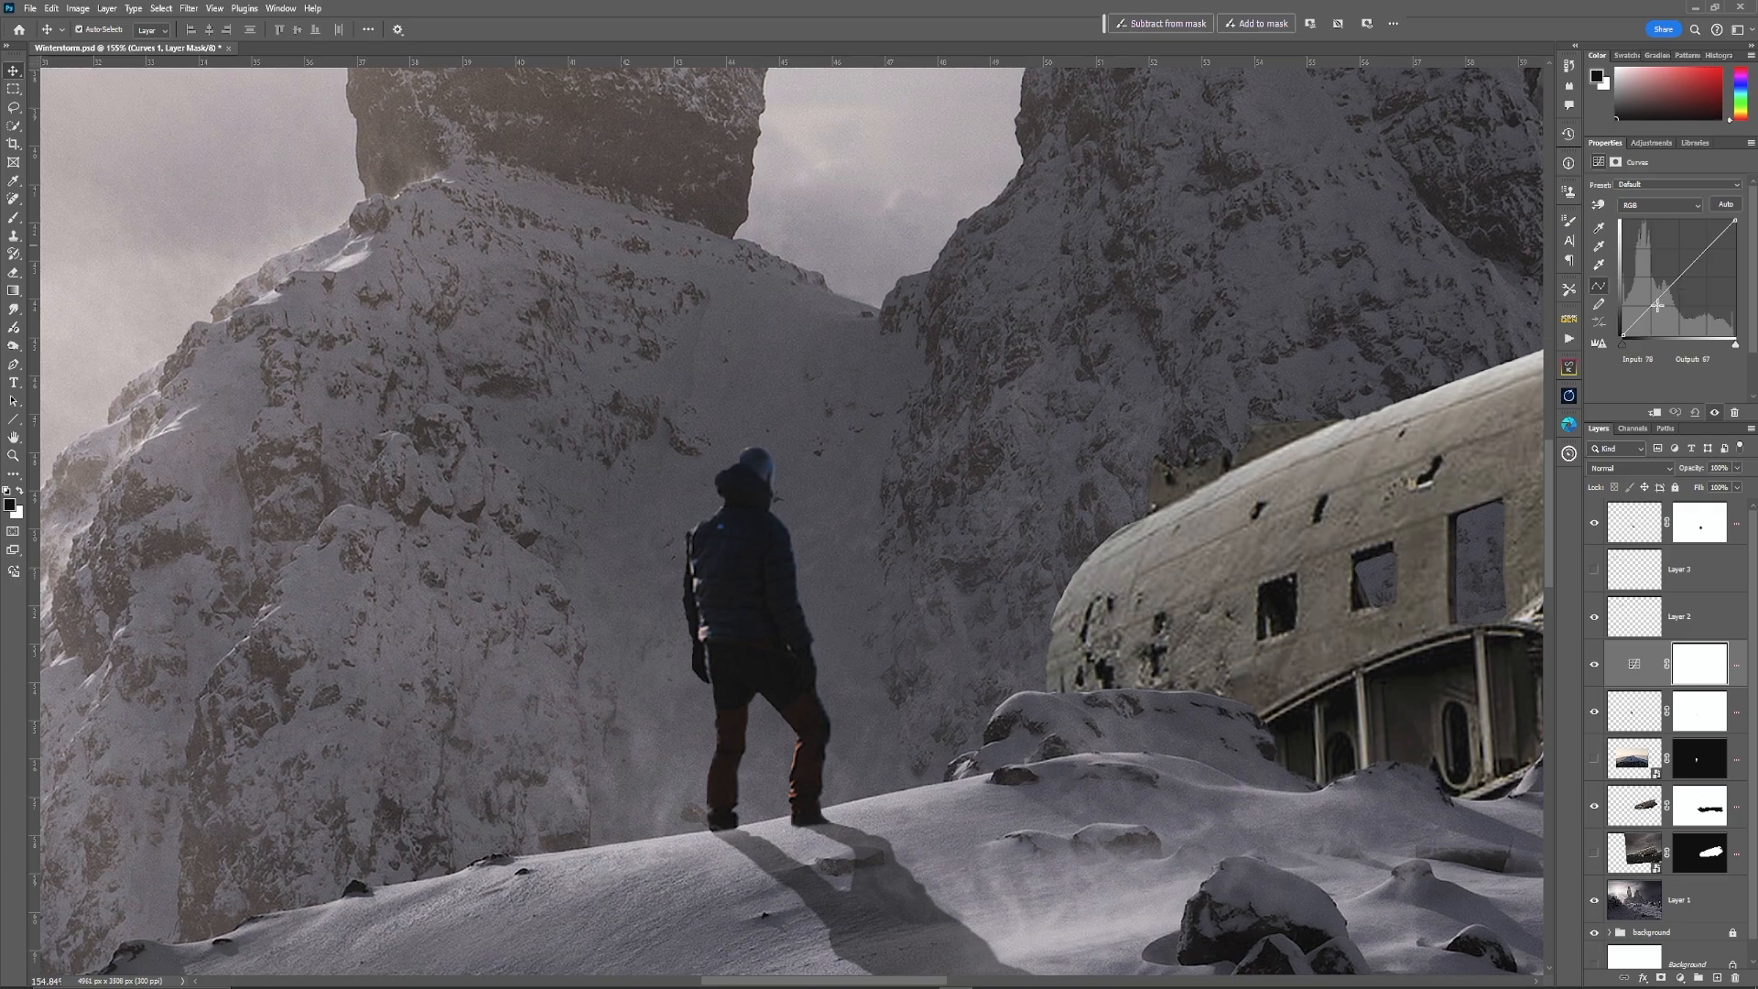
left_click_drag(1658, 306, 1653, 311)
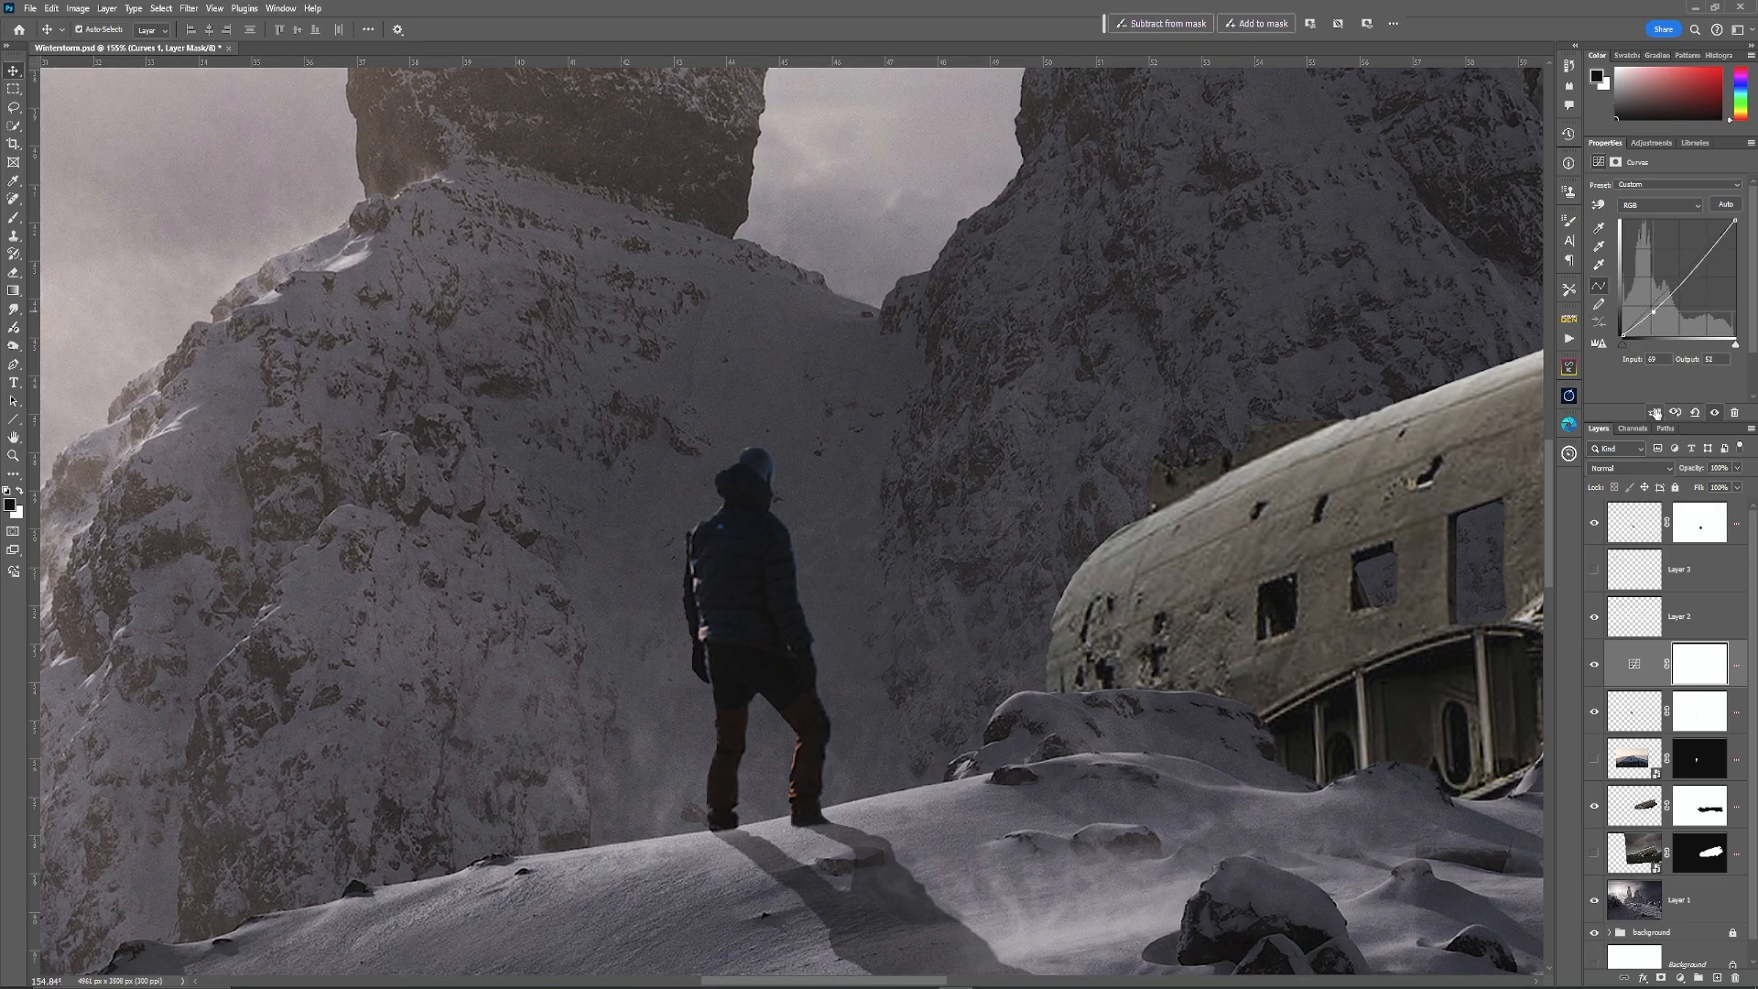
left_click(1655, 413)
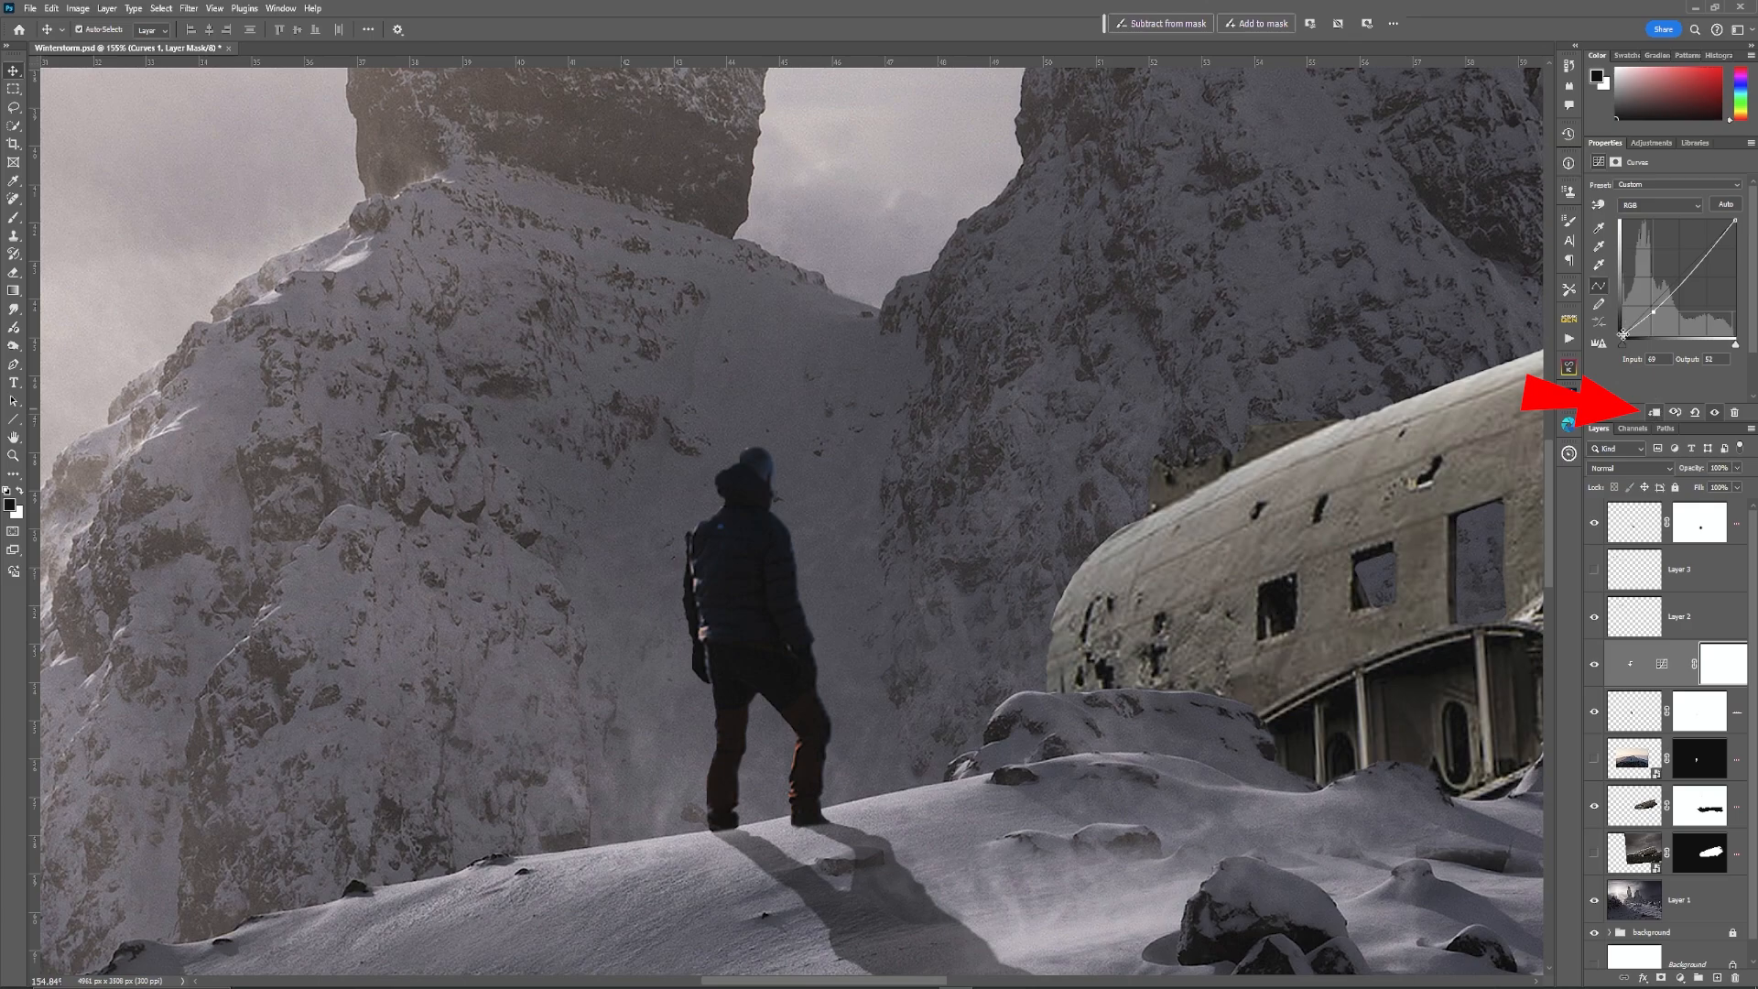
left_click_drag(1621, 336, 1620, 317)
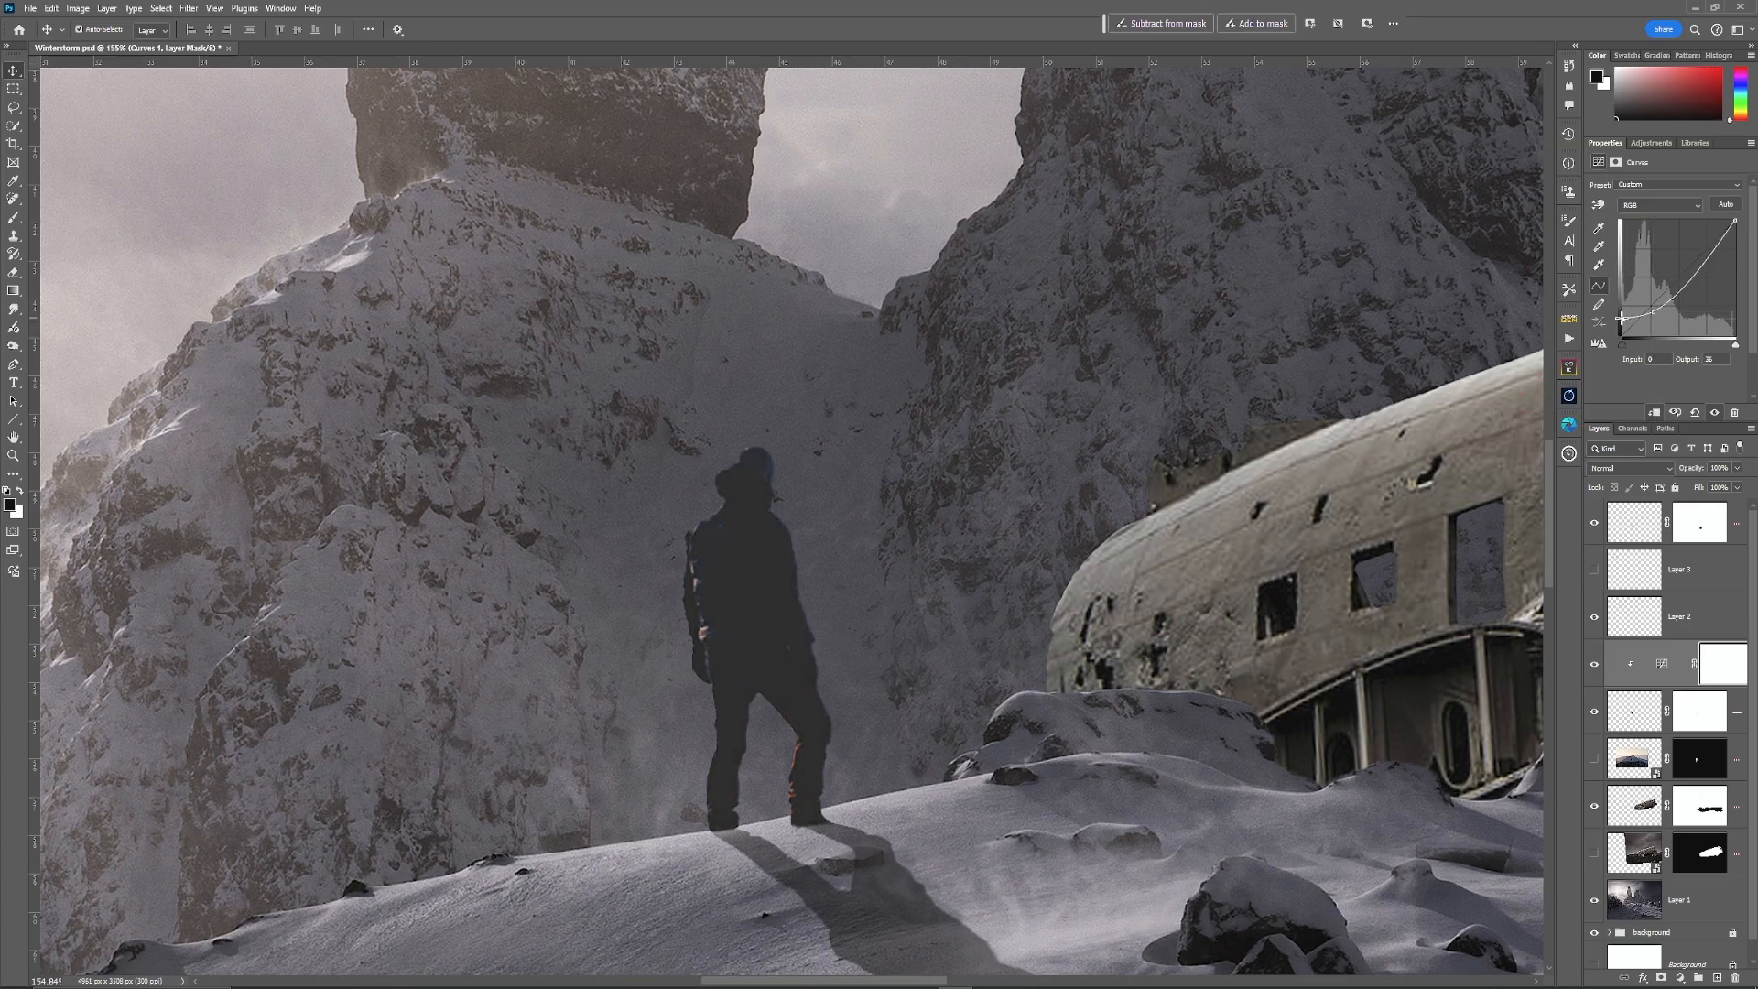
left_click_drag(1620, 317, 1620, 323)
Step: Add a Hue/Saturation adjustment clipped to the hiker and reduce its saturation to mute the orange trousers
left_click(1650, 144)
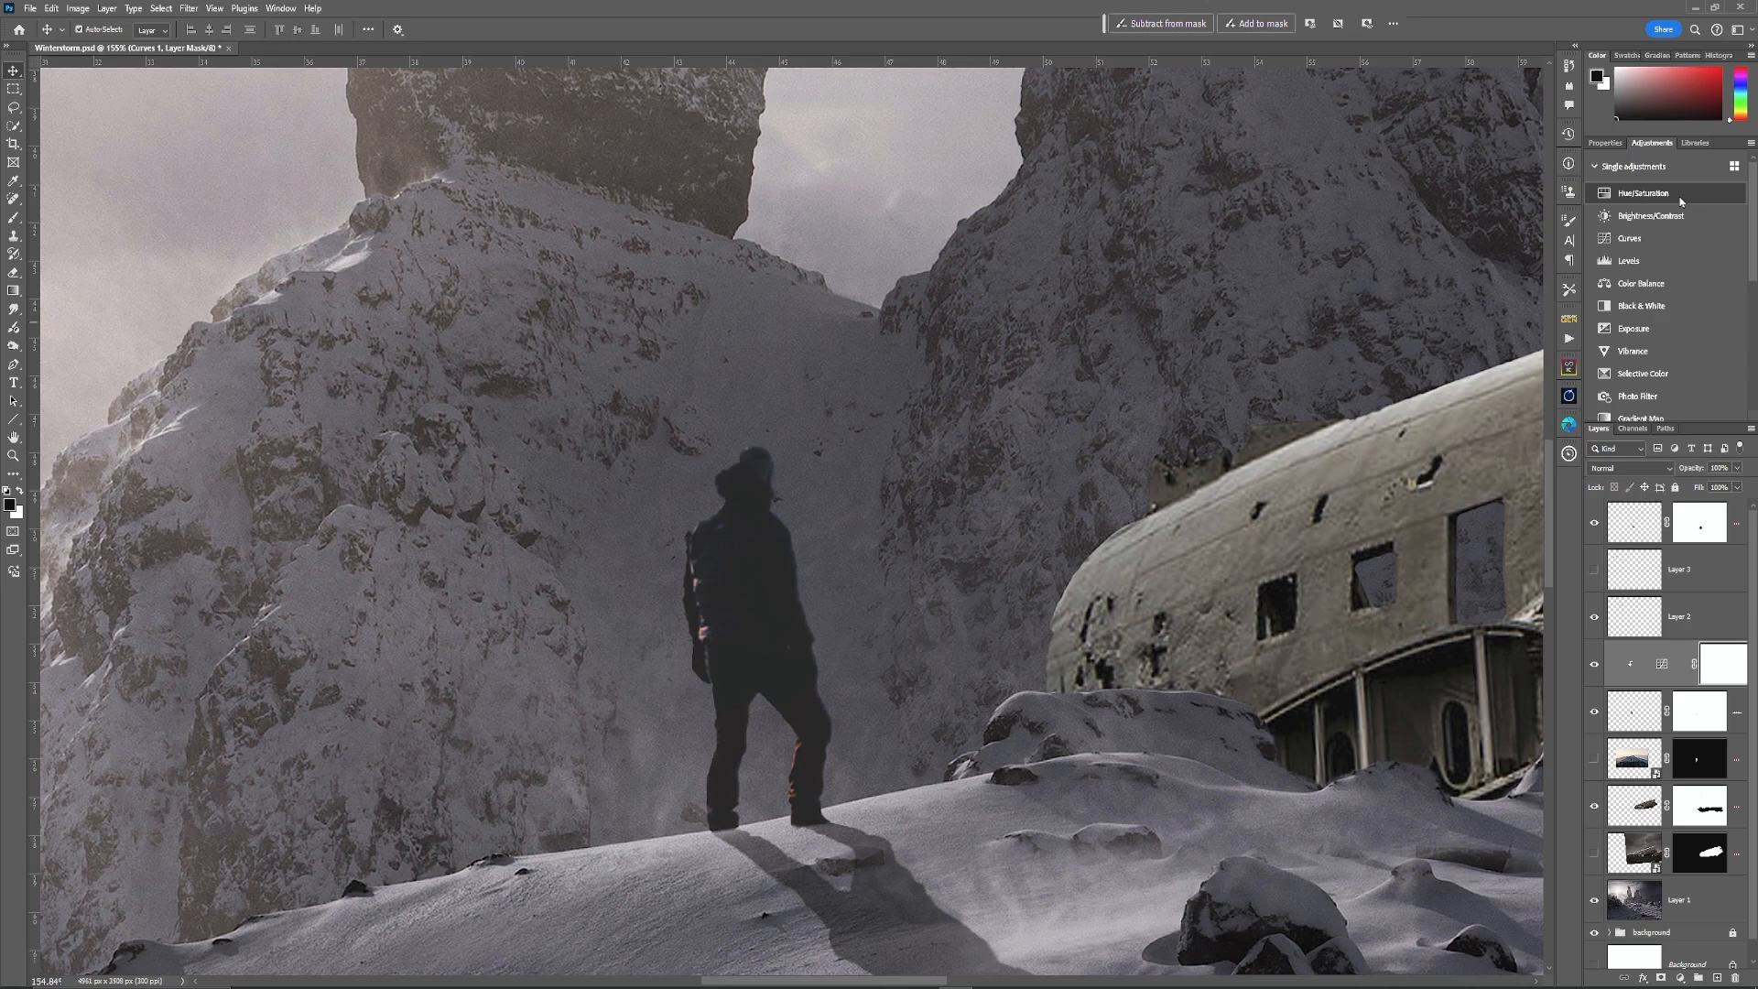
left_click(1645, 193)
left_click(1655, 413)
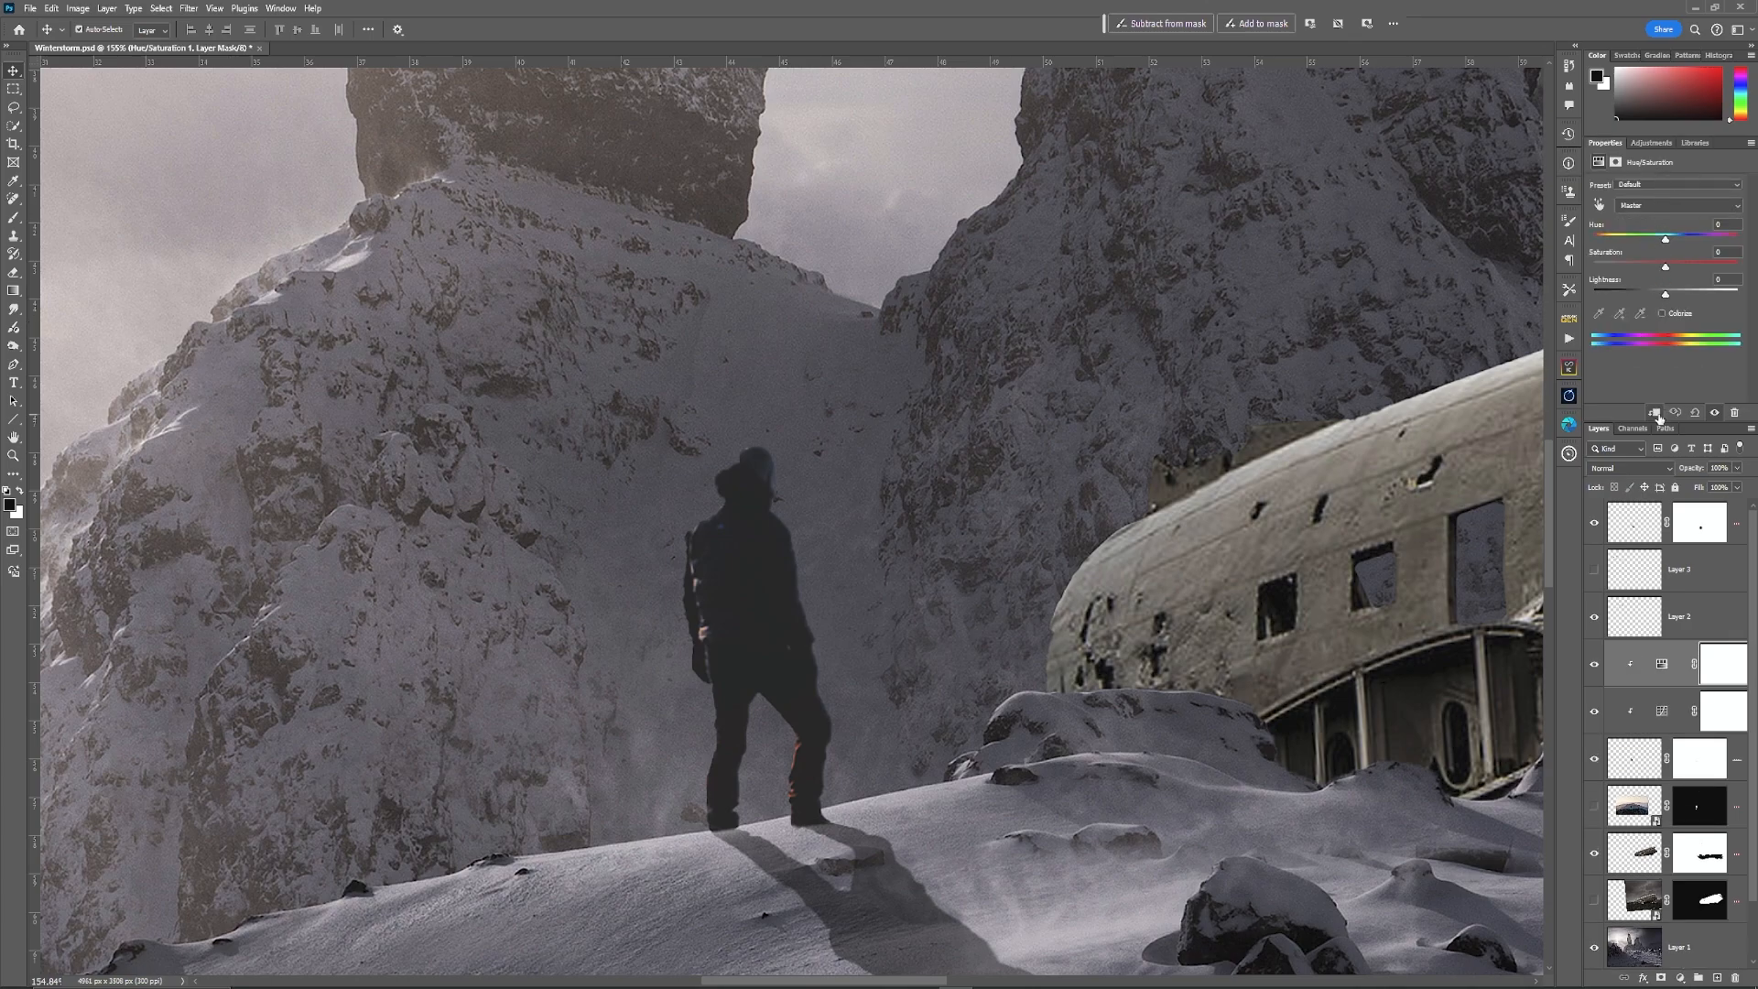
left_click_drag(1666, 270, 1624, 268)
Step: Paint black with a soft 70 px brush on the mask of the hiker's Hue/Saturation adjustment, over the lower trouser legs
left_click(1723, 663)
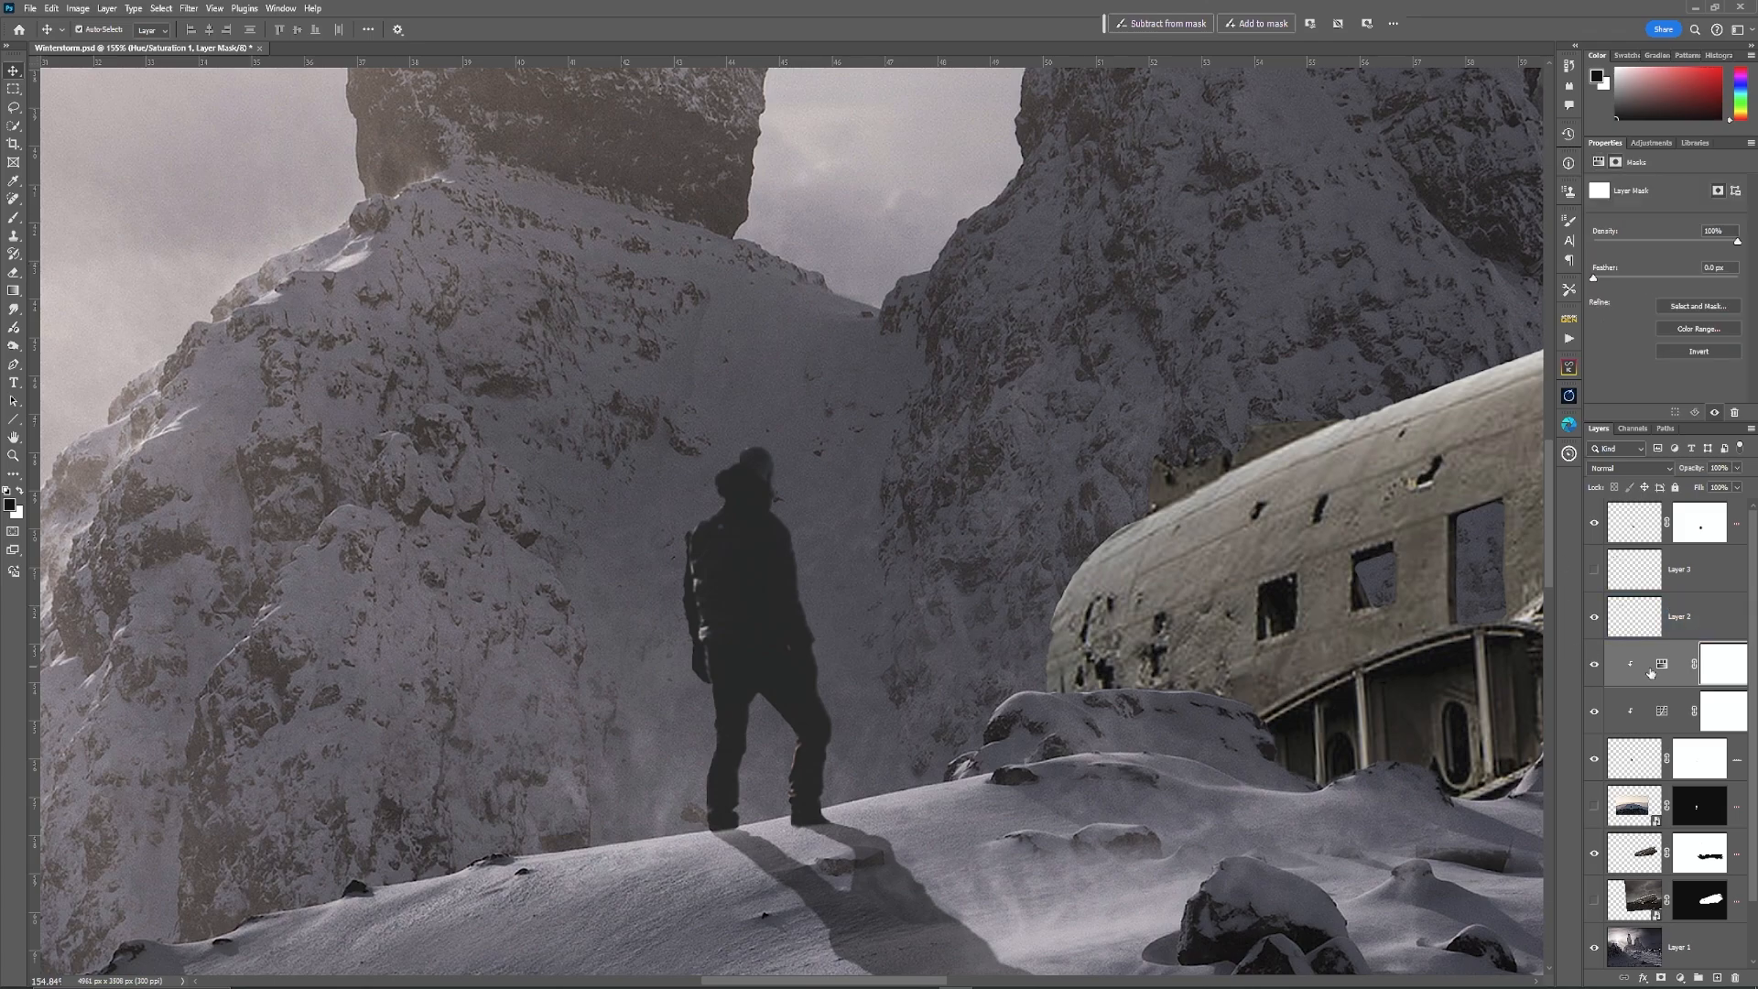
left_click(13, 220)
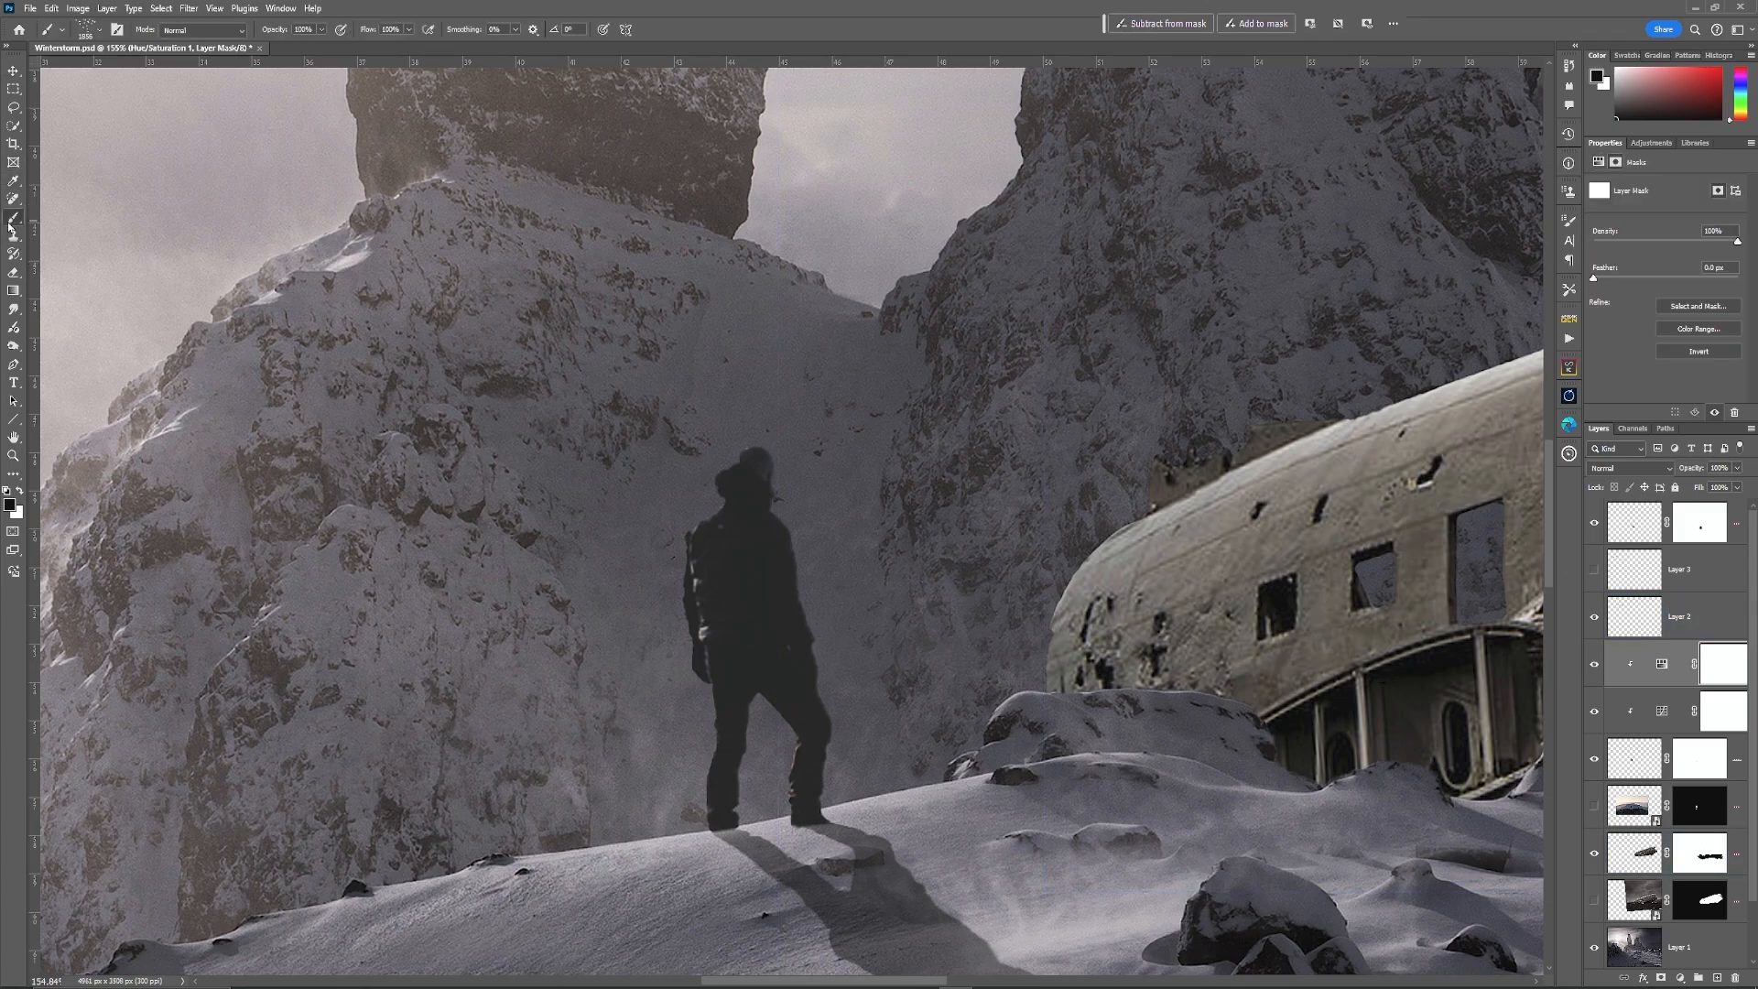
left_click(94, 30)
left_click(73, 162)
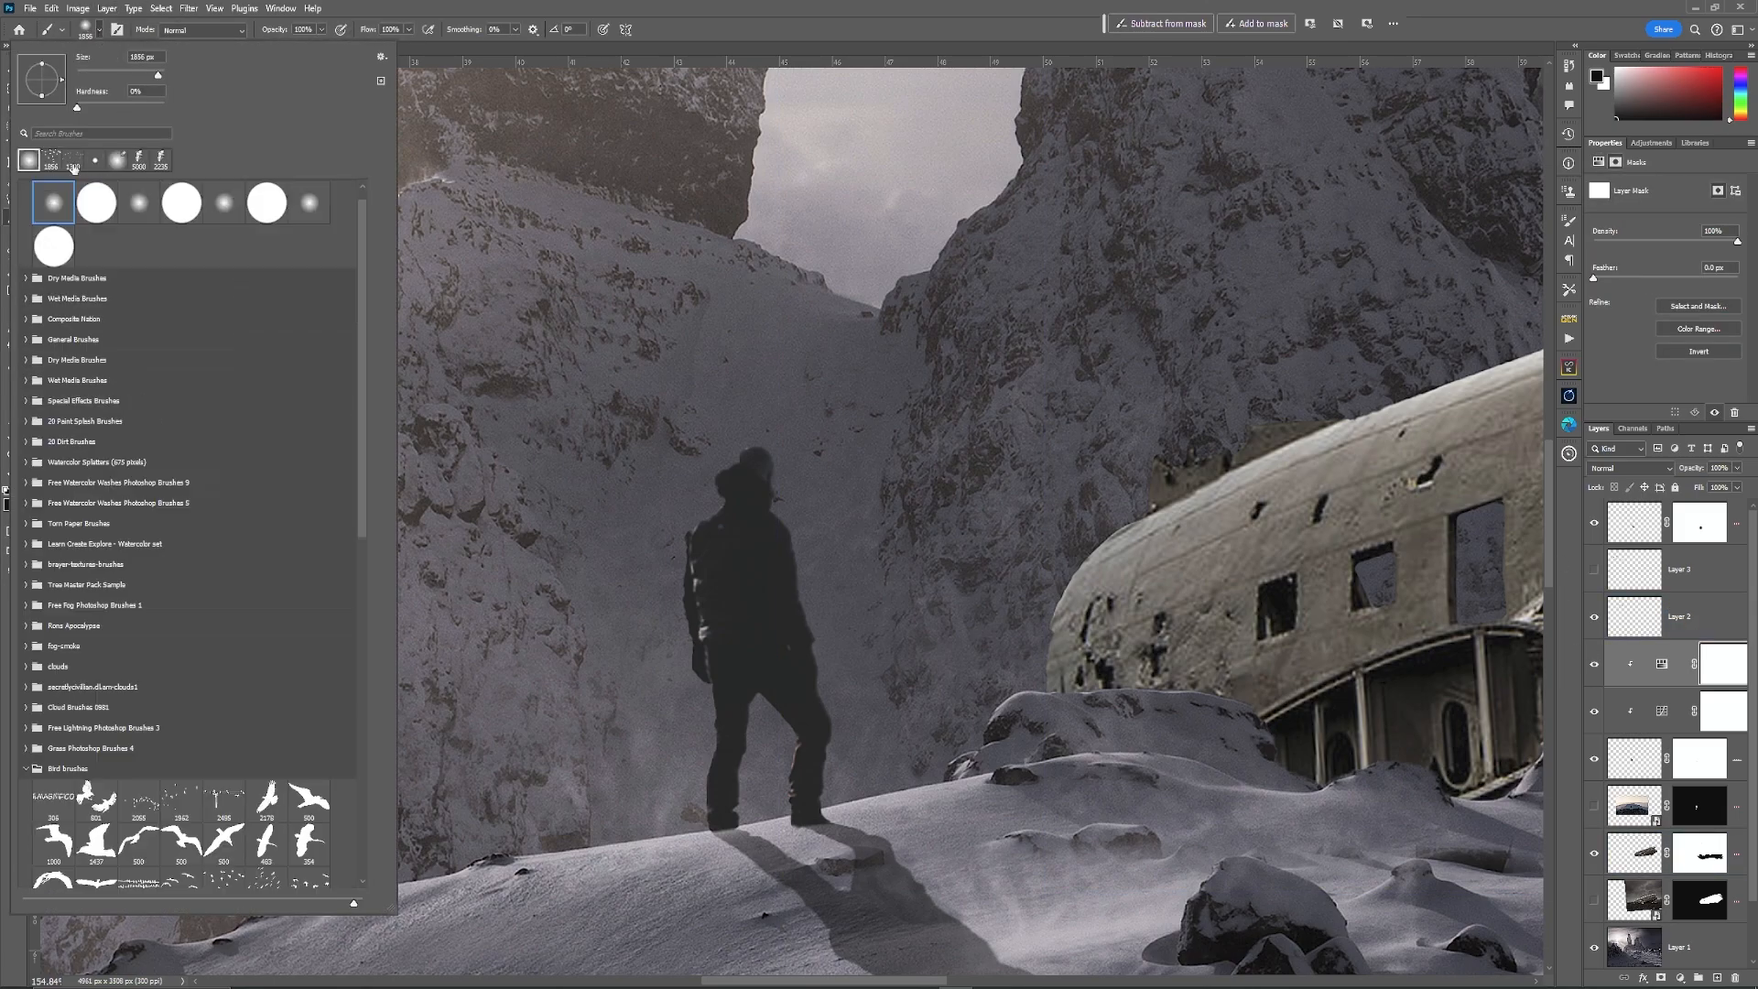
left_click(878, 688)
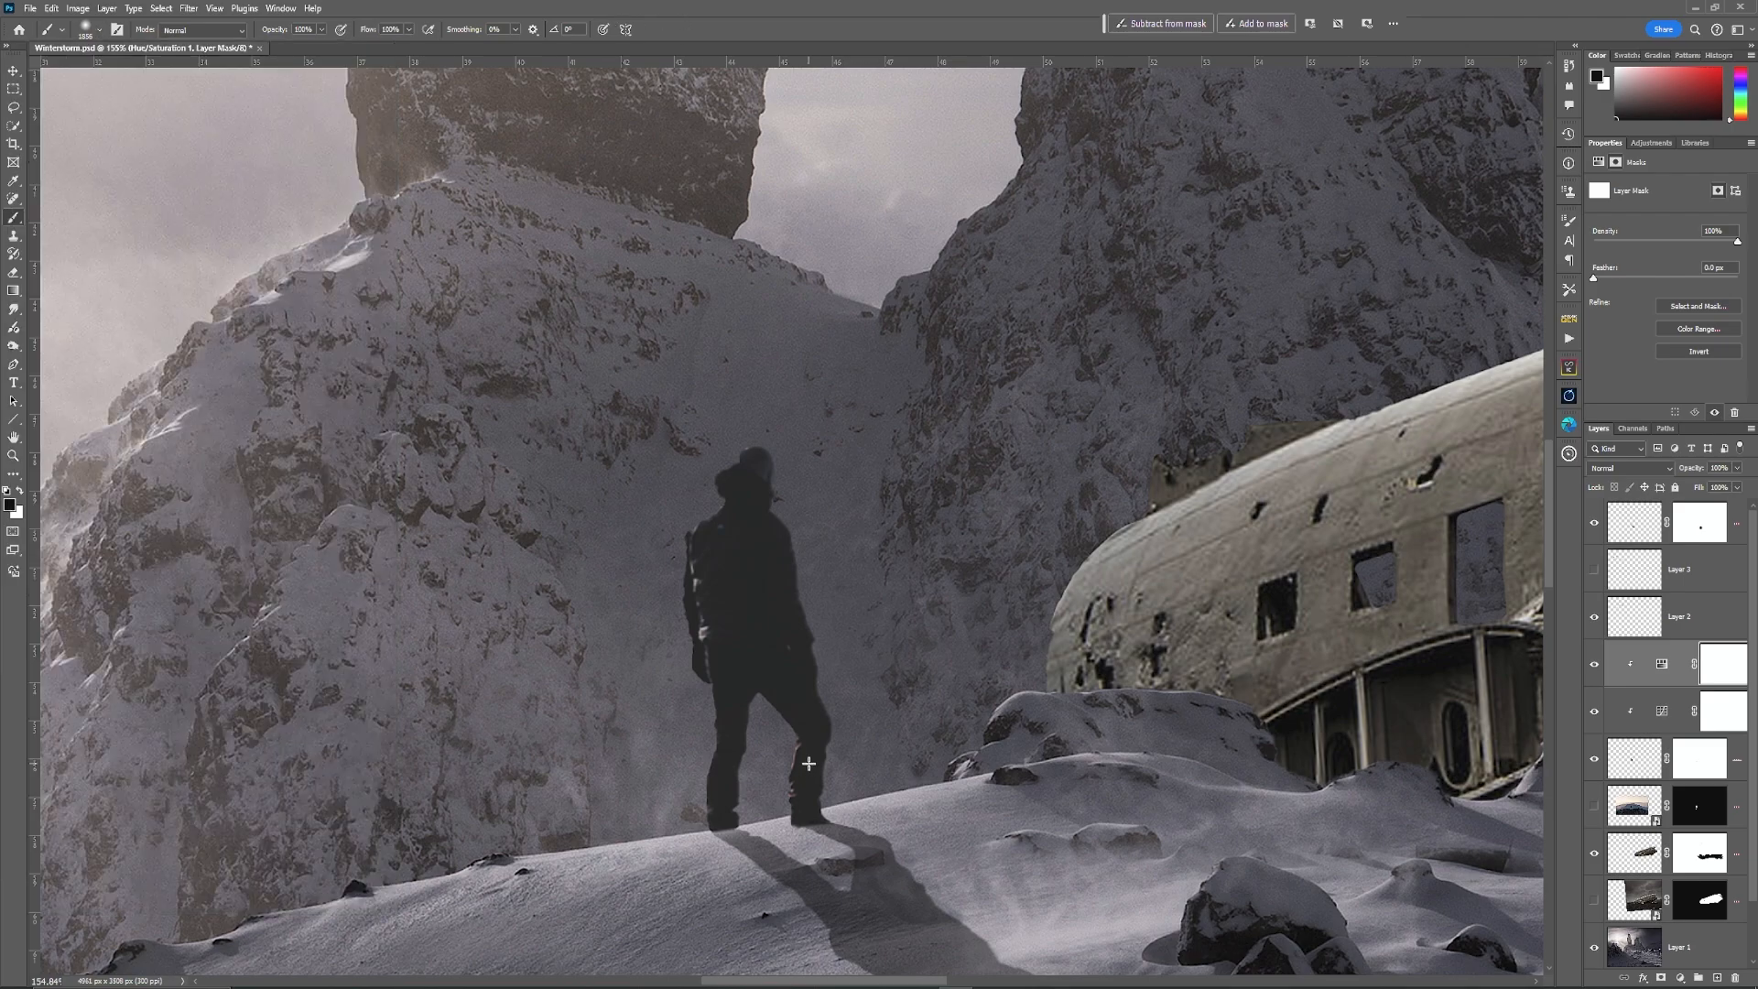
key("bracketleft")
key("bracketleft")
key("bracketleft")
key("bracketleft")
key("bracketleft")
key("bracketleft")
key("bracketleft")
key("bracketleft")
key("bracketleft")
key("bracketleft")
key("bracketleft")
key("bracketleft")
key("bracketleft")
key("bracketleft")
key("bracketleft")
key("bracketleft")
key("bracketleft")
key("bracketleft")
key("bracketleft")
key("bracketleft")
mouse_move(807, 757)
left_mouse_down()
mouse_move(794, 800)
mouse_move(787, 767)
mouse_move(730, 745)
mouse_move(716, 800)
mouse_move(726, 733)
left_mouse_up()
key("ctrl+0")
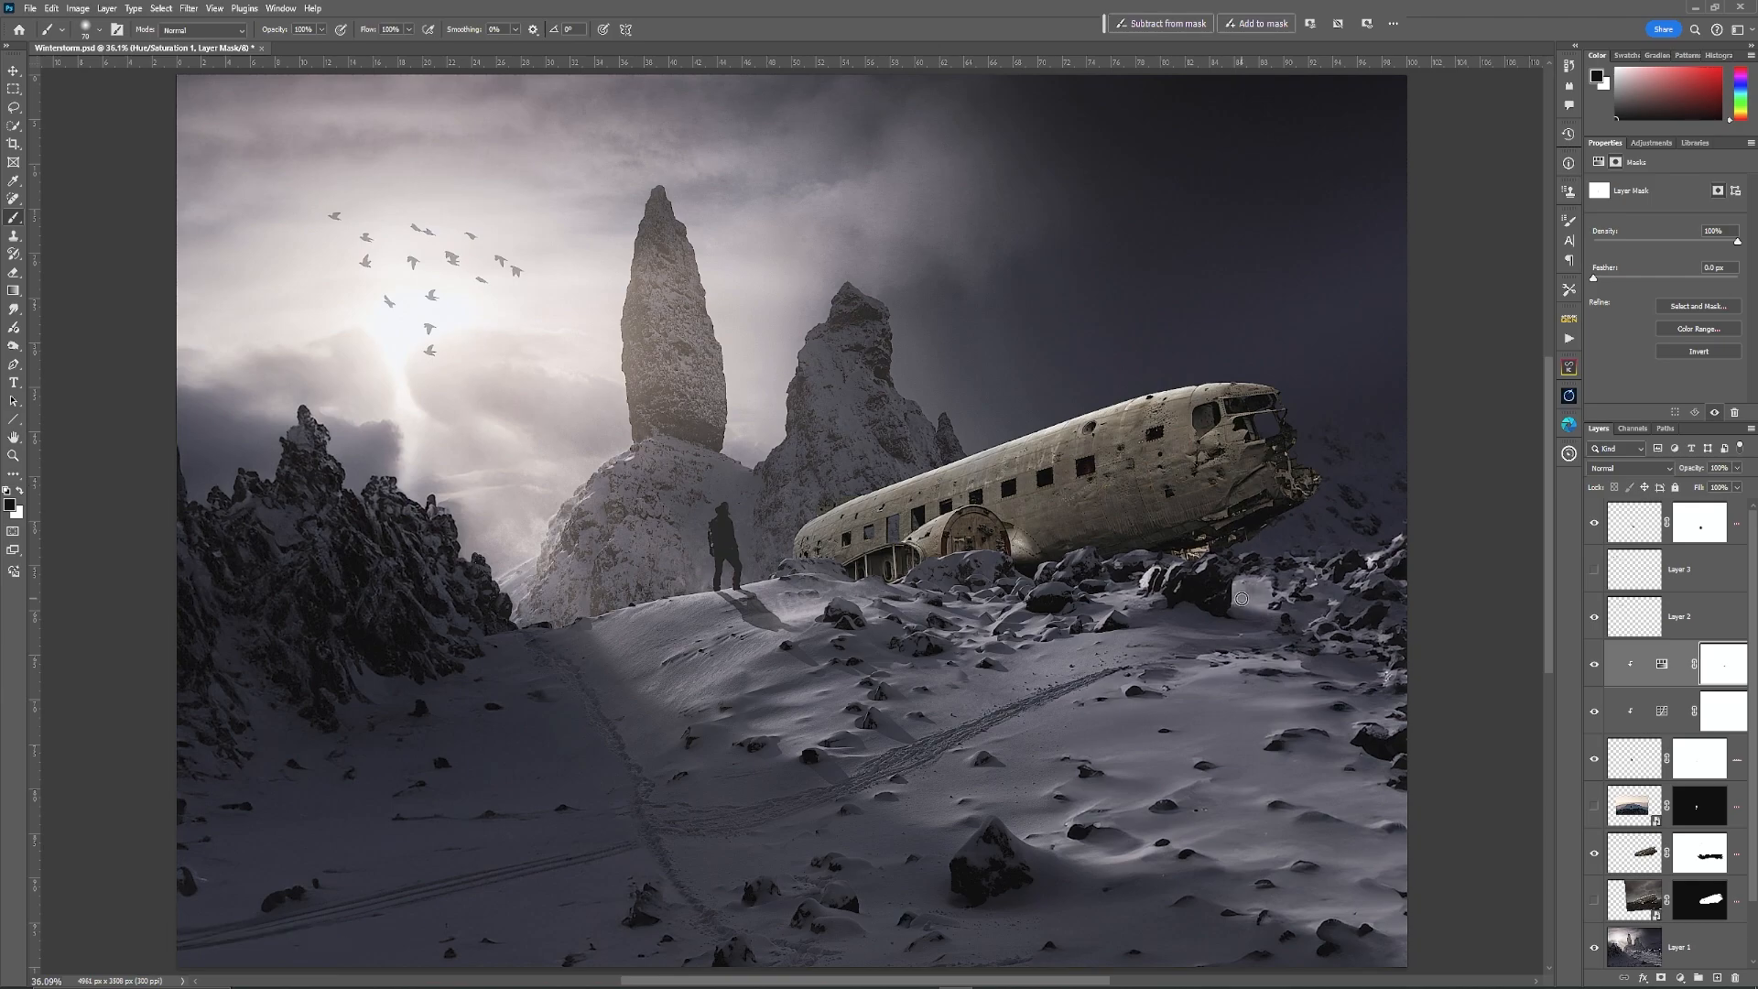
Step: Add a Hue/Saturation adjustment clipped to the wreck copy layer, colorized with hue 257, saturation 8 and lightness about -23
left_click(1596, 856)
left_click(1596, 856)
left_click(1626, 865)
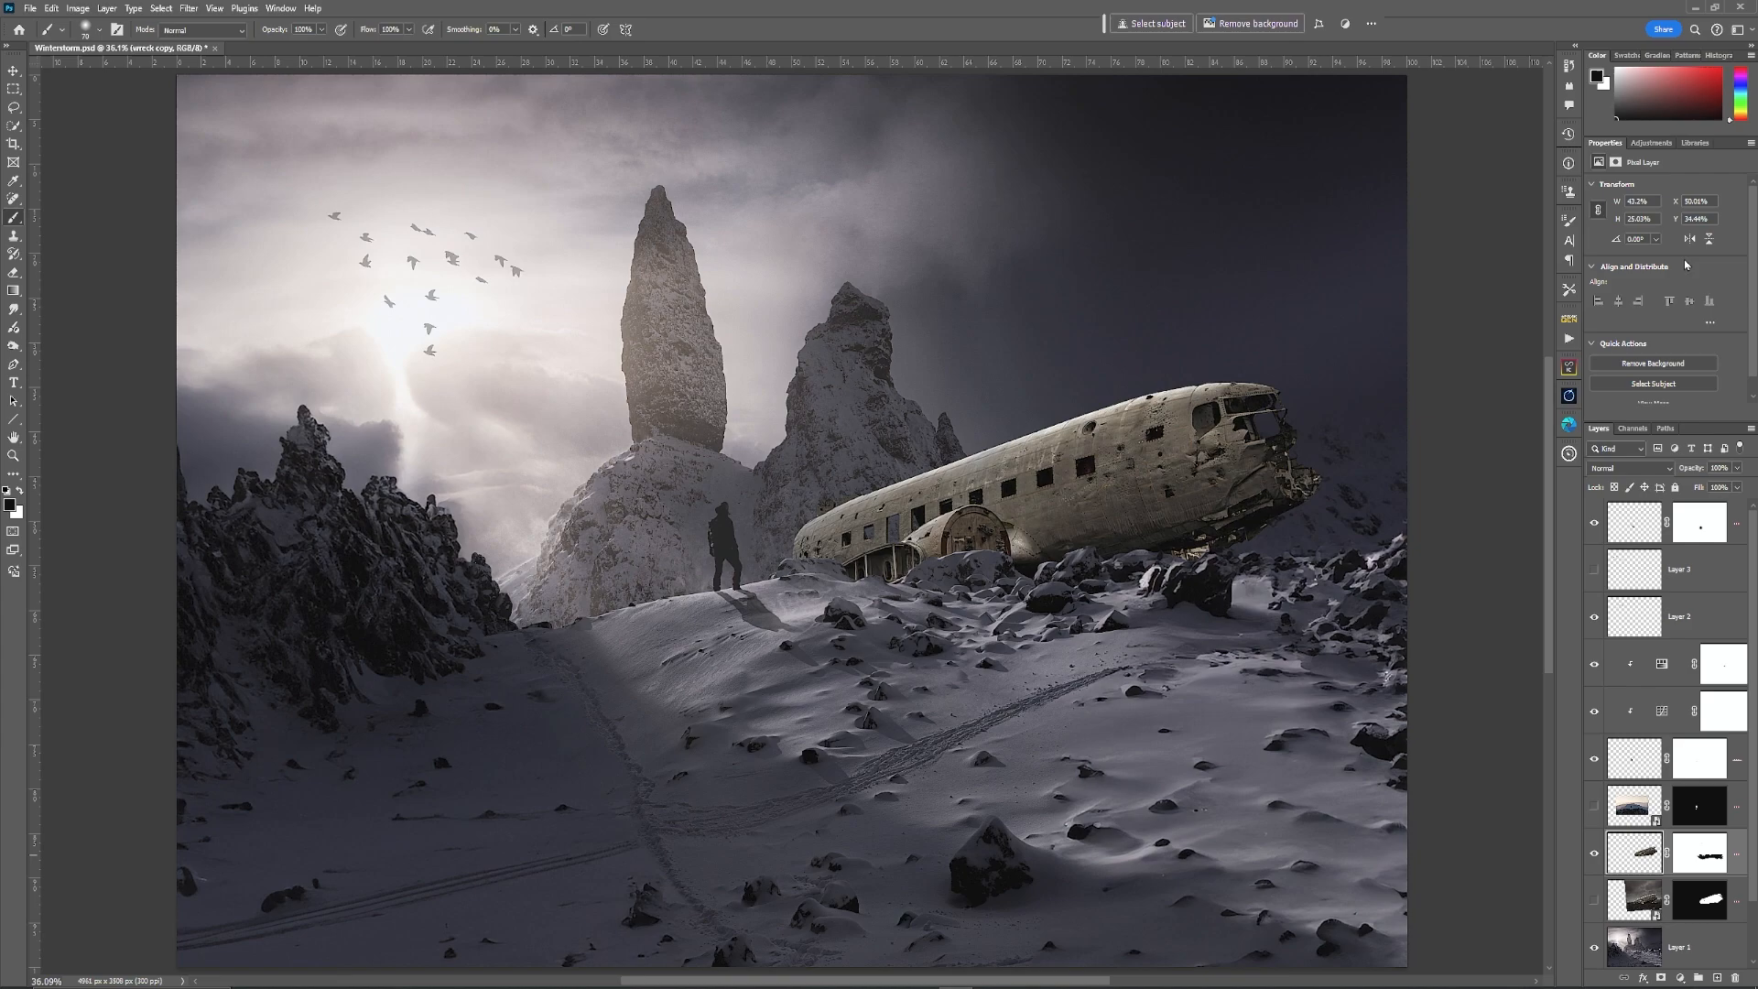
left_click(1662, 146)
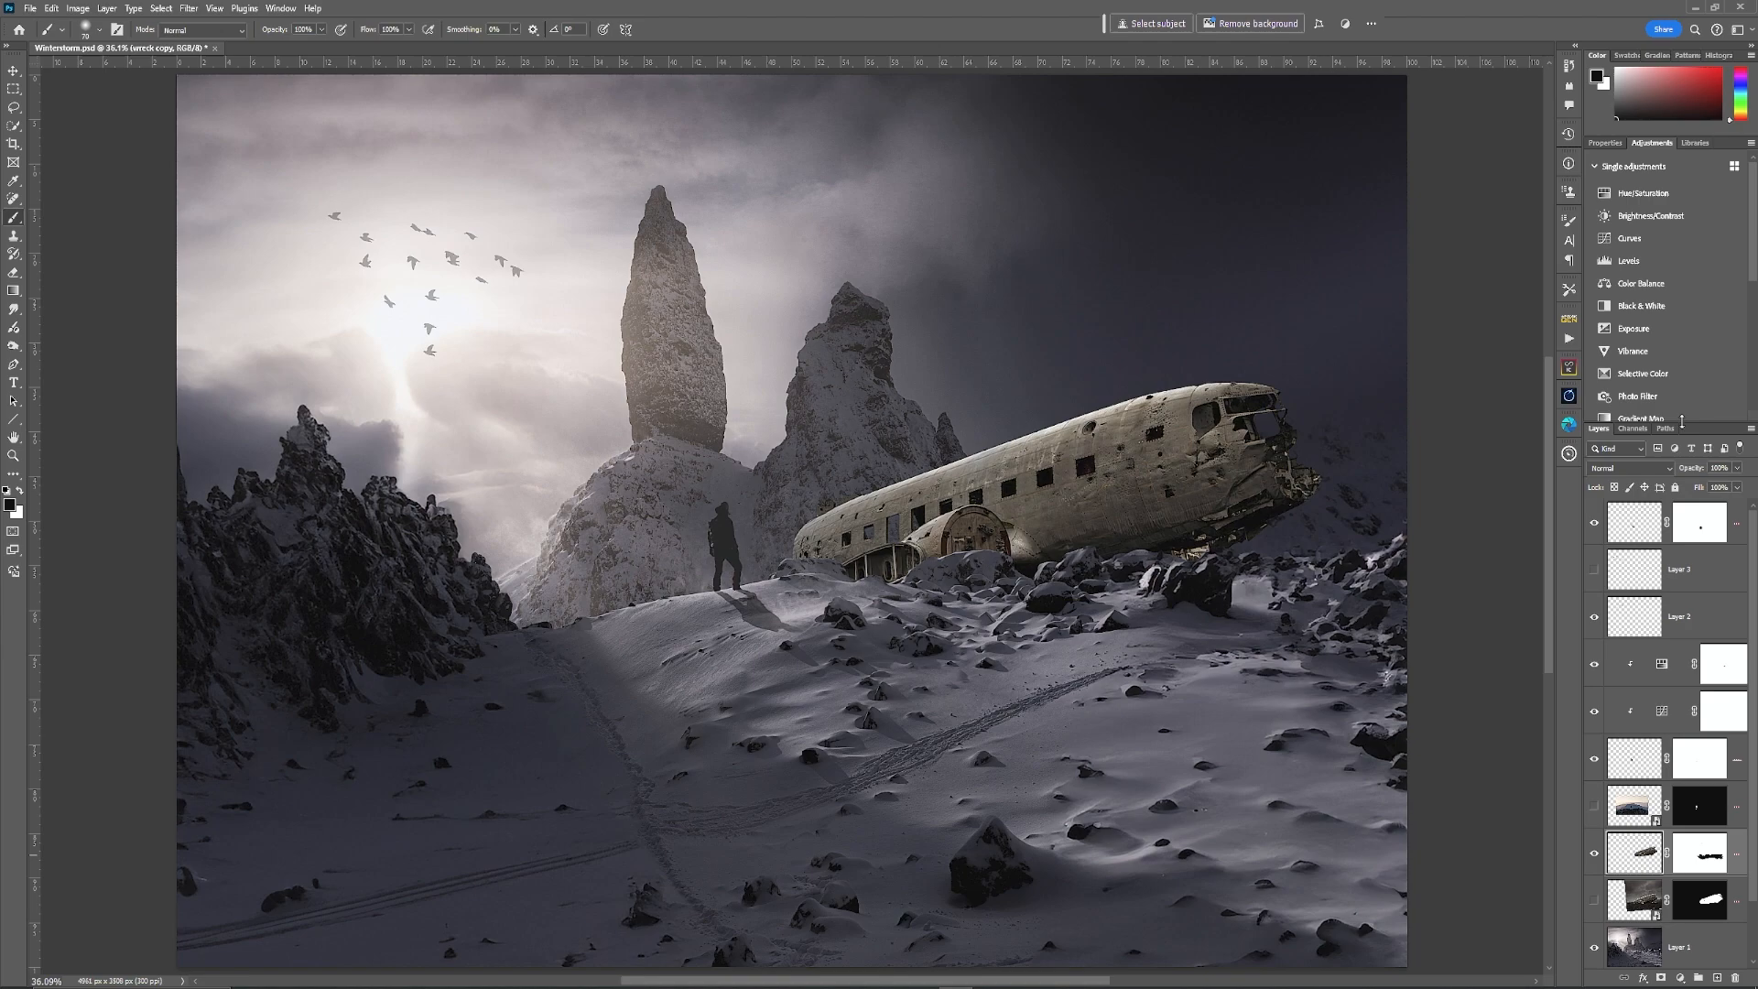
left_click_drag(1668, 430, 1677, 533)
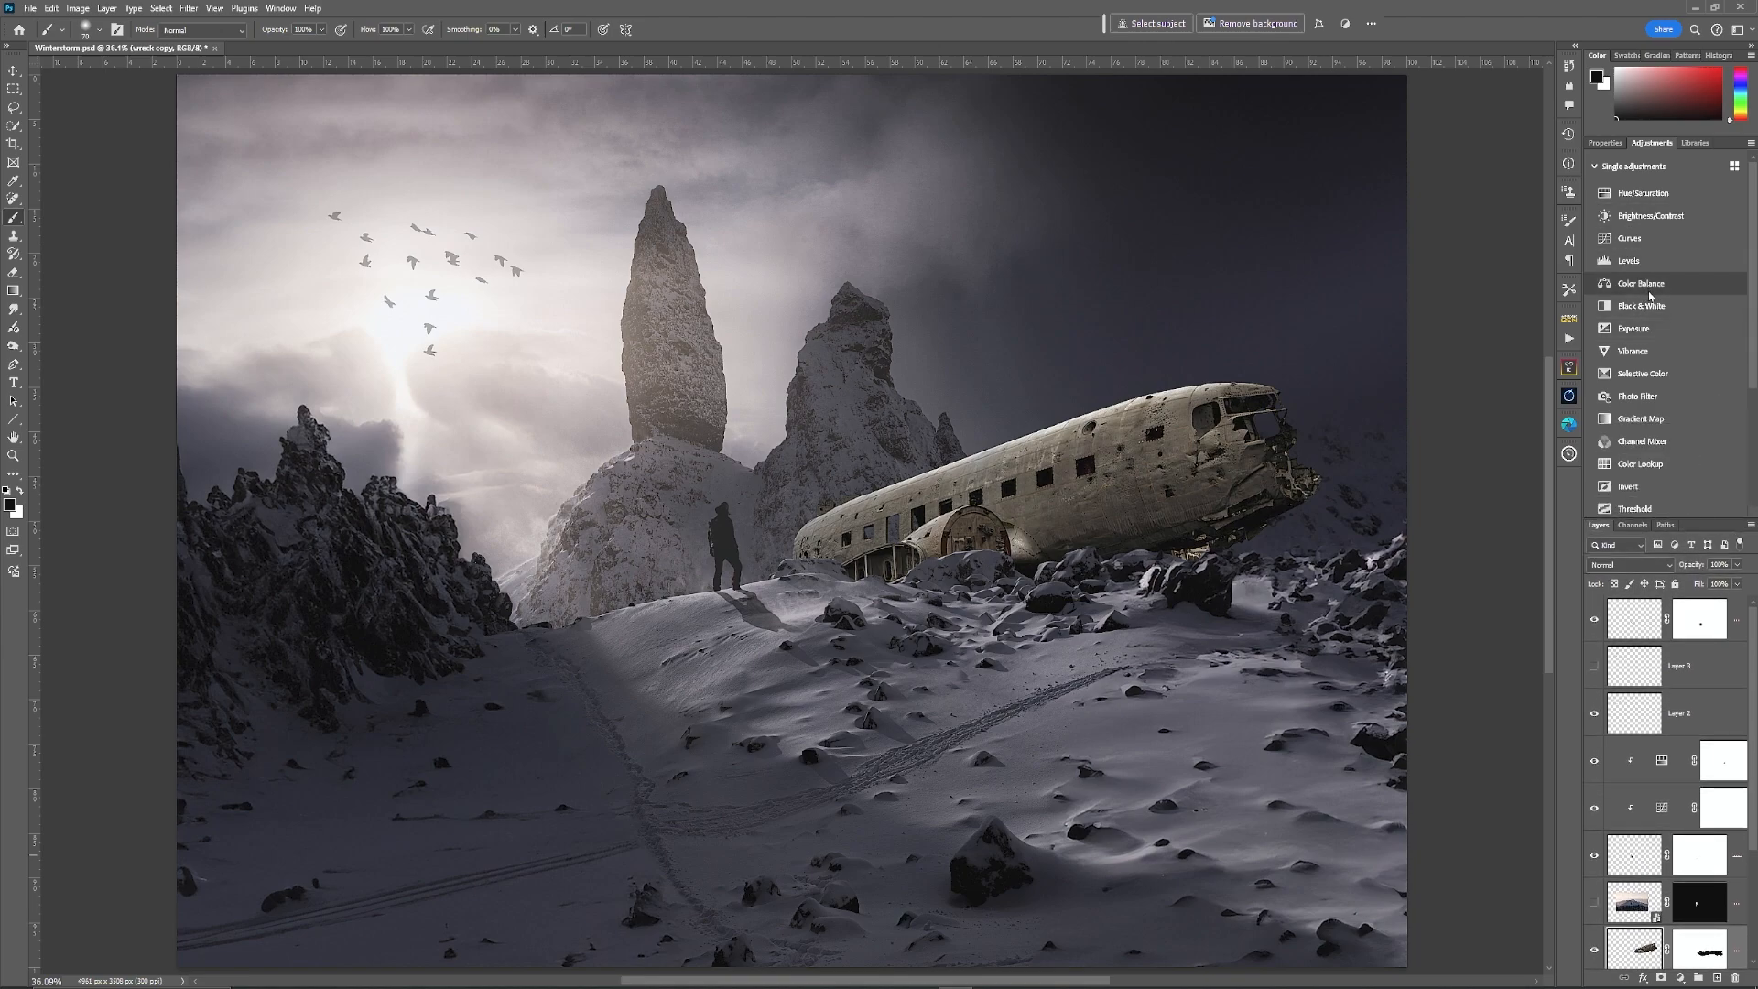
left_click(1643, 193)
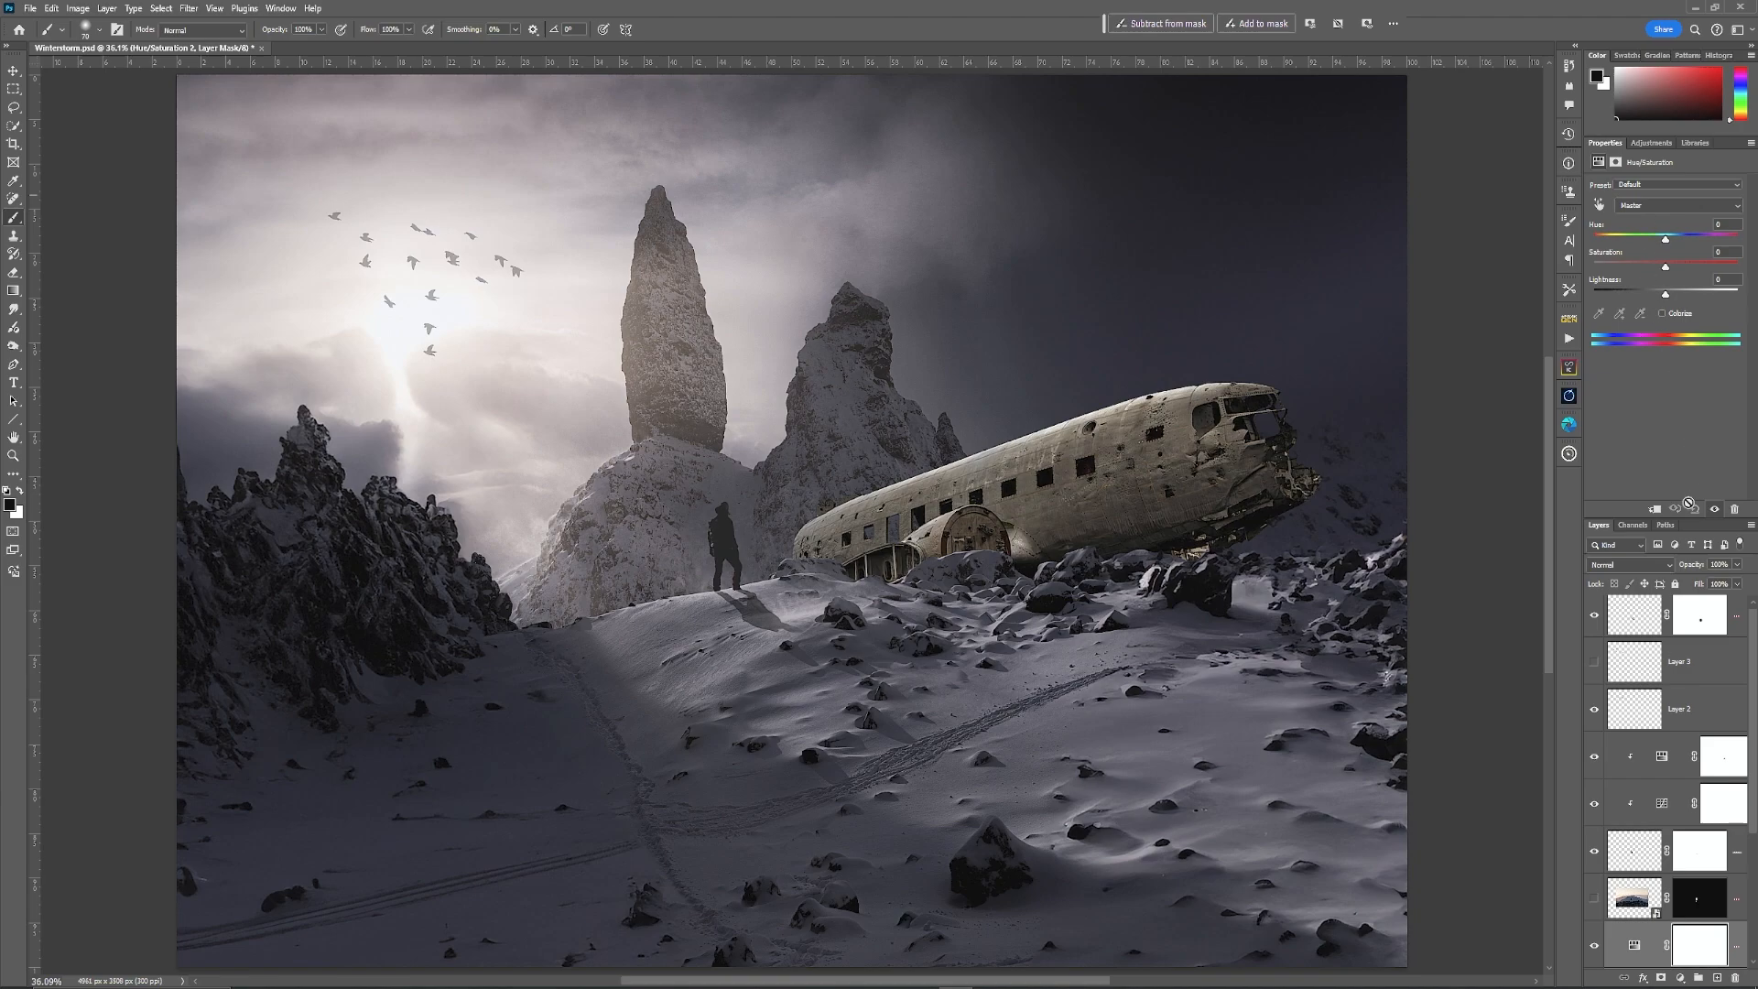
left_click(1663, 314)
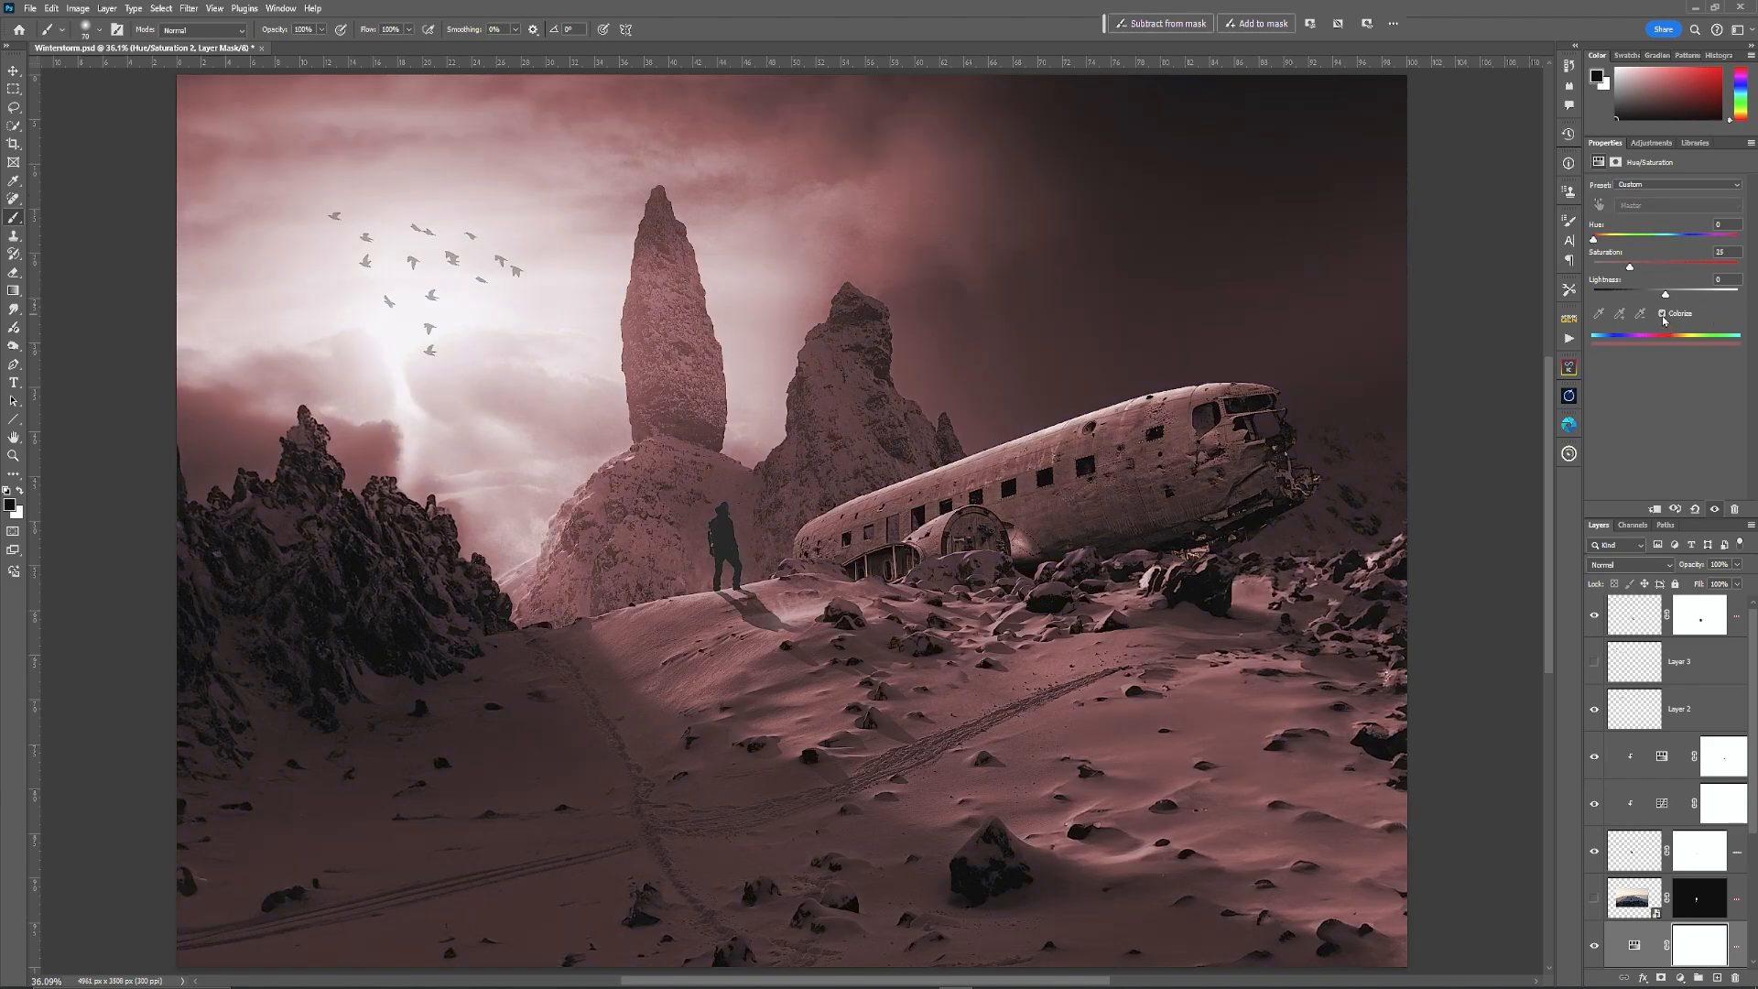
left_click(1654, 509)
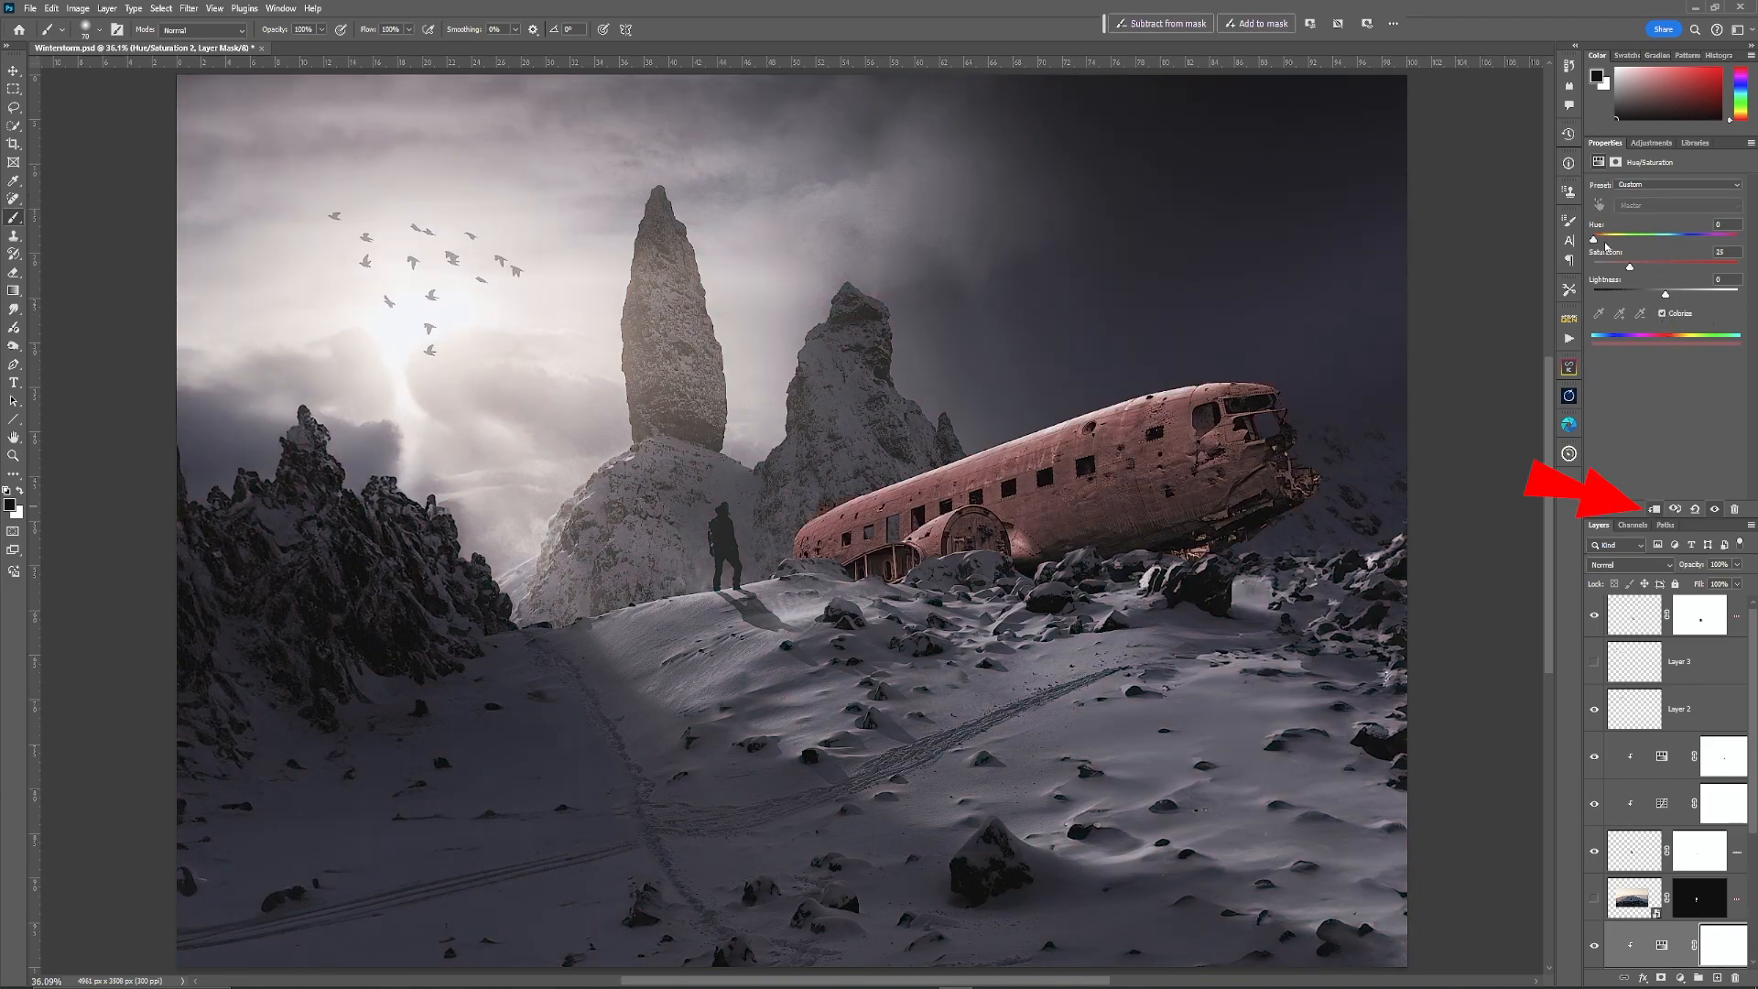
left_click_drag(1593, 243, 1648, 296)
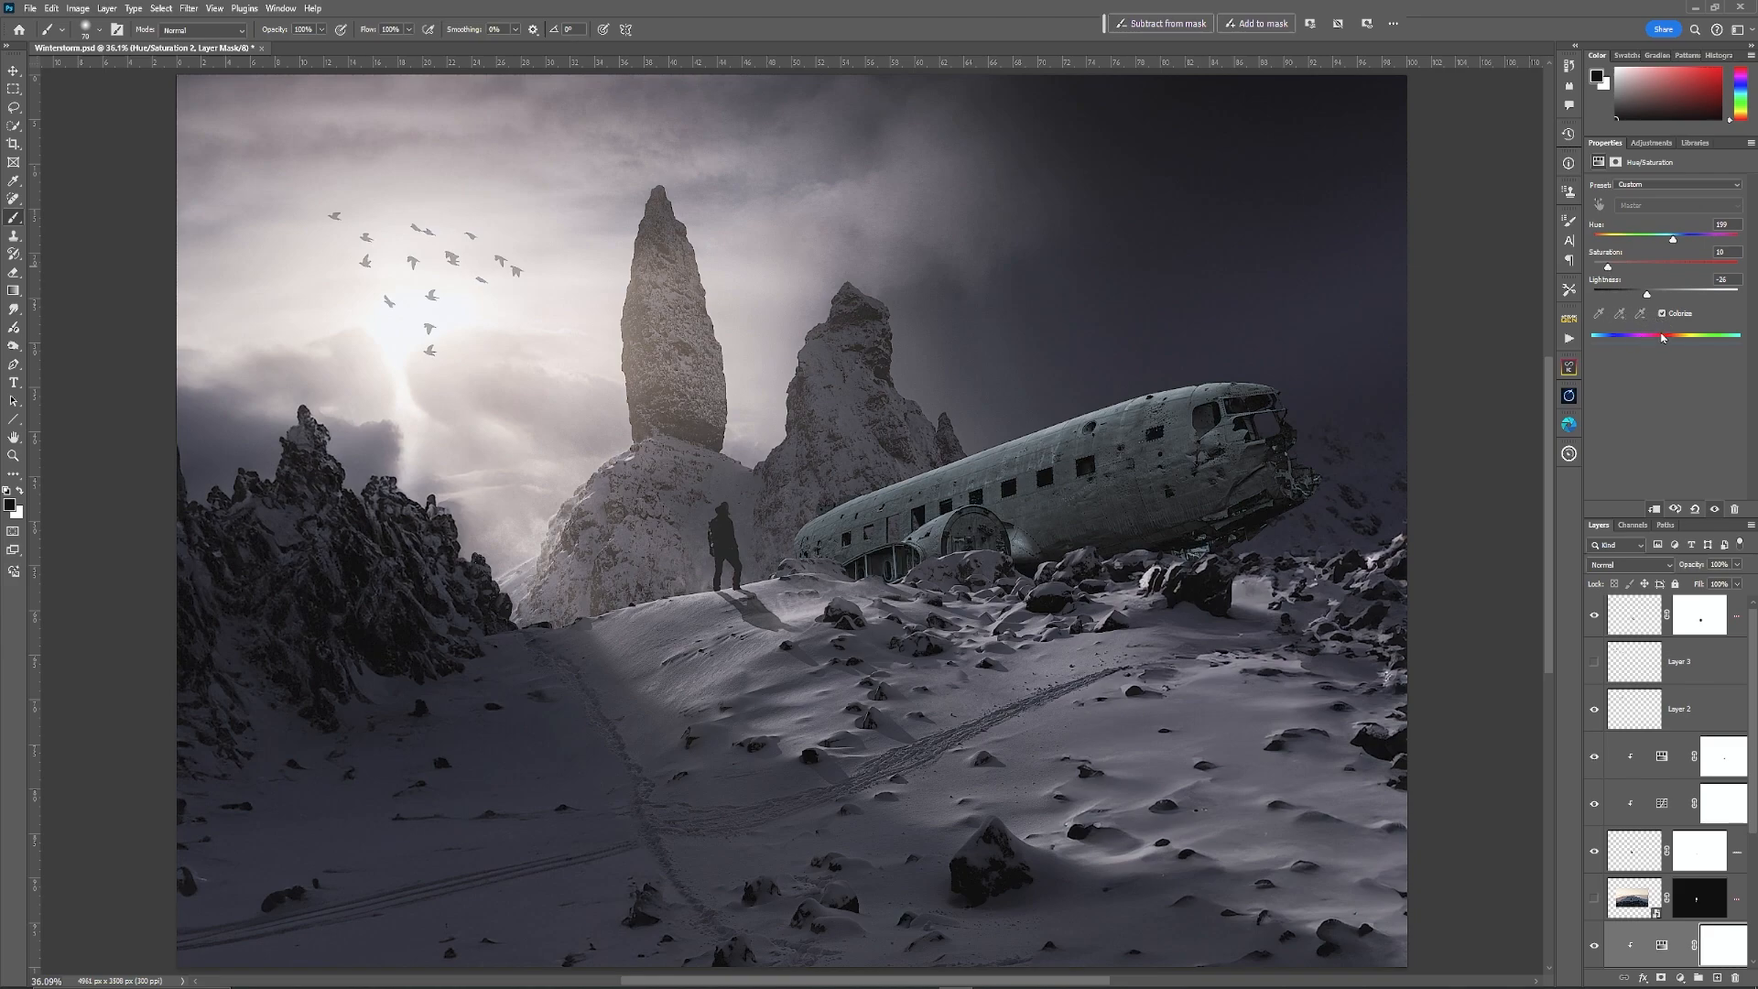
left_click_drag(1674, 240, 1657, 298)
Step: Label the wreck's Hue/Saturation adjustment layer red and hide it
left_click_drag(1632, 516, 1633, 333)
right_click(1600, 778)
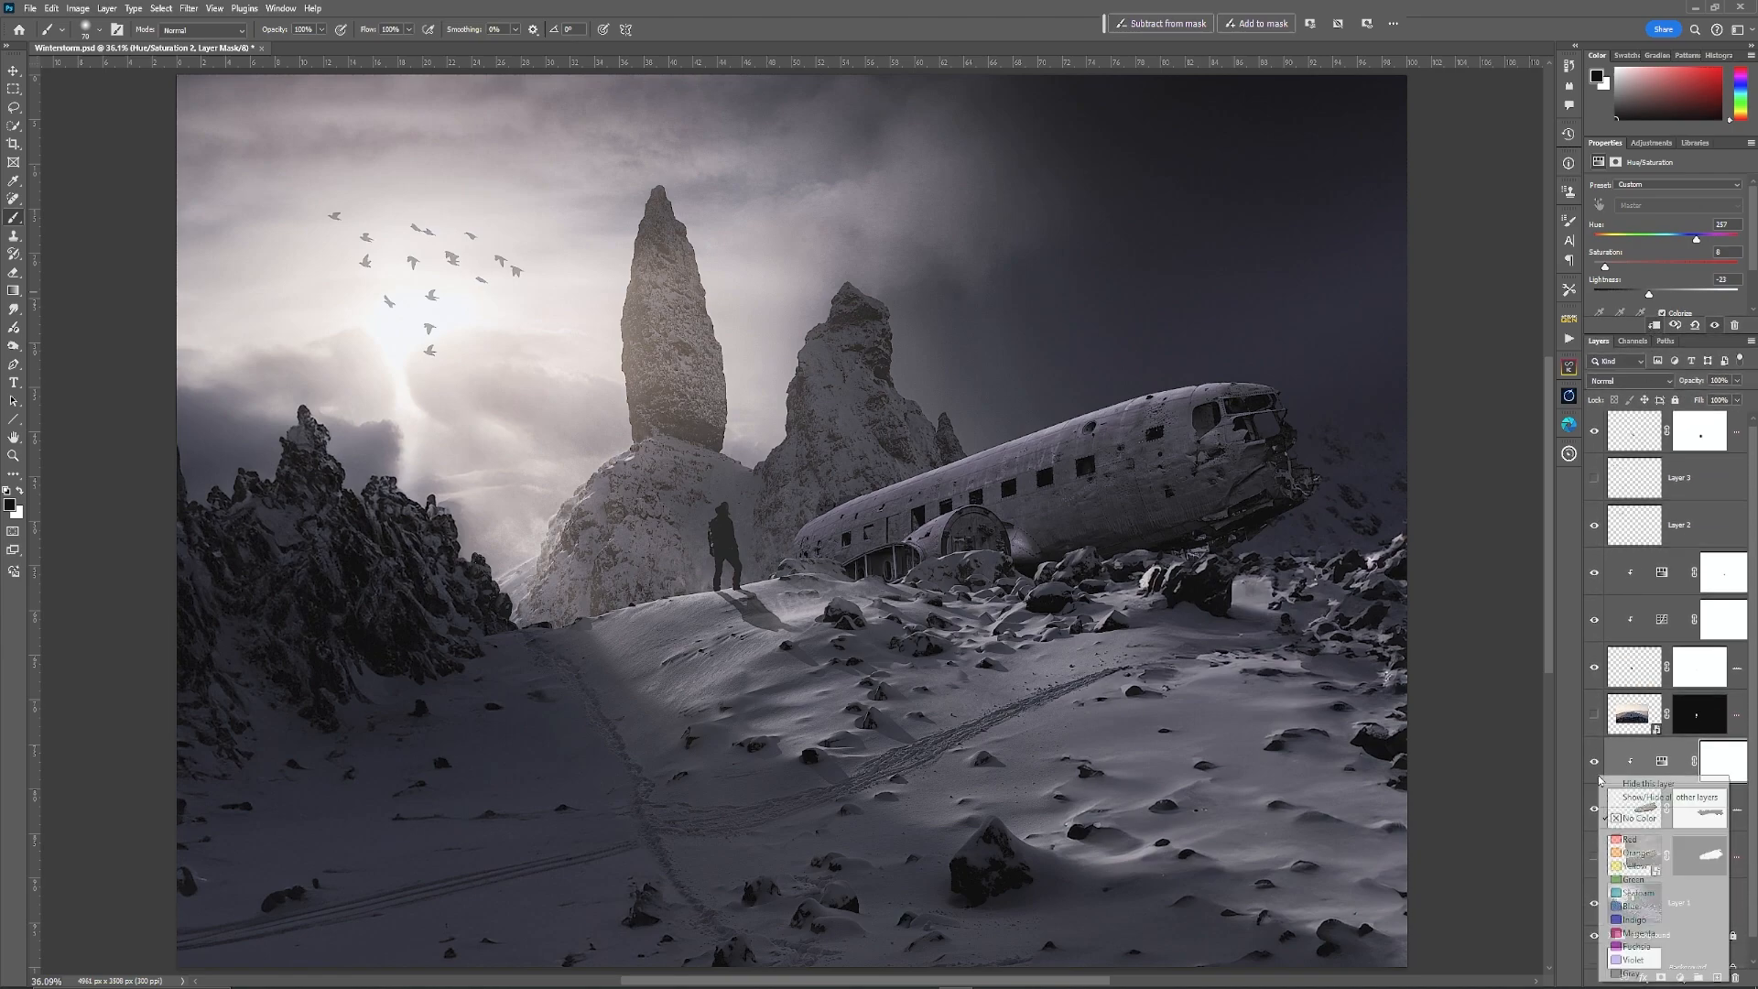
left_click(1628, 838)
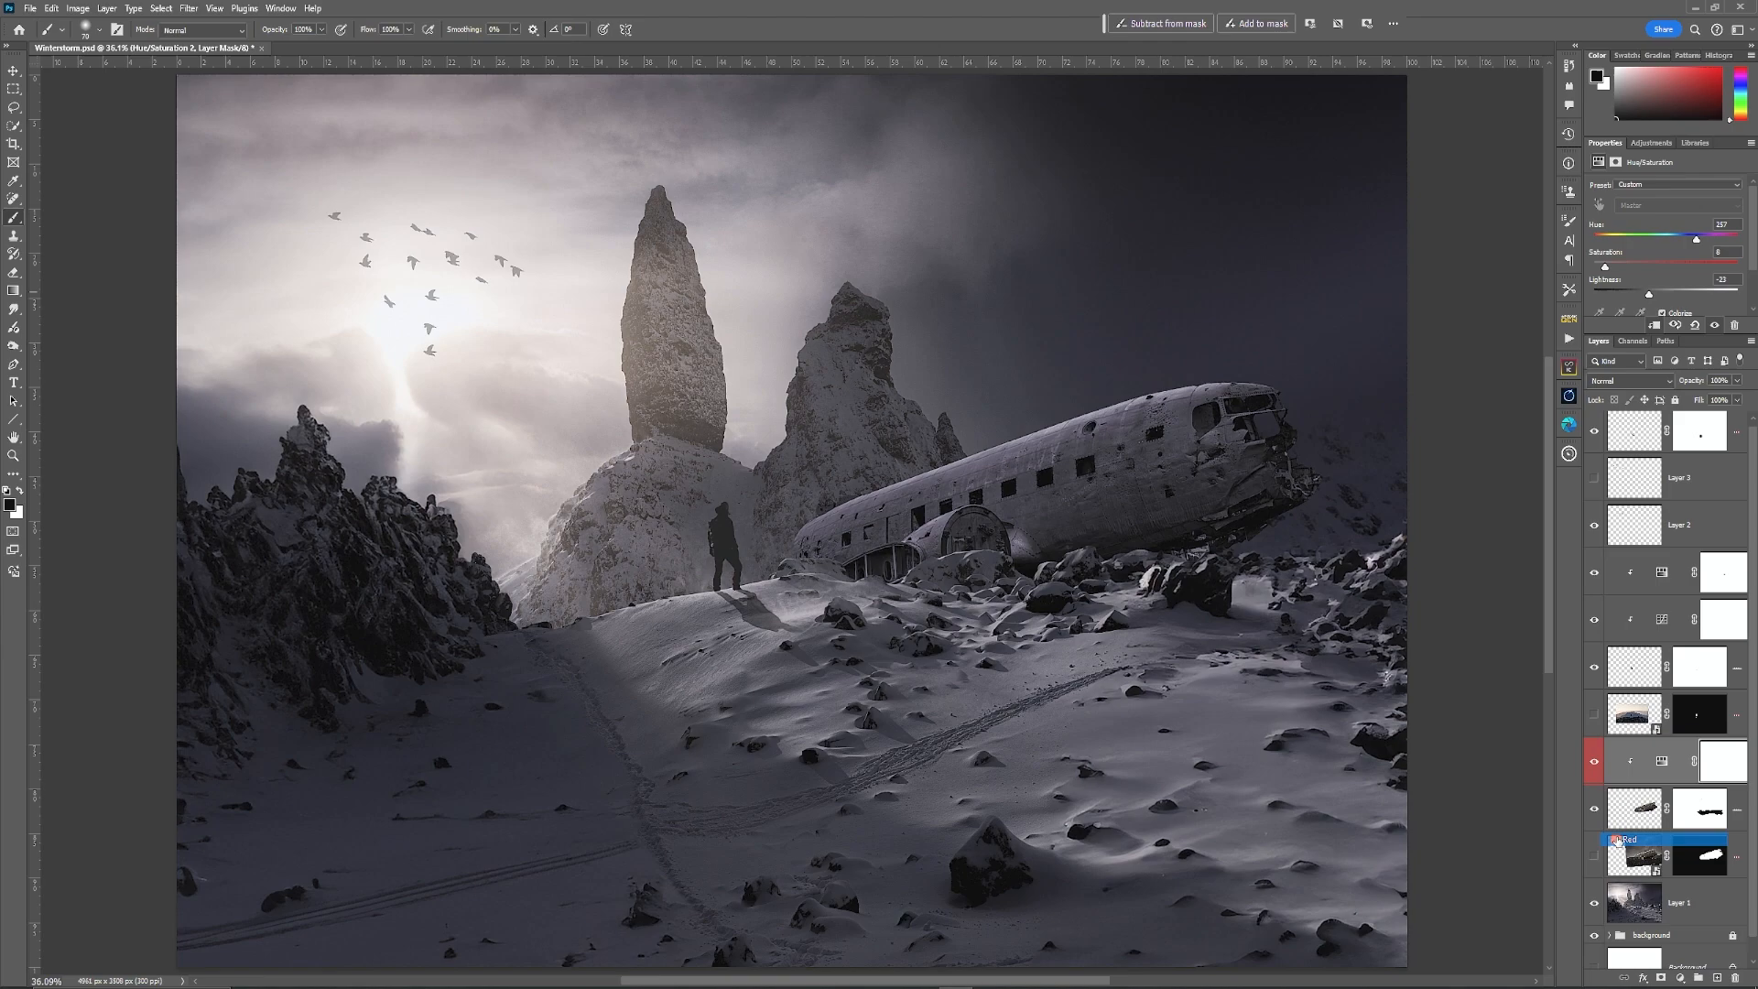
left_click(1594, 762)
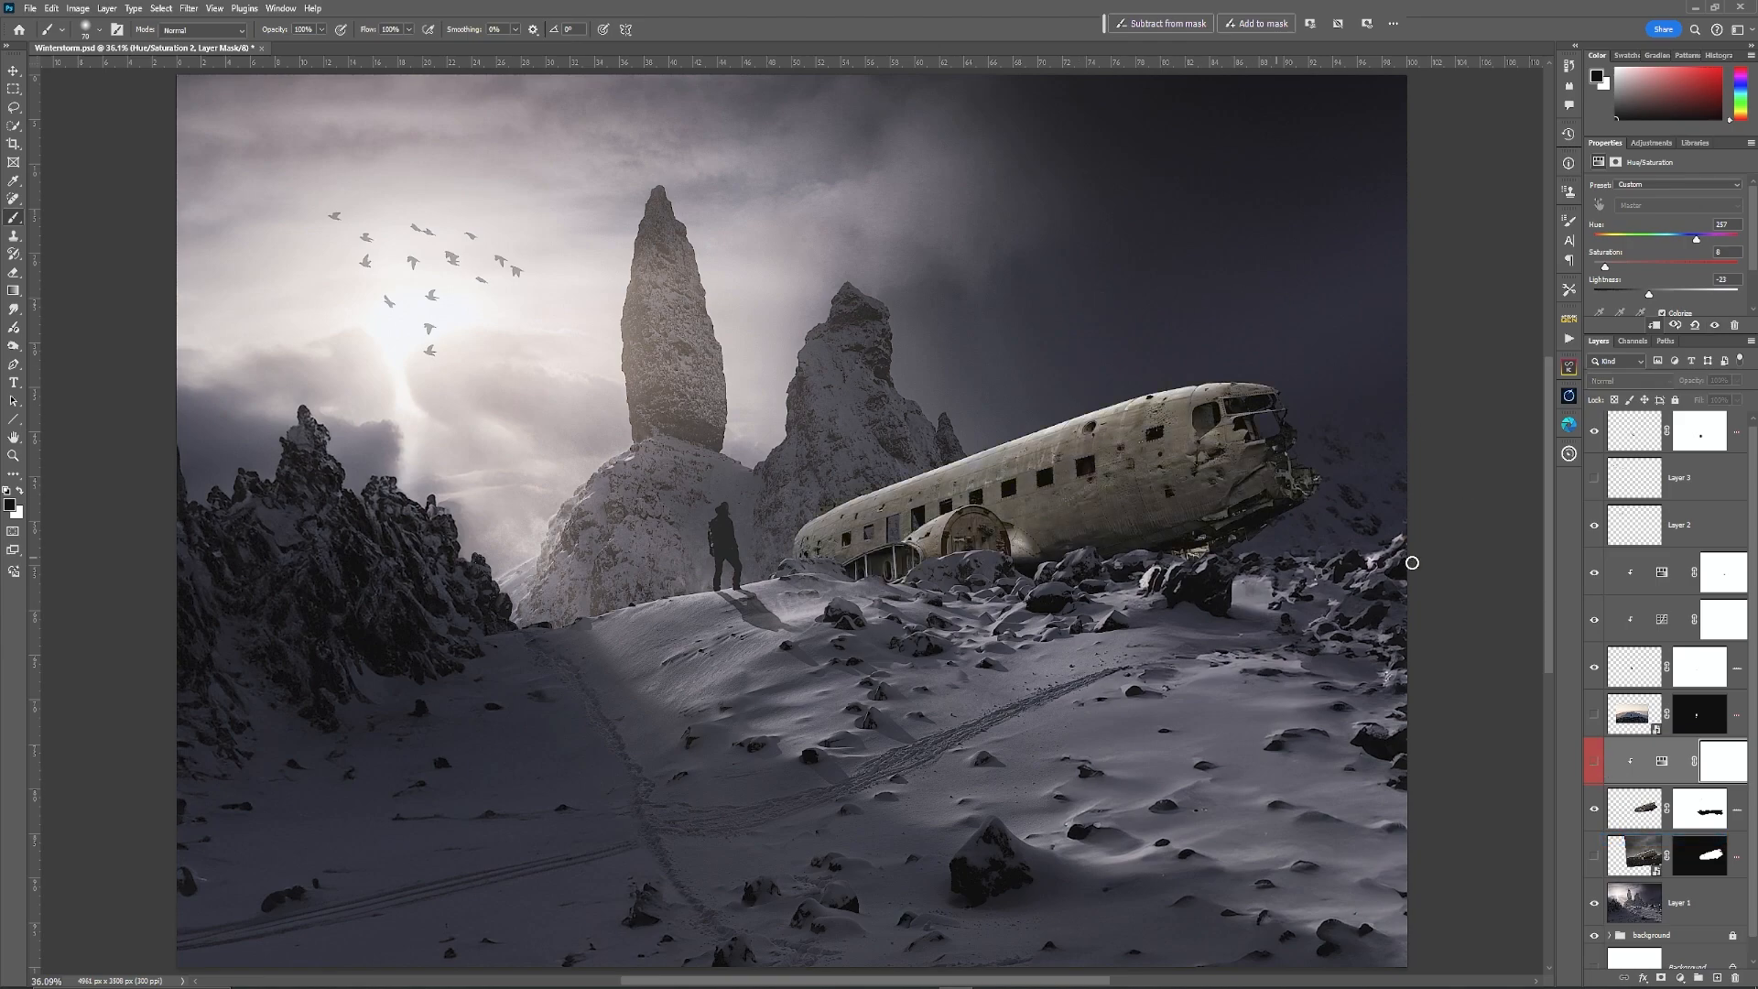
Step: Fill a new layer with blue-grey sampled from the foreground snow and clip it directly above the wreck copy layer
left_click(1716, 977)
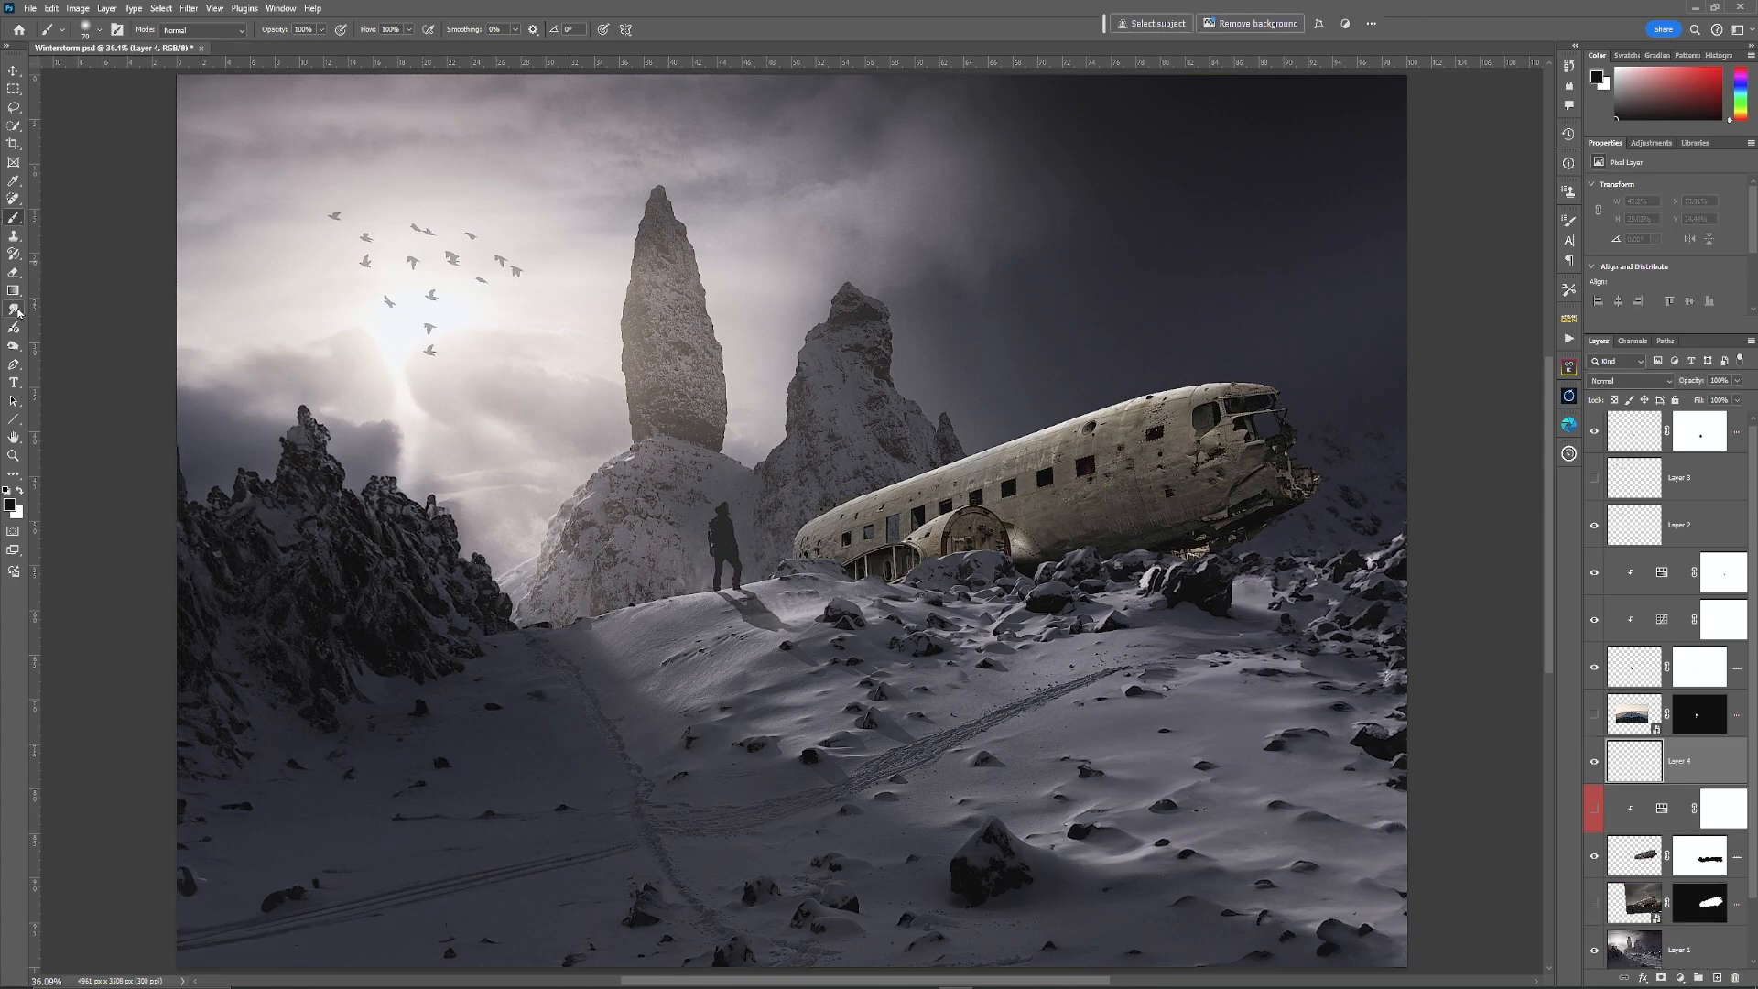
left_click_drag(13, 290, 77, 294)
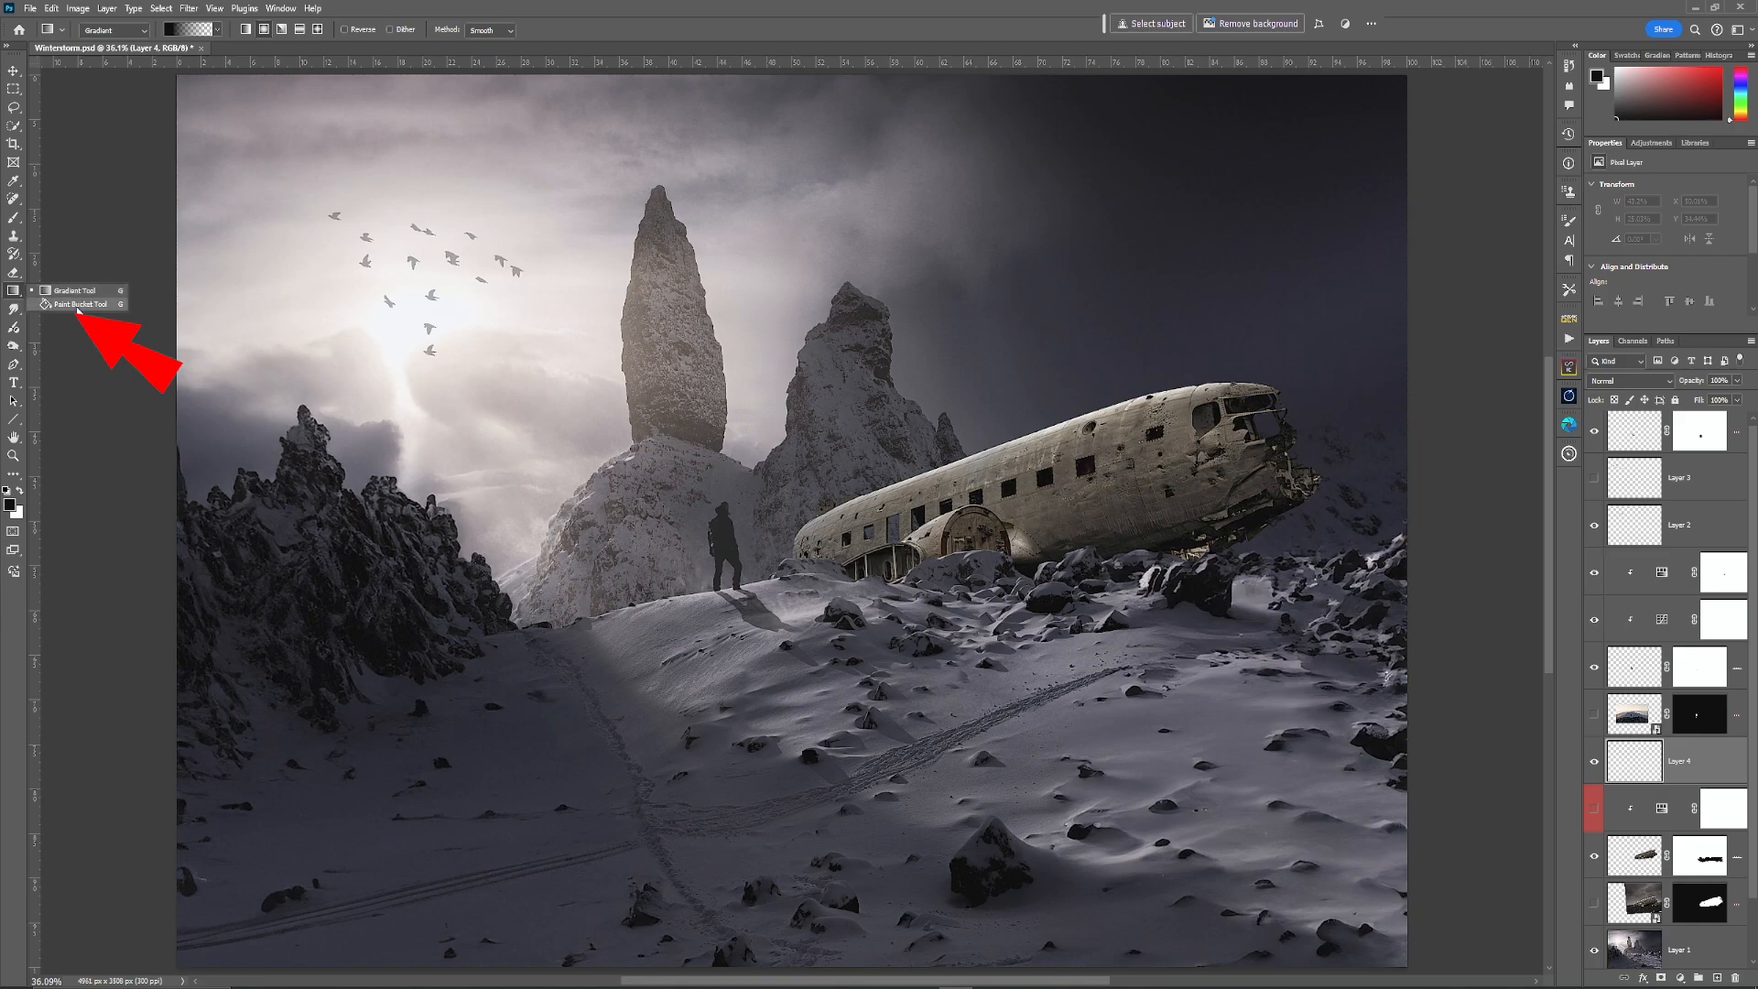
left_click(78, 305)
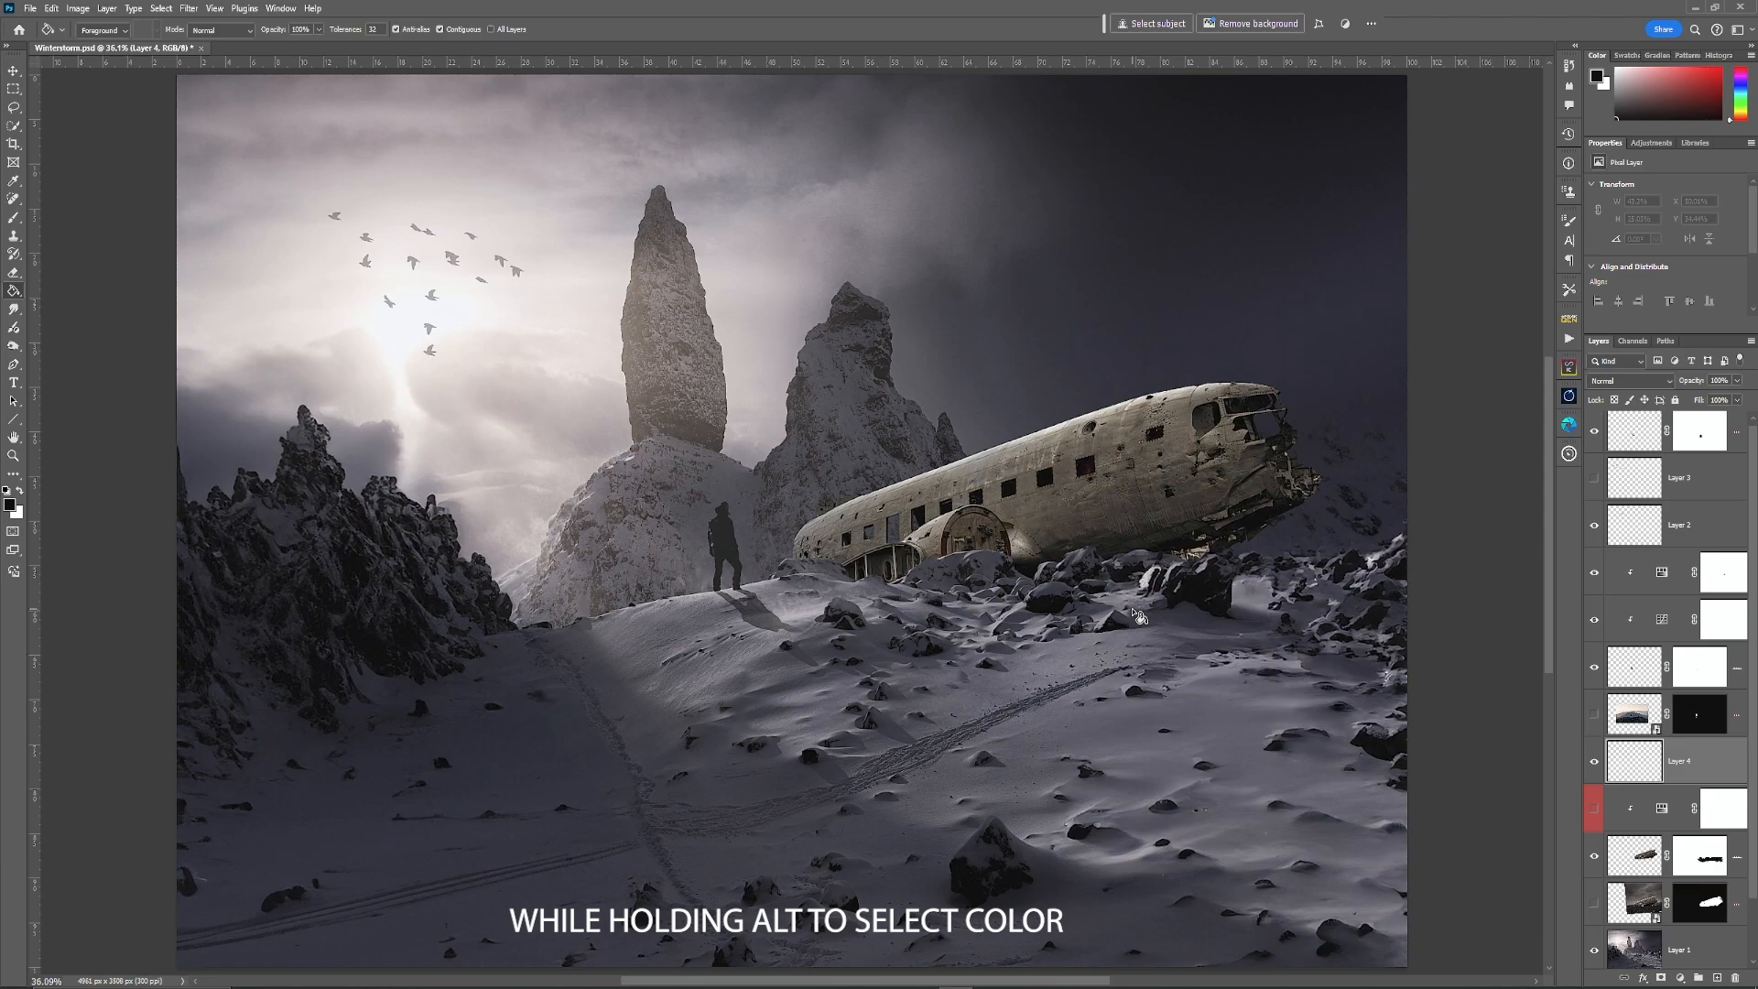
left_click(1130, 735, "alt")
left_click(1079, 529)
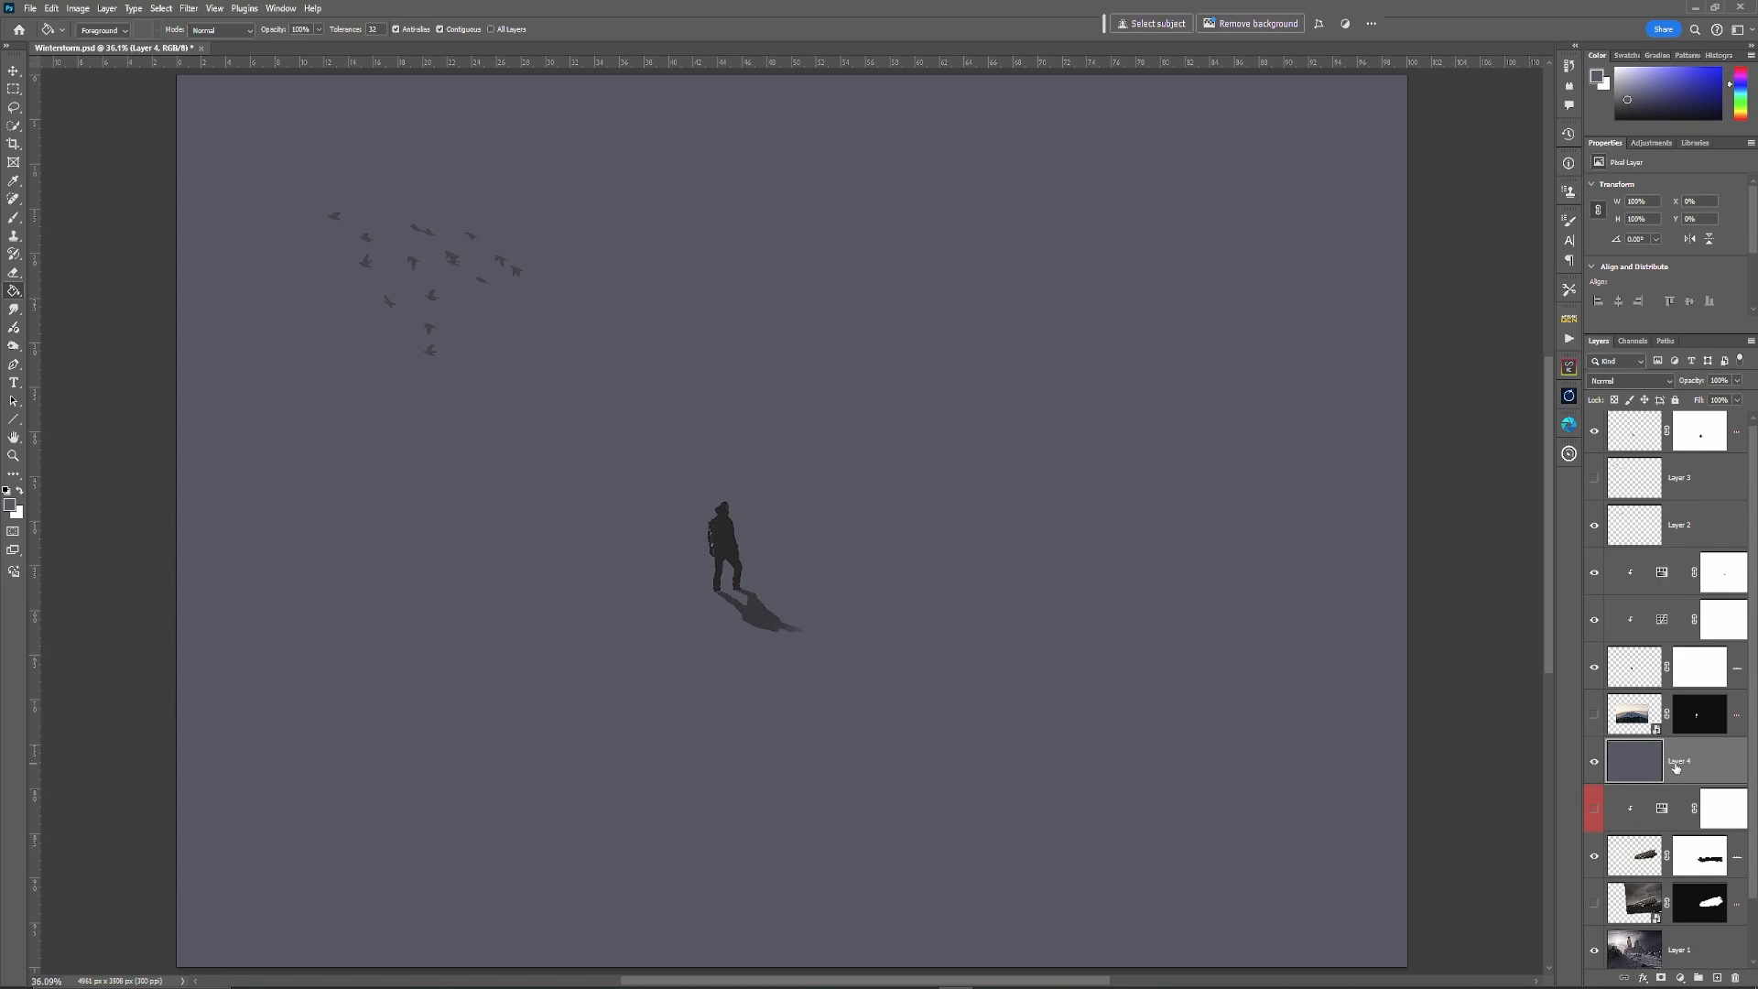
left_click_drag(1676, 767, 1676, 821)
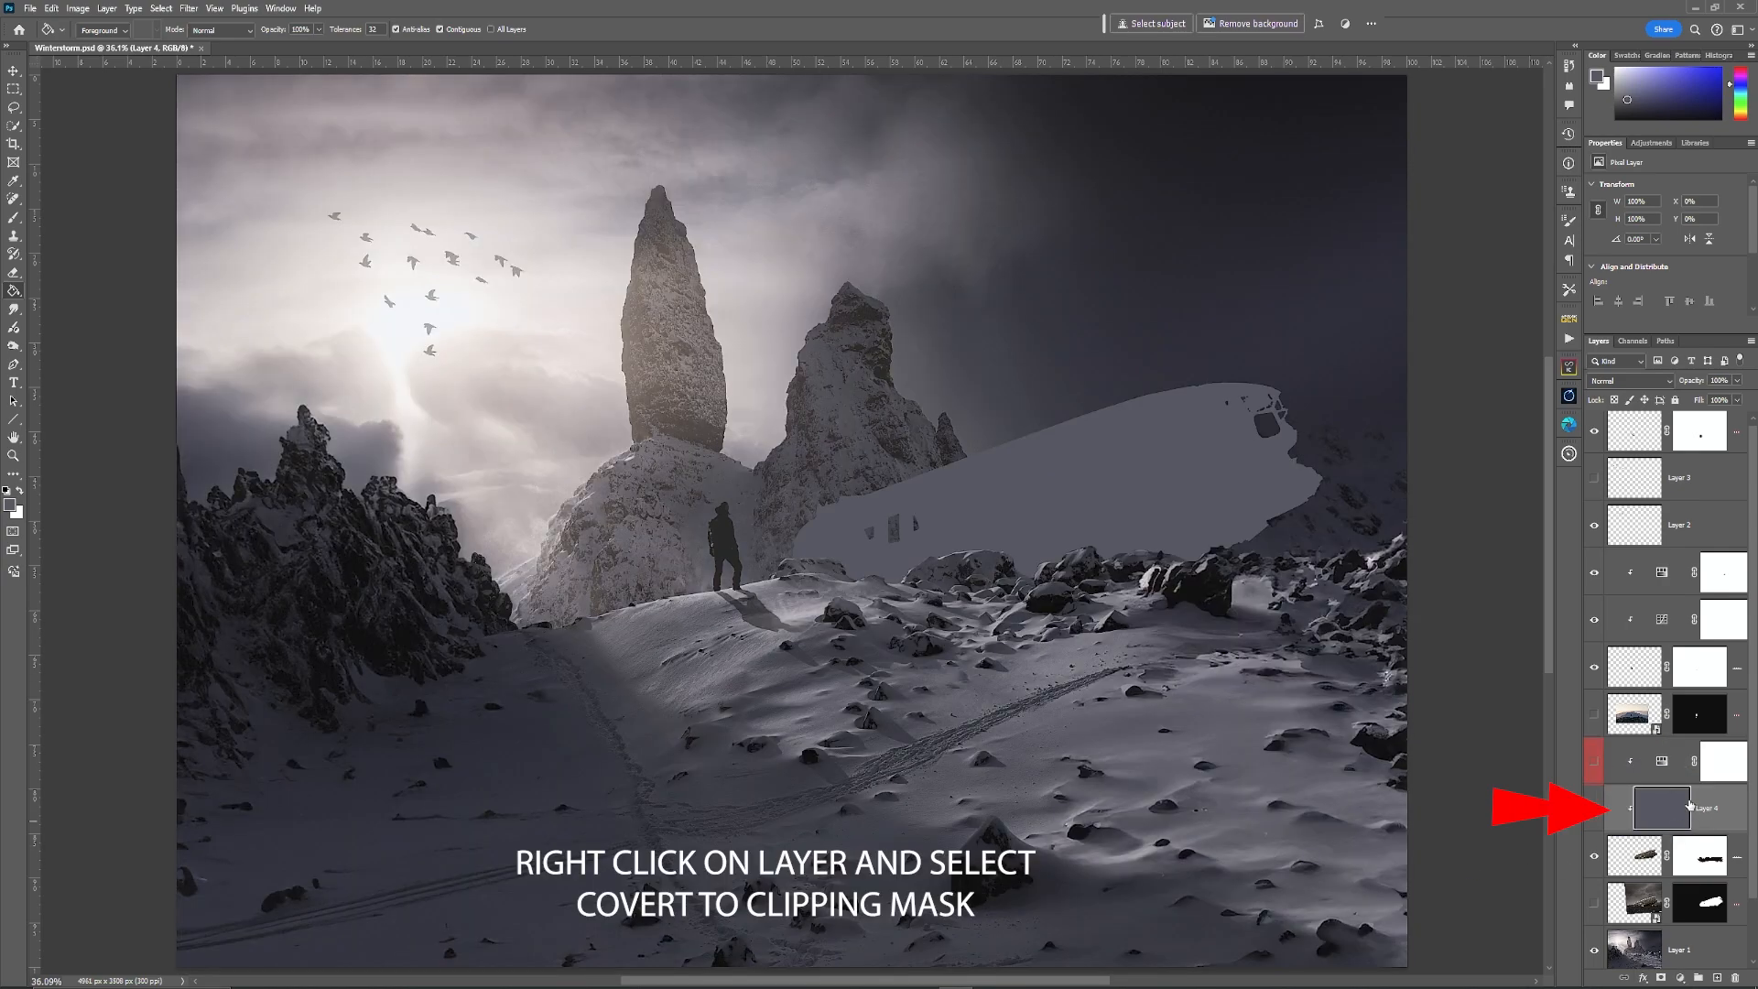
Step: Set the clipped fill layer's blend mode to Color, compare the wreck with and without it, and lower its opacity
left_click(1657, 381)
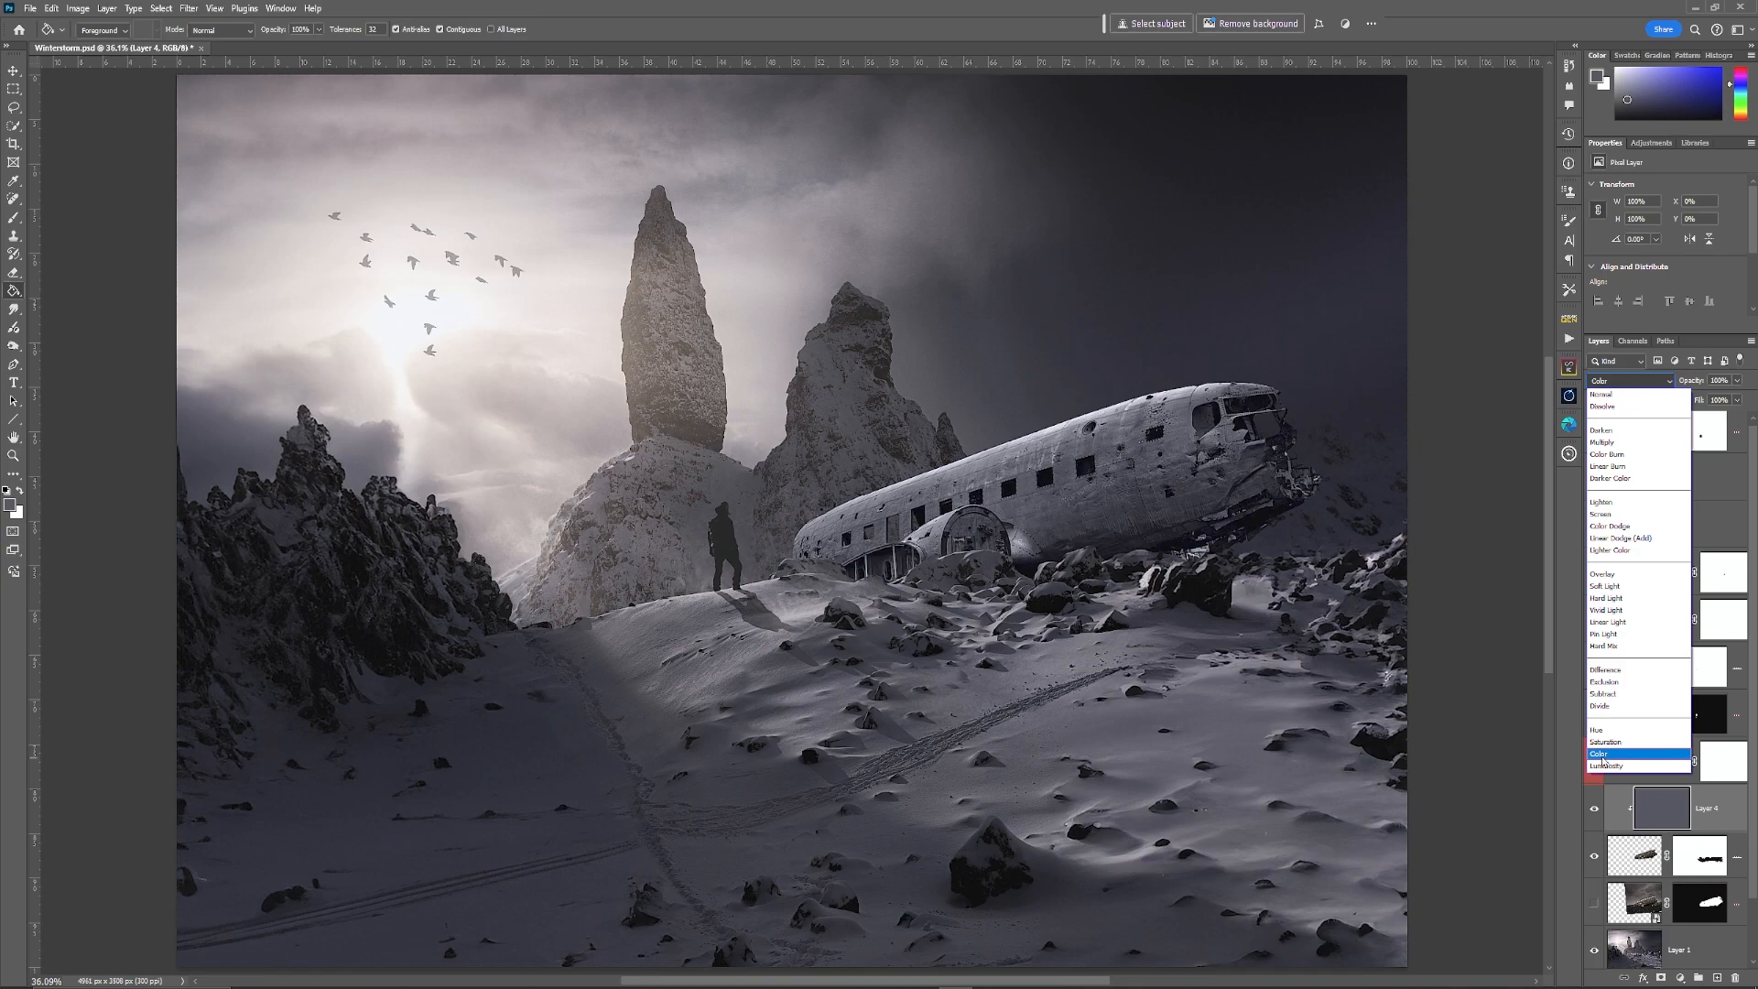
left_click(1603, 754)
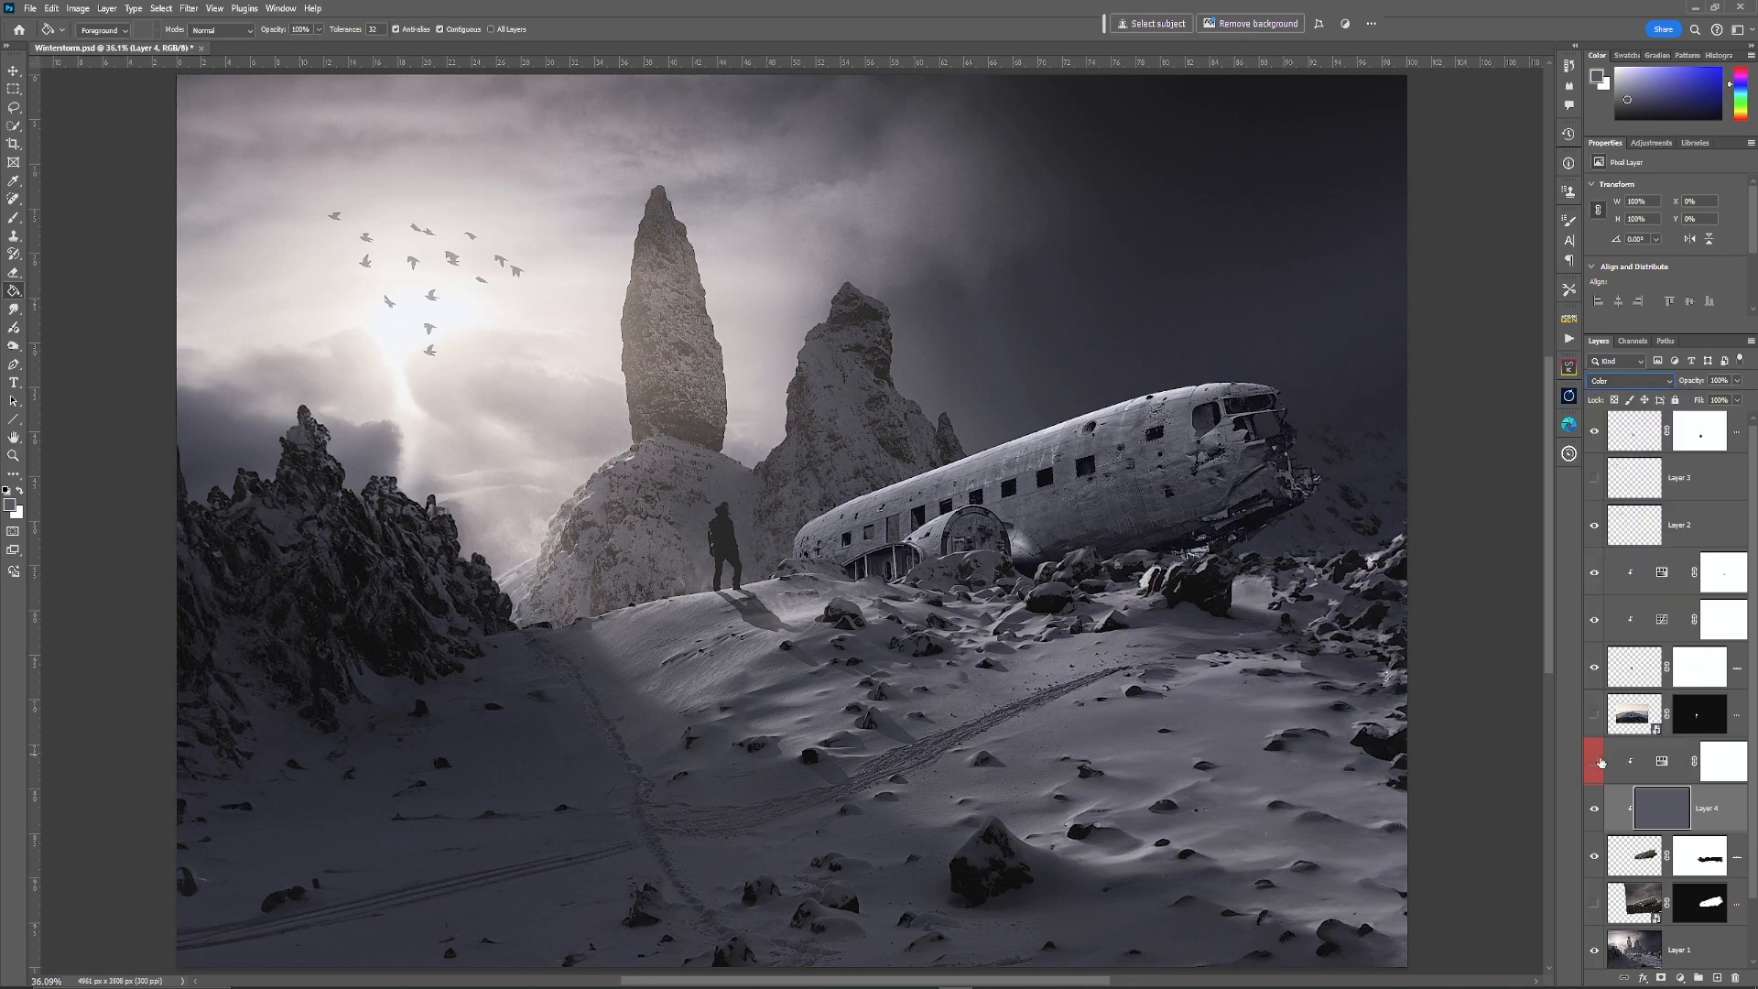
left_click(1592, 811)
left_click(1592, 812)
left_click(1736, 381)
left_click_drag(1737, 403, 1729, 401)
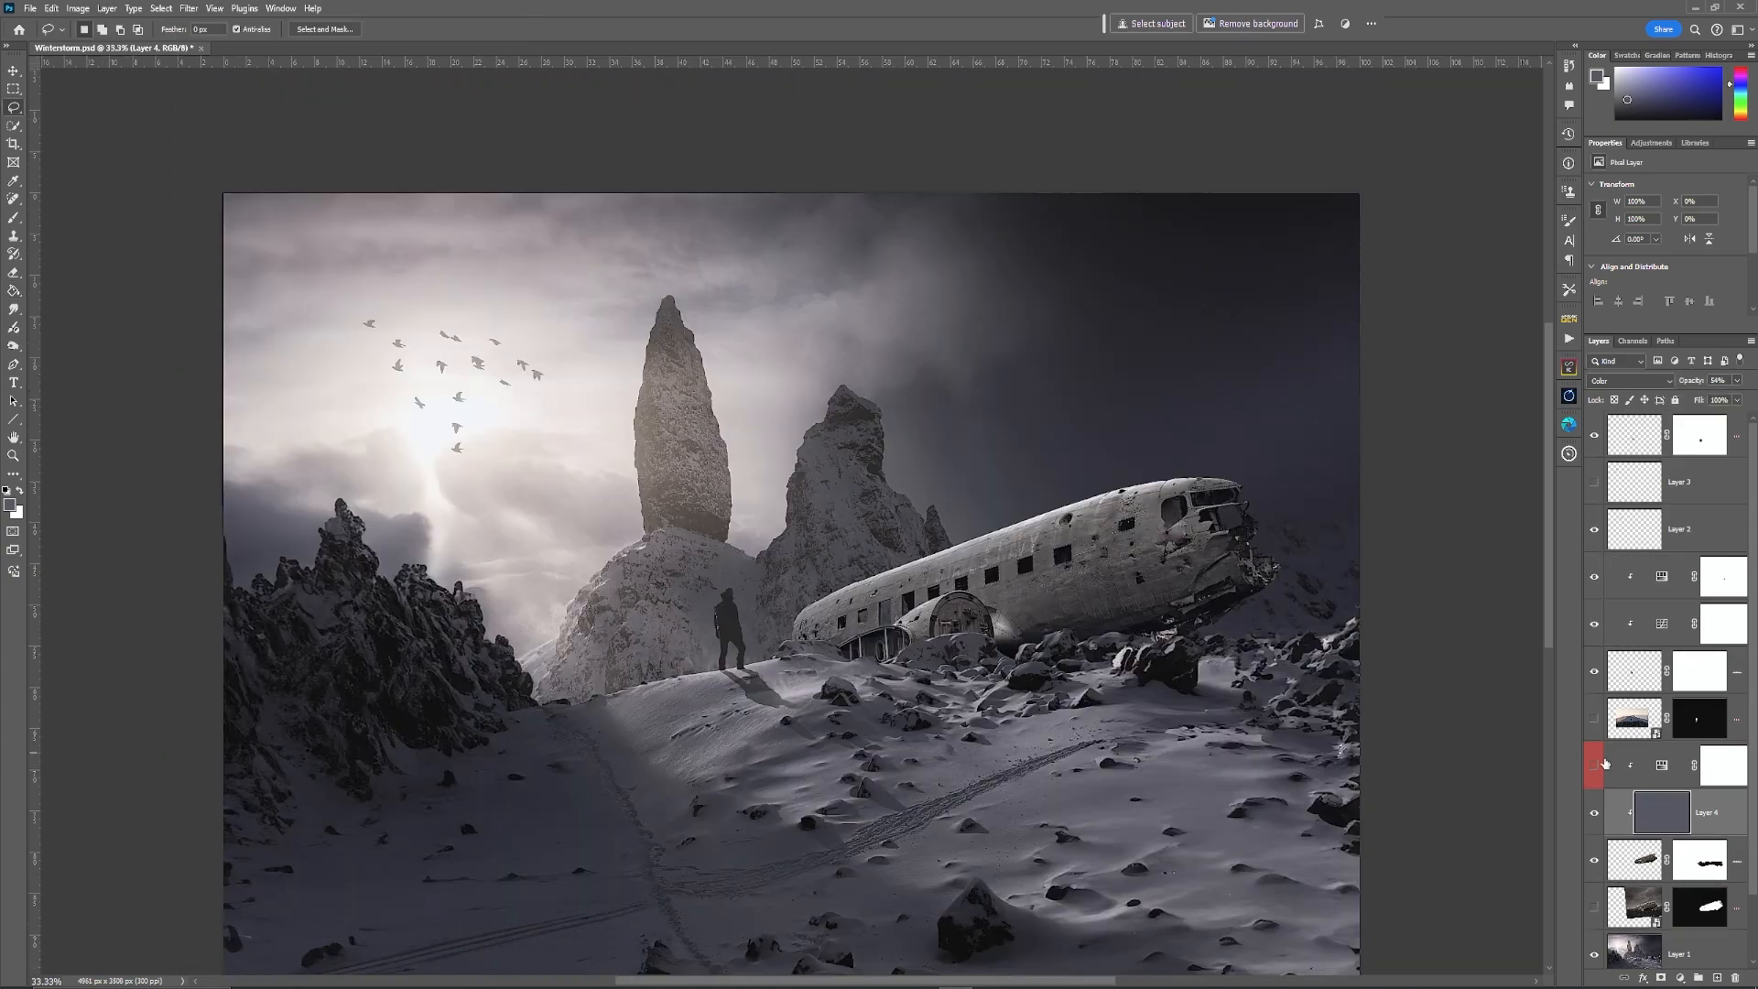
Step: Add a new empty layer directly above Layer 1
scroll(1667, 687, "down", 2)
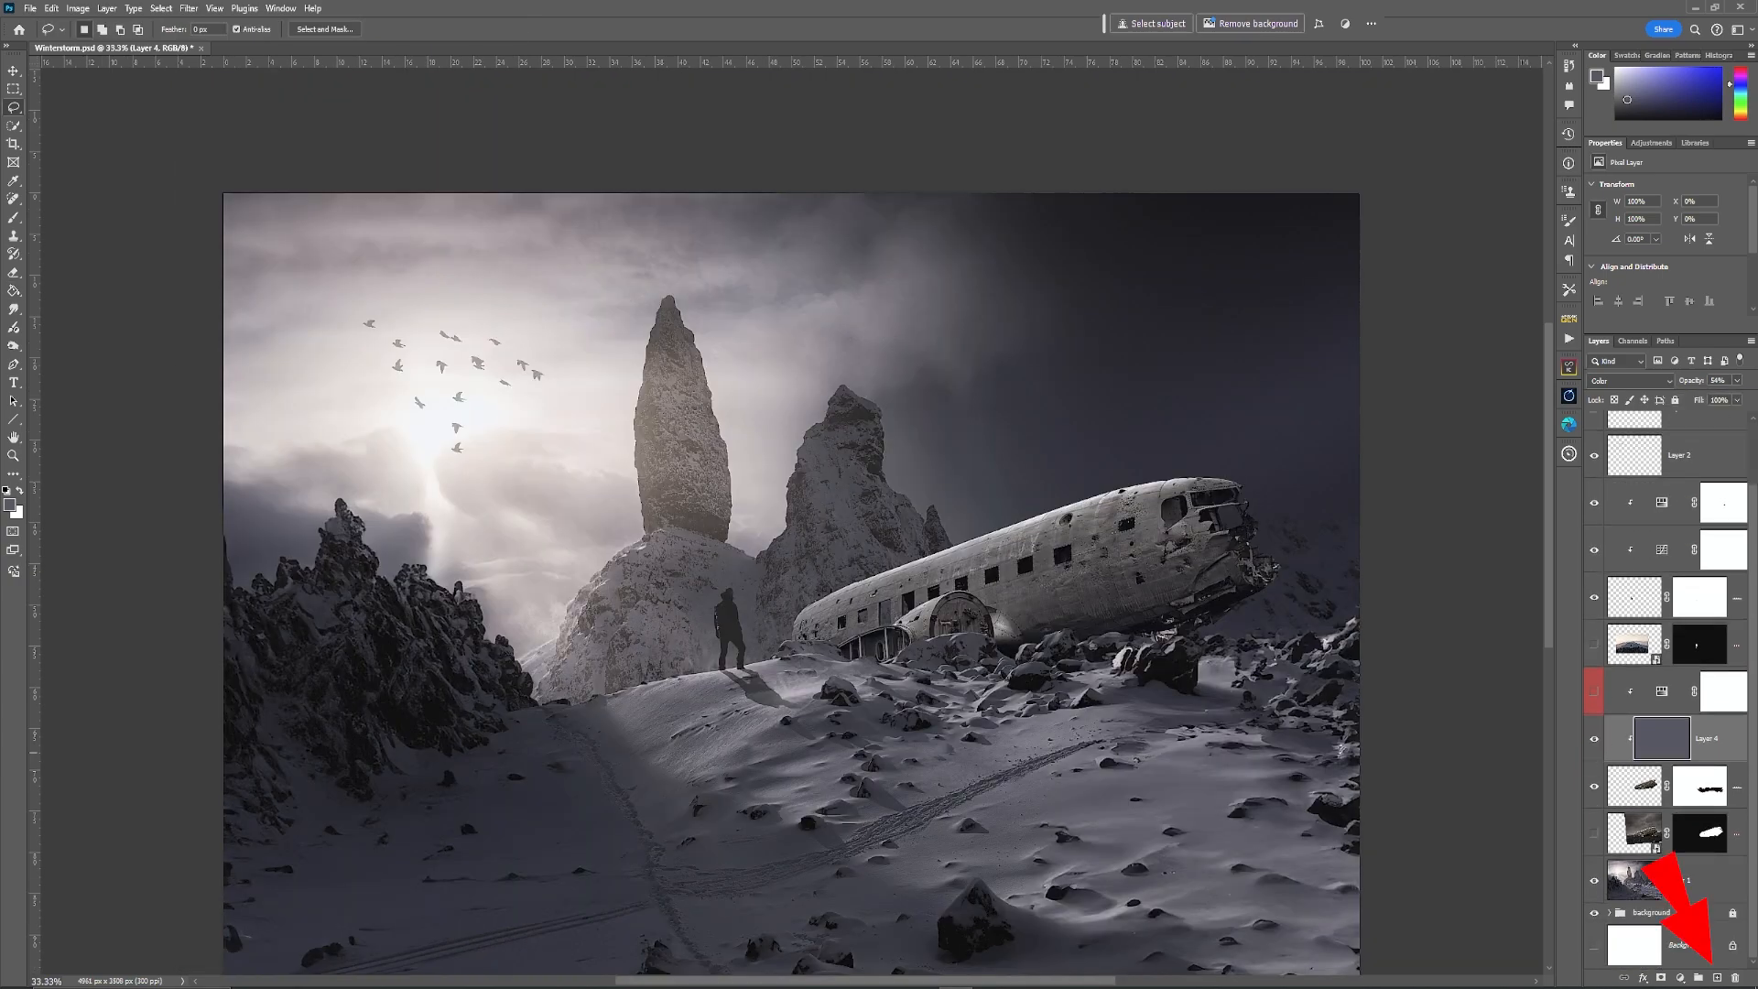
left_click(1710, 887)
left_click(1716, 977)
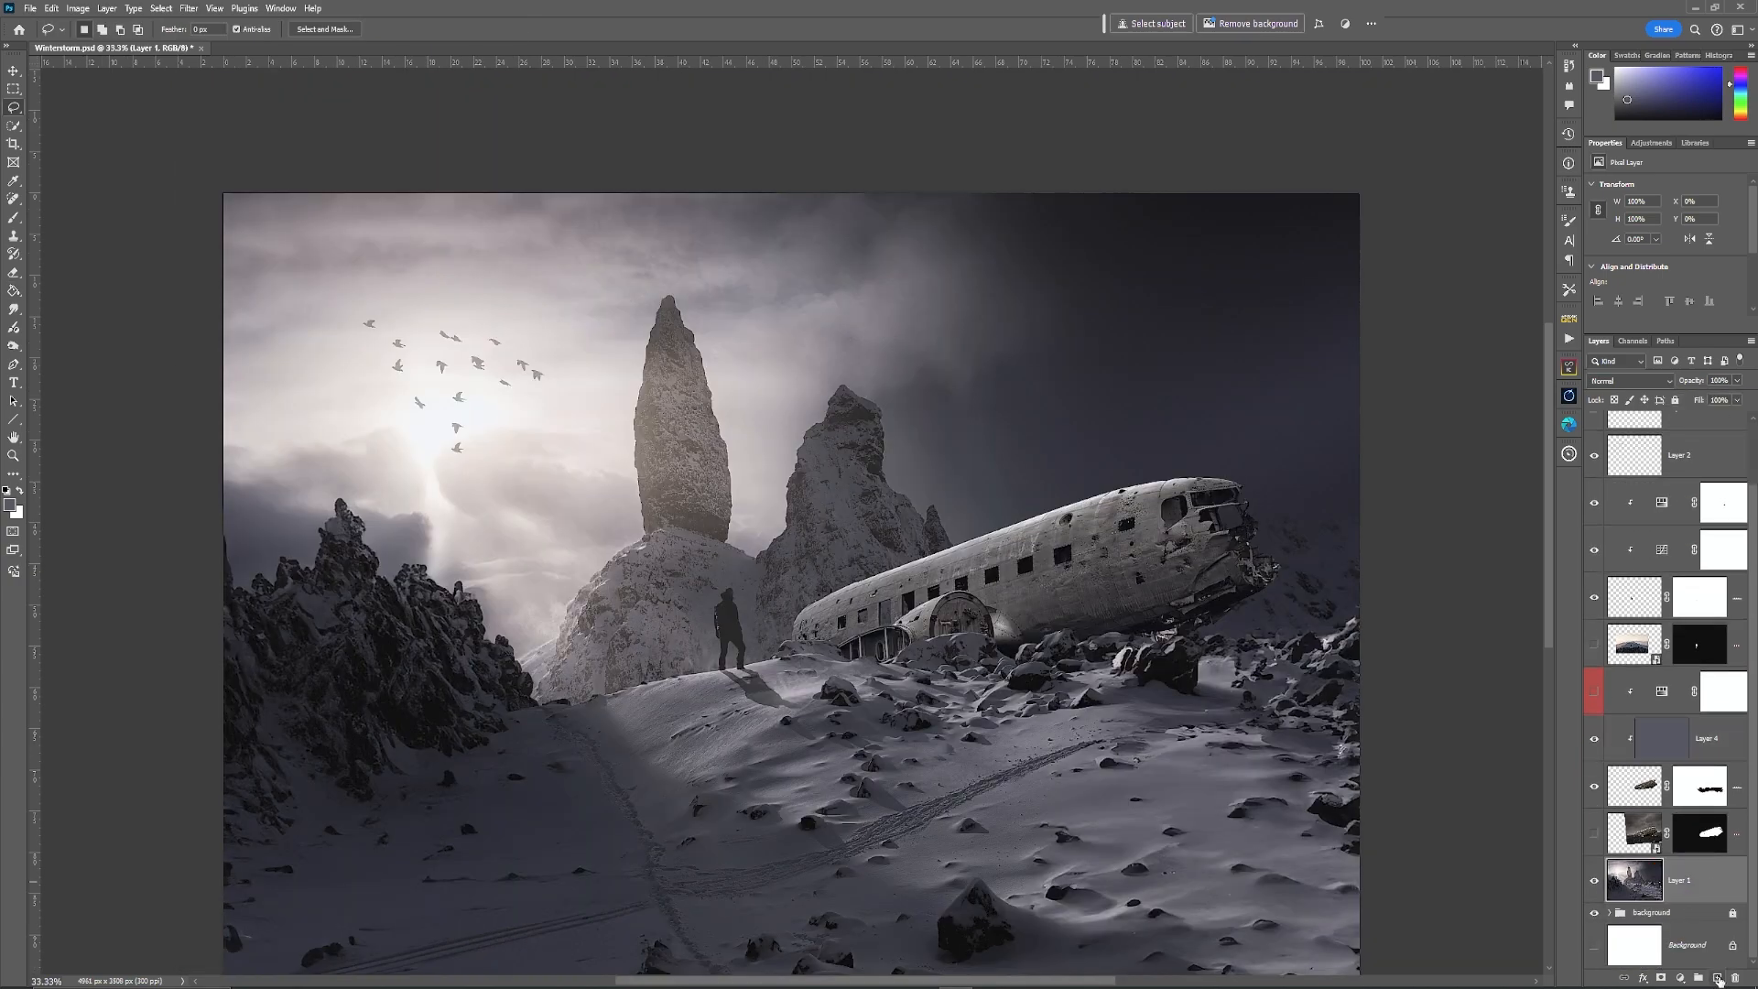
Step: Dab a single soft glow over the sun with a 1600 px brush in a bright colour sampled beside it
left_click(15, 220)
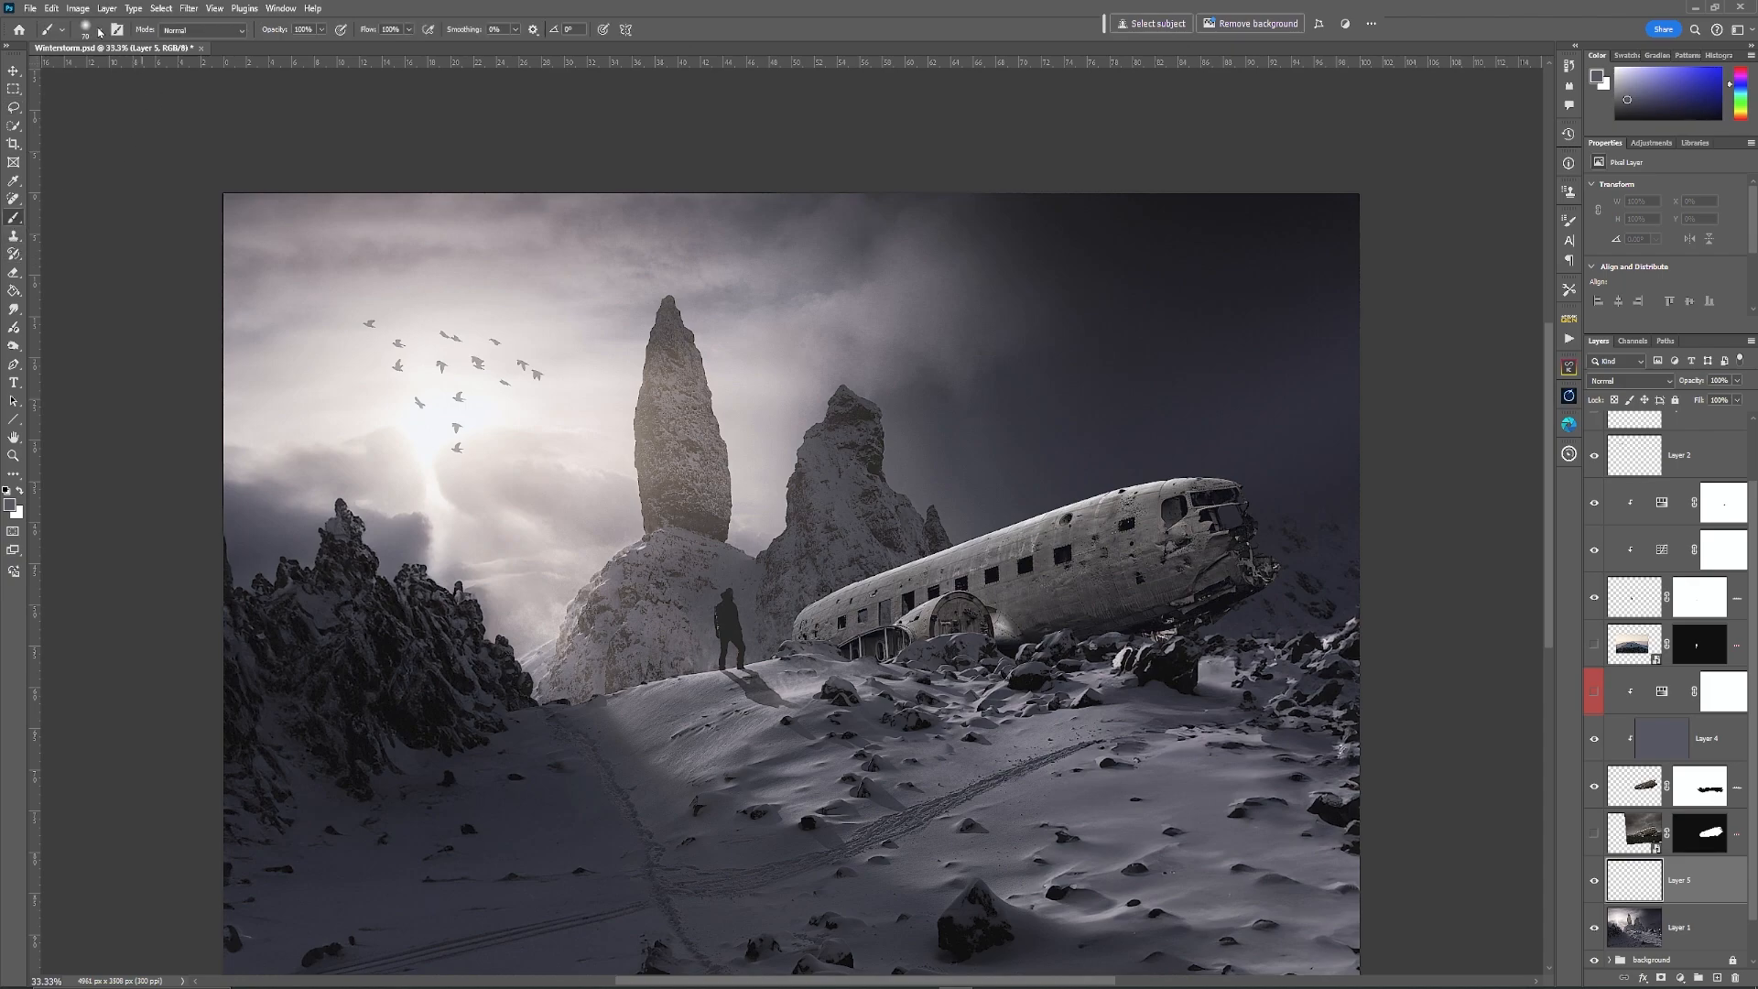
left_click(98, 29)
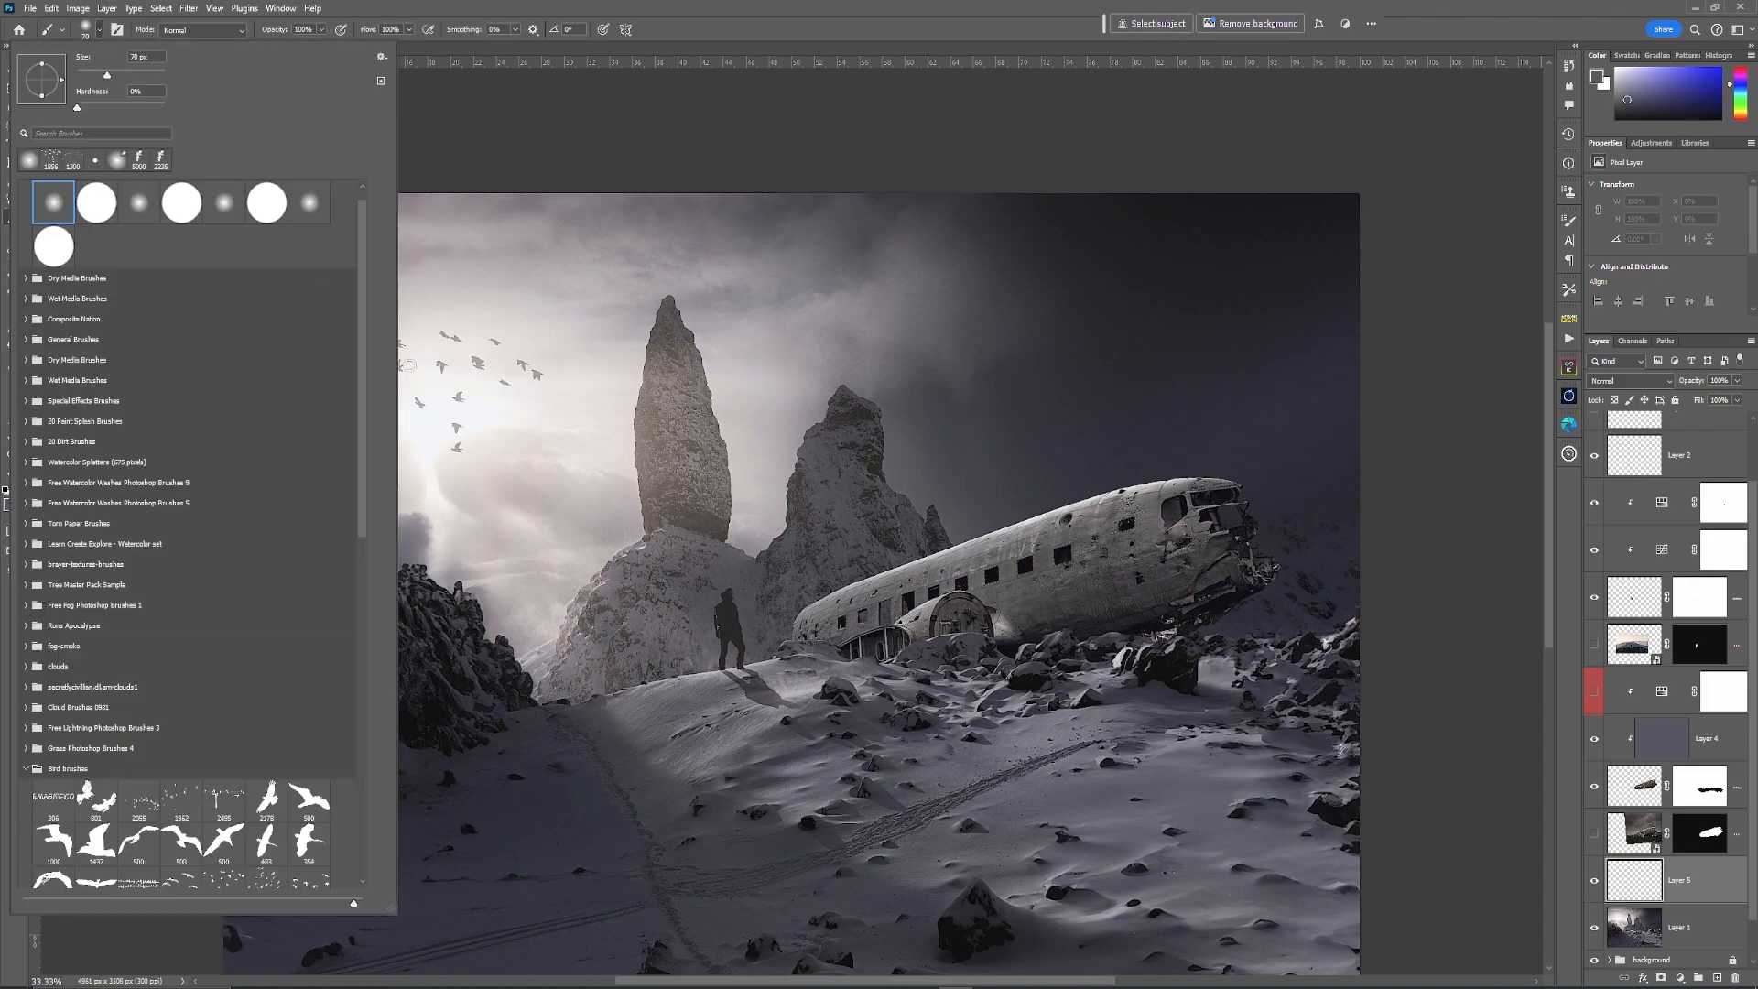
left_click(472, 408, "alt")
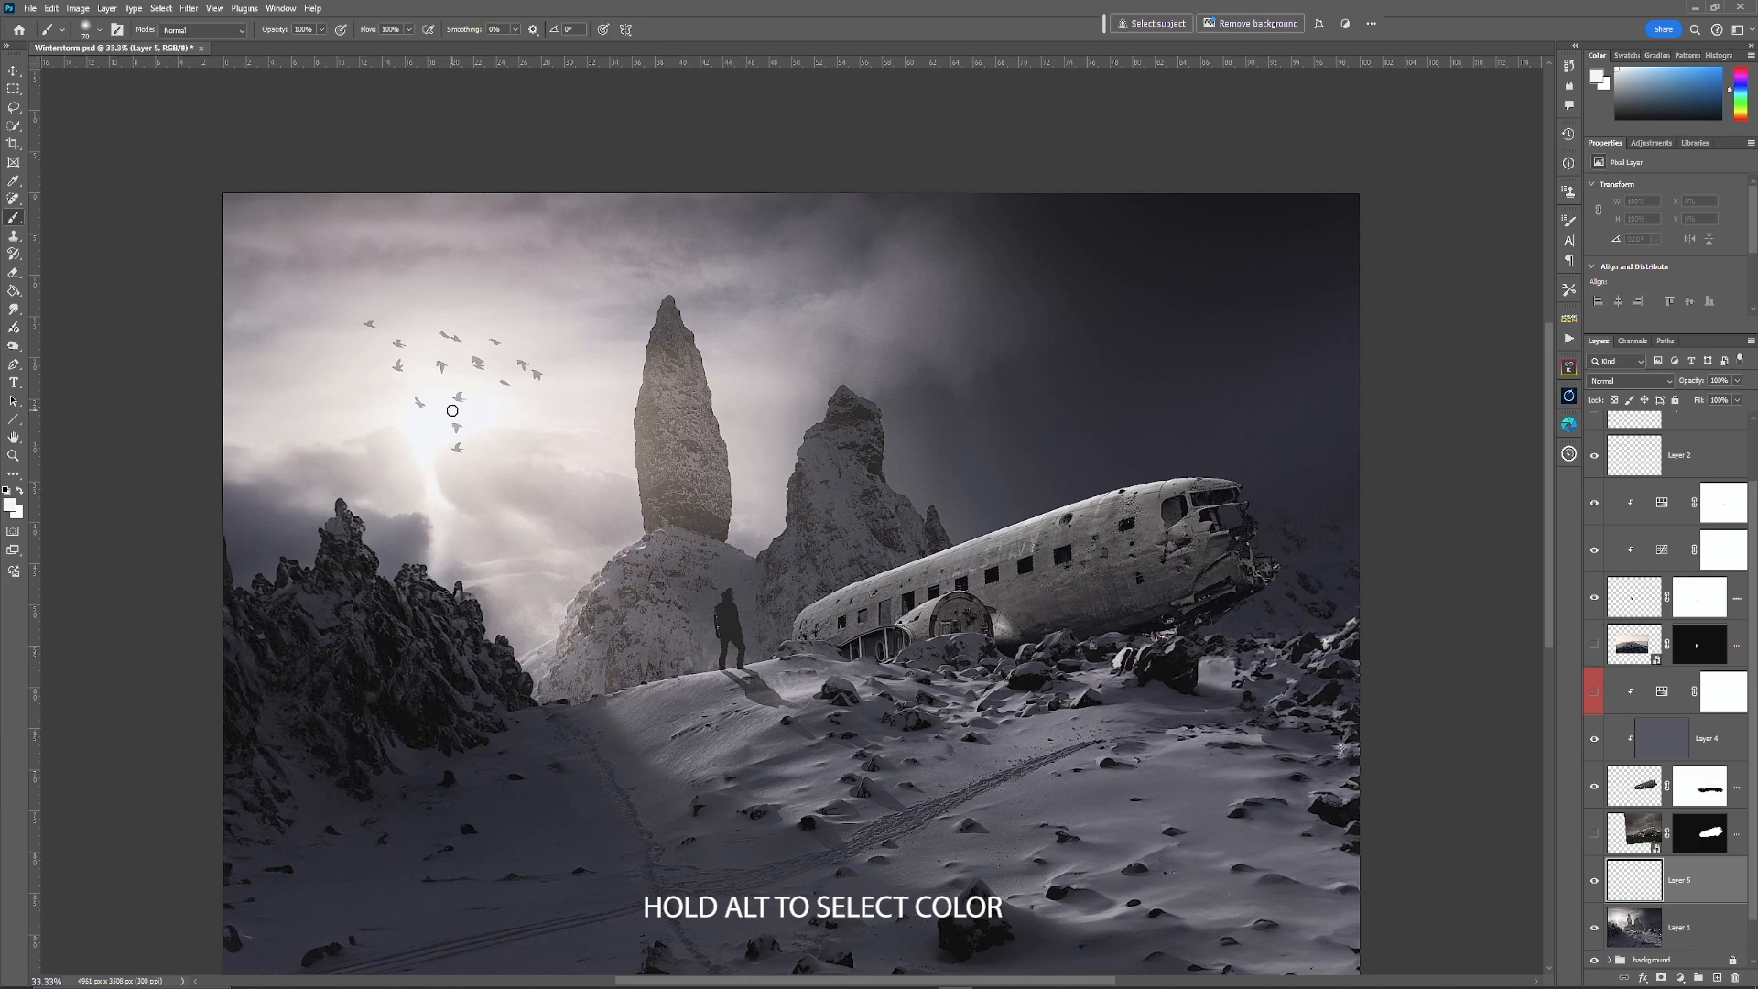
key("bracketright")
key("bracketright")
key("bracketright")
key("bracketright")
key("bracketright")
key("bracketright")
key("bracketright")
key("bracketright")
key("bracketright")
key("bracketright")
key("bracketright")
key("bracketright")
key("bracketright")
key("bracketright")
key("bracketright")
key("bracketright")
key("bracketright")
key("bracketright")
key("bracketright")
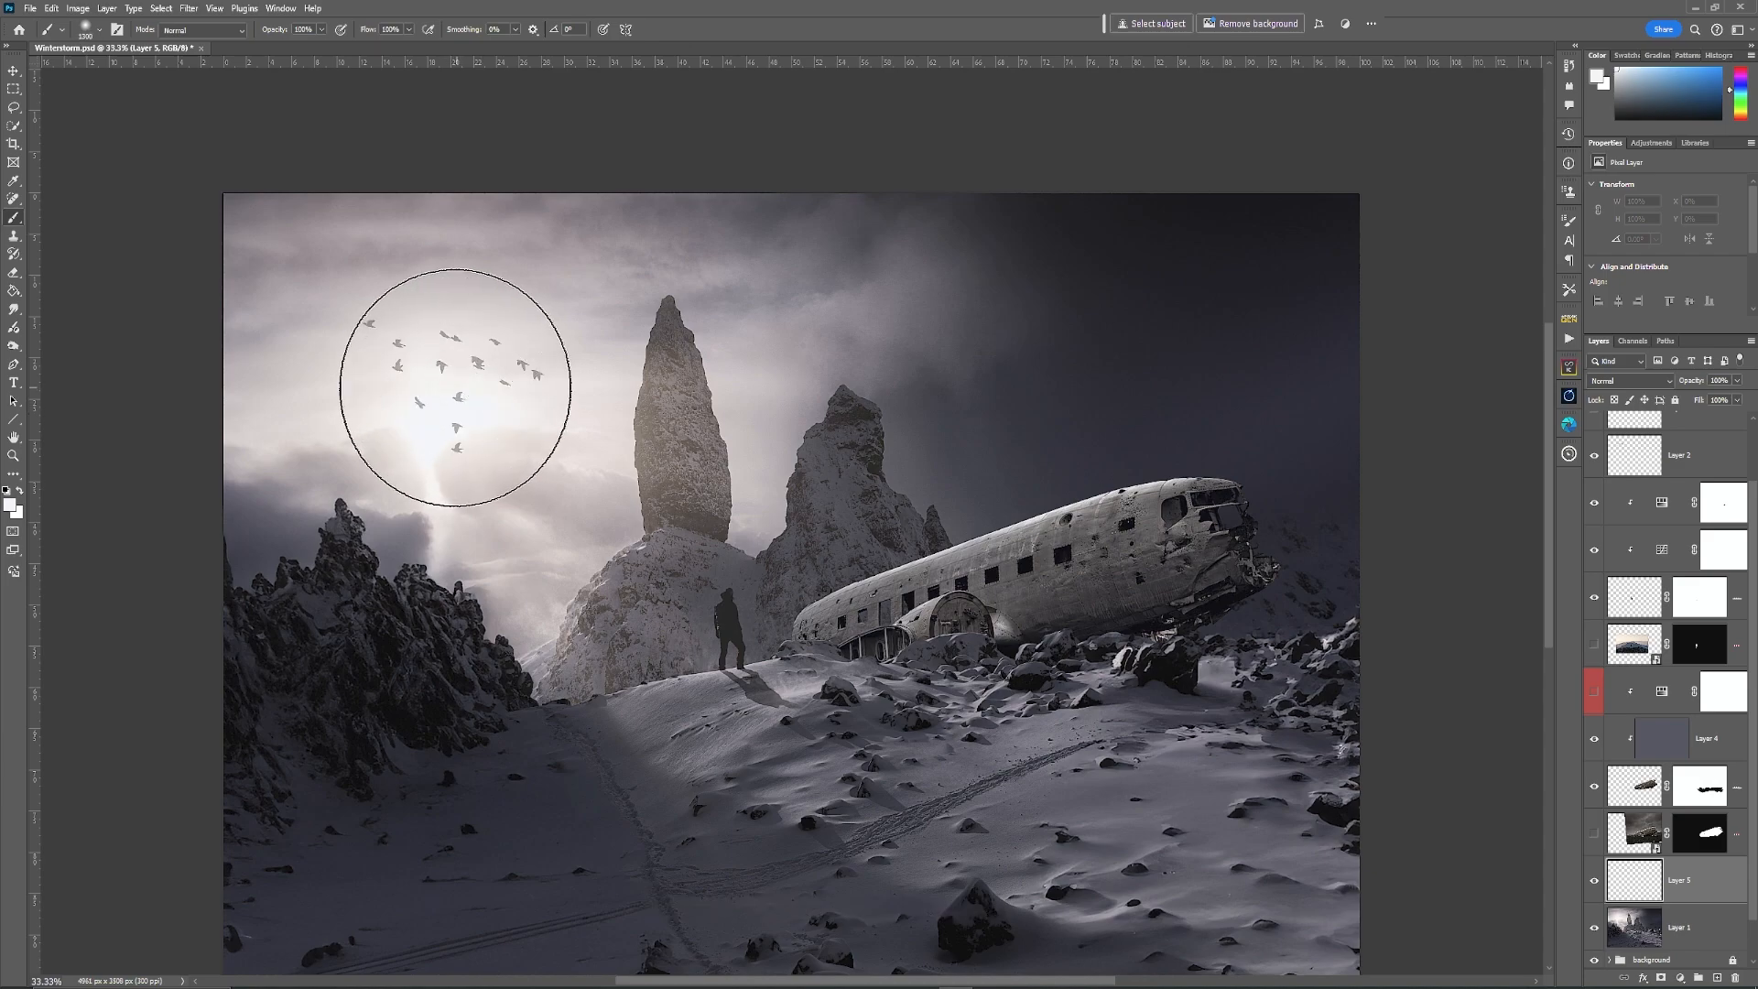
key("bracketright")
key("bracketright")
left_click(455, 387)
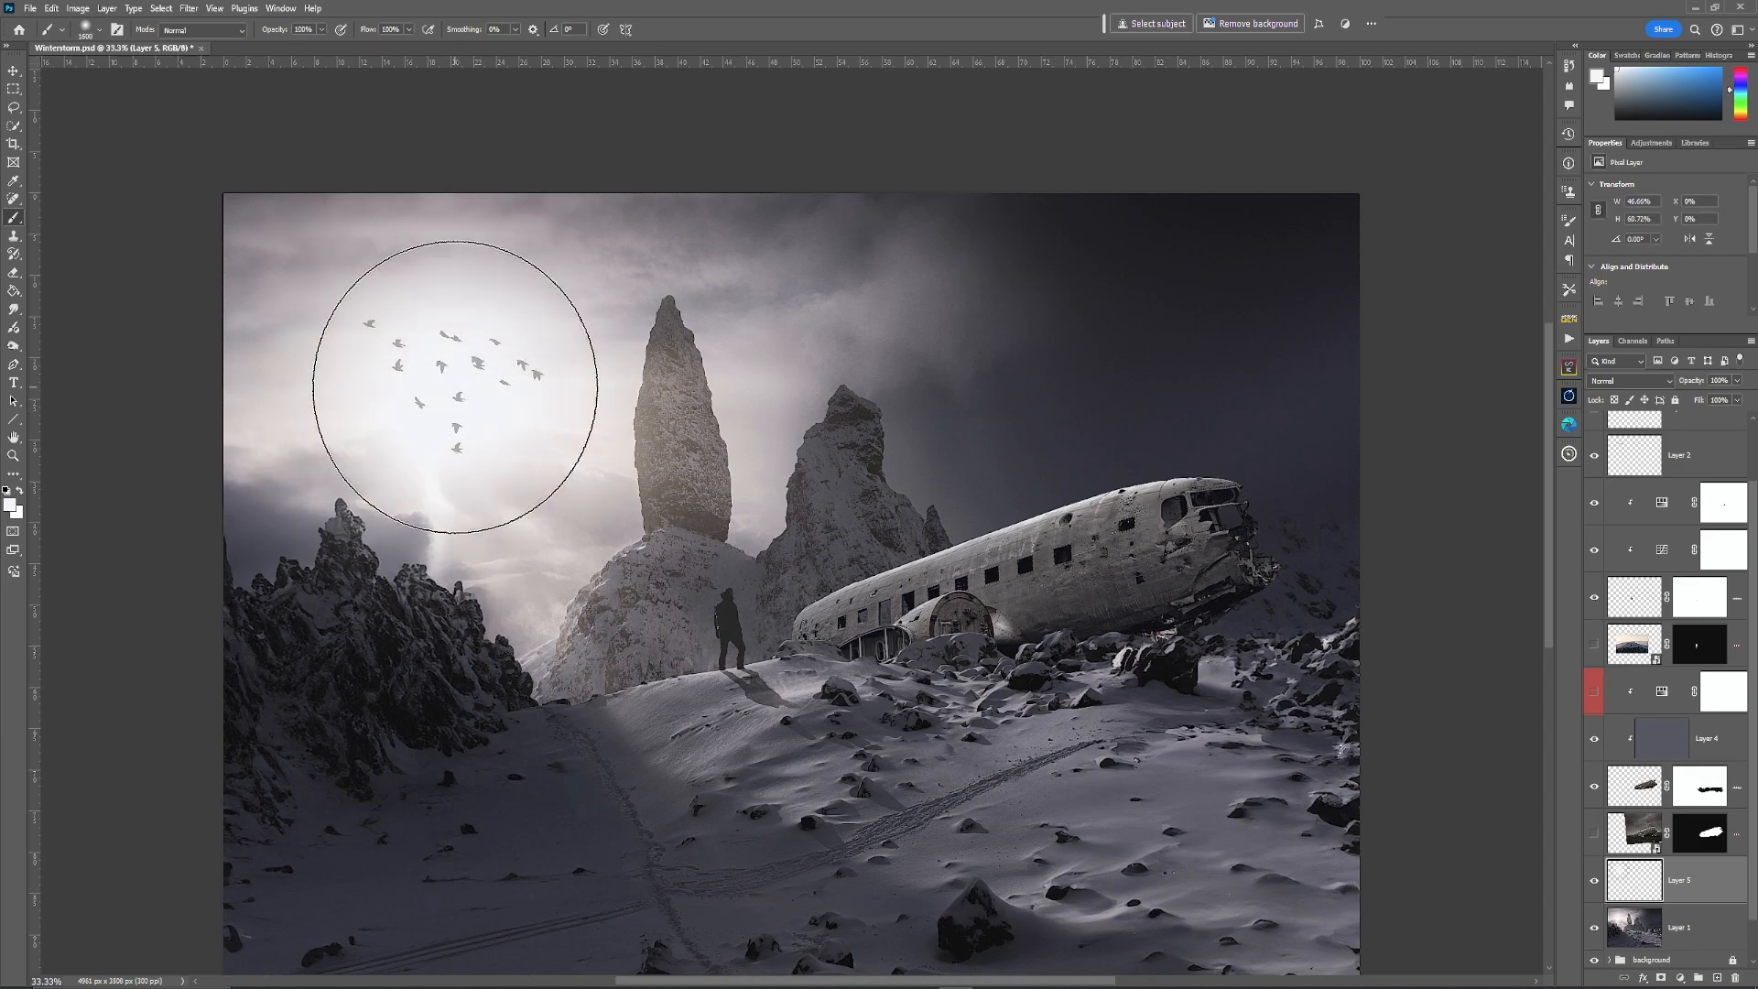
Step: Stretch the glow to about 190% width and 116% height, and recentre it over the sun and nearby sky
key("ctrl+t")
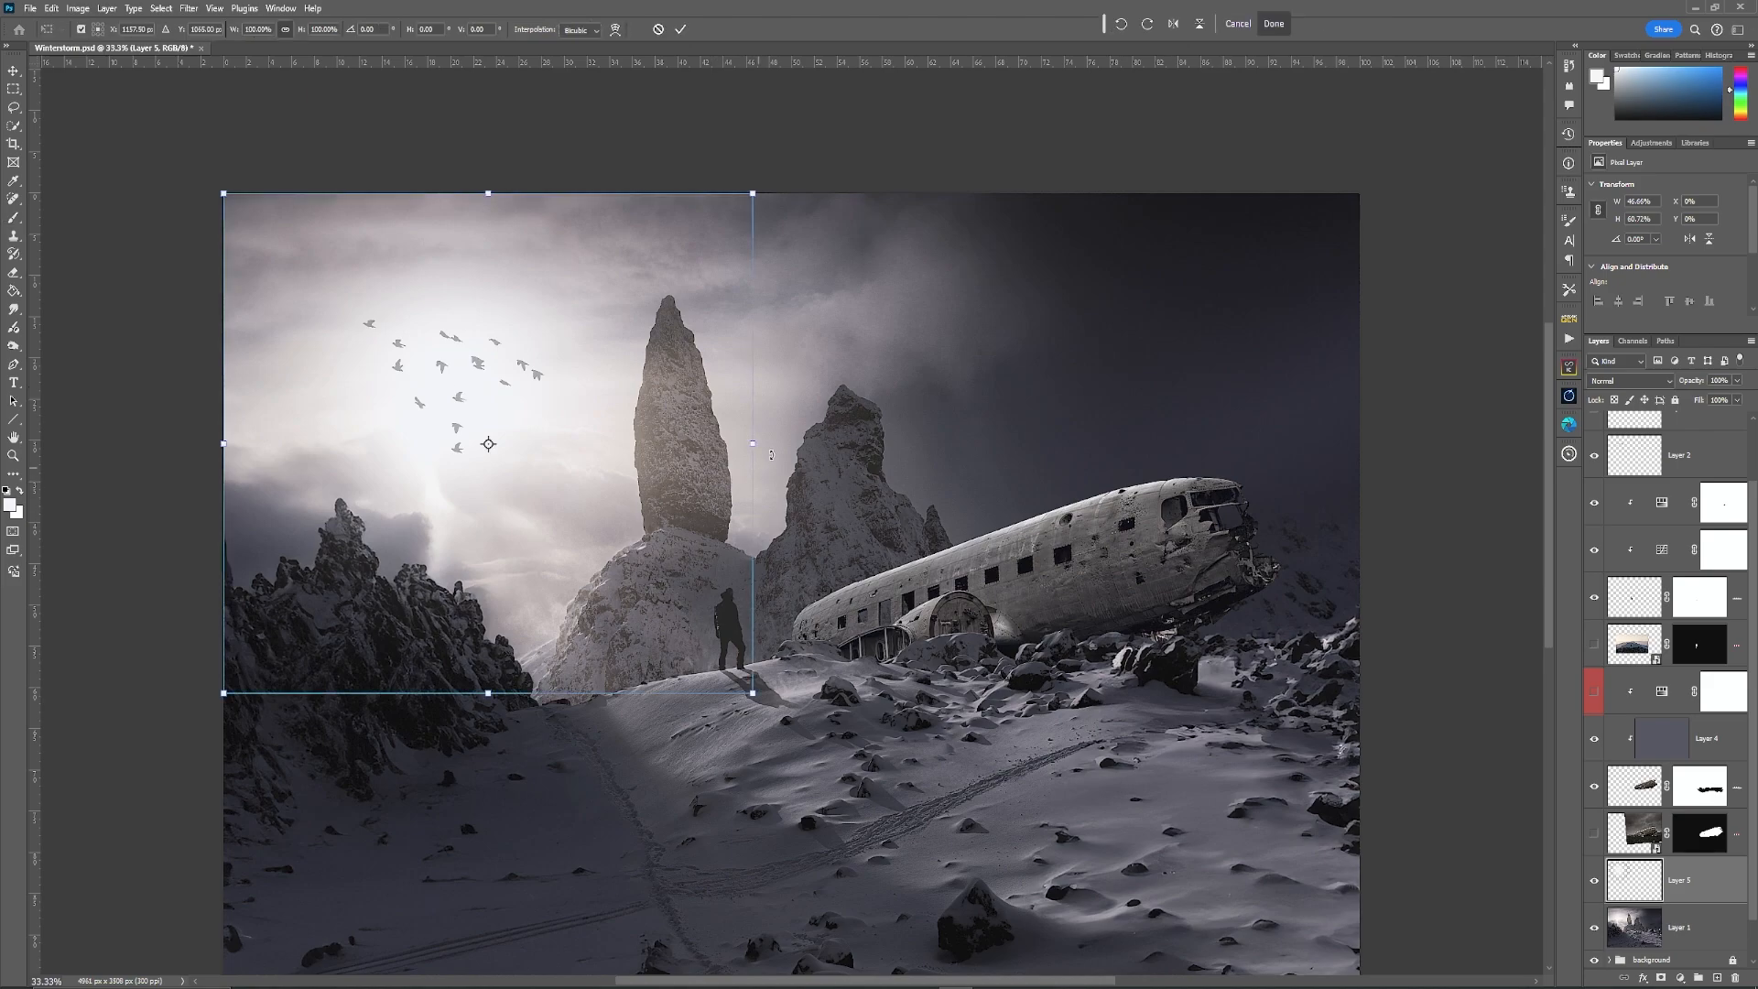
left_click_drag(751, 443, 1112, 443)
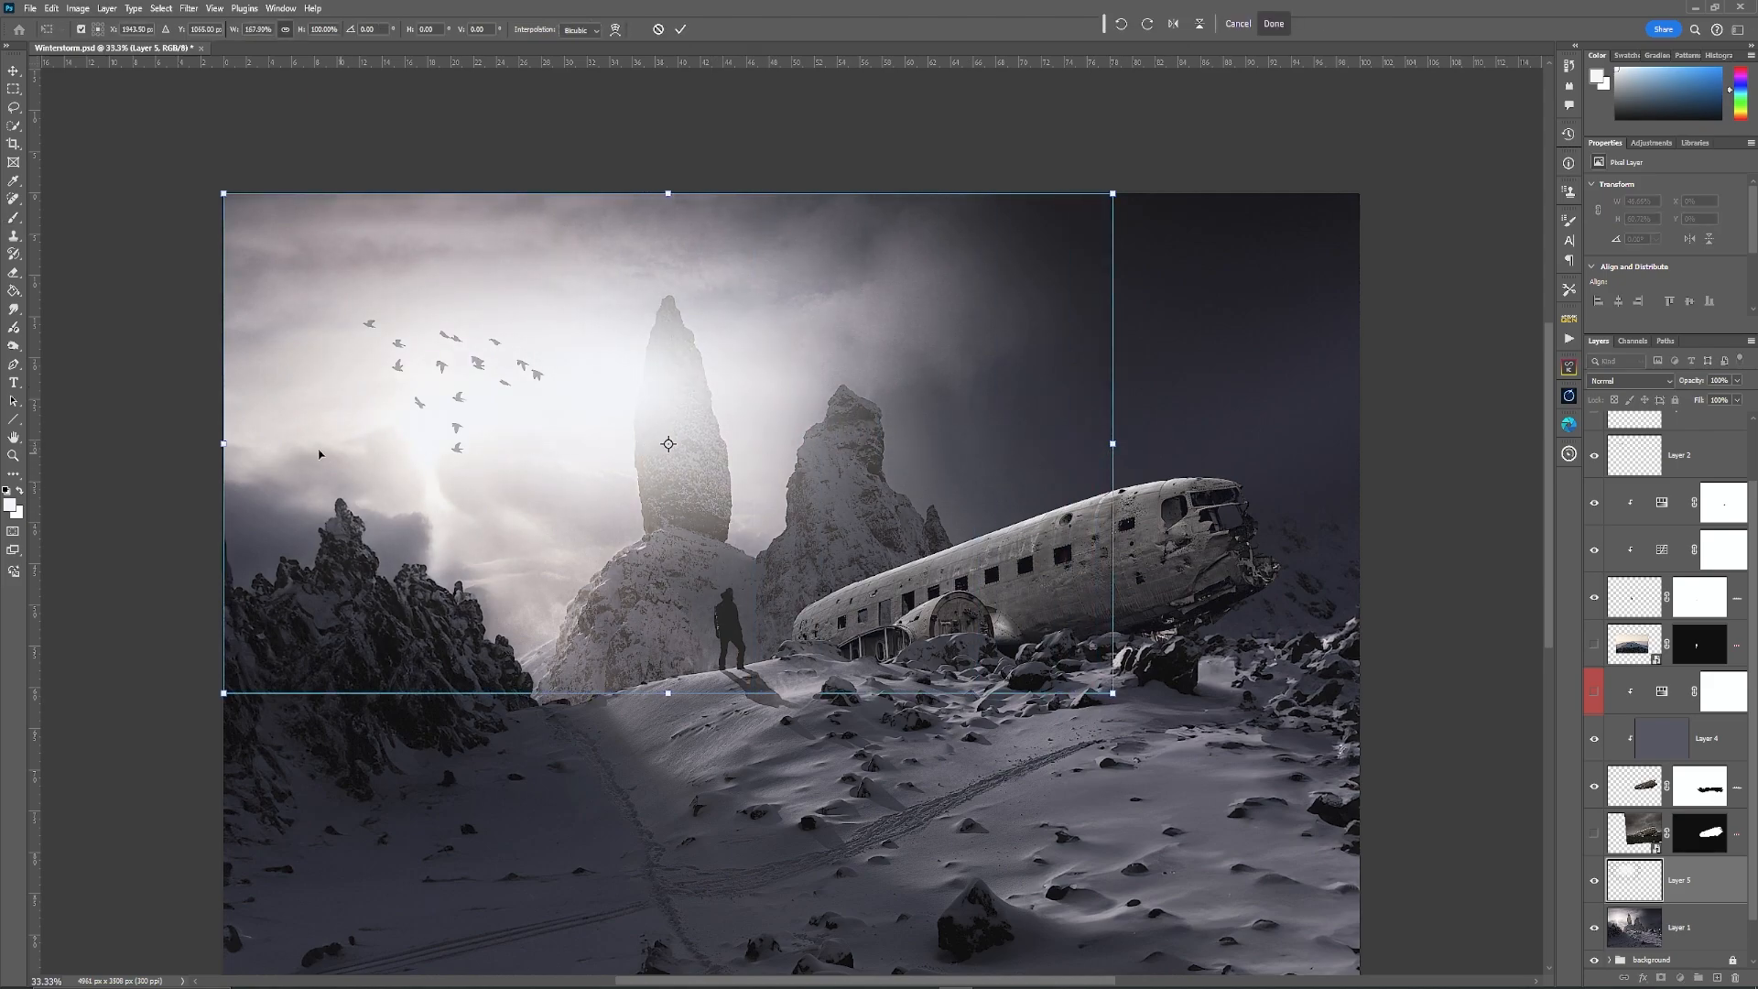
left_click_drag(224, 444, 104, 443)
left_click_drag(613, 194, 609, 152)
left_click_drag(603, 695, 601, 737)
mouse_move(737, 605)
left_mouse_down()
mouse_move(648, 597)
mouse_move(682, 586)
left_mouse_up()
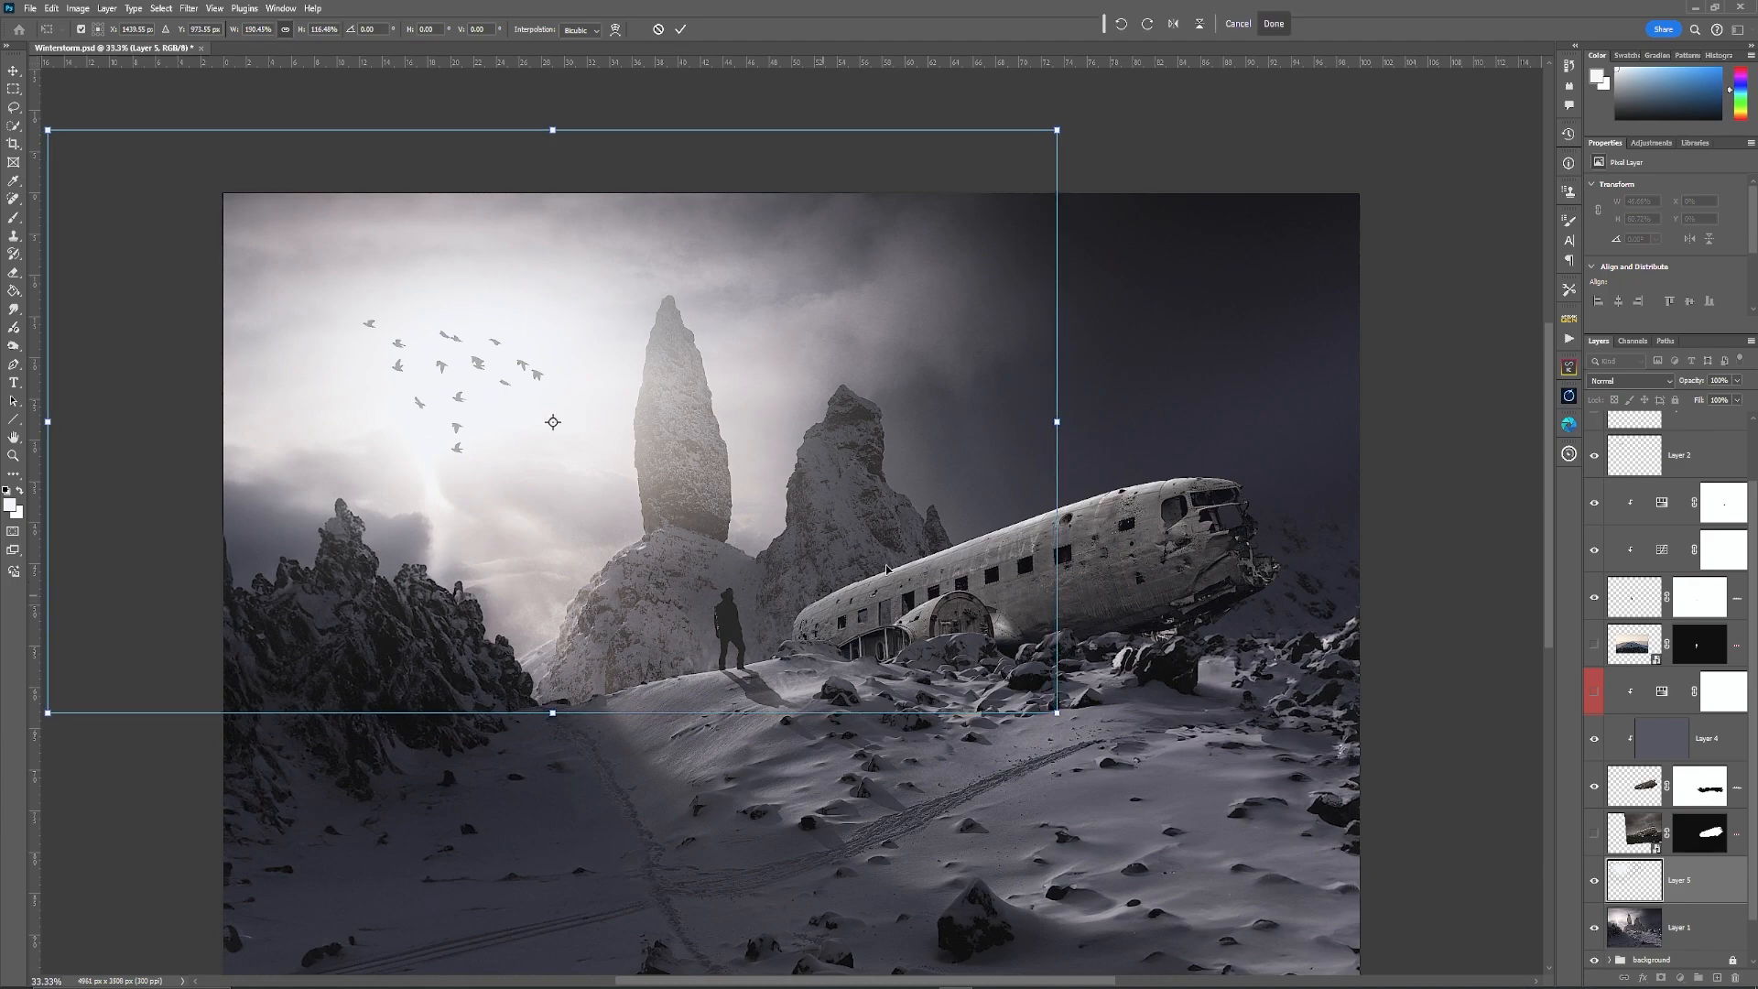
left_click(681, 29)
Step: Lower the glow layer's opacity to 87%
key("b")
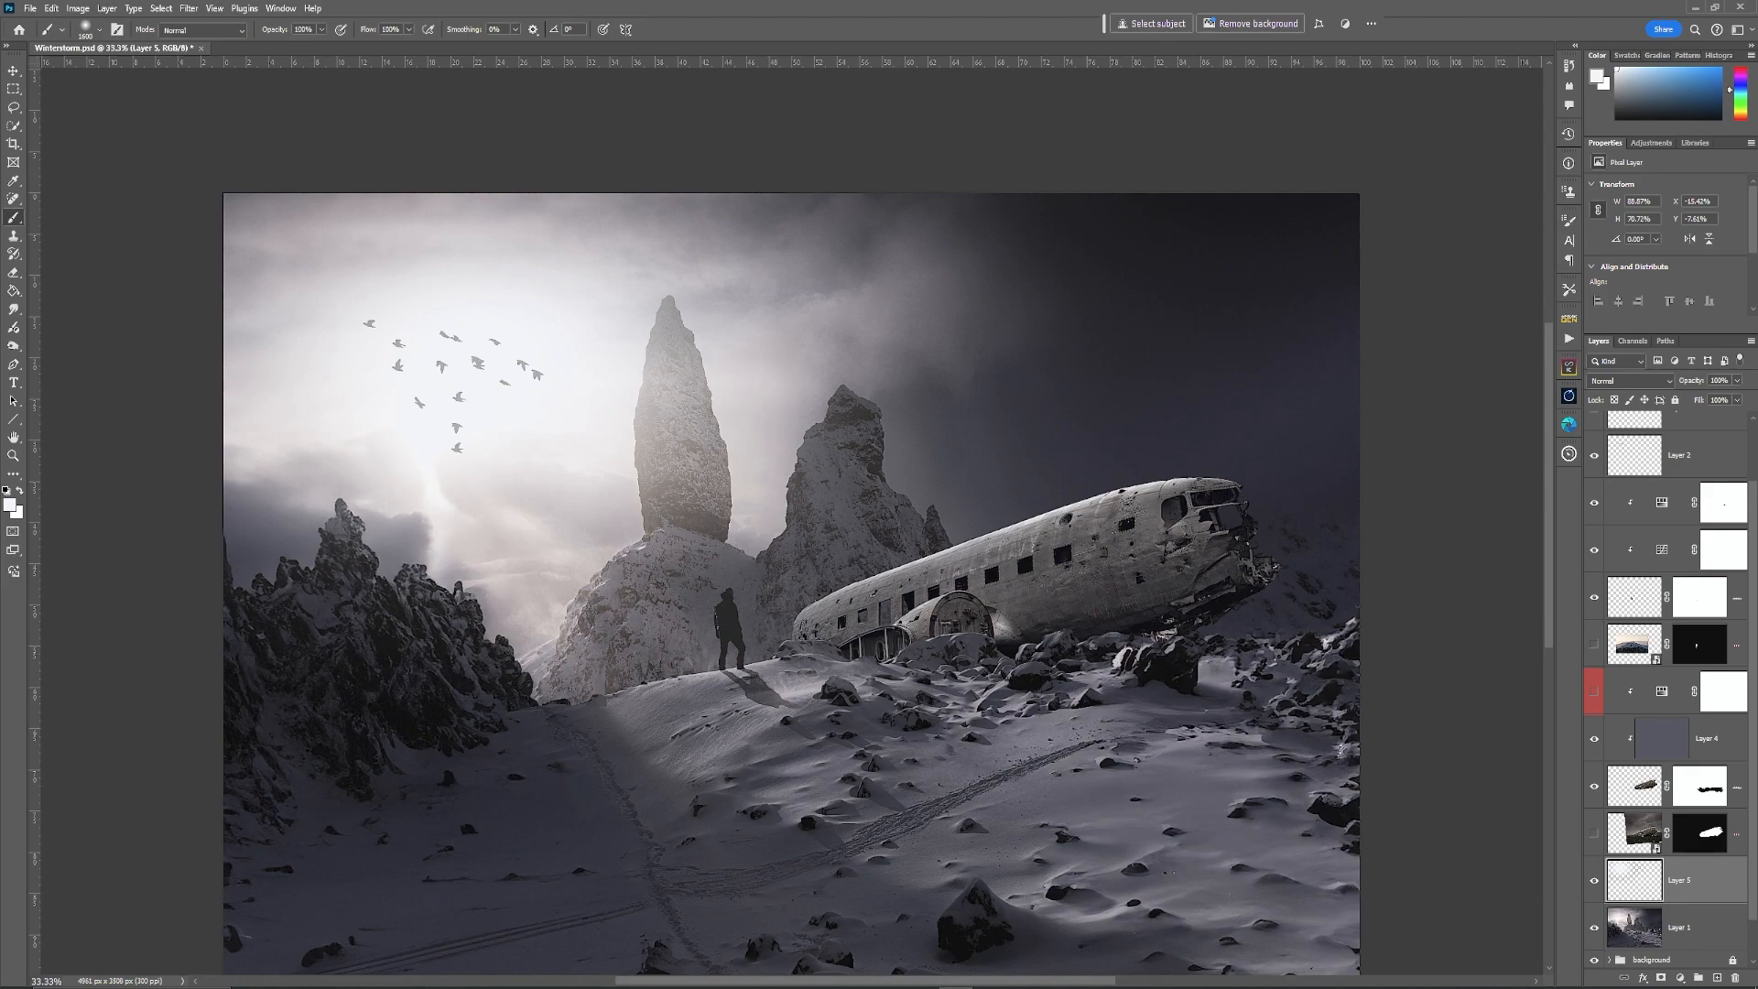
left_click(1736, 380)
left_click_drag(1739, 398, 1730, 400)
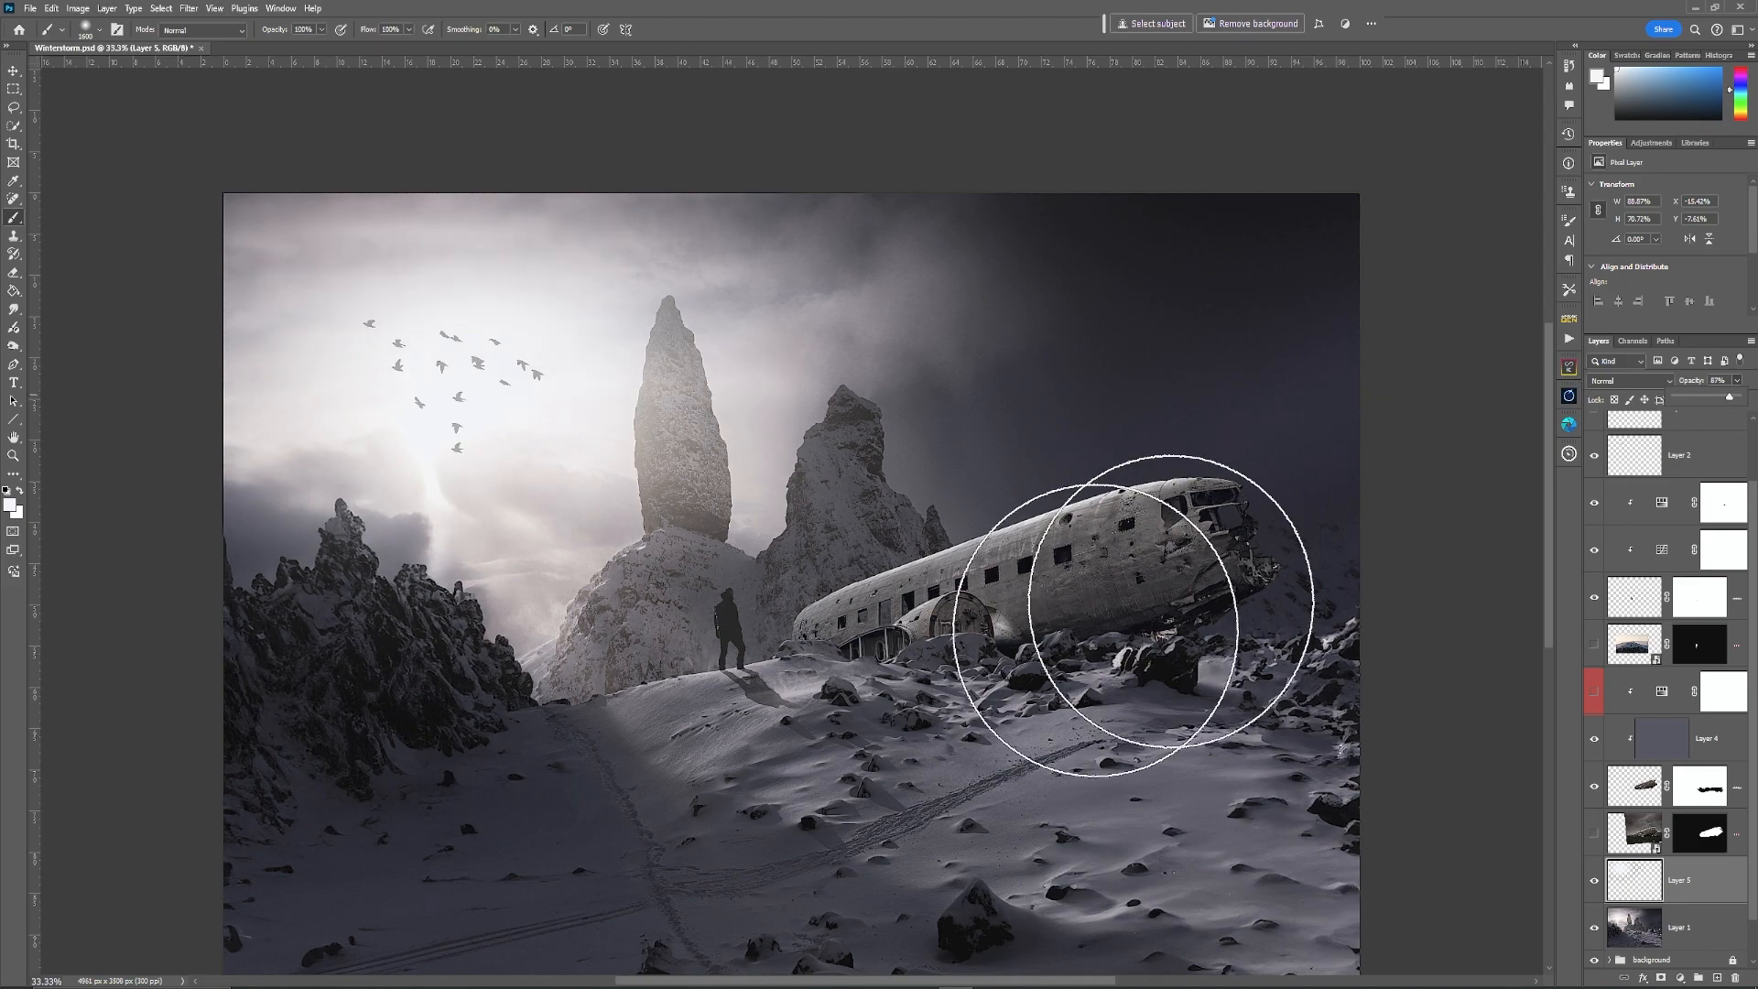
Step: Stamp all visible layers into a new merged layer above the hiker's shadow layer, at the top of the stack
scroll(1102, 668, "down", 2)
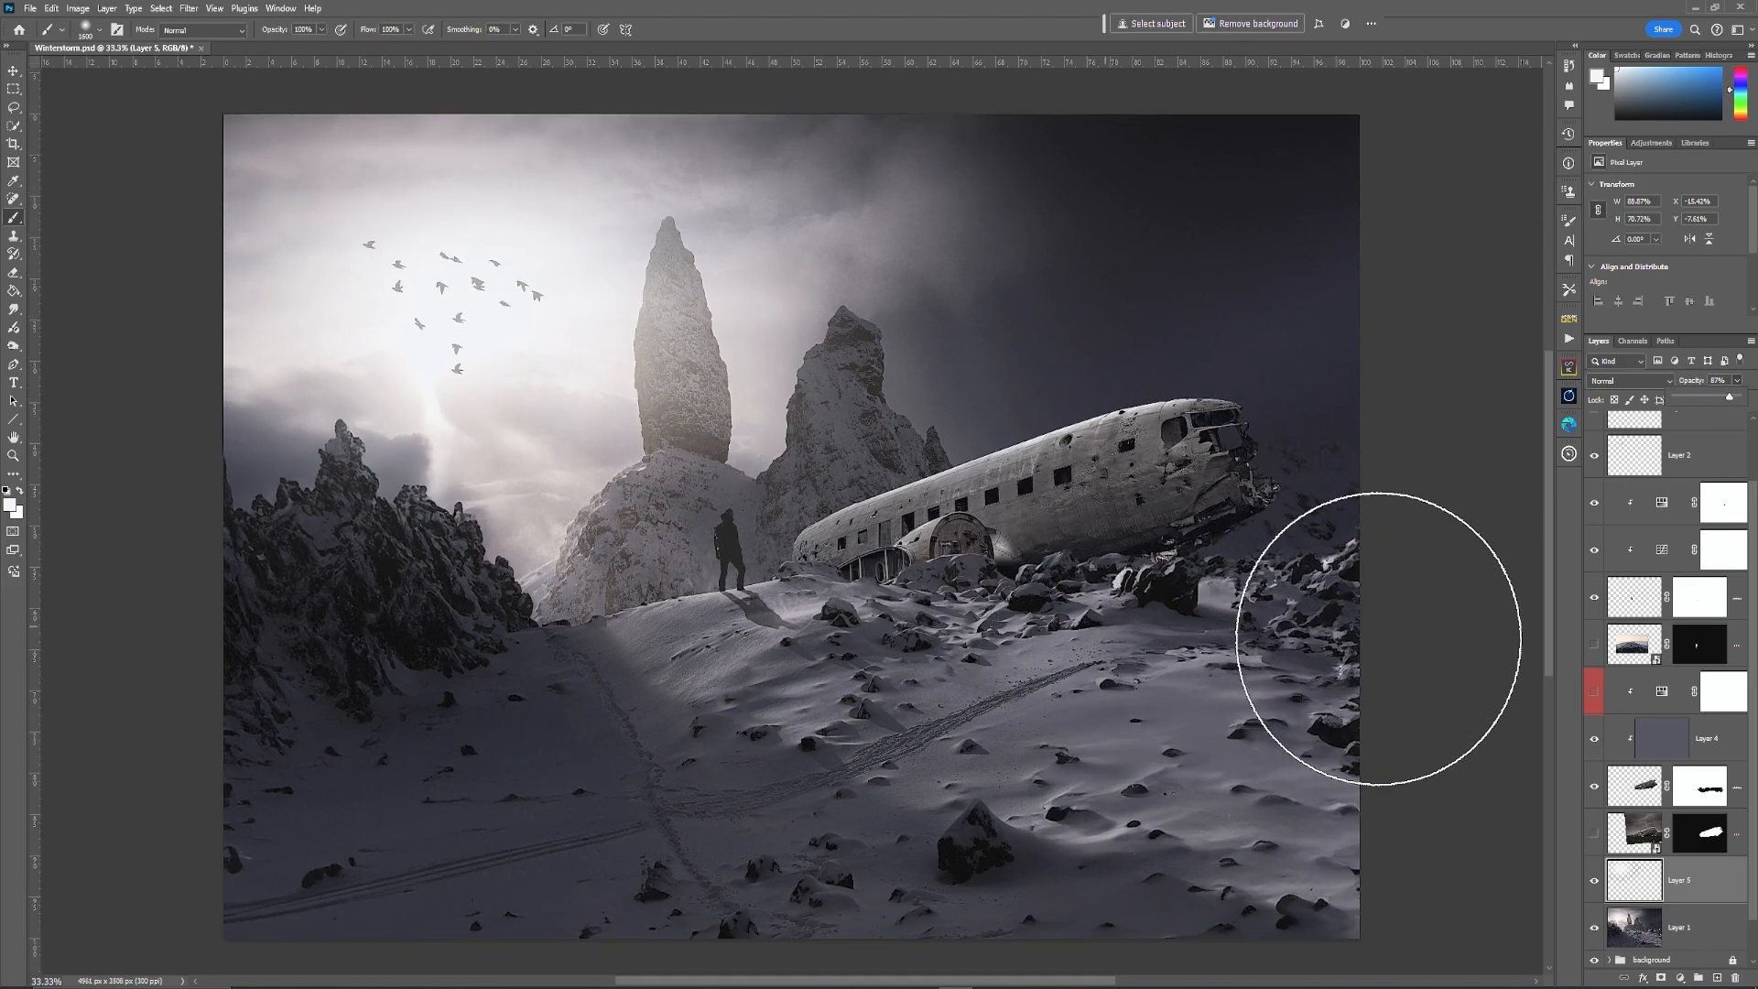
scroll(1675, 675, "up", 1)
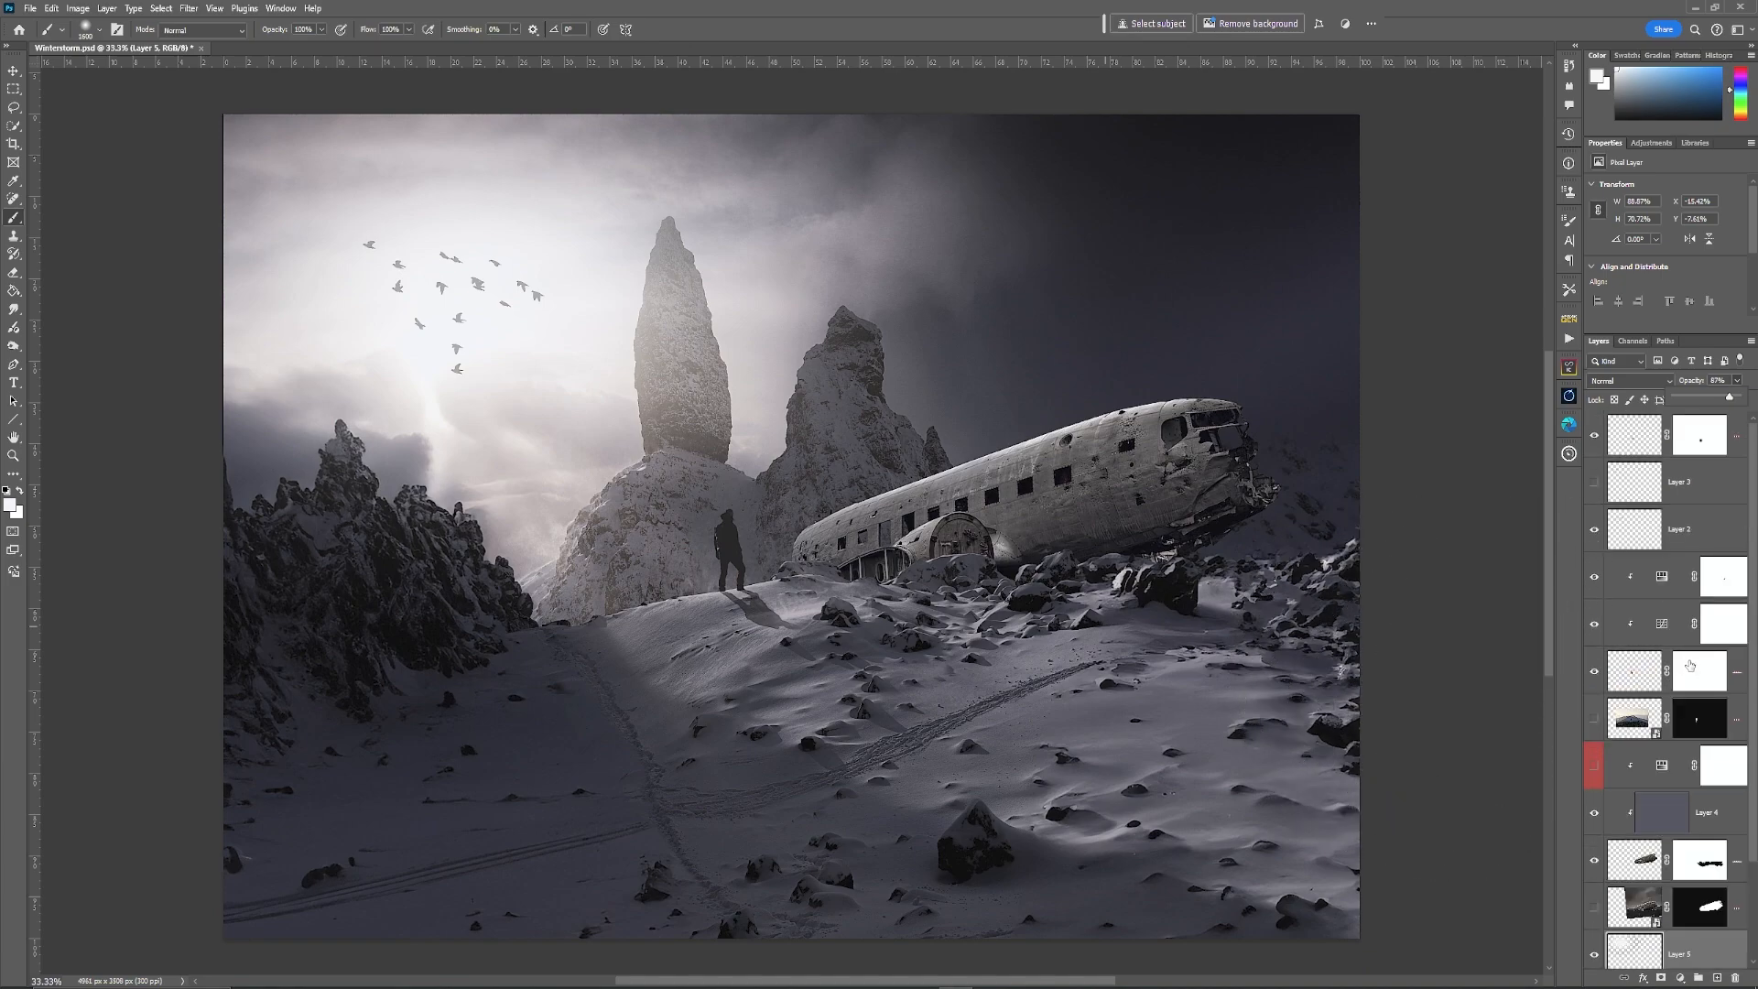
left_click(1732, 449)
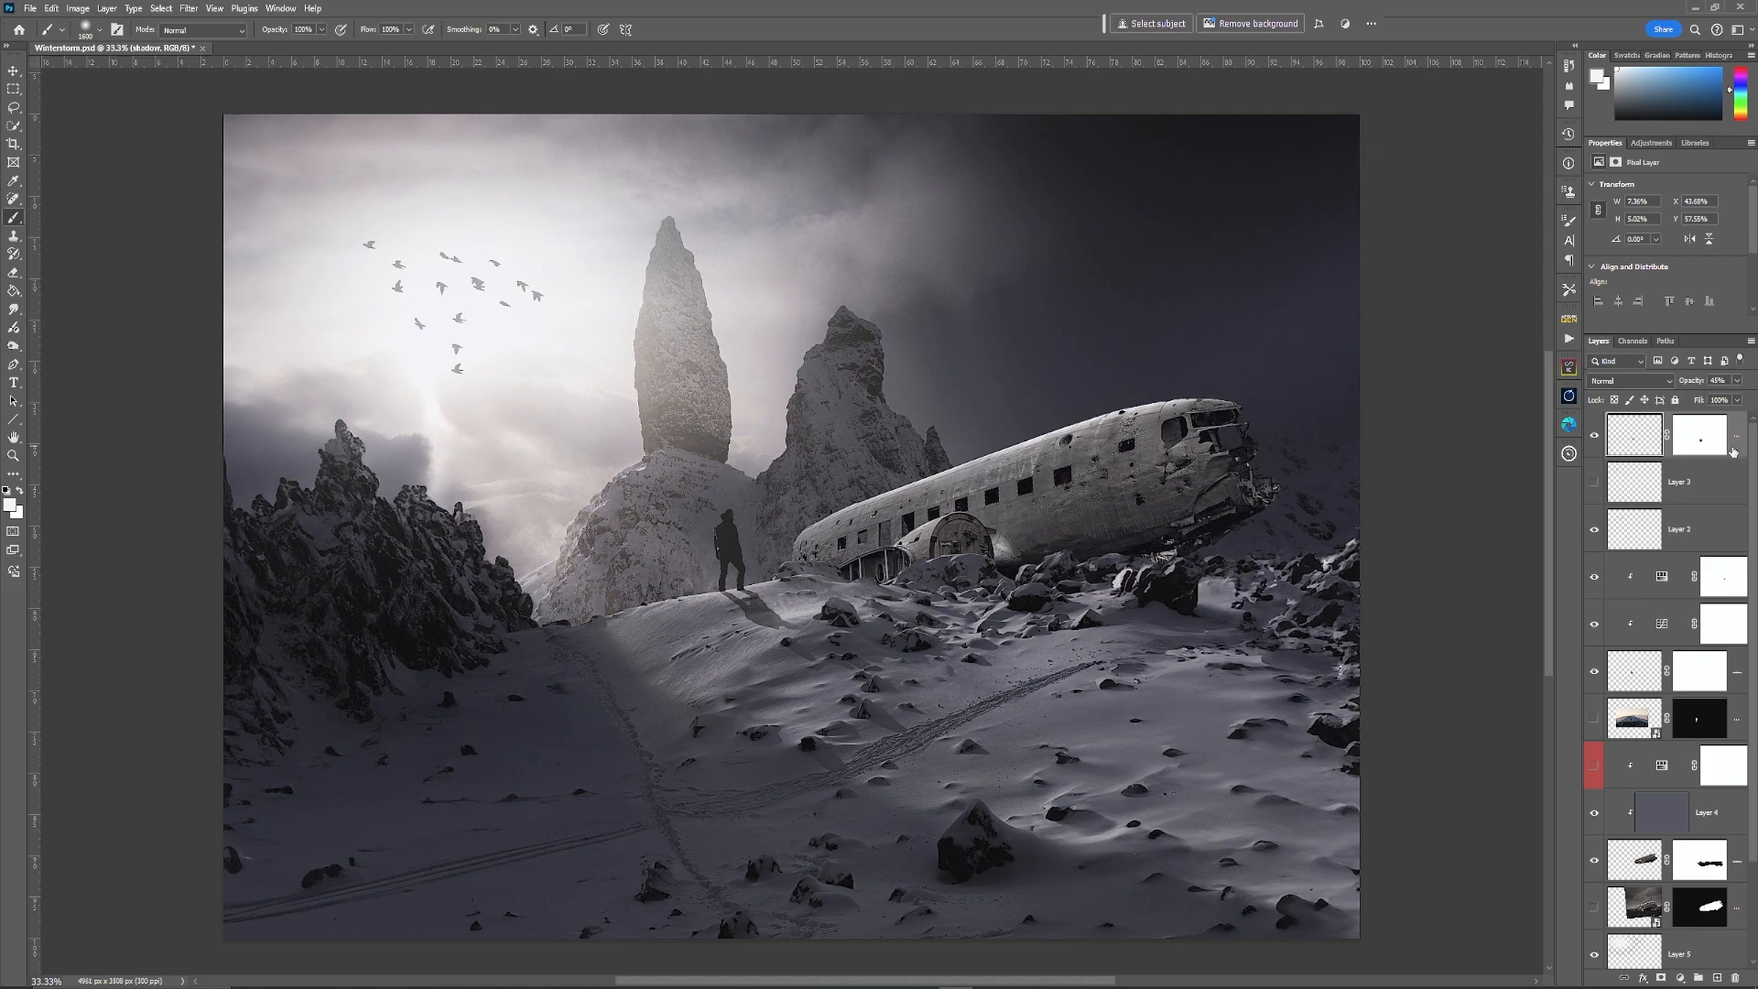
key("ctrl+shift+e")
key("ctrl+z")
key("ctrl+shift+alt+e")
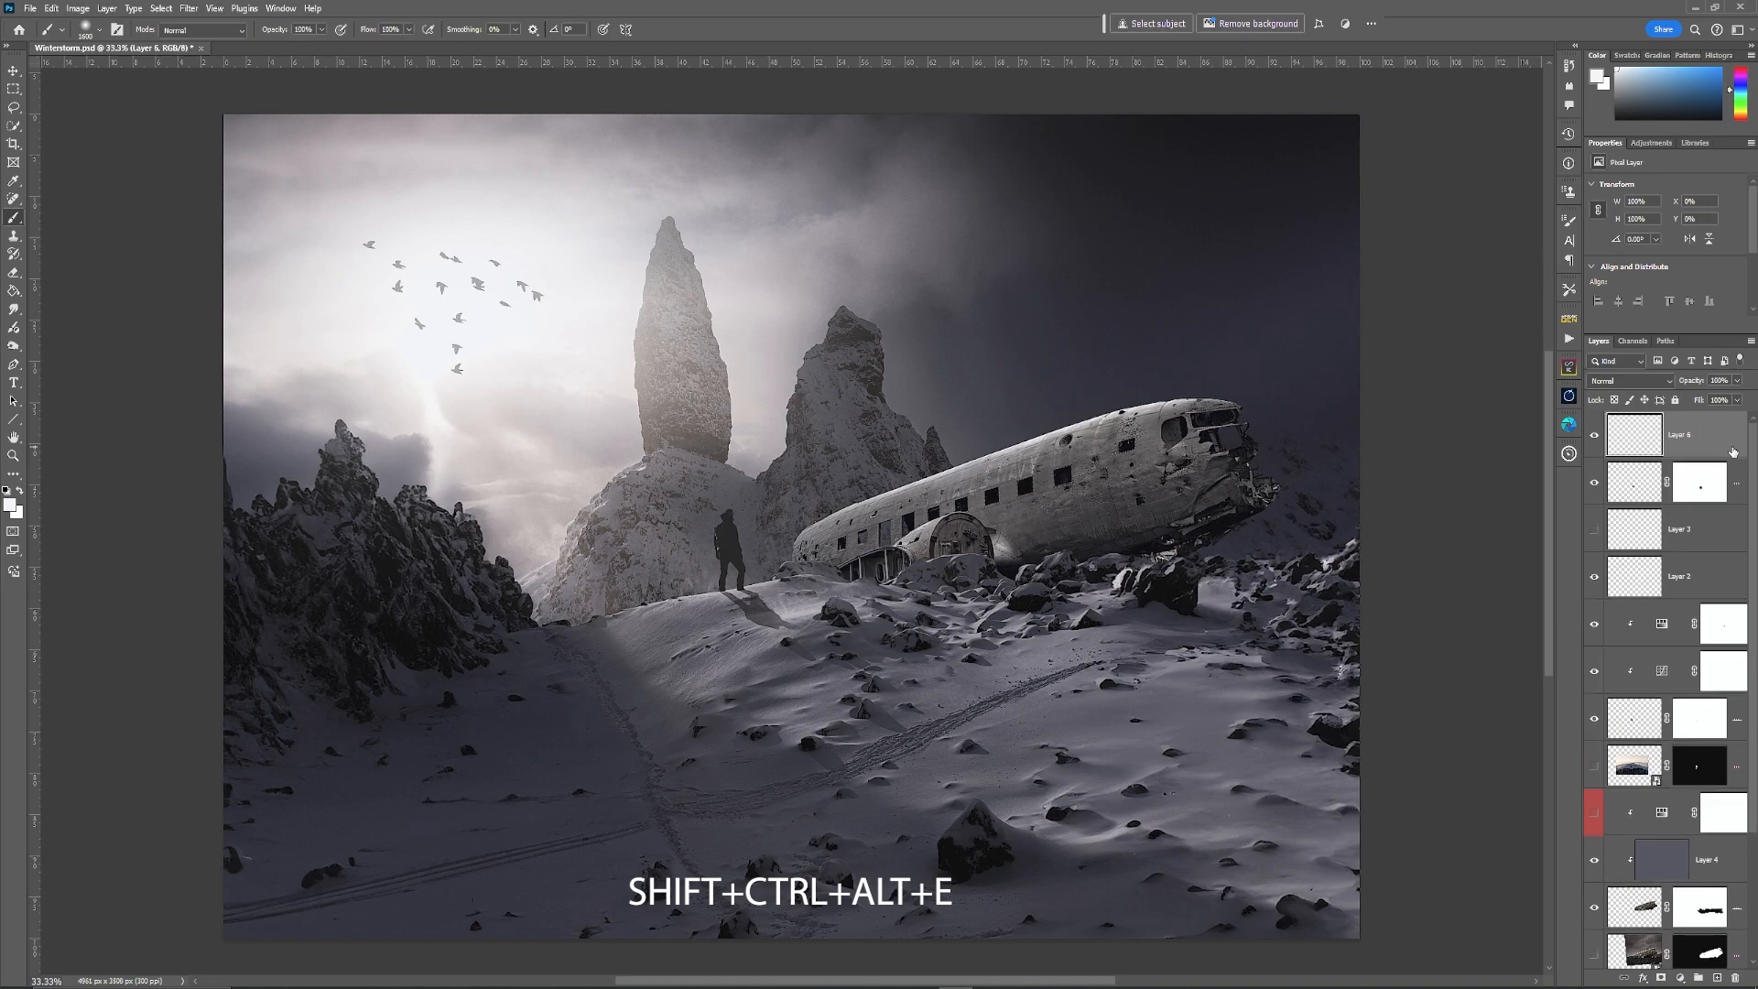
Step: Group every layer from the hiker's shadow down to Layer 1 and name the group "all"
left_click(1625, 488)
scroll(1679, 607, "down", 4)
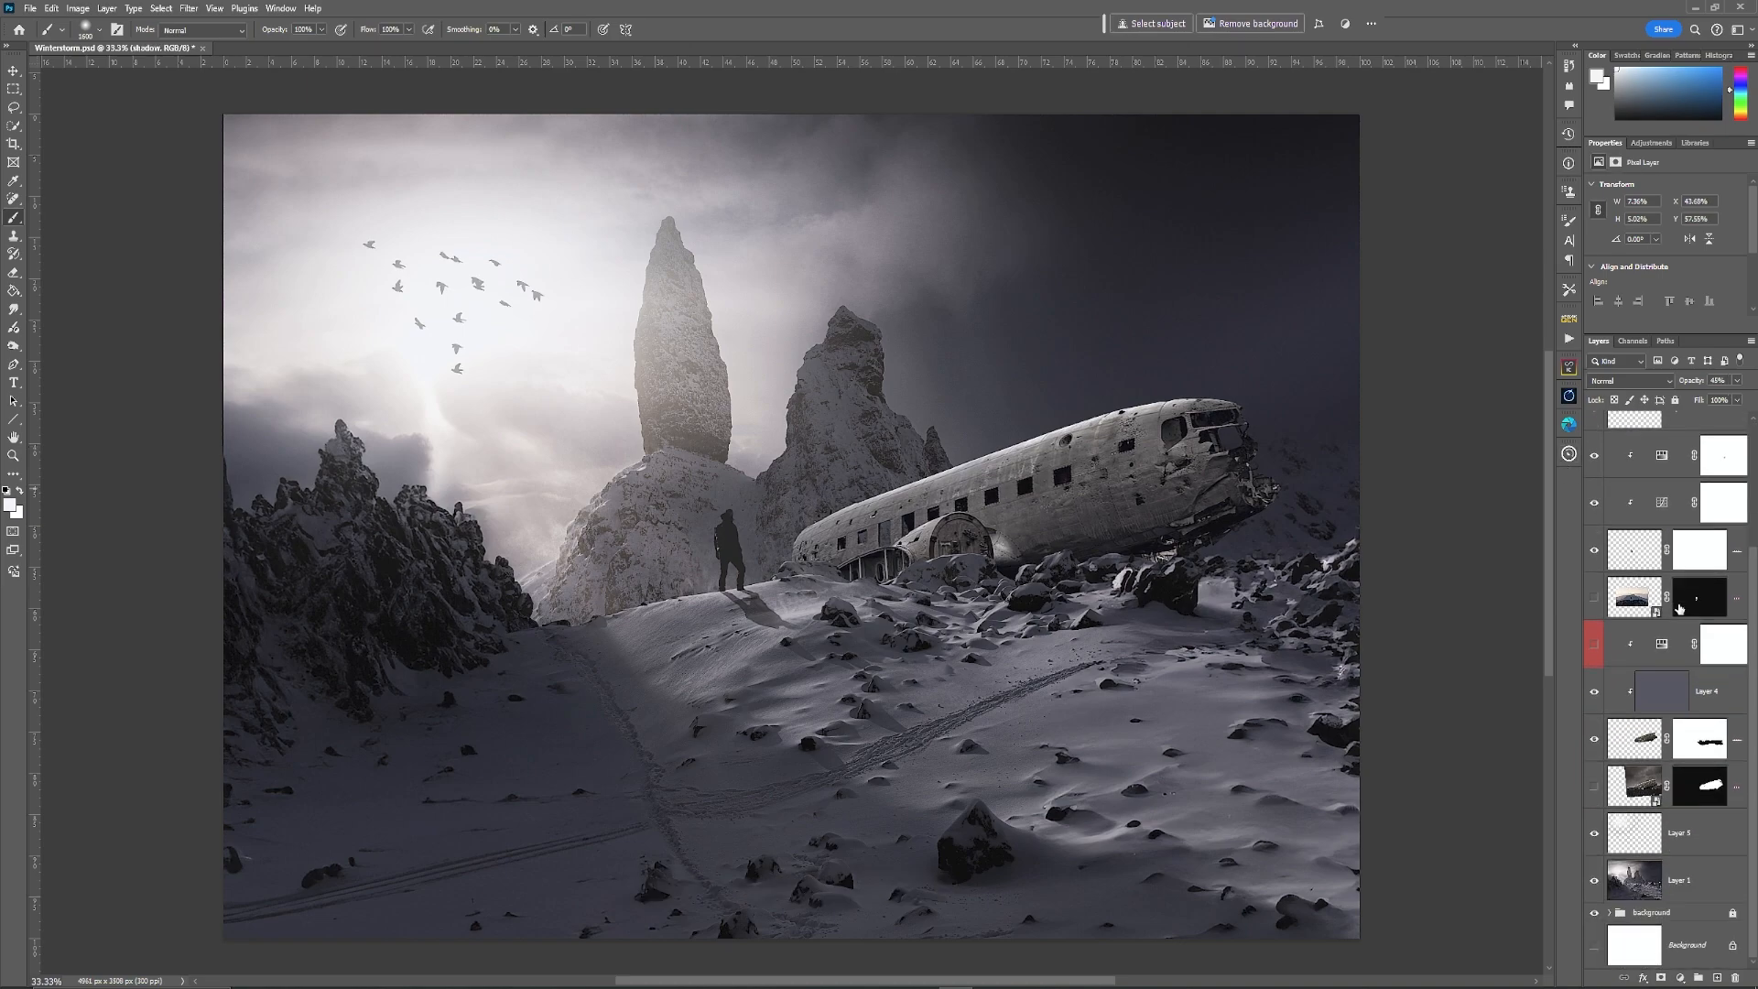
left_click(1698, 889, "shift")
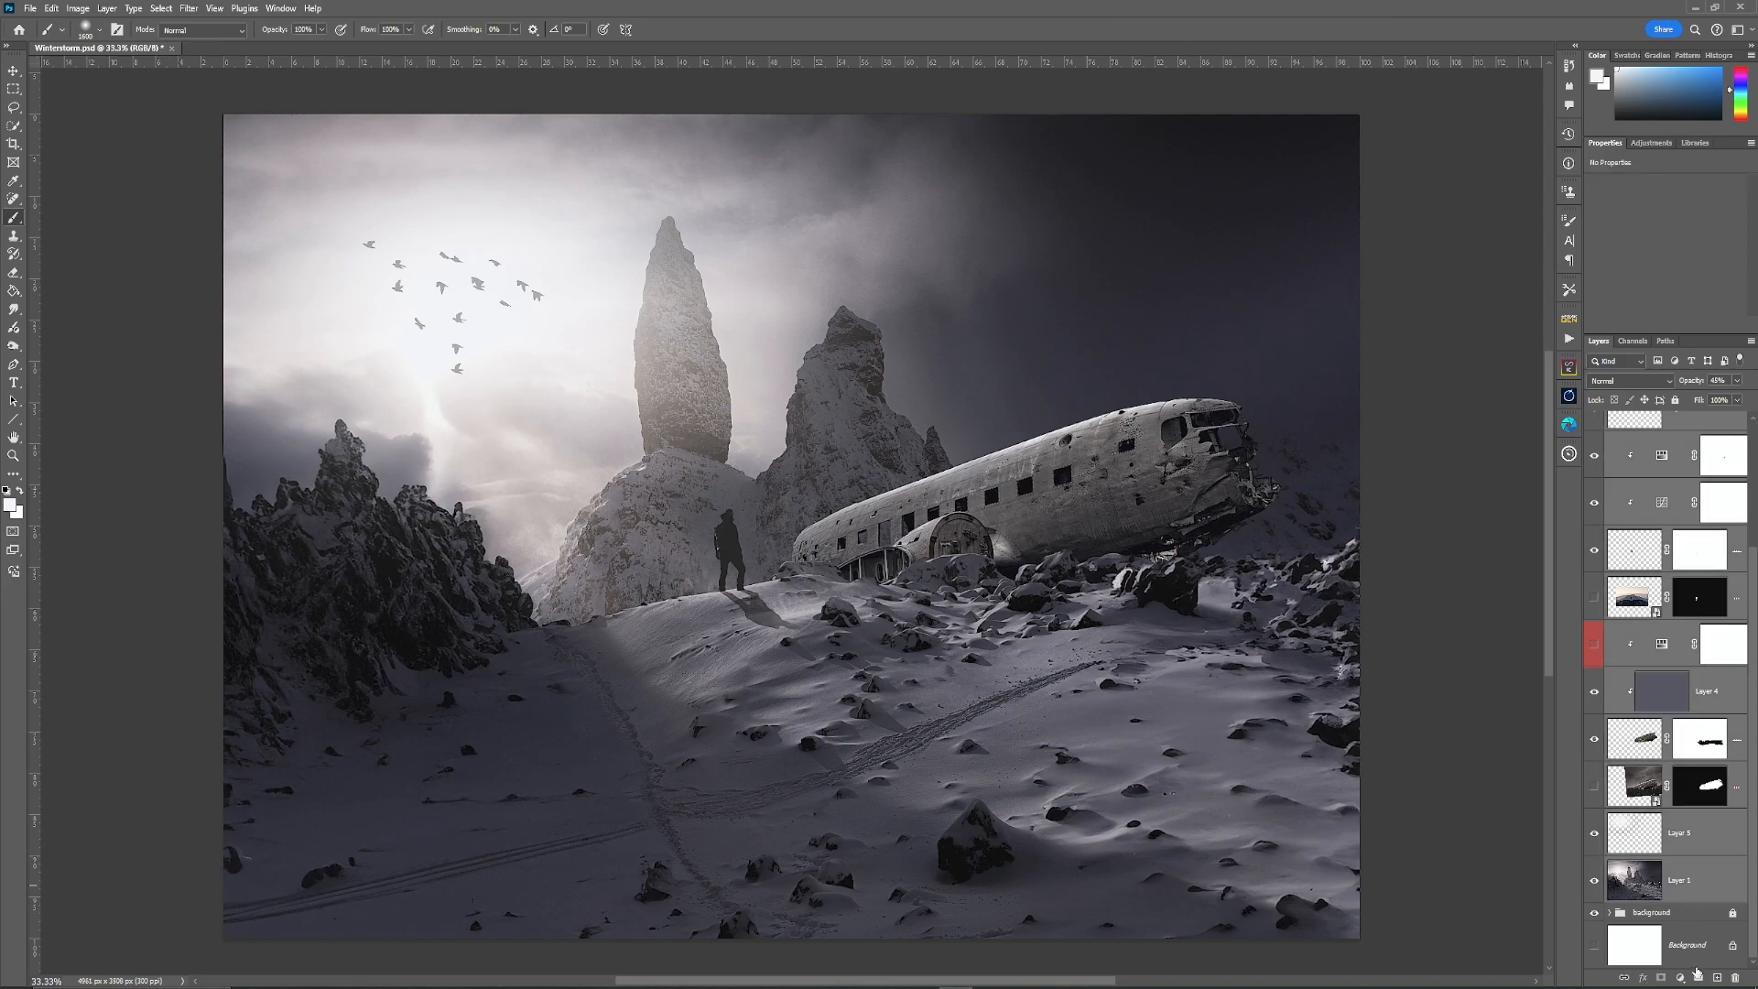
key("ctrl+g")
double_click(1655, 468)
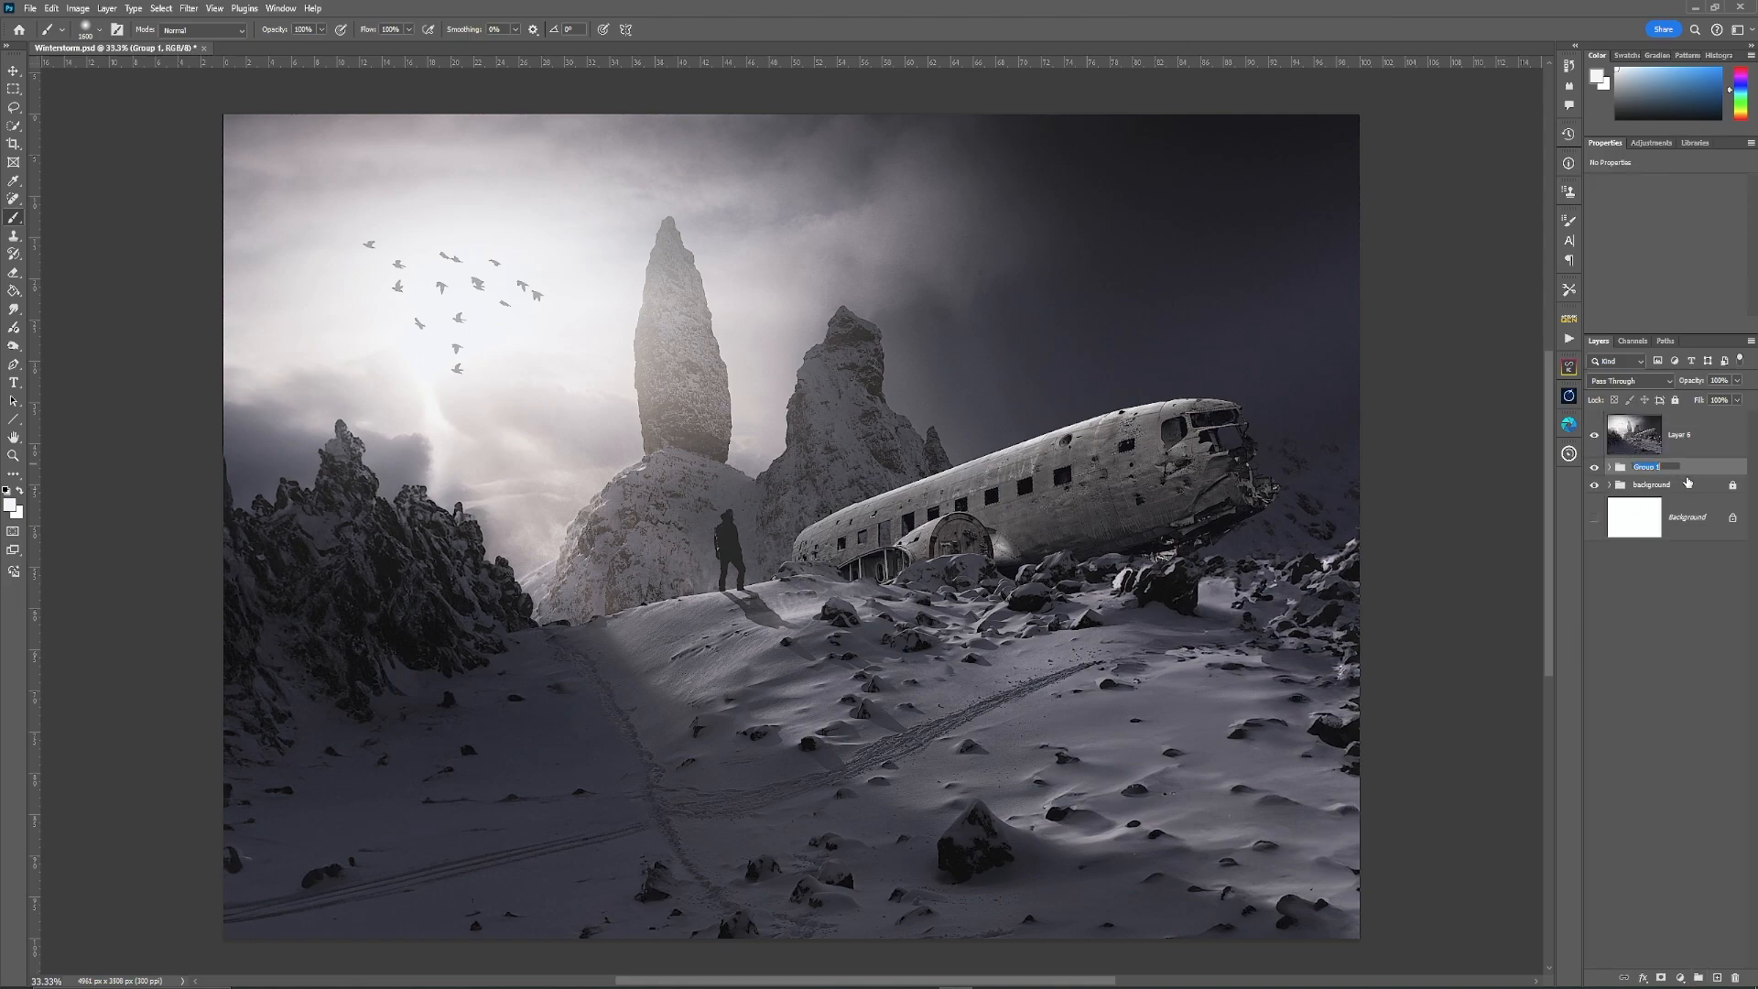
type("s")
key("Return")
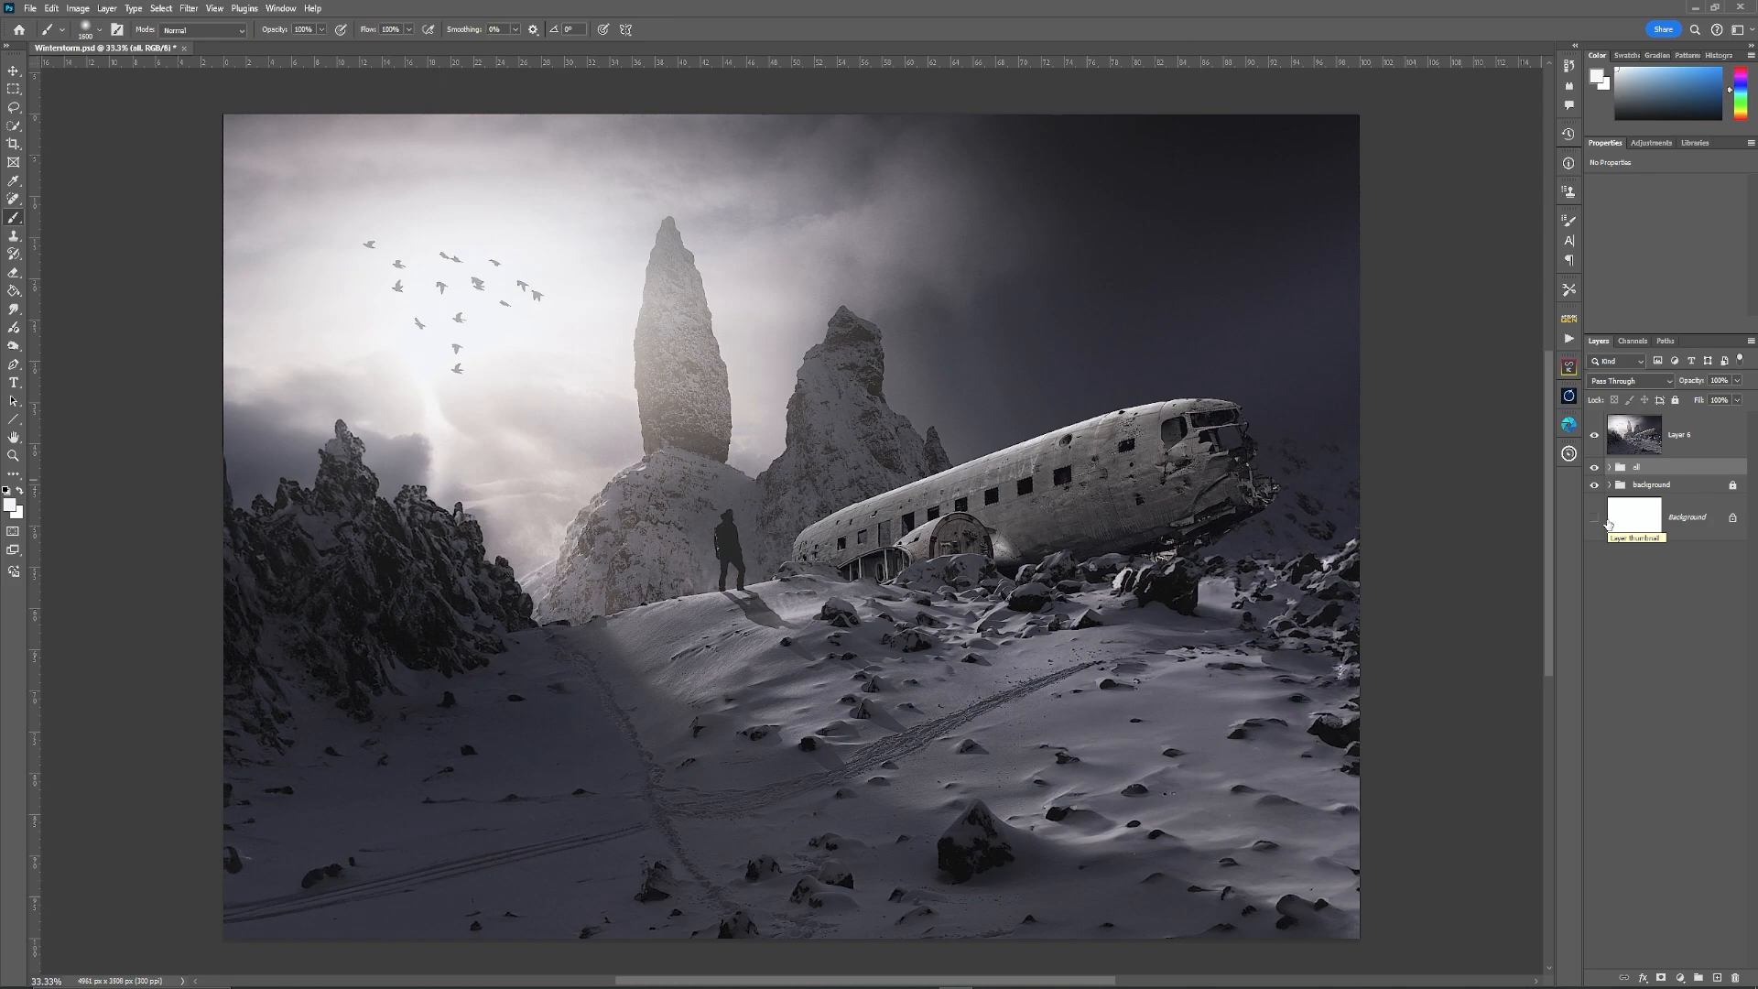
Step: Duplicate the merged layer above the "all" group and lighten the copy with Curves
left_click(1710, 442)
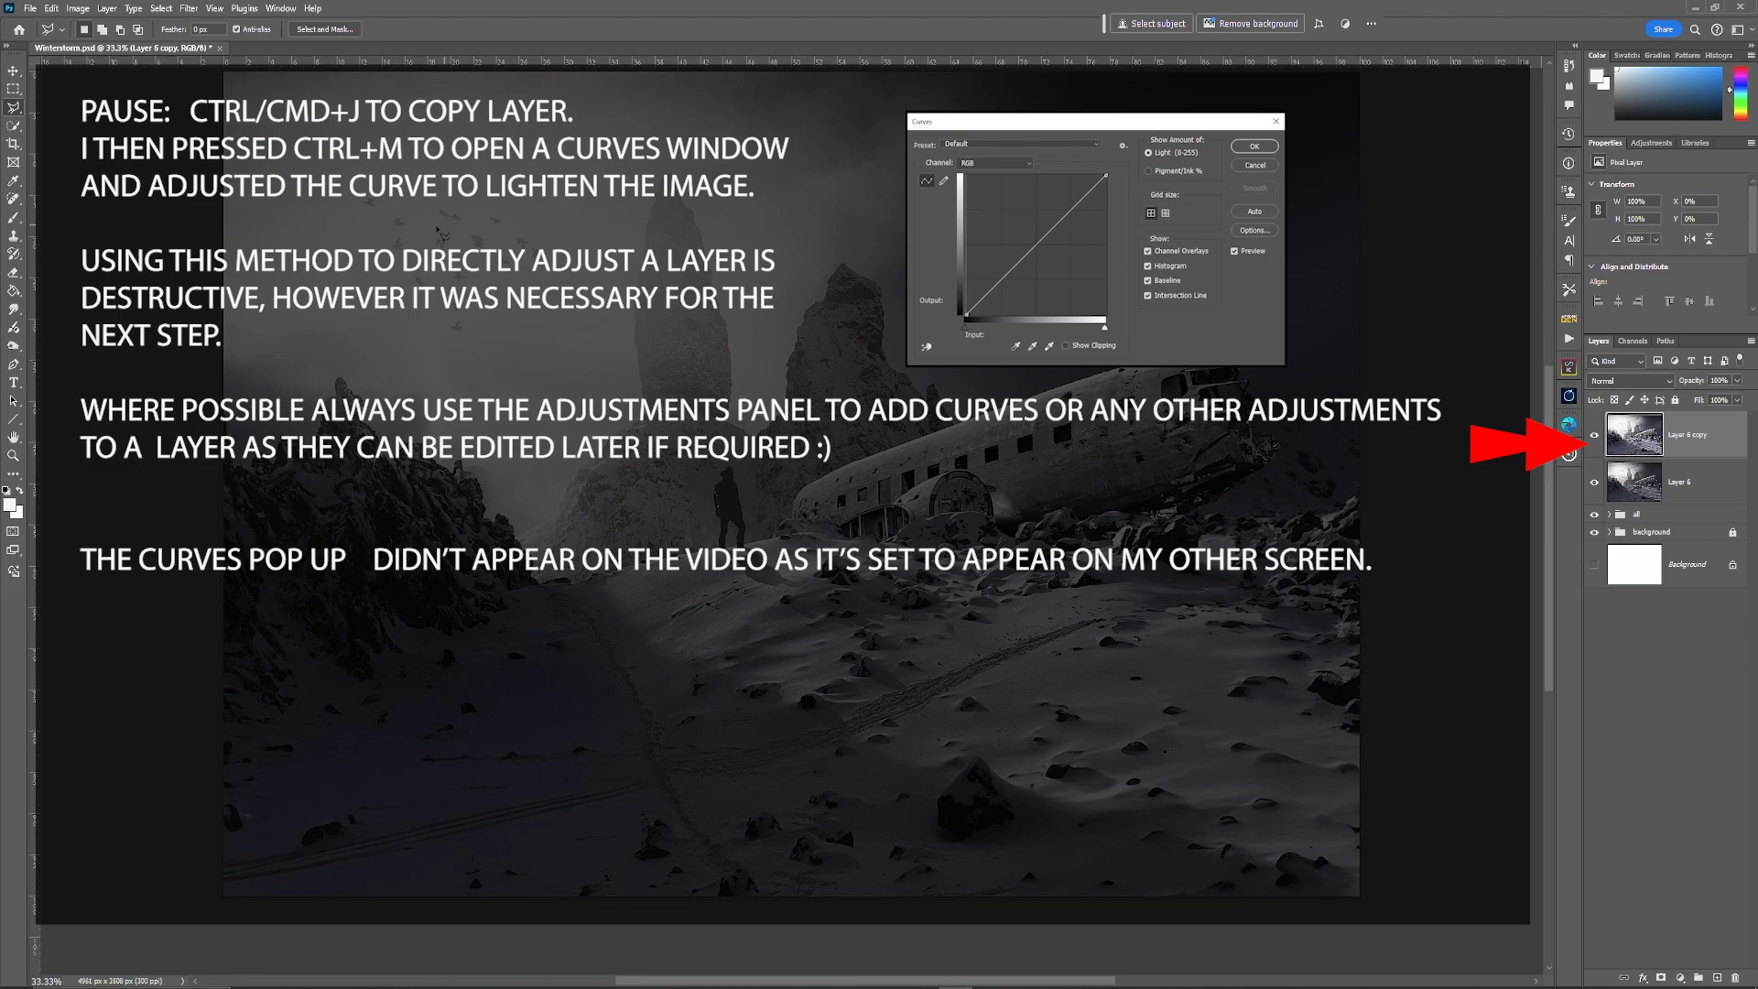
Step: Place a vertical and a horizontal guide that cross at the bright centre of the sun
left_click_drag(41, 317, 469, 293)
left_click_drag(499, 61, 502, 245)
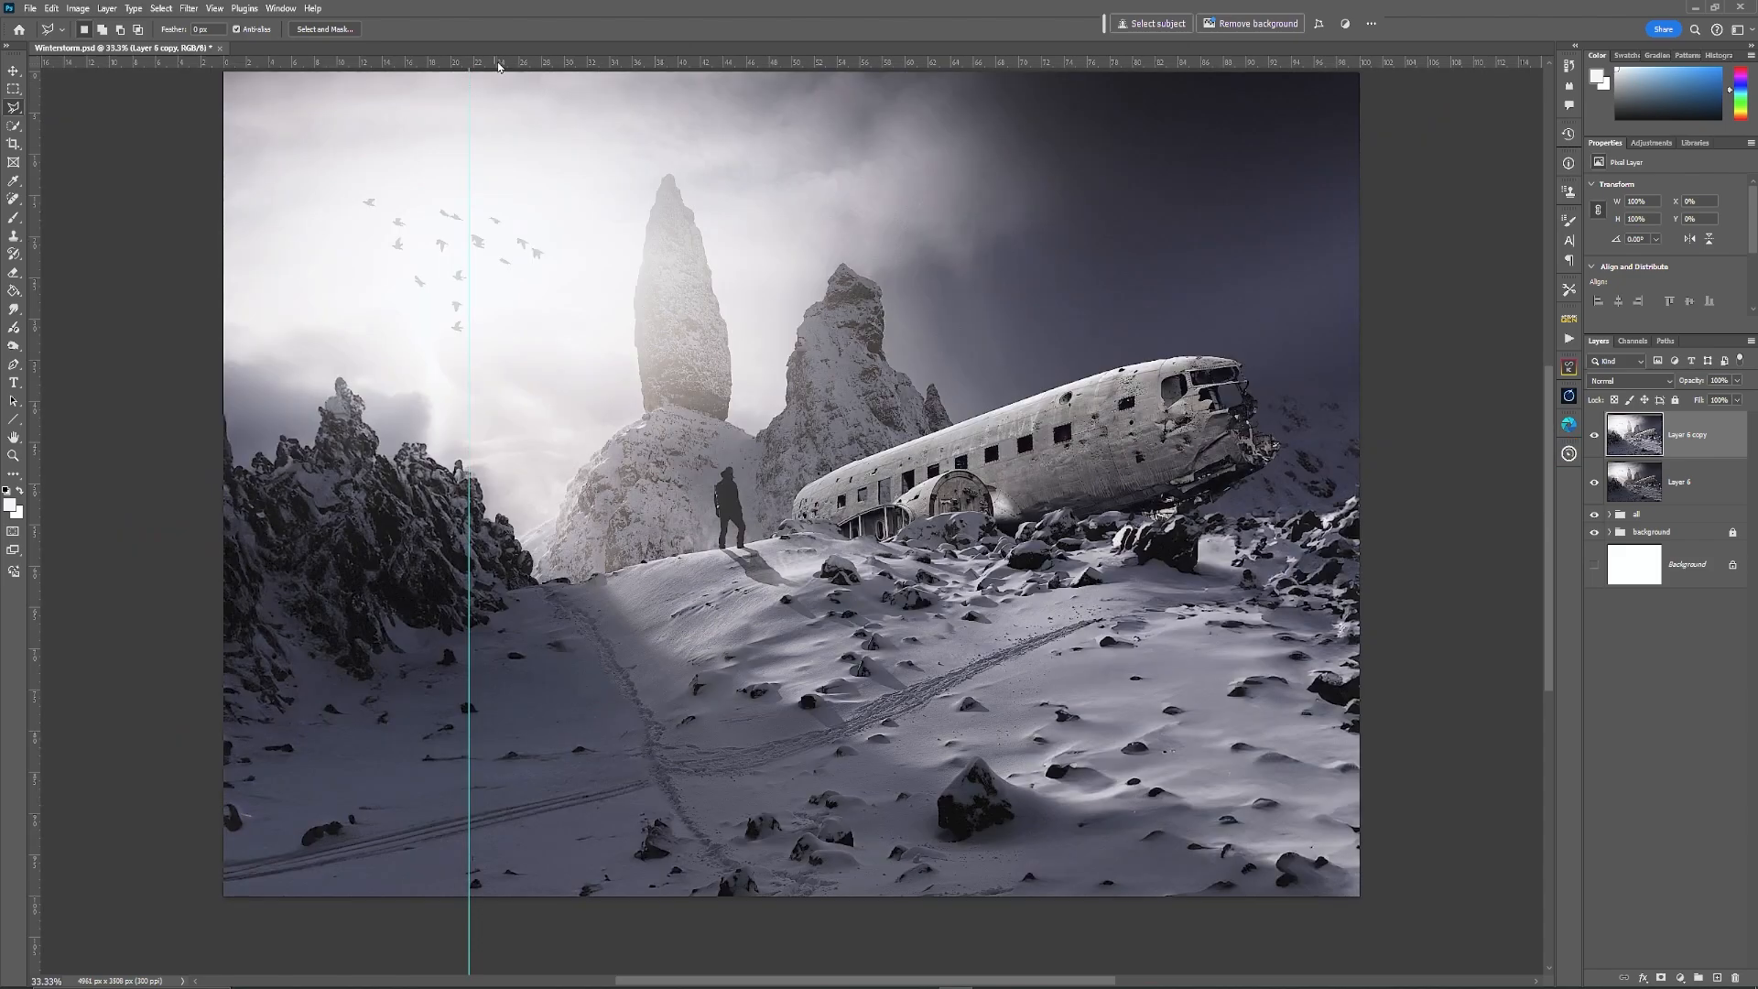
left_click_drag(499, 61, 500, 251)
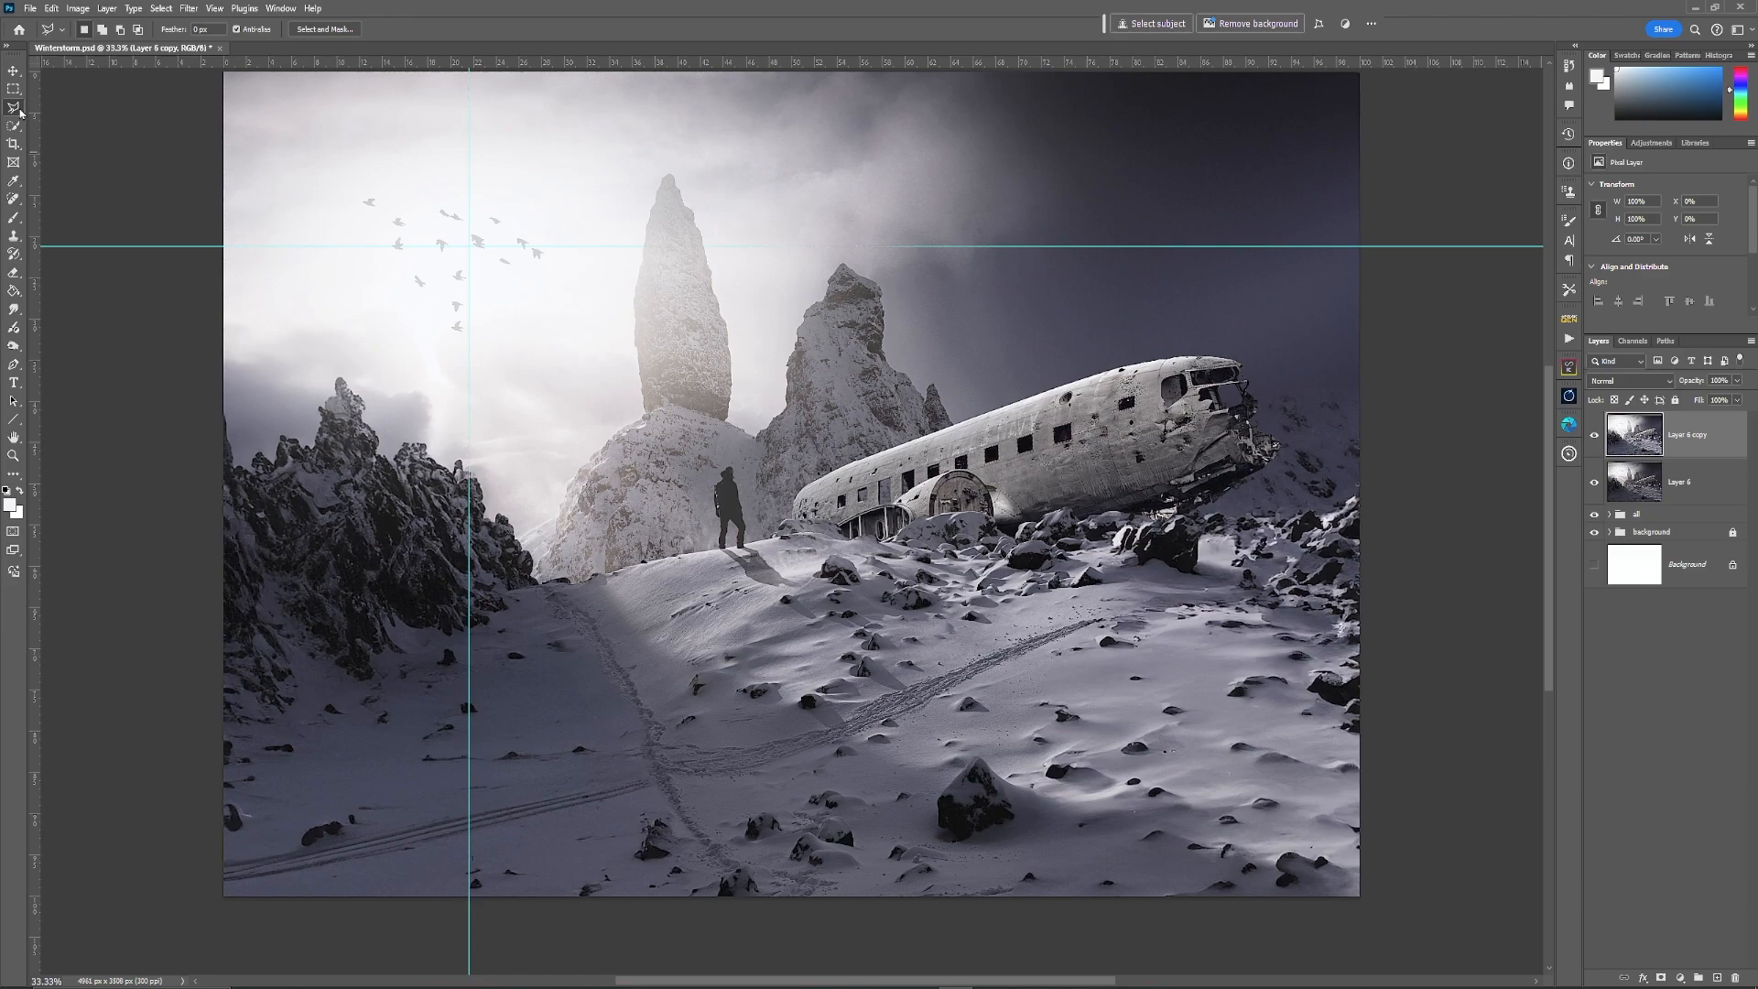
Step: Draw a wedge-shaped polygonal selection from the guides' crossing across the plane wreck to just beyond the canvas's far edge
left_click(470, 247)
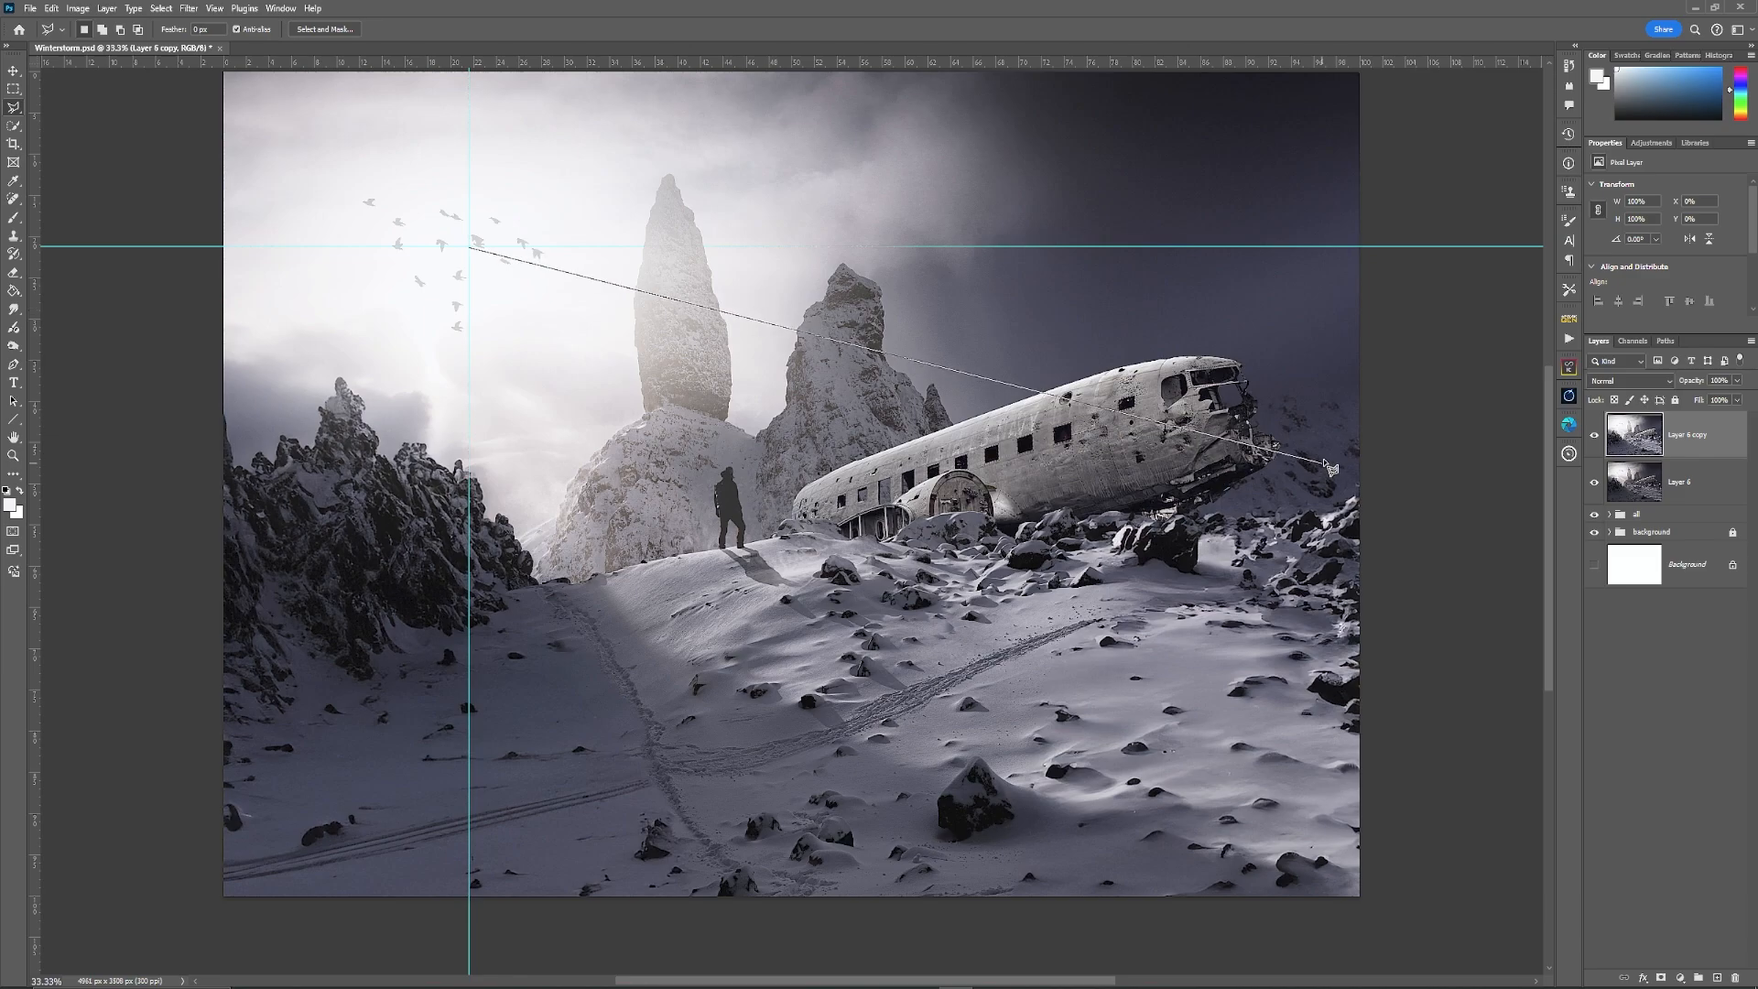
left_click(1373, 432)
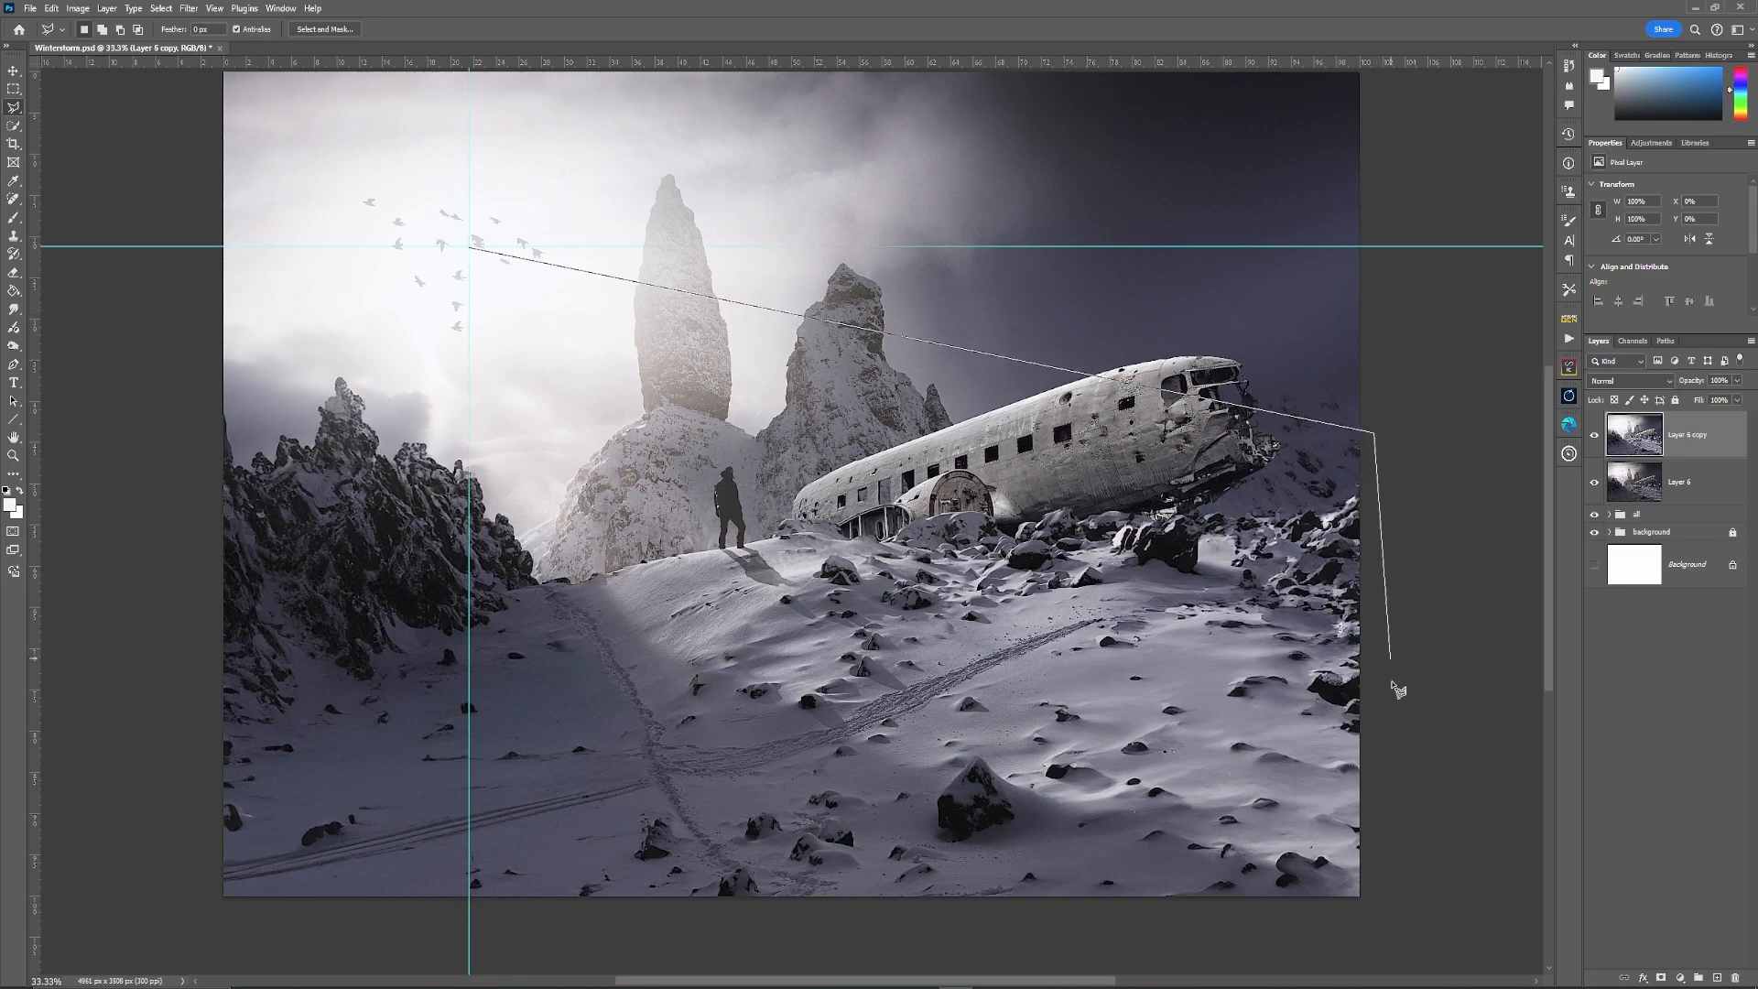
left_click(1379, 761)
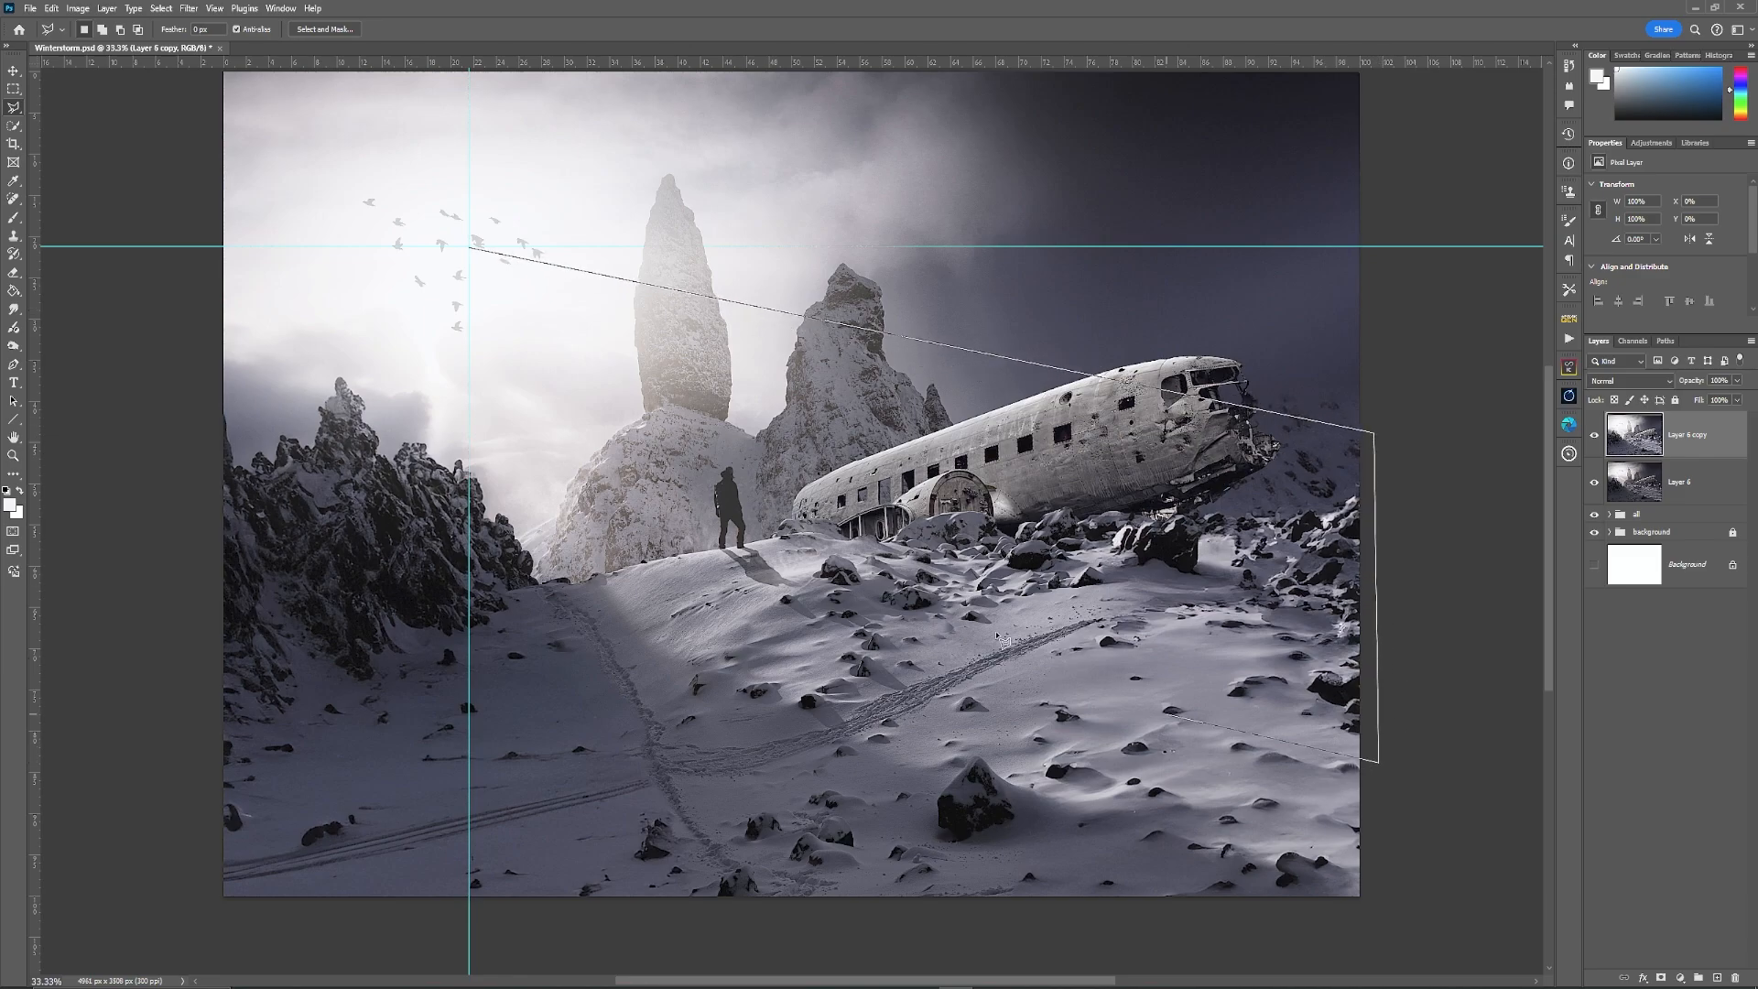
left_click(470, 248)
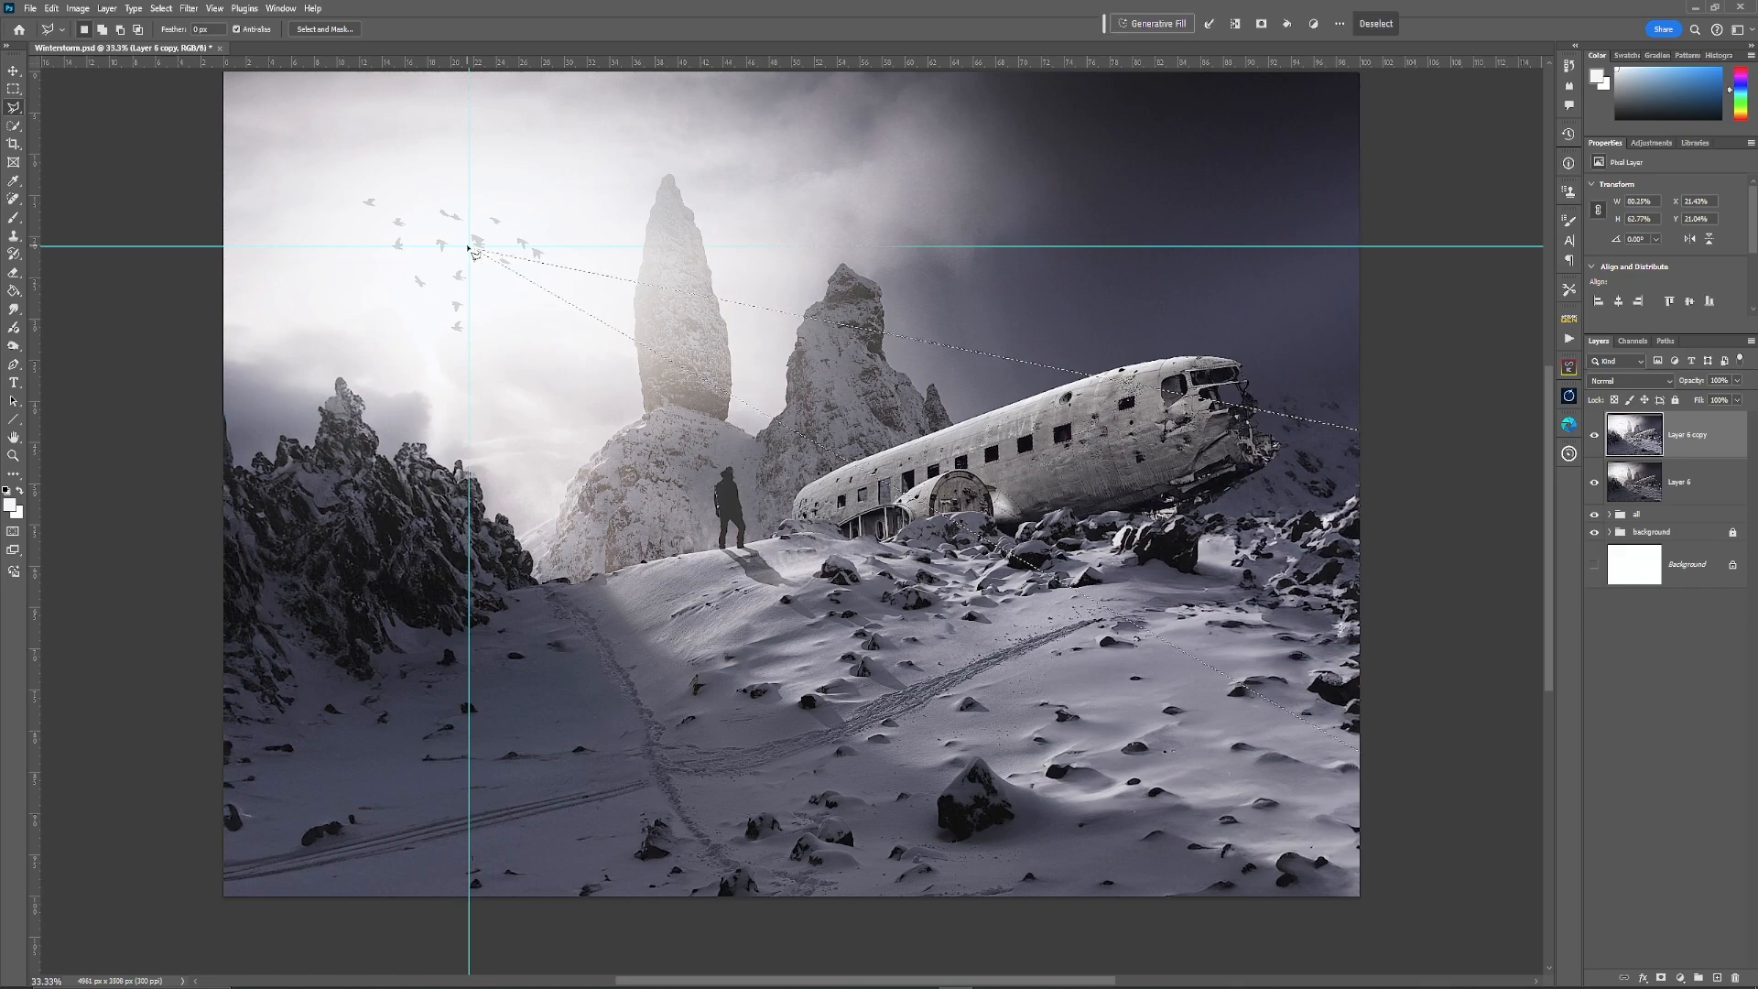
Step: Add a second, narrower wedge from the guides' crossing to the foreground snow, and mask the lightened layer with the combined selection
key("shift")
left_click(472, 250, "shift")
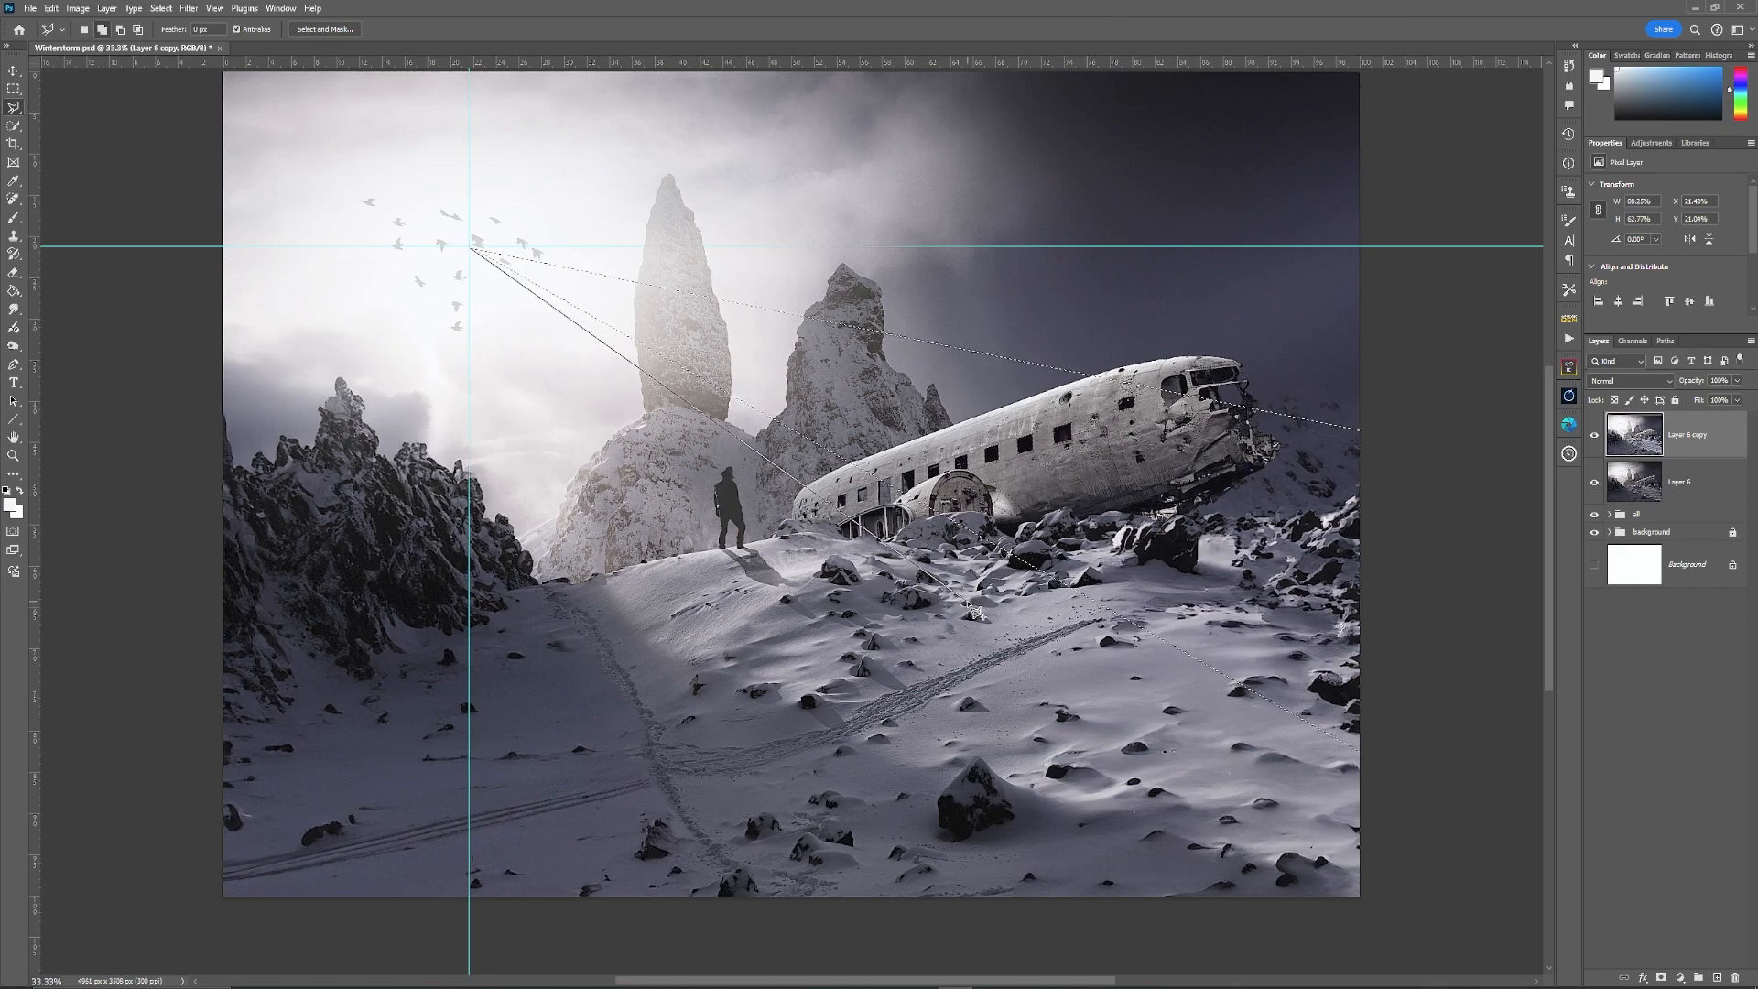
left_click(1059, 654)
left_click(890, 768)
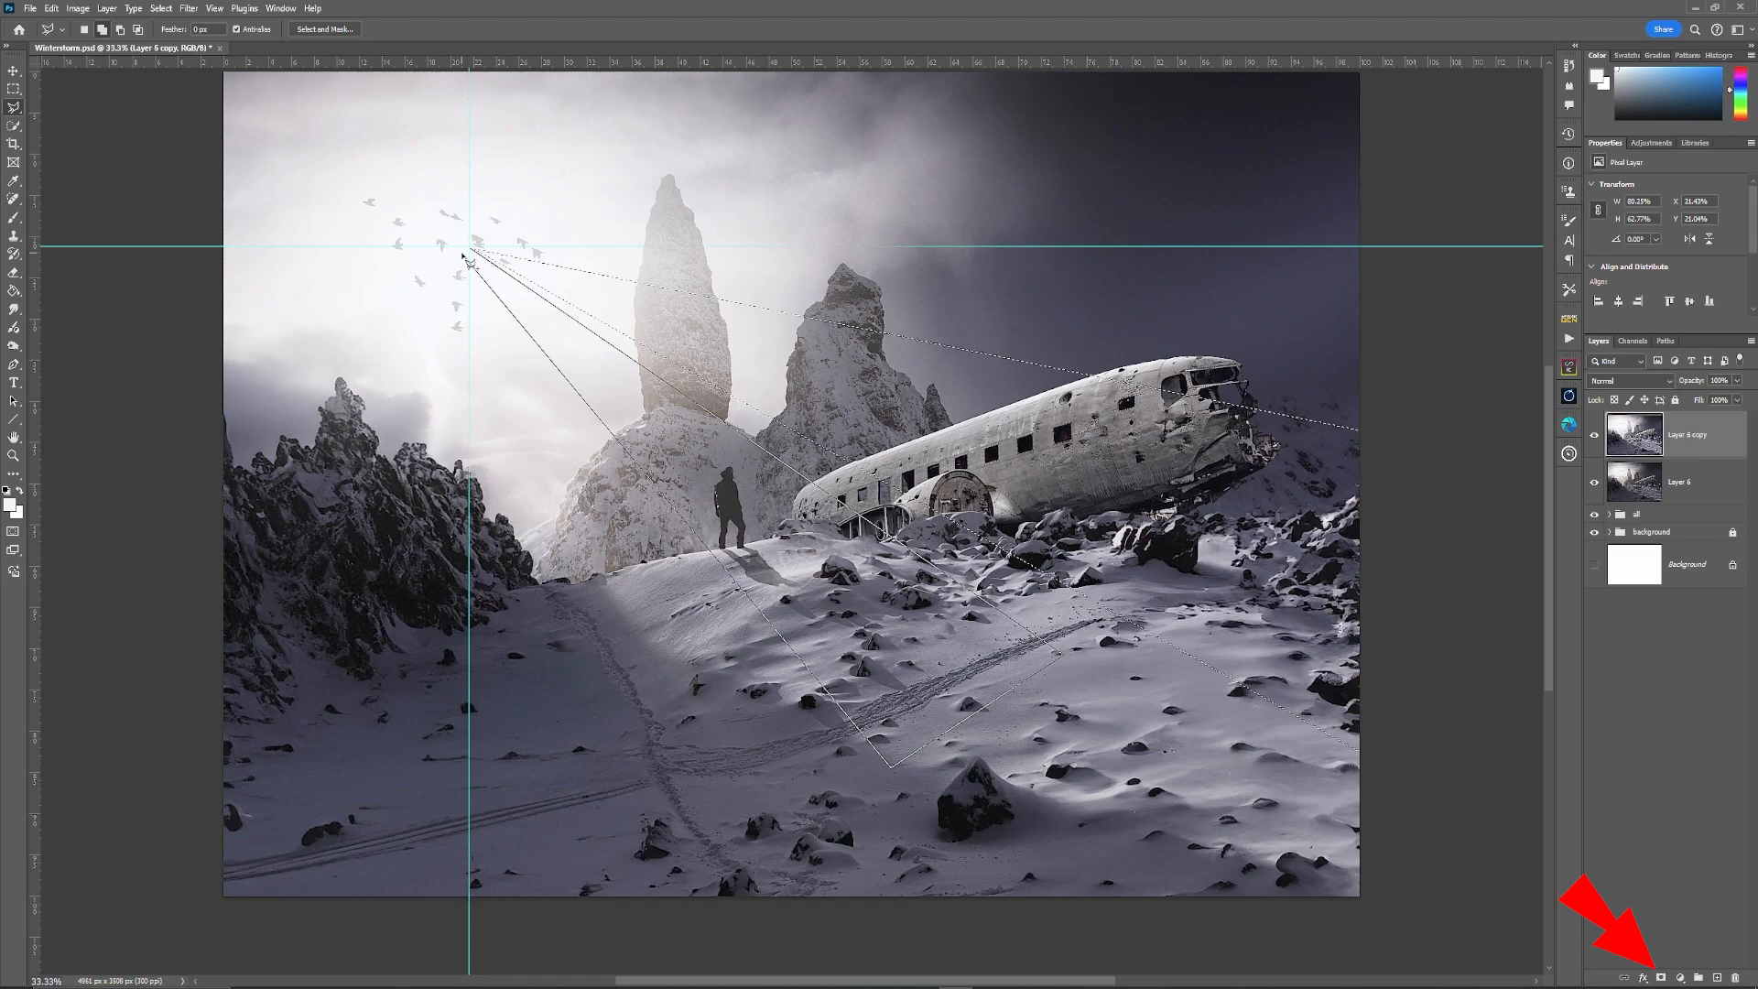
left_click(473, 253)
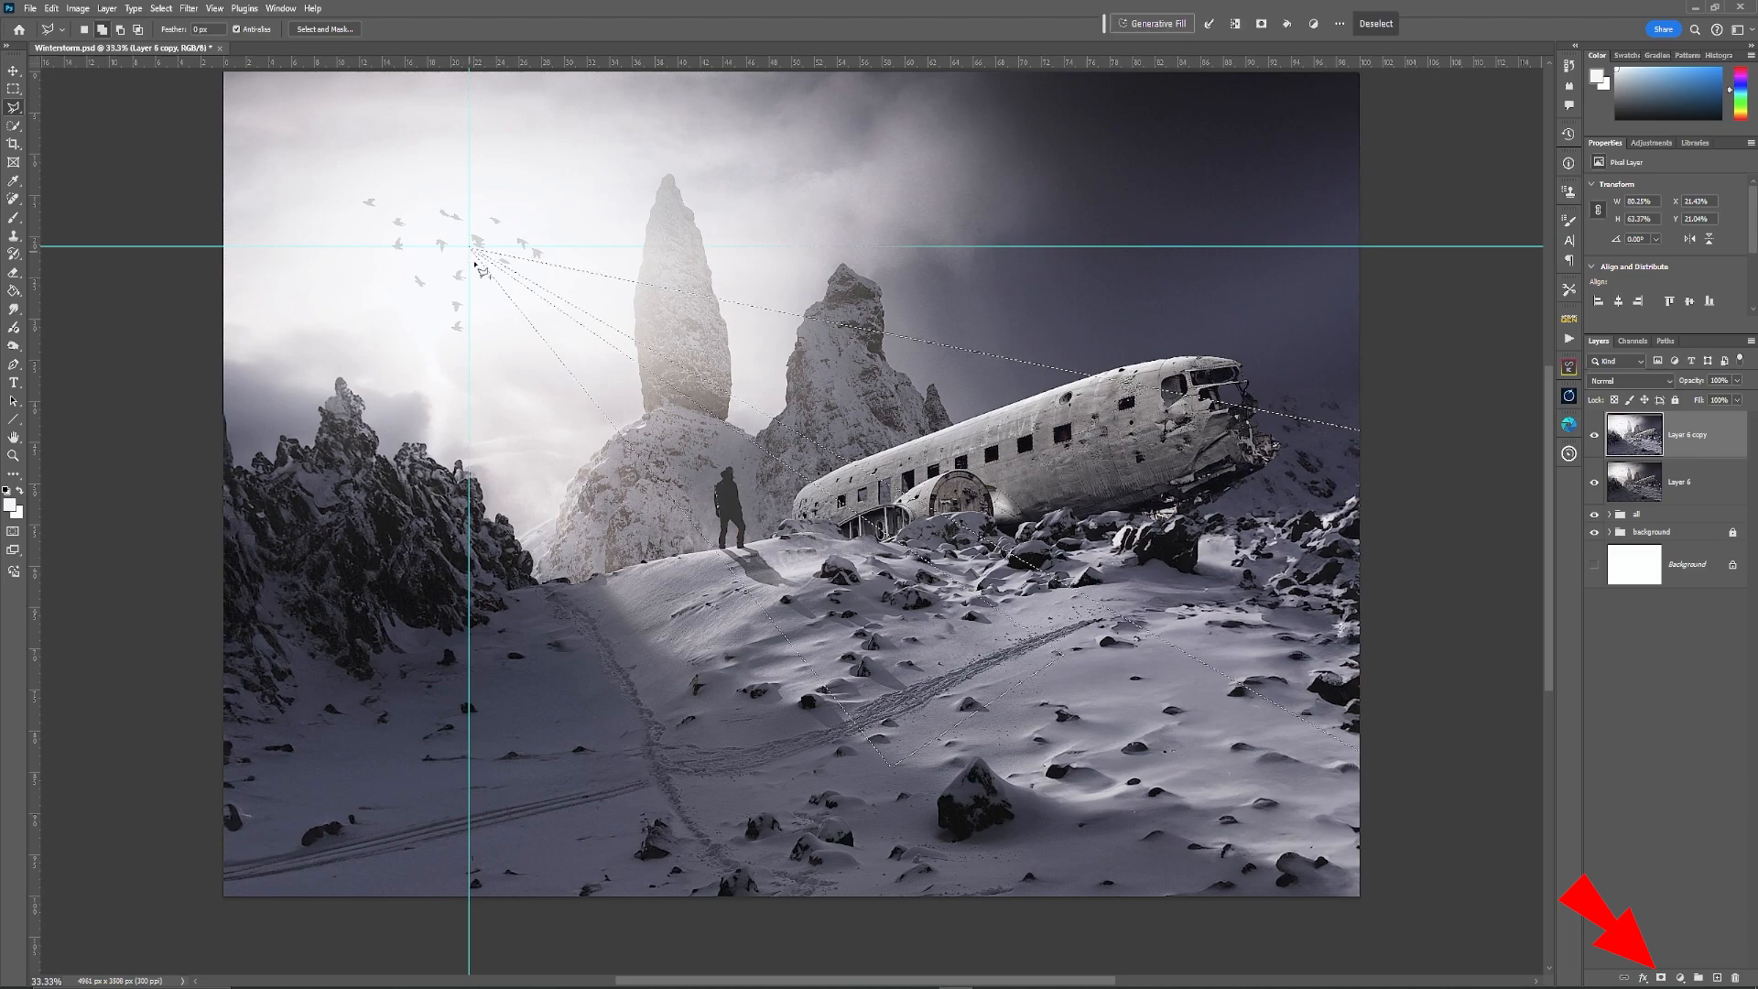
left_click(1660, 977)
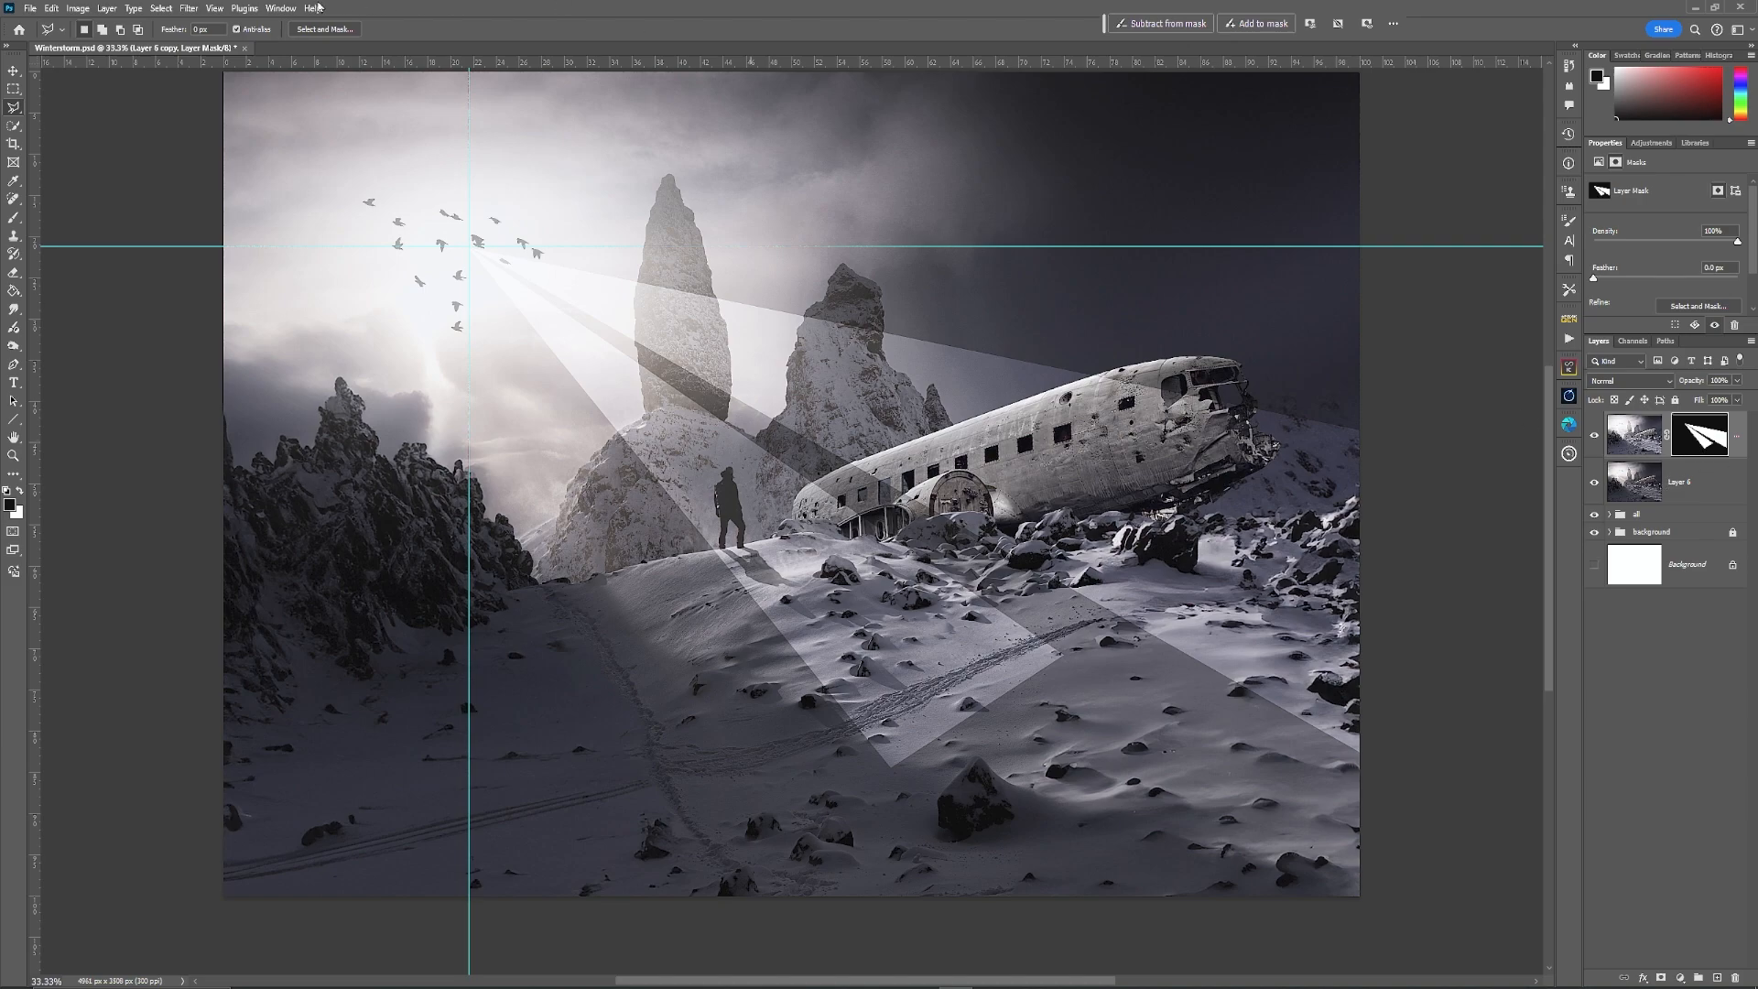
Step: Soften the light-ray mask with a Gaussian Blur of 69.7 pixels radius
left_click(191, 9)
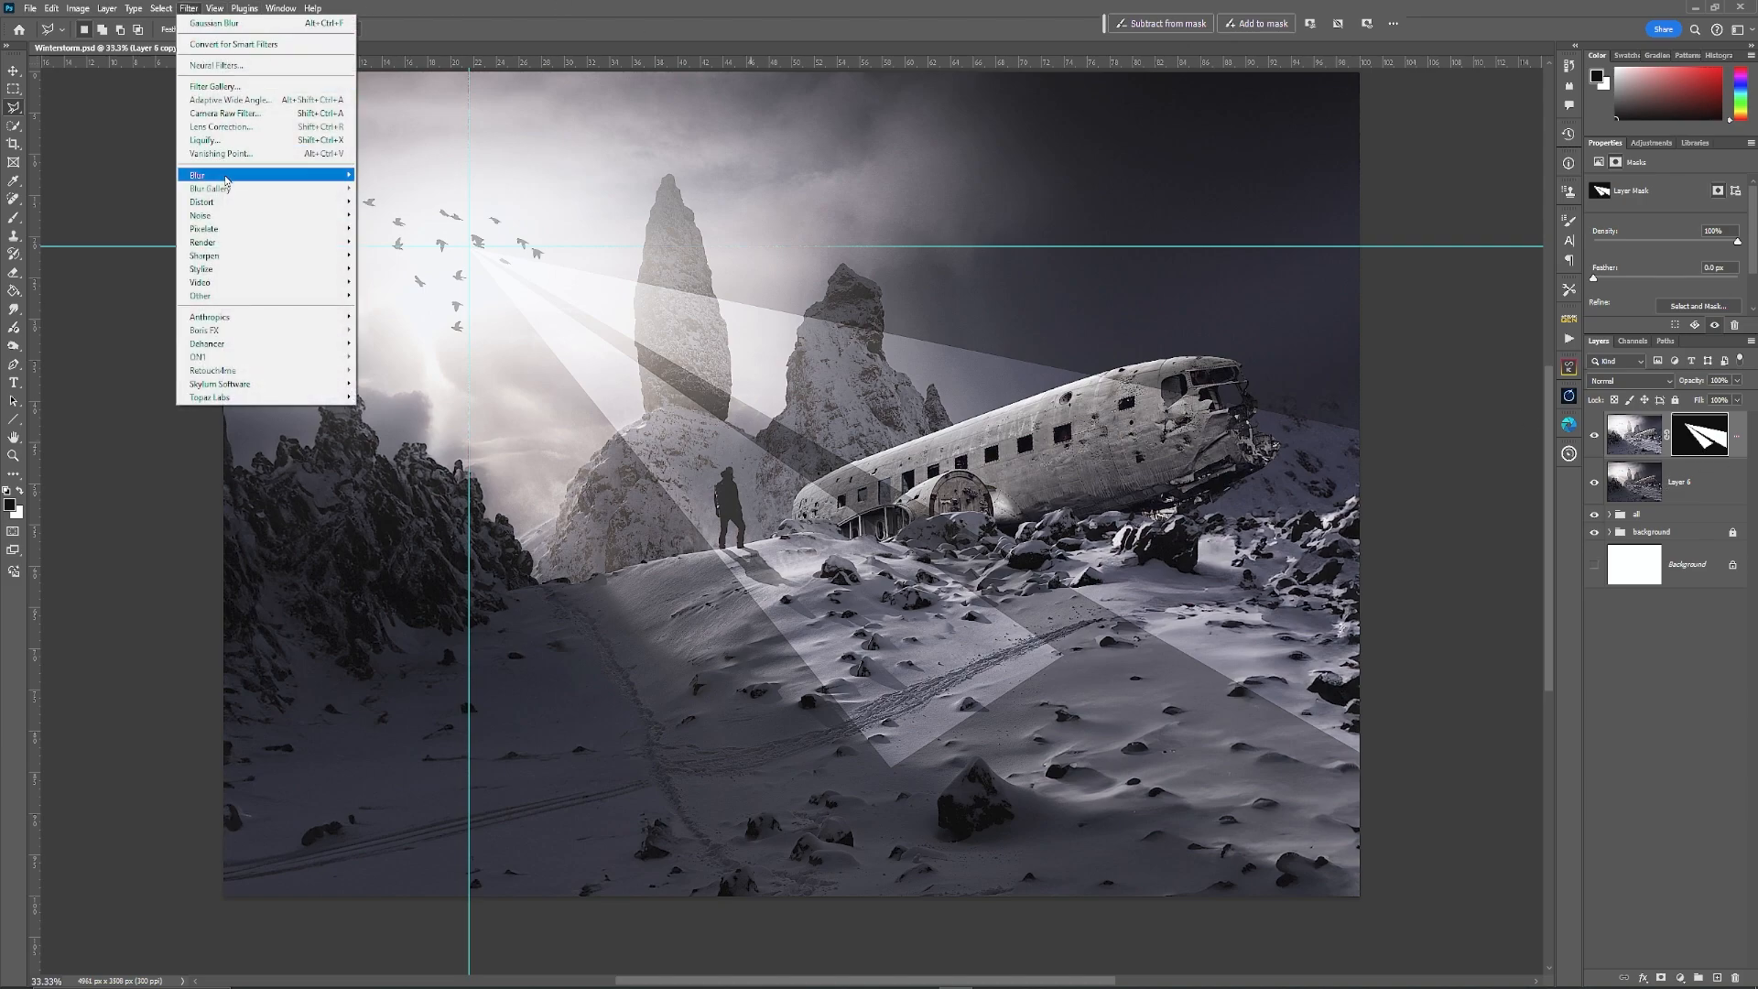
mouse_move(227, 180)
left_click(403, 228)
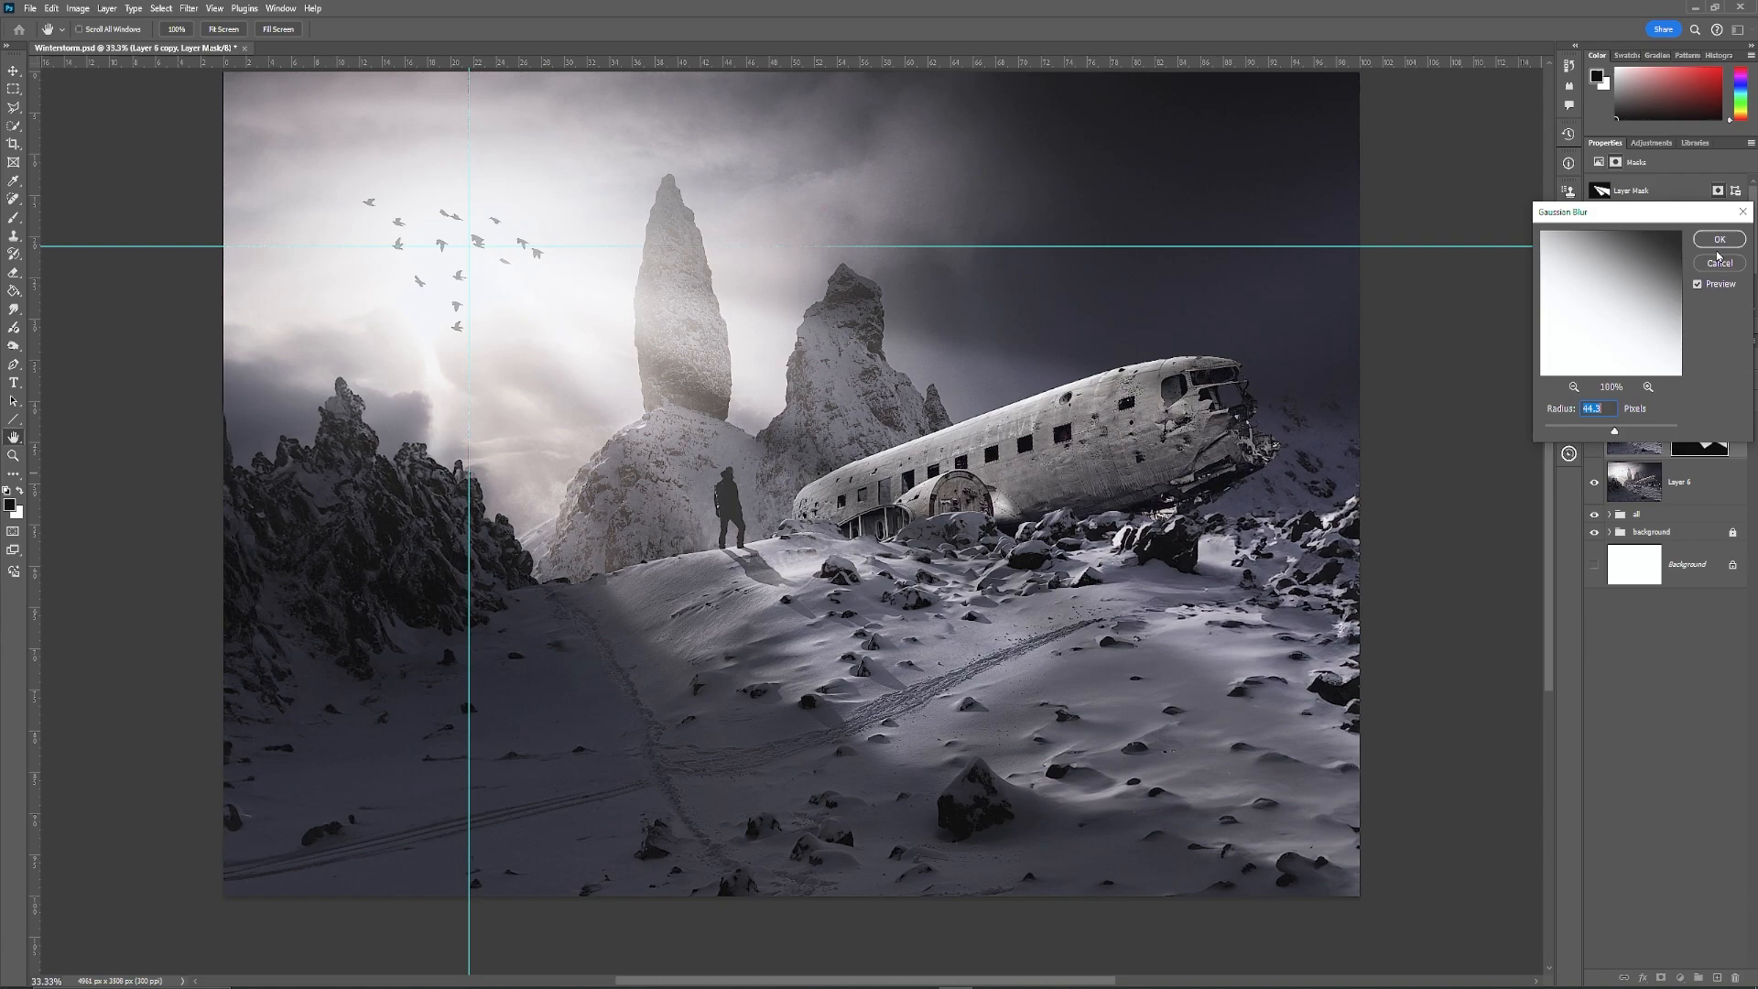
left_click_drag(1614, 436, 1647, 433)
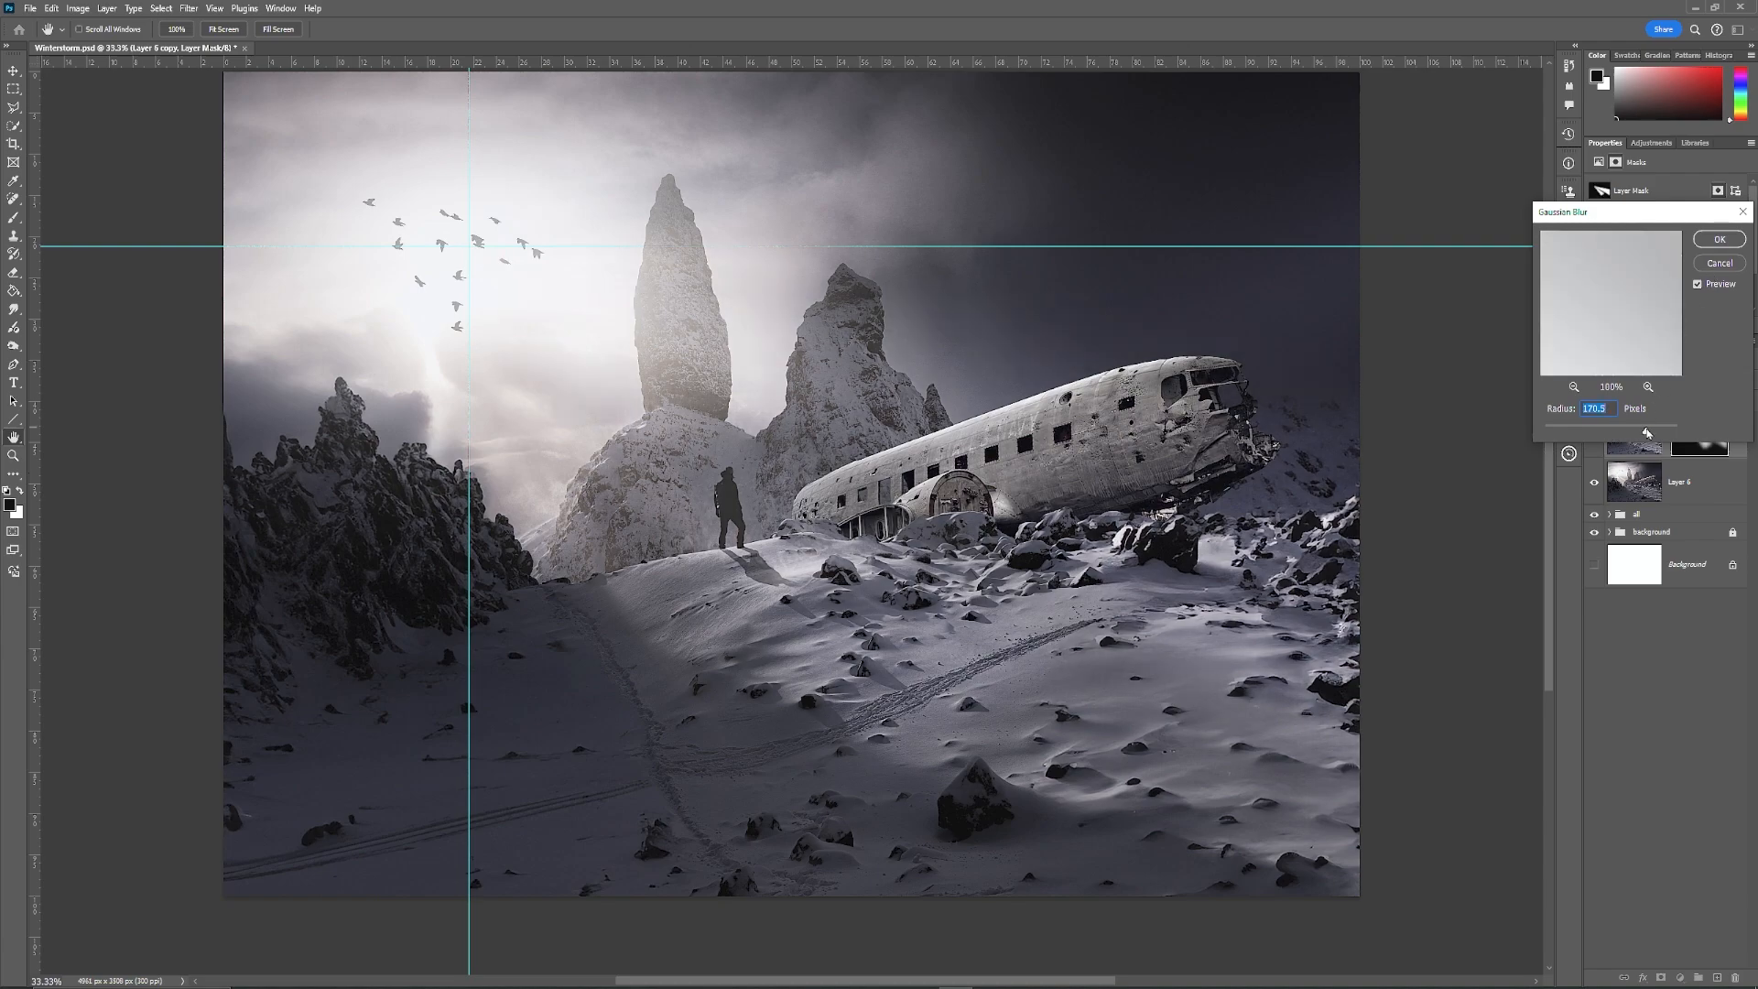
left_click_drag(1647, 433, 1618, 433)
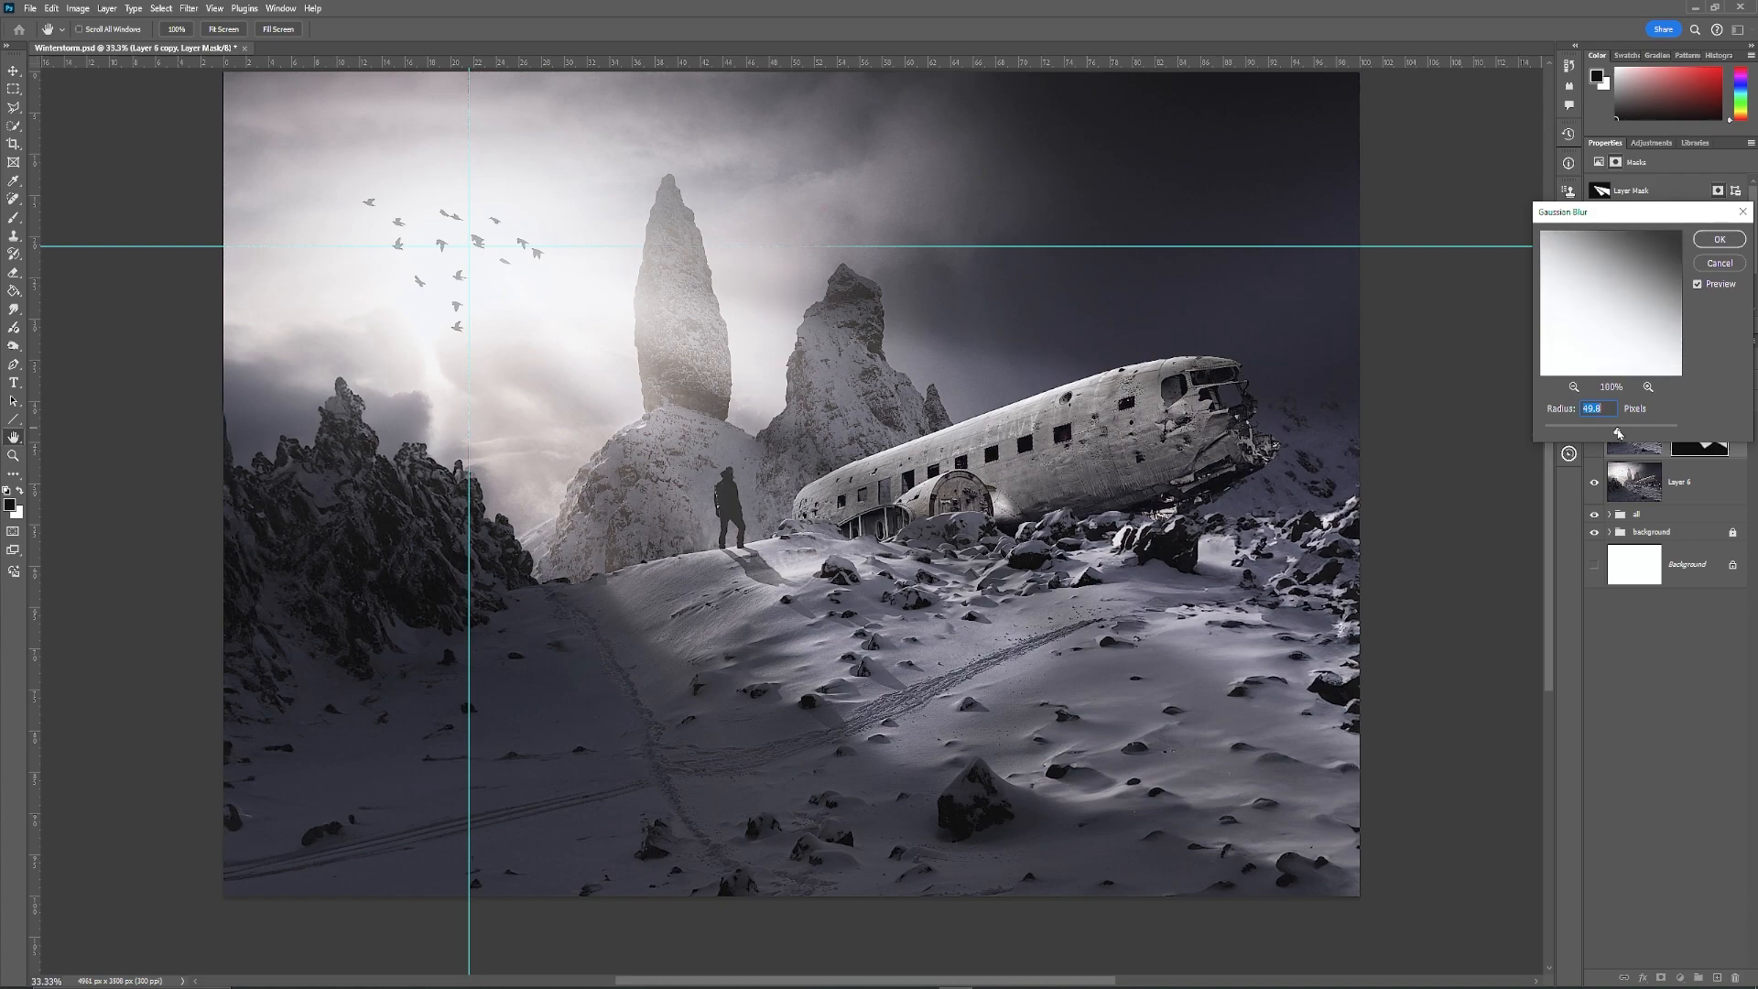
left_click_drag(1618, 433, 1624, 432)
key("shift+Up")
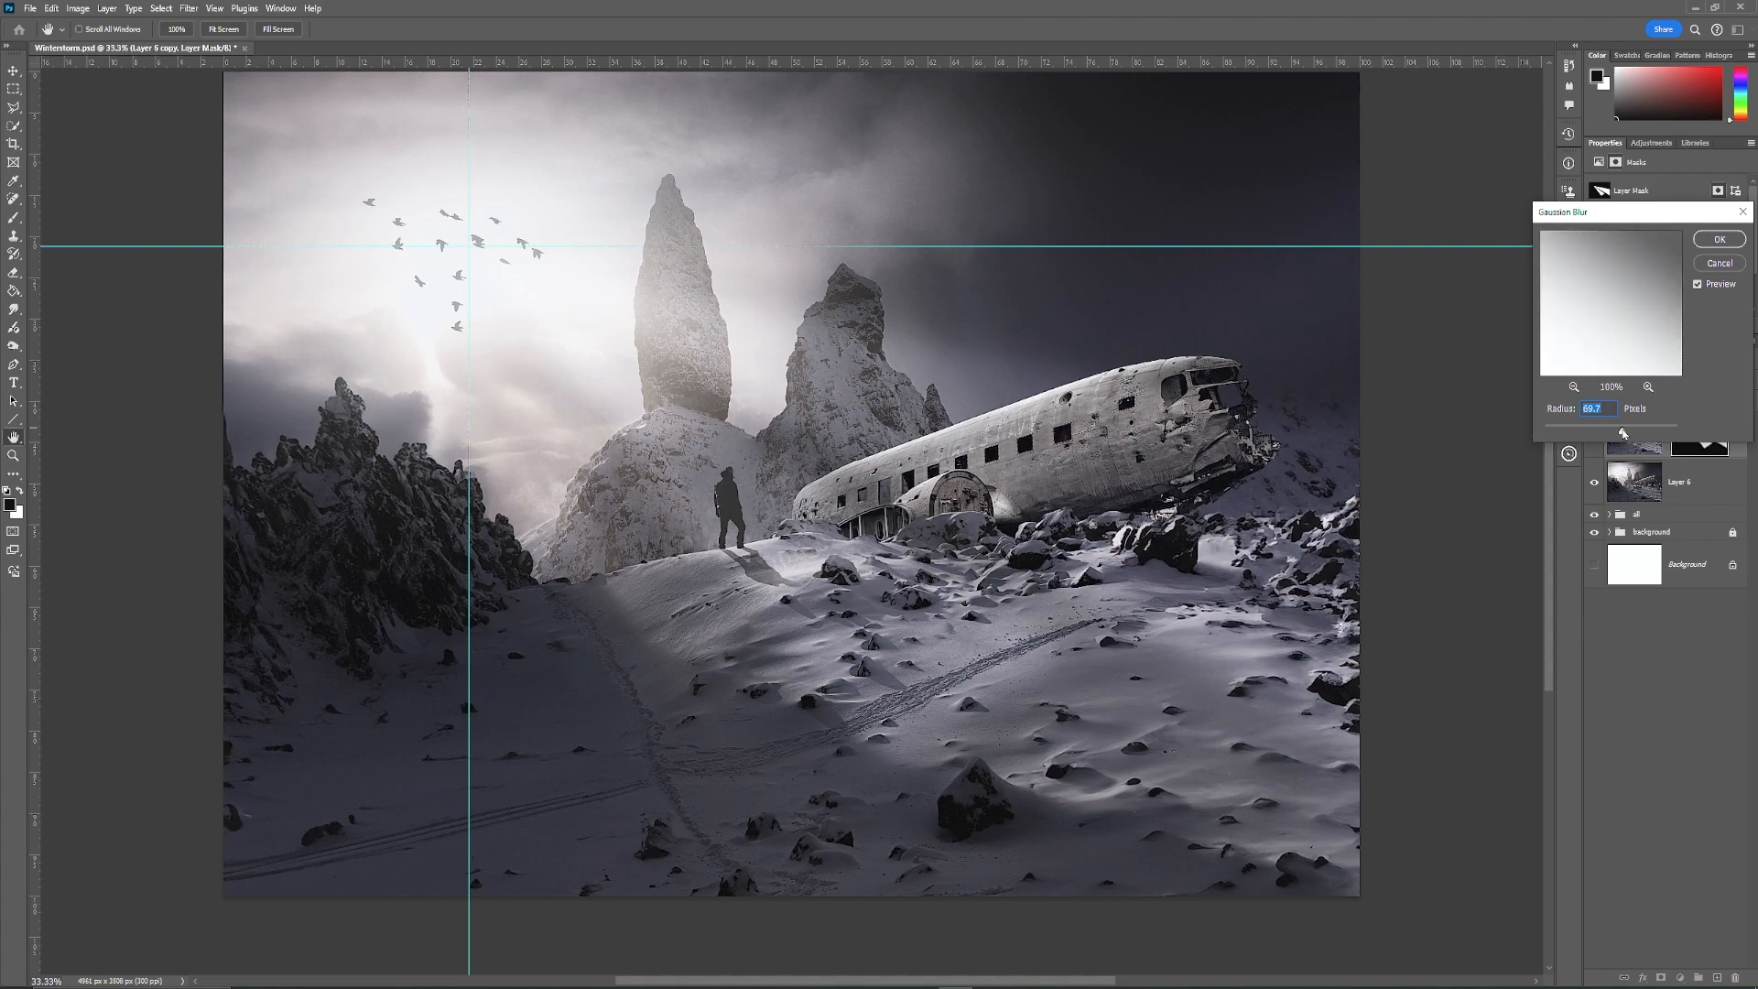
left_click(1721, 240)
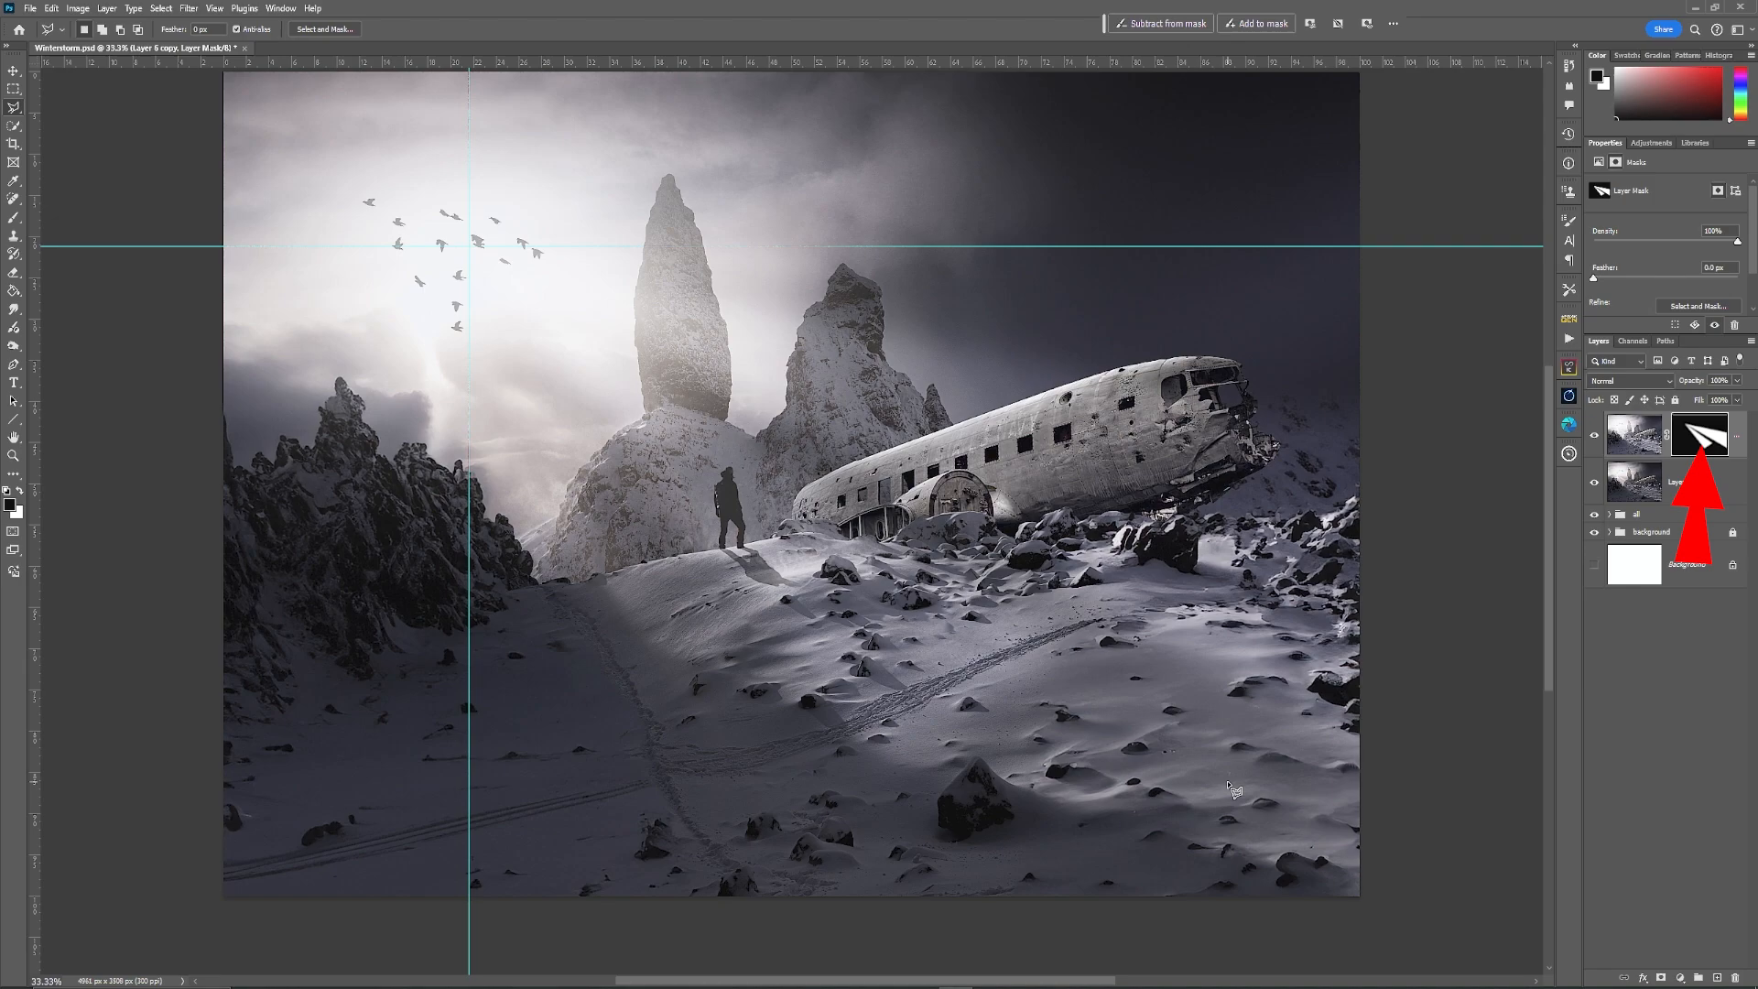
Step: Paint white on the light-ray mask with a large soft brush to brighten the foreground snow below the plane wreck
key("b")
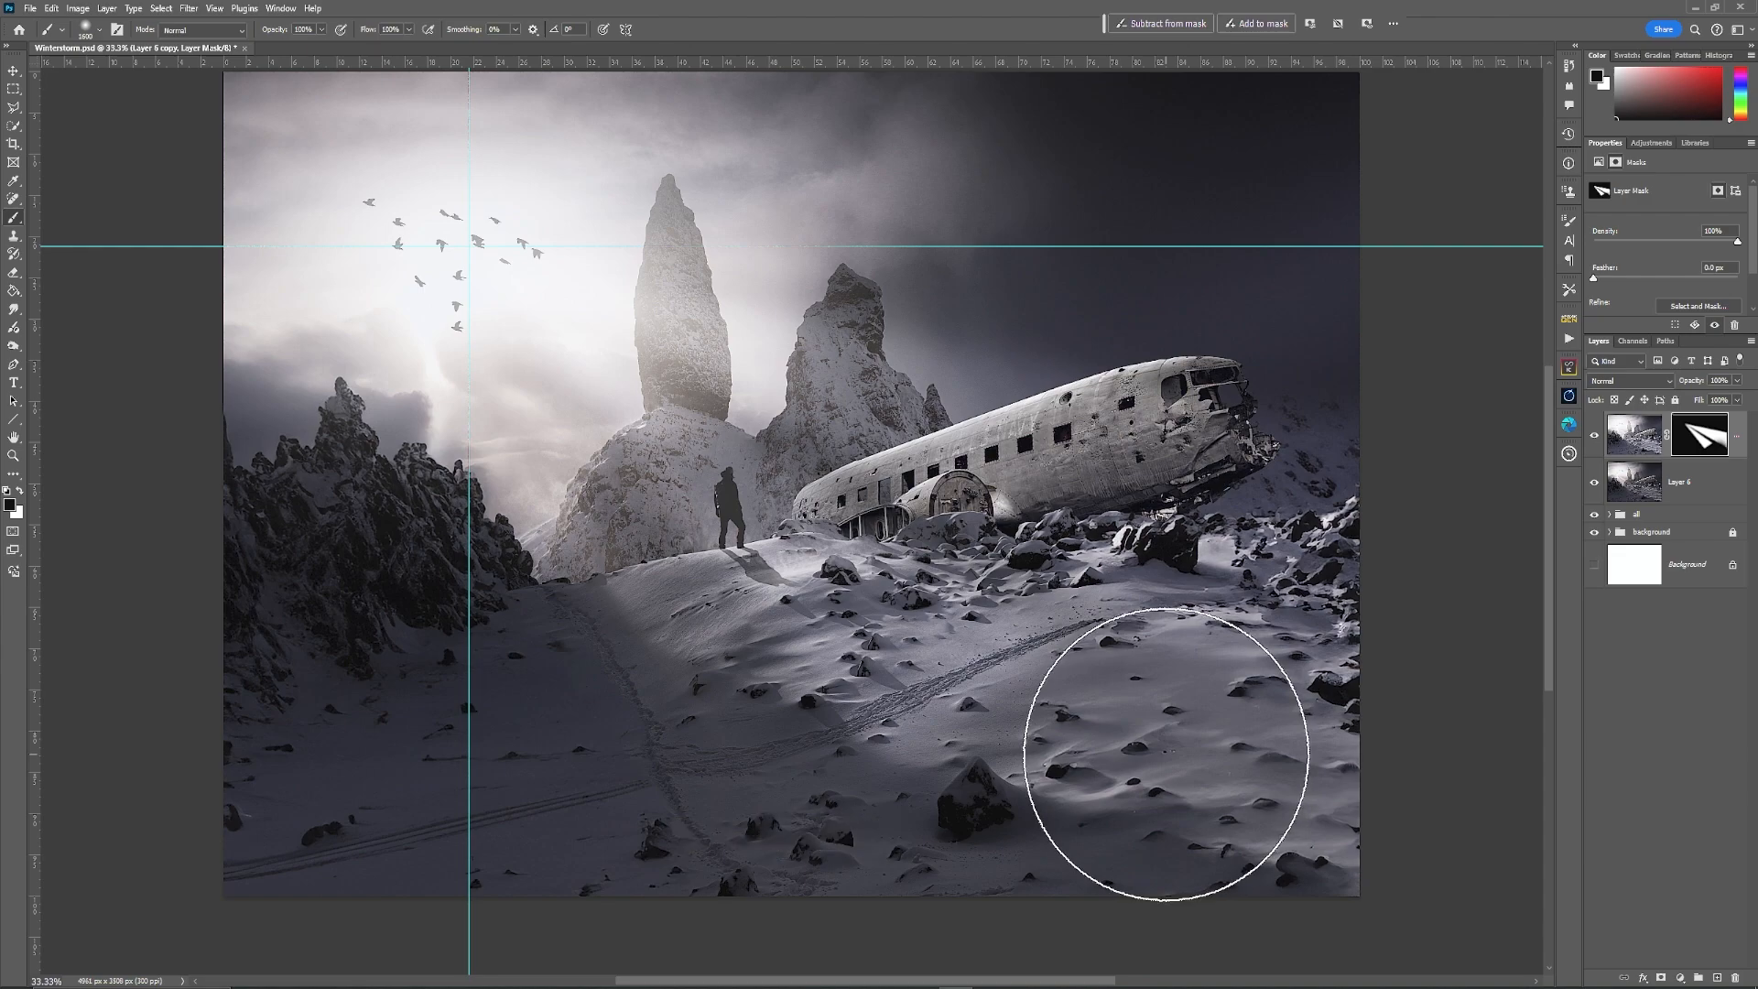
key("x")
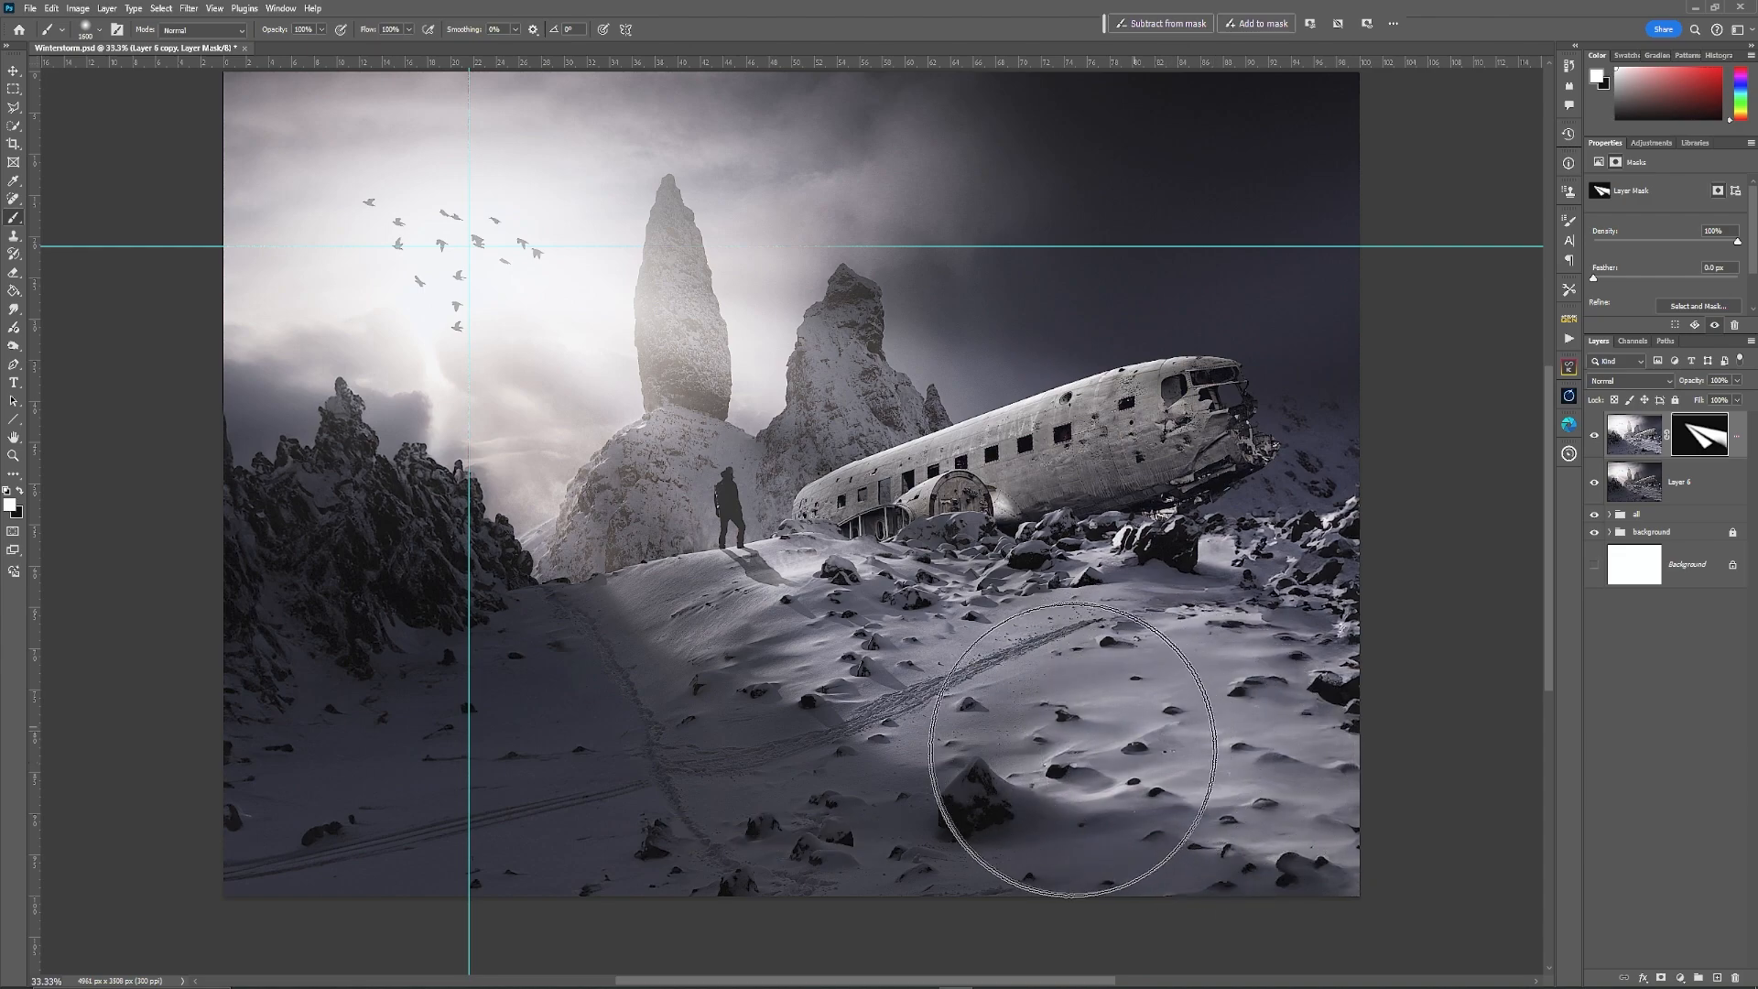
left_click_drag(1044, 746, 1416, 824)
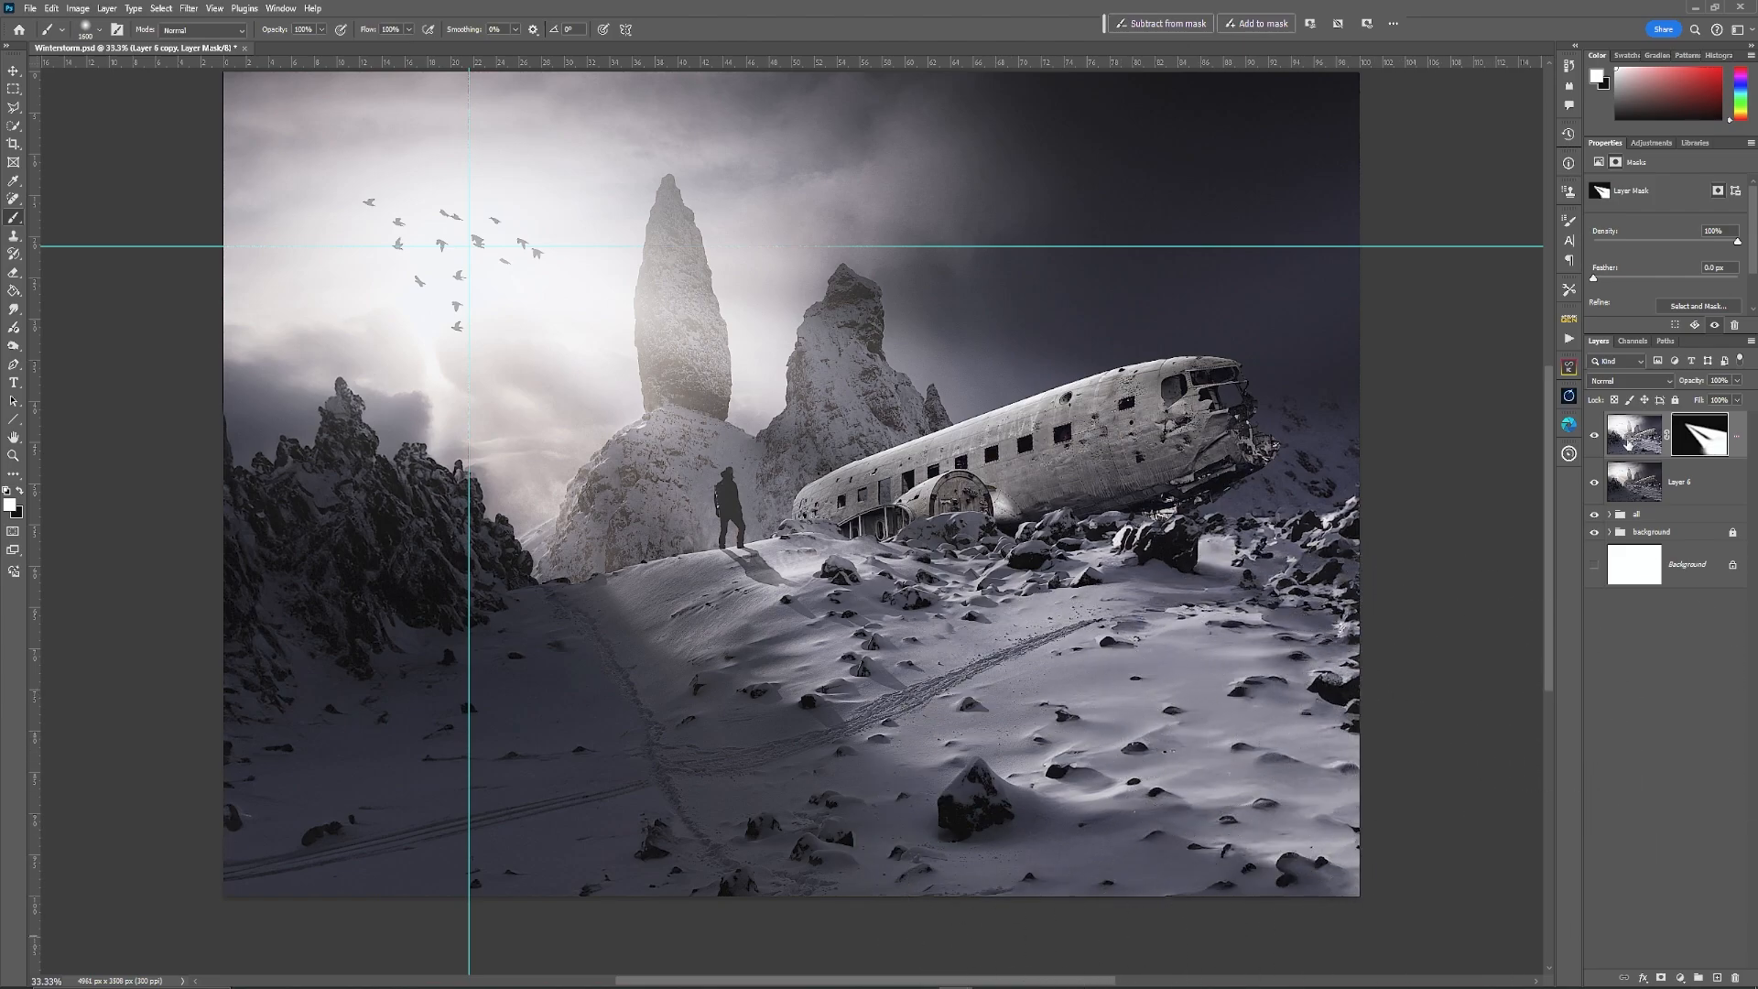
Step: Compare the scene with and without the light rays by repeatedly hiding and showing the lightened layer
left_click(1594, 437)
left_click(1595, 437)
left_click(1595, 437)
left_click(1595, 437)
left_click(1595, 438)
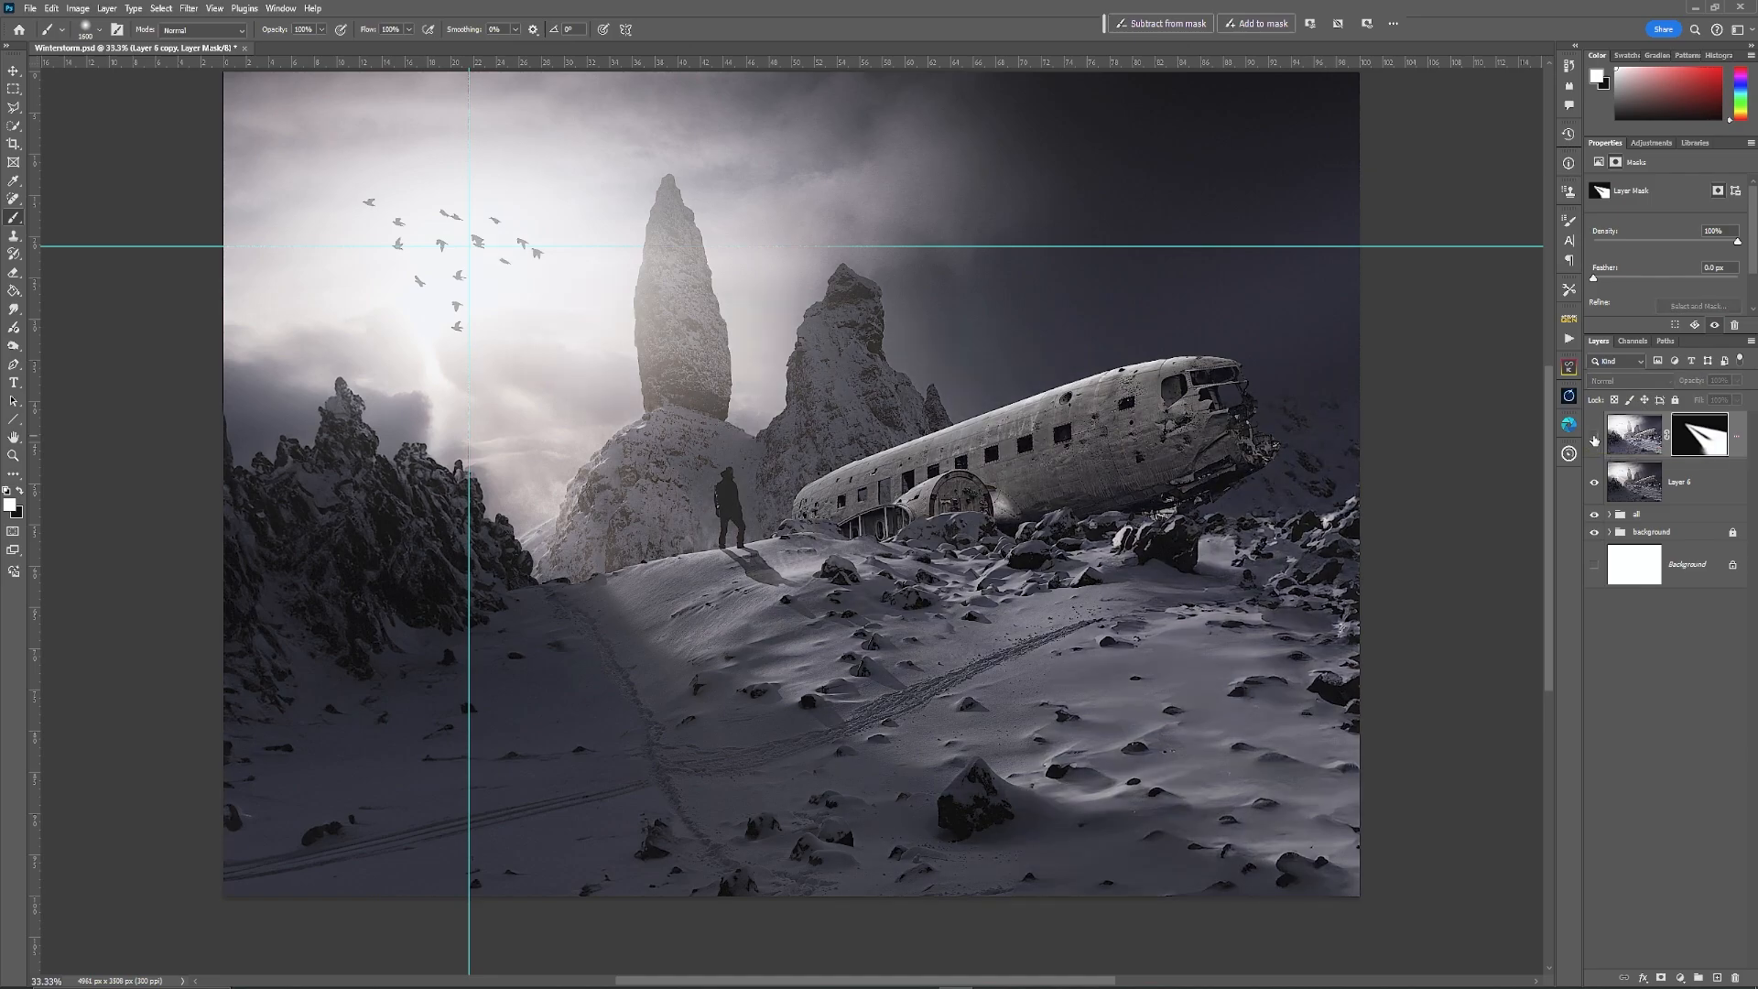
left_click(1594, 438)
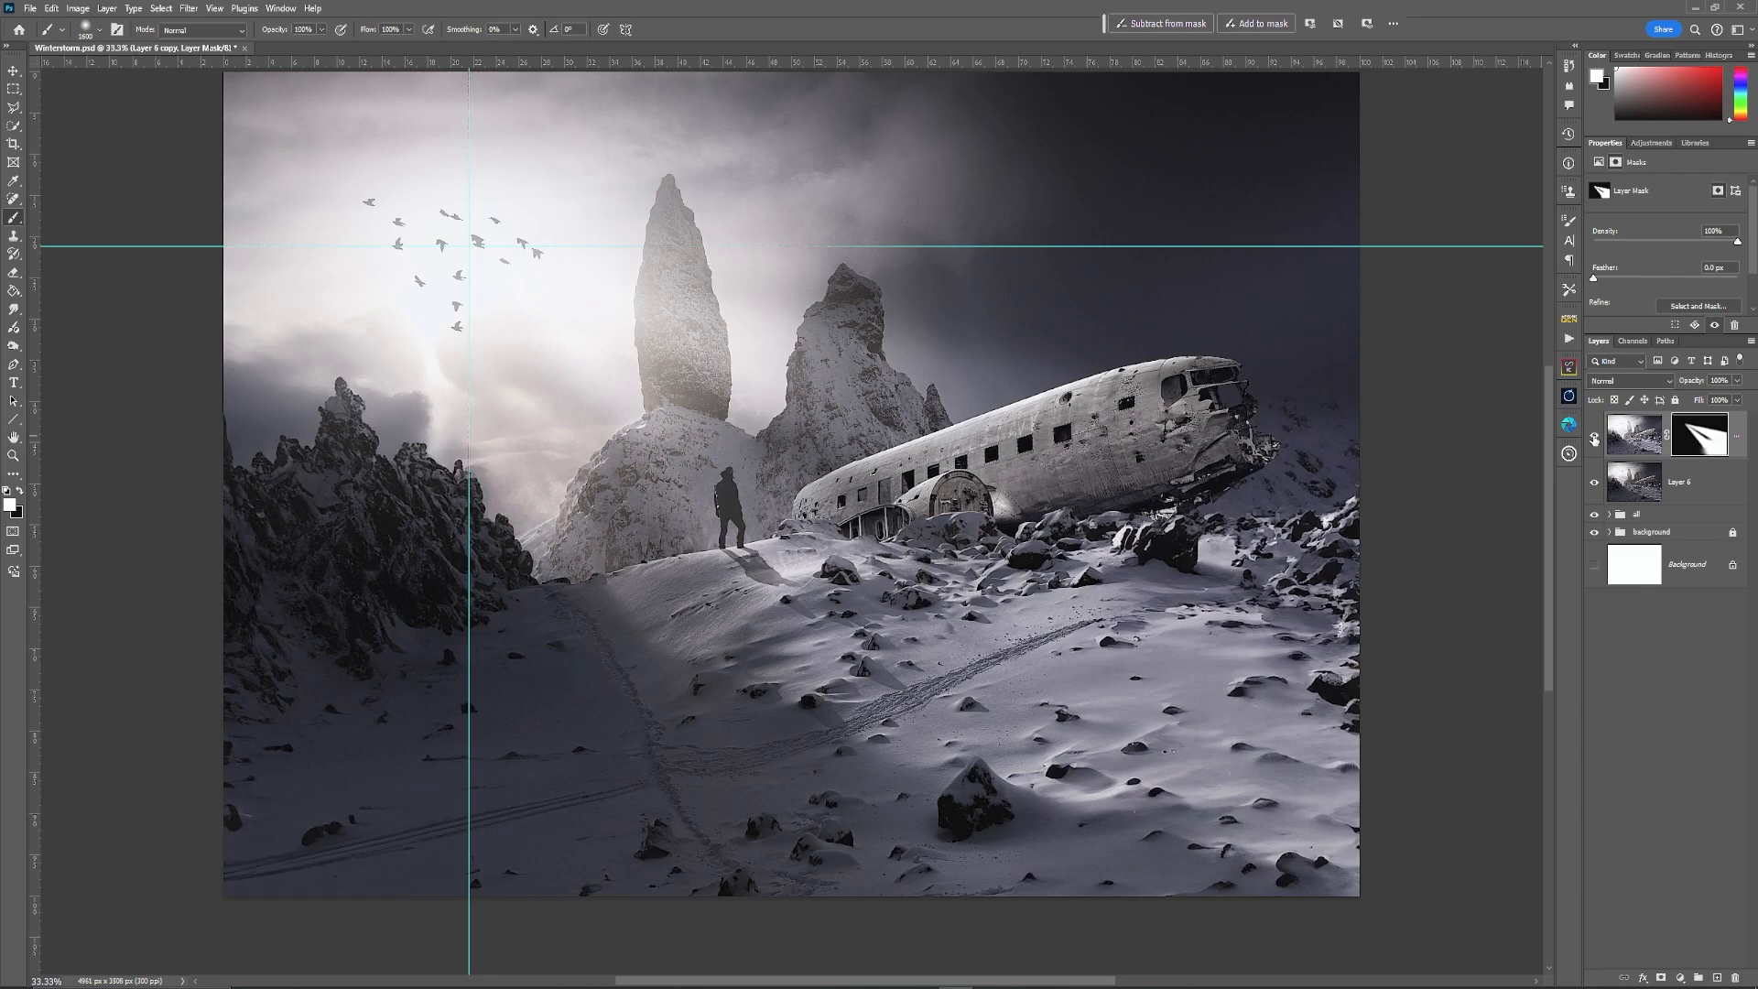
left_click(1595, 438)
left_click(1595, 438)
left_click(1595, 439)
left_click(1595, 439)
Step: Lower the lightened layer's opacity to 59% and hide the guides
left_click(1737, 381)
left_click_drag(1738, 406, 1712, 399)
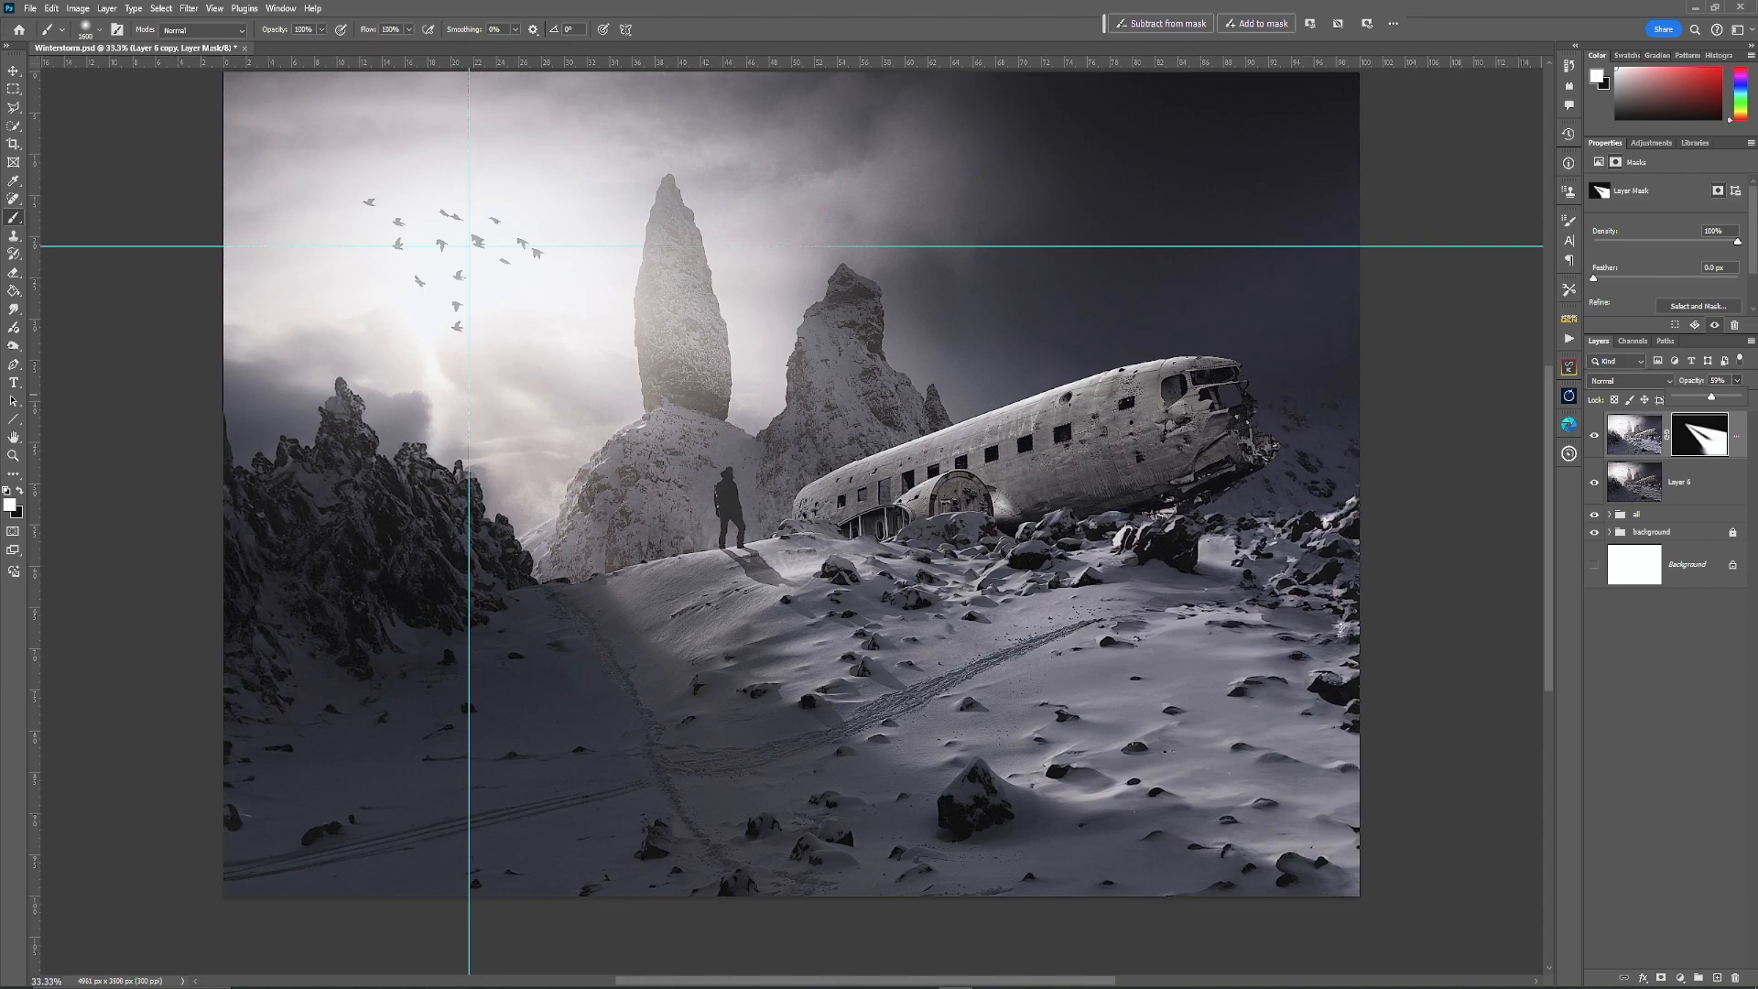
key("ctrl+semicolon")
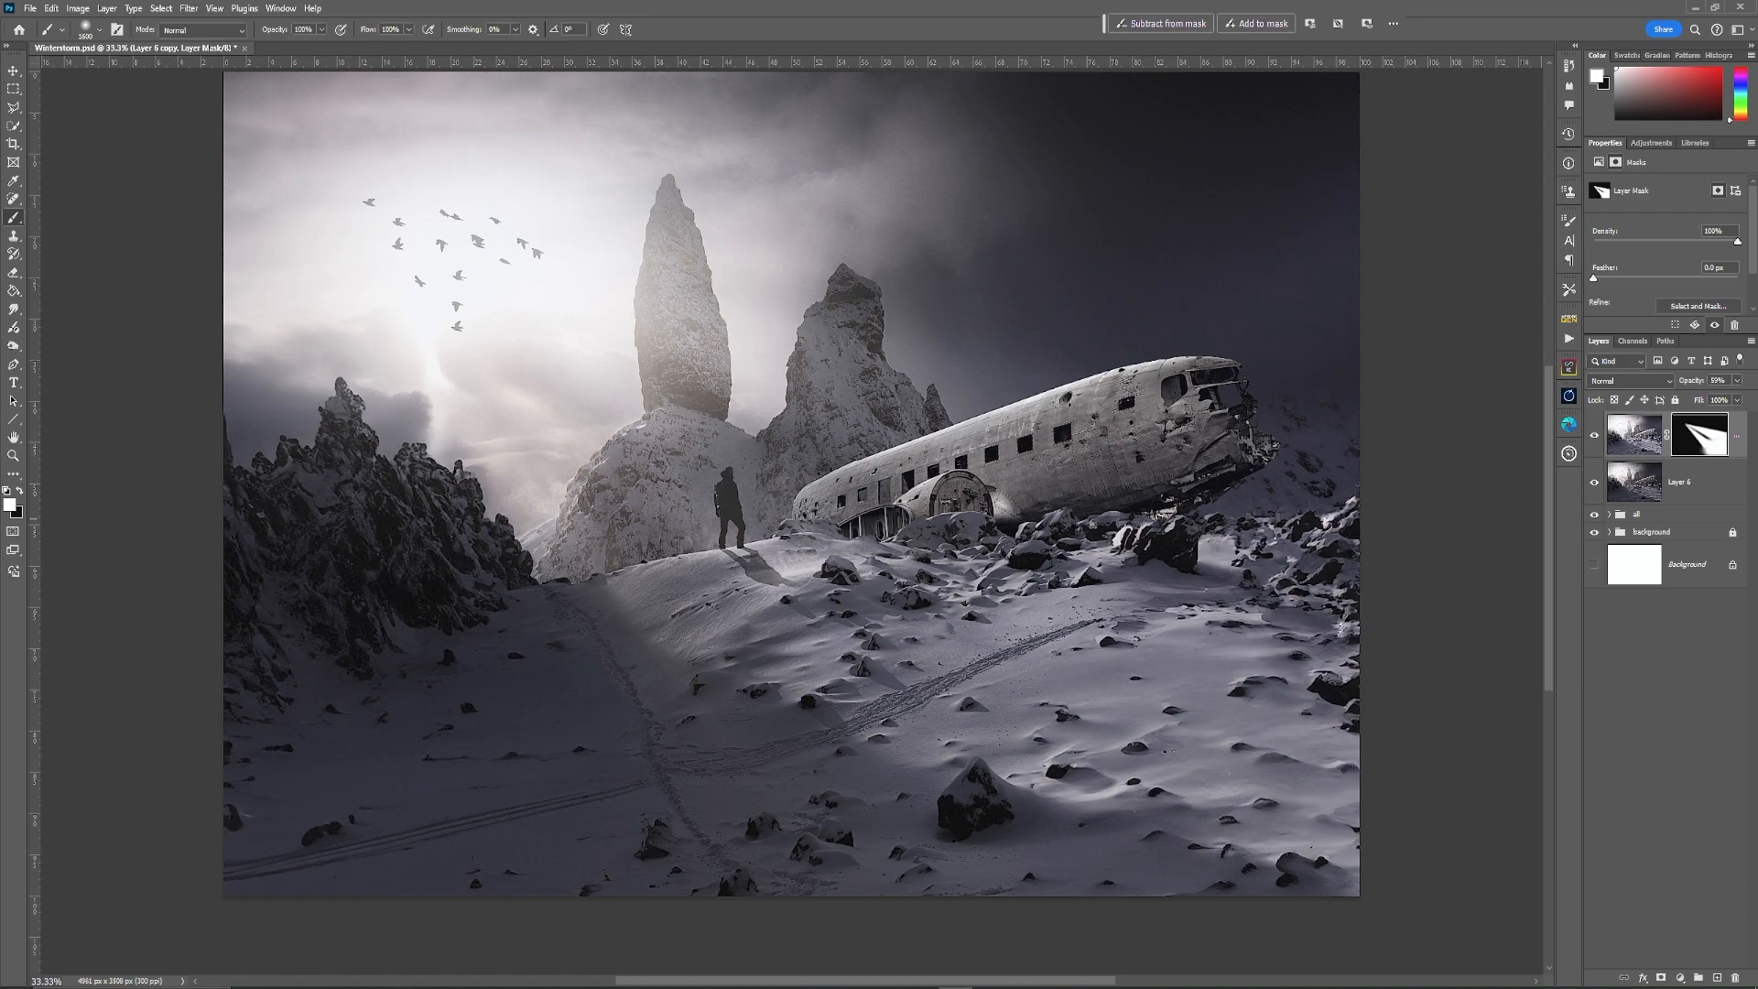
Step: Stamp all visible layers into another merged layer above the masked light-ray layer
left_click(1648, 452)
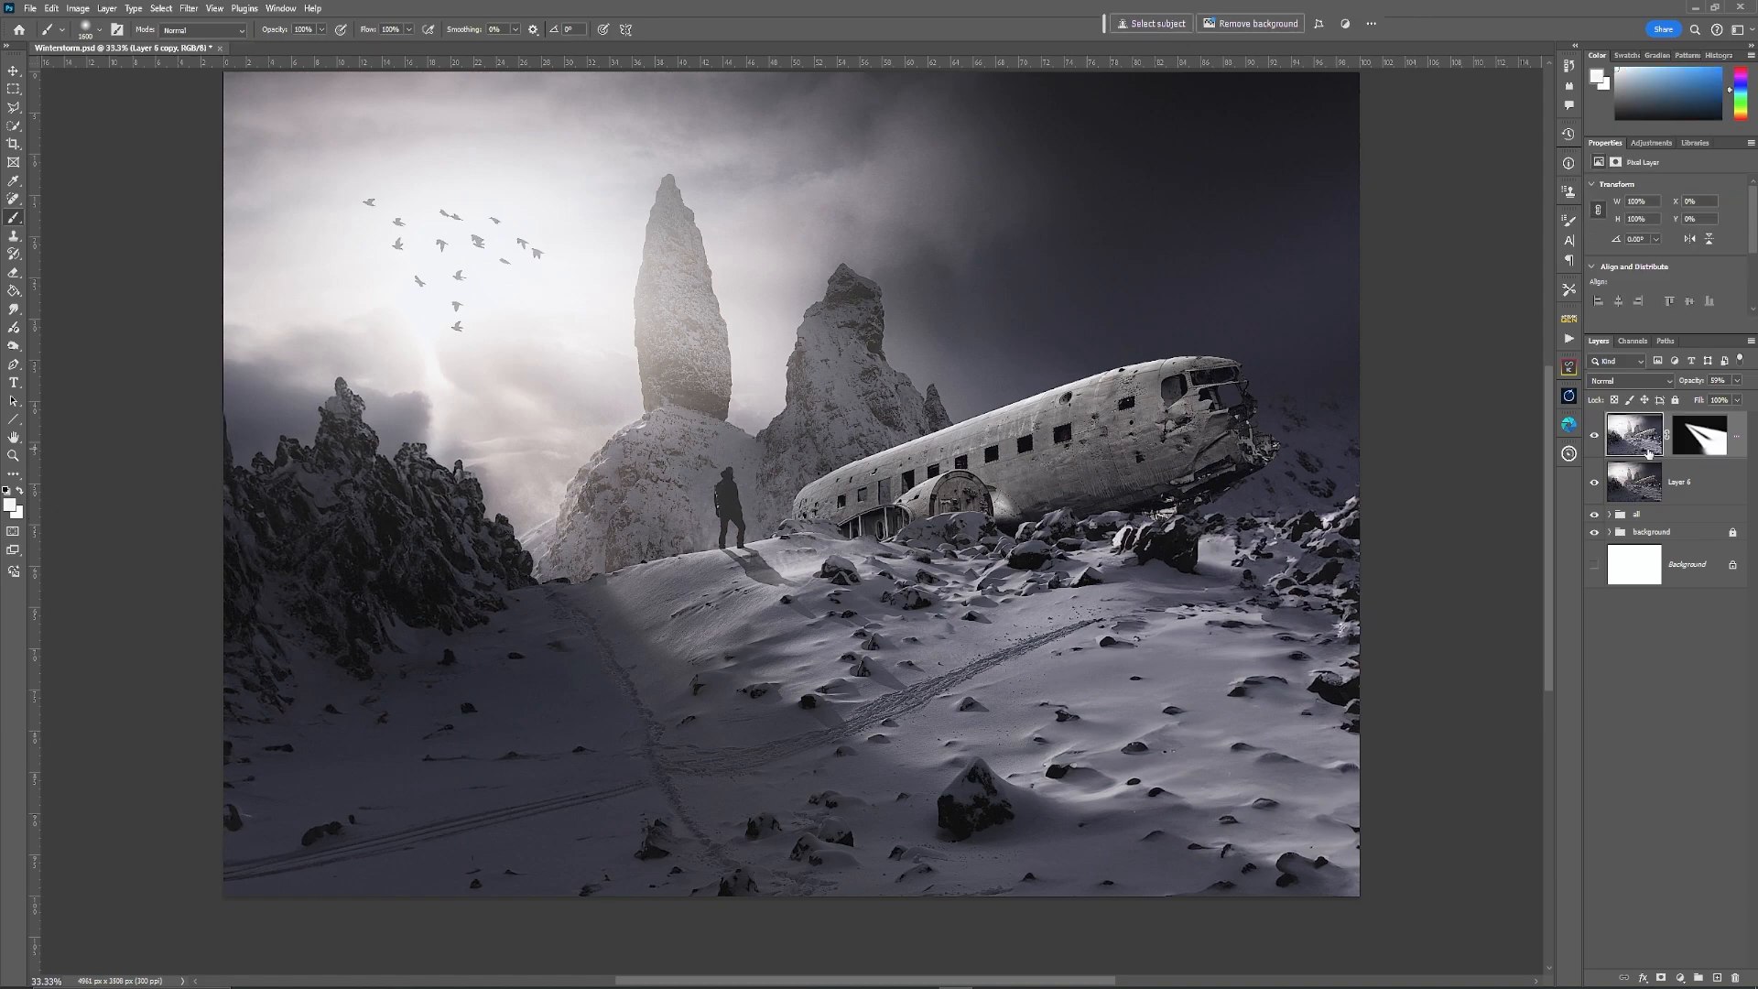
key("ctrl+alt+shift+e")
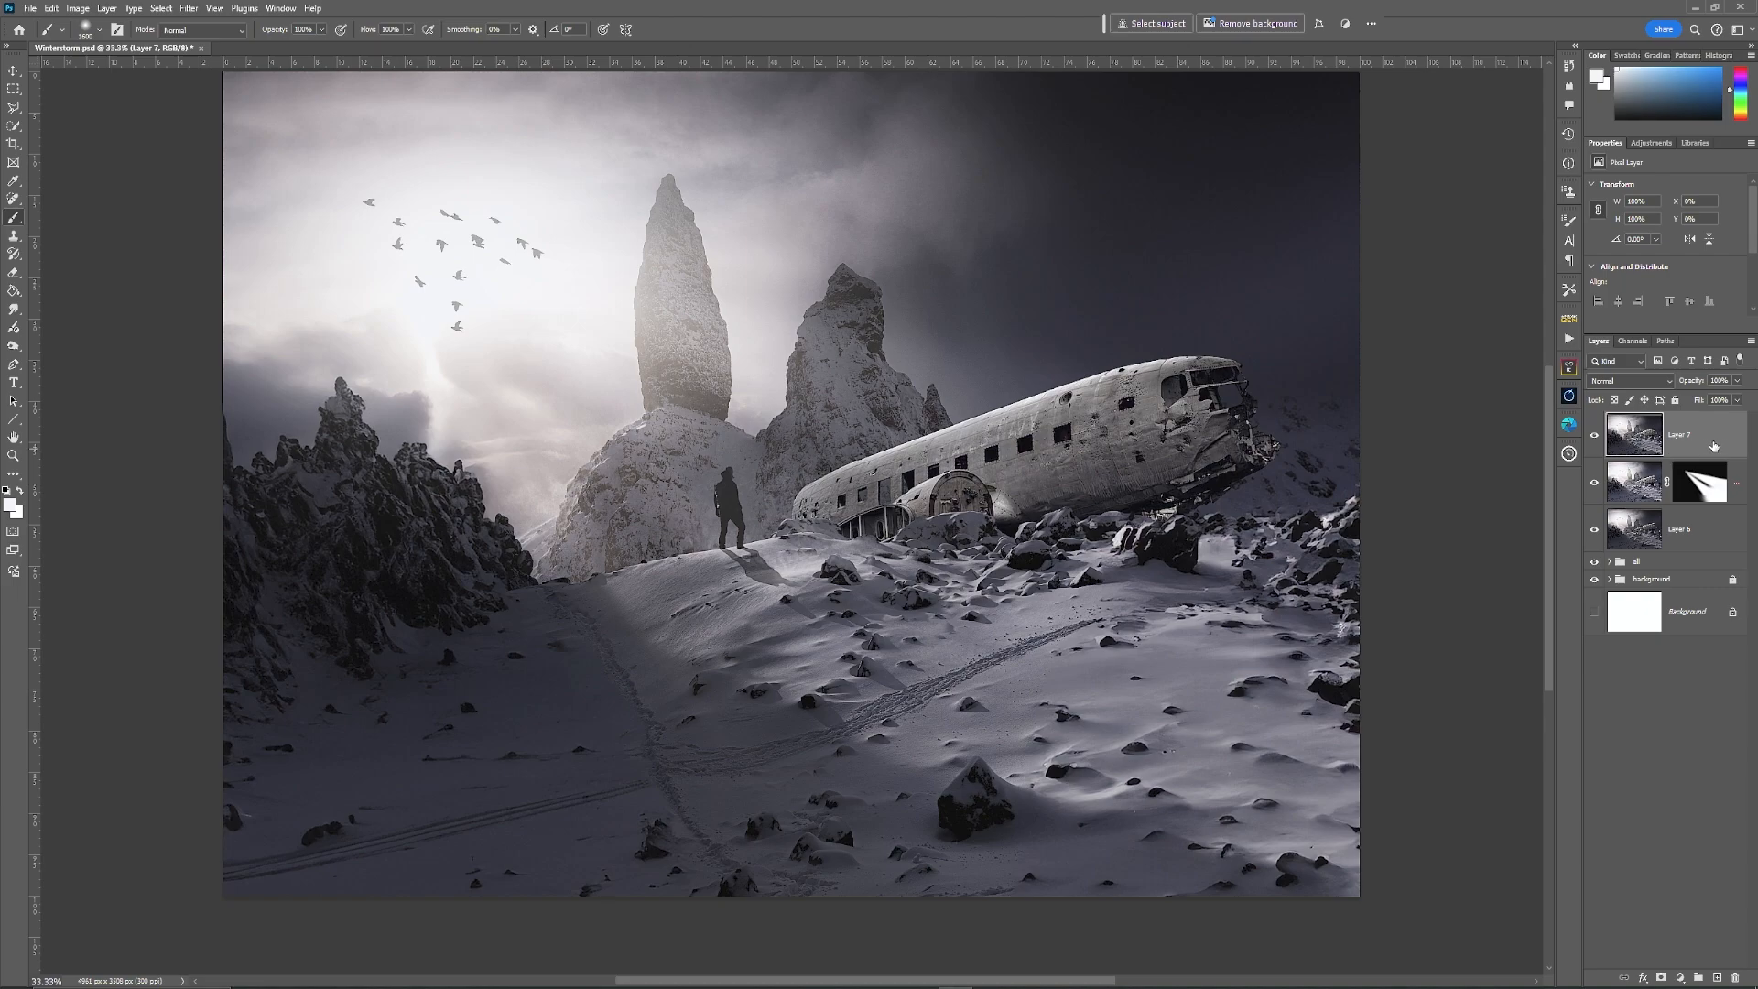
Step: Crop the composite to 16:9, trimming the upper sky and lower foreground, and tighten the crop slightly at the side edges
key("c")
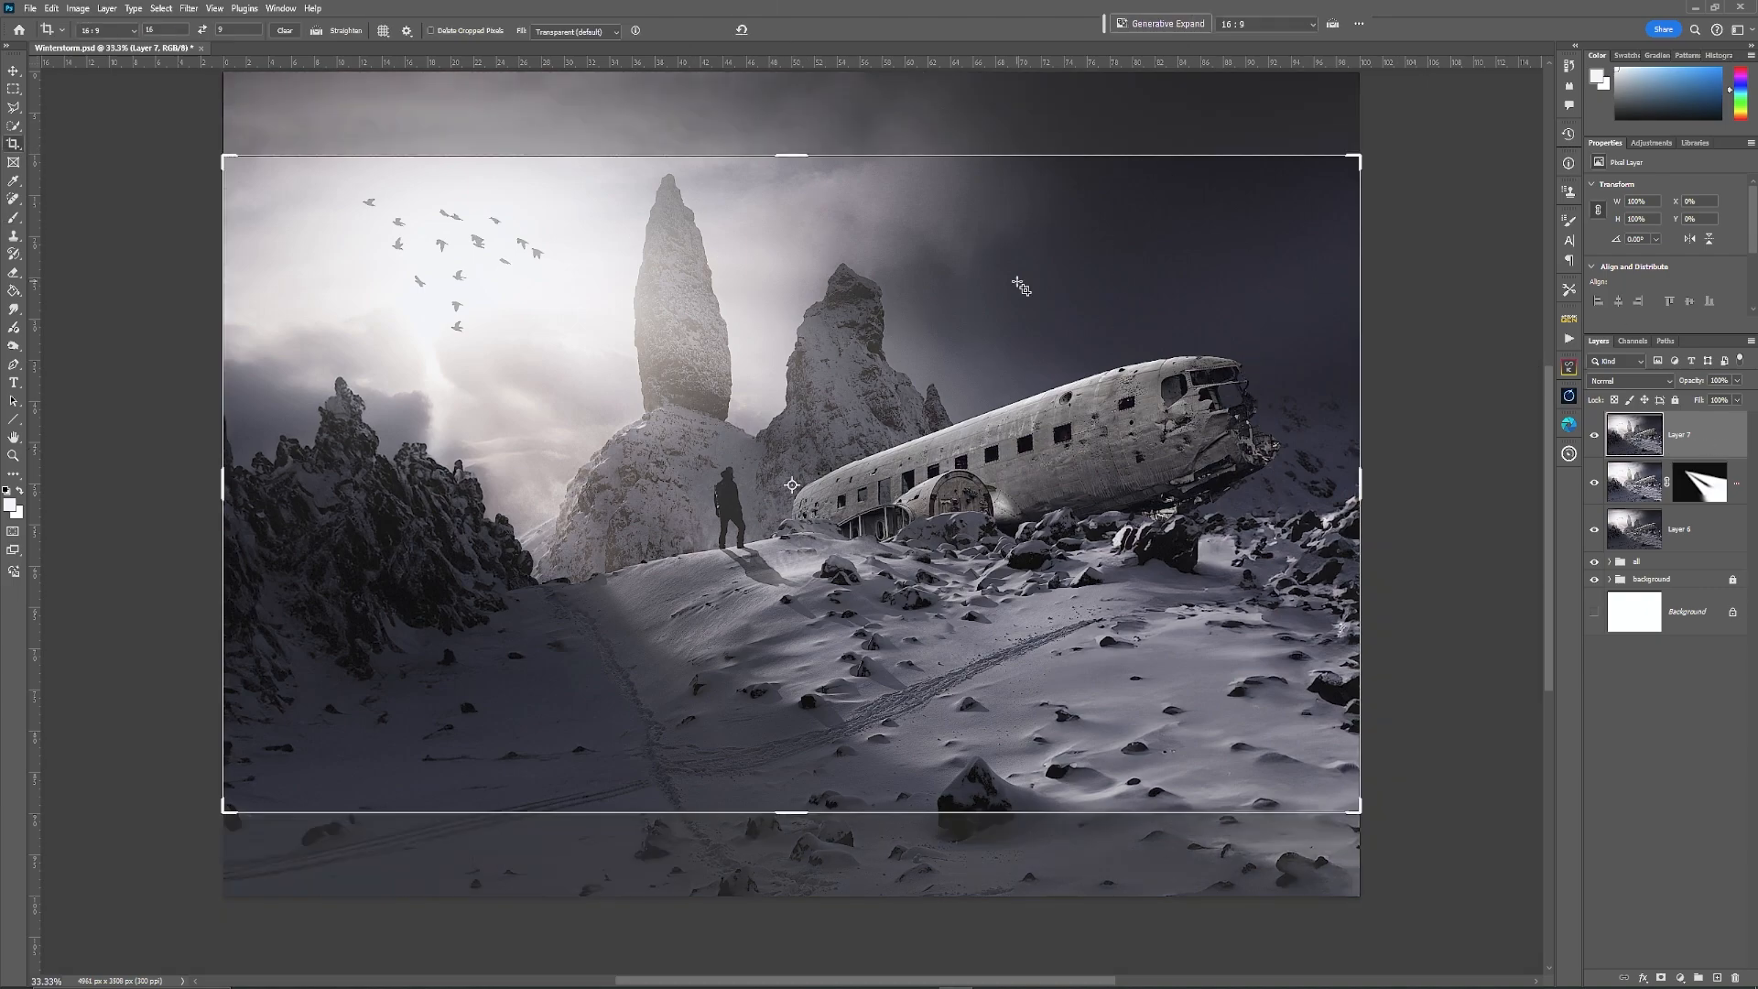
left_click(1021, 287)
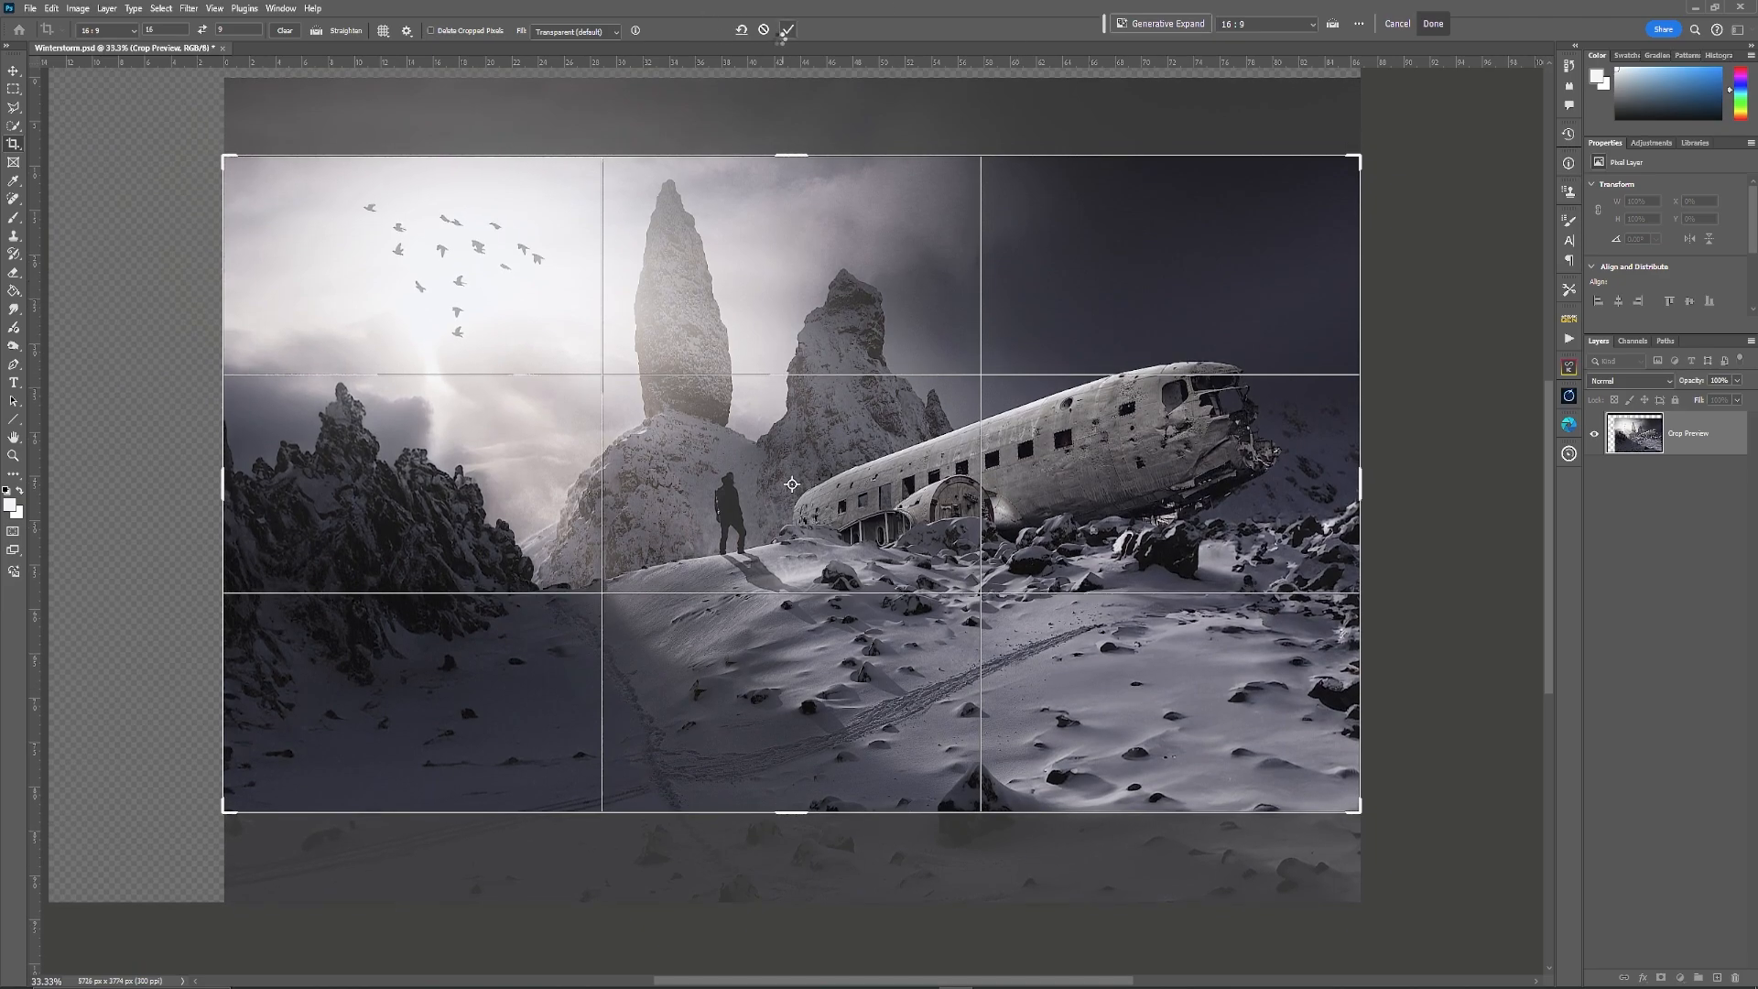
left_click(787, 30)
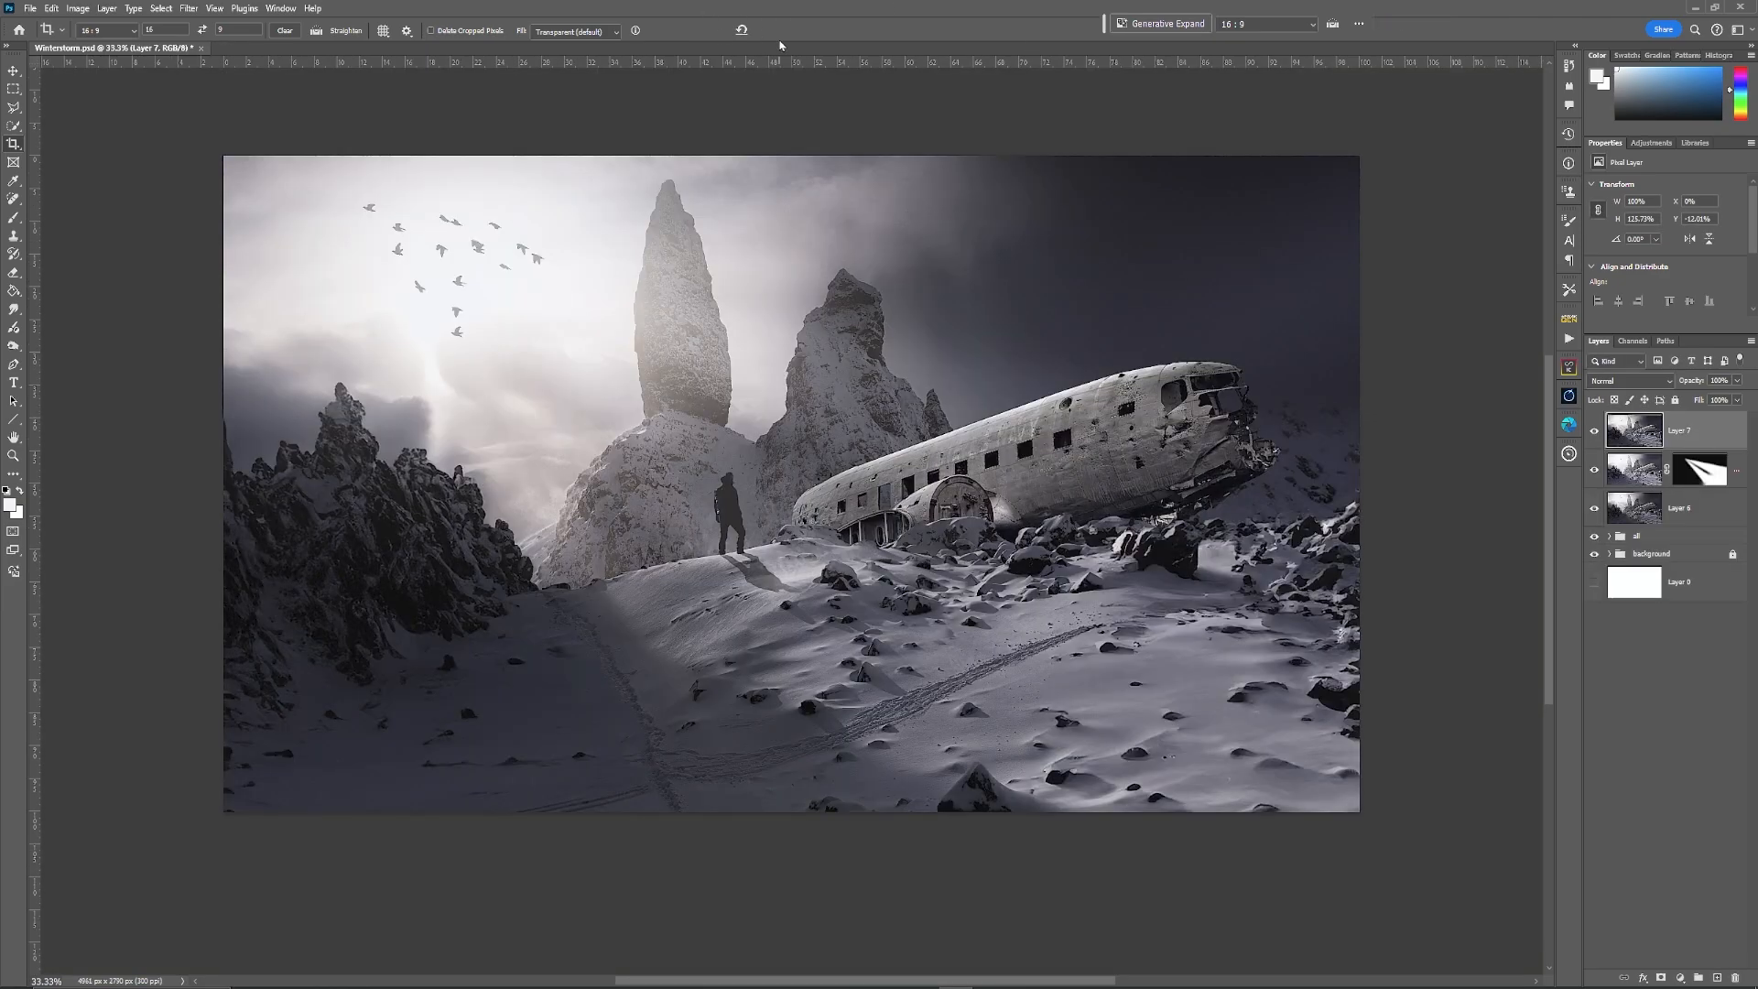
left_click(428, 429)
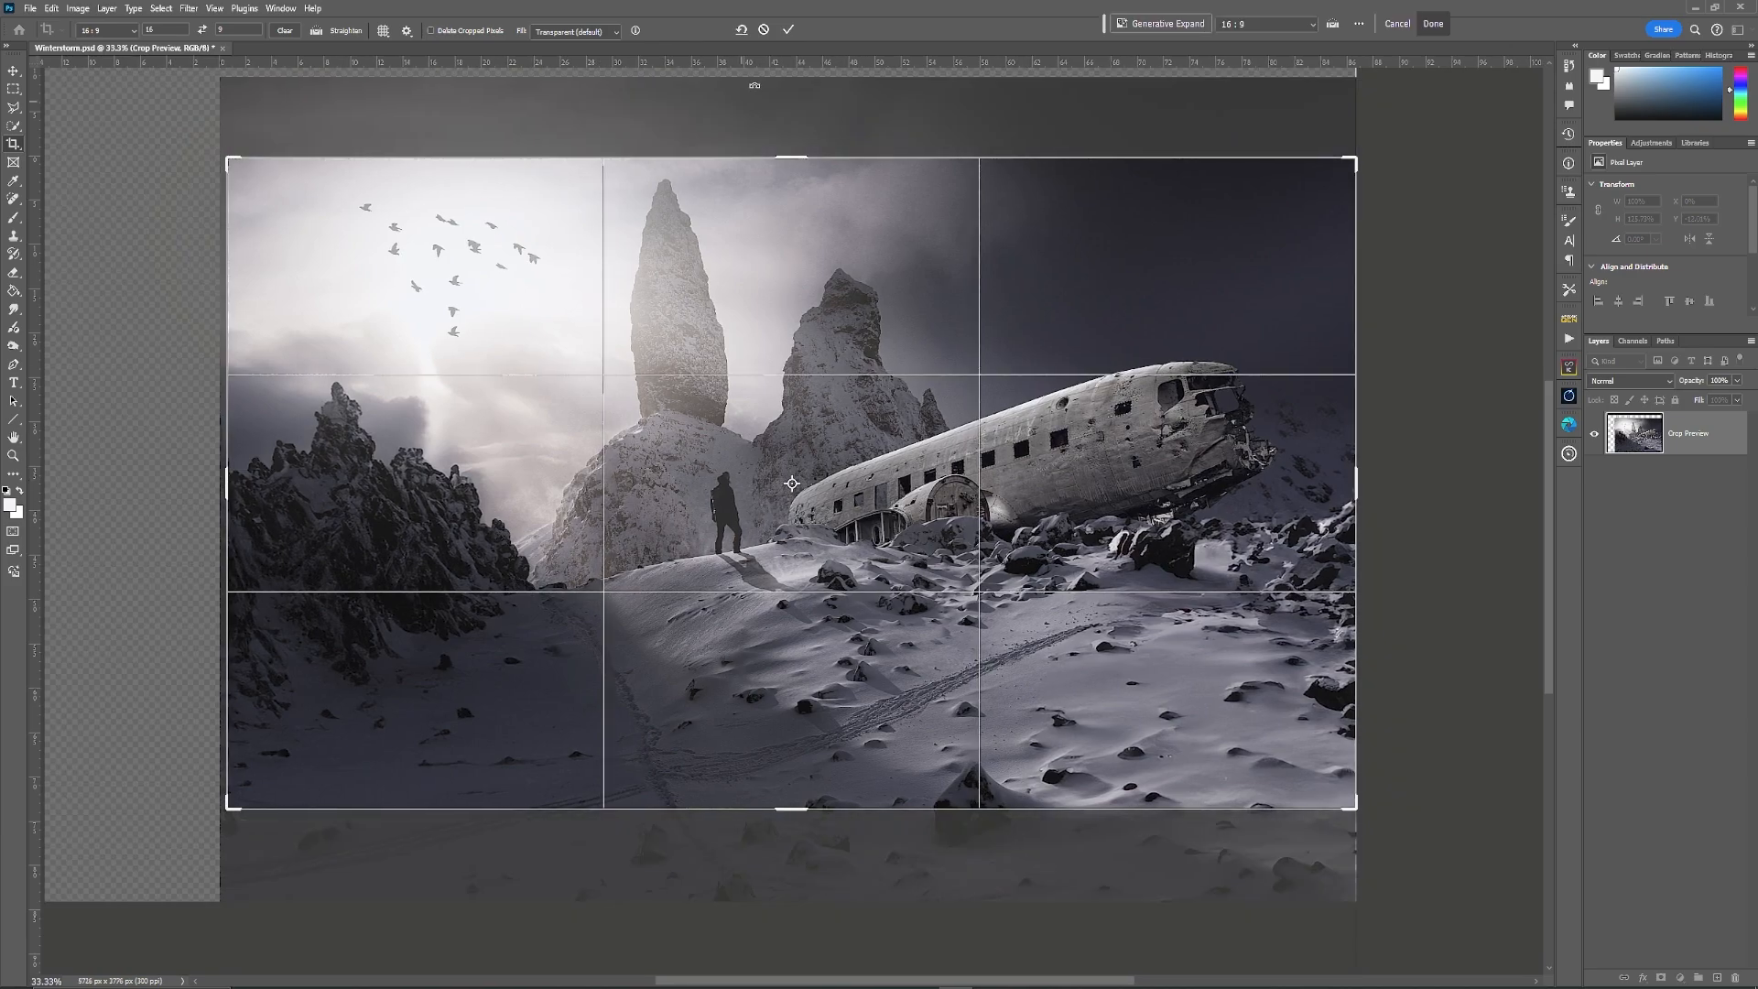
key("Return")
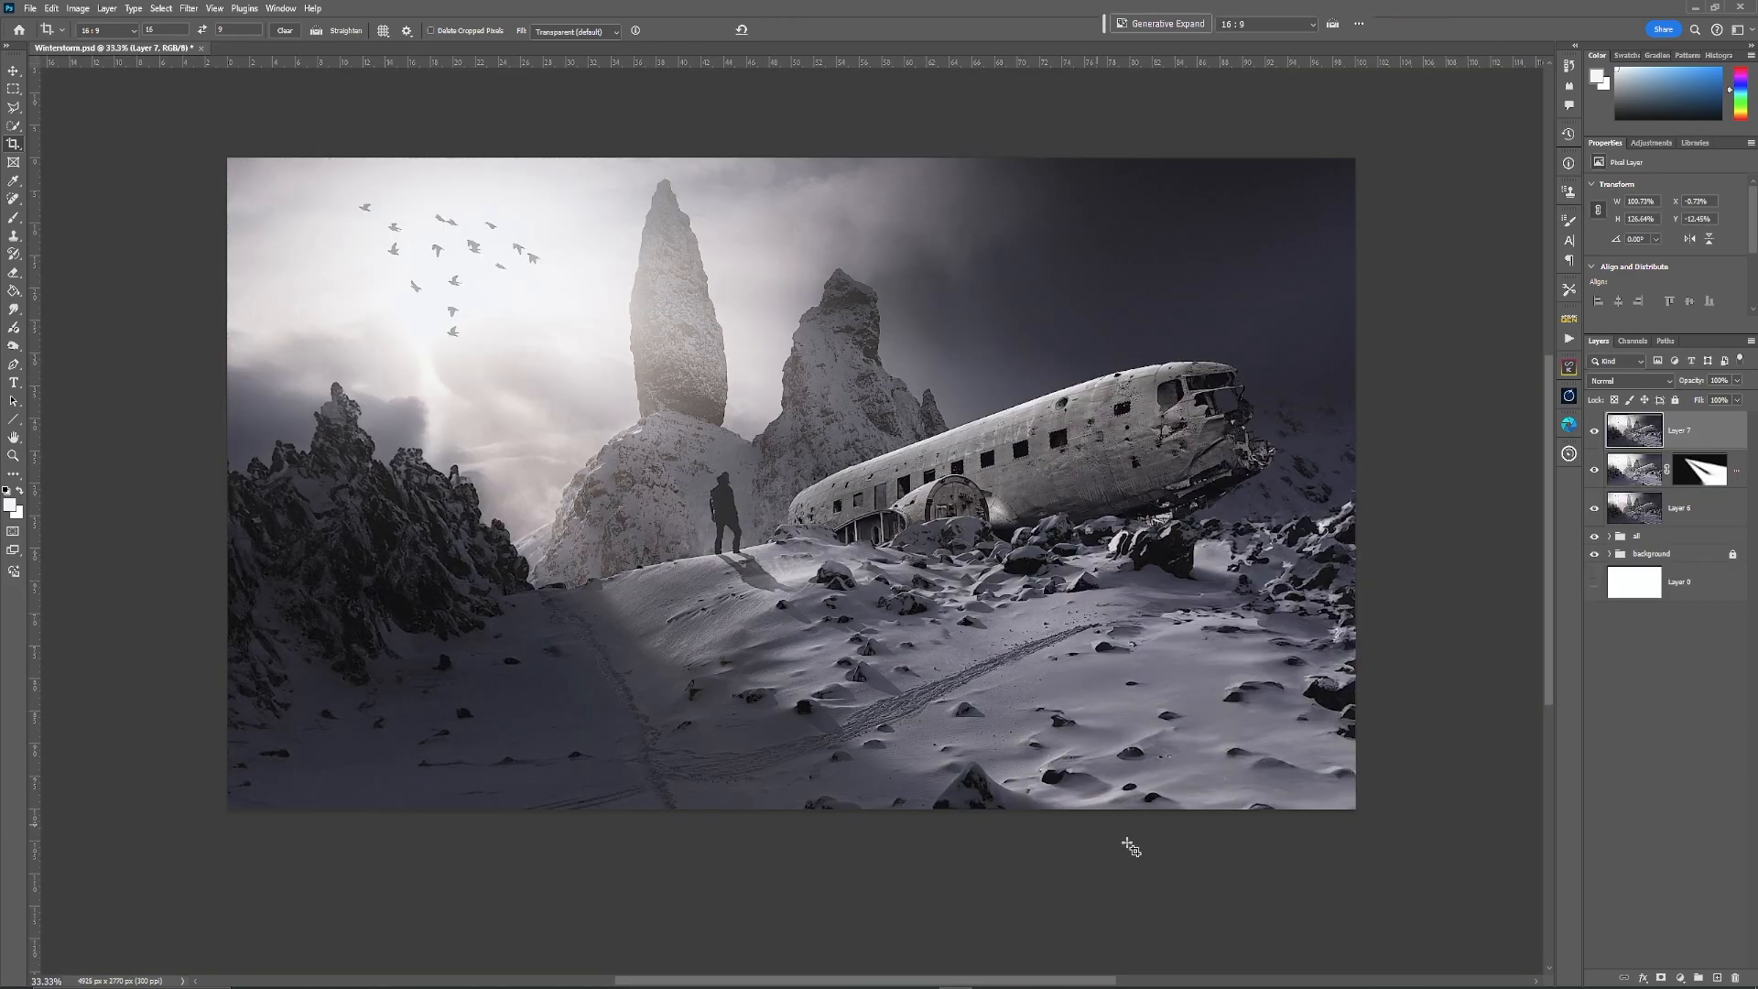
Step: Remove the cut-off rocks along the image's bottom edge with an unprompted Generative Fill and merge the fill into the layer below
left_click(16, 109)
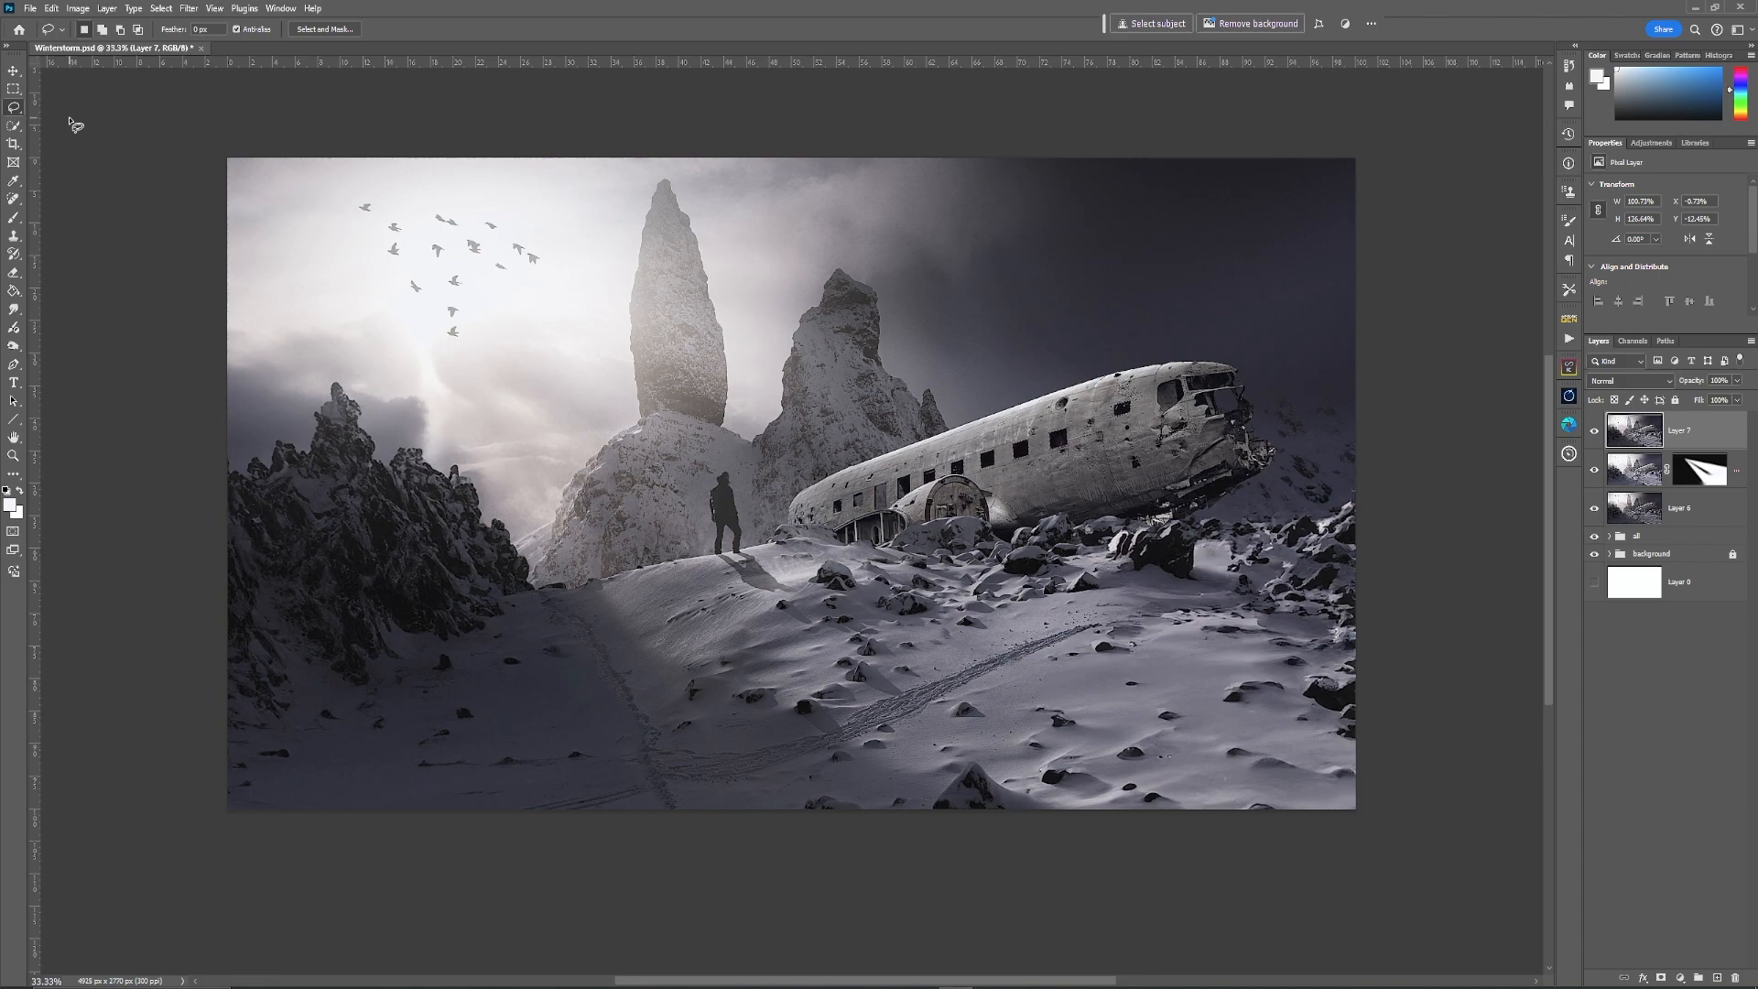
mouse_move(1102, 829)
left_mouse_down()
mouse_move(1006, 768)
mouse_move(919, 760)
mouse_move(794, 789)
mouse_move(897, 887)
left_mouse_up()
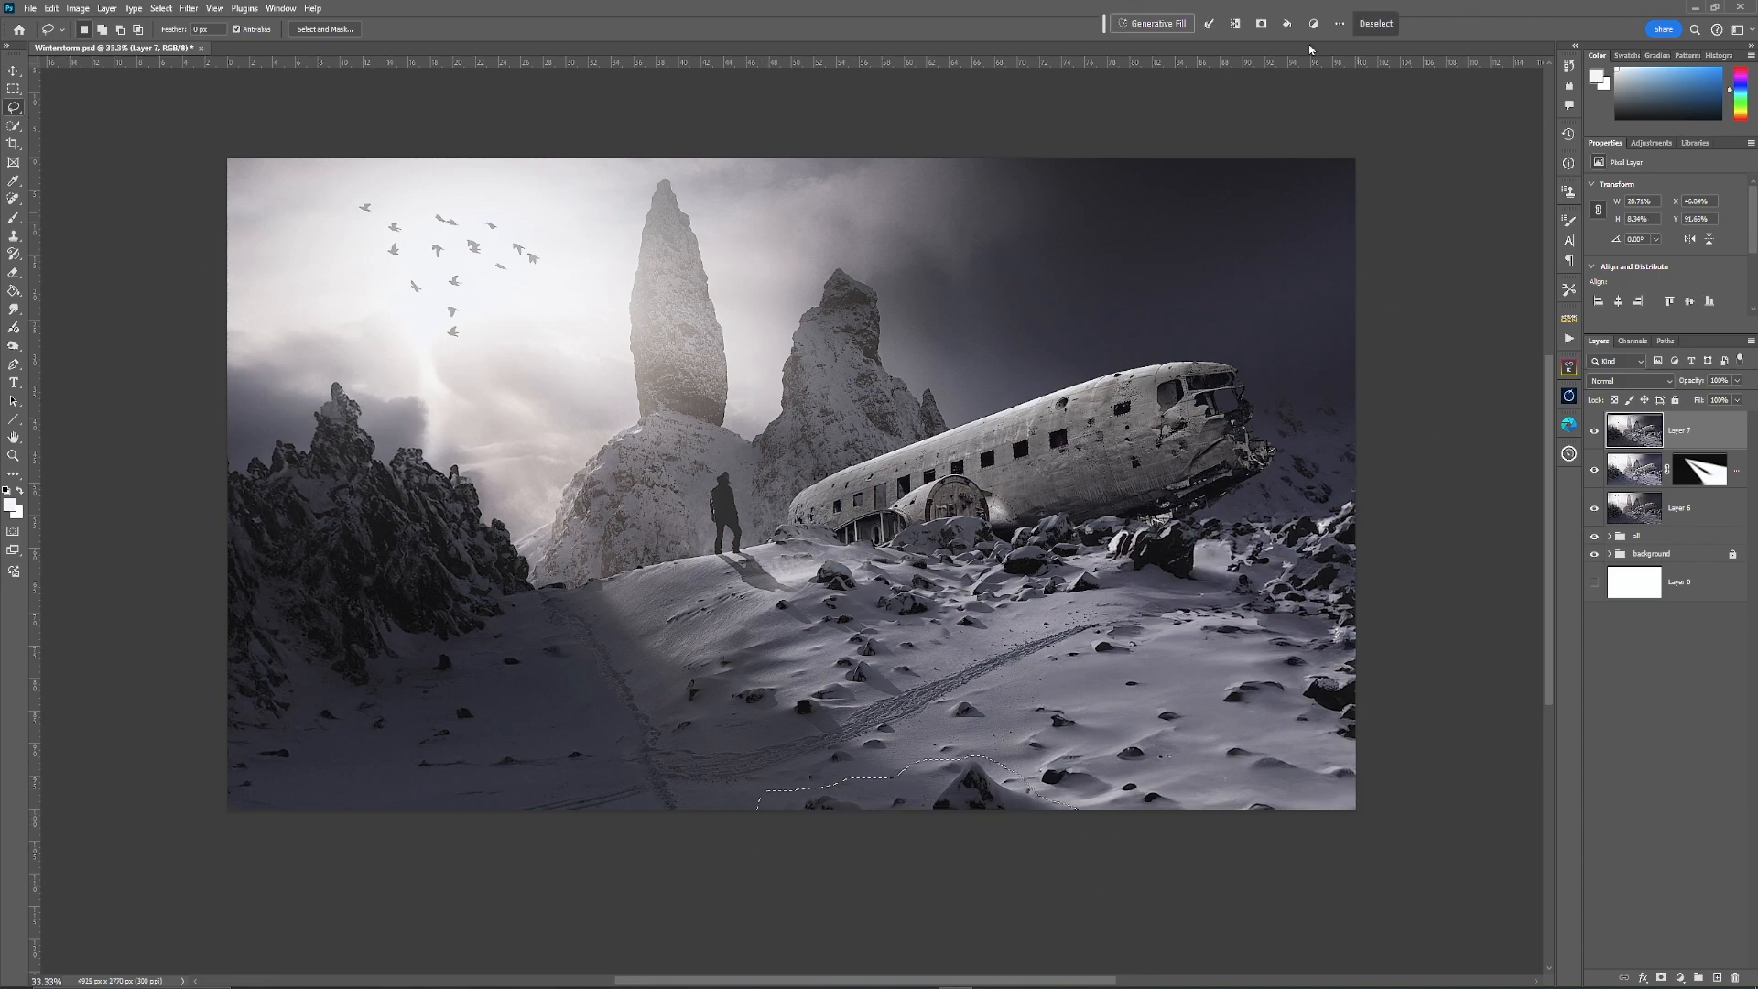
left_click(1398, 26)
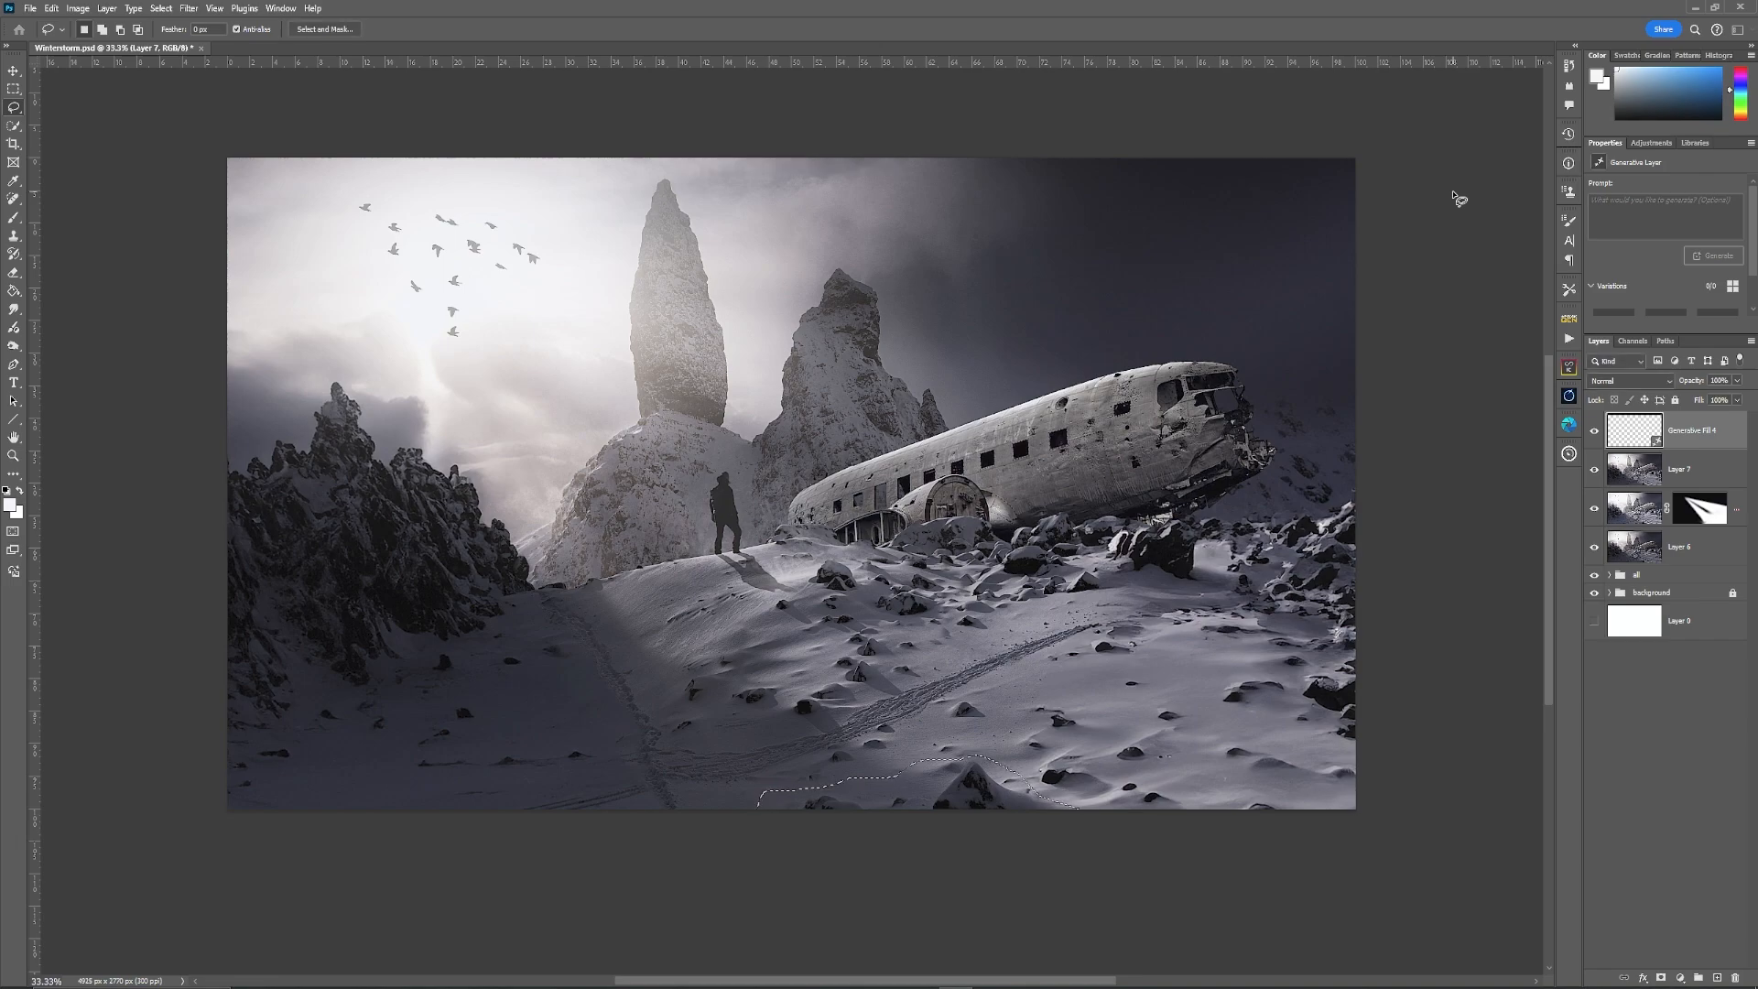
left_click(1705, 436)
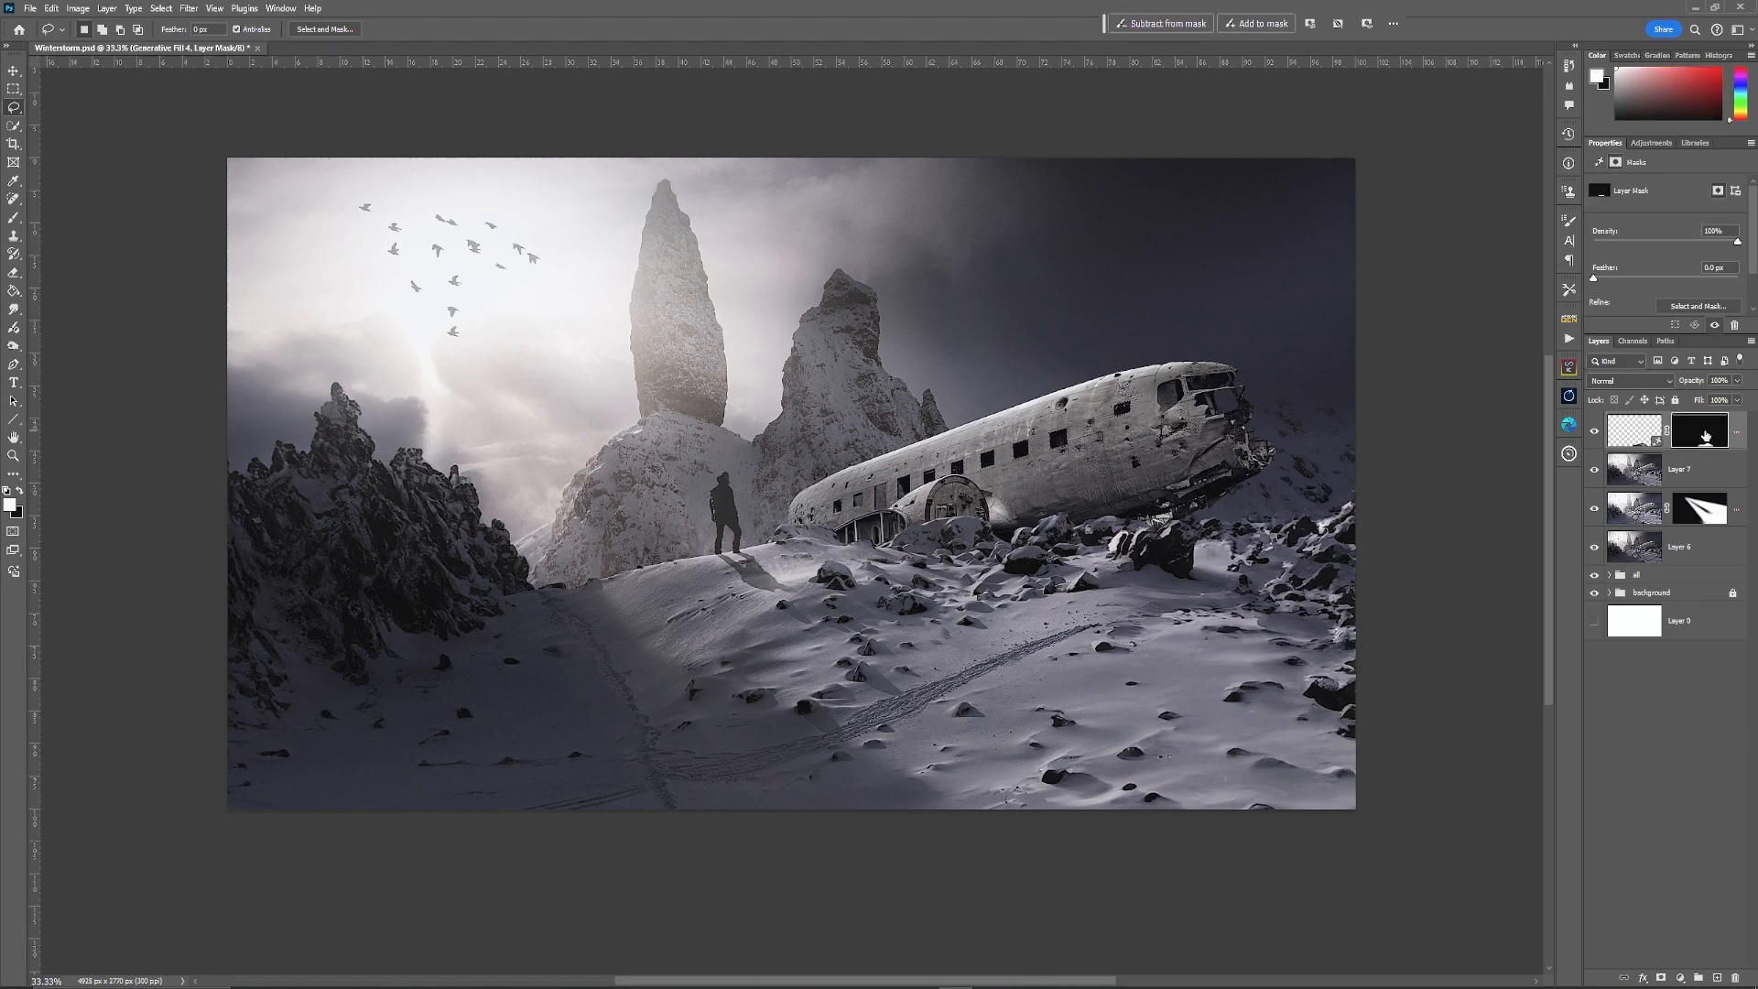
key("Delete")
Step: Add an Auto Color curves adjustment layer above the merged layer
left_click(1569, 454)
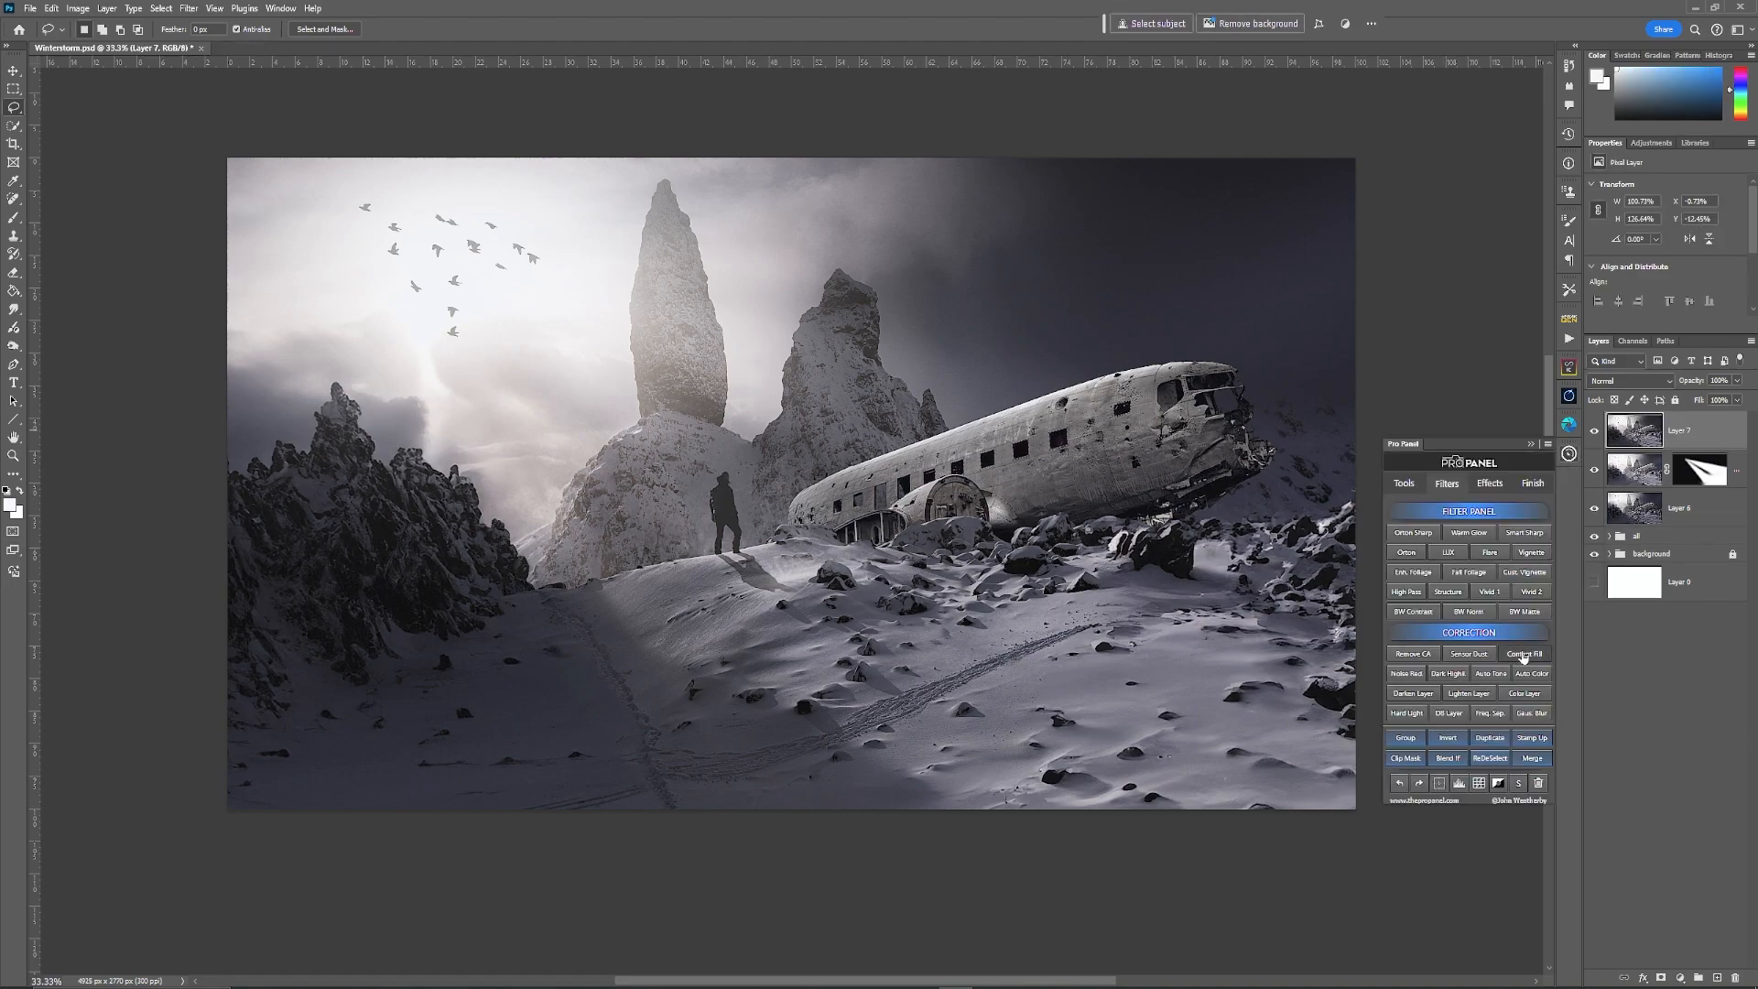
left_click(1532, 676)
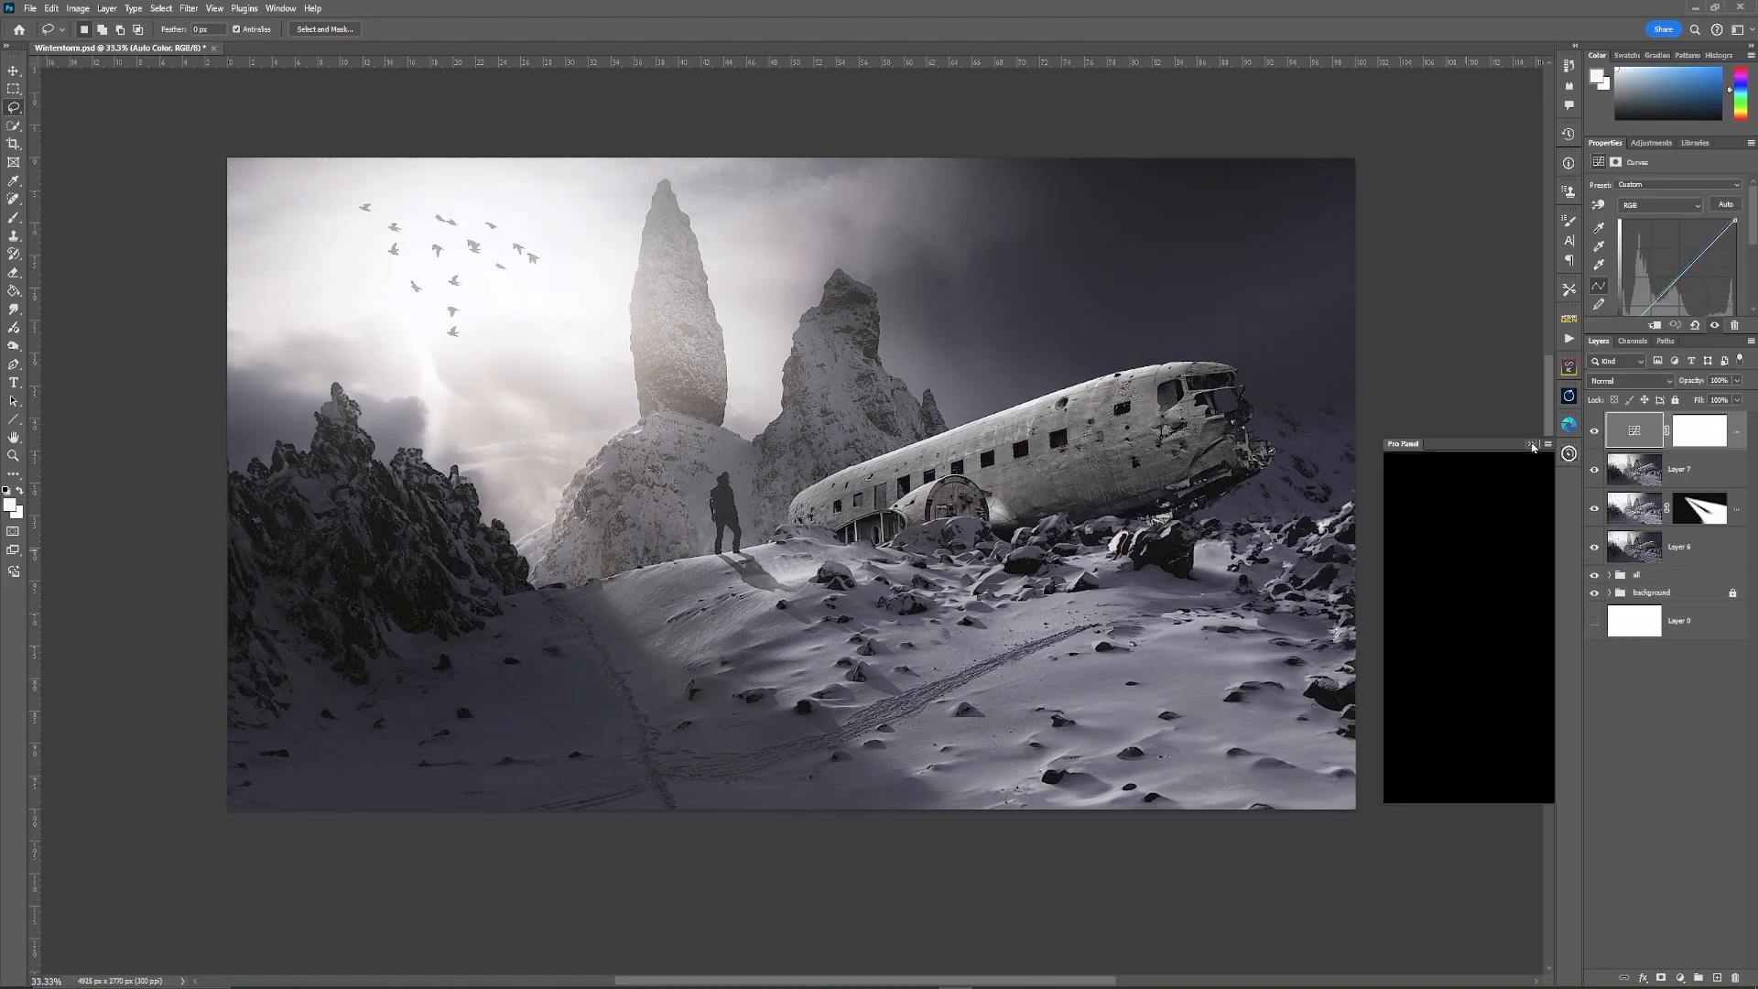